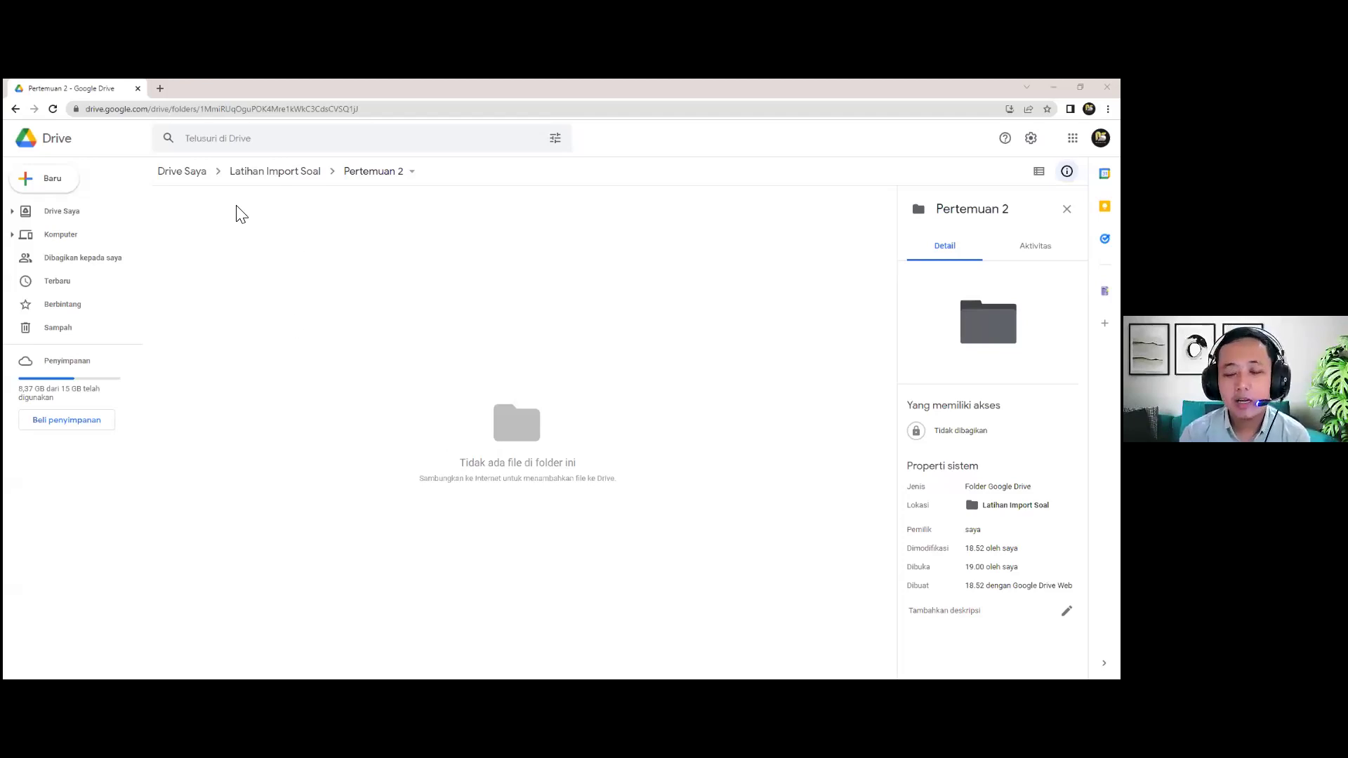
click(68, 208)
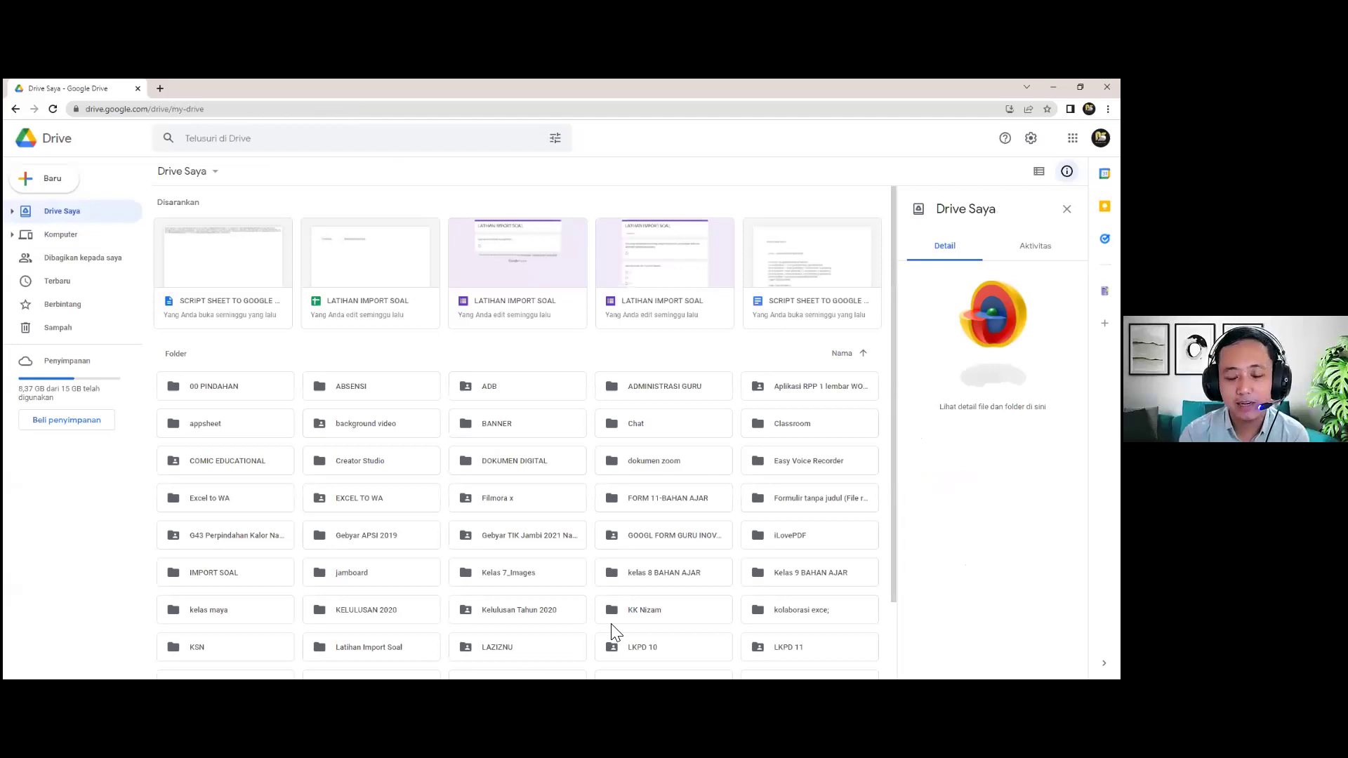
scroll(598, 517, down, 2)
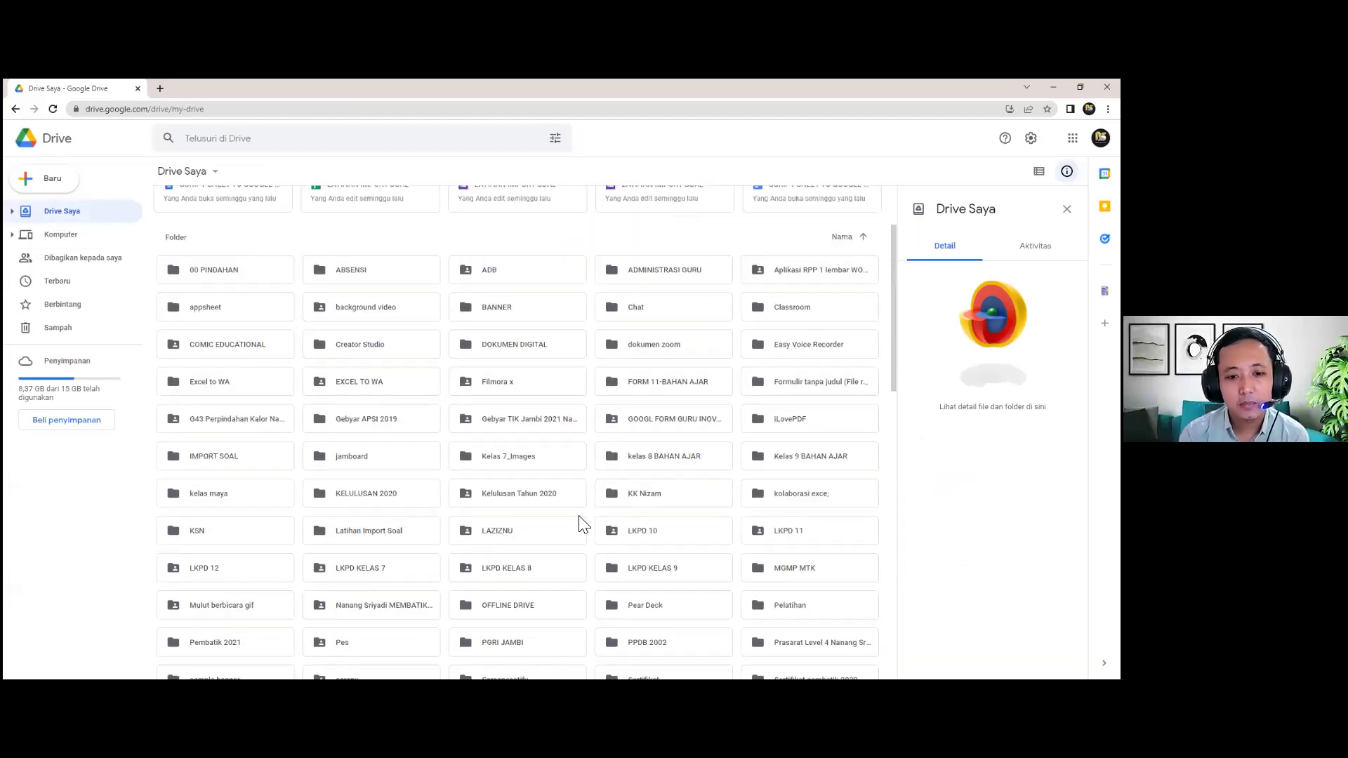
scroll(337, 453, up, 2)
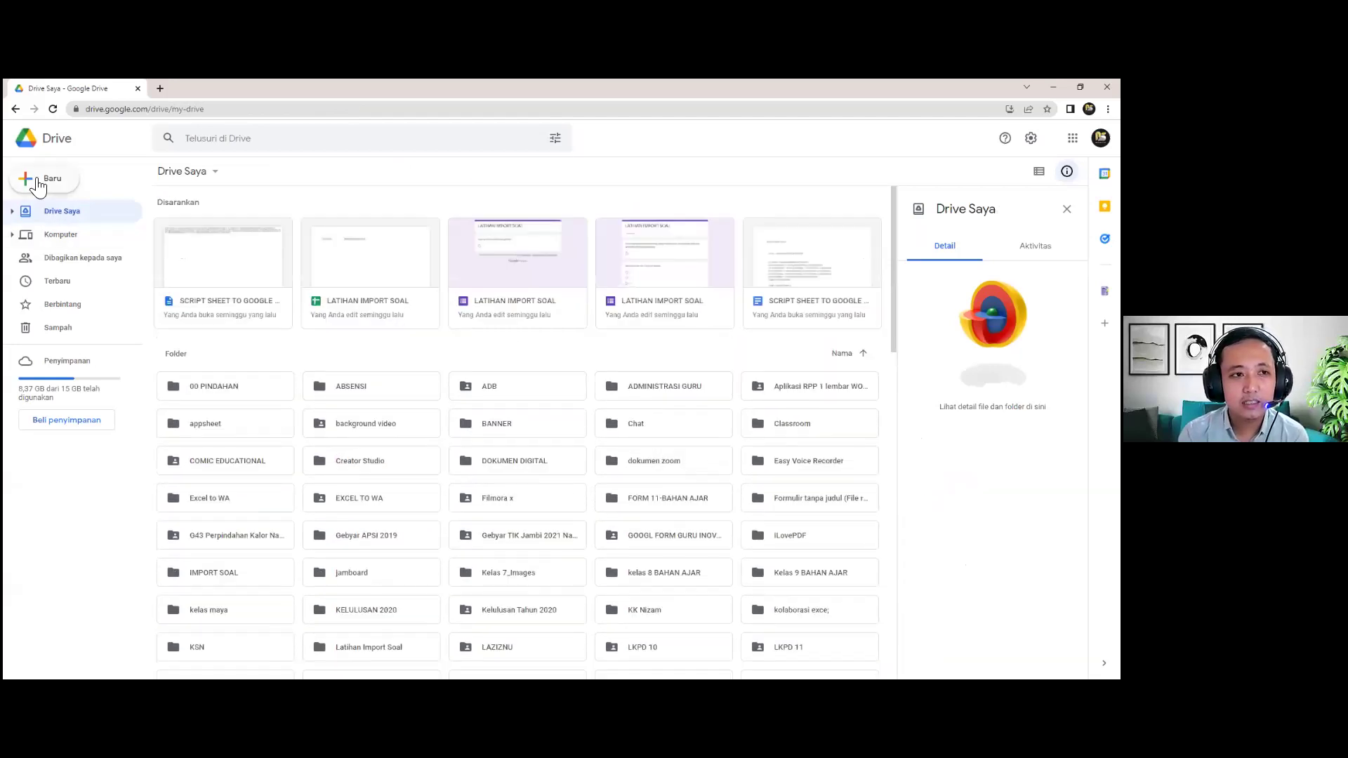
click(39, 179)
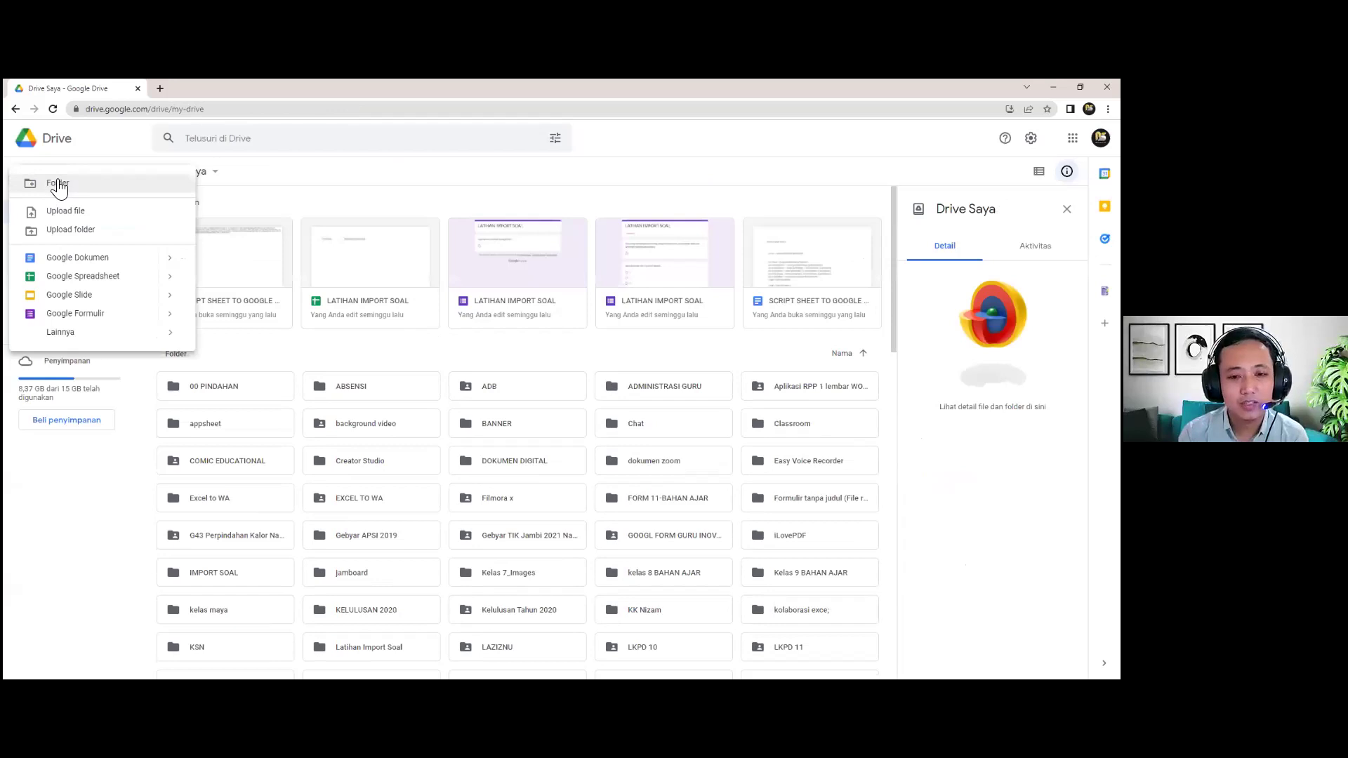
click(373, 650)
scroll(373, 605, down, 1)
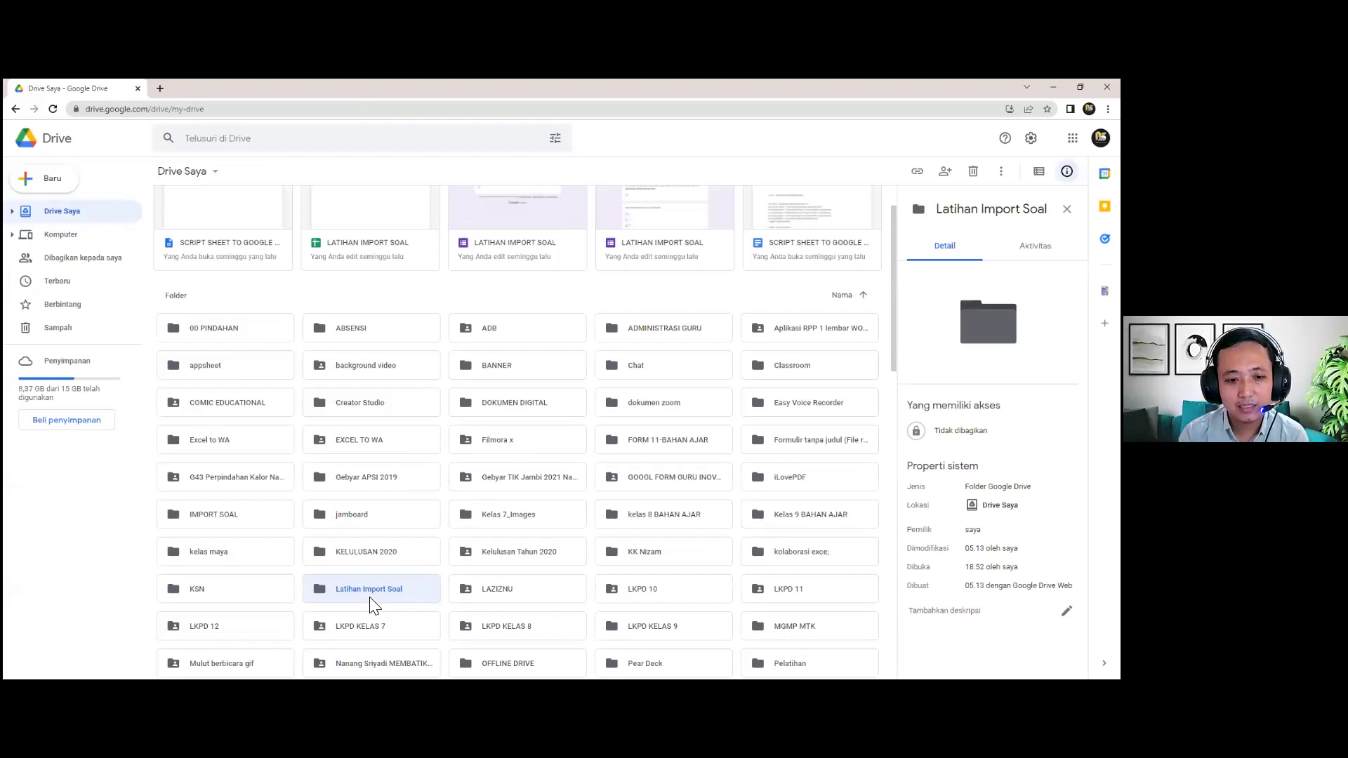
double_click(371, 591)
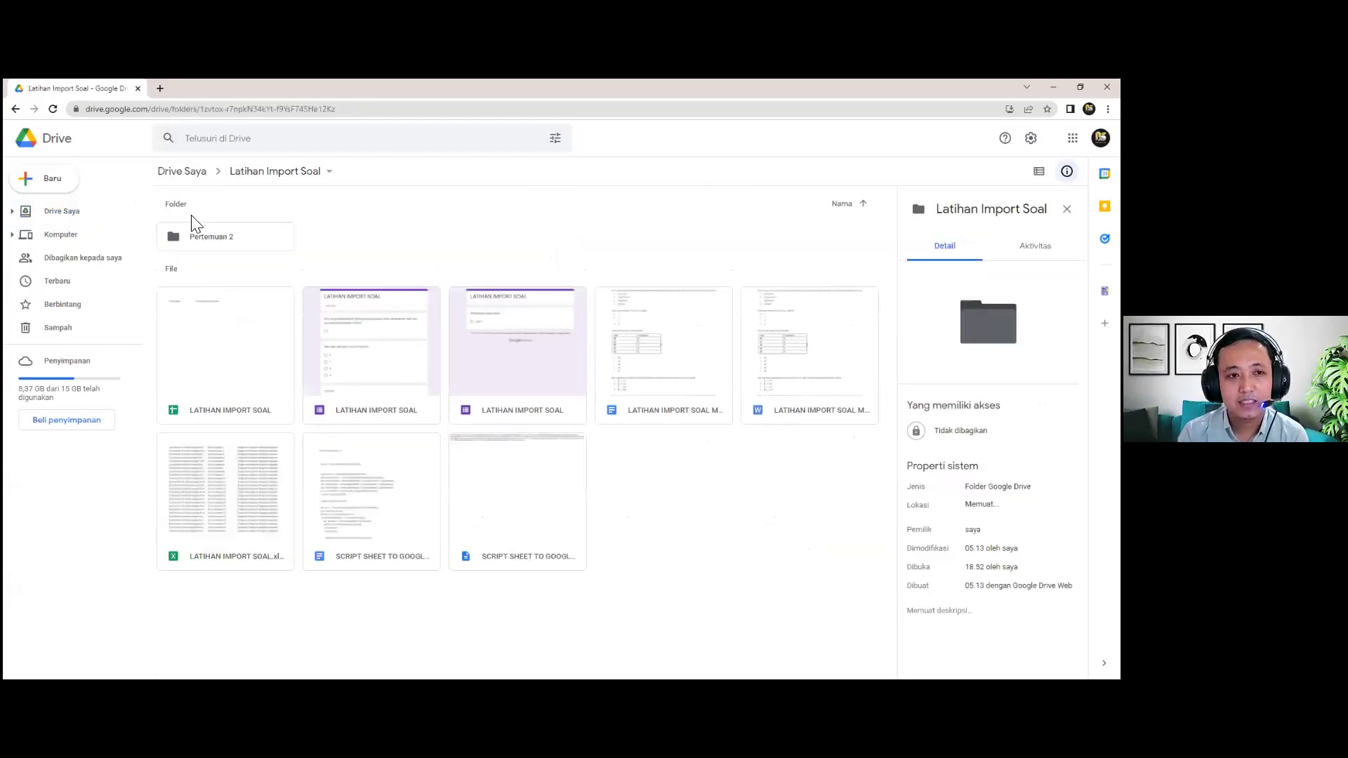
double_click(200, 240)
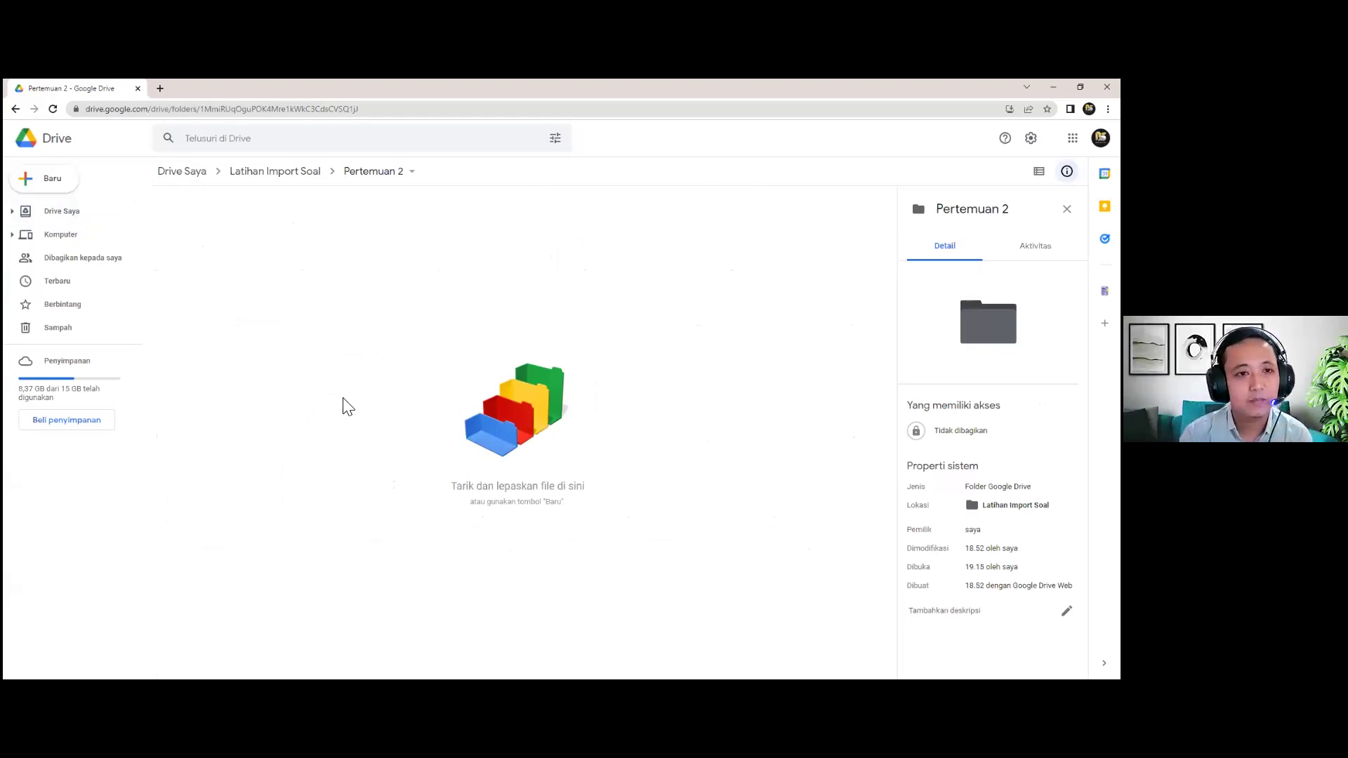
Create a blank Google Formulir in the Pertemuan 2 folder from the New menu.
click(54, 191)
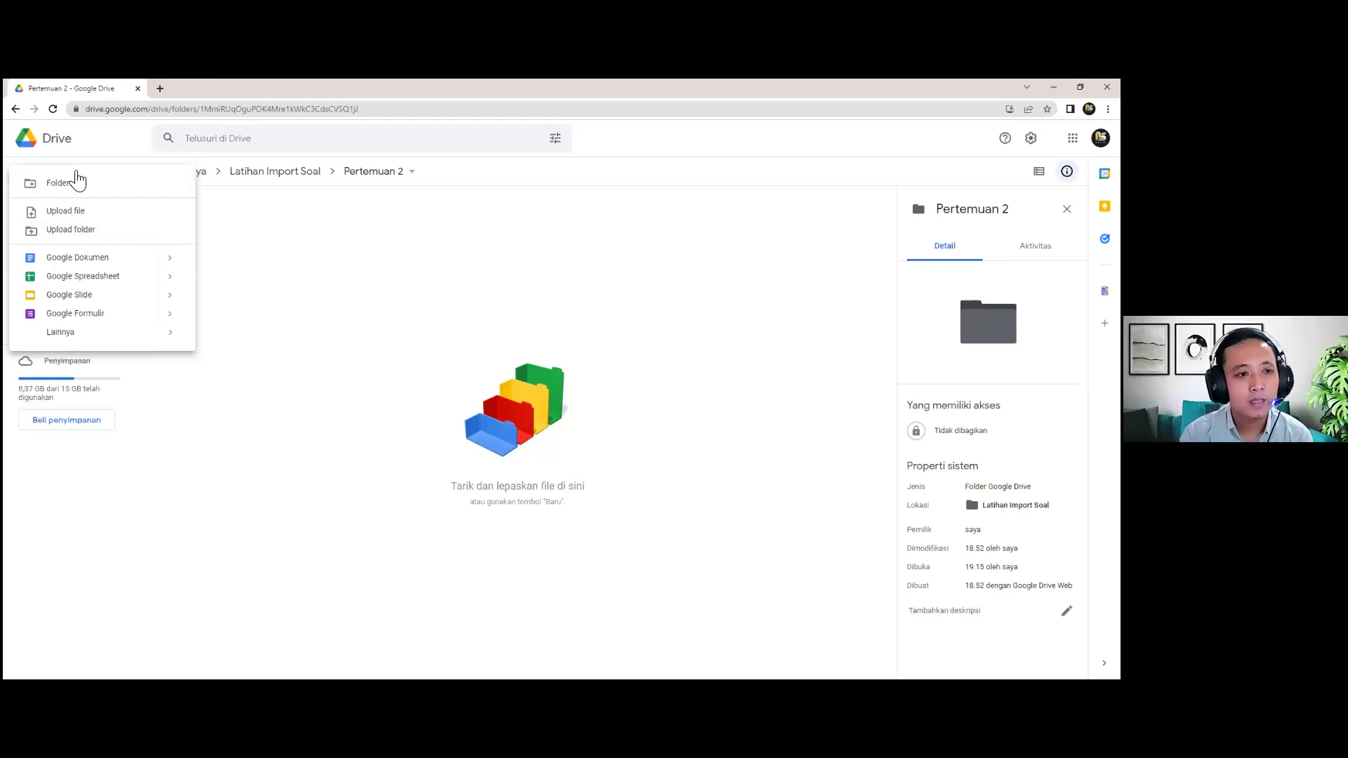
click(81, 320)
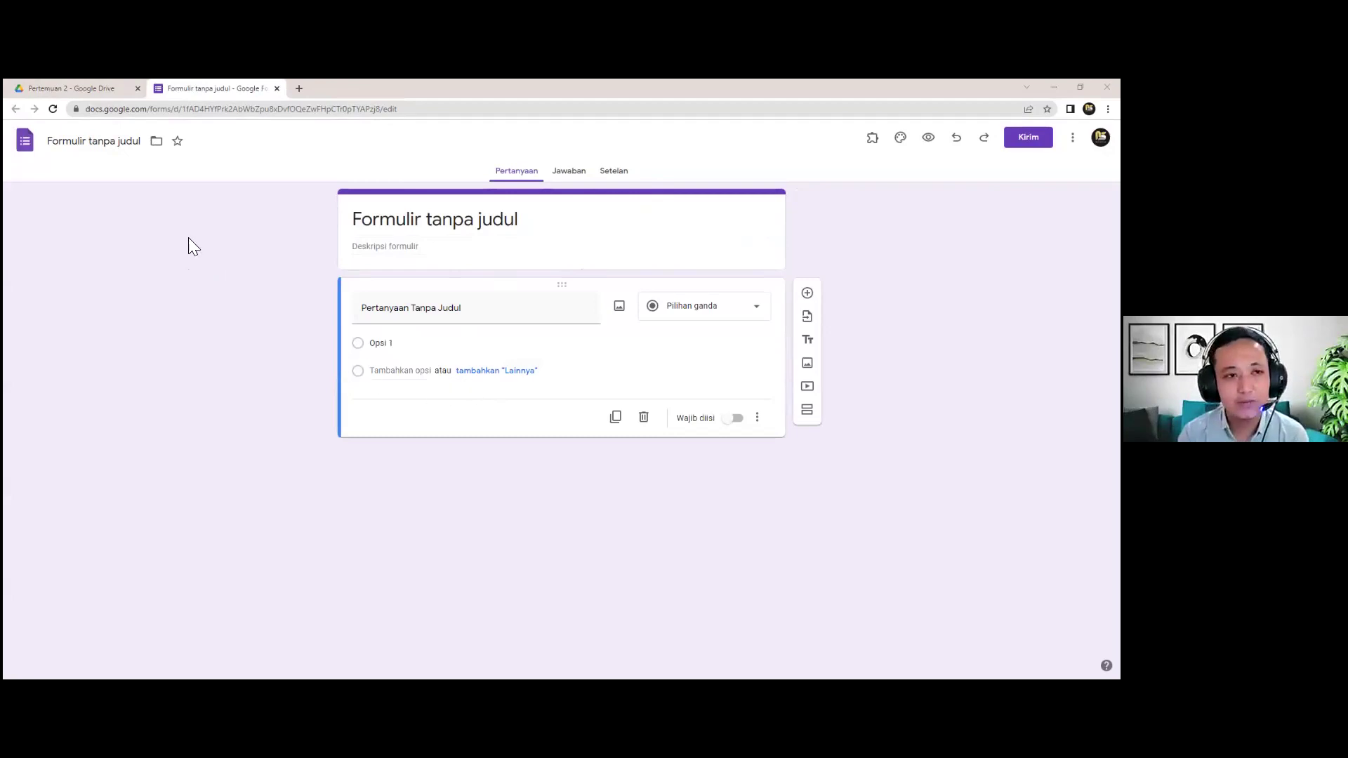
Replace 'Formulir tanpa judul' with 'latihan import soal' as the form's name and title.
click(110, 146)
key(BackSpace)
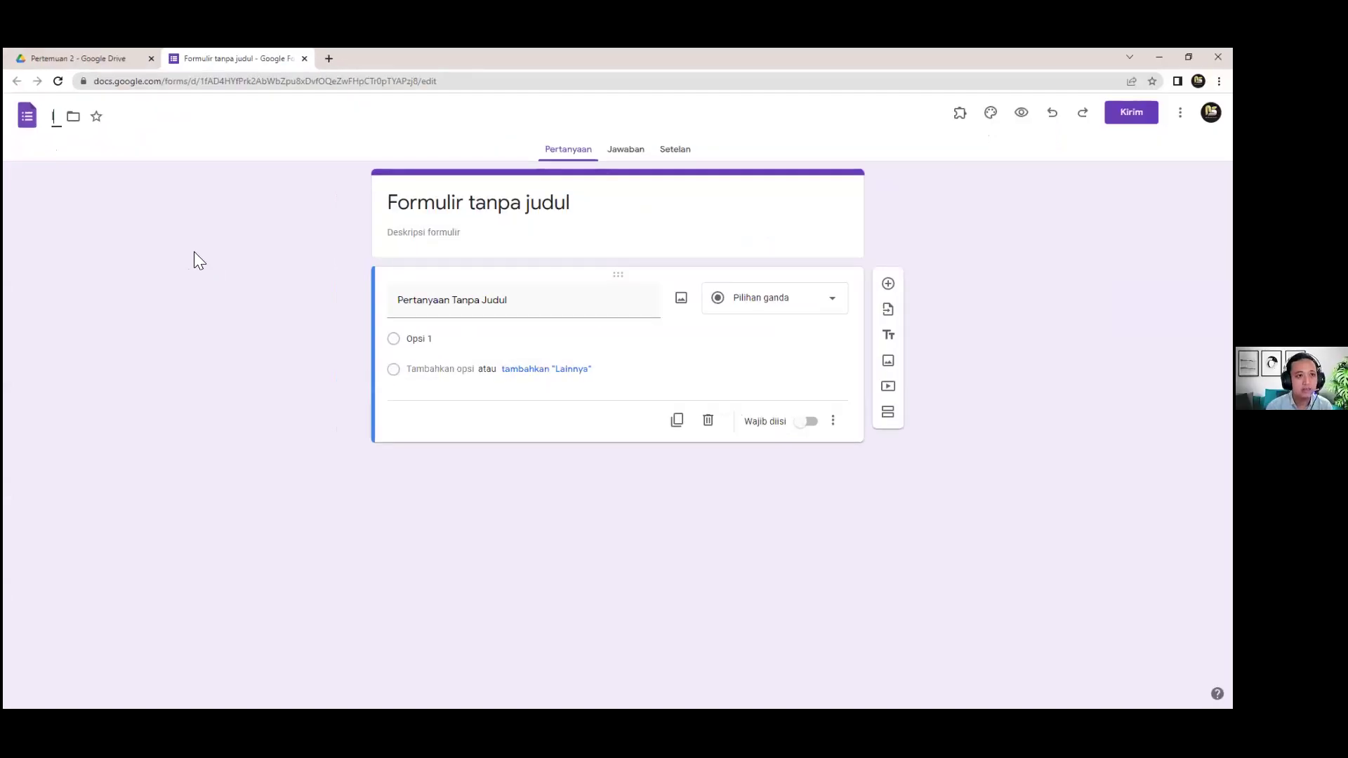
text(latihan import soal)
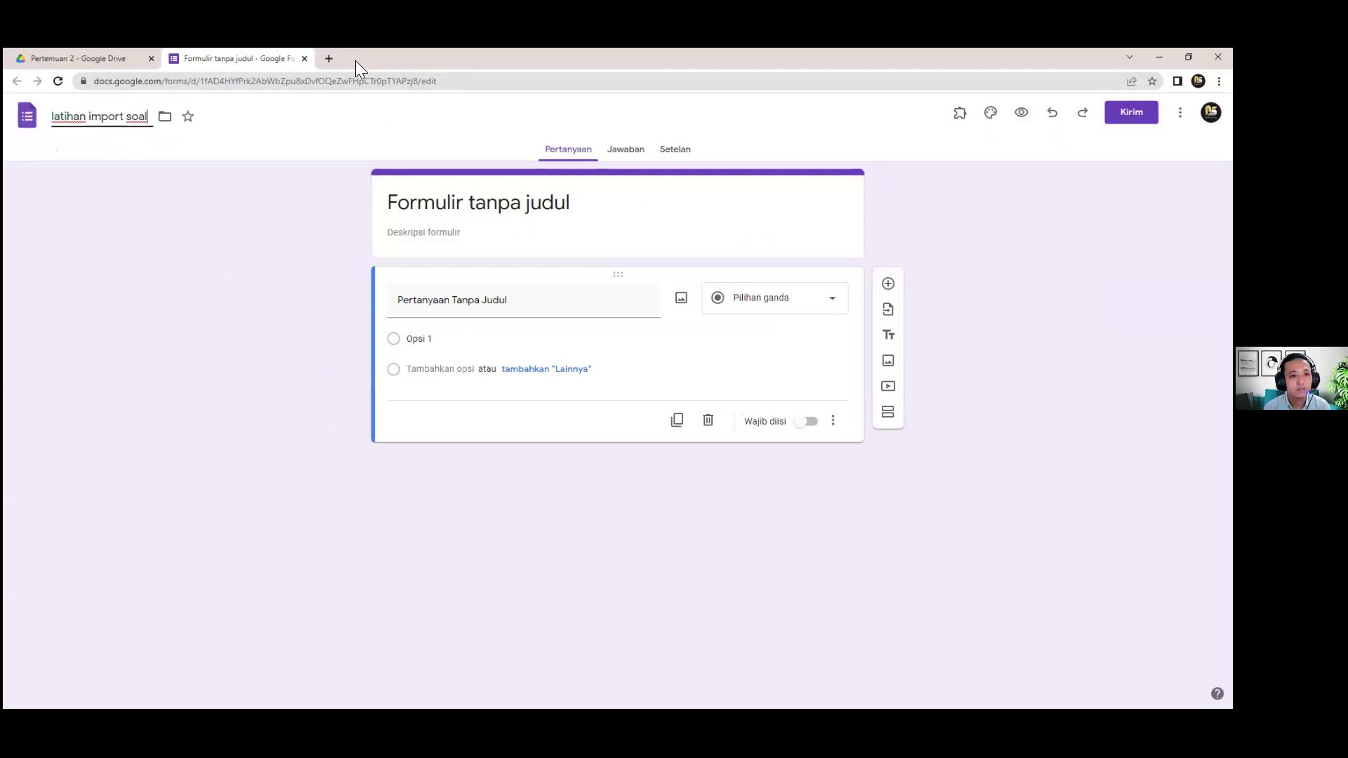
click(539, 206)
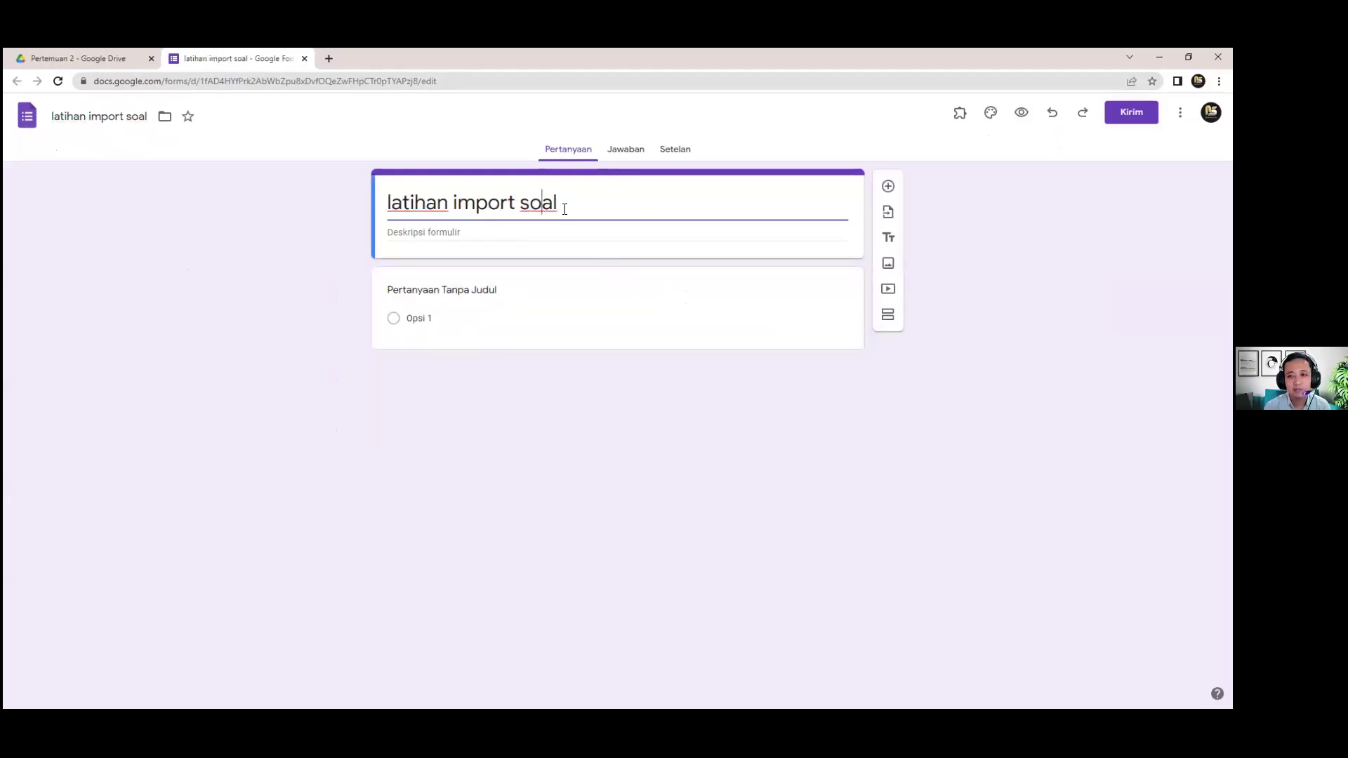
Set the colourful pencils bokeh picture from the theme gallery as the form's header image.
click(991, 113)
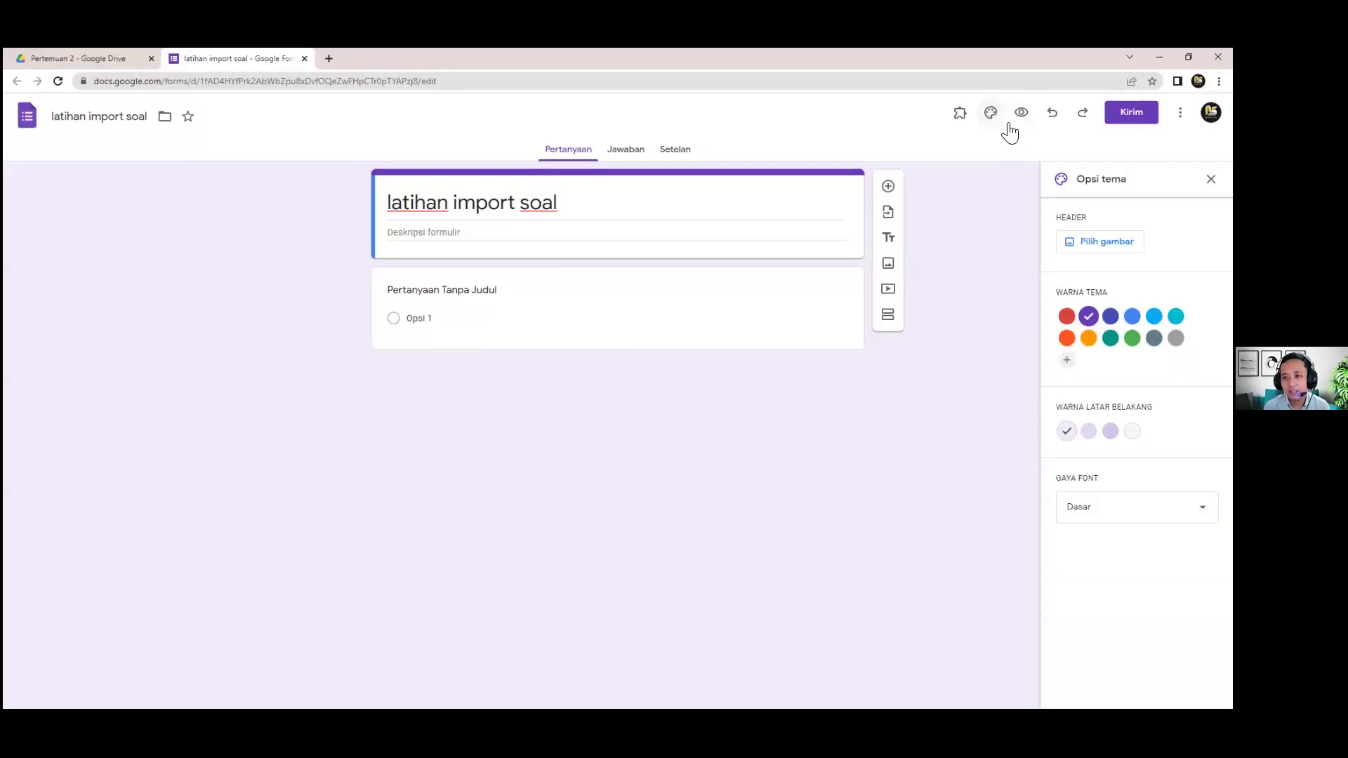
click(1100, 242)
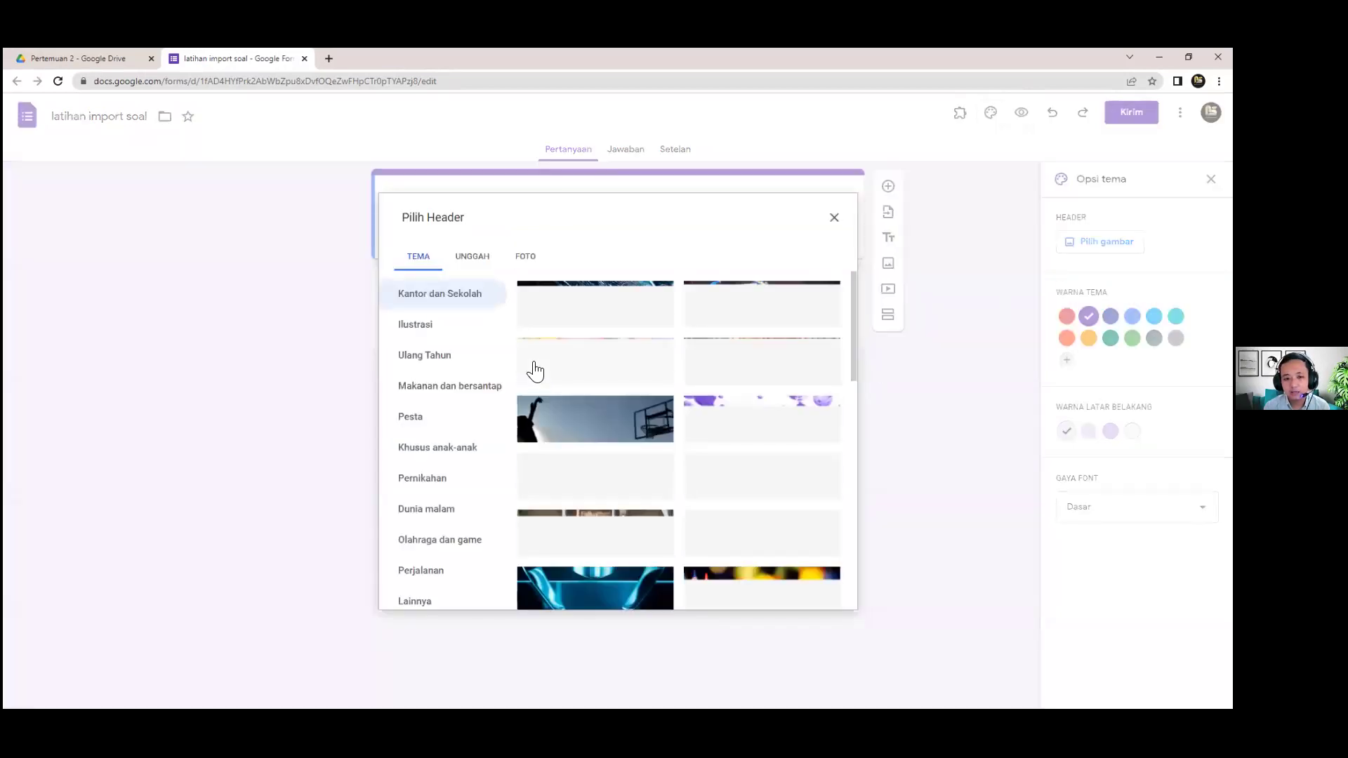
scroll(714, 428, down, 3)
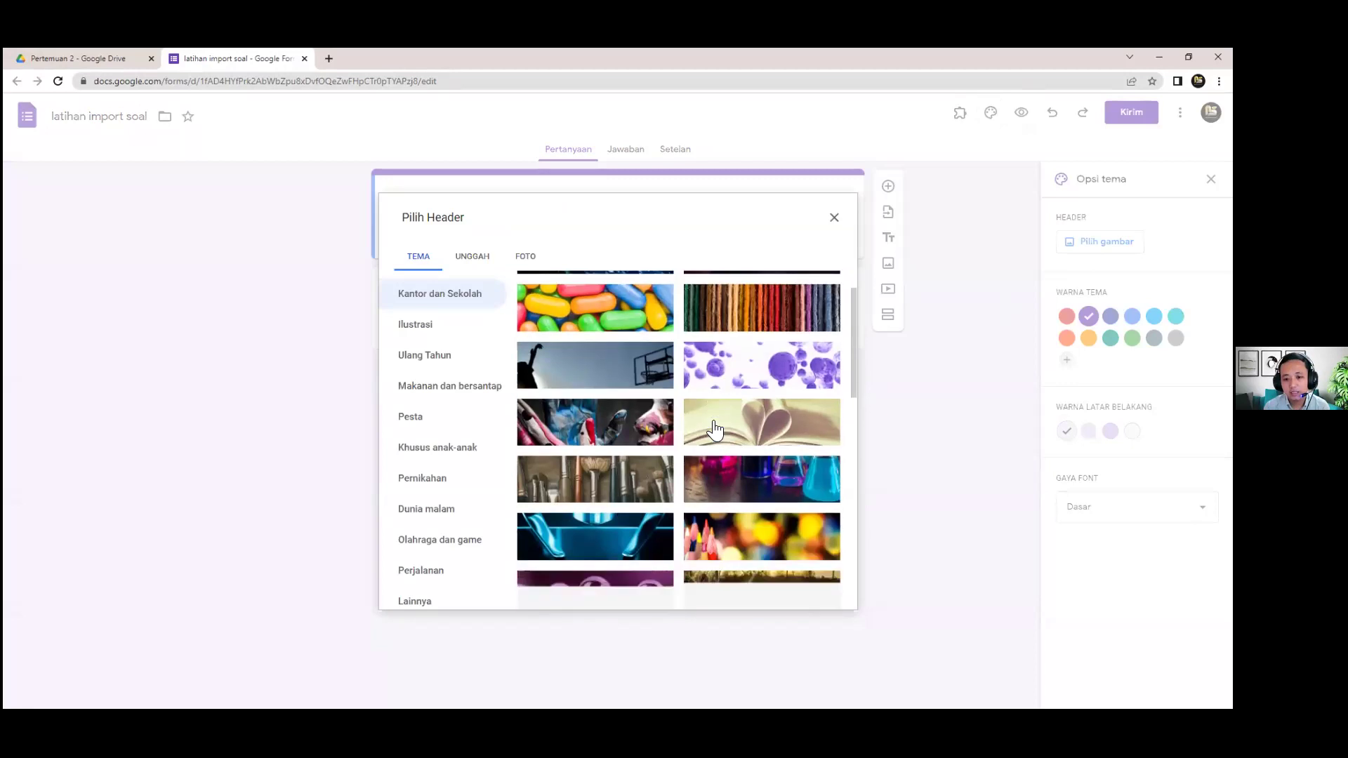
click(776, 395)
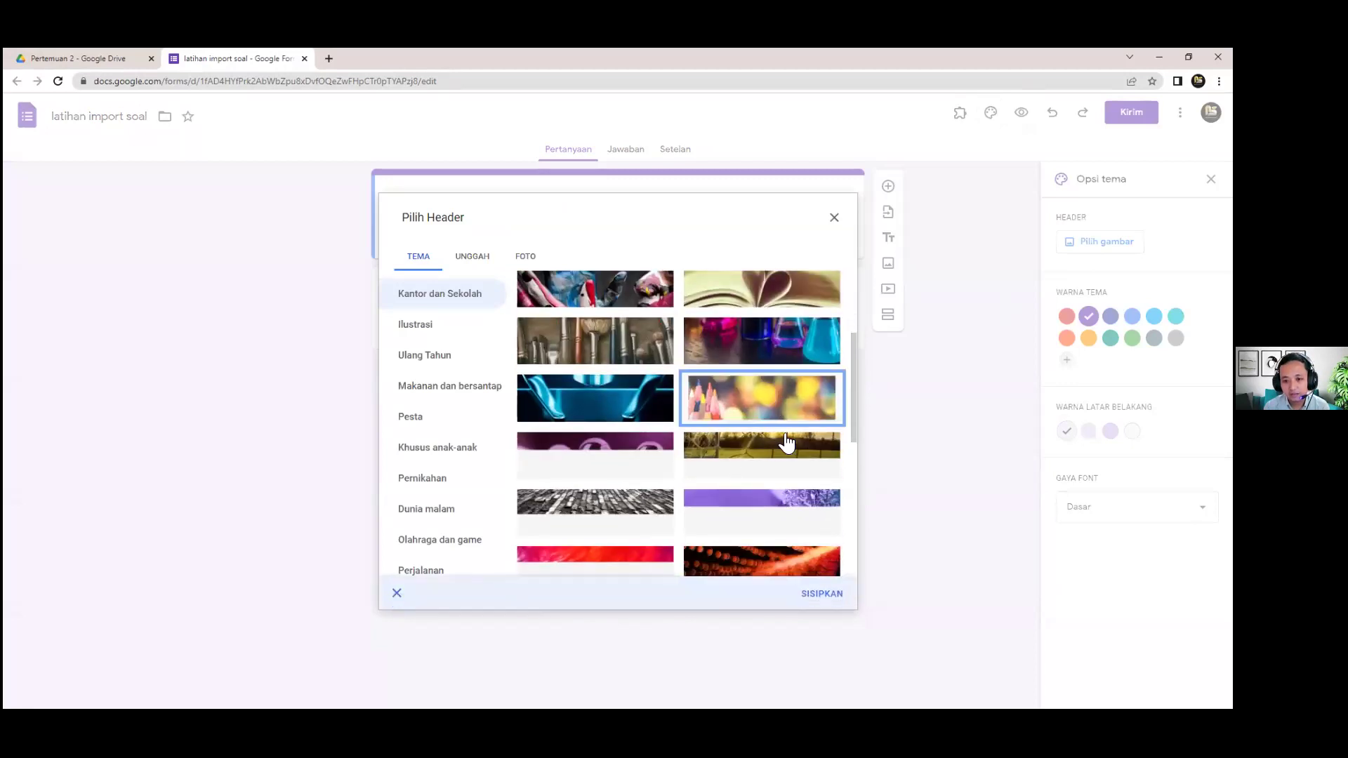
click(835, 594)
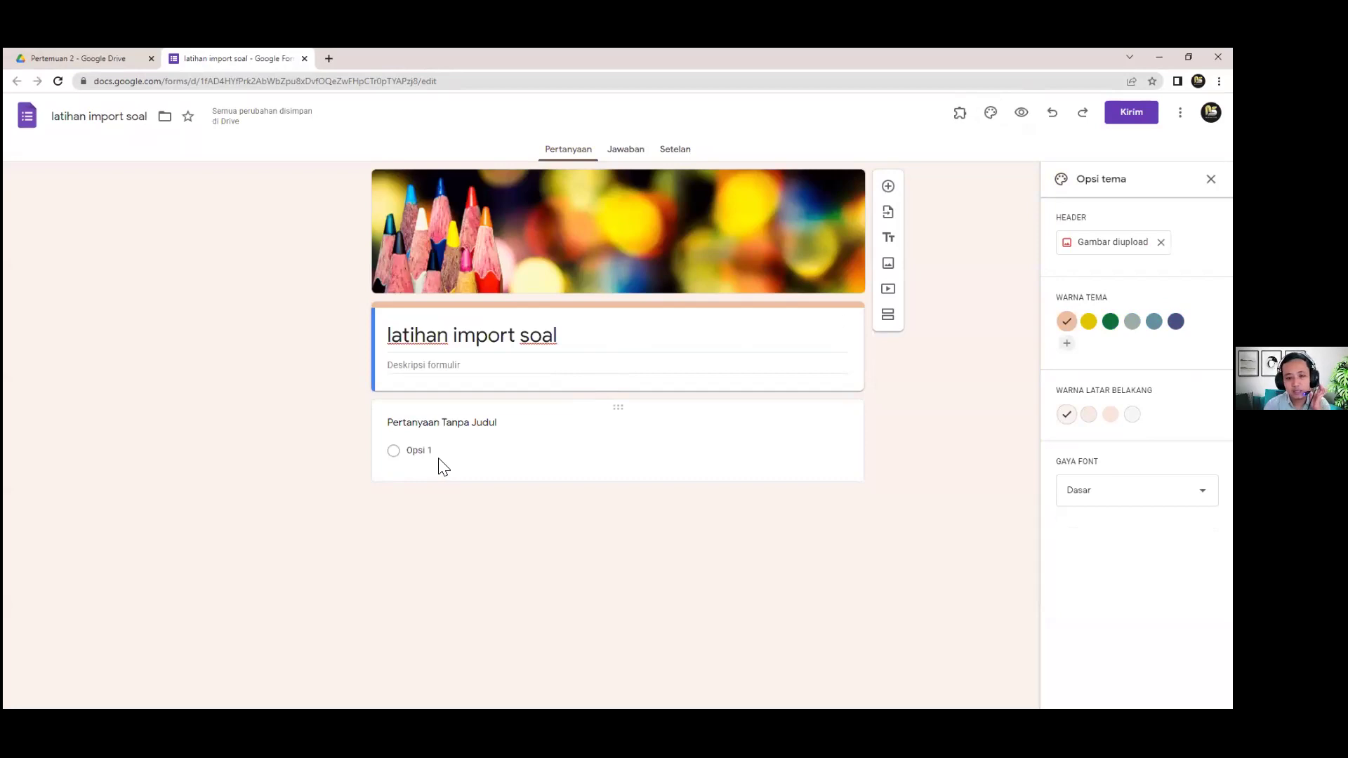
Title the first question 'Nama Siswa', make it Jawaban singkat, and mark it required.
click(455, 422)
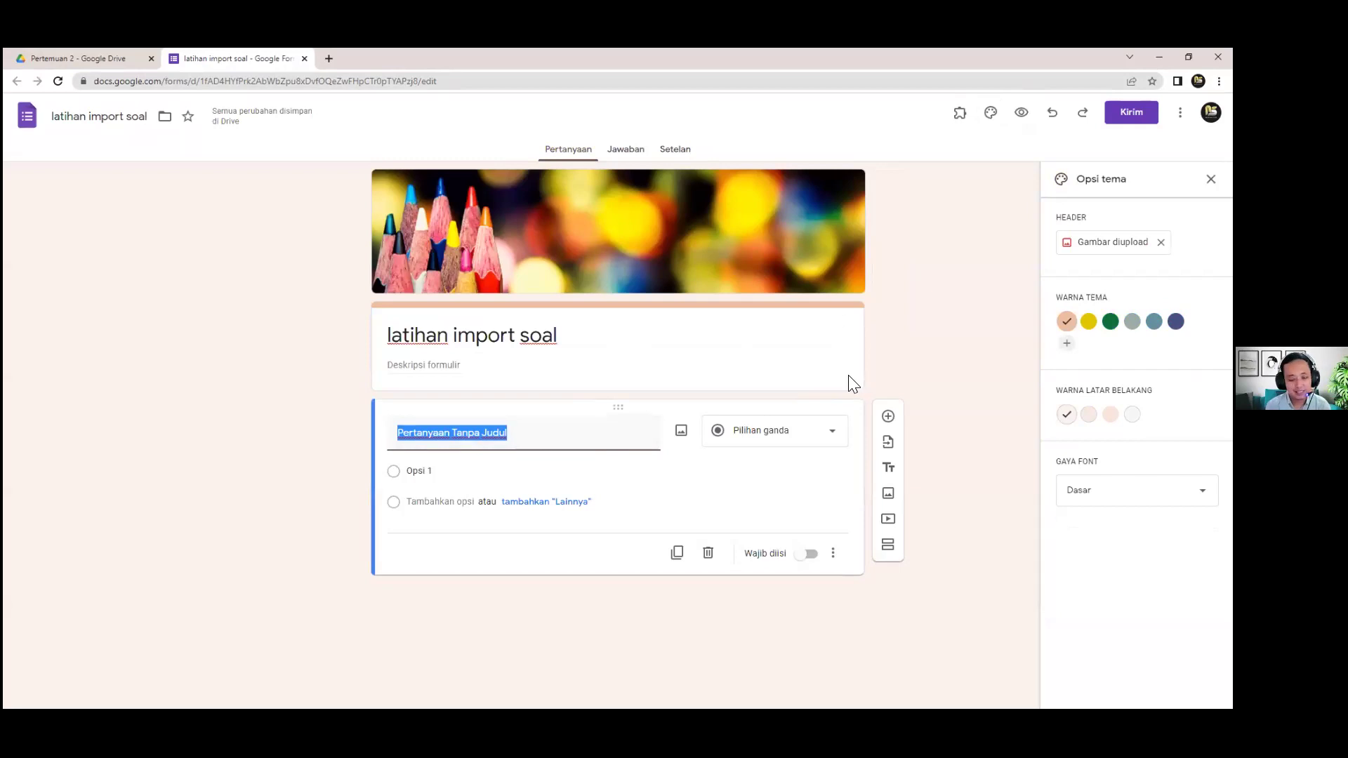
text(Nama)
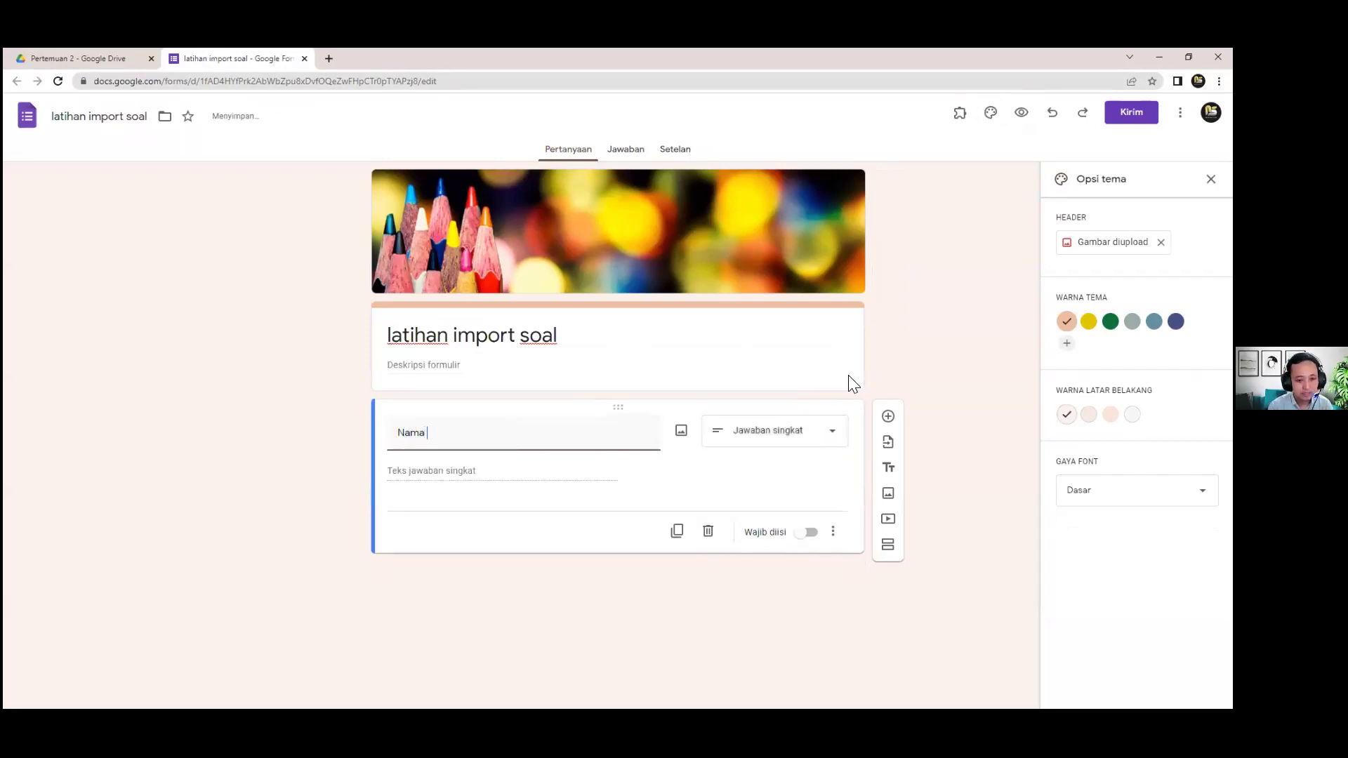
text( Siswa)
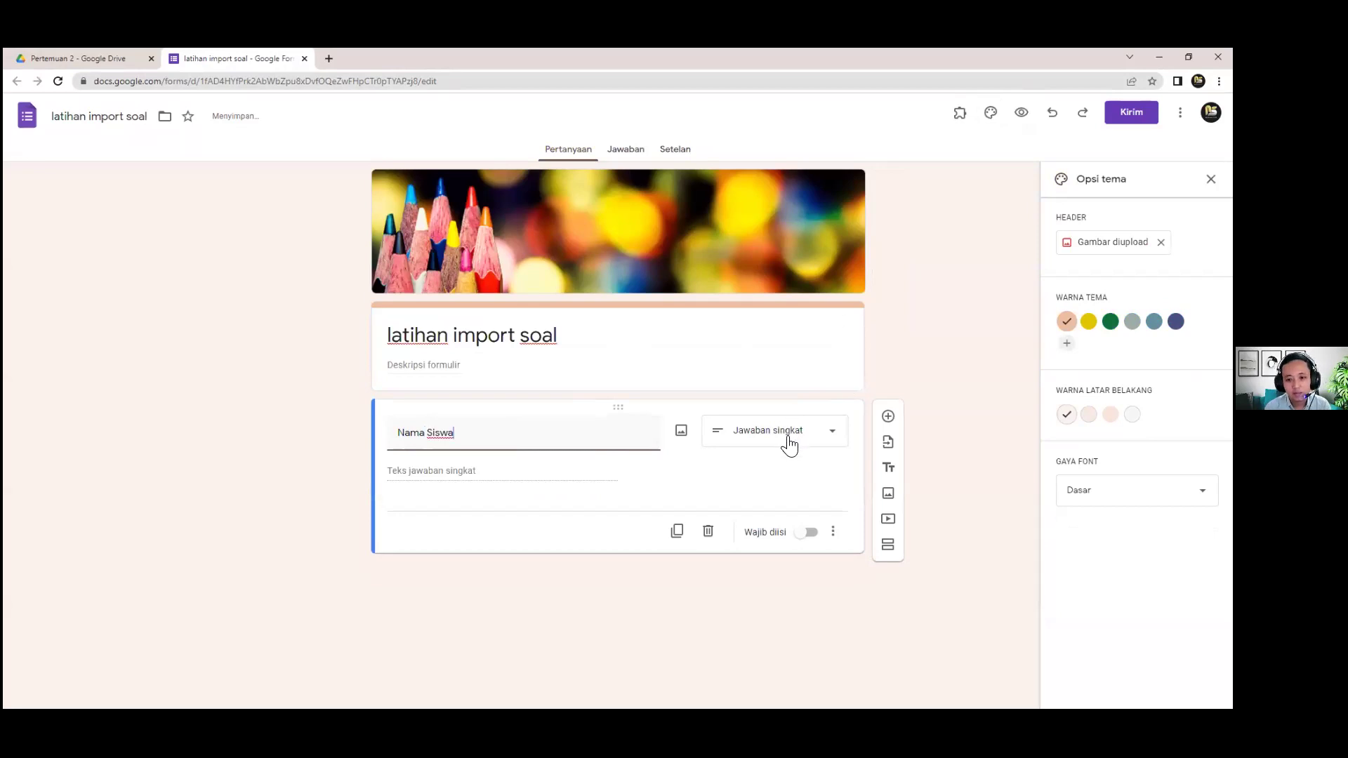
click(791, 442)
click(755, 309)
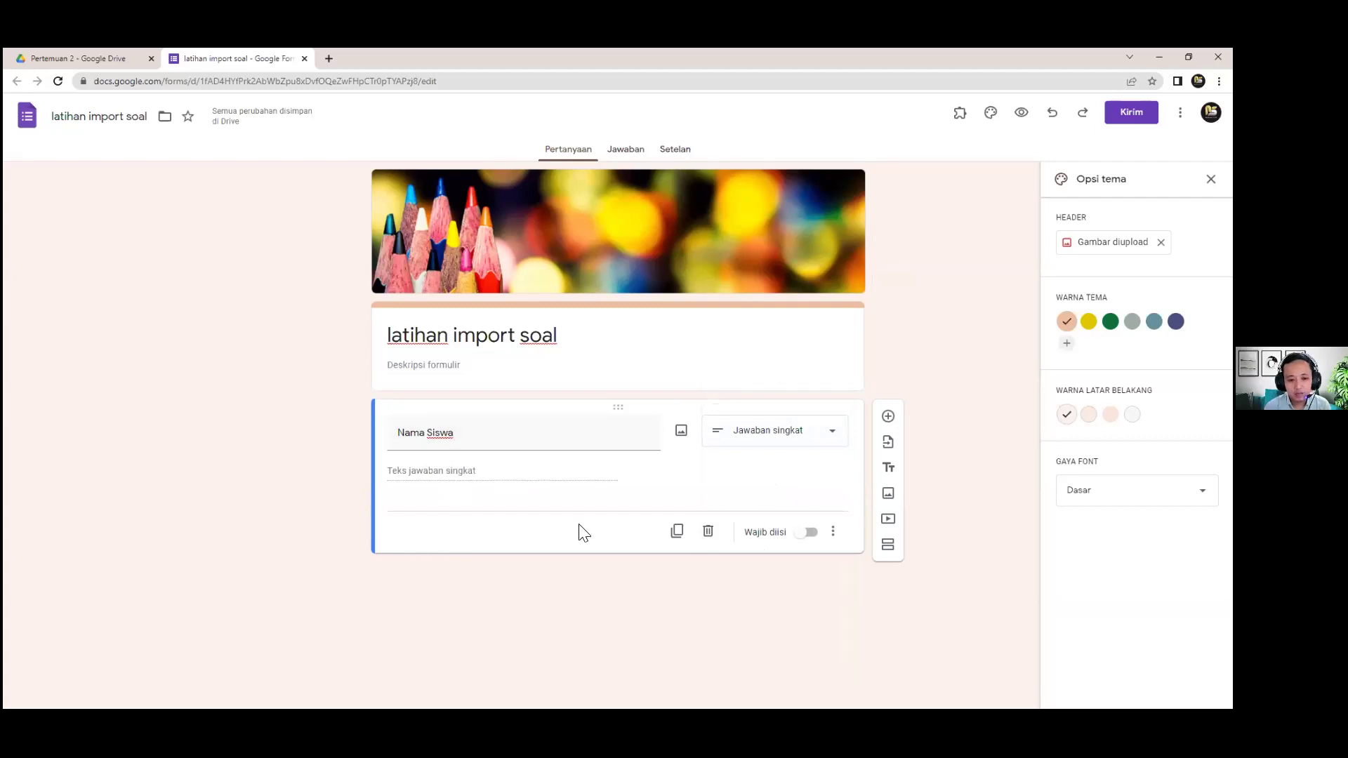
click(804, 437)
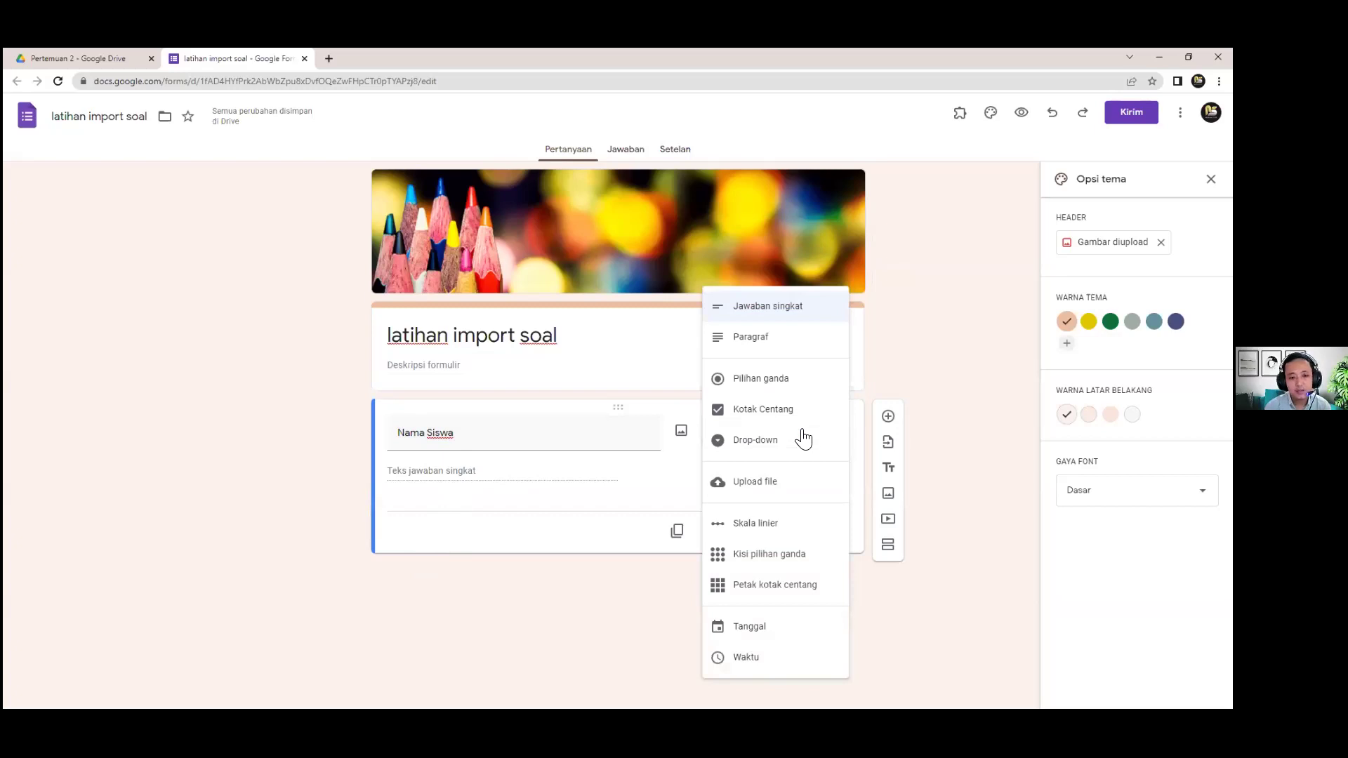
click(947, 376)
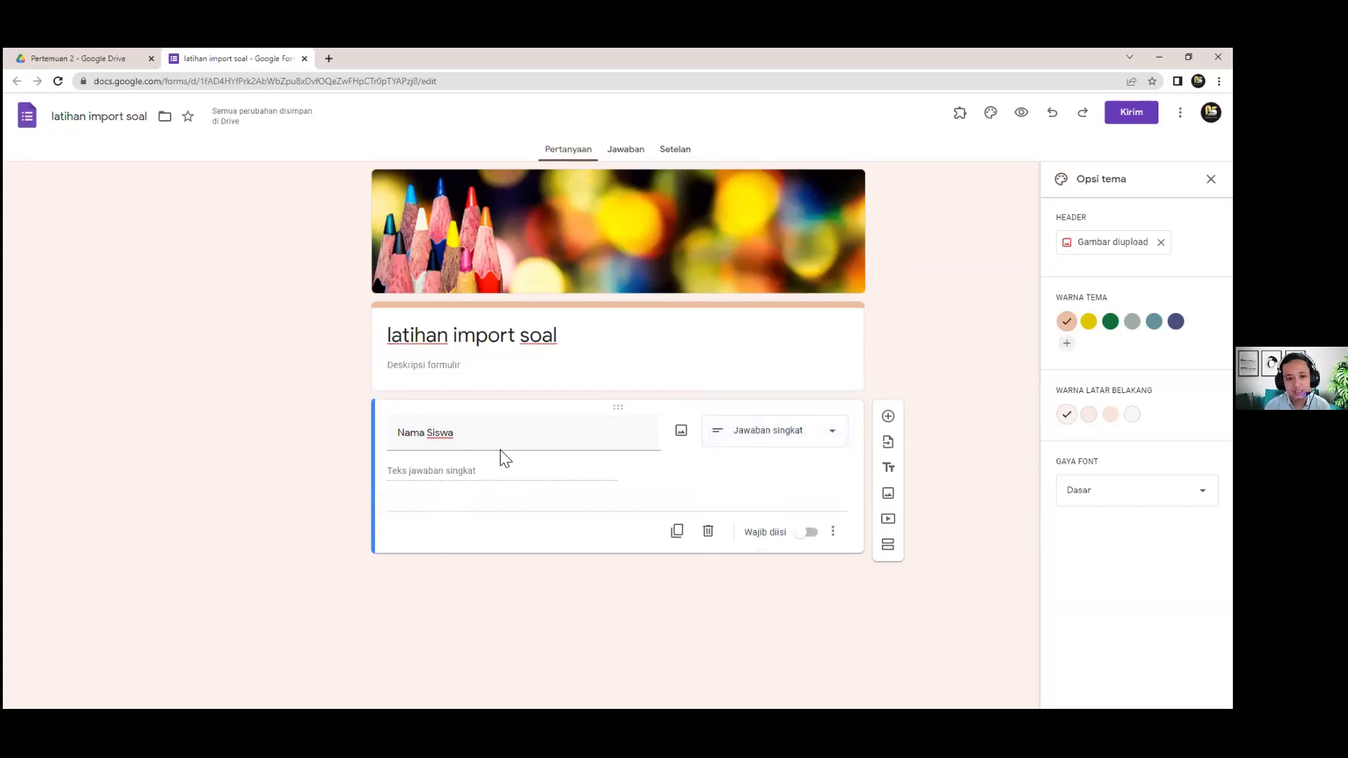
click(809, 535)
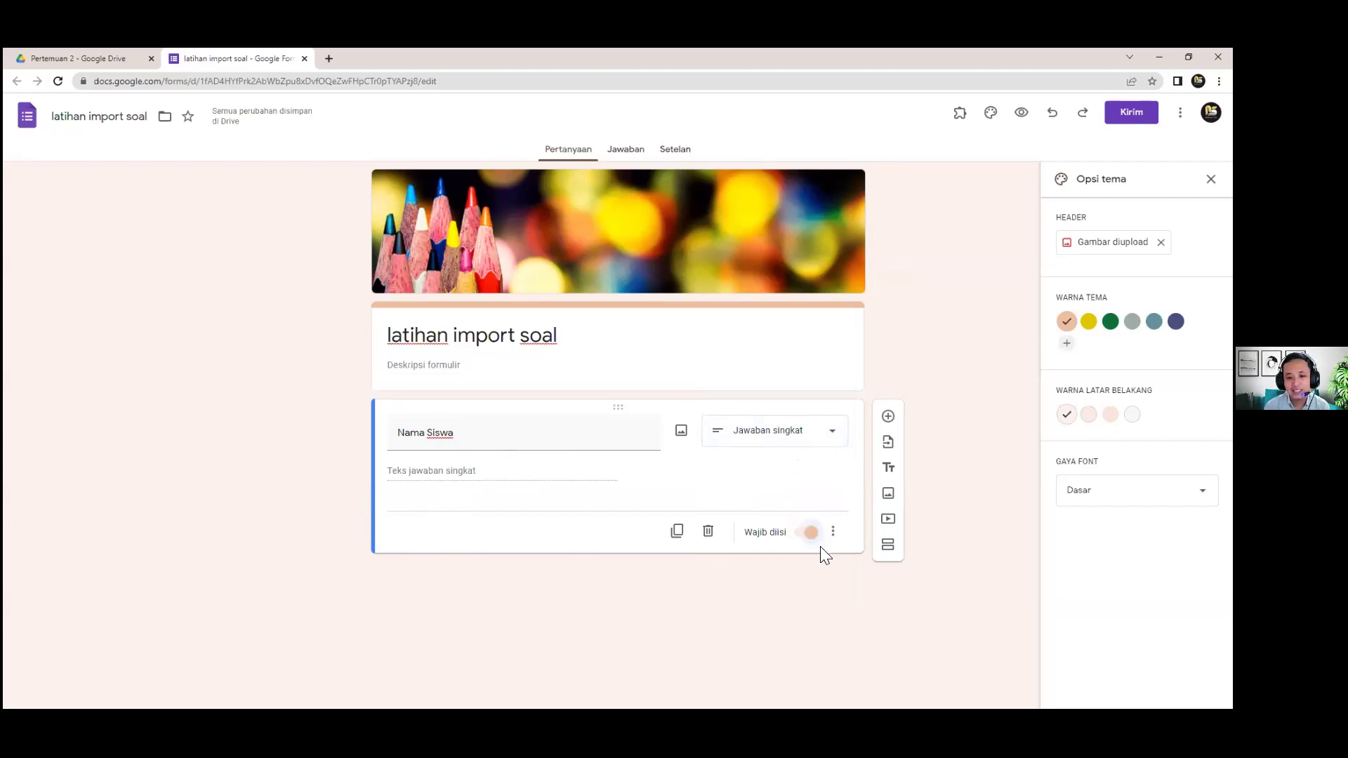
Add a second question titled 'Kelas' and change its type to Drop-down.
click(889, 417)
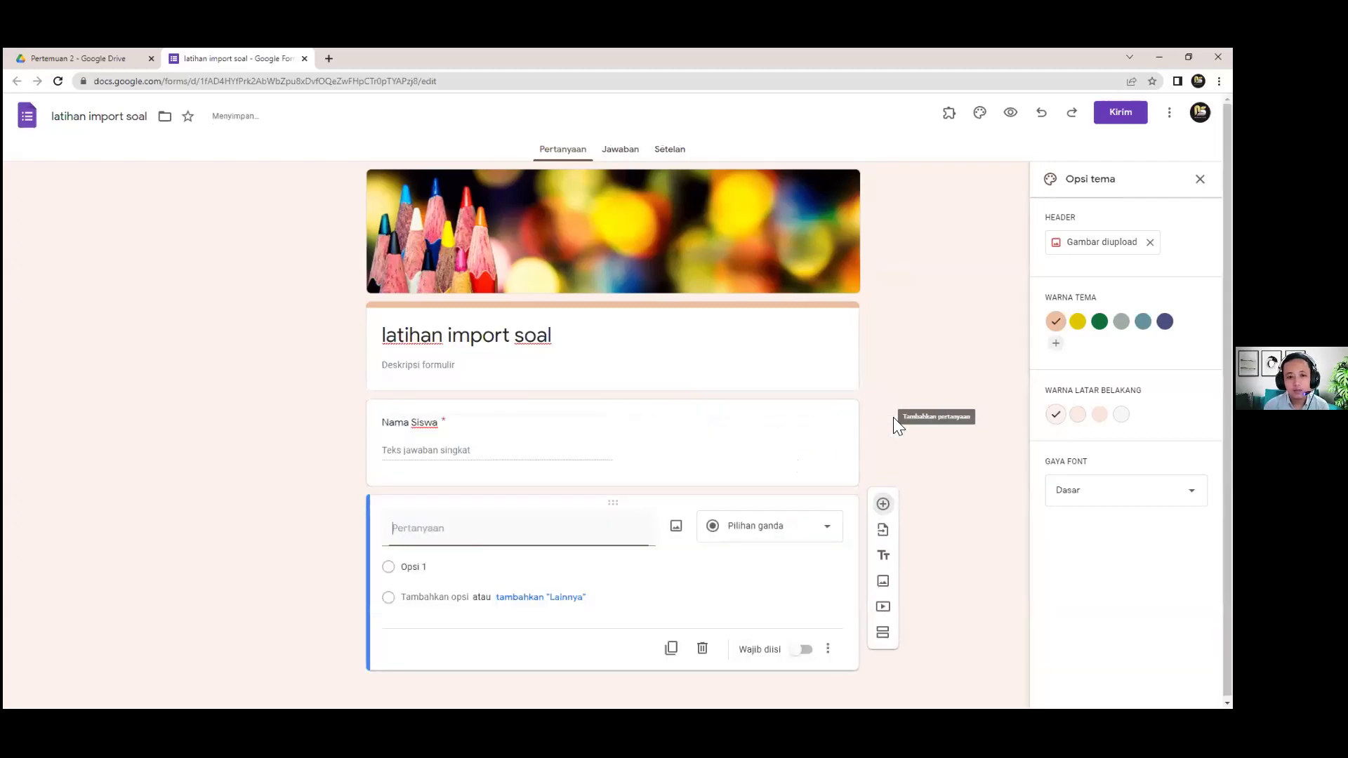
text(K)
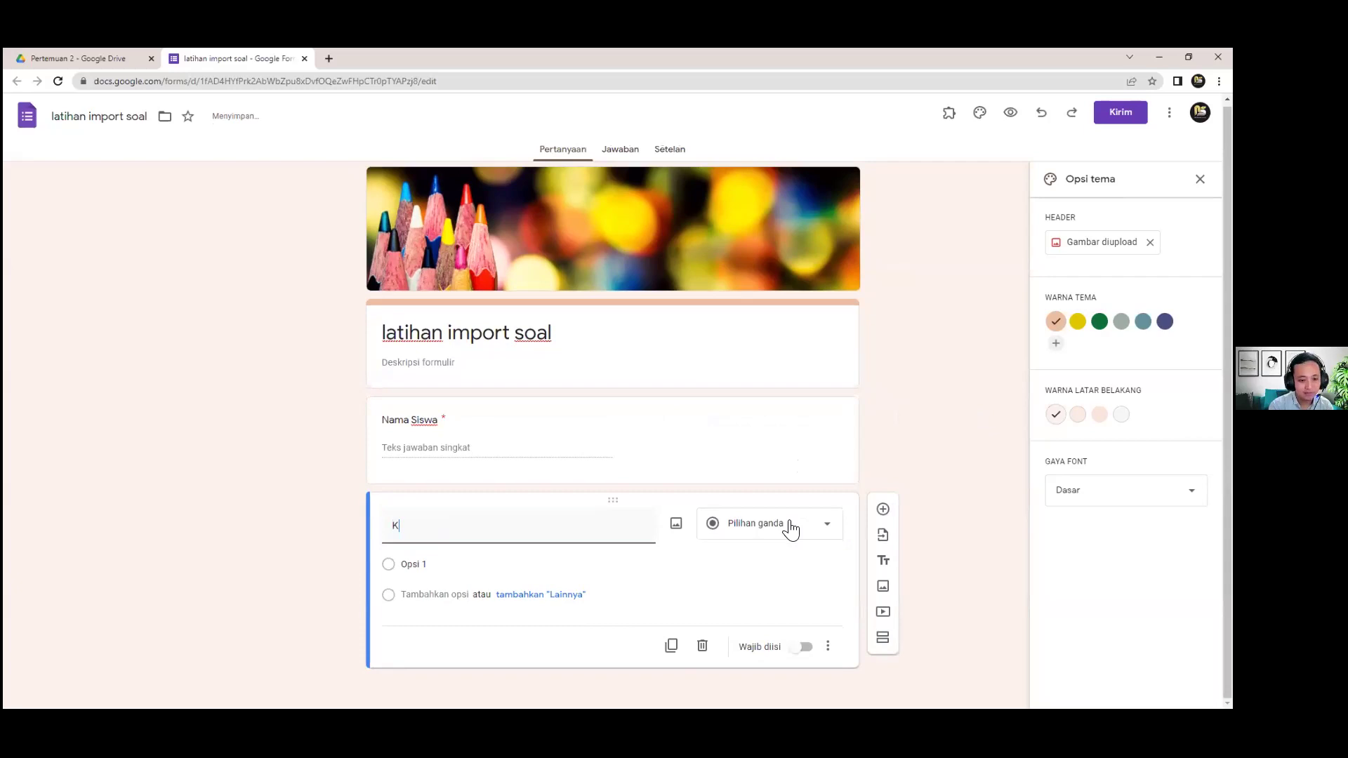
text(elas)
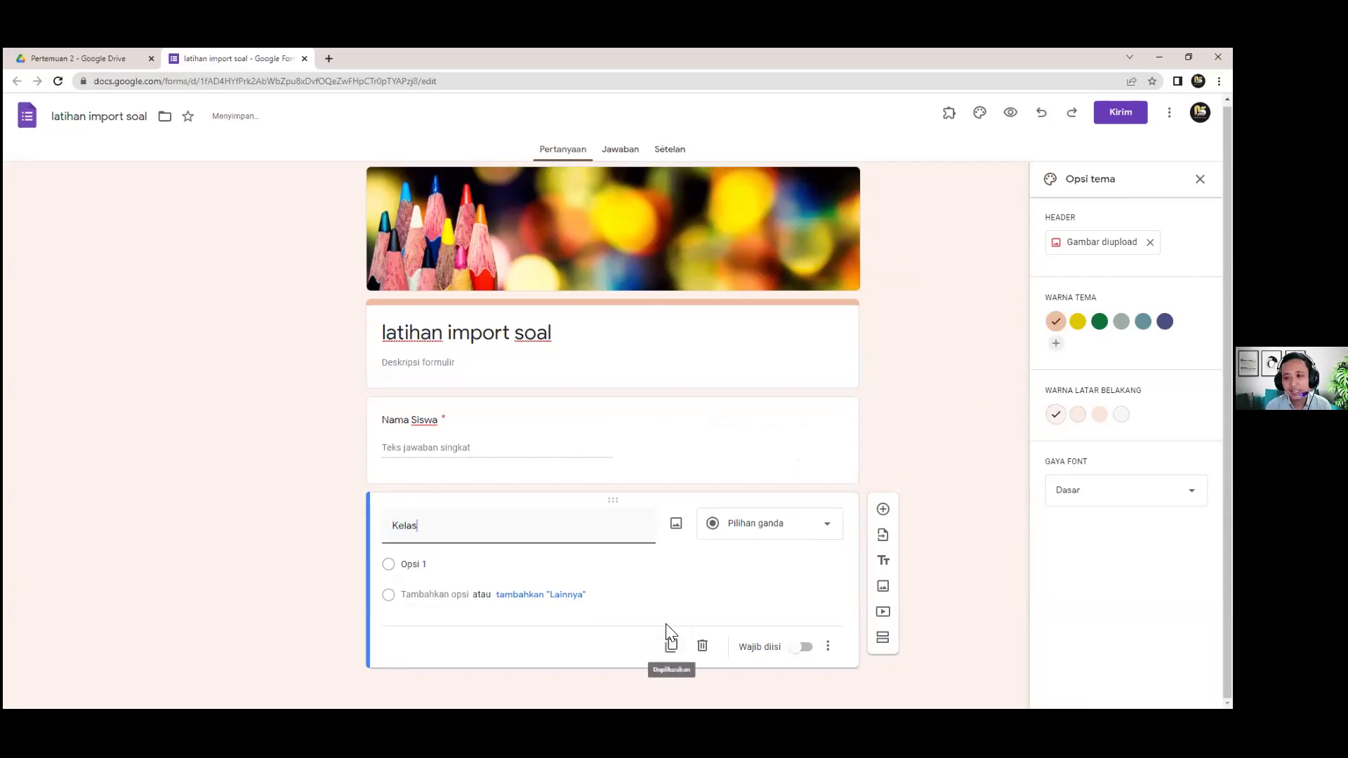
click(408, 566)
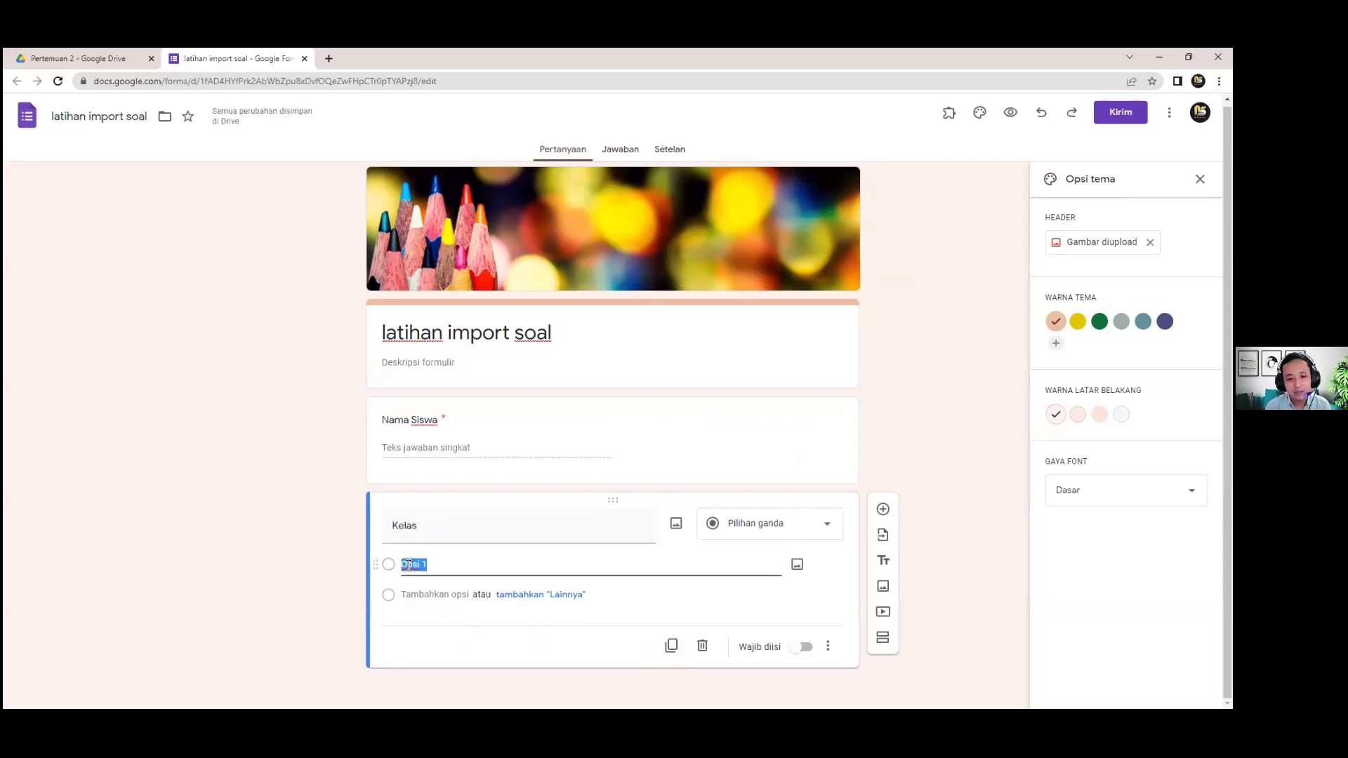
click(775, 532)
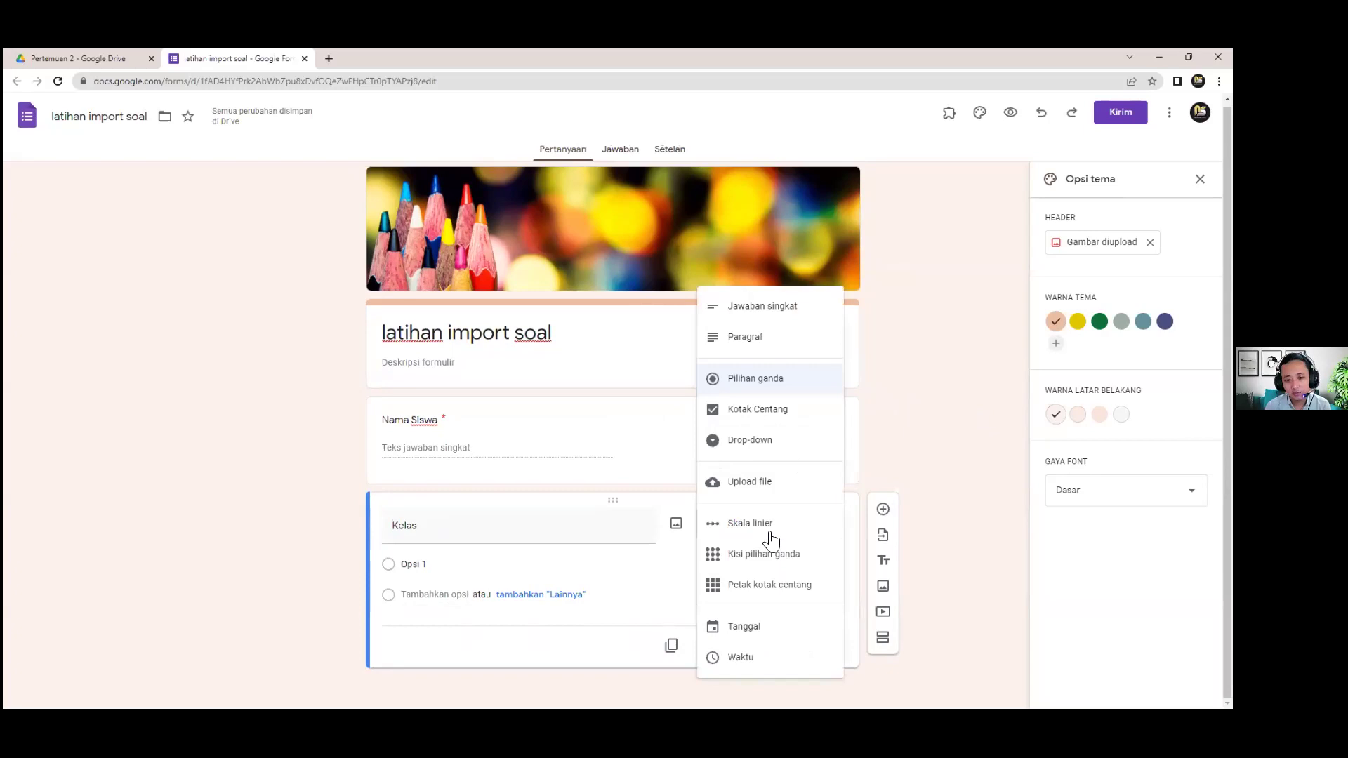
click(757, 442)
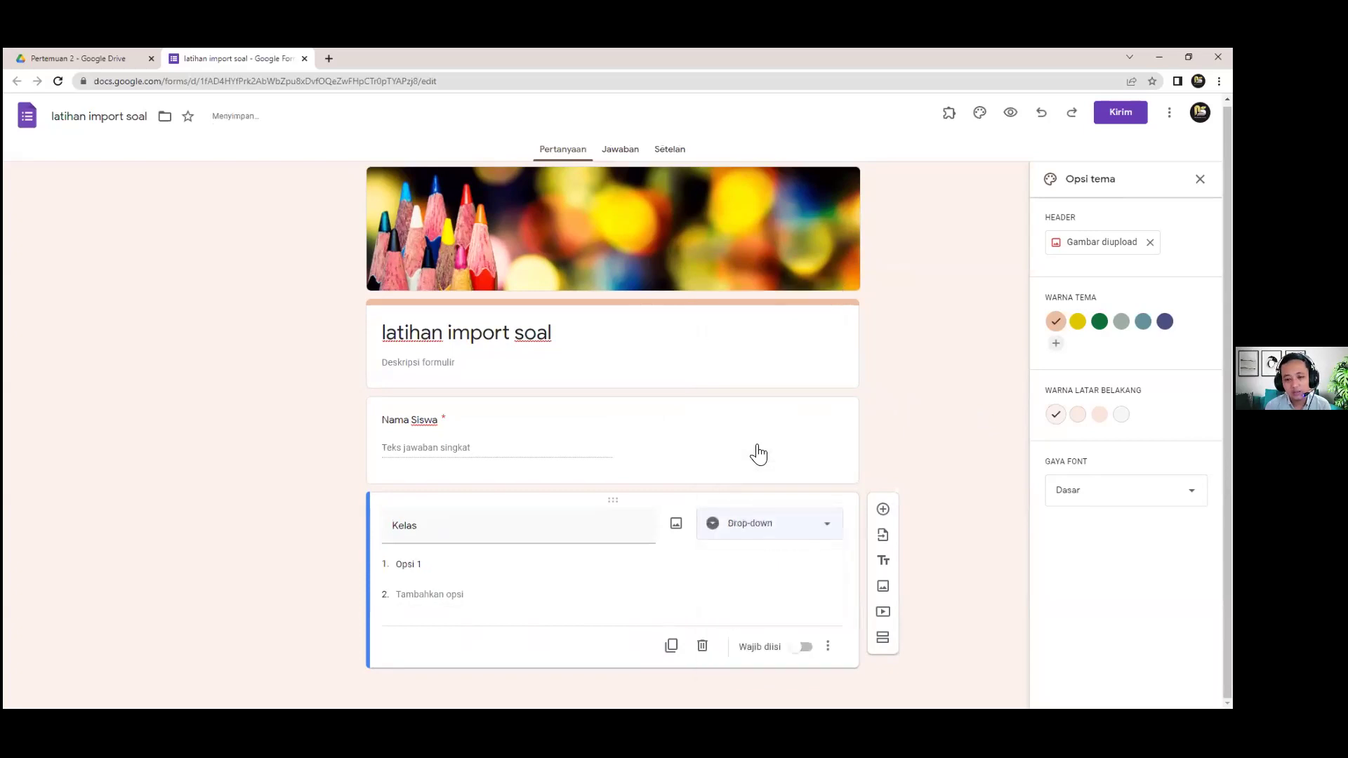
Enter drop-down options Kelas 7, Kelas 8 and Kelas 9, and mark Kelas required.
click(429, 565)
text(Kelas 7)
key(Return)
text(Kelas)
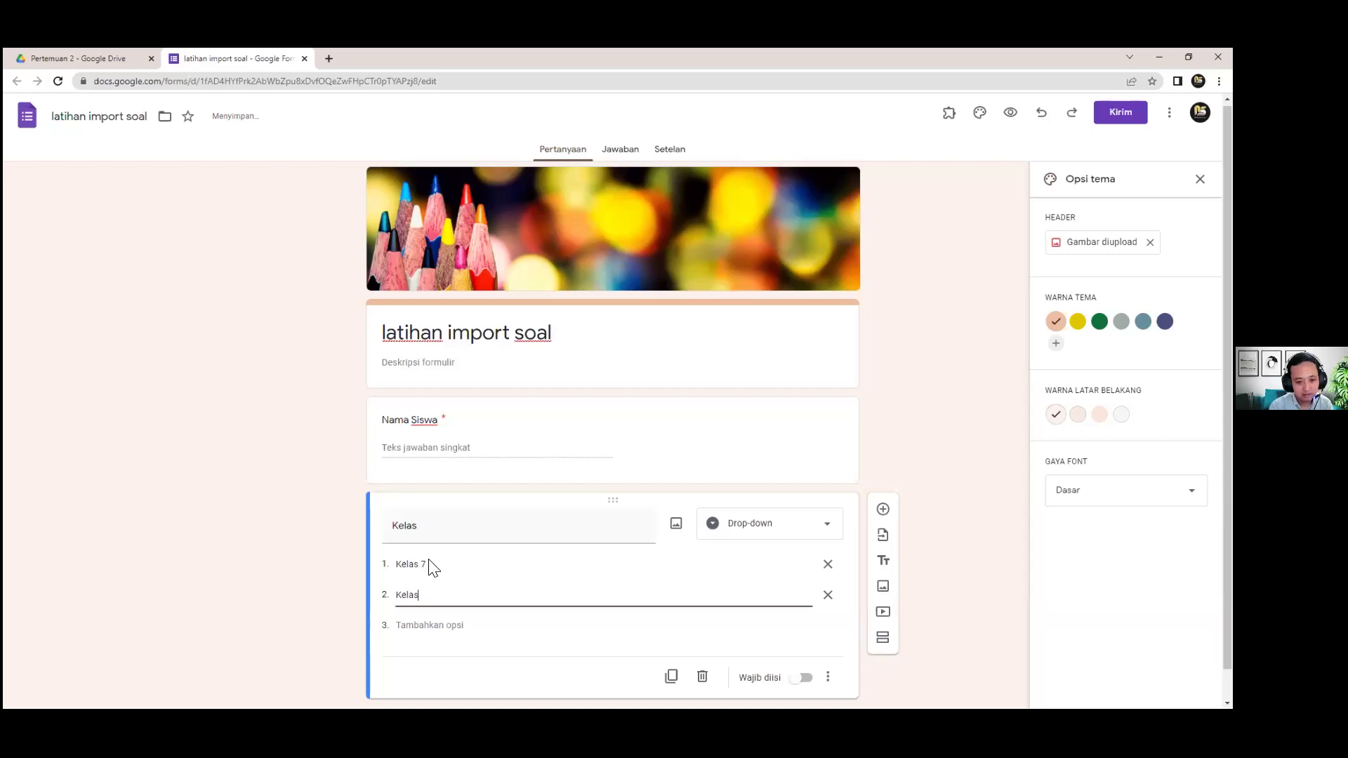
text( 8)
key(Tab)
click(431, 627)
text(Kela)
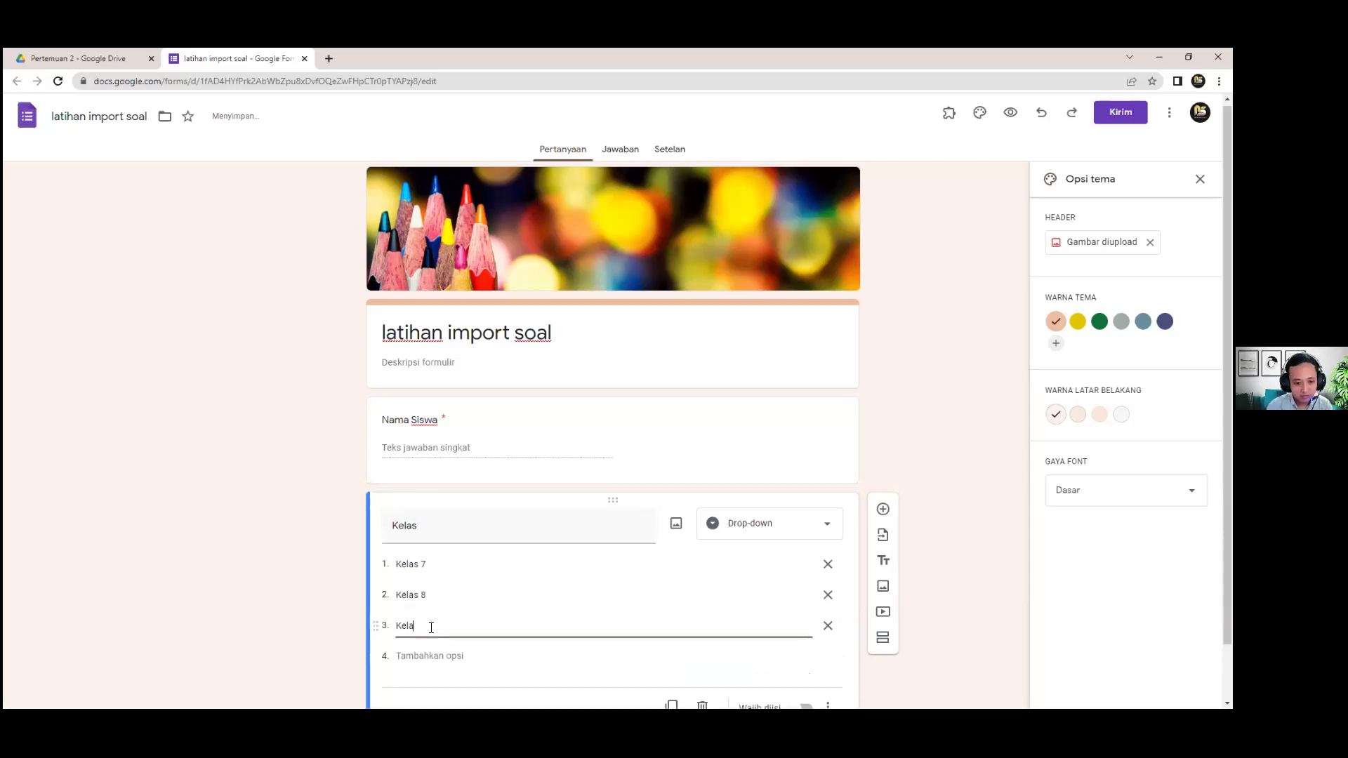
text(s 9)
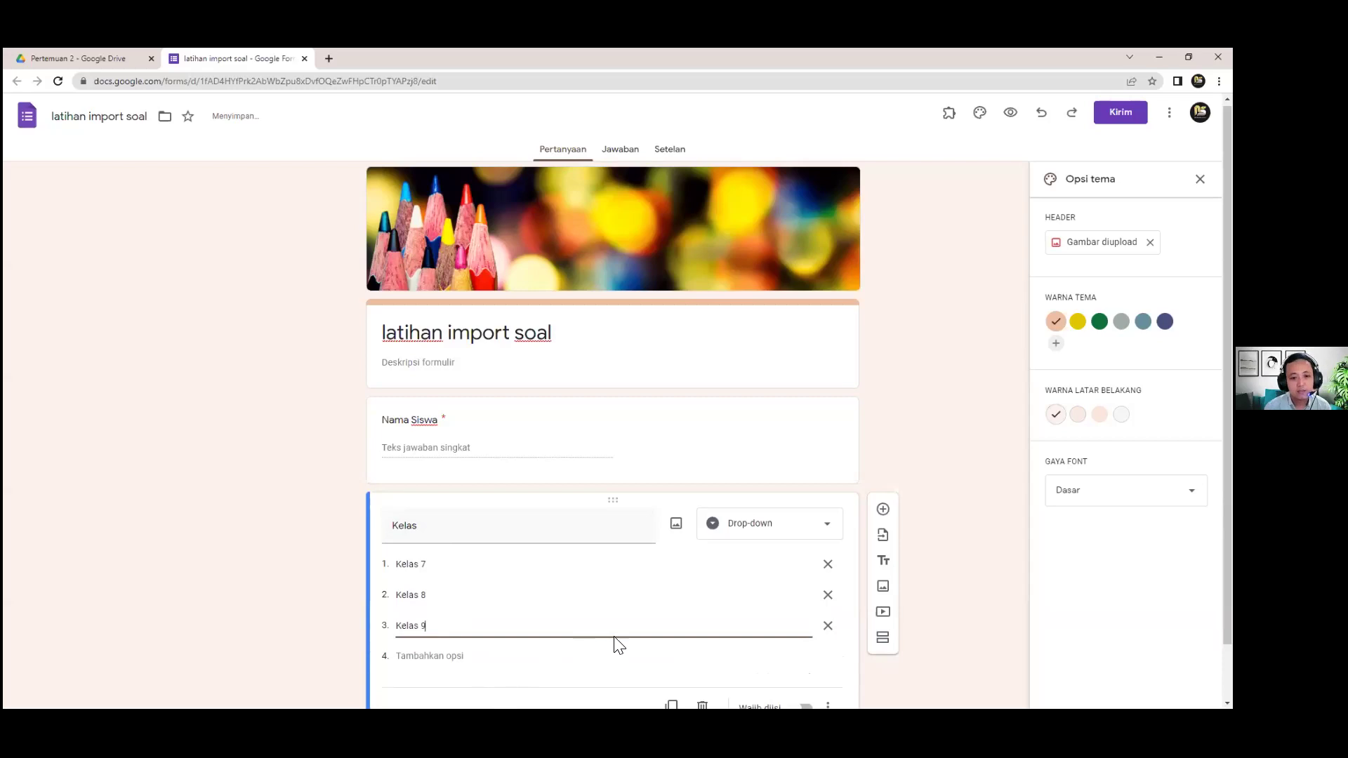
scroll(791, 651, down, 2)
click(796, 650)
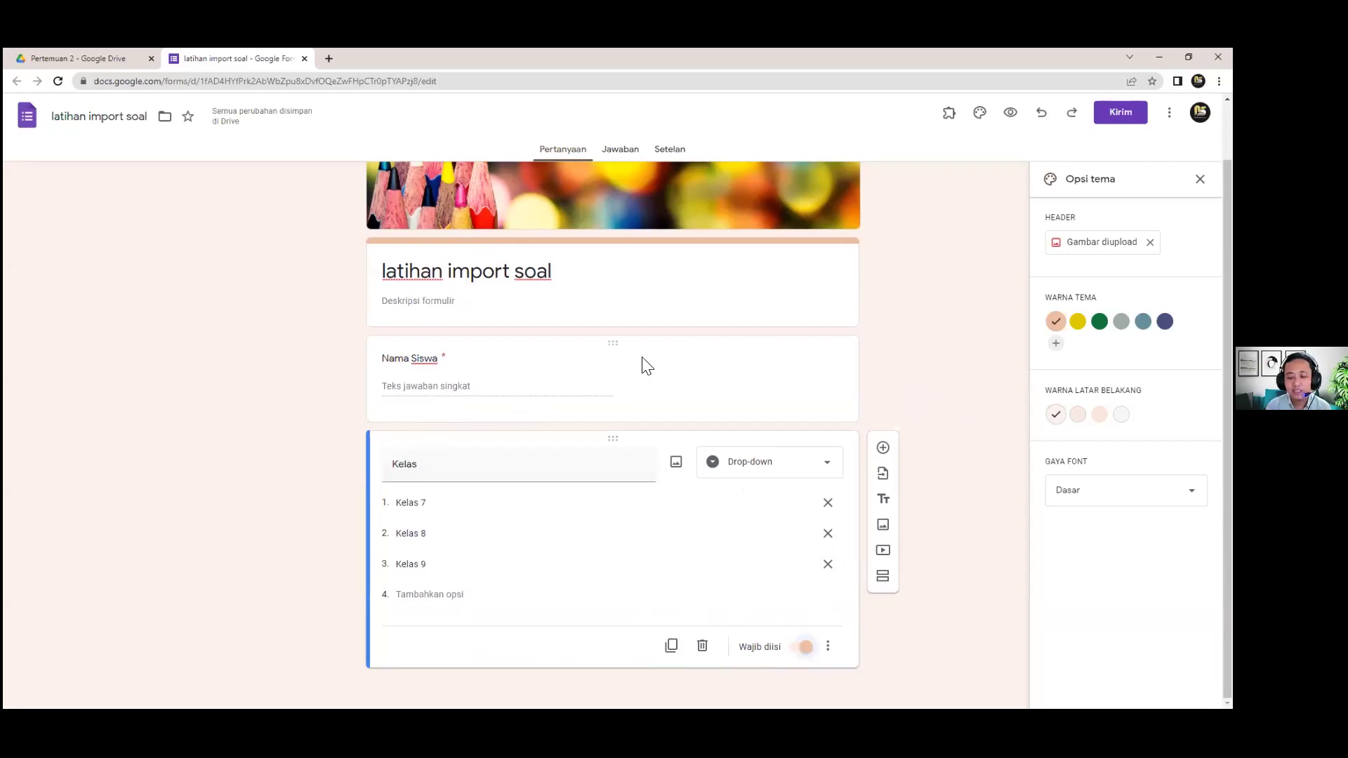
Add a third question titled 'Token/Password' with the Jawaban singkat answer type.
click(882, 449)
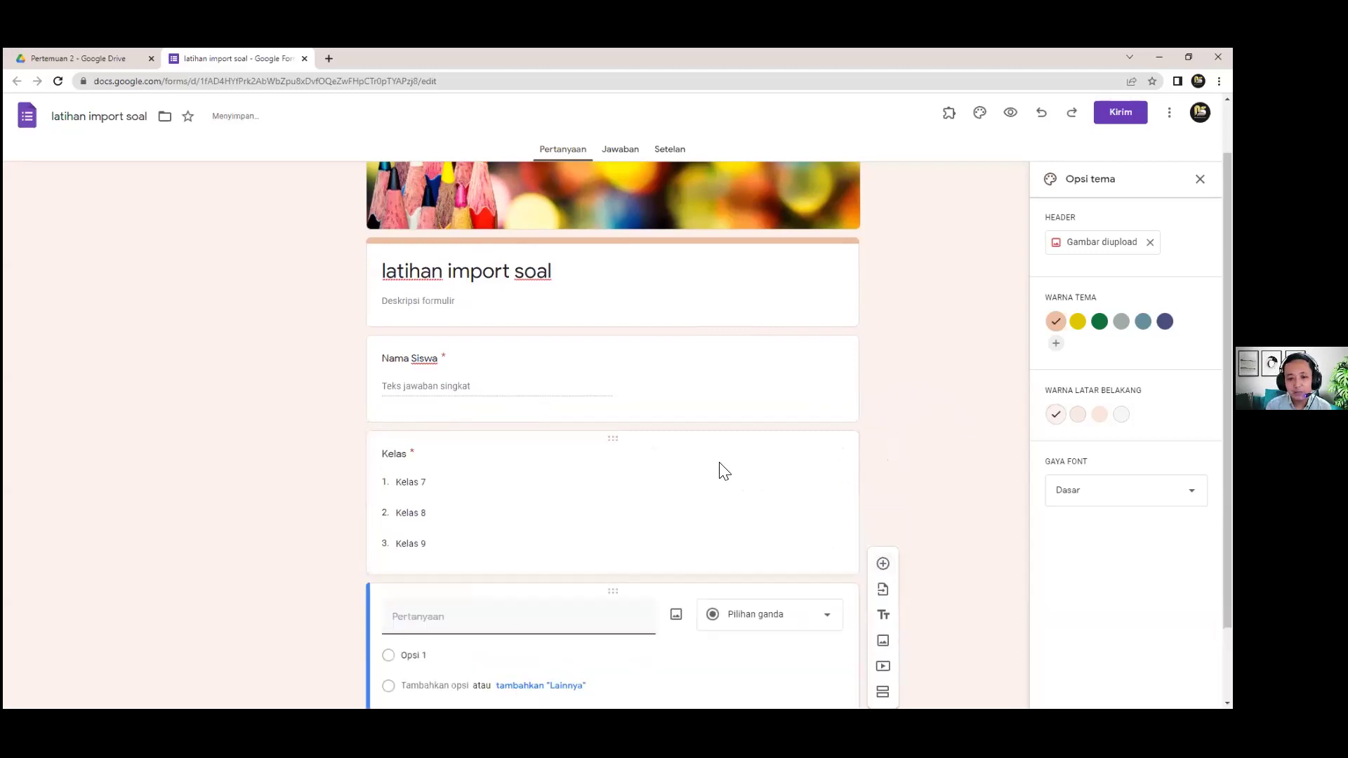
text(T)
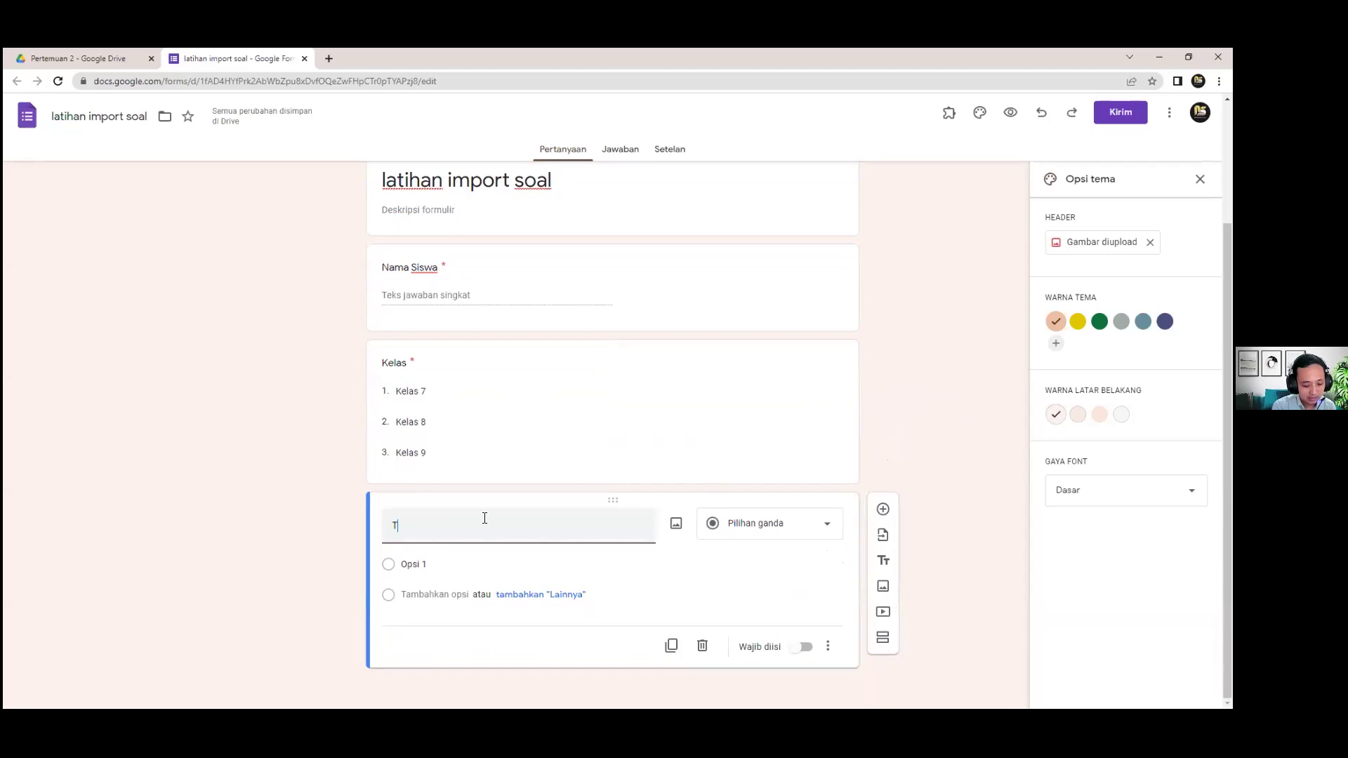
text(oken/P)
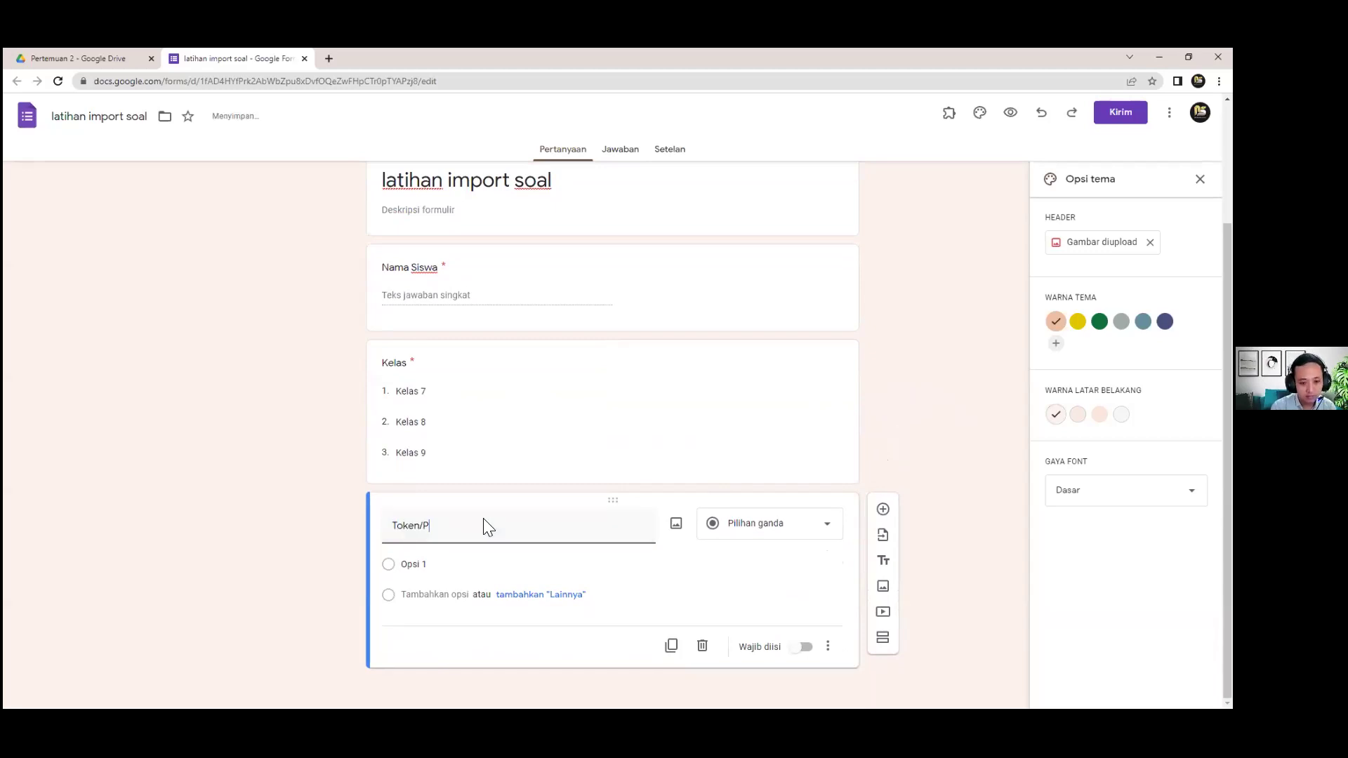
text(assword)
click(799, 564)
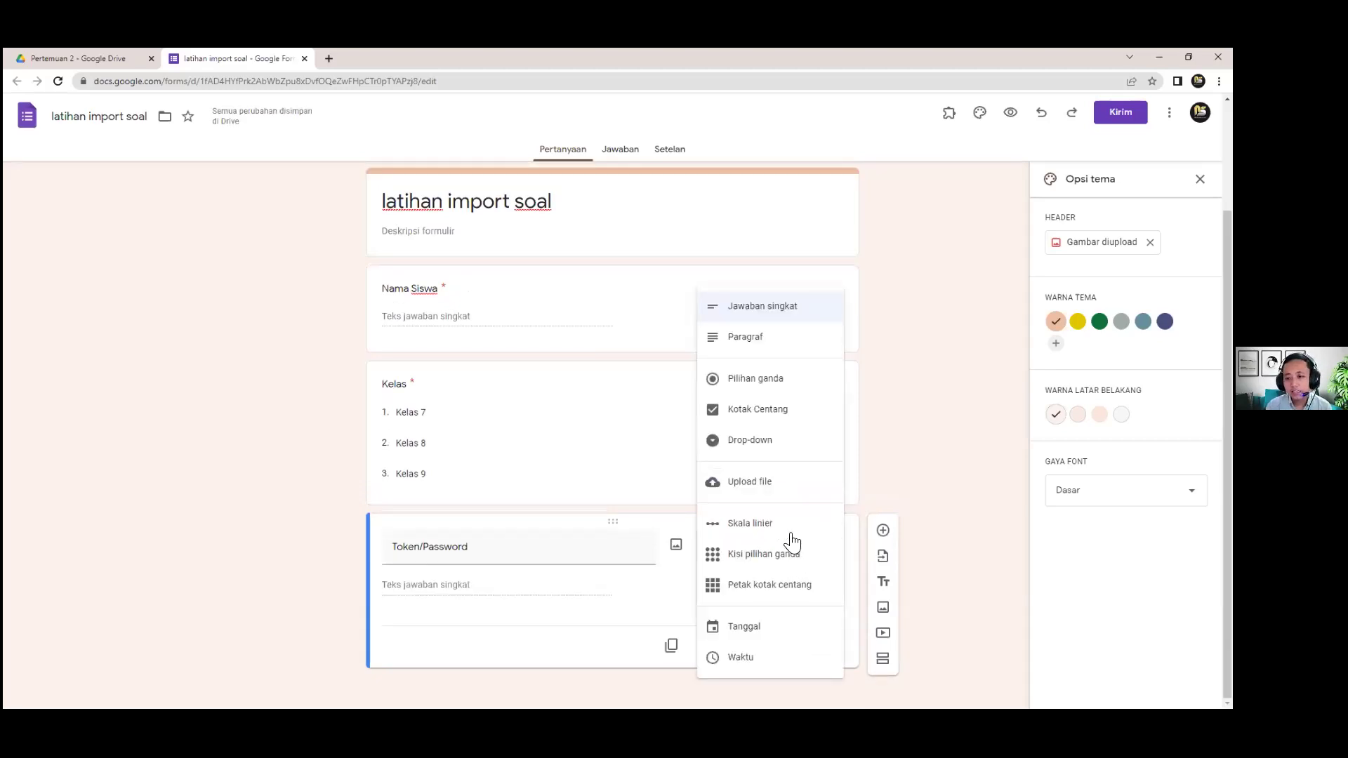
click(753, 323)
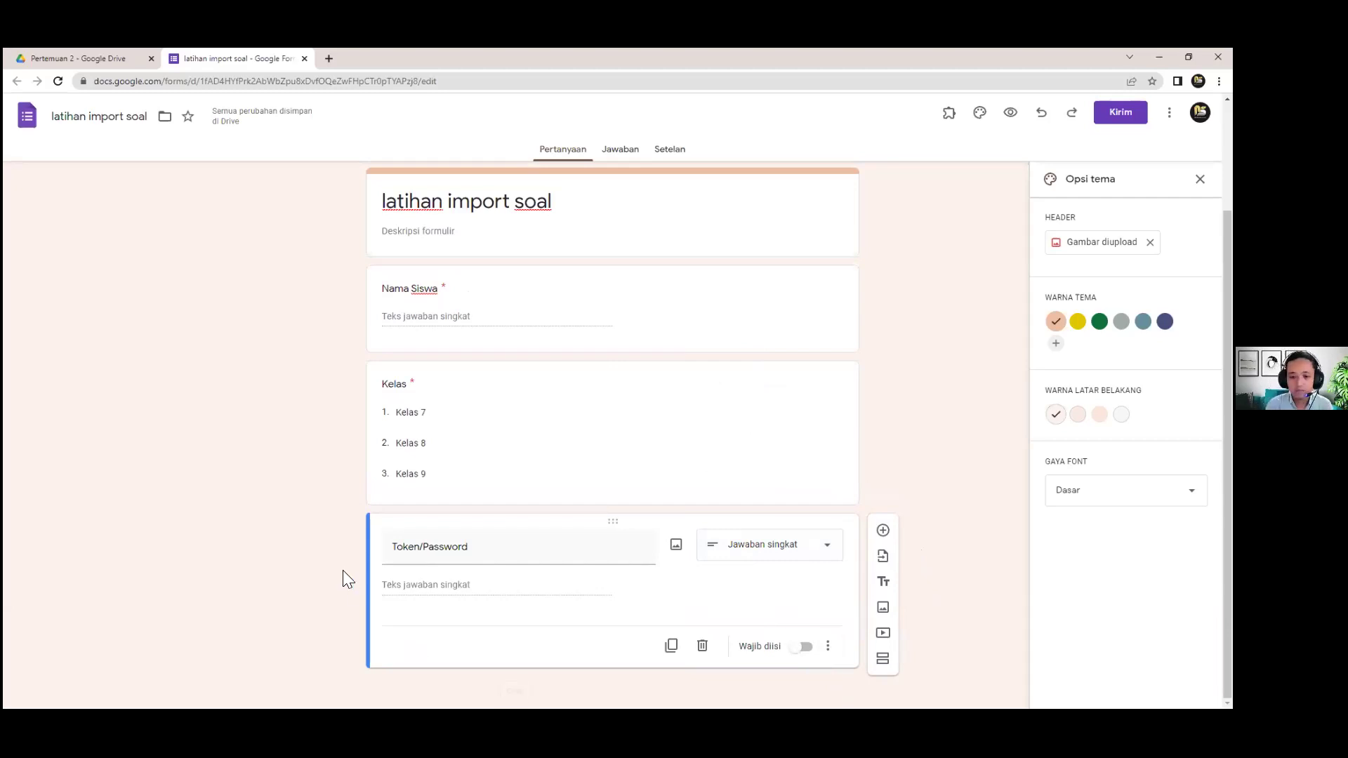
Add Teks / Berisi validation to Token/Password requiring the token, with error 'password salah'.
click(828, 645)
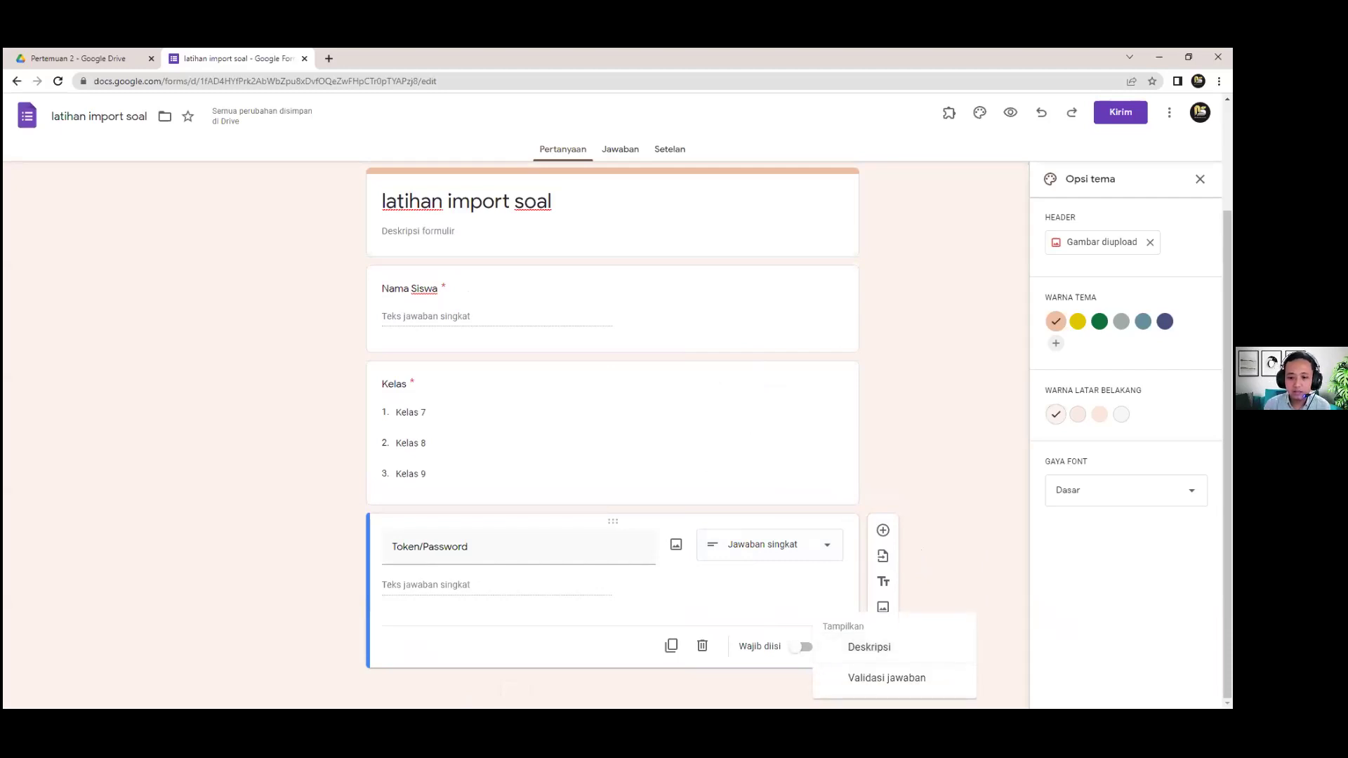
click(892, 678)
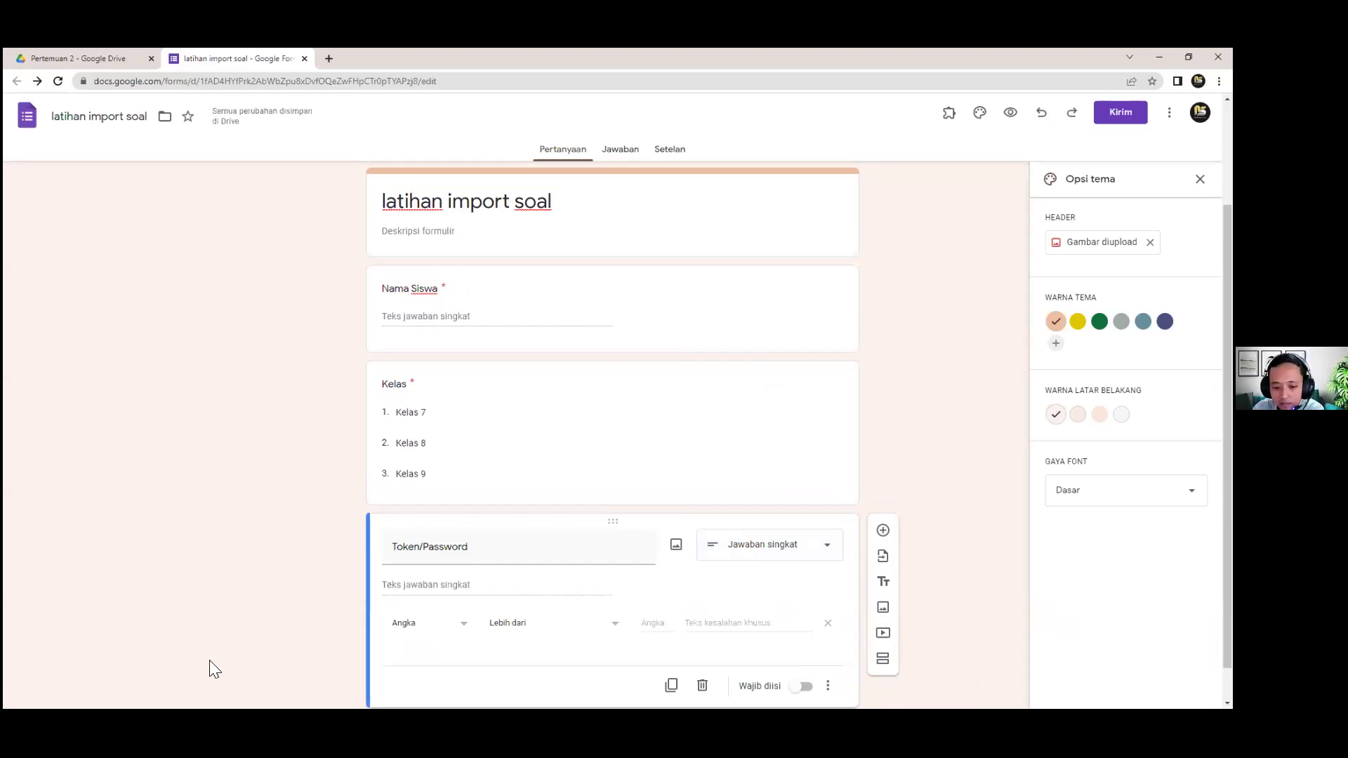
click(457, 627)
click(429, 614)
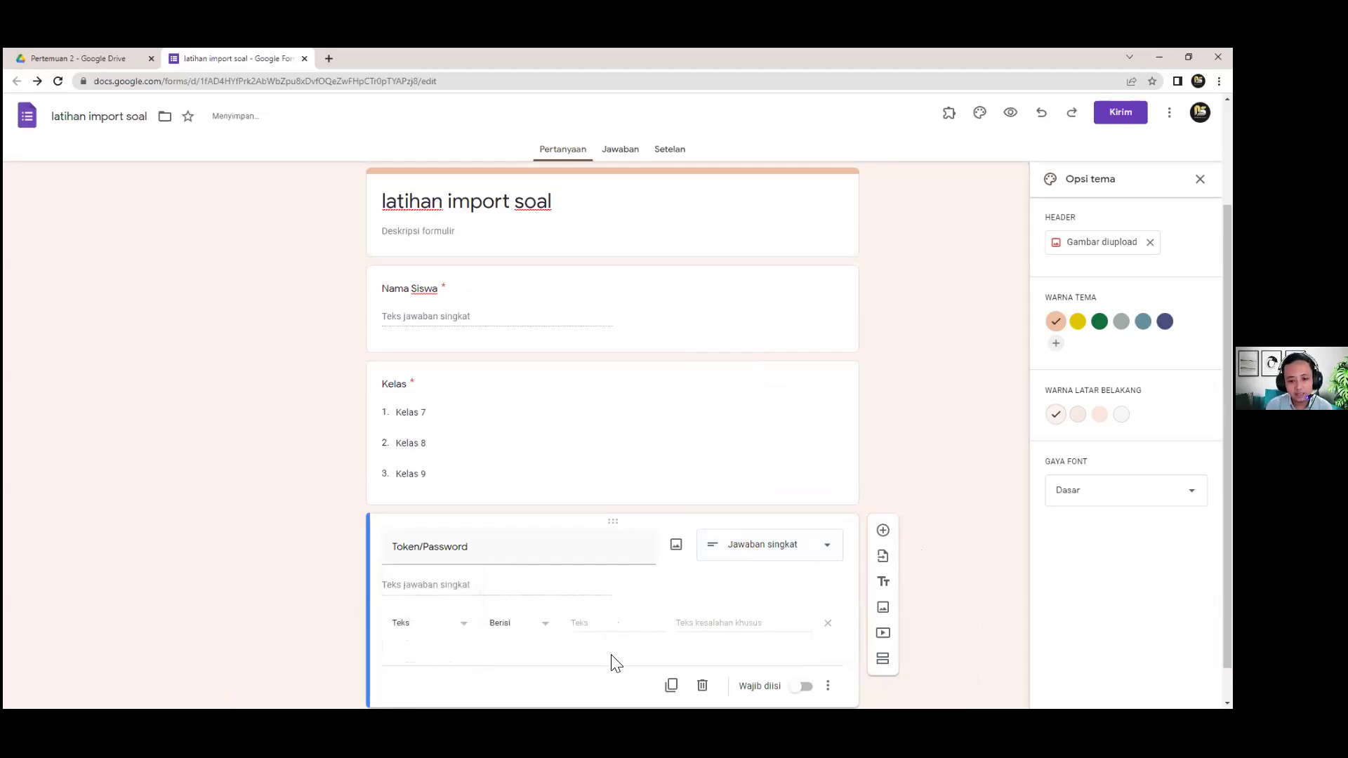
click(595, 626)
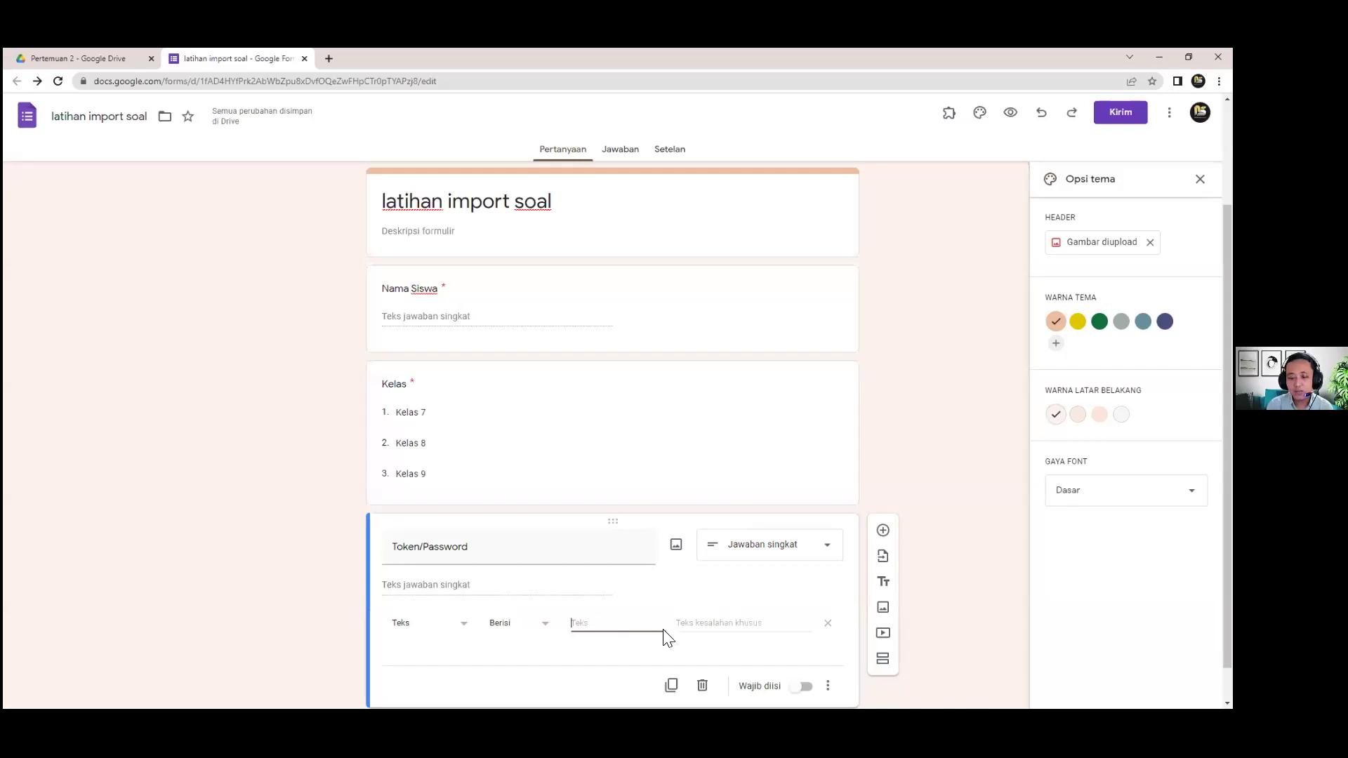
text(123456)
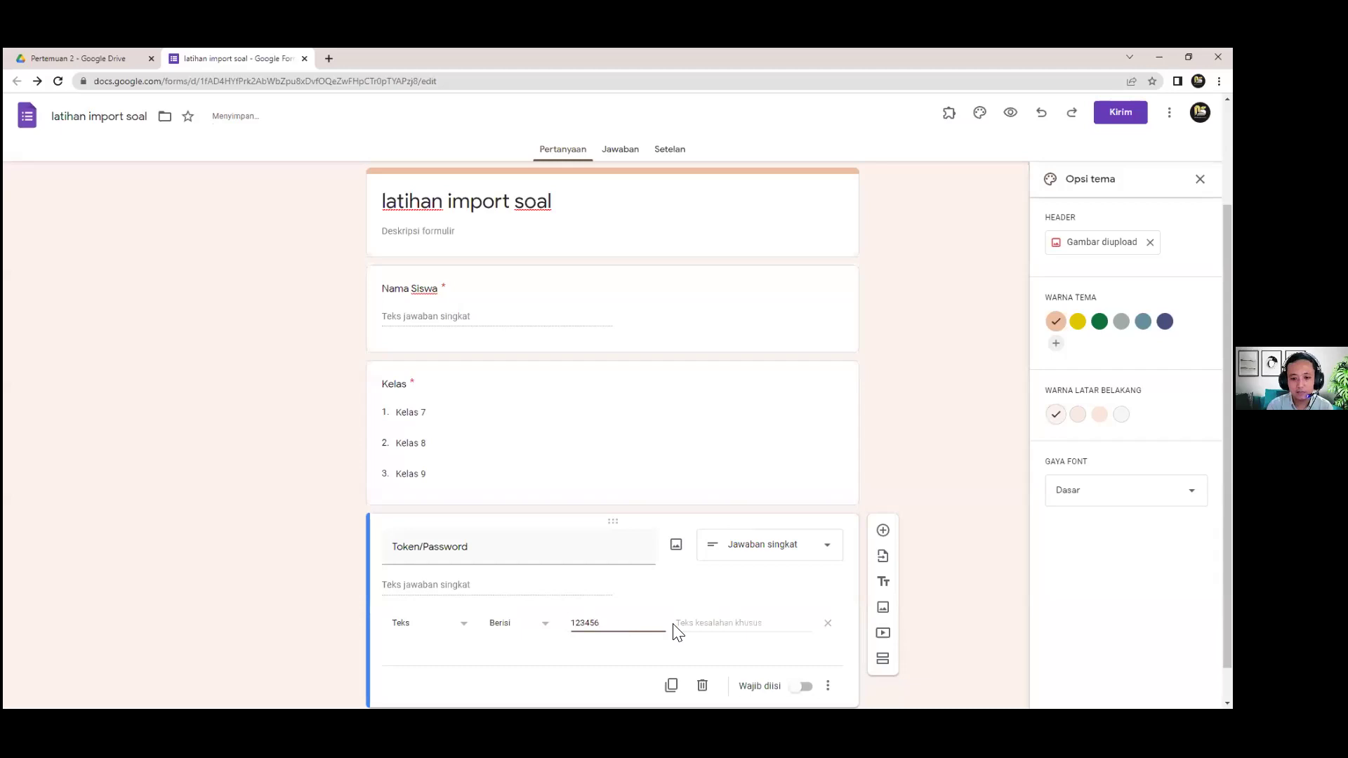
click(702, 624)
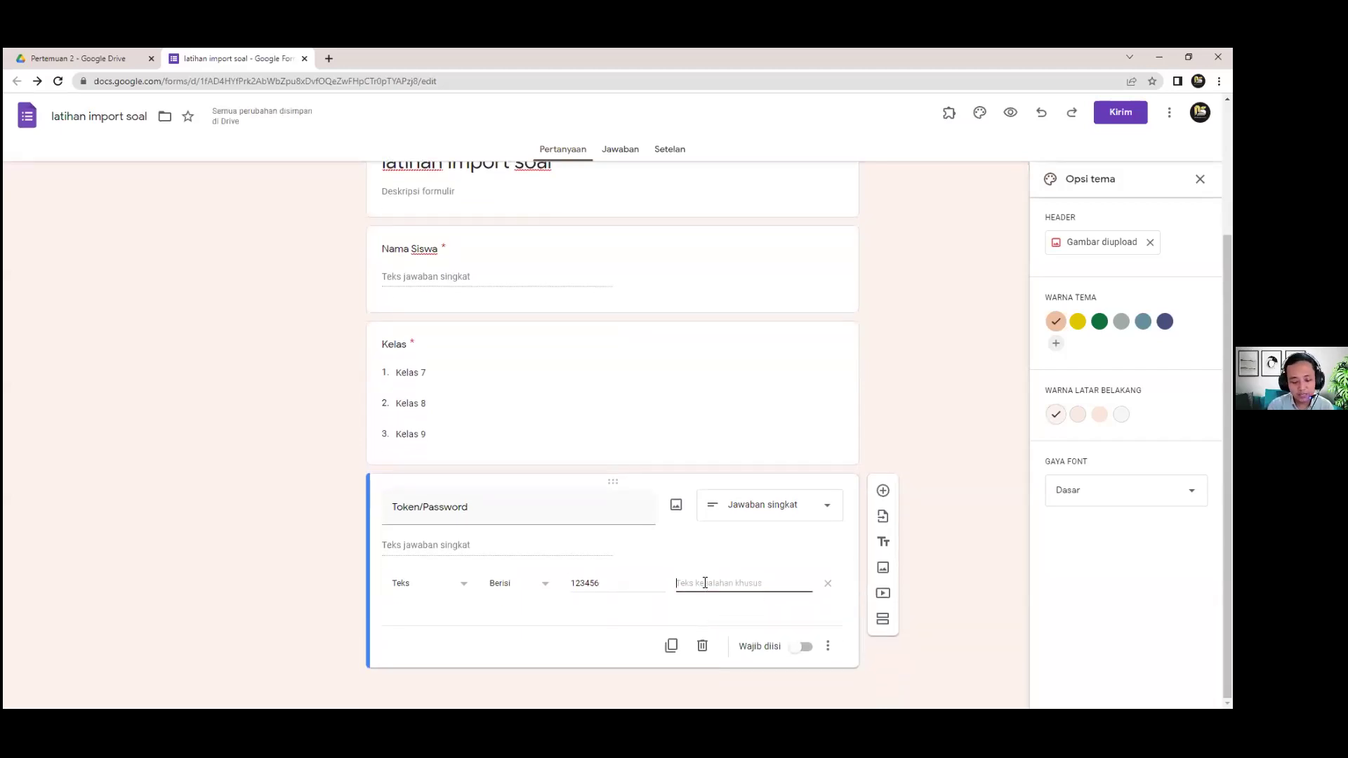
text(p)
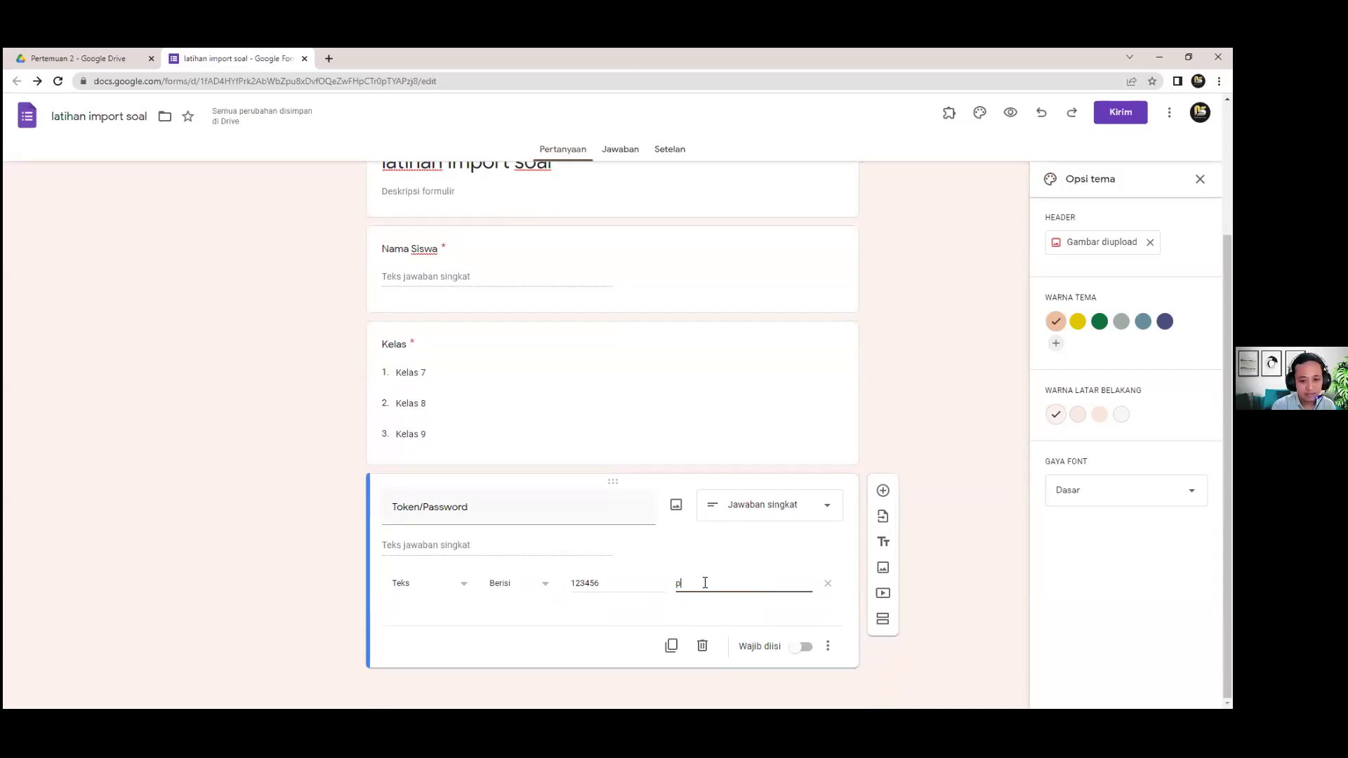
text(assword salah)
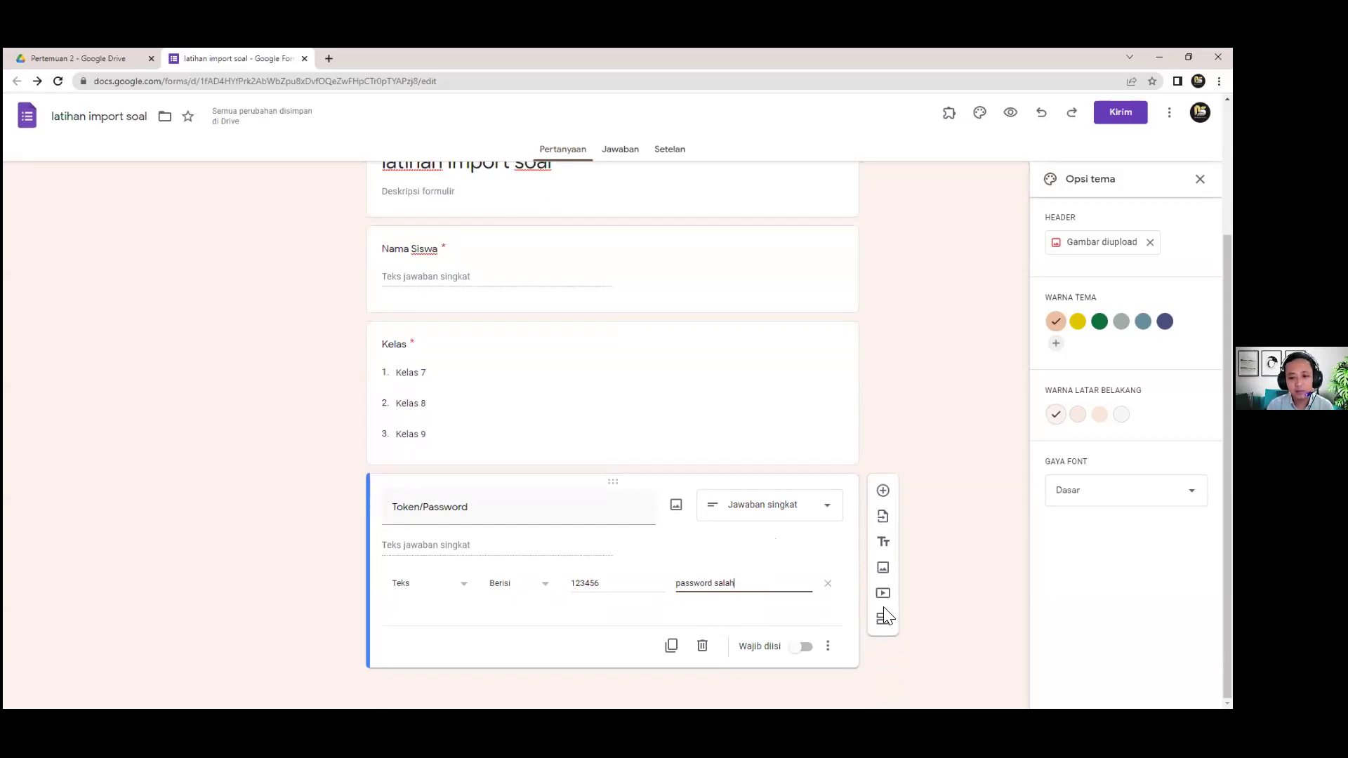
click(943, 576)
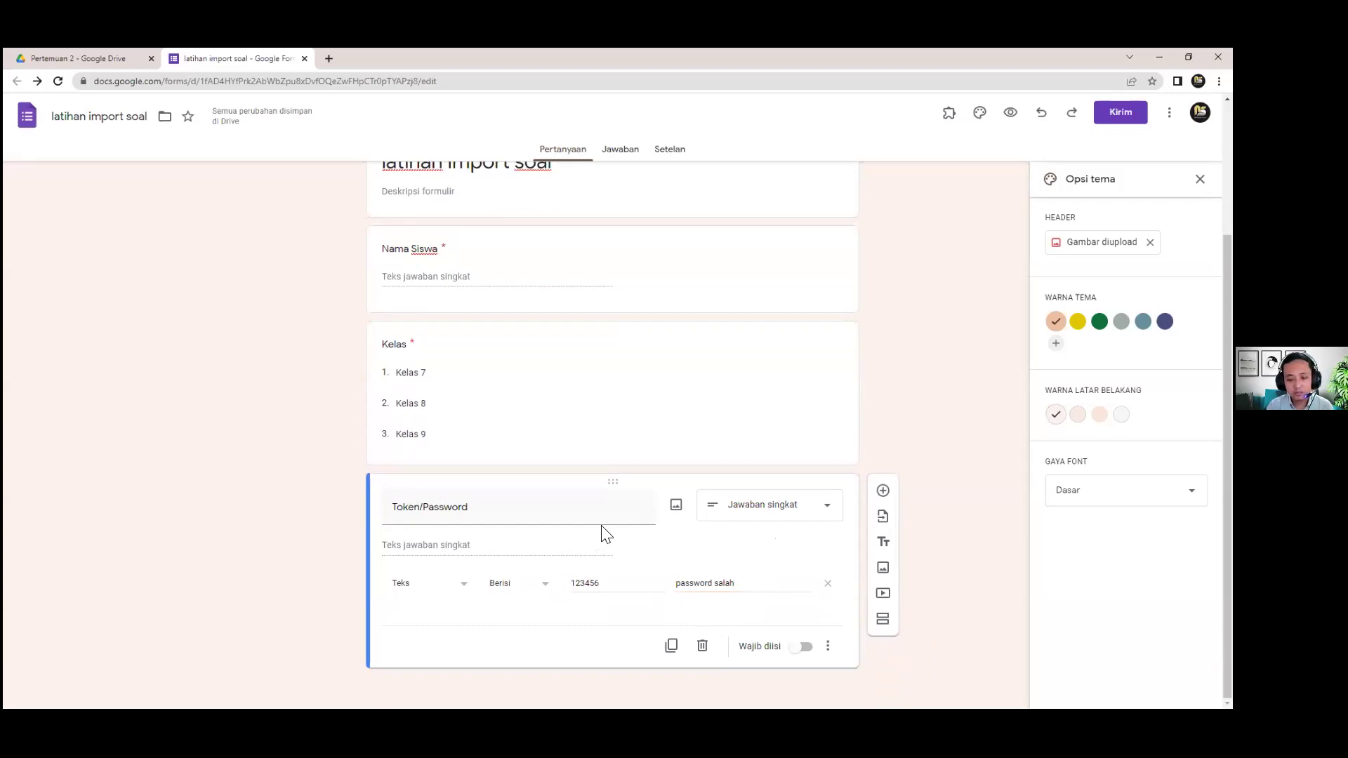
Mark the Token/Password question as required.
click(802, 646)
scroll(913, 585, up, 3)
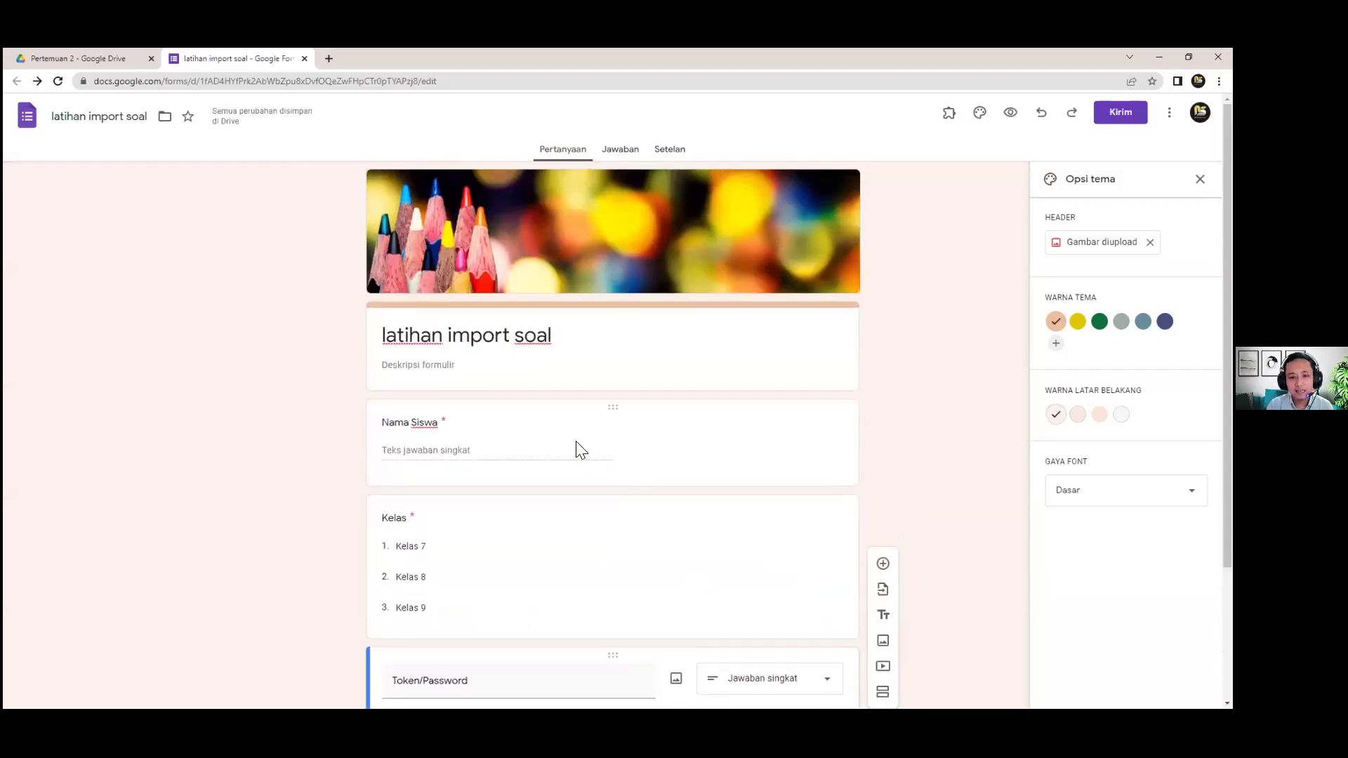
scroll(533, 449, down, 3)
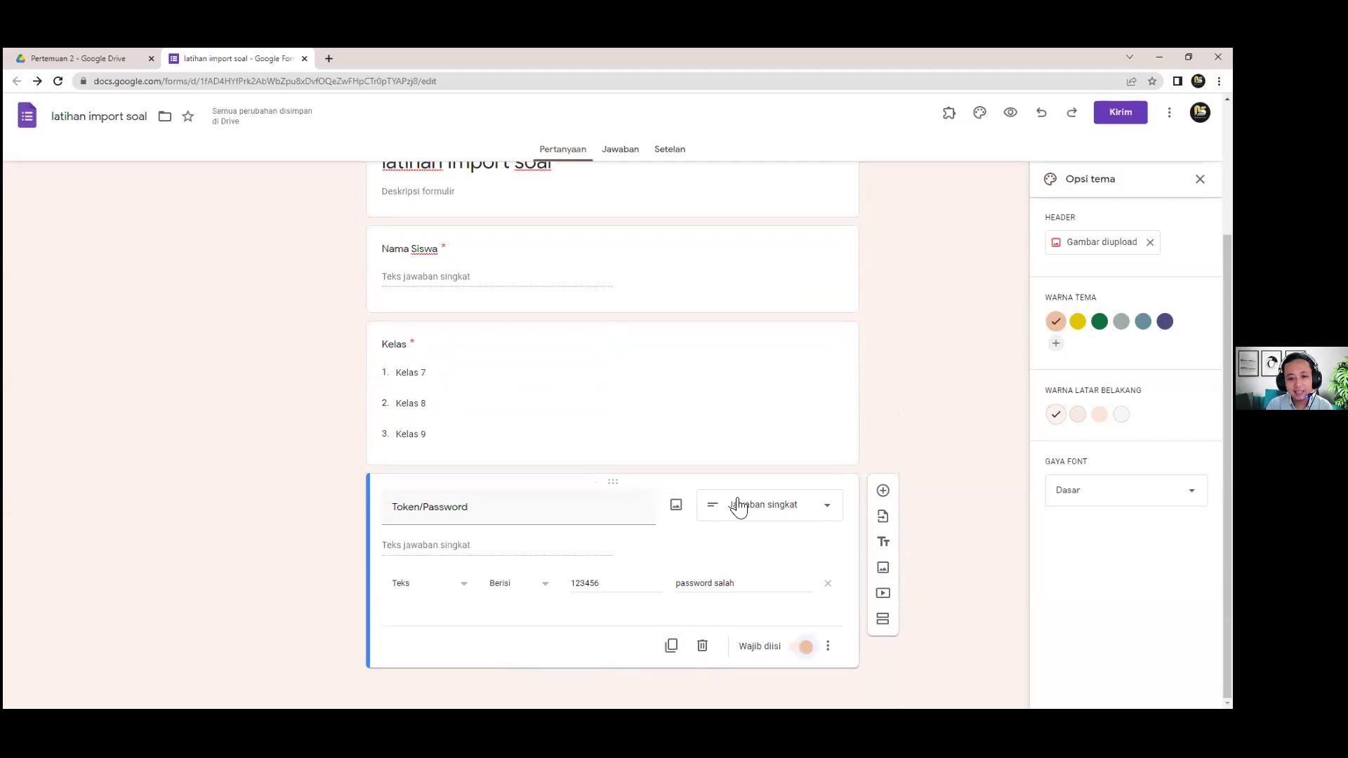
Add a second section after Token/Password and retitle it from 'Bagian Tanpa Judul' to 'Soal'.
click(883, 621)
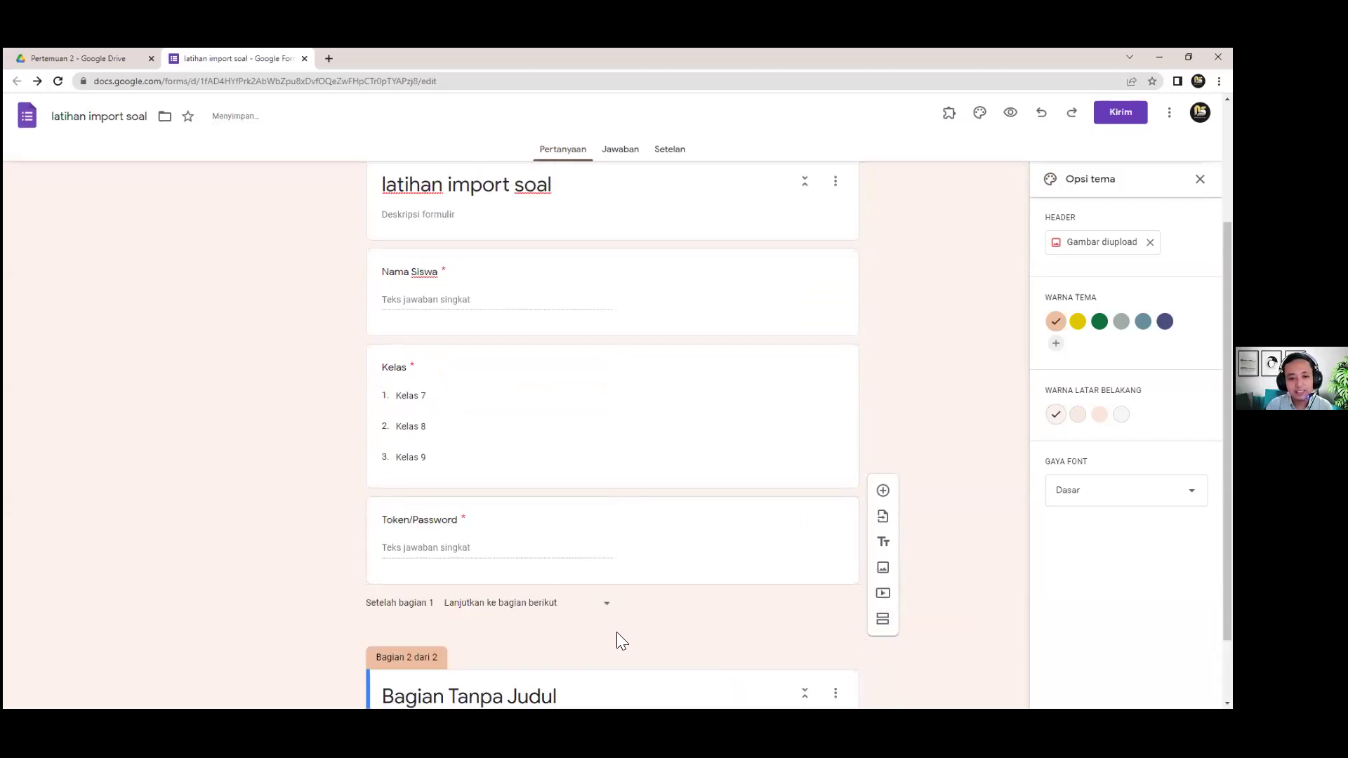
scroll(492, 351, up, 3)
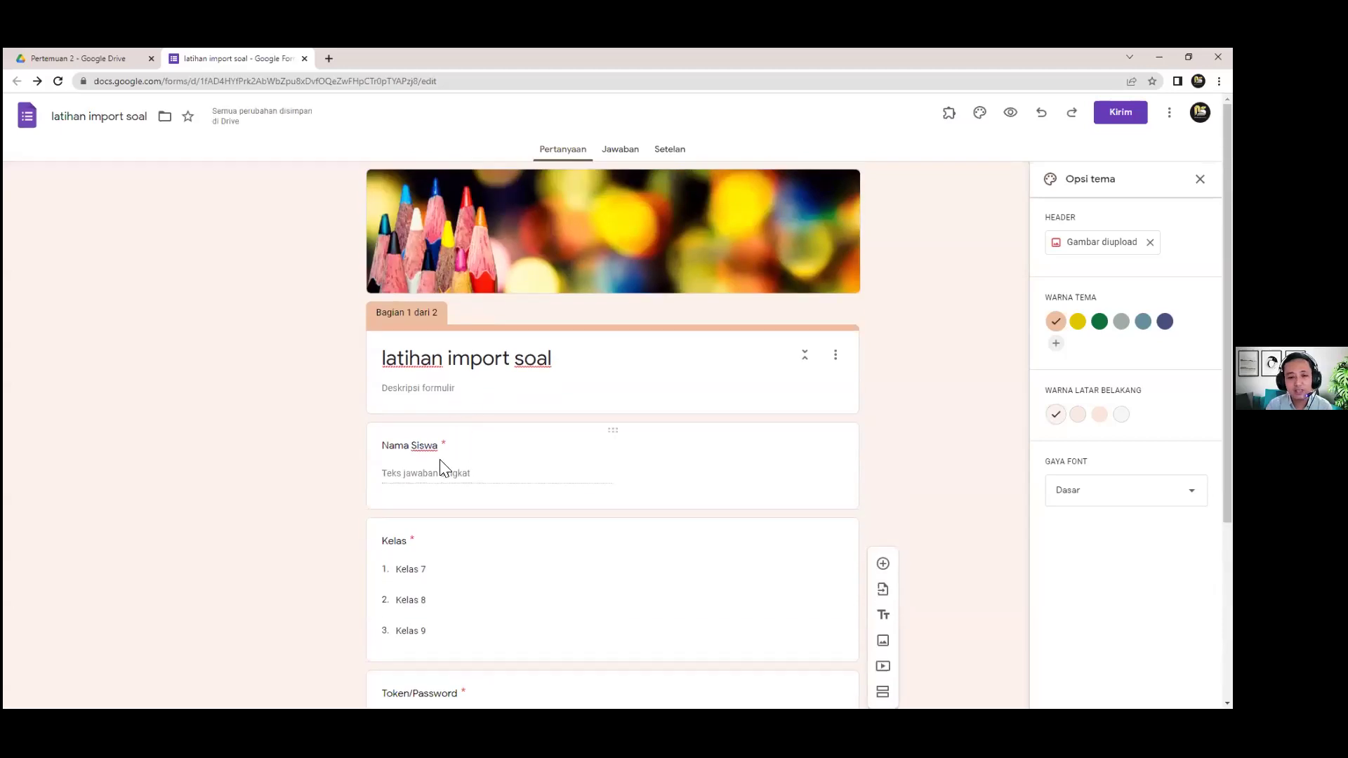
scroll(442, 478, down, 4)
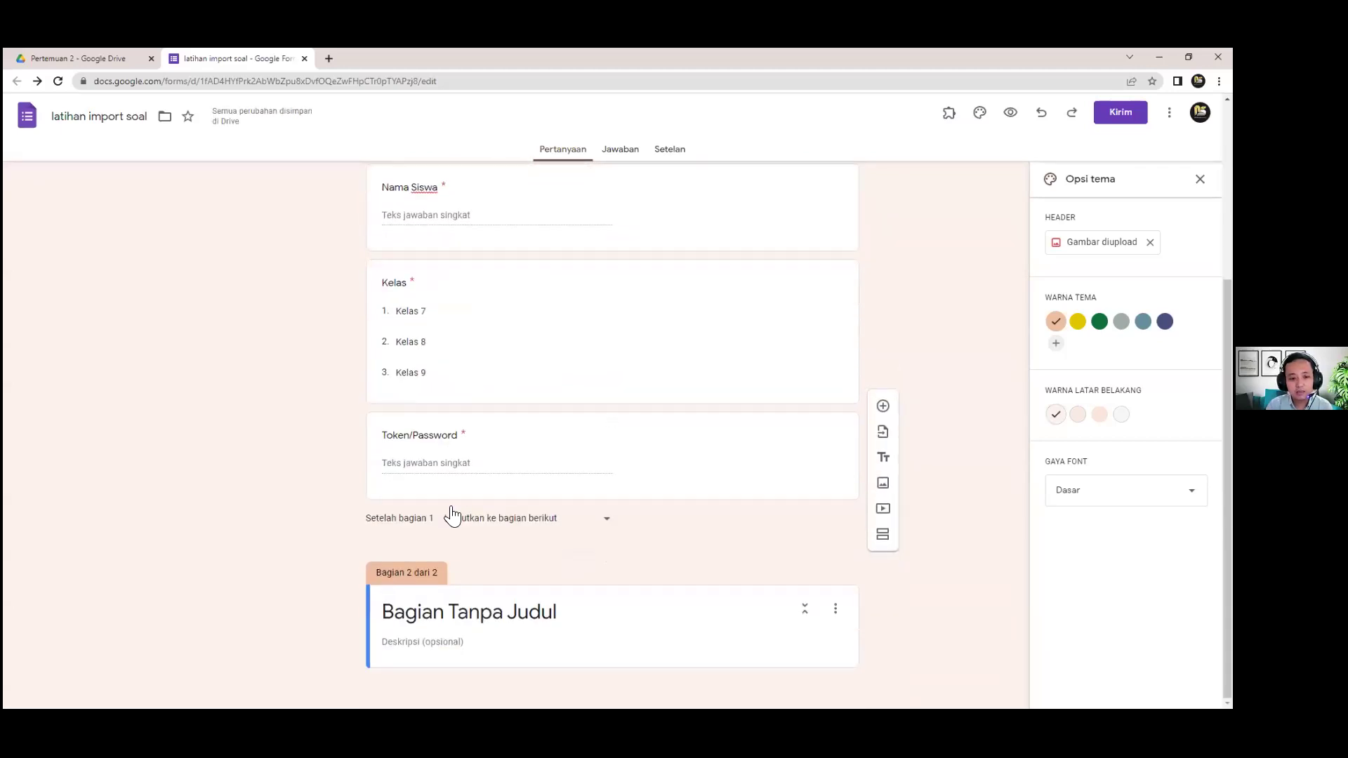
click(498, 617)
key(ctrl+a)
text(S)
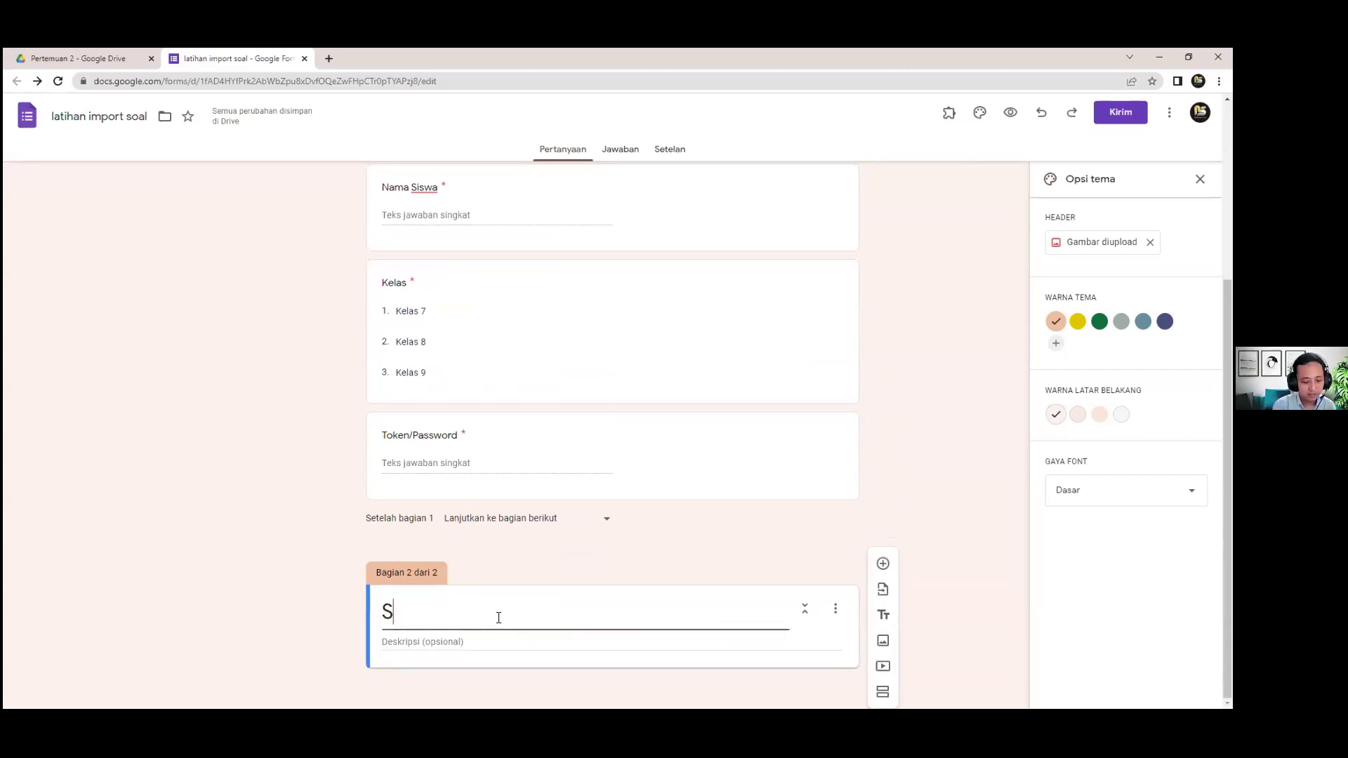
text(oal)
click(952, 567)
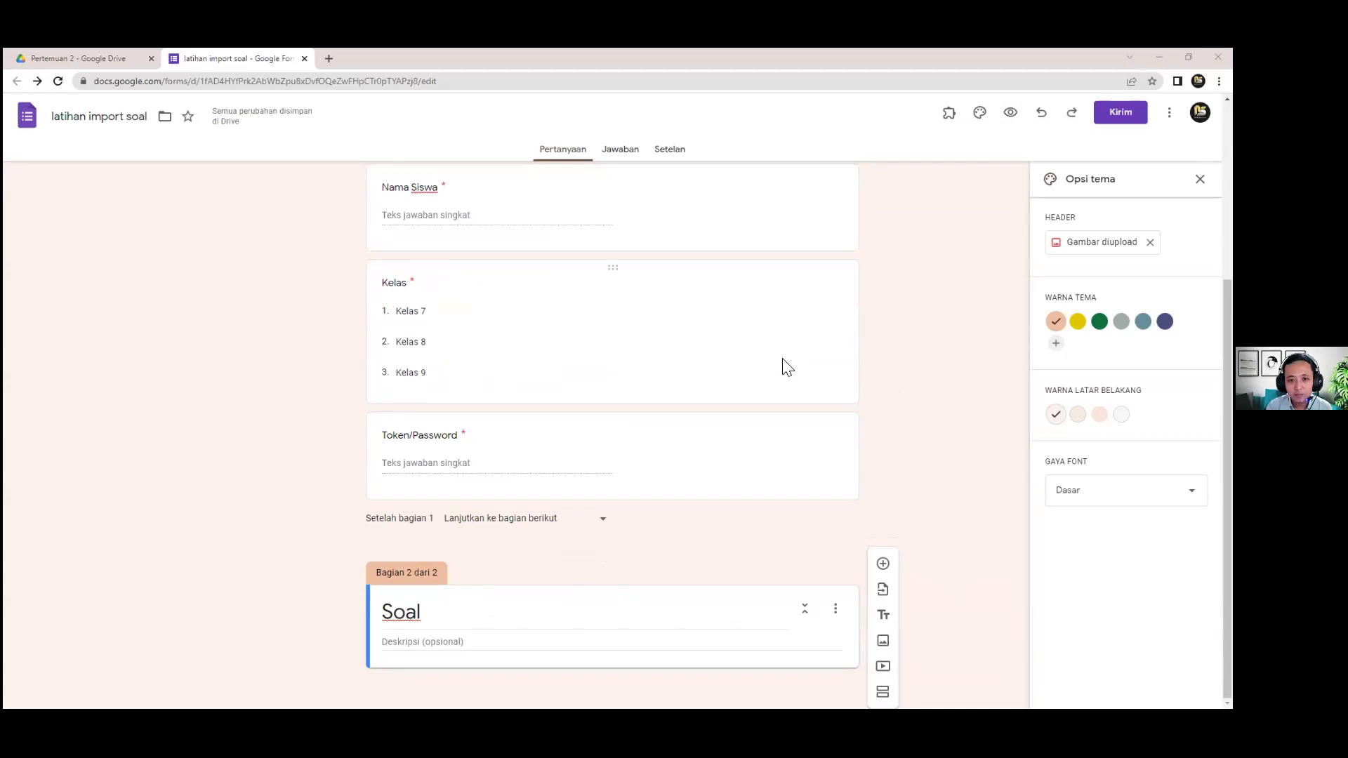
scroll(890, 358, up, 4)
scroll(891, 362, down, 1)
scroll(892, 375, down, 2)
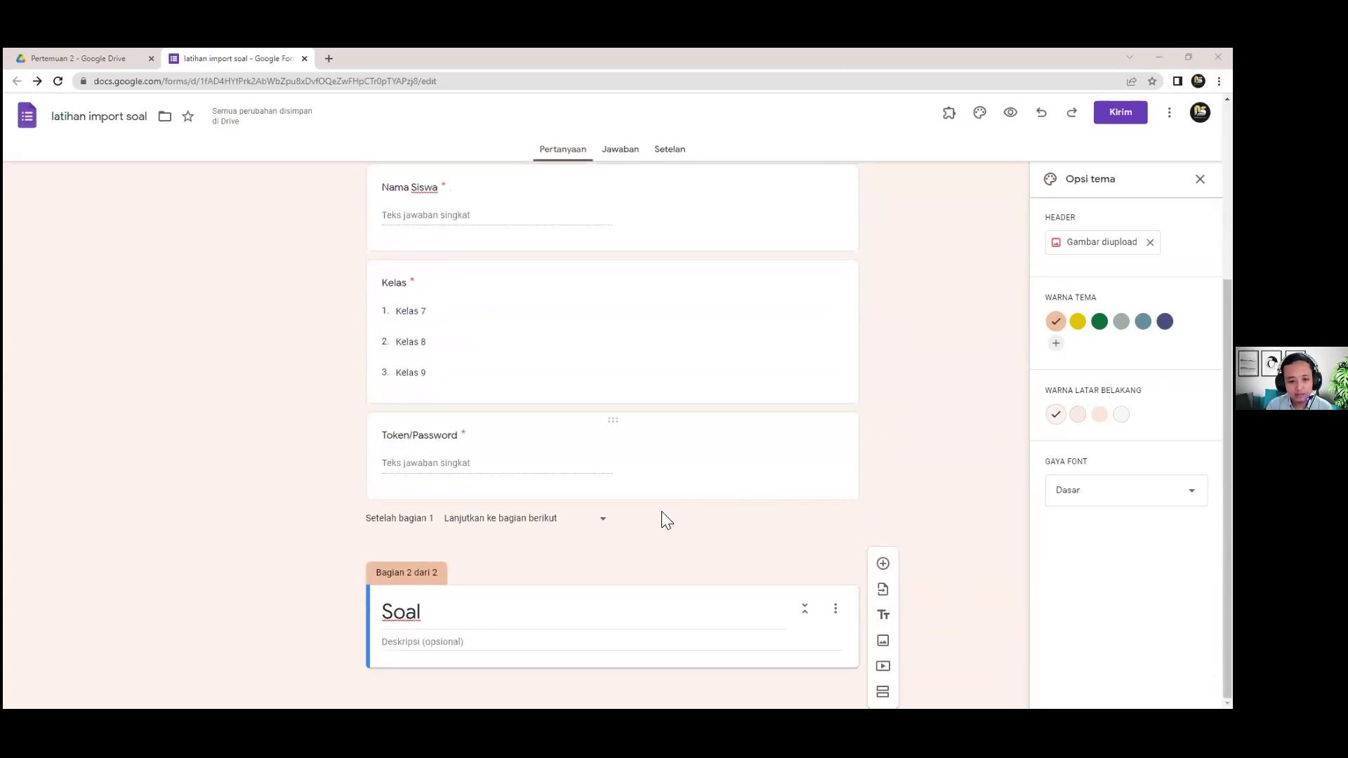
click(482, 461)
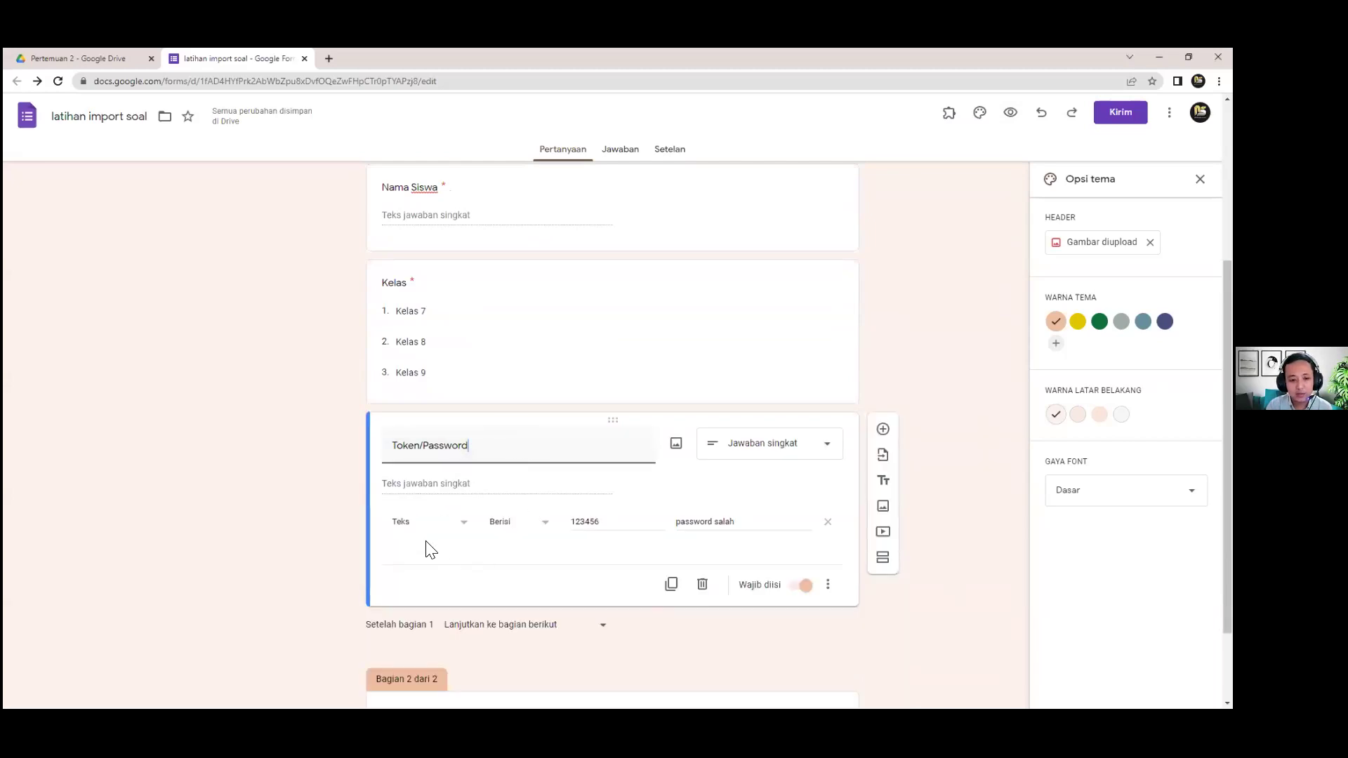
click(828, 584)
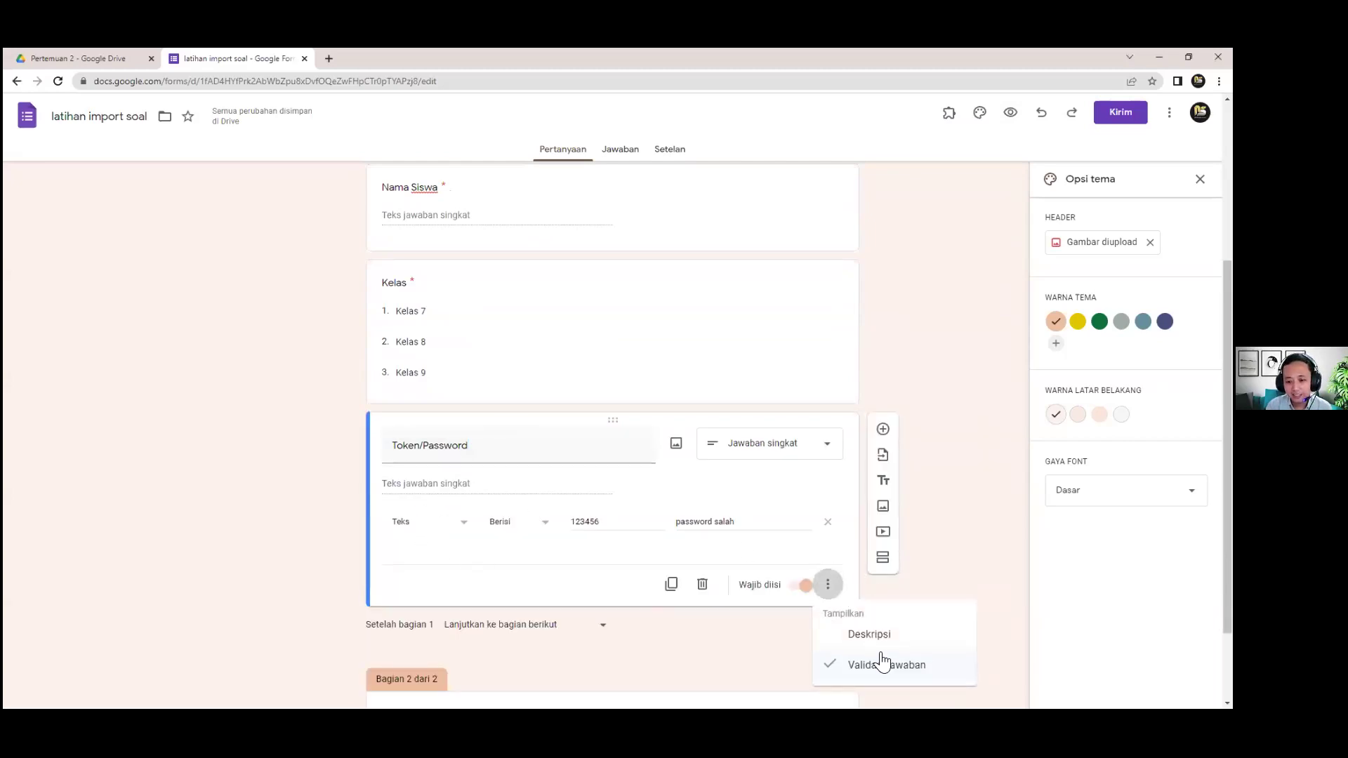
click(460, 528)
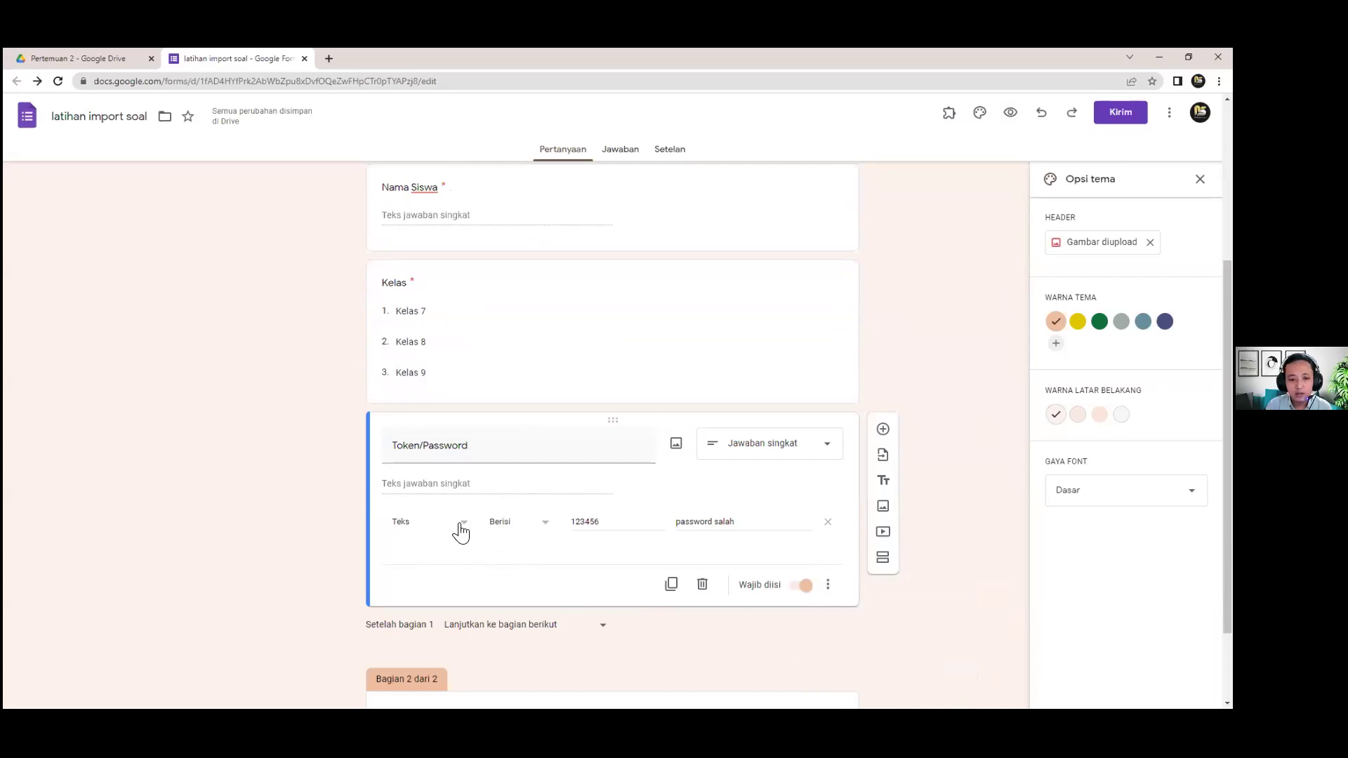
click(464, 533)
click(466, 536)
click(535, 528)
click(539, 527)
drag(615, 525, 565, 528)
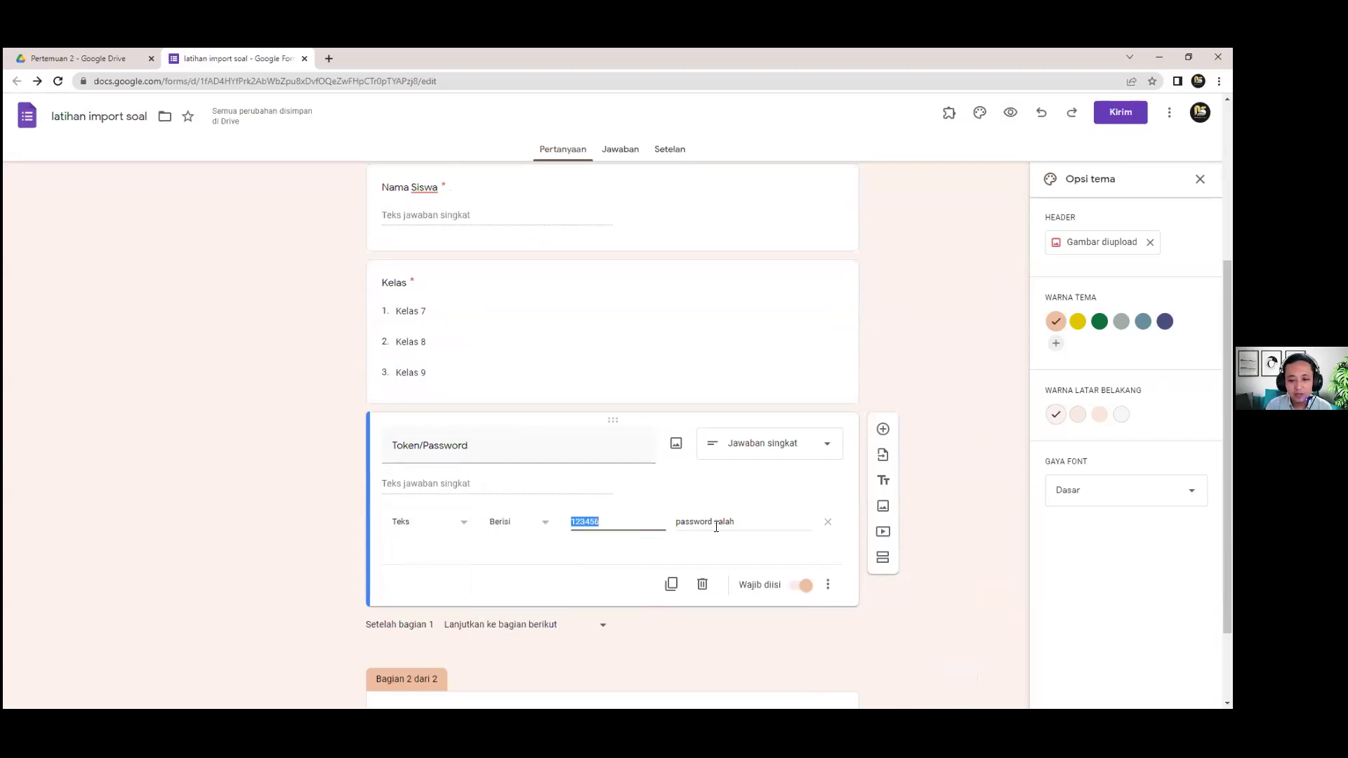
drag(737, 523, 678, 522)
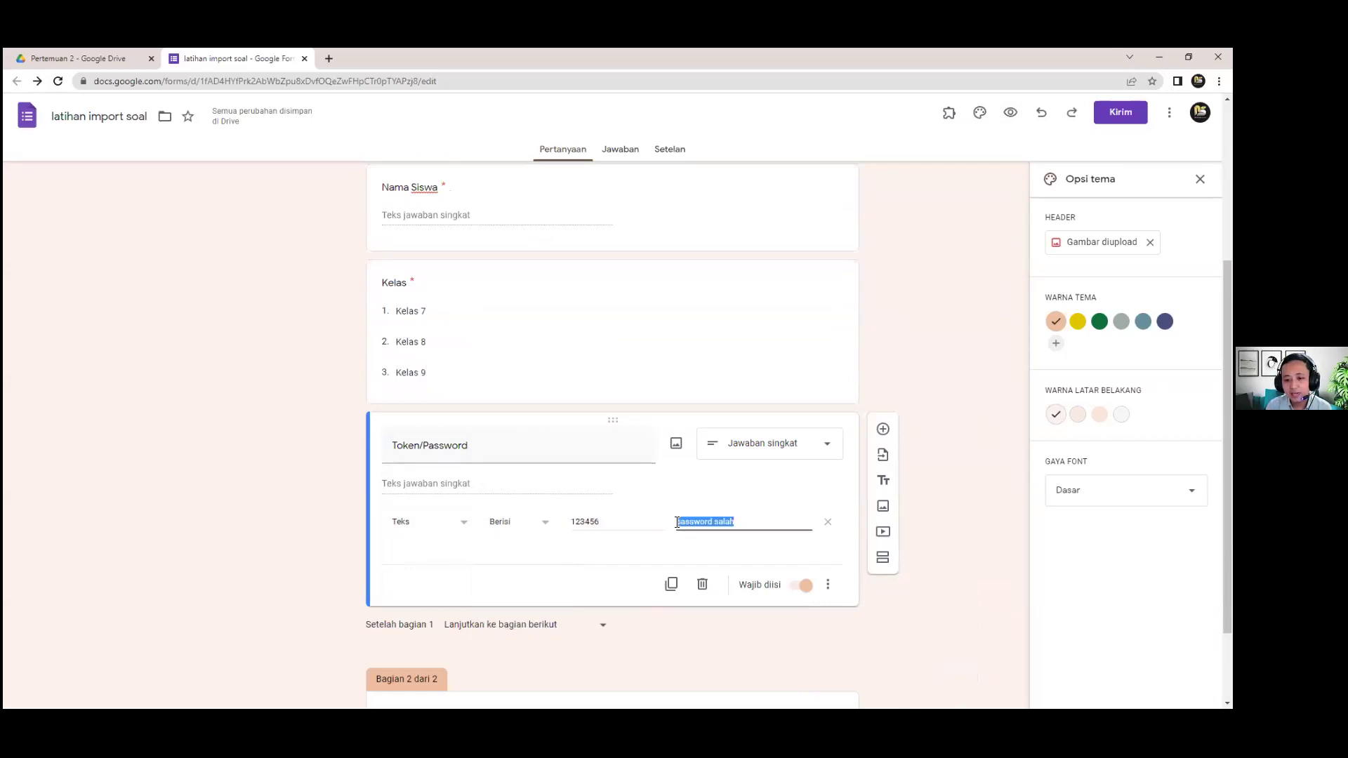
click(742, 518)
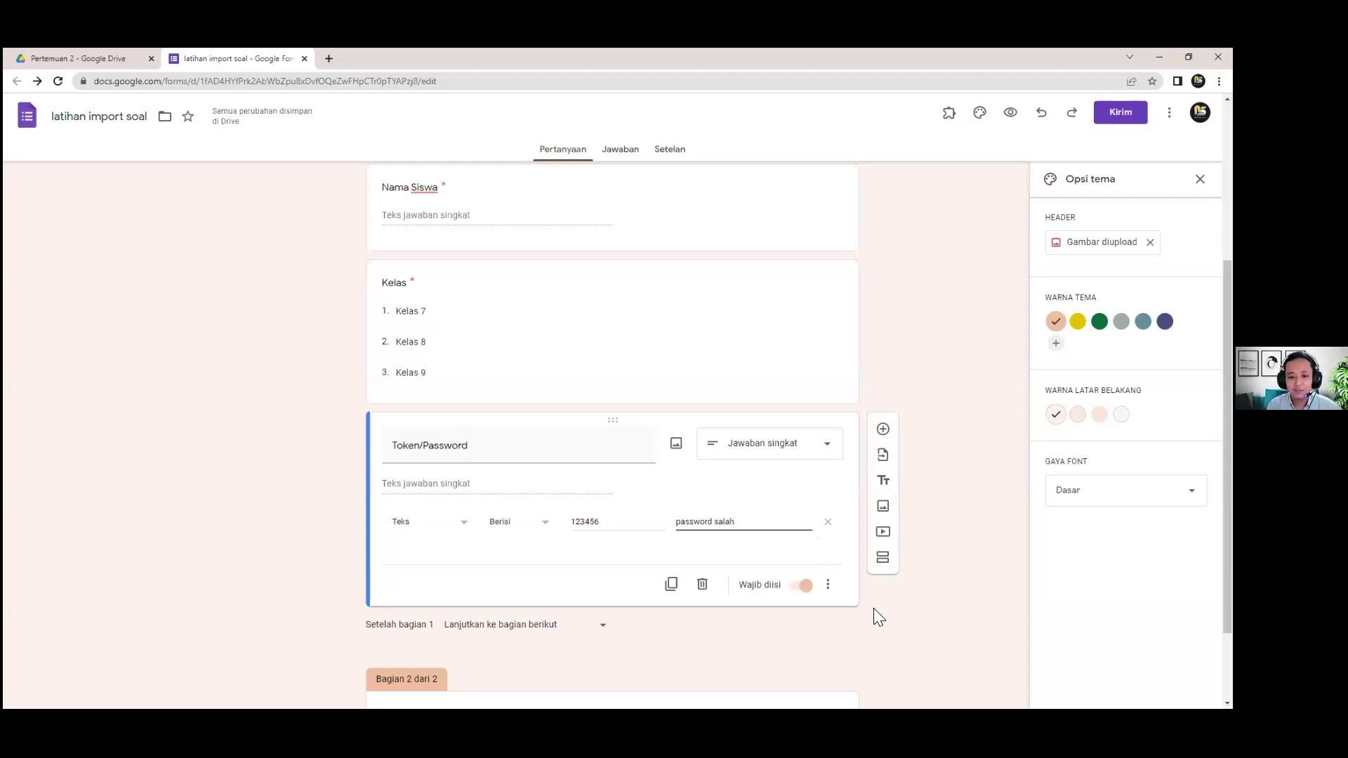
scroll(873, 608, down, 2)
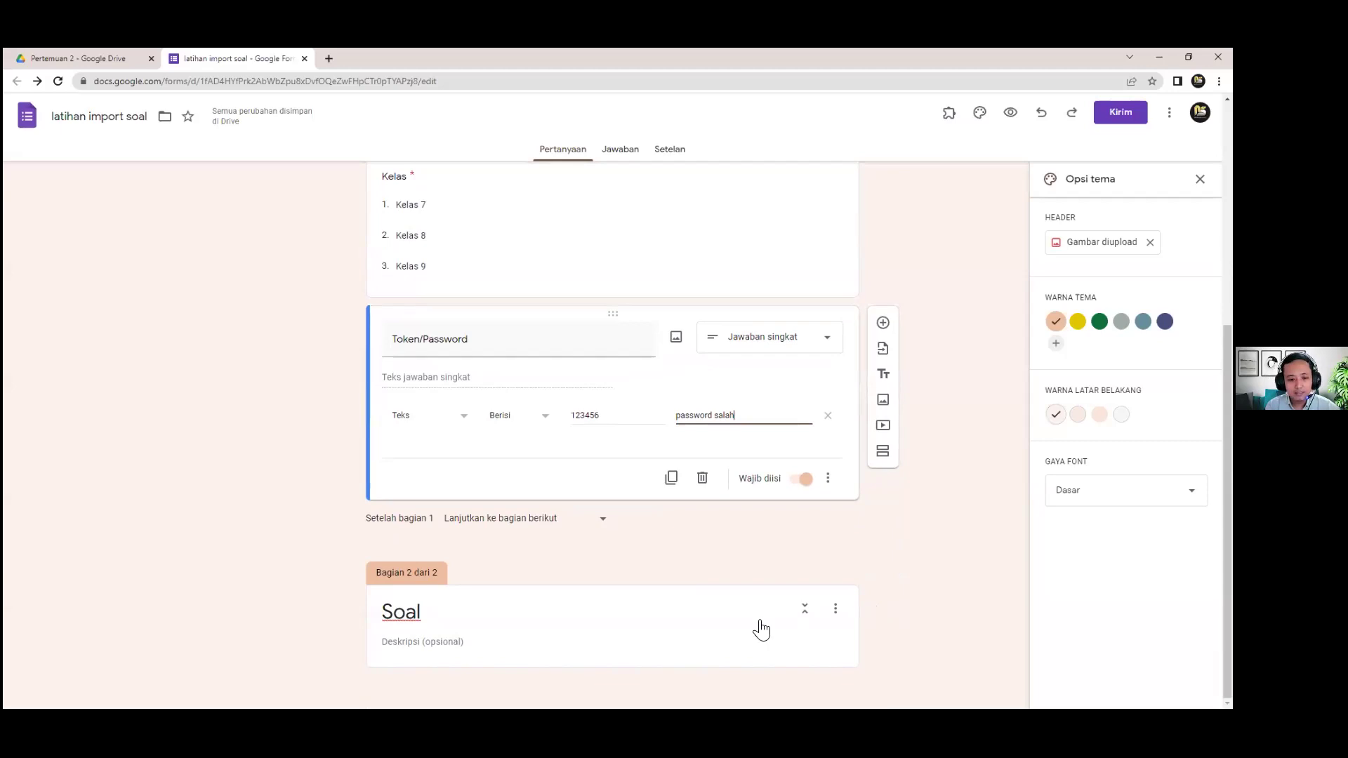
click(467, 627)
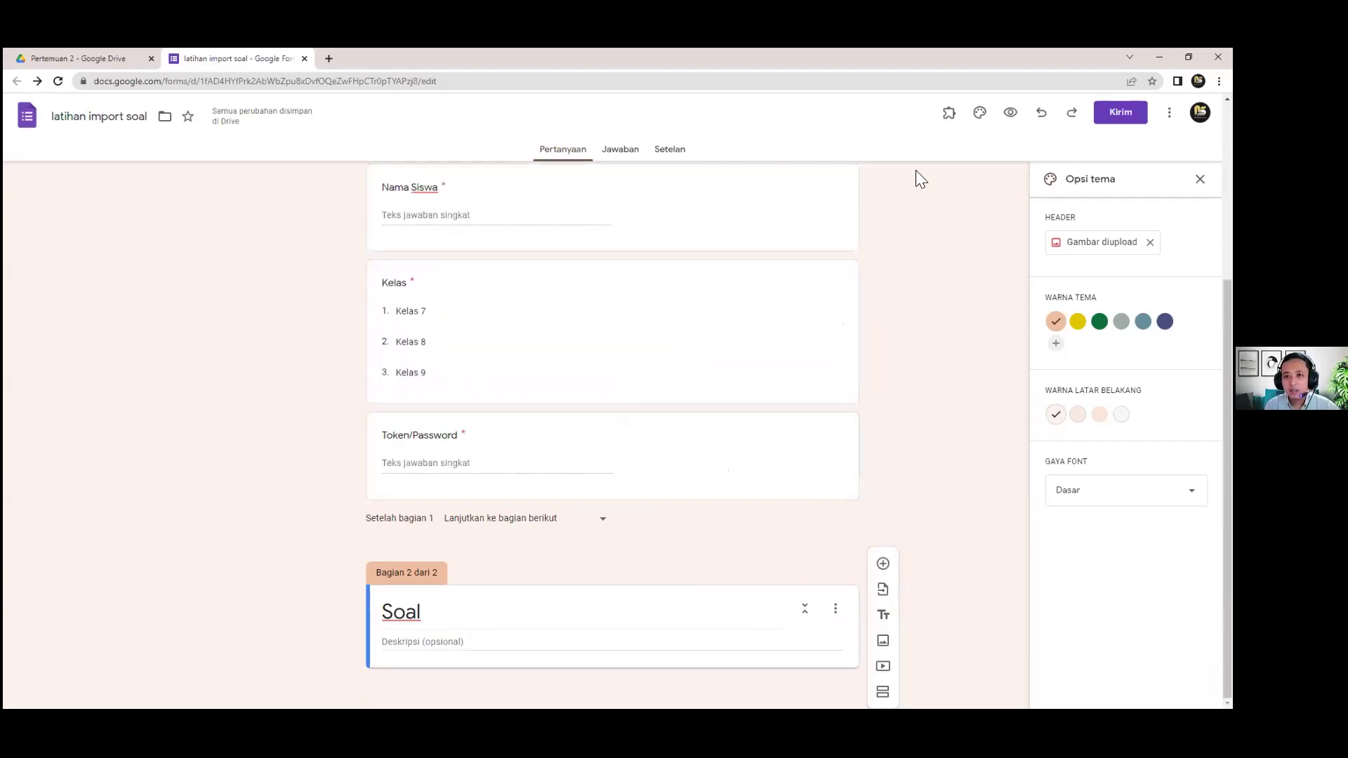
Upload LATIHAN IMPORT SOAL MATEMATIKA.docx from Downloads into Pertemuan 2 and view its details.
click(102, 50)
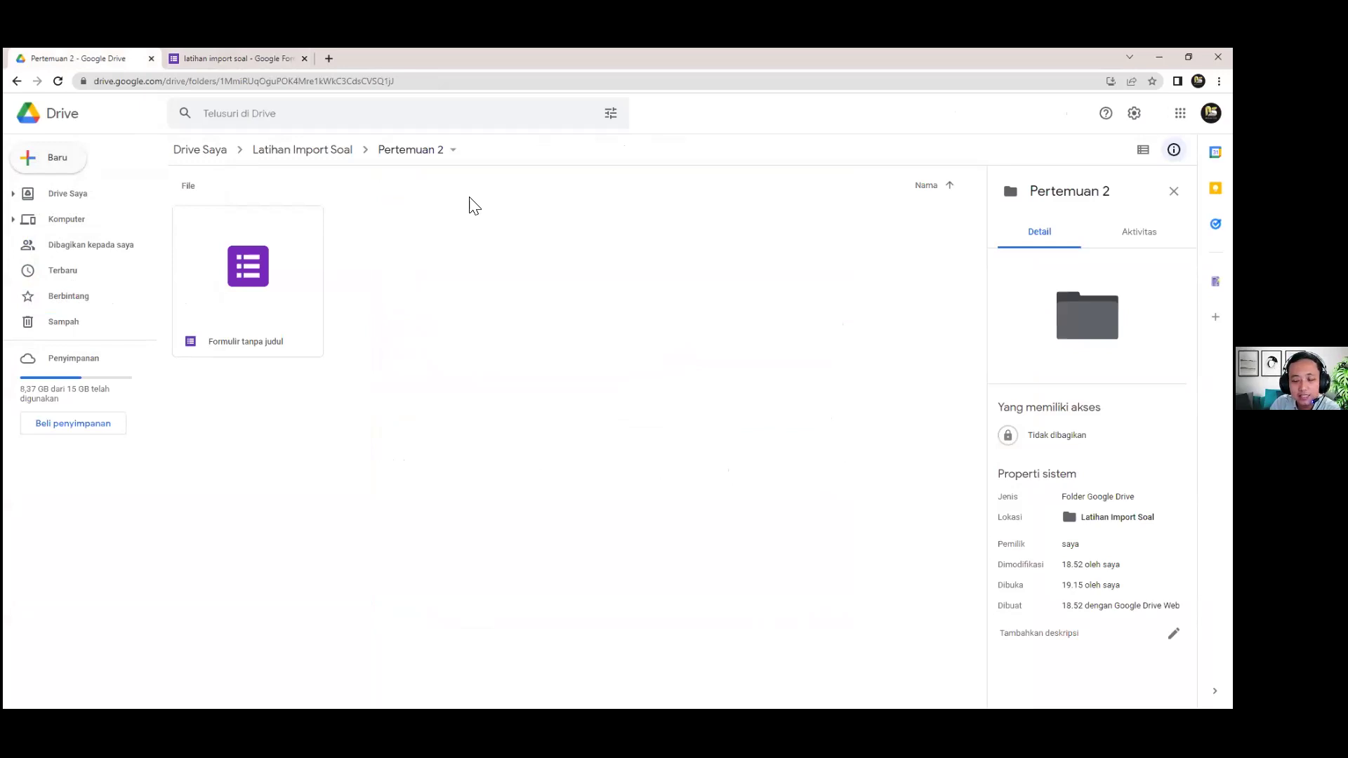
click(79, 169)
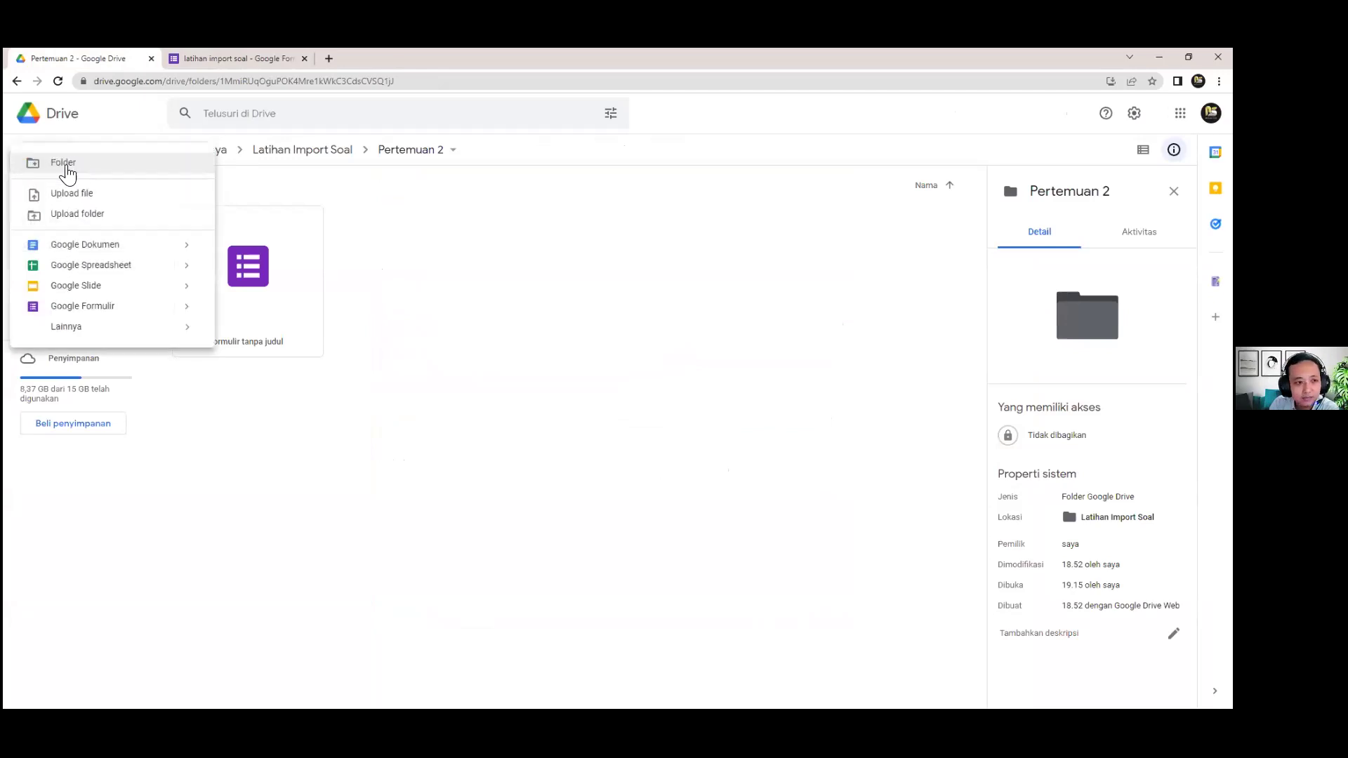
click(85, 200)
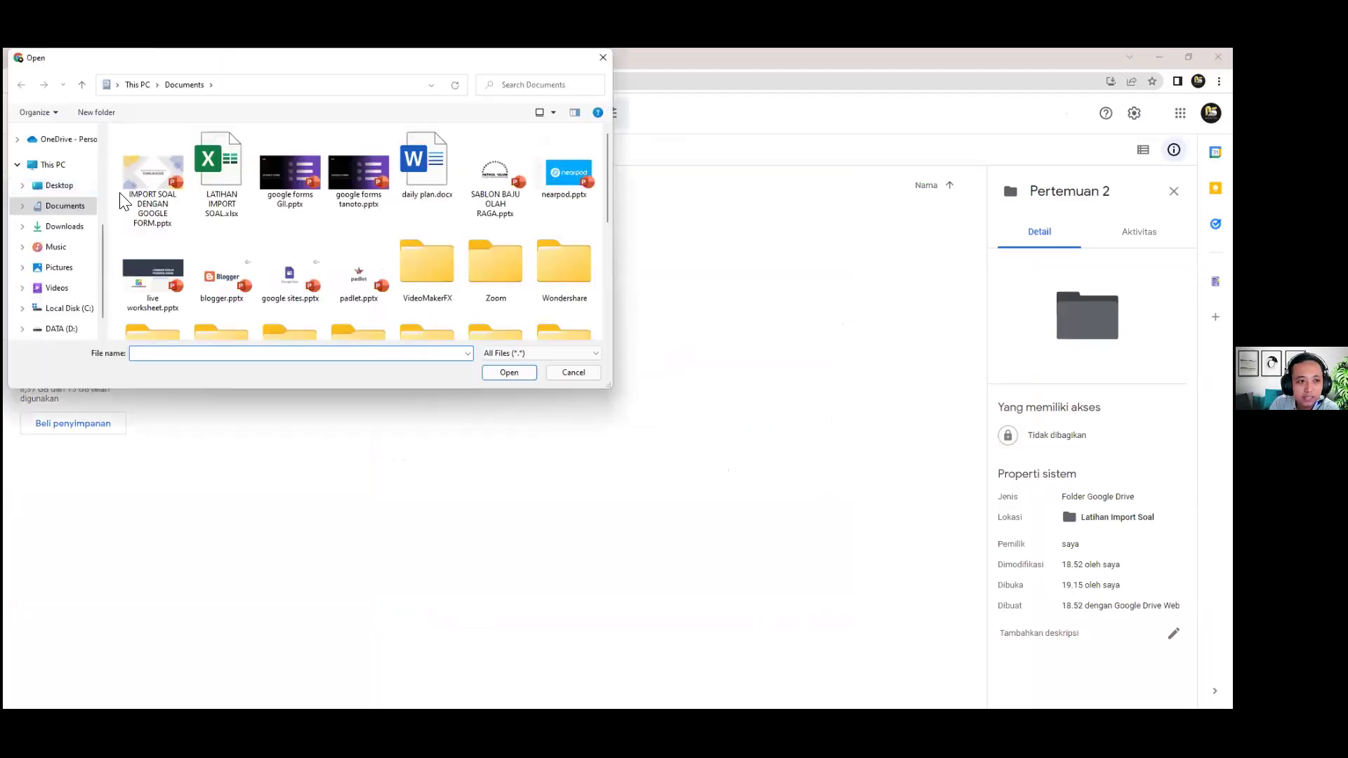
click(81, 231)
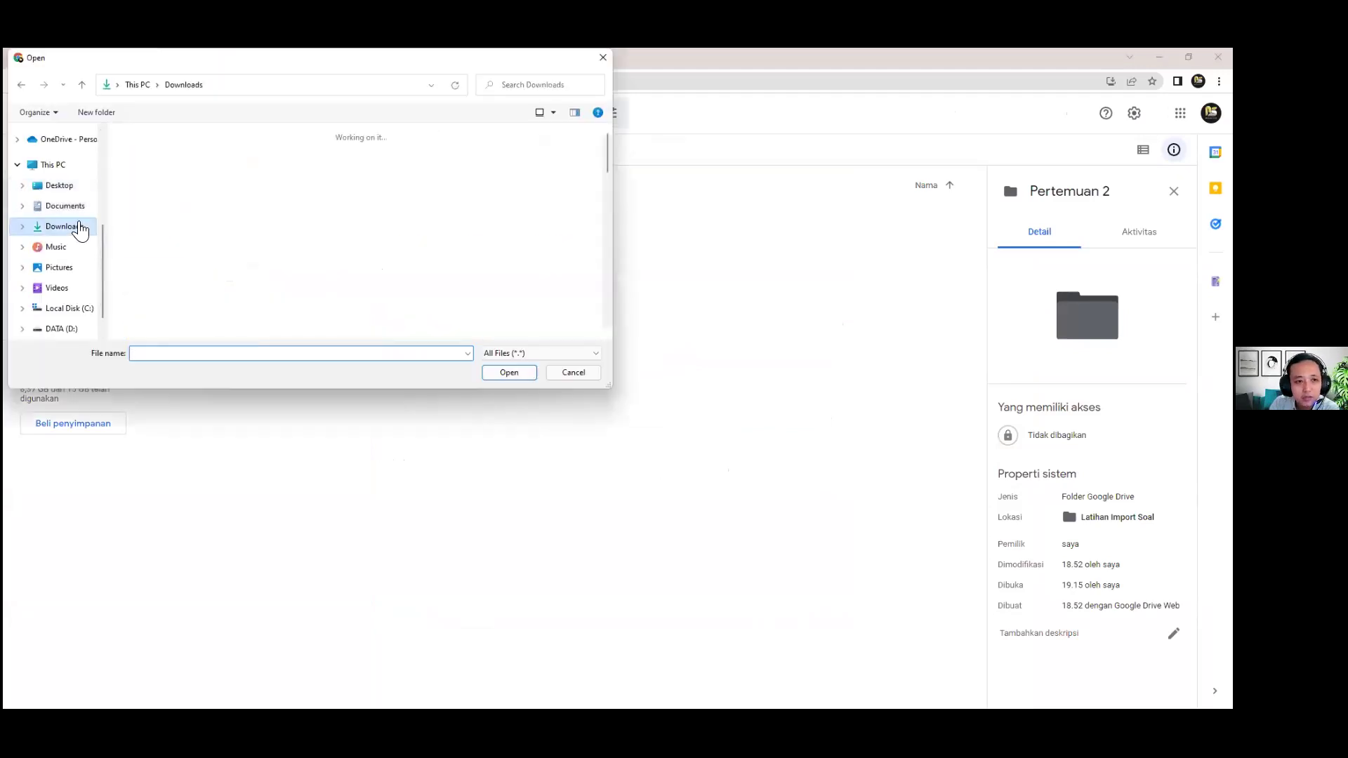
click(217, 192)
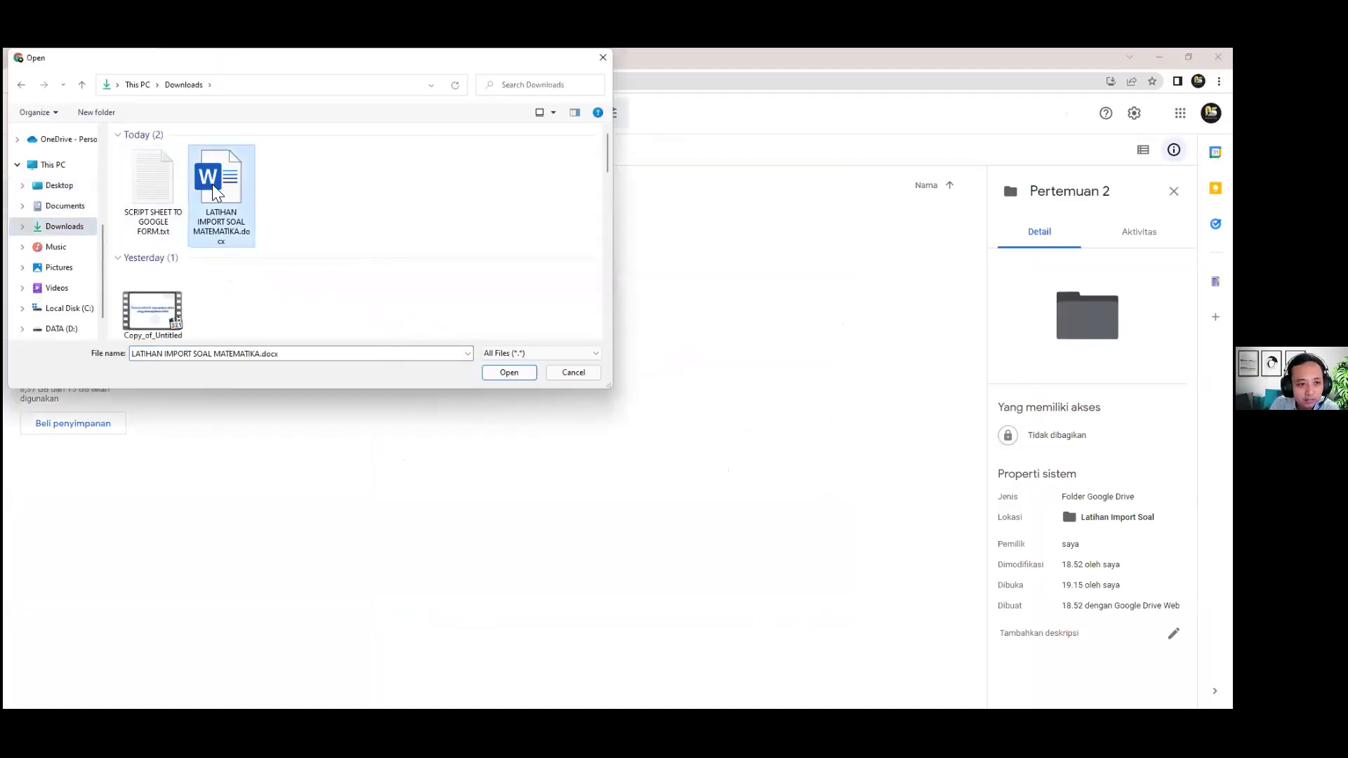
click(525, 373)
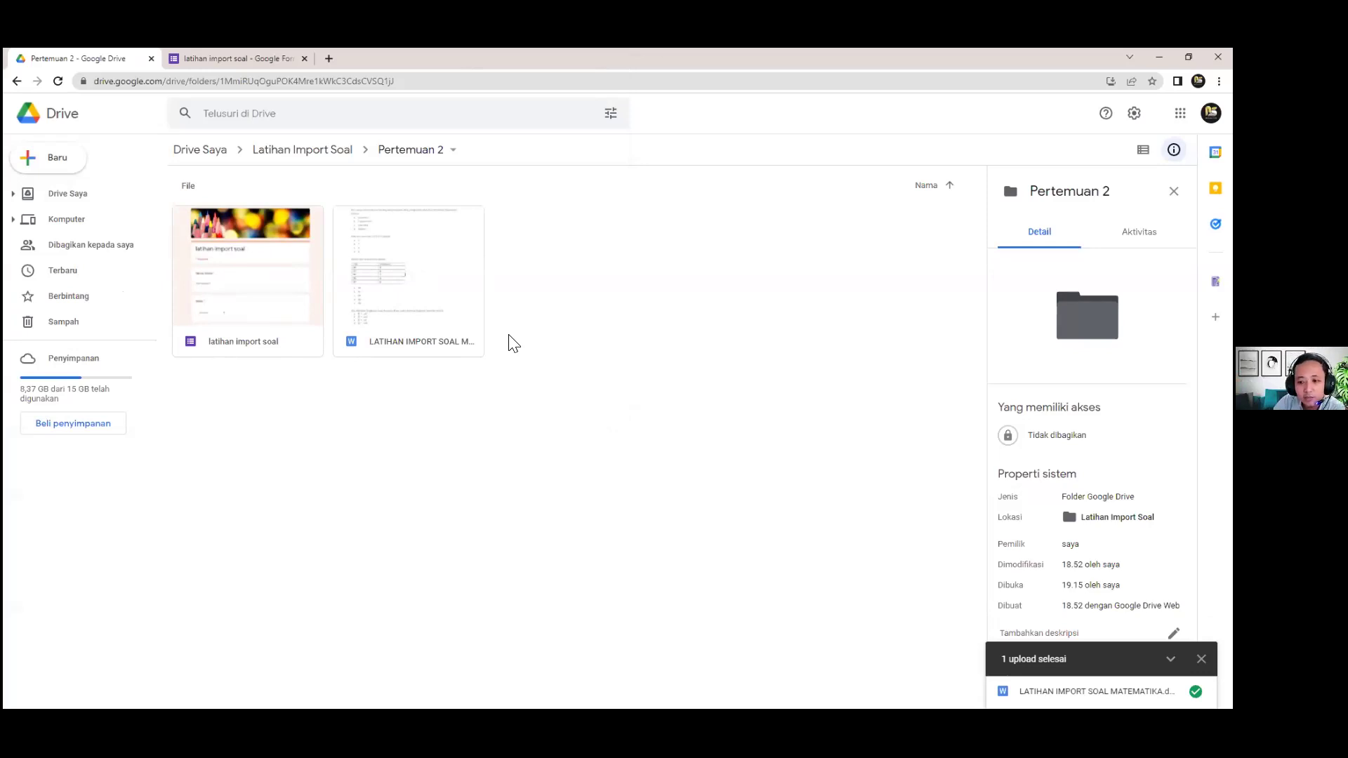
click(365, 348)
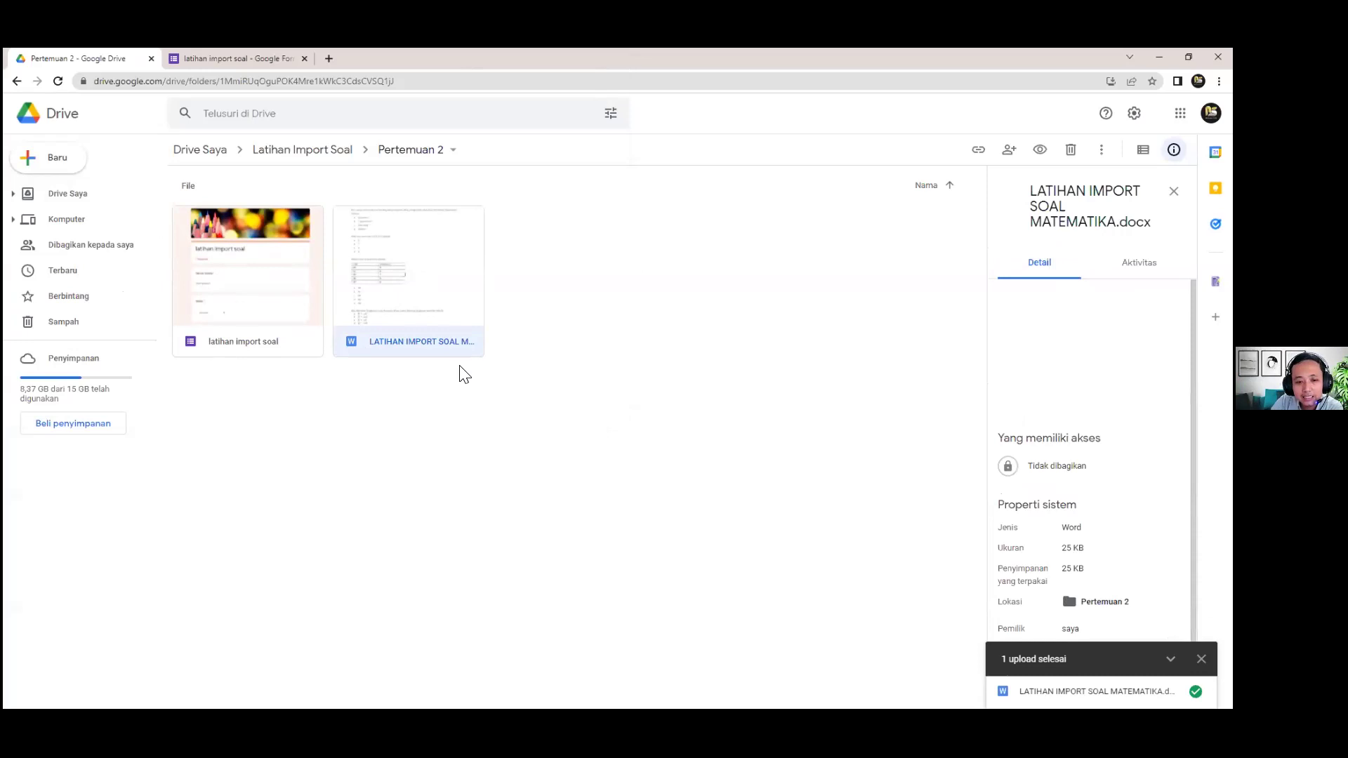
Open LATIHAN IMPORT SOAL MATEMATIKA.docx with Google Dokumen from its context menu.
right_click(420, 281)
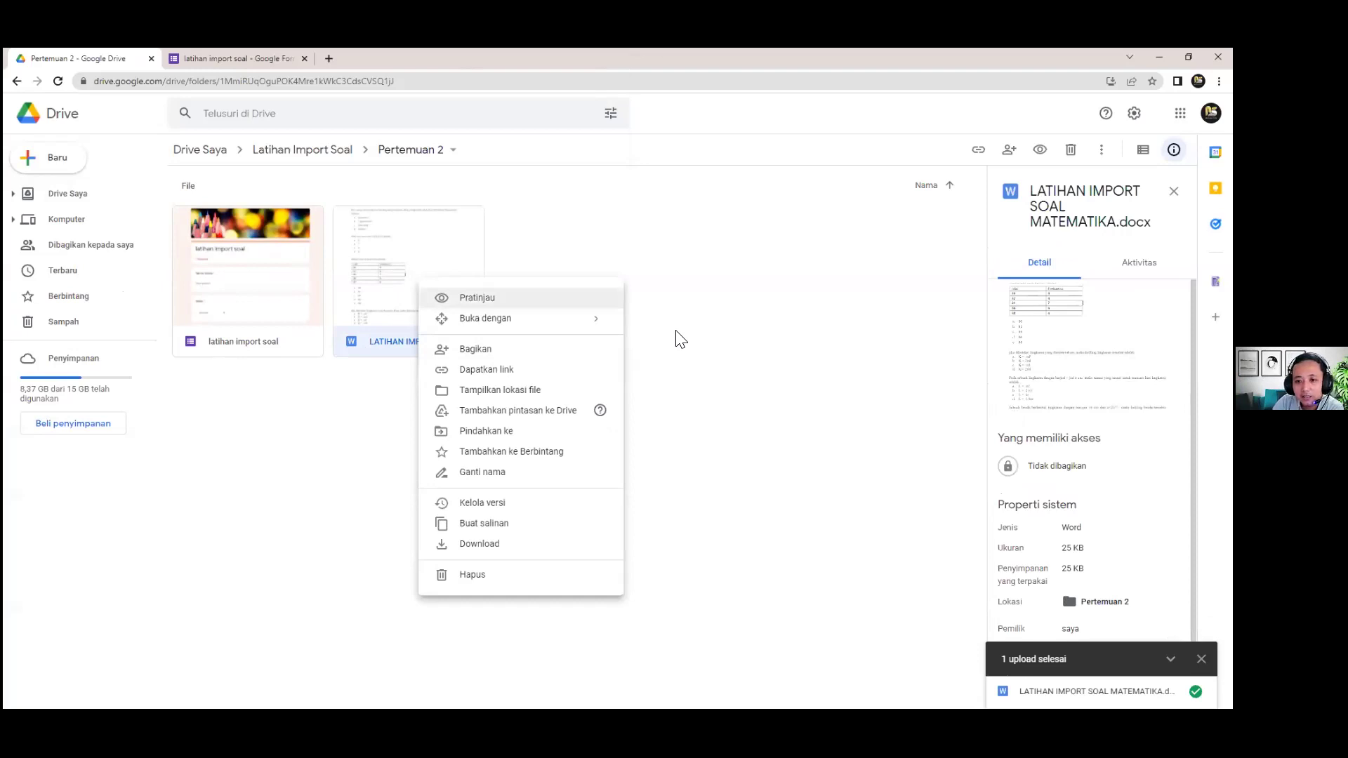
key(Down)
key(Right)
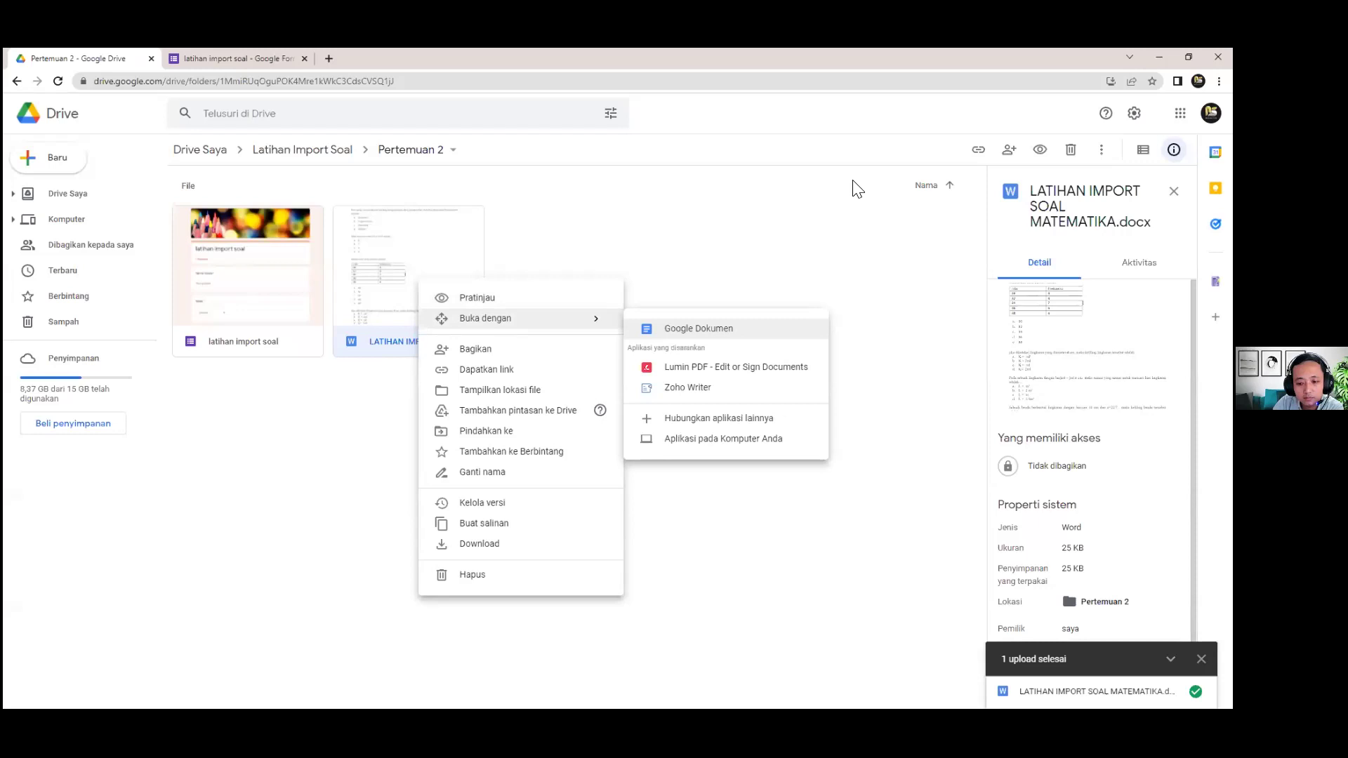
key(Return)
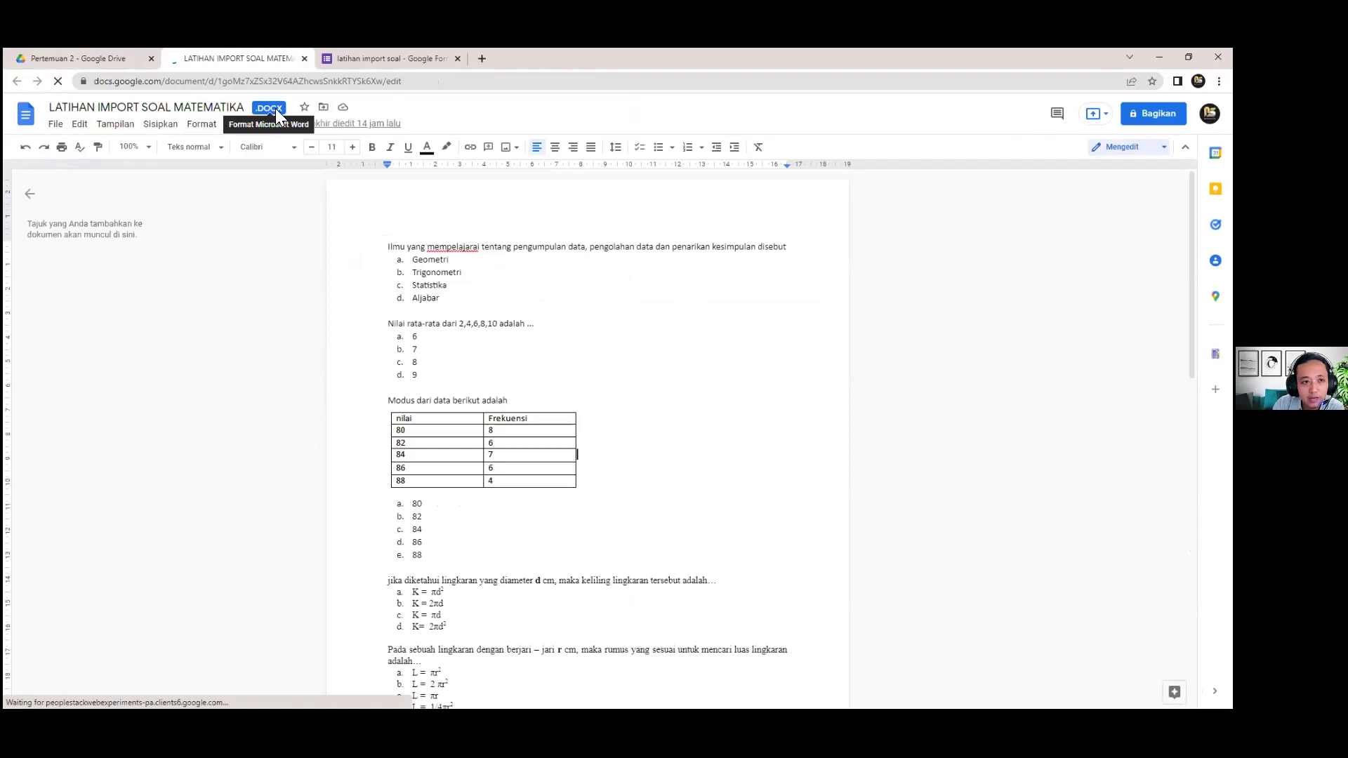
Convert the uploaded Word question file to a Google Docs document via Simpan sebagai Google Dokumen.
click(61, 128)
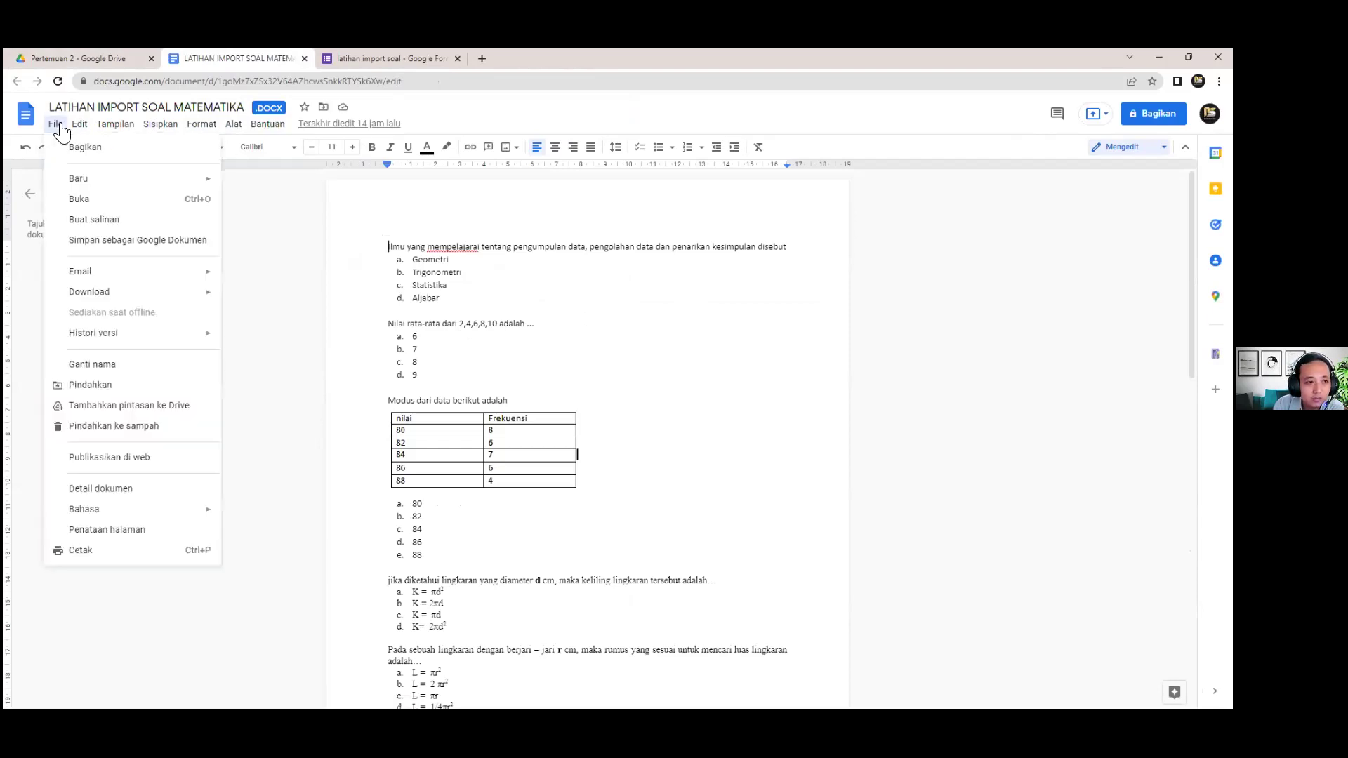
click(166, 241)
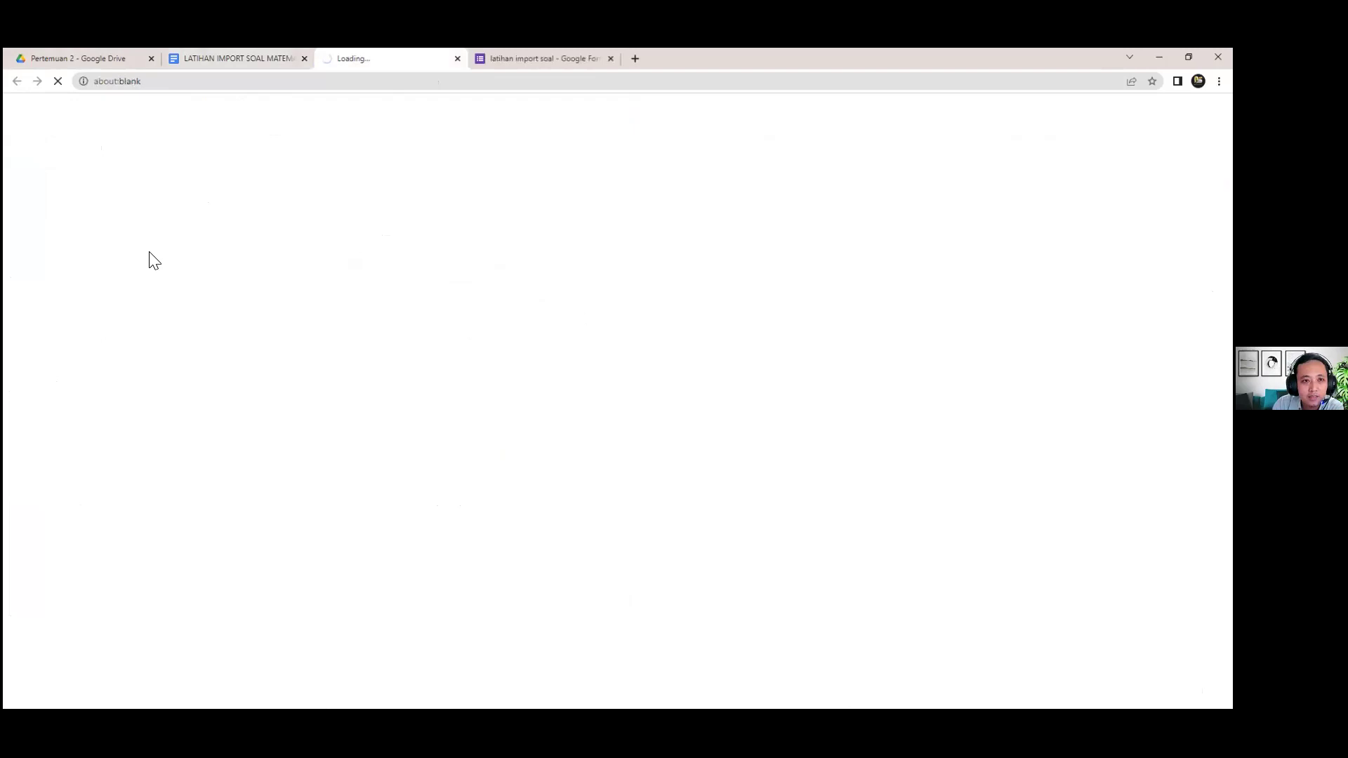
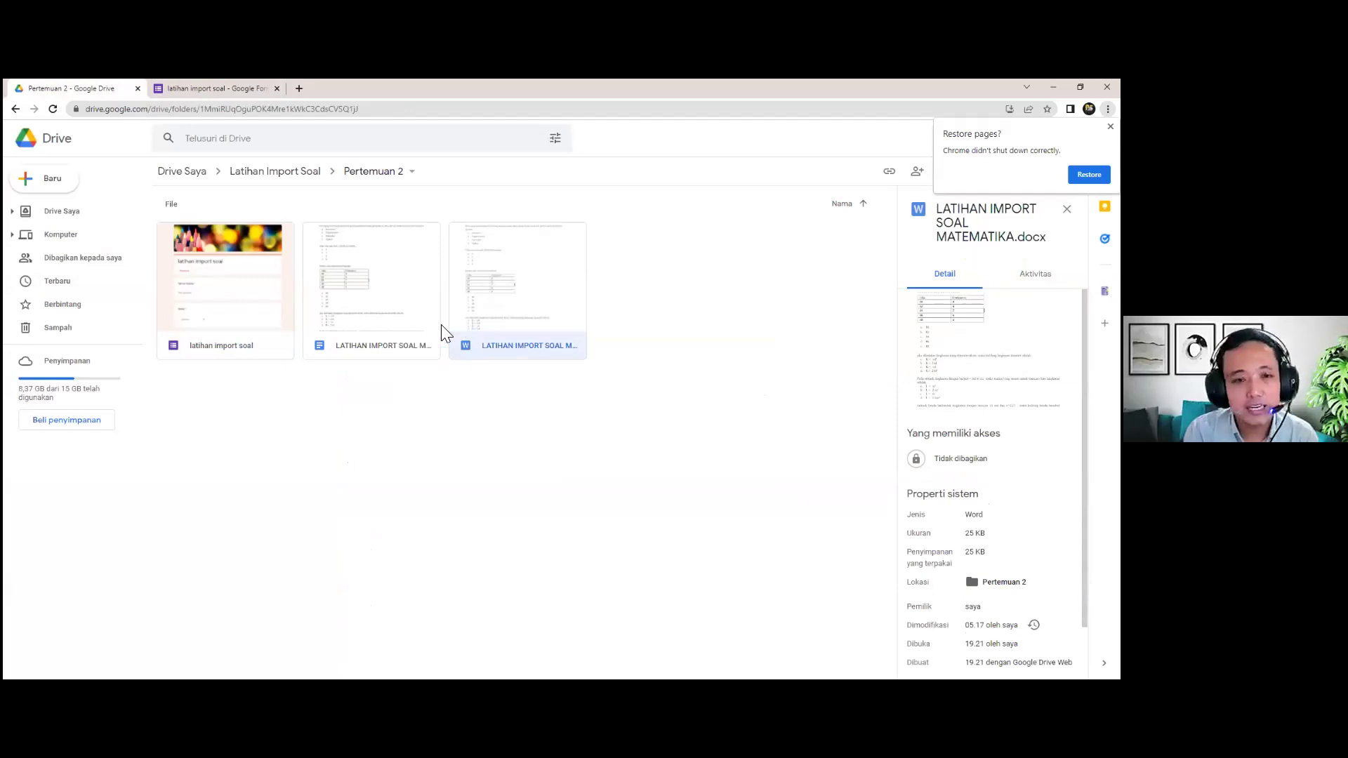
Open the Google Docs copy of LATIHAN IMPORT SOAL MATEMATIKA from Pertemuan 2 in a new tab.
click(344, 351)
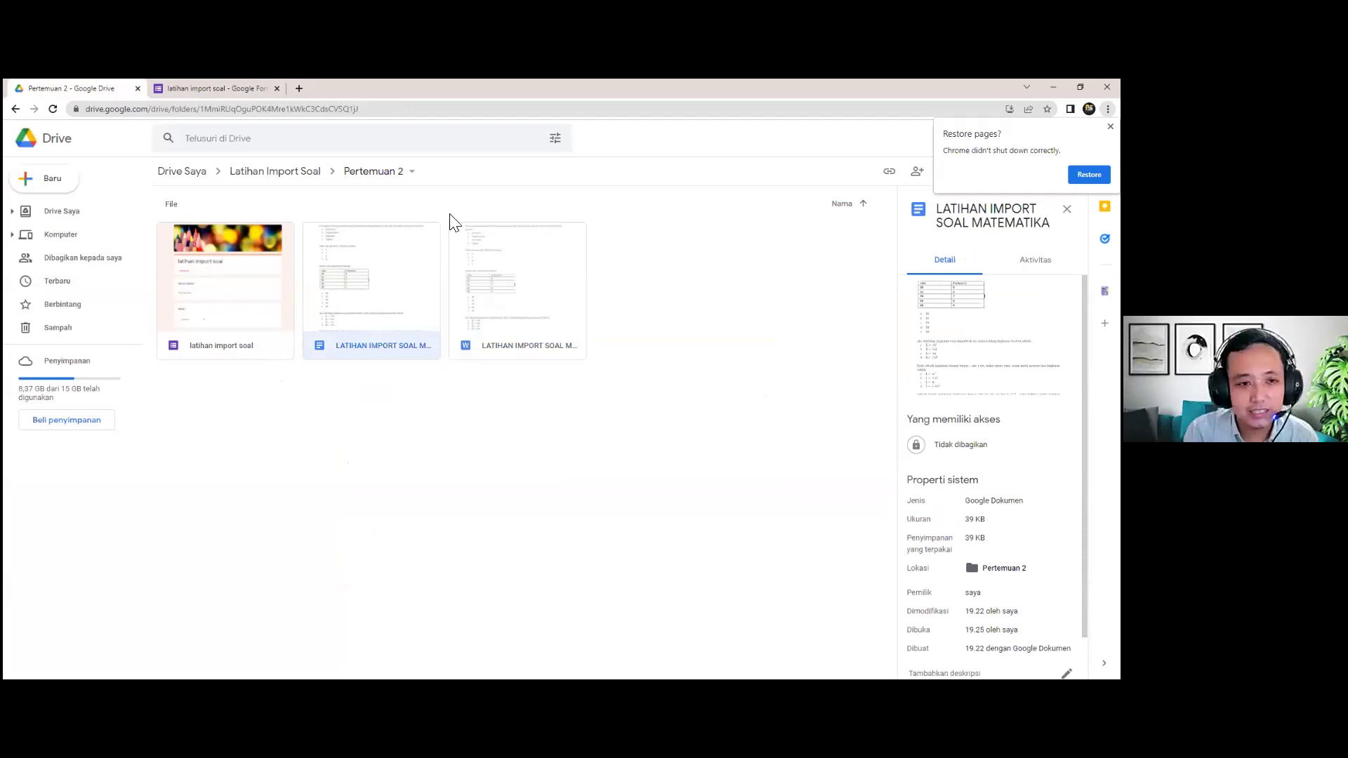
double_click(357, 314)
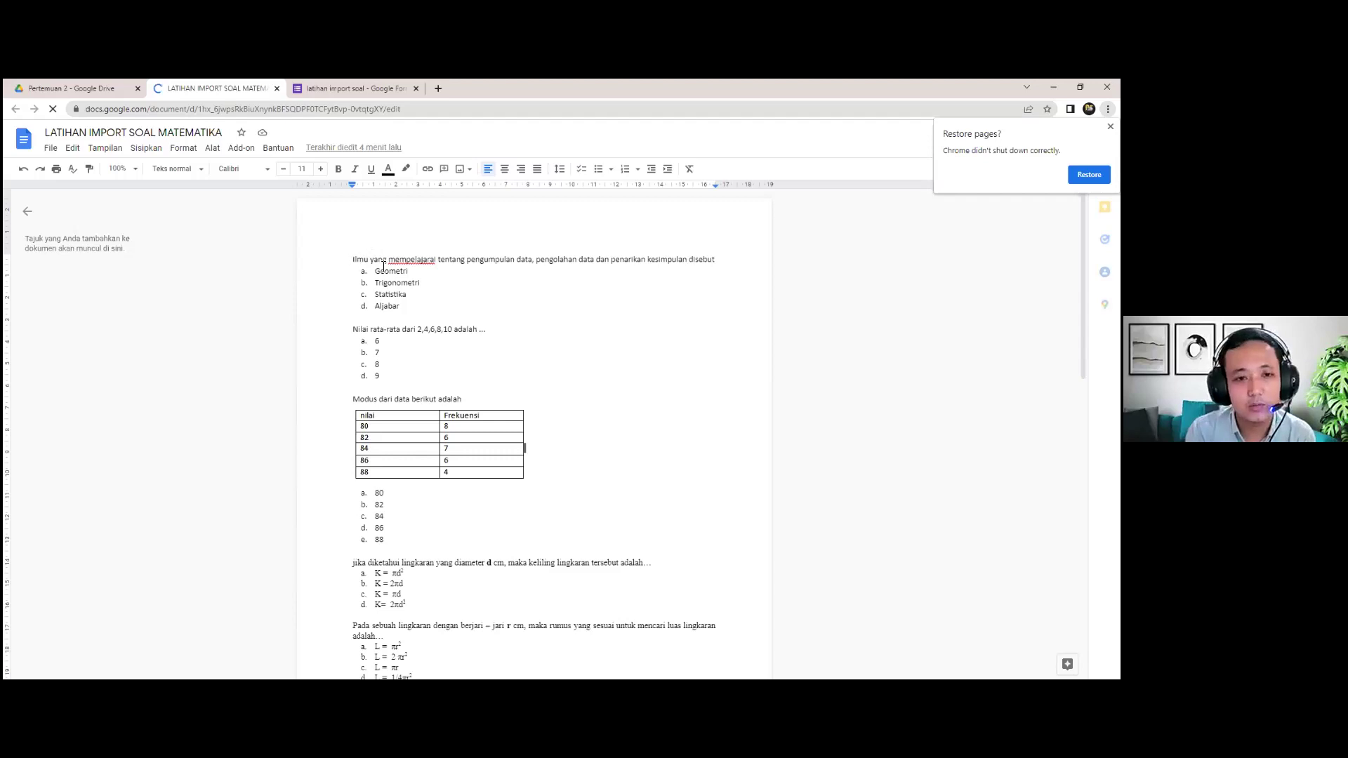
scroll(428, 382, down, 7)
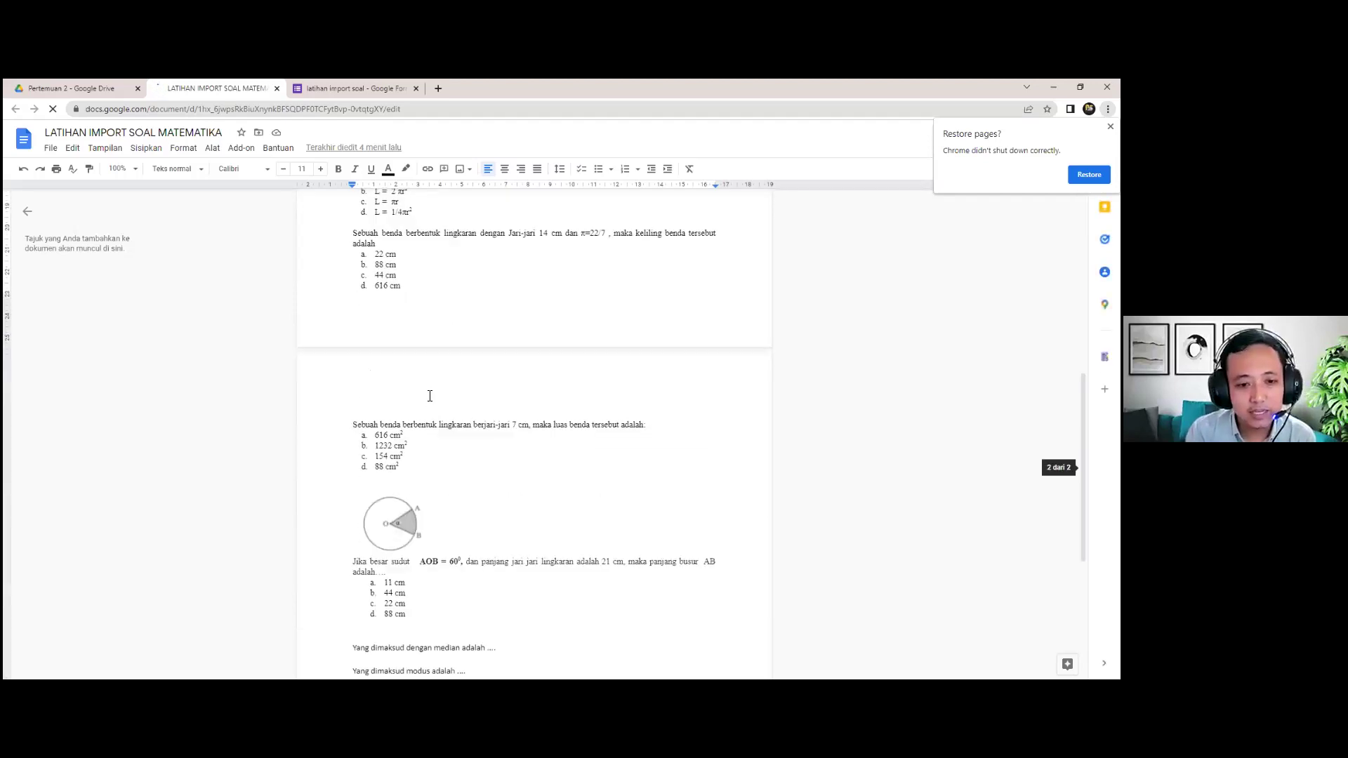
scroll(429, 399, down, 4)
scroll(430, 400, up, 5)
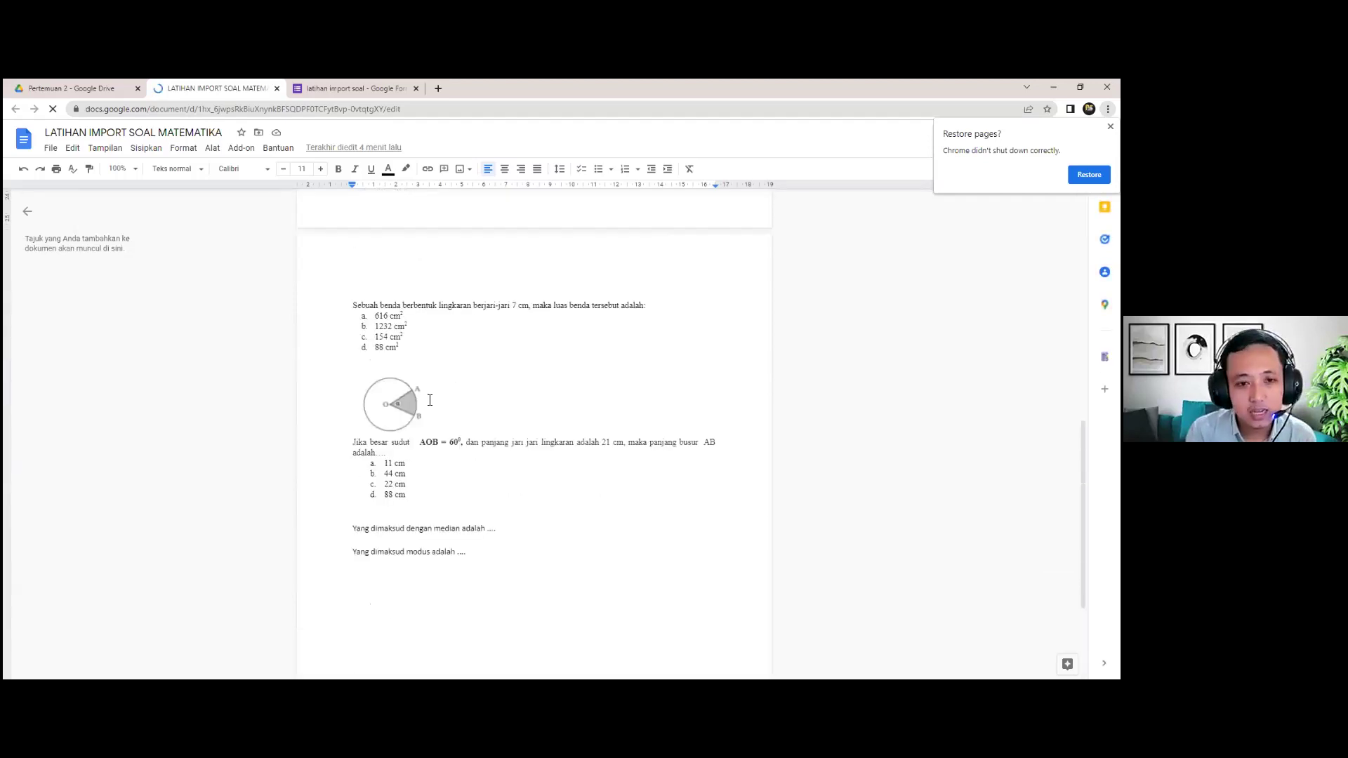
scroll(429, 400, up, 2)
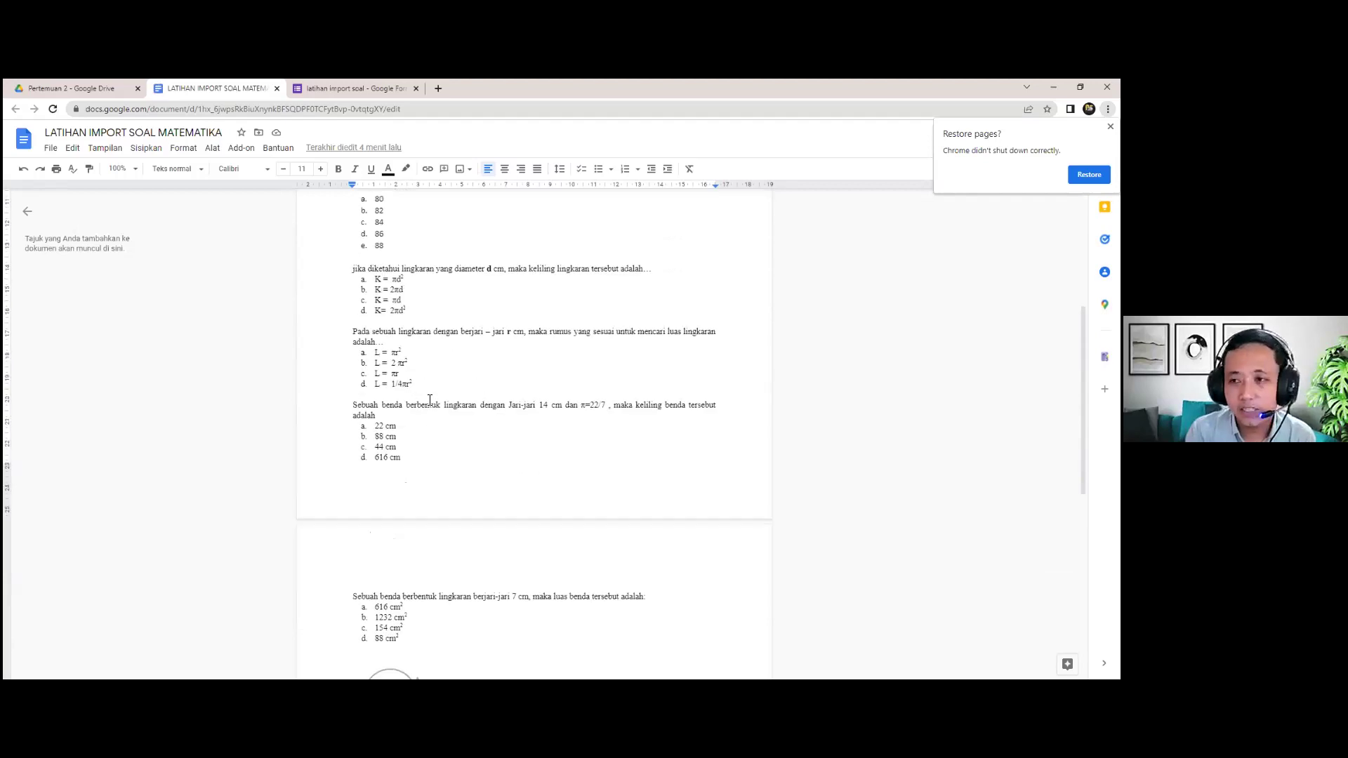
scroll(430, 398, up, 4)
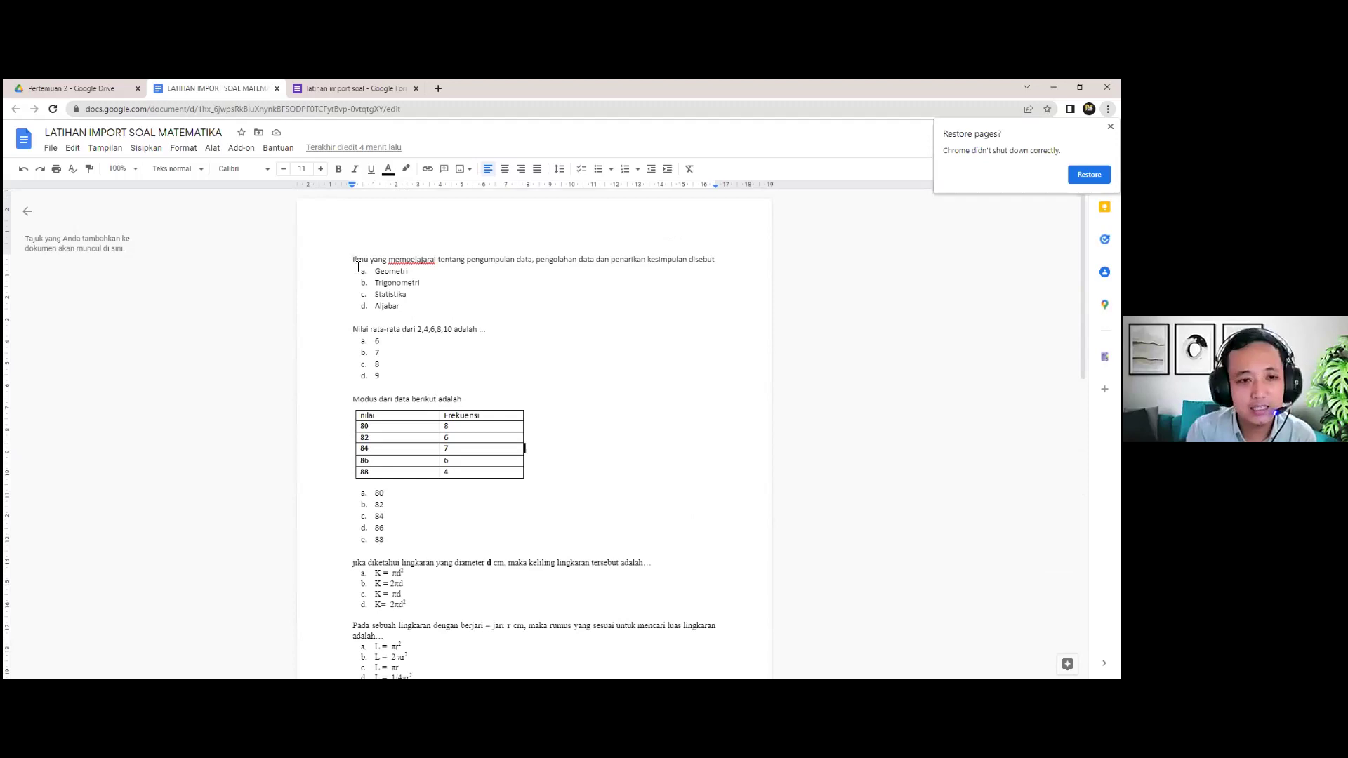
key(ctrl+shift+Right)
key(ctrl+shift+Right)
key(ctrl+shift+Right)
key(Right)
drag(353, 262, 720, 261)
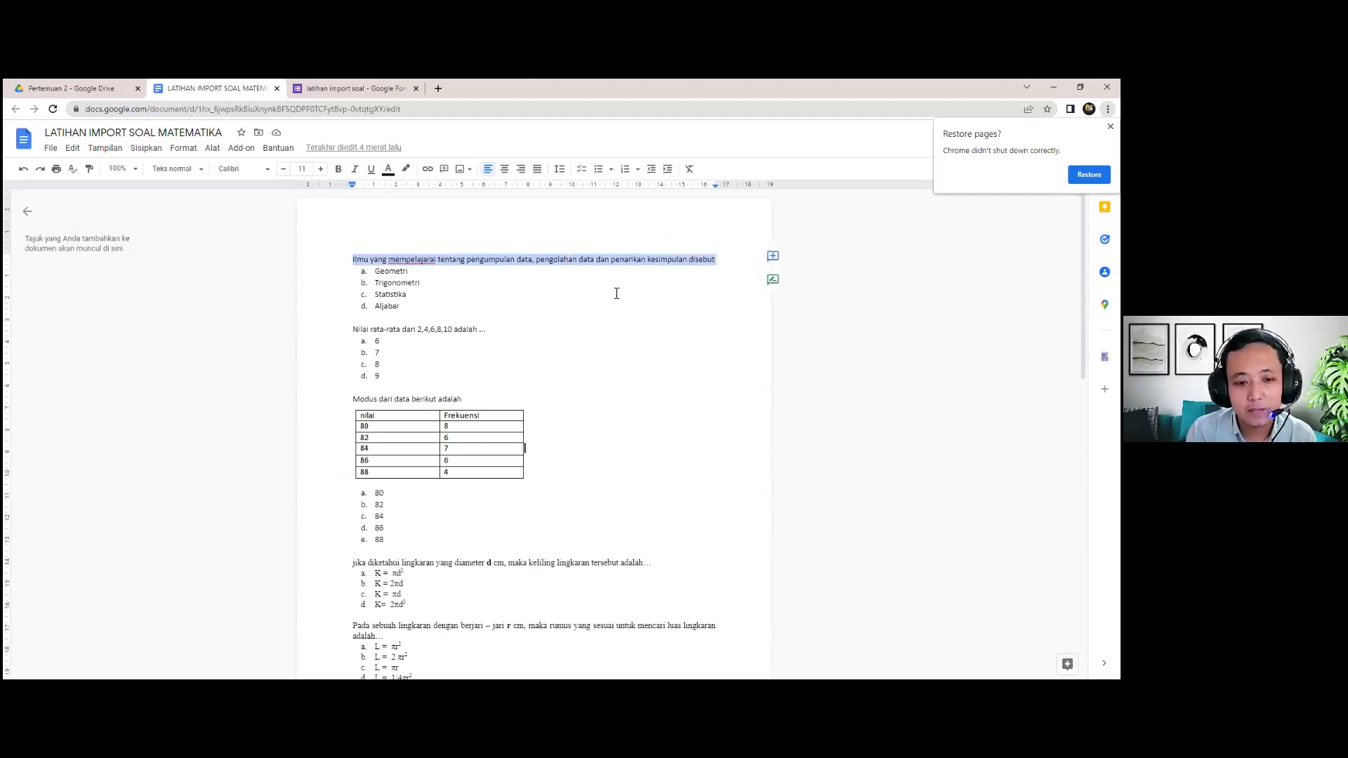
click(363, 264)
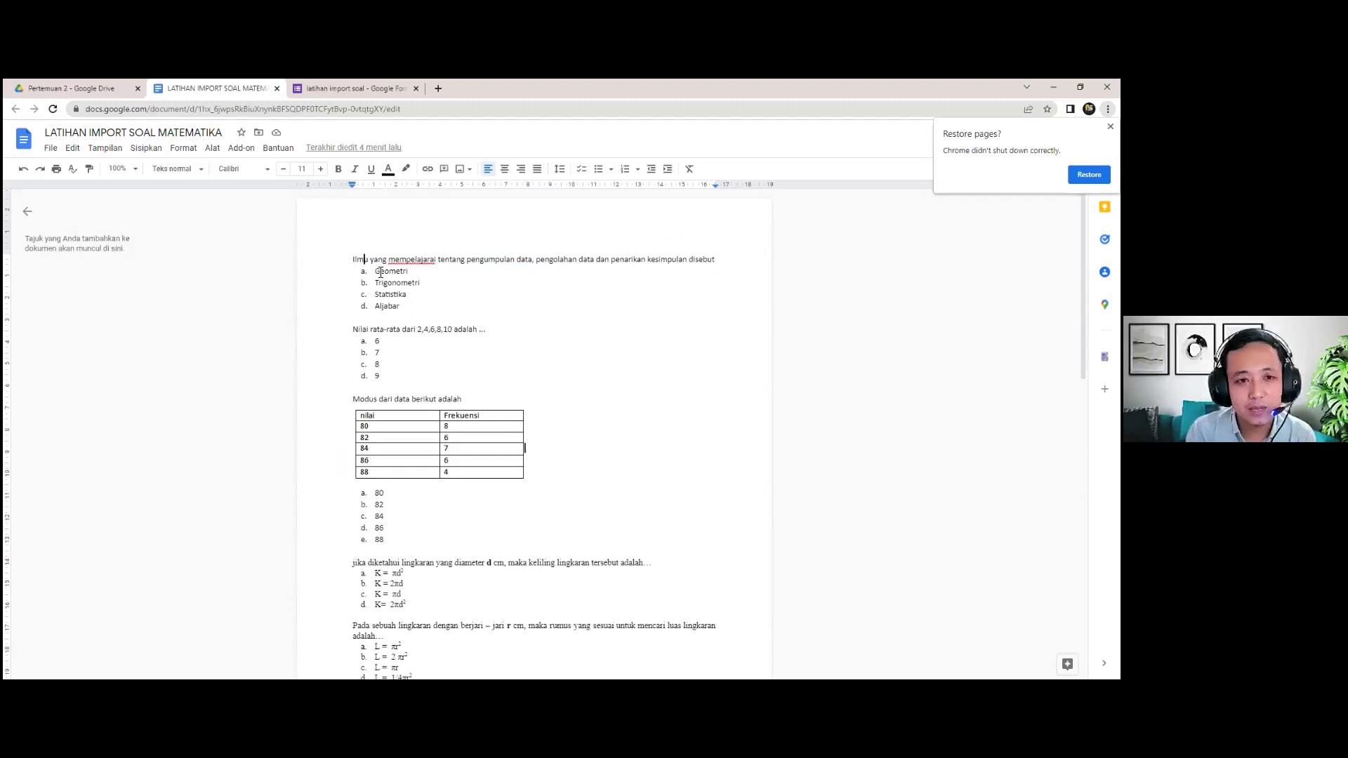
drag(375, 271, 405, 299)
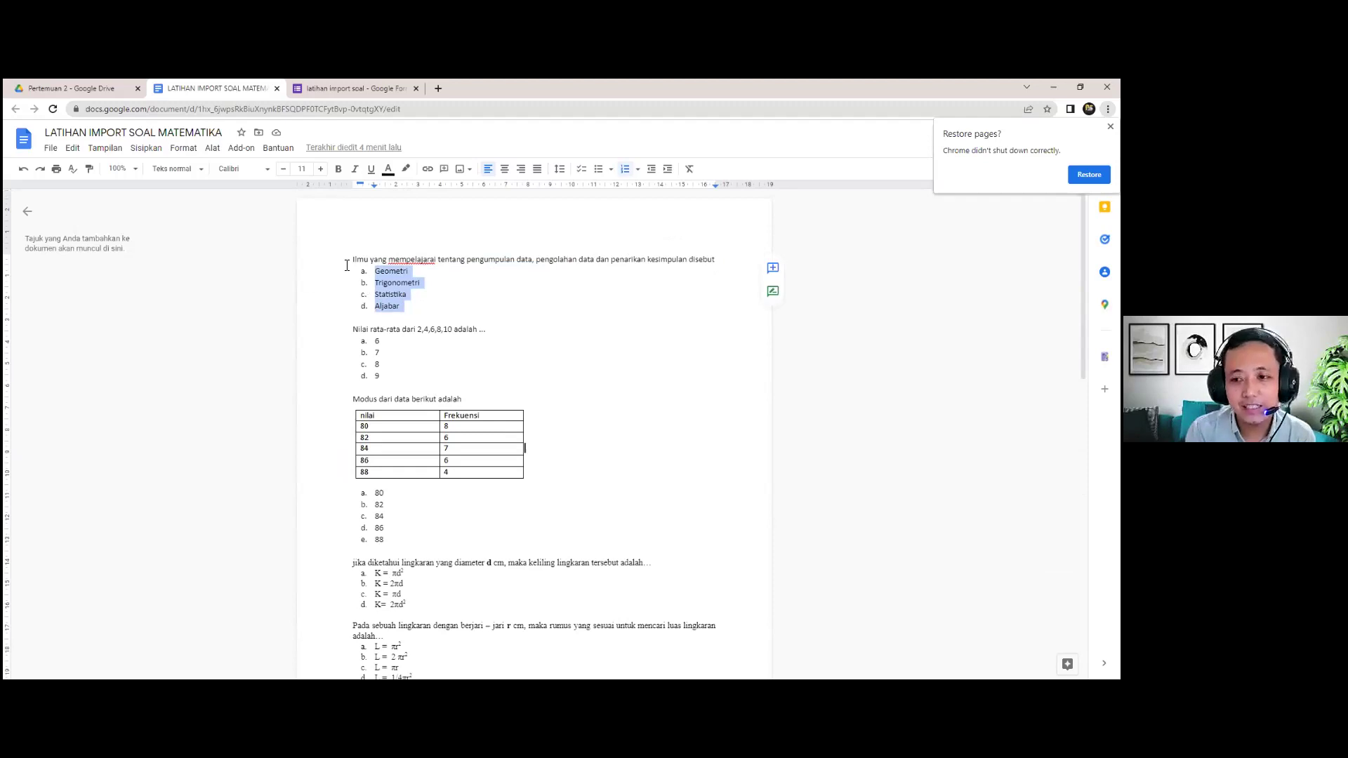
click(348, 261)
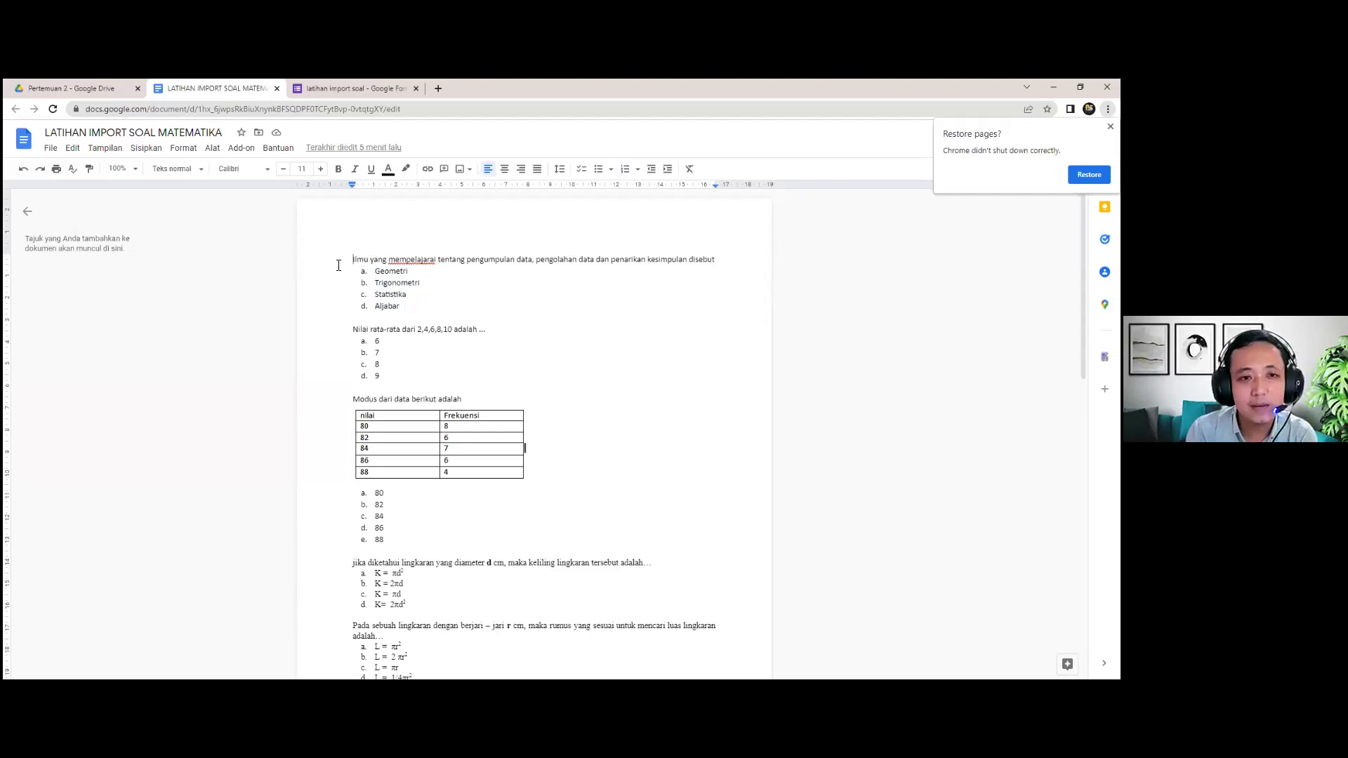
Cut the line 'Modus dari data berikut adalah' and paste it below the frequency table, above options 80–88.
click(352, 329)
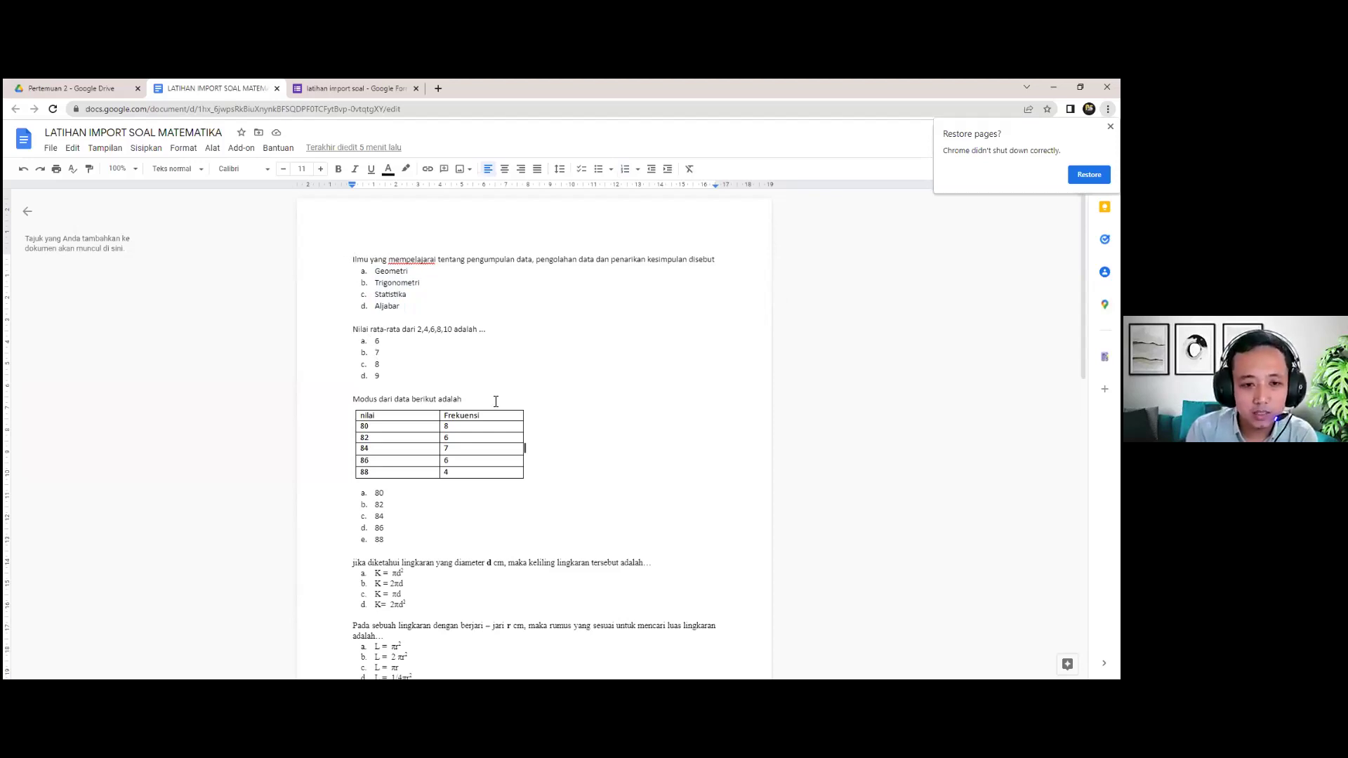
click(466, 399)
scroll(520, 421, down, 3)
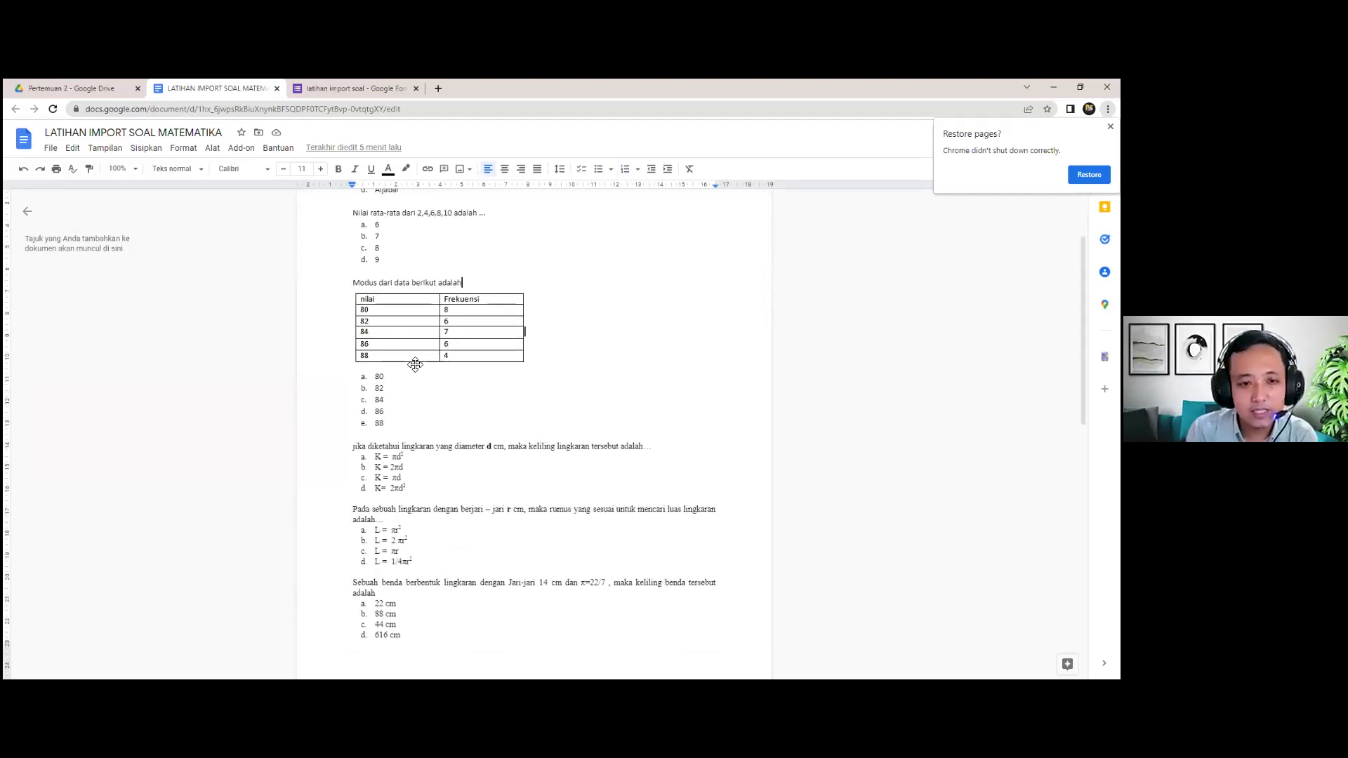
drag(462, 282, 352, 285)
key(ctrl+c)
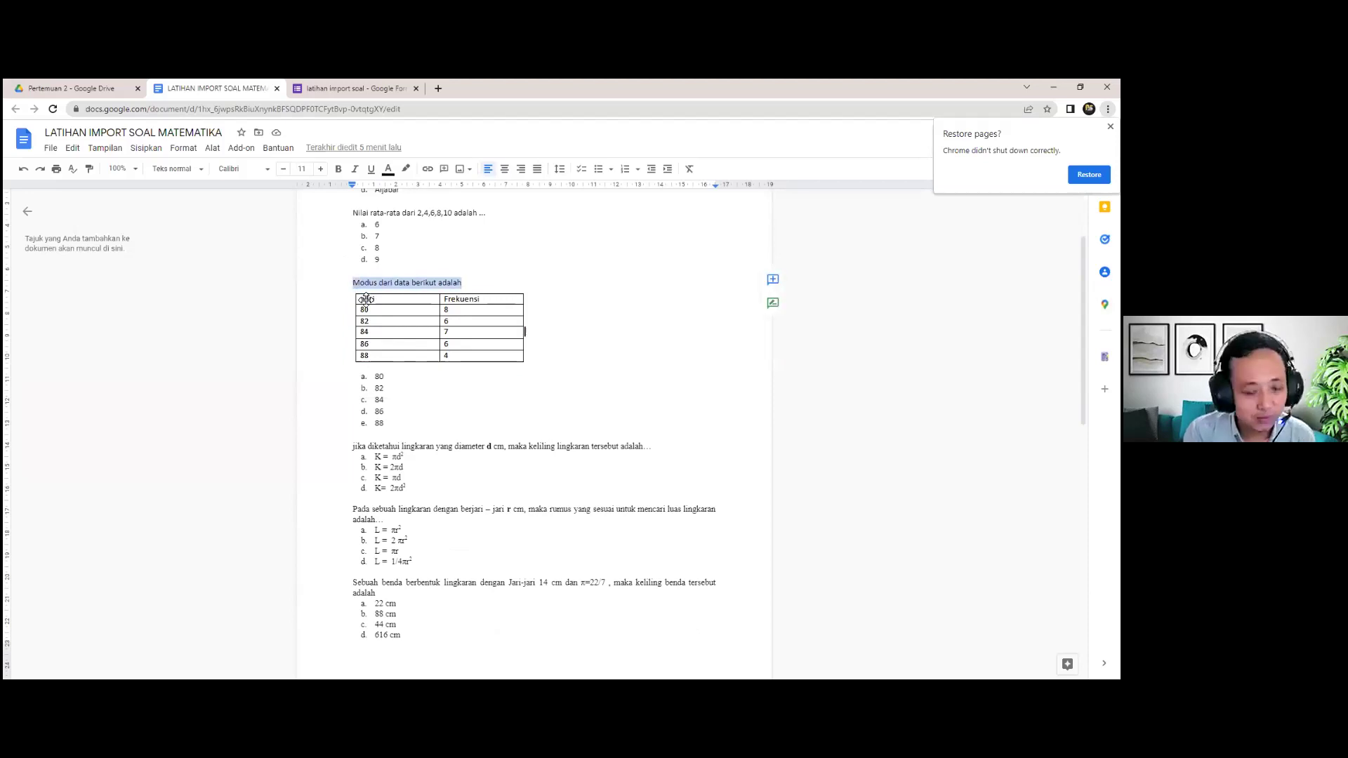
key(BackSpace)
click(370, 358)
click(561, 359)
key(Return)
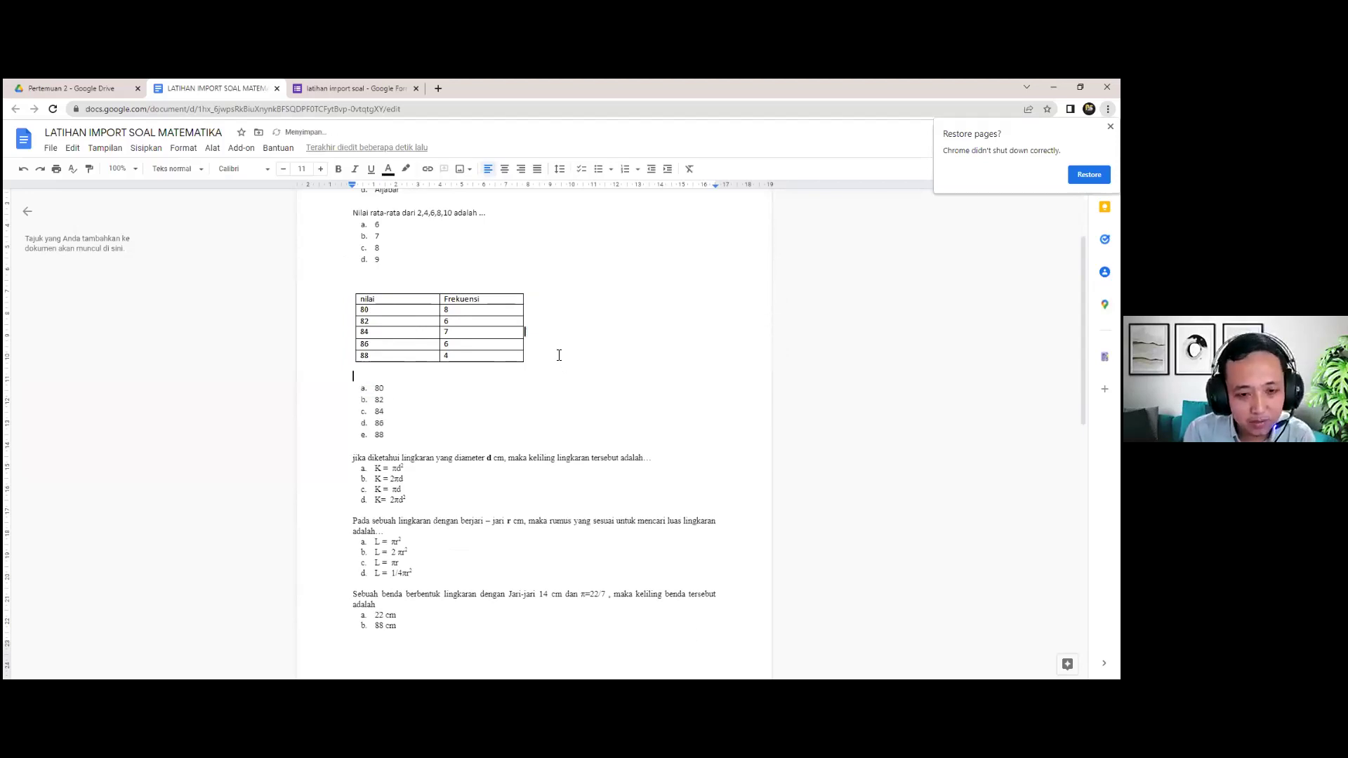
key(ctrl+v)
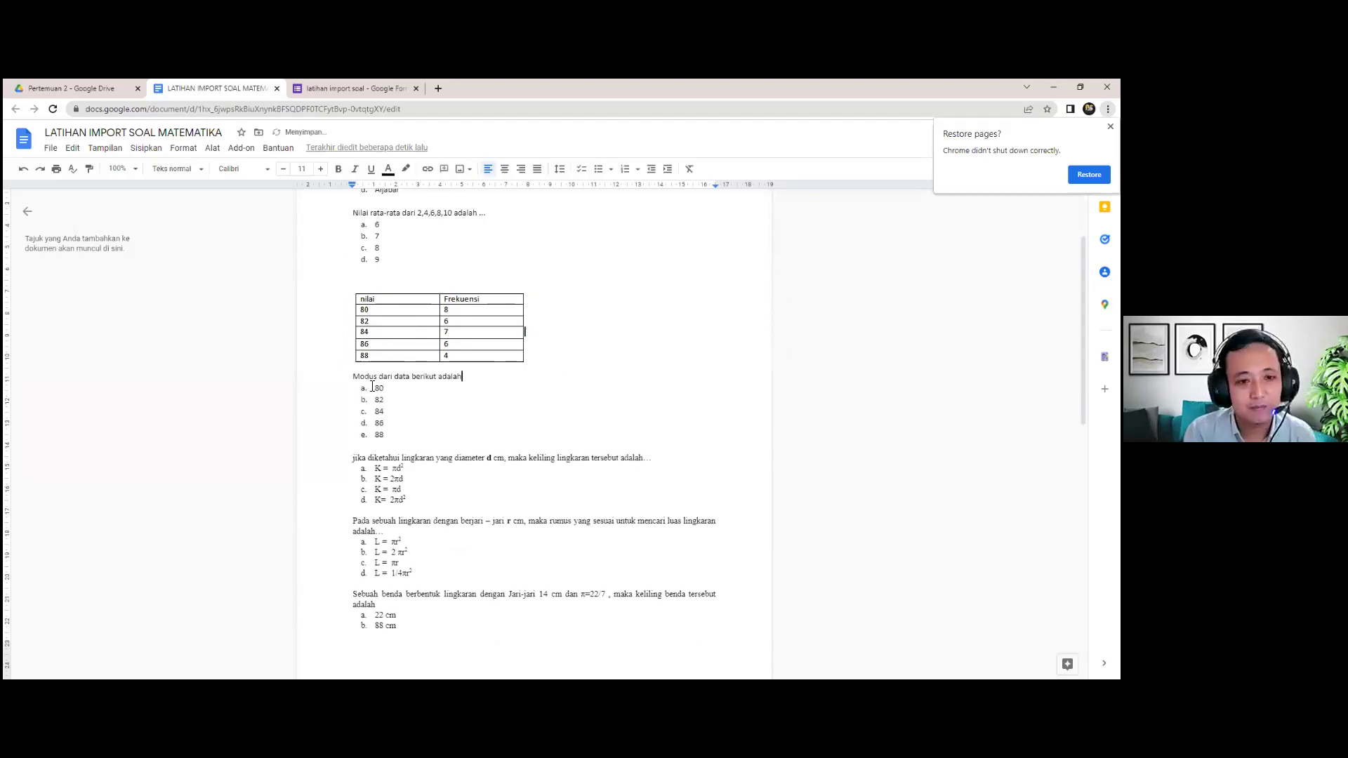
scroll(389, 302, up, 1)
scroll(389, 302, up, 1)
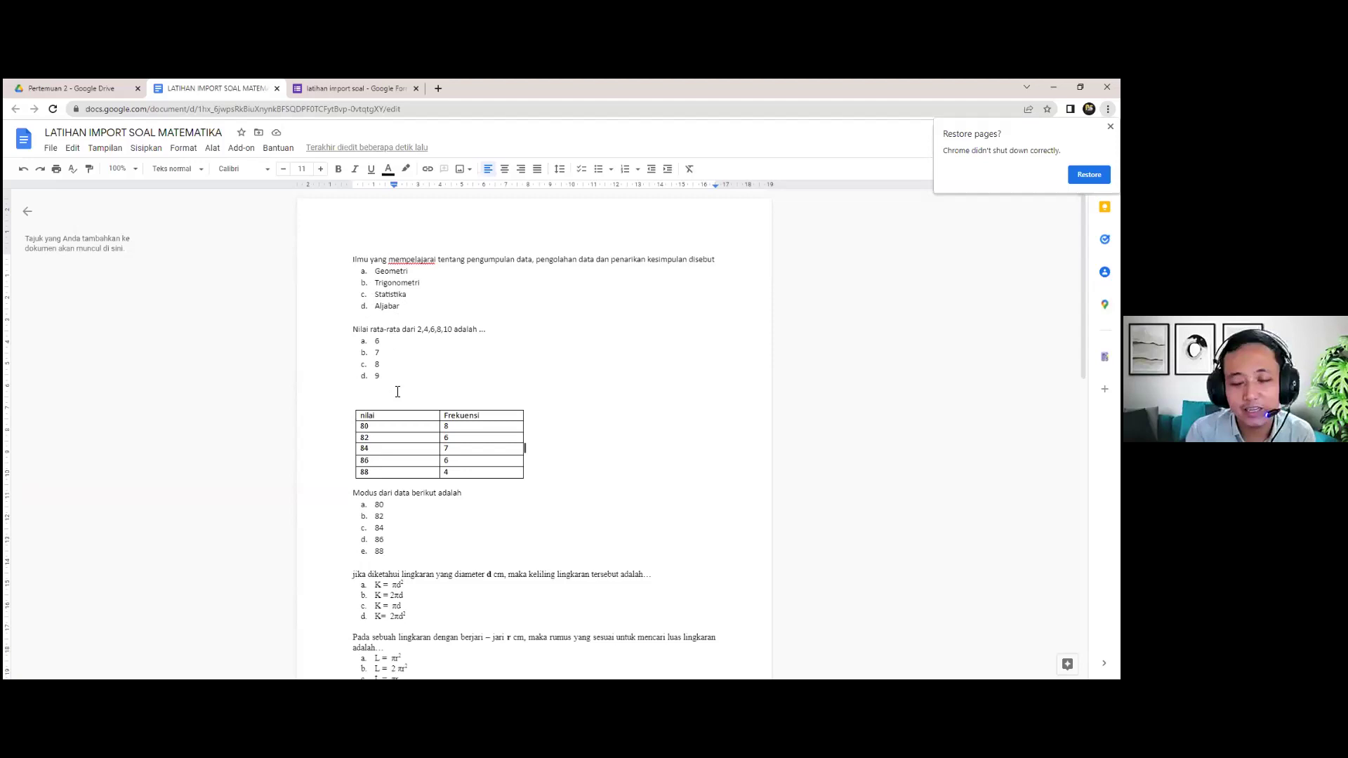
scroll(397, 421, down, 3)
click(390, 440)
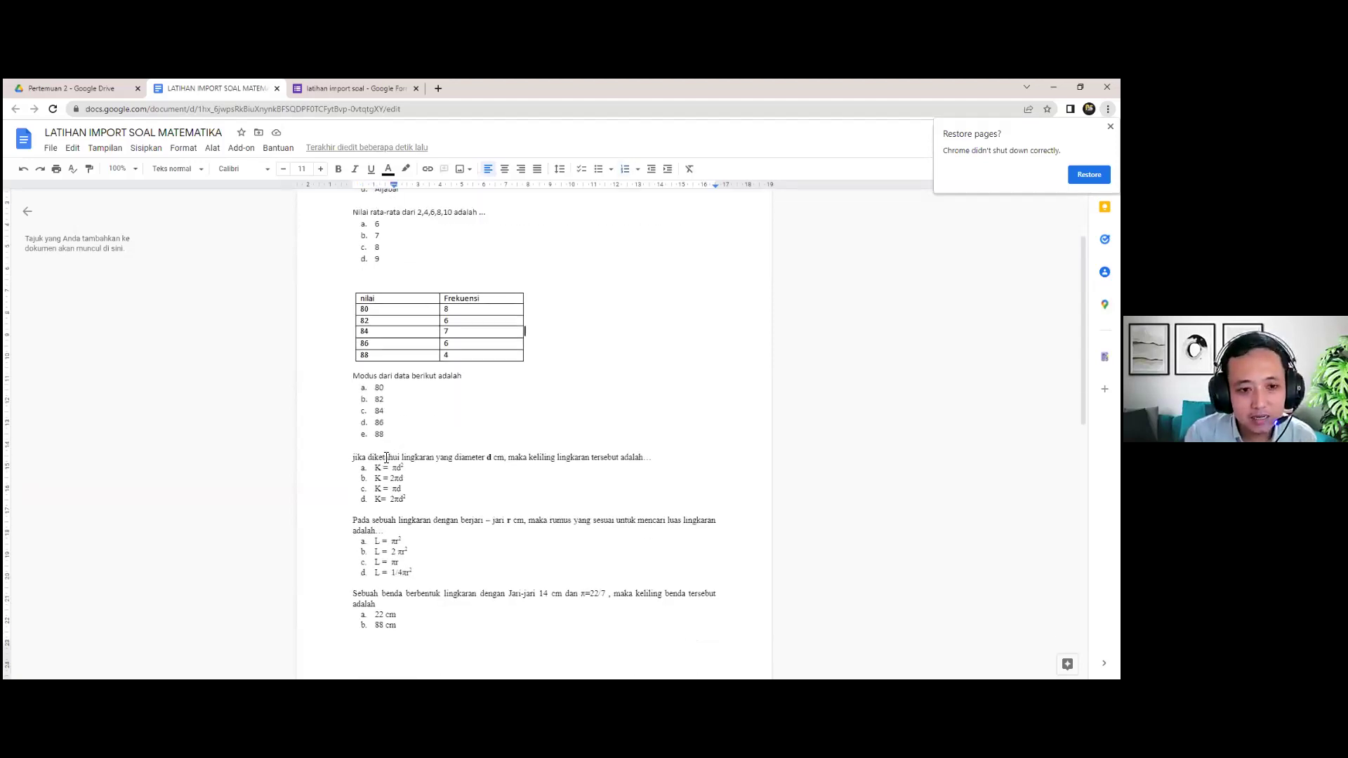
scroll(386, 458, down, 1)
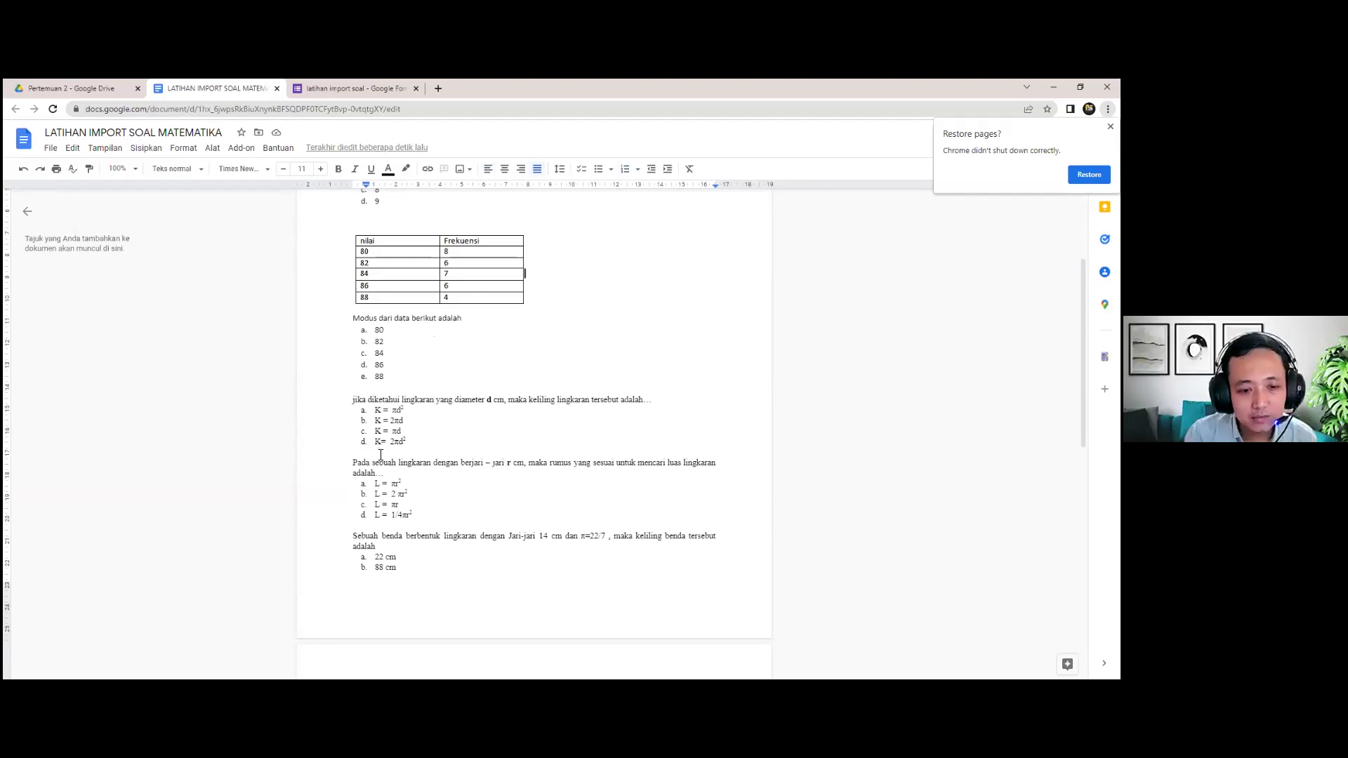
scroll(380, 453, down, 2)
scroll(362, 419, down, 2)
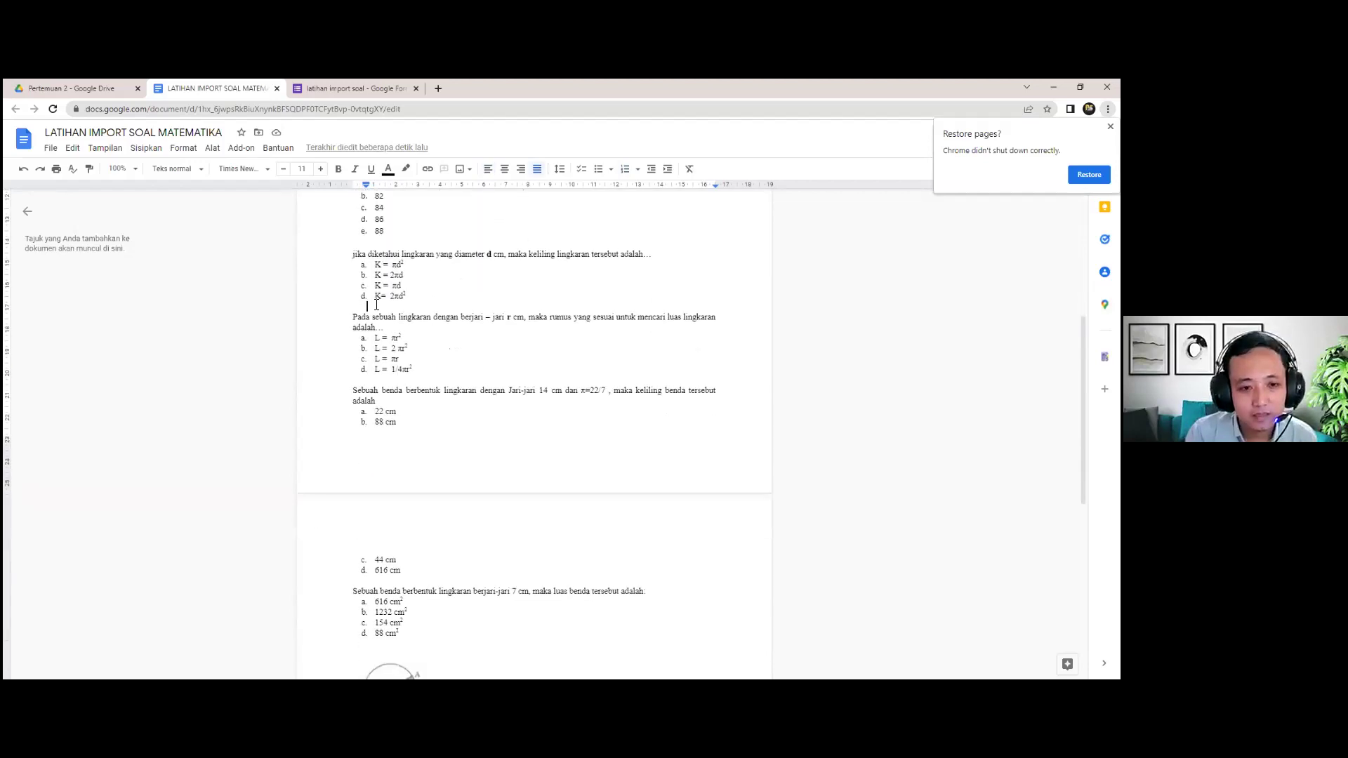
scroll(374, 281, up, 7)
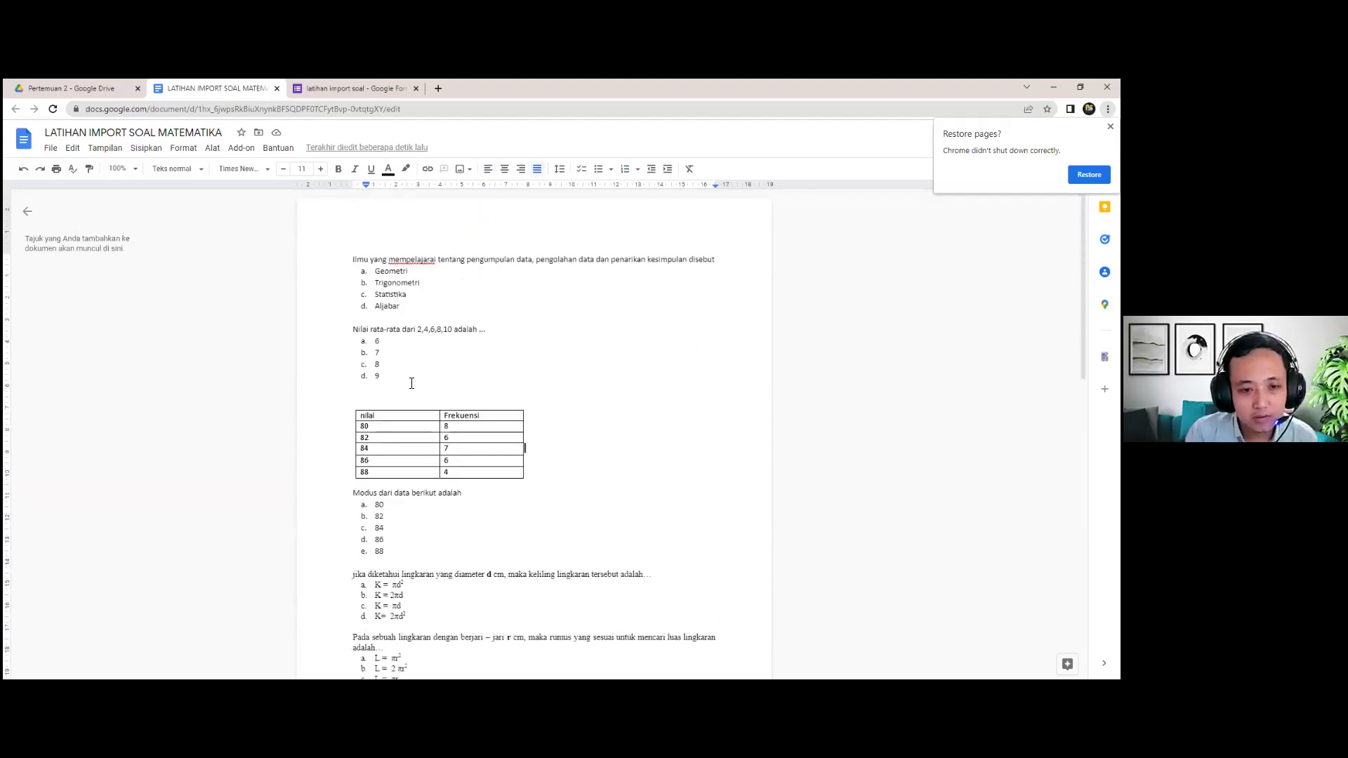
scroll(411, 419, down, 4)
scroll(411, 419, down, 6)
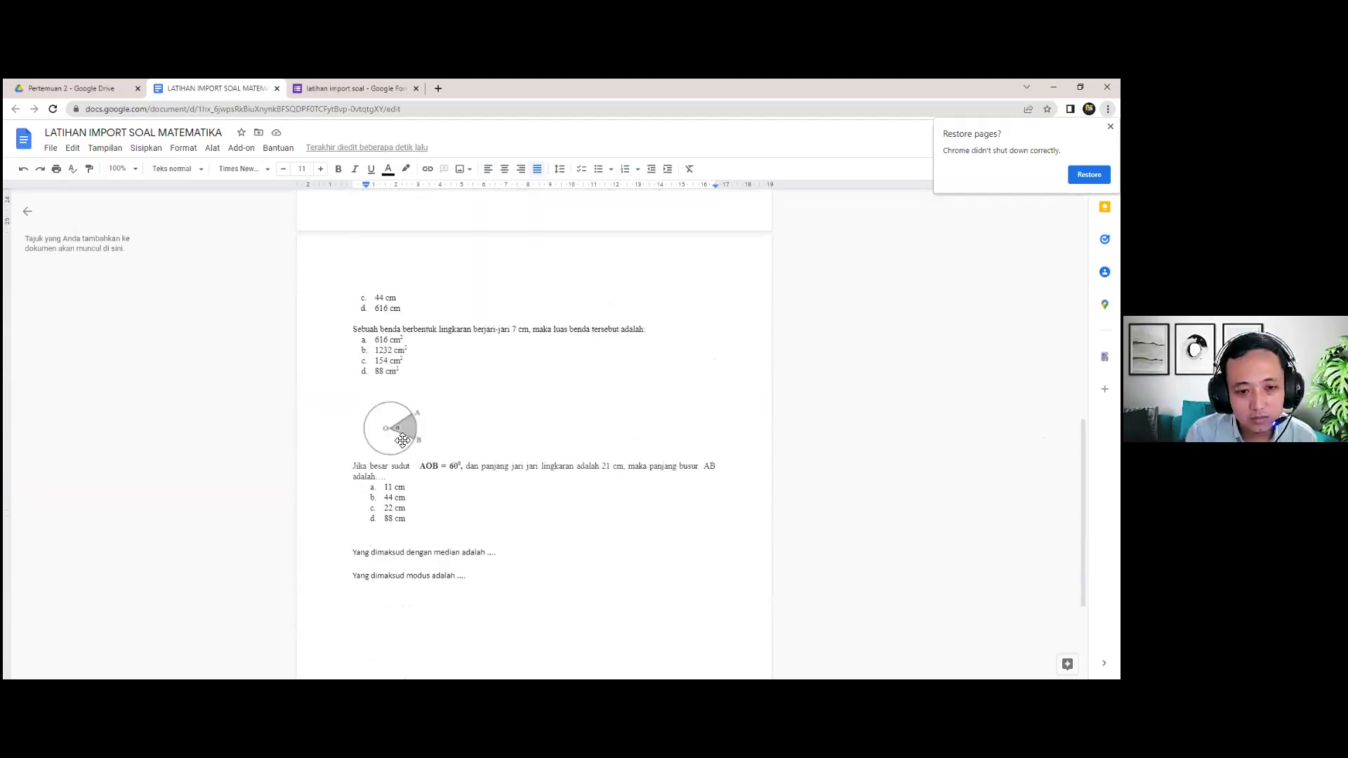
click(375, 423)
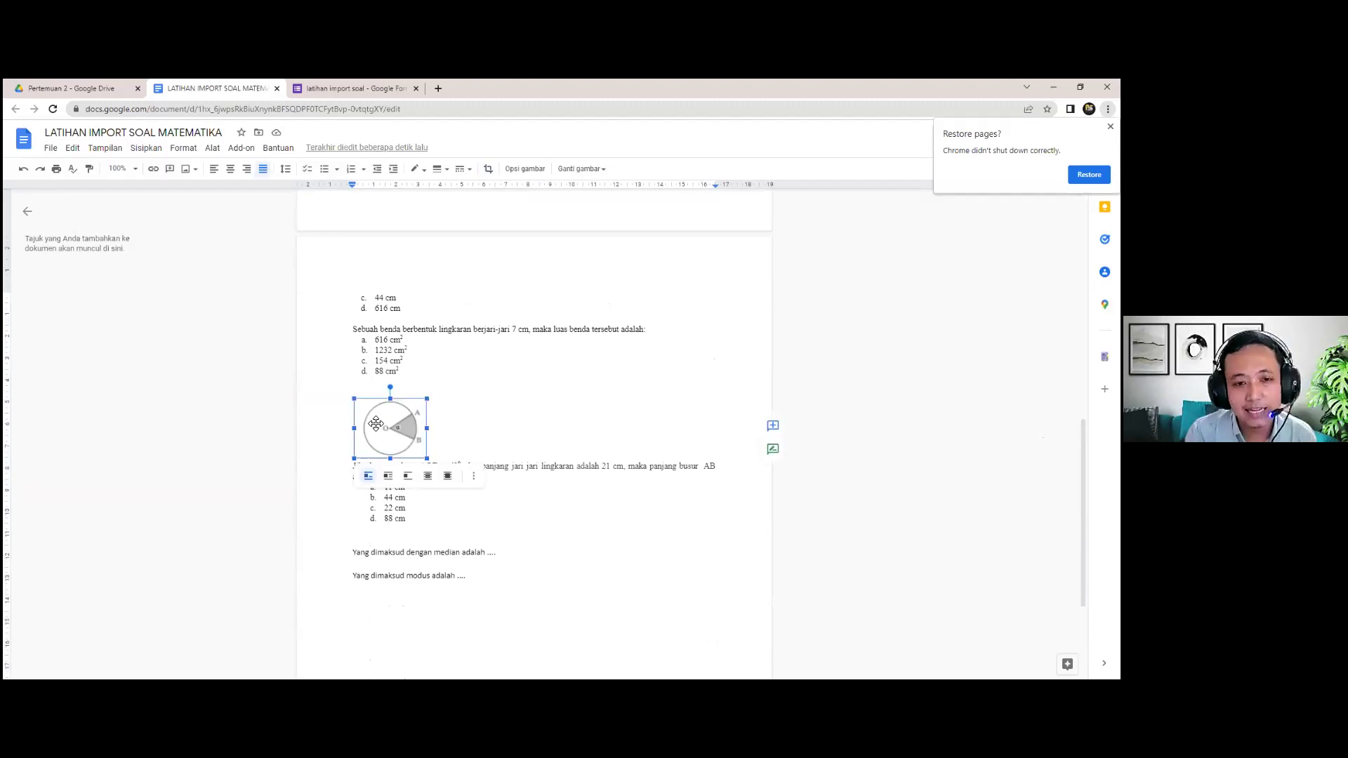
click(456, 417)
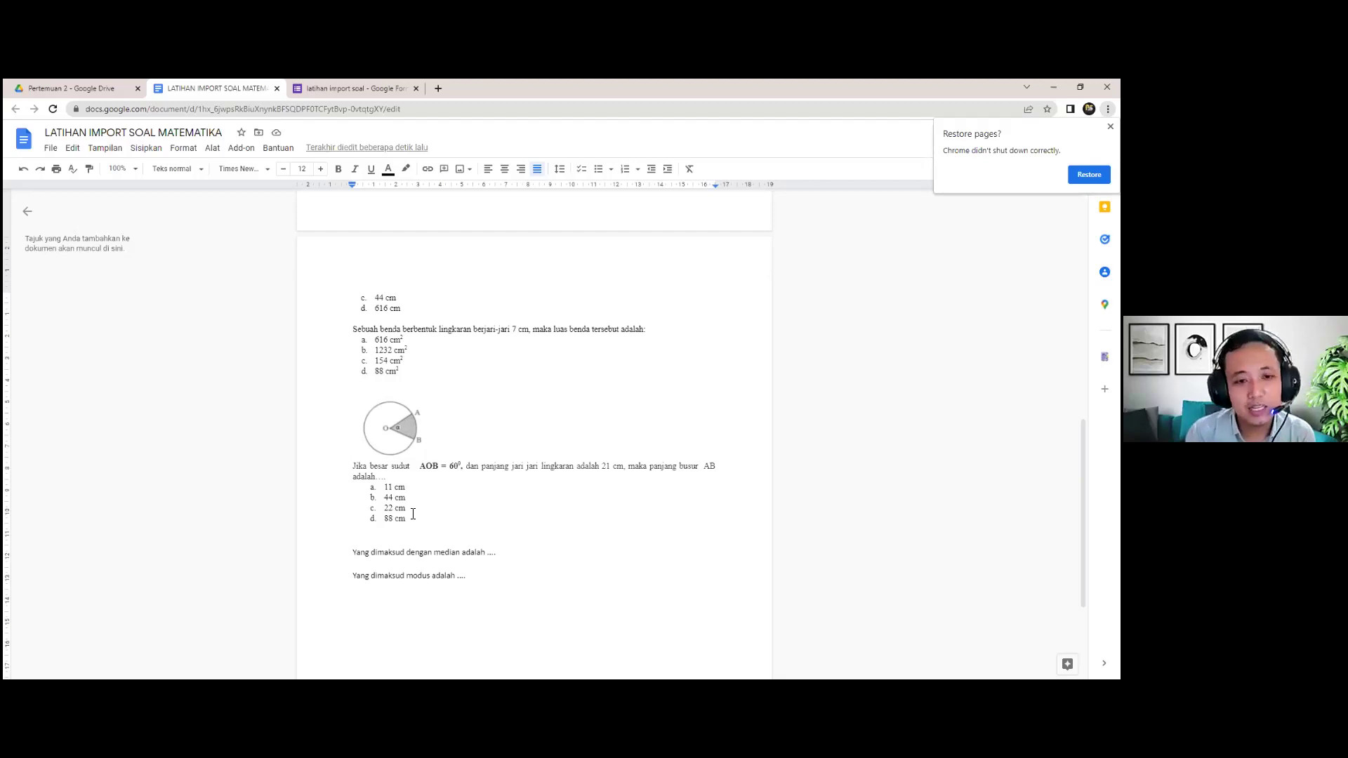
scroll(333, 485, up, 4)
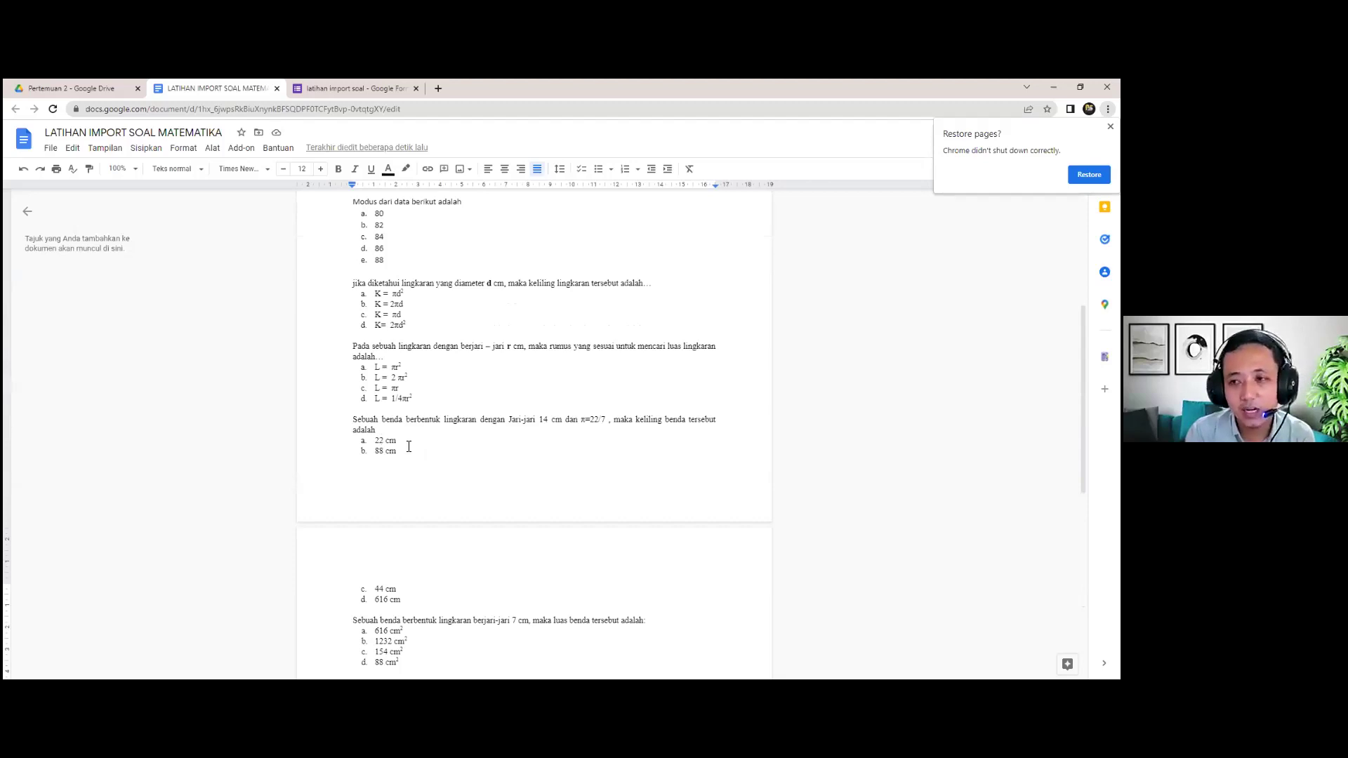
scroll(410, 446, up, 4)
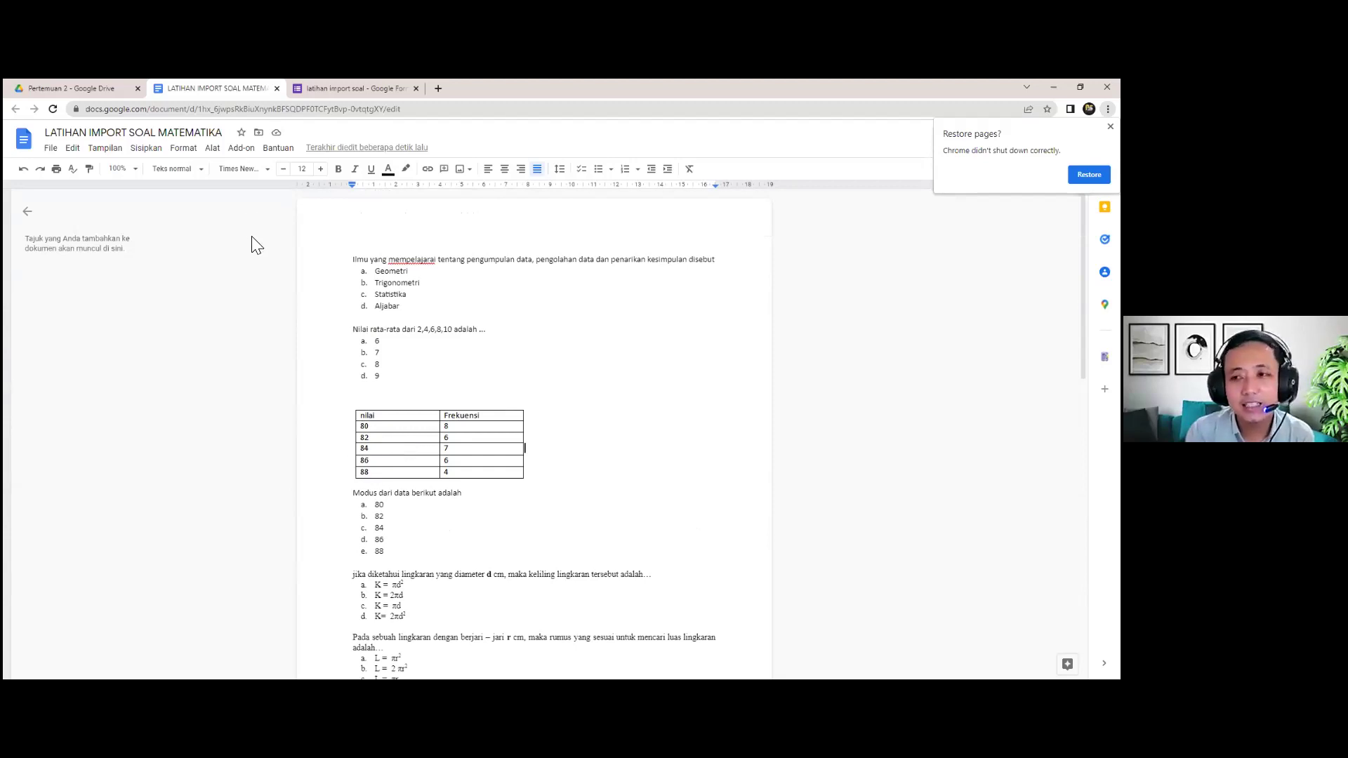
Switch to the latihan import soal form and choose Add-on from its More menu.
click(339, 82)
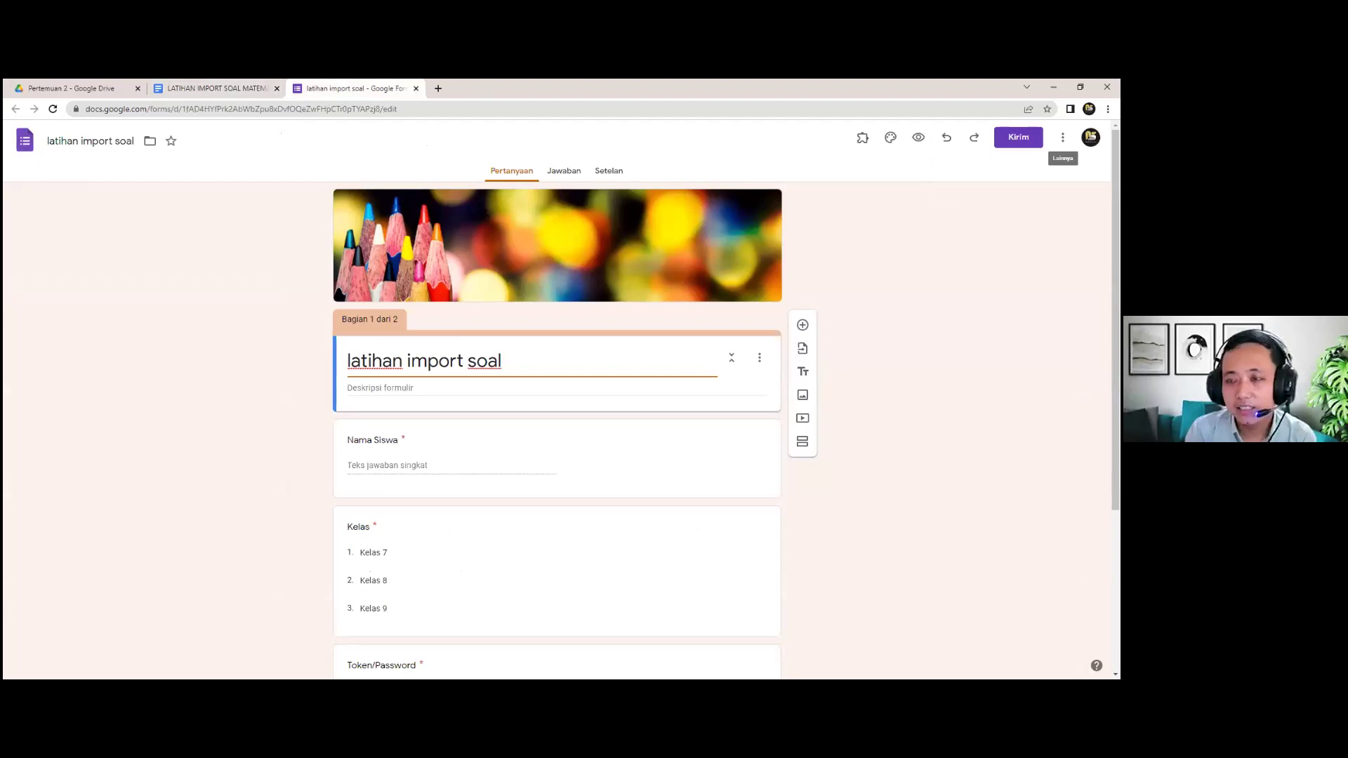
click(1062, 136)
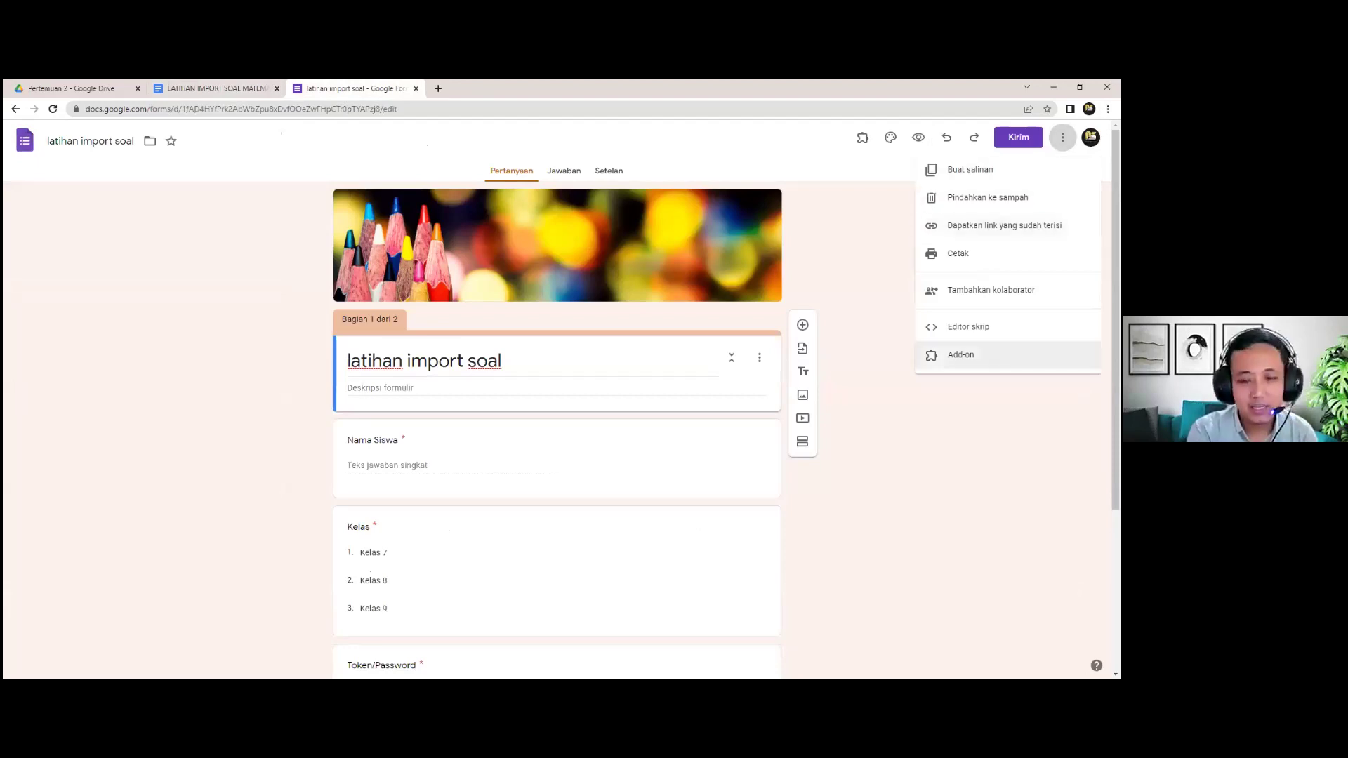
click(960, 354)
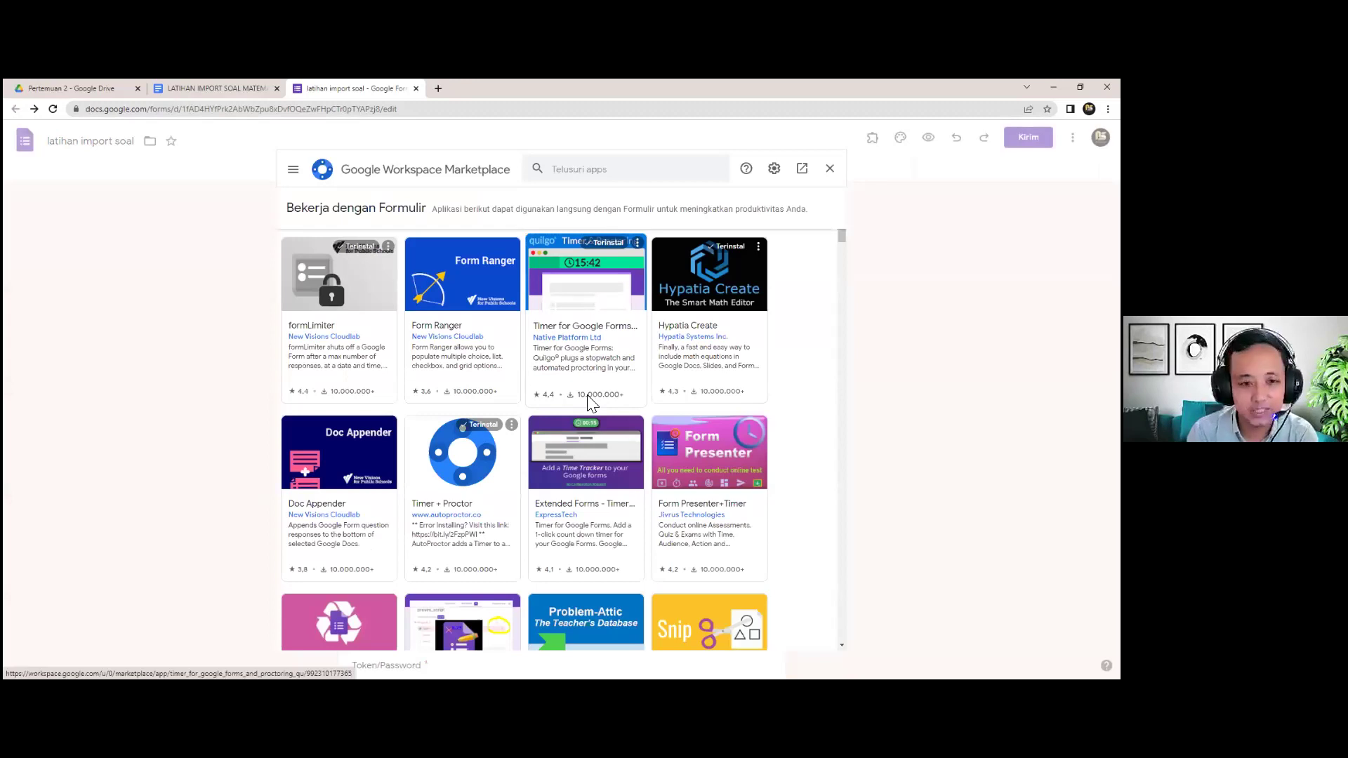
Search the Marketplace for 'form builder' and open the Form Builder add-on listing.
scroll(588, 402, down, 4)
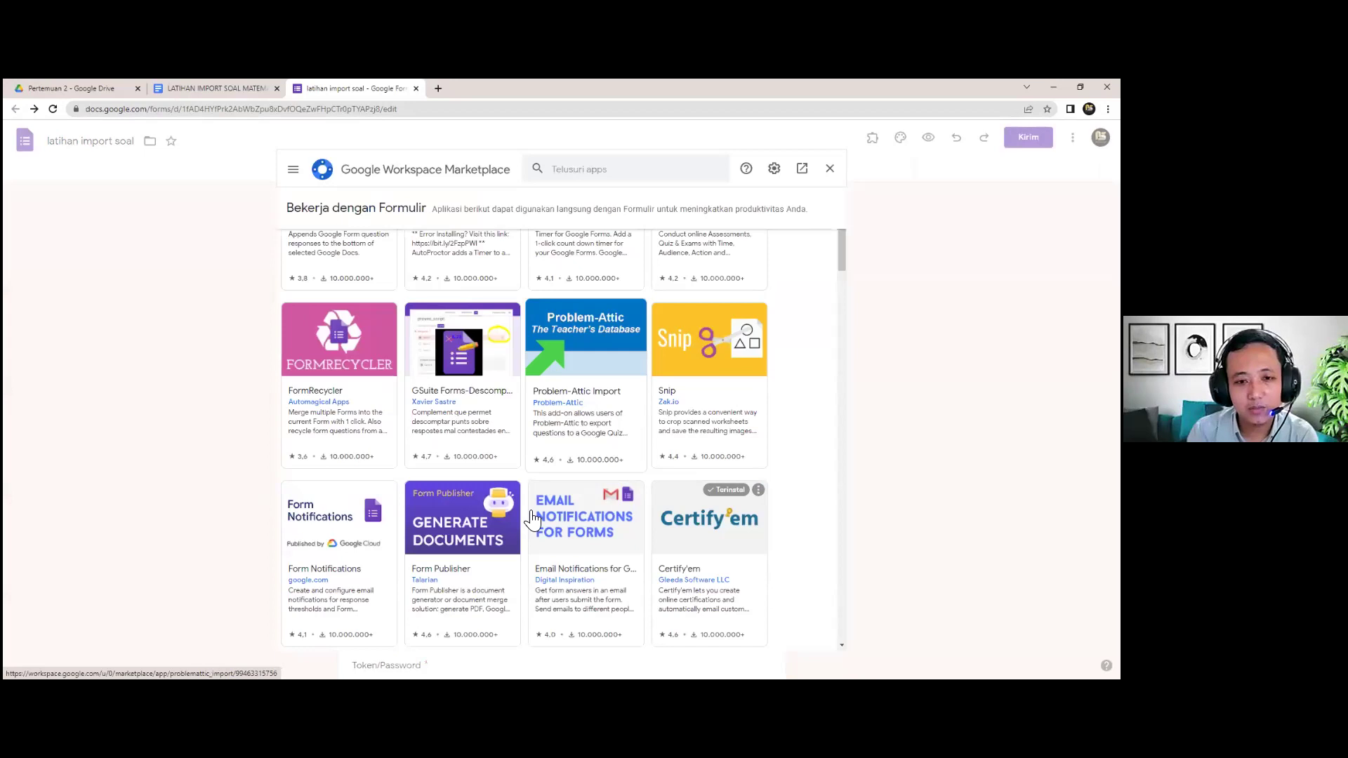
scroll(537, 516, down, 5)
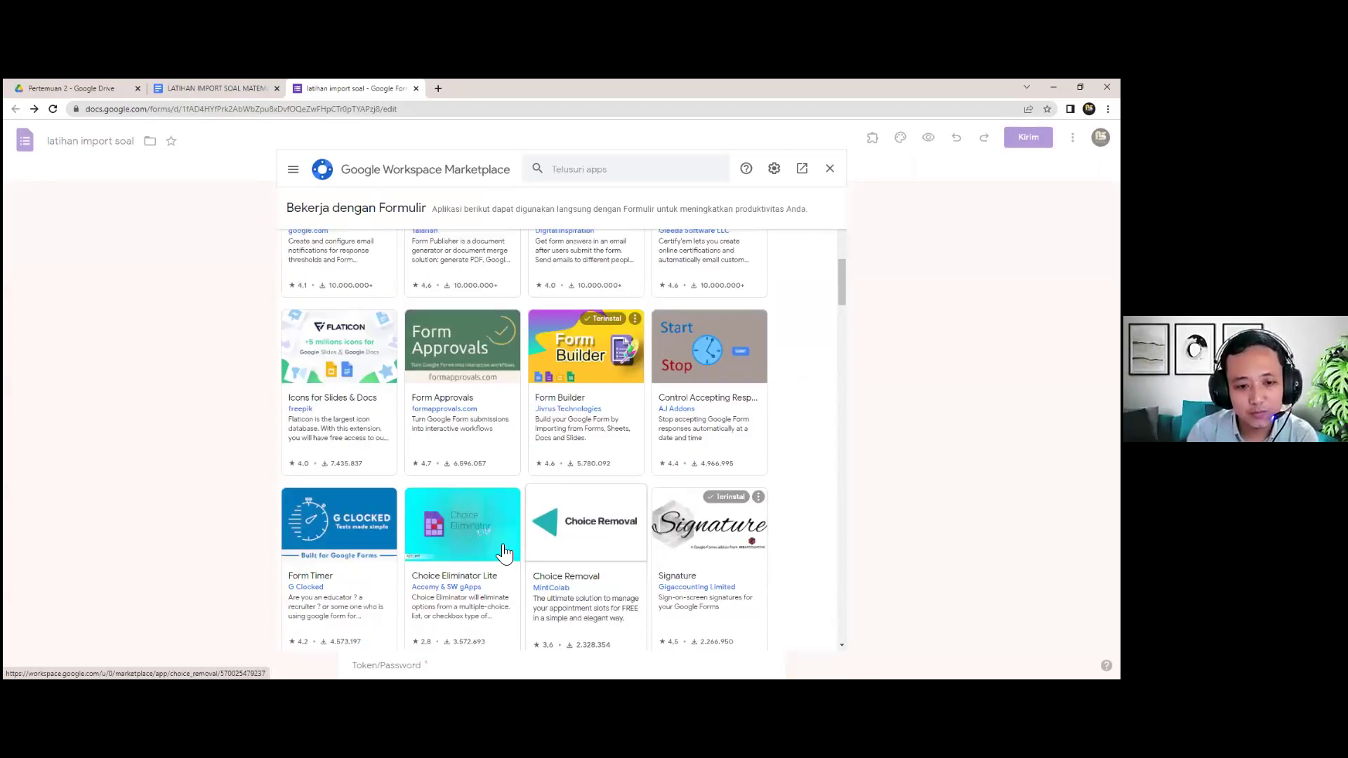
scroll(520, 548, up, 2)
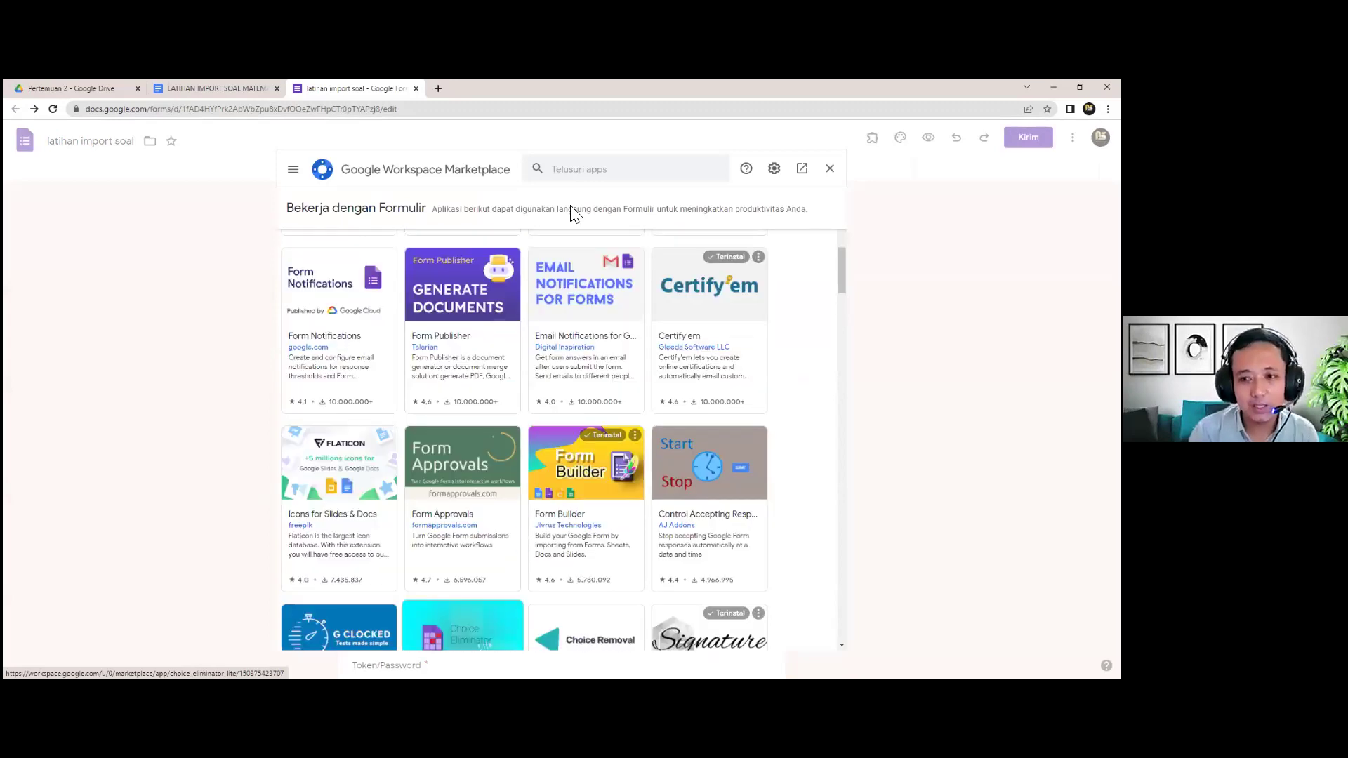
scroll(574, 212, up, 2)
click(574, 179)
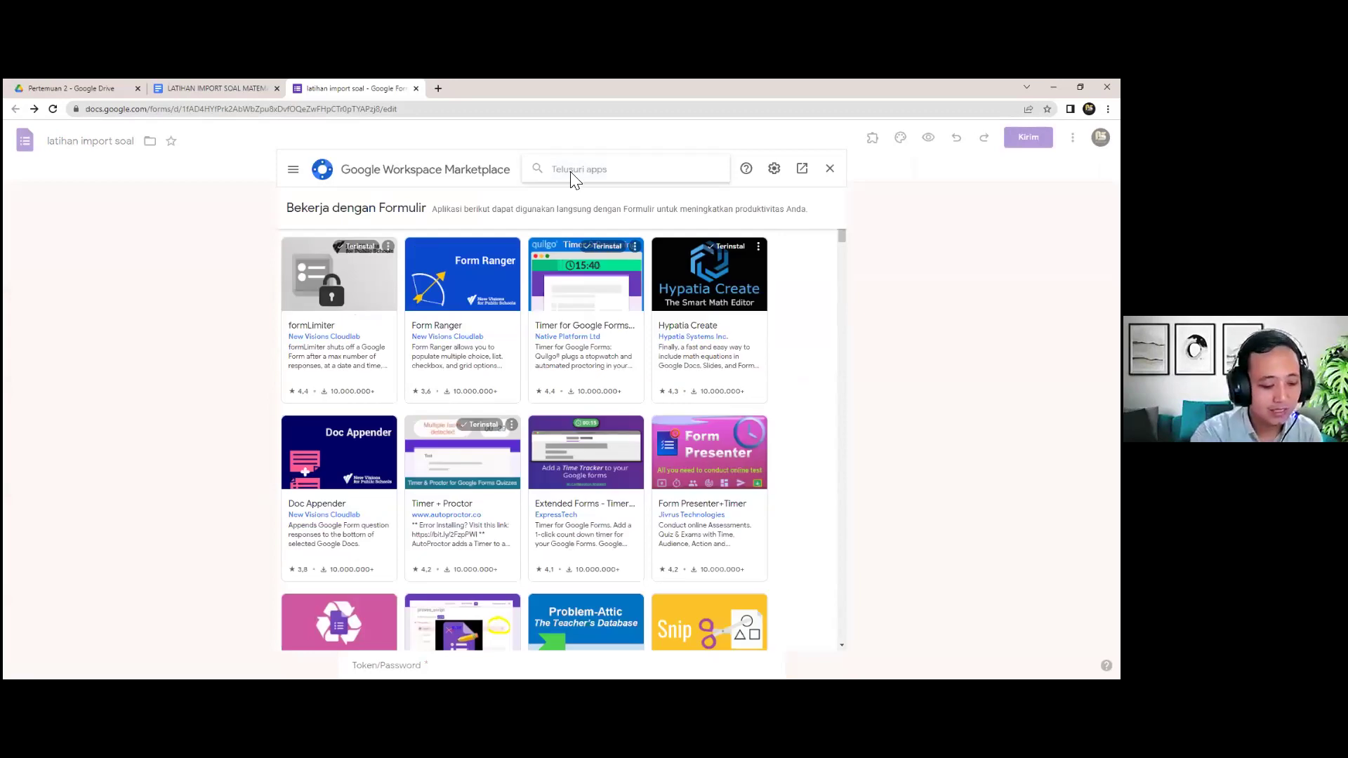
text(for)
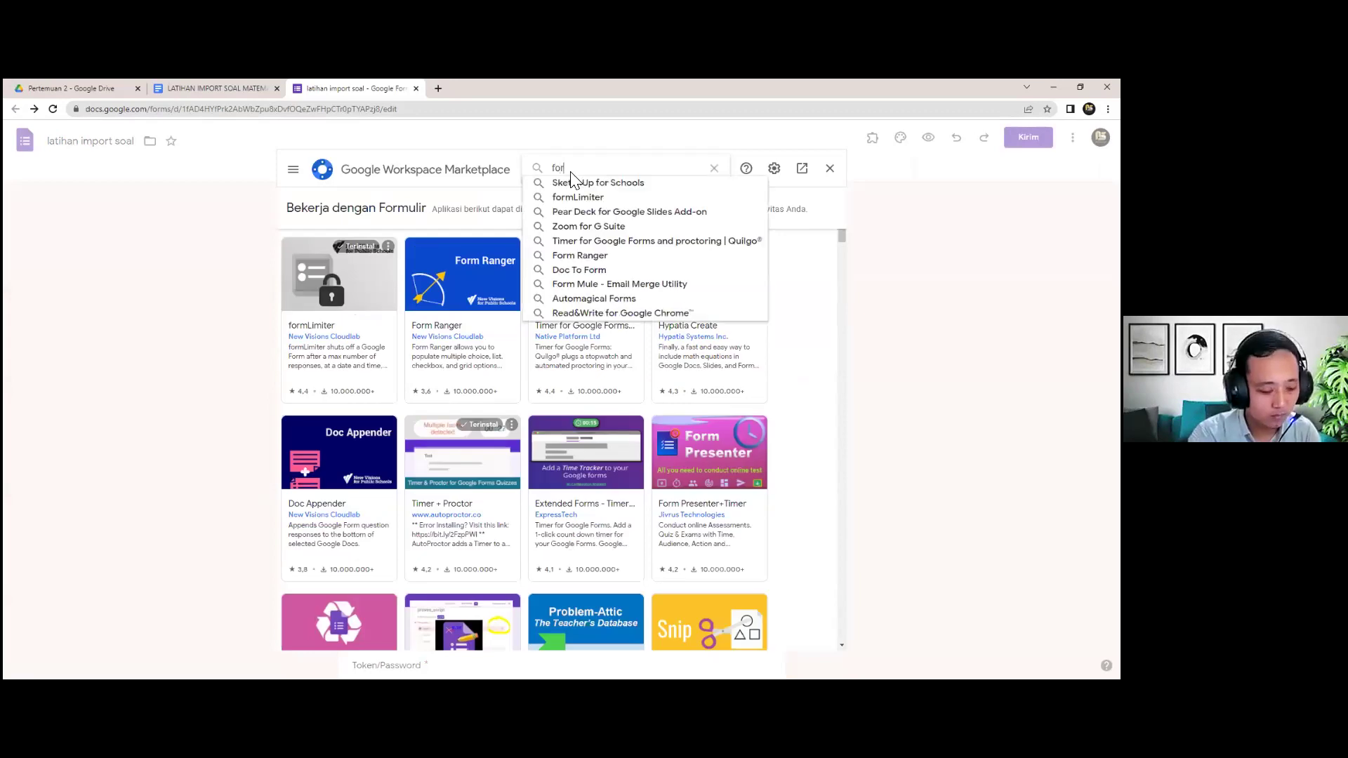
text(m)
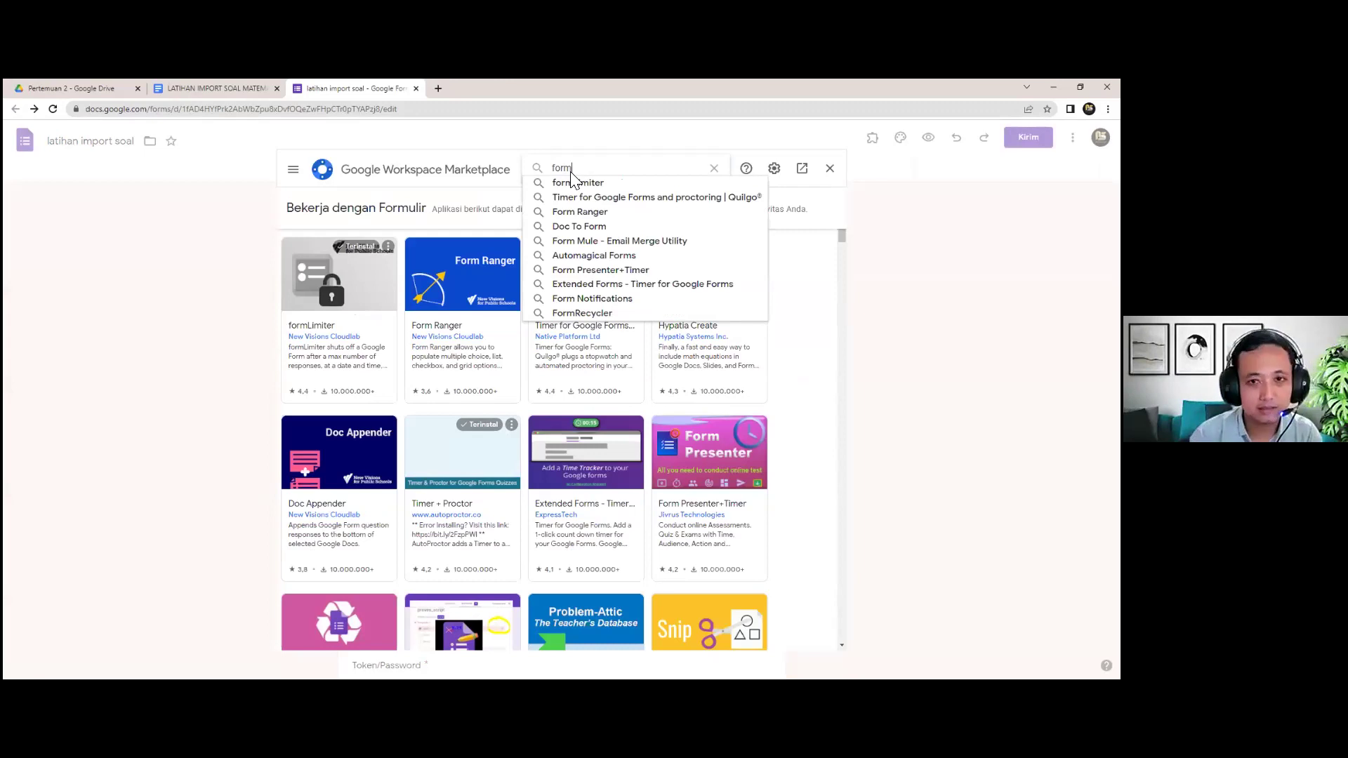
text(builder)
click(563, 181)
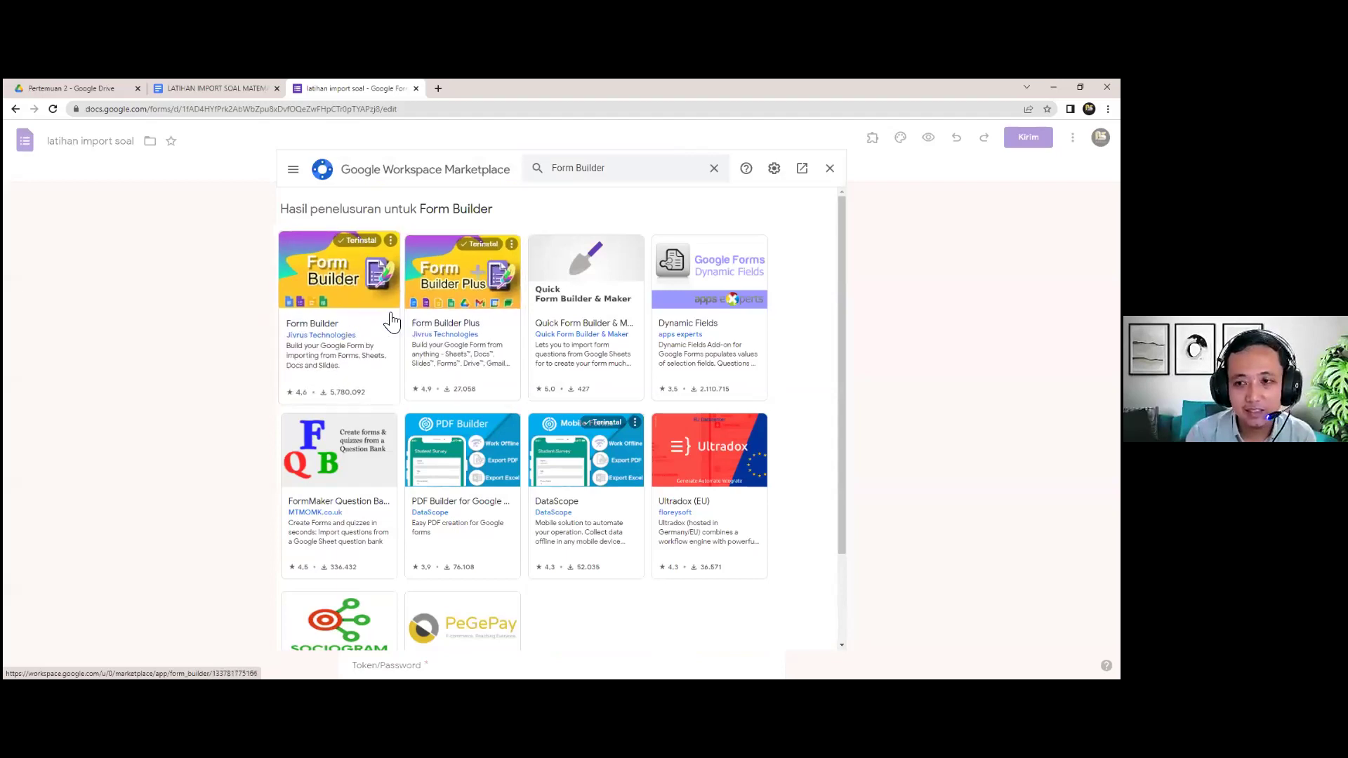
click(348, 281)
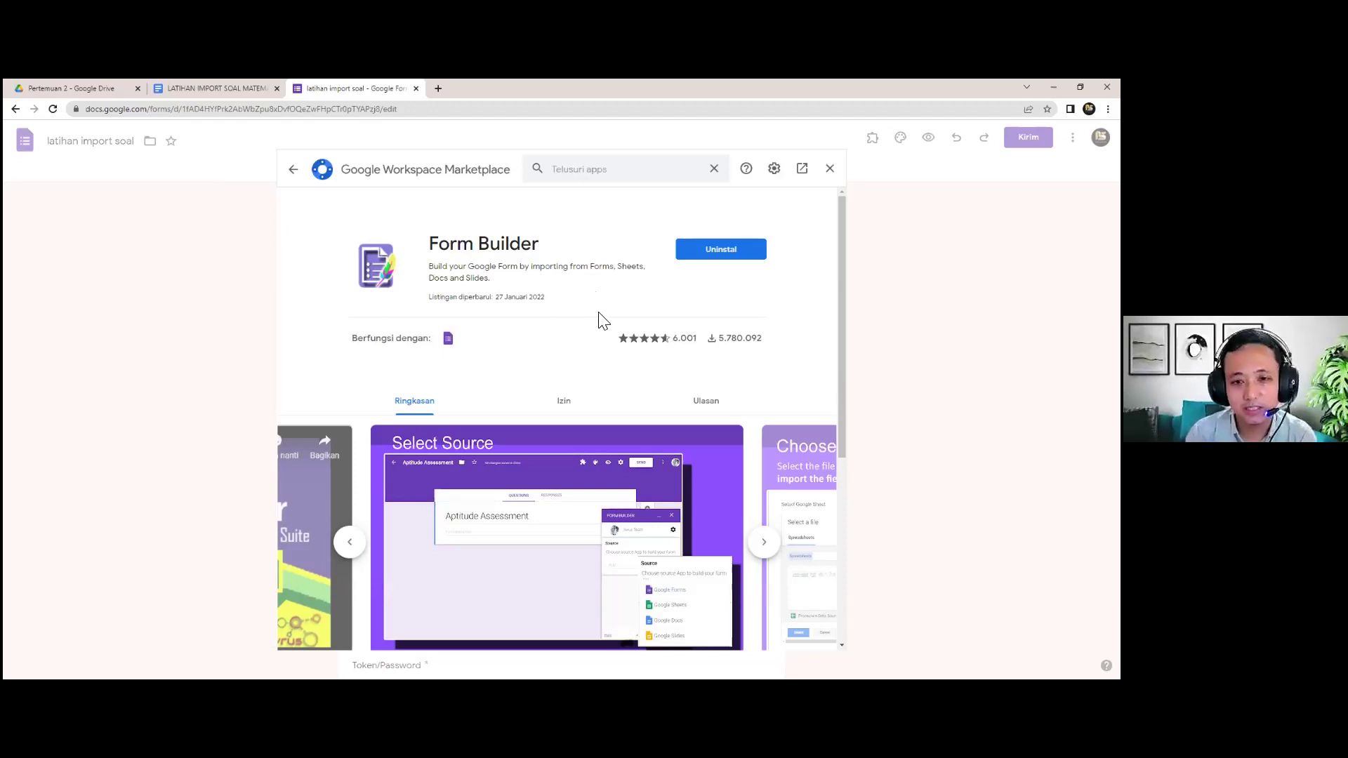
Close the Marketplace and try launching Form Builder from Add-ons, reloading the form in between.
click(830, 171)
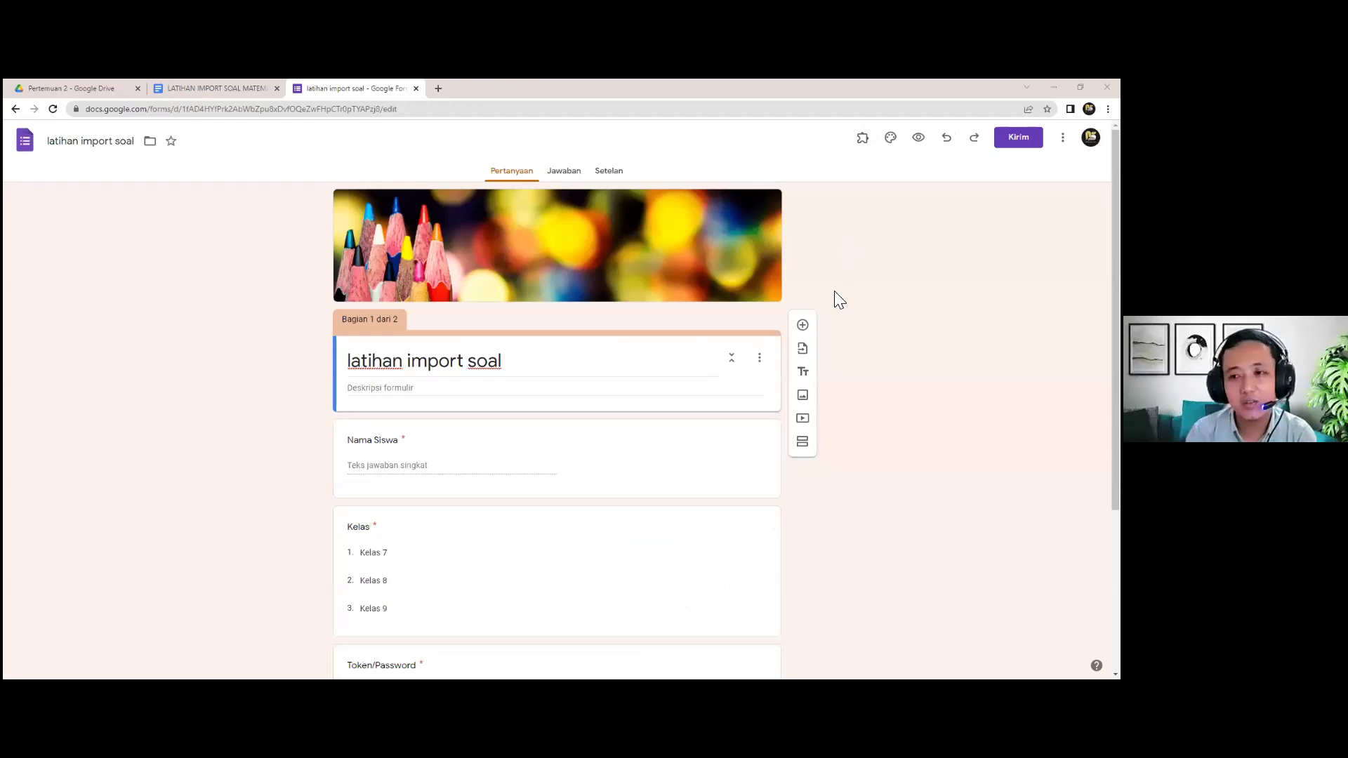
click(864, 140)
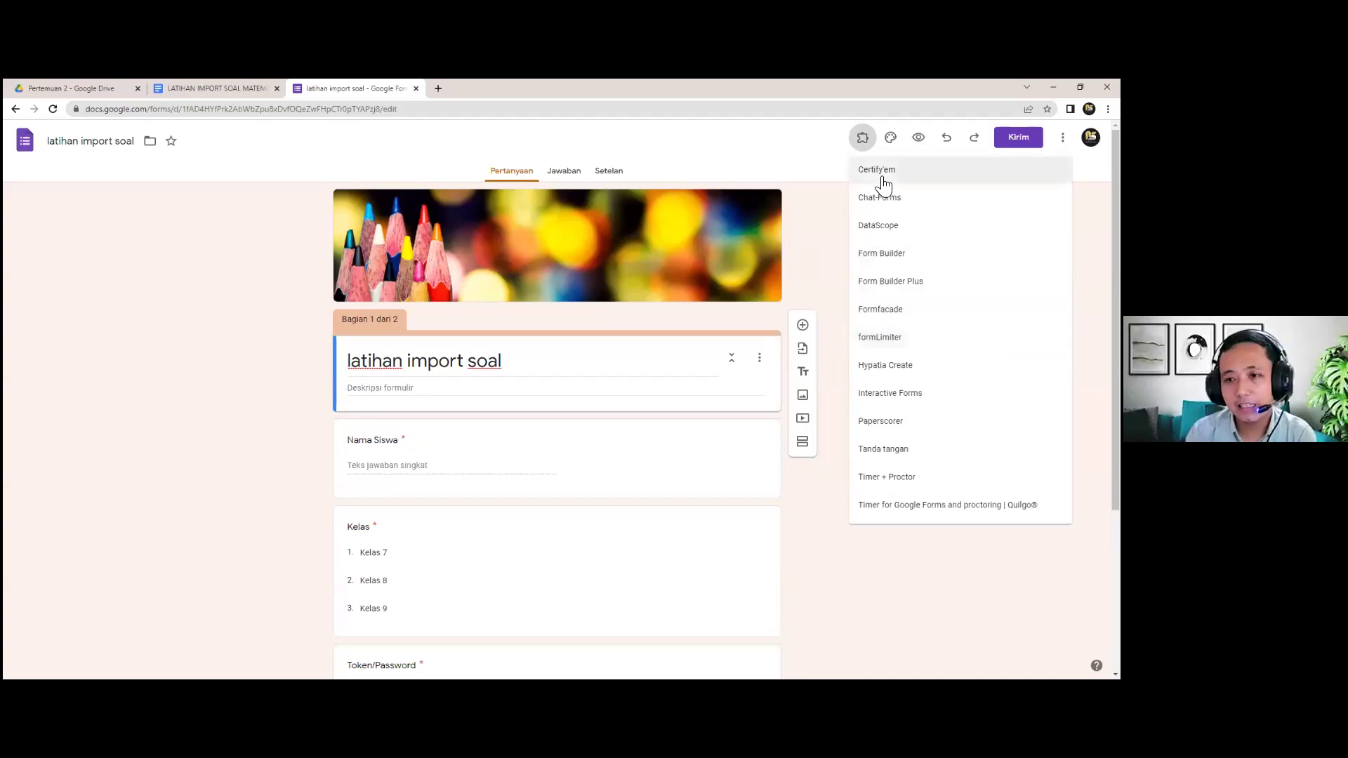
click(870, 255)
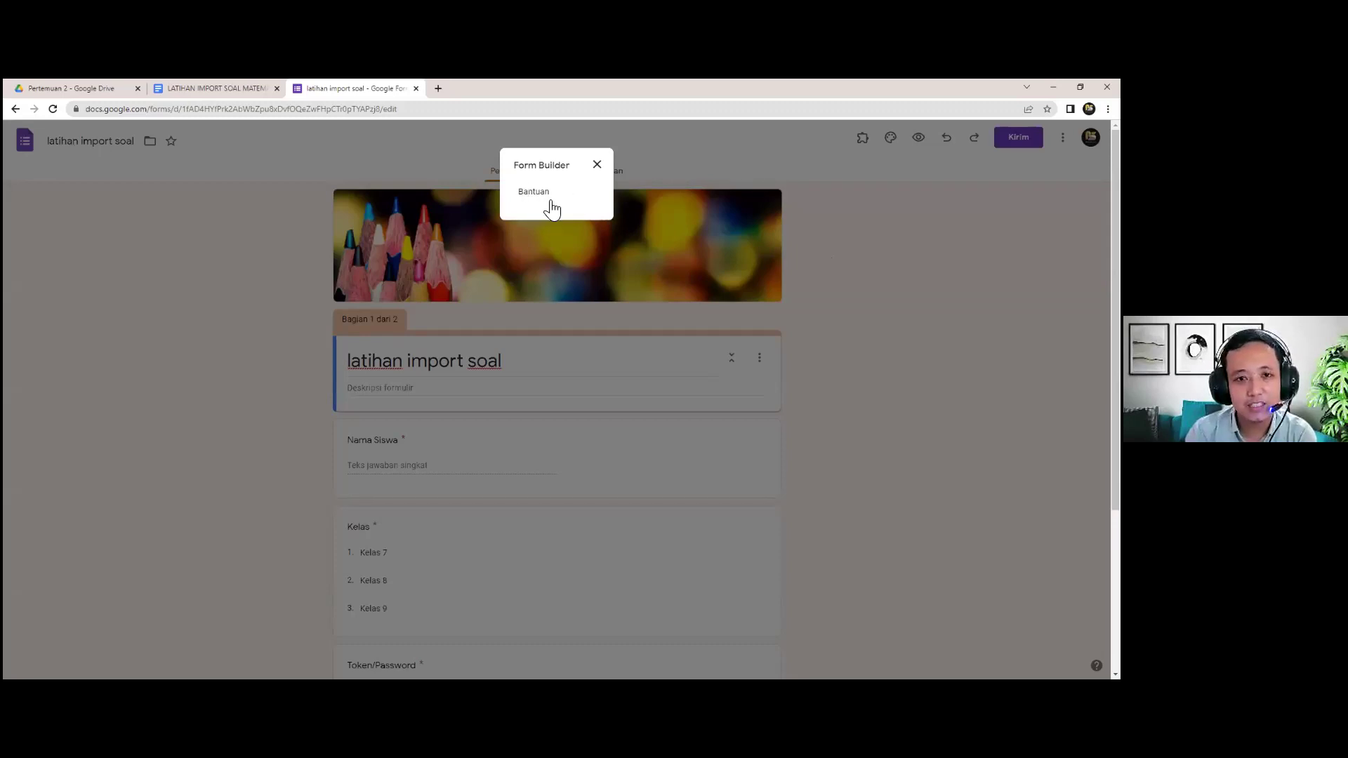
click(56, 110)
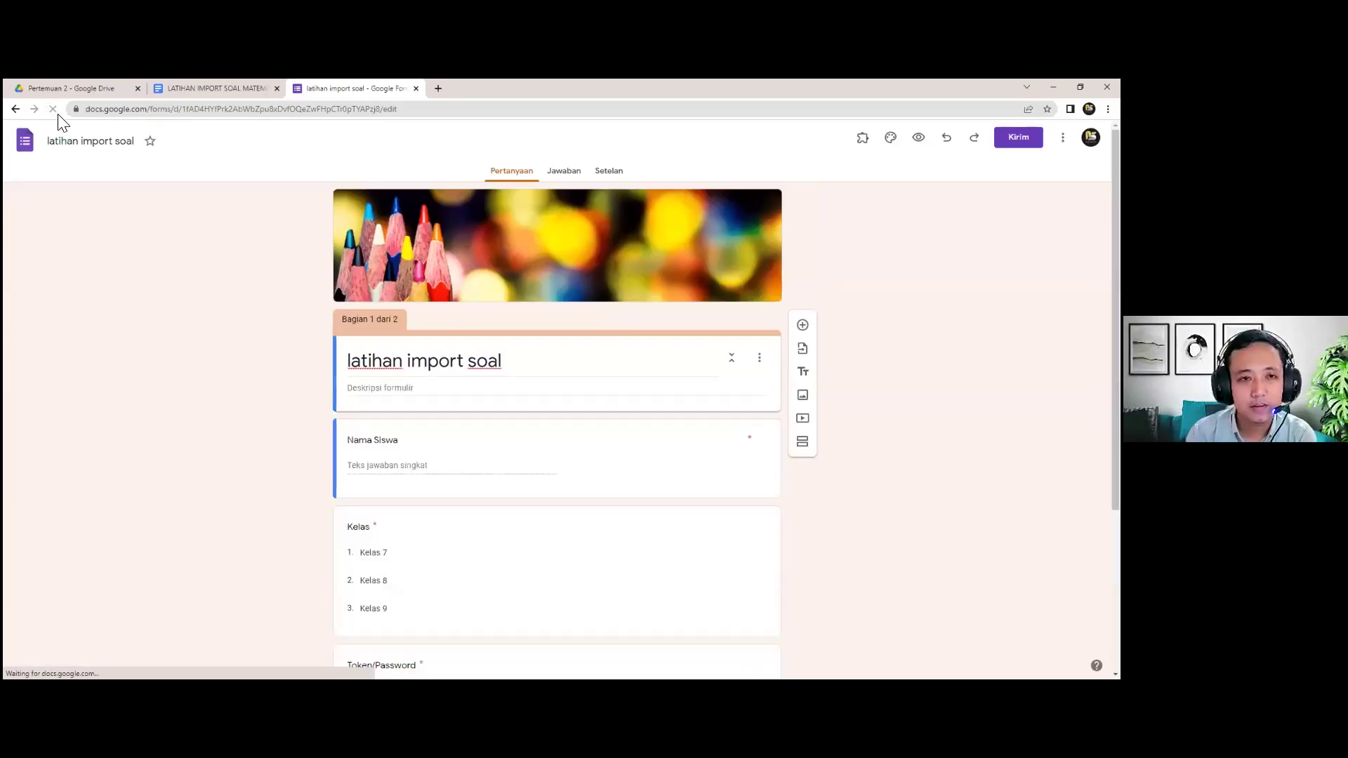
click(863, 139)
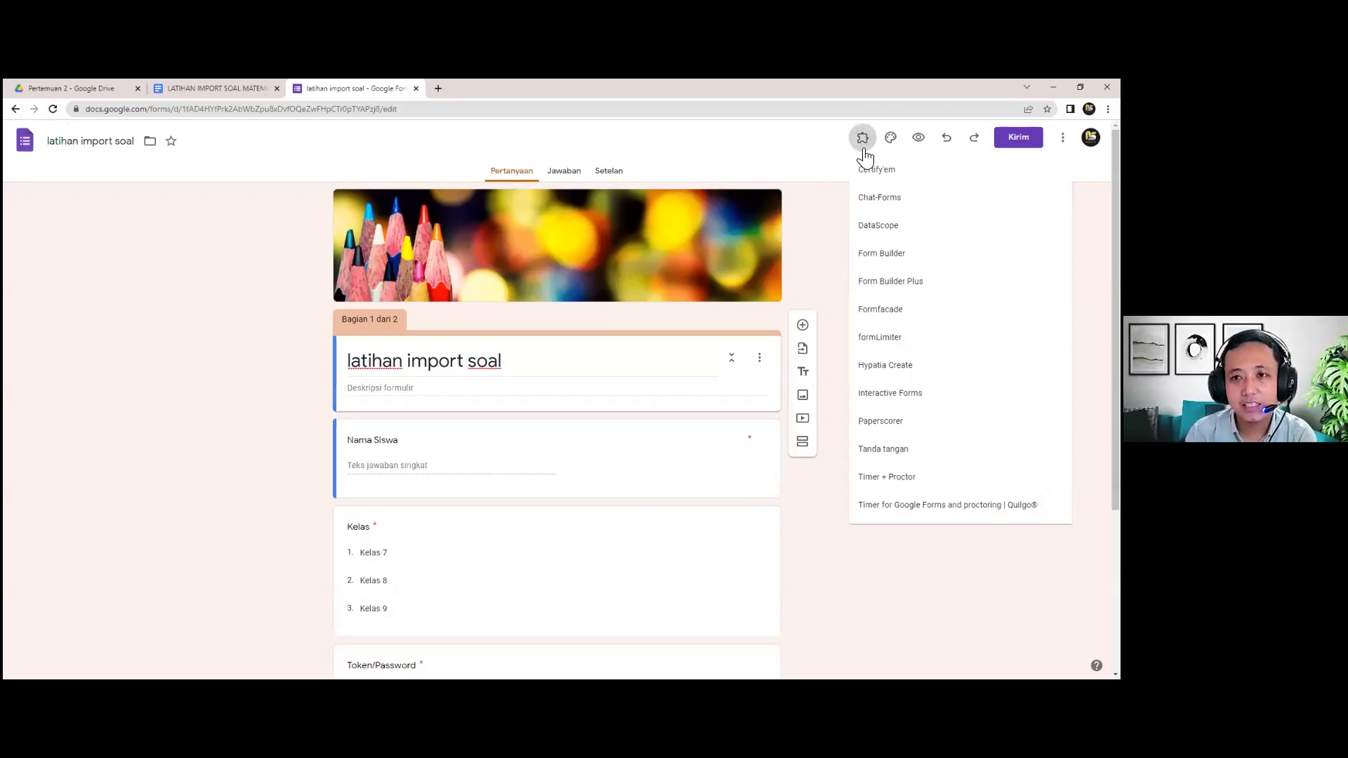
click(870, 253)
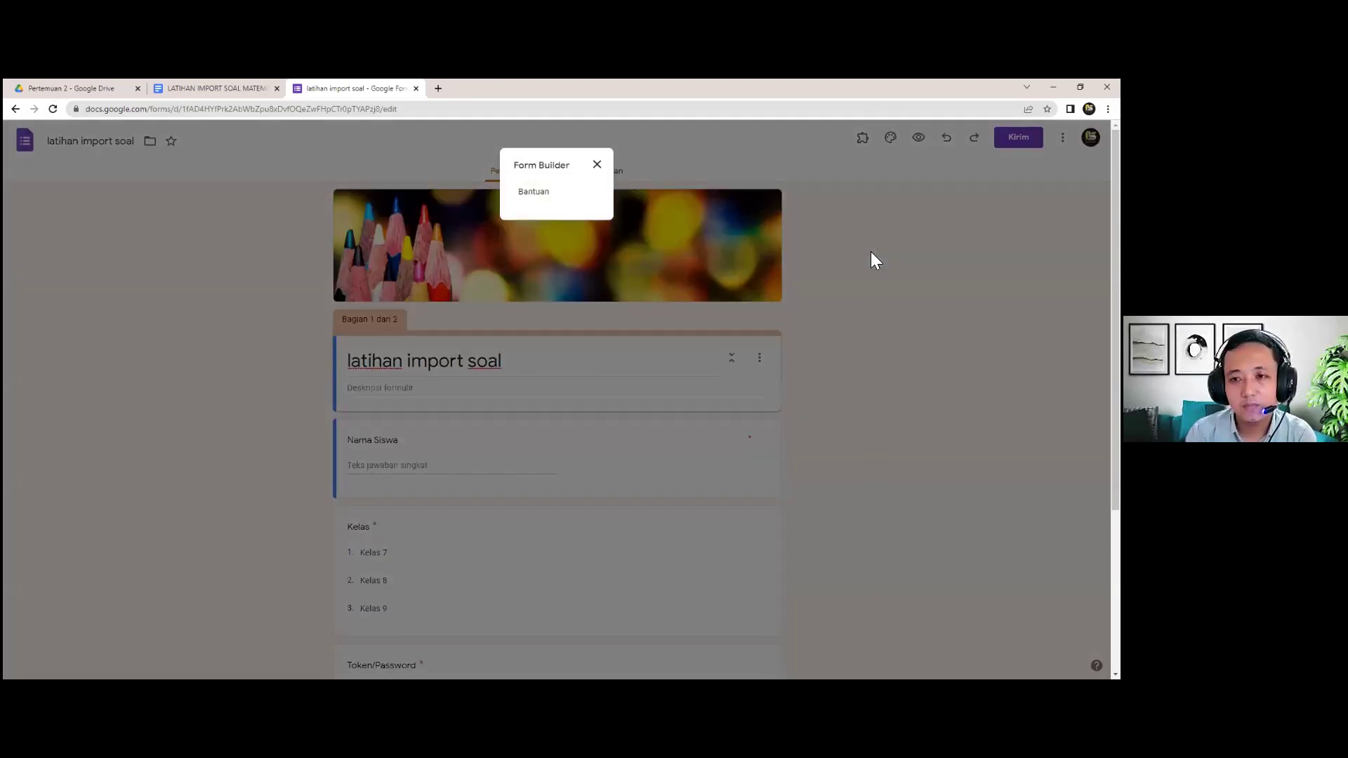
click(597, 166)
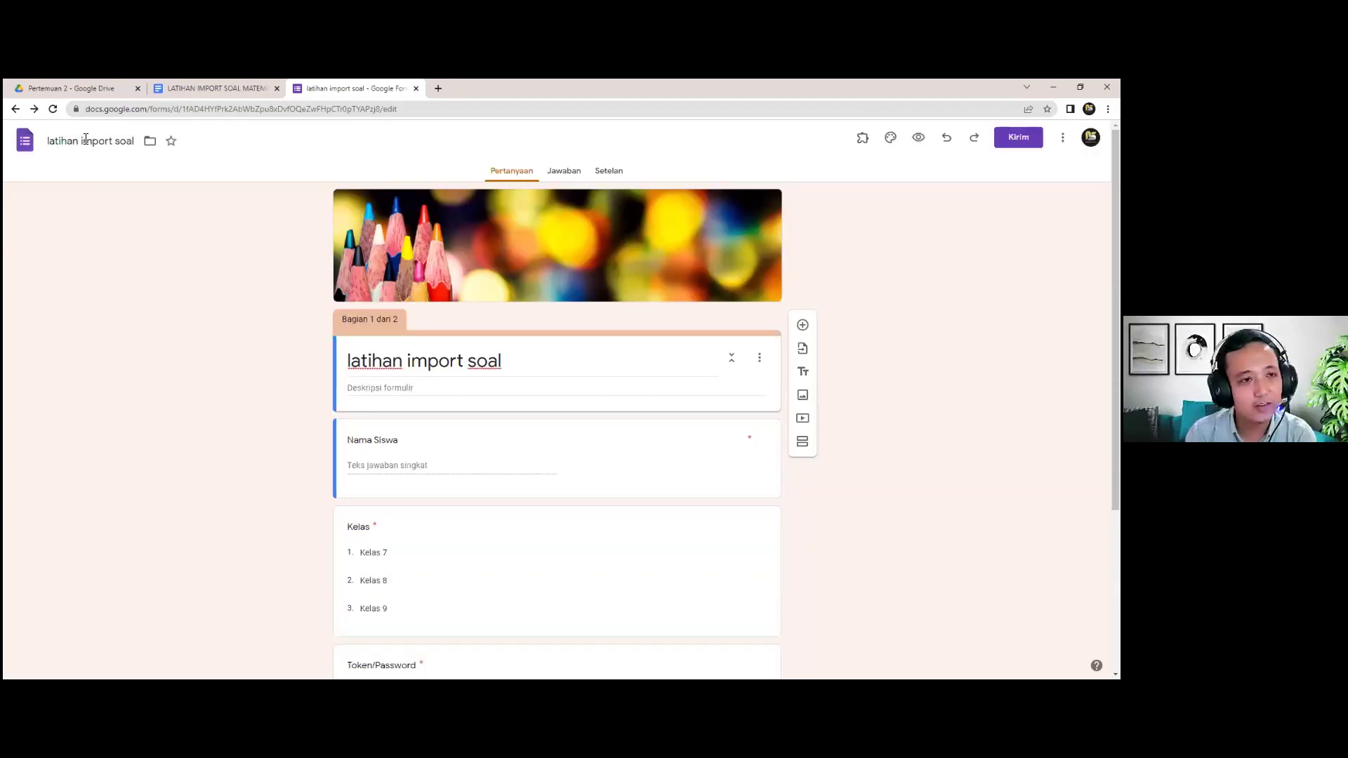
After reloading, start Form Builder and pick Google Docs as the import source.
click(52, 108)
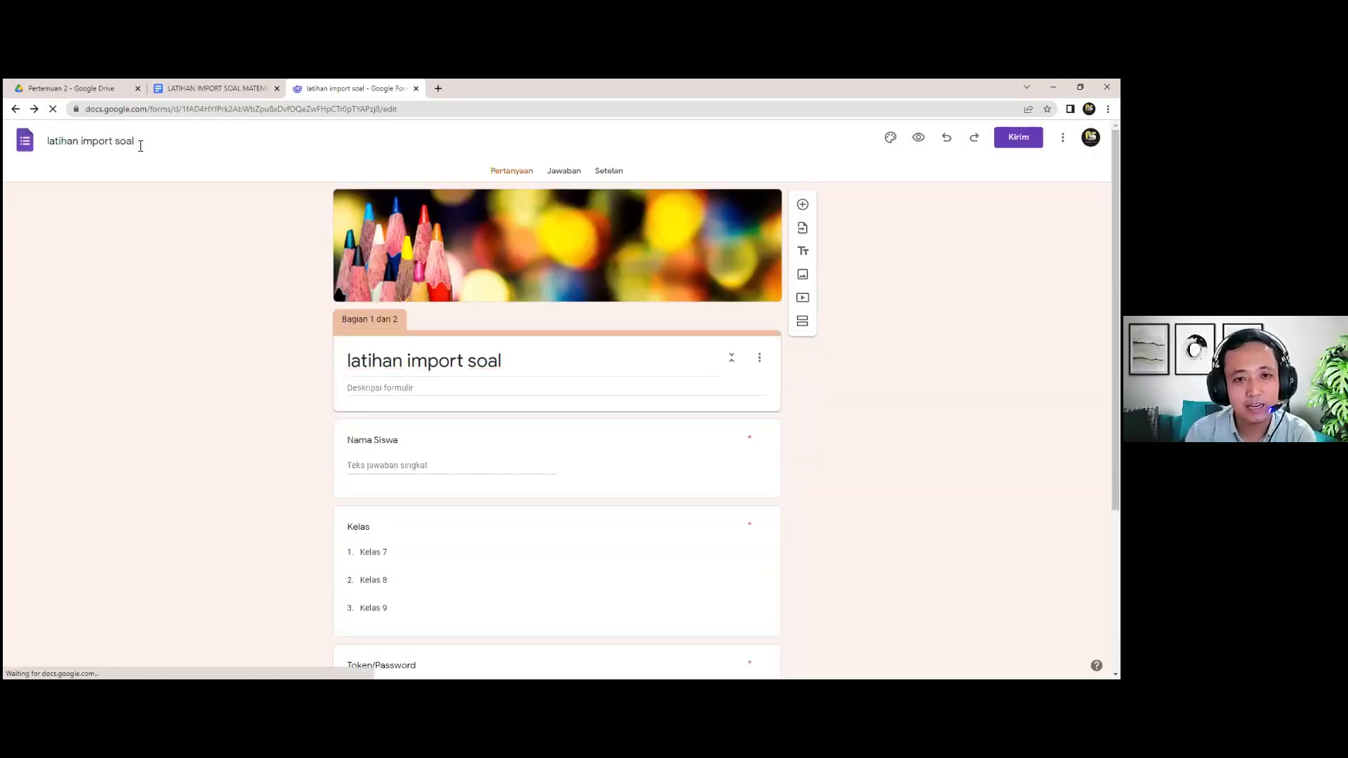
click(860, 141)
click(859, 282)
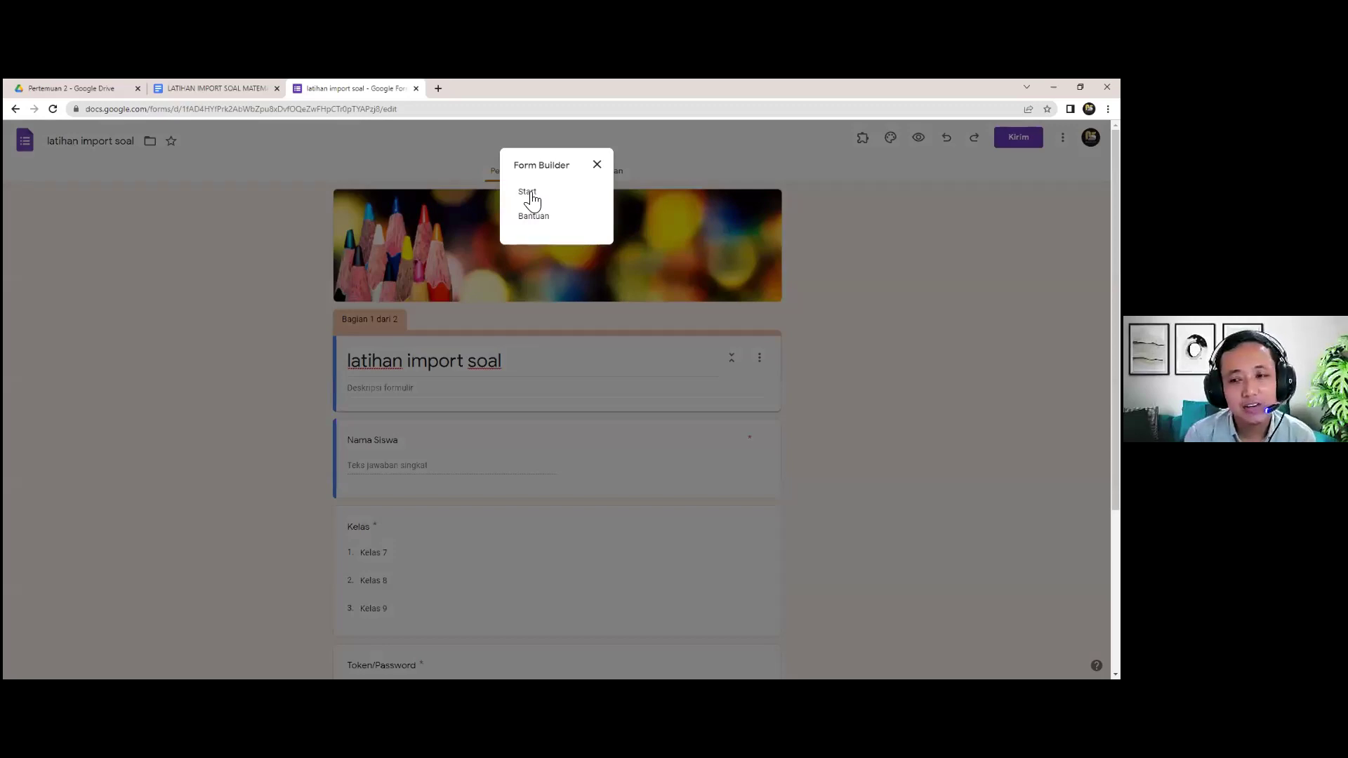
click(532, 195)
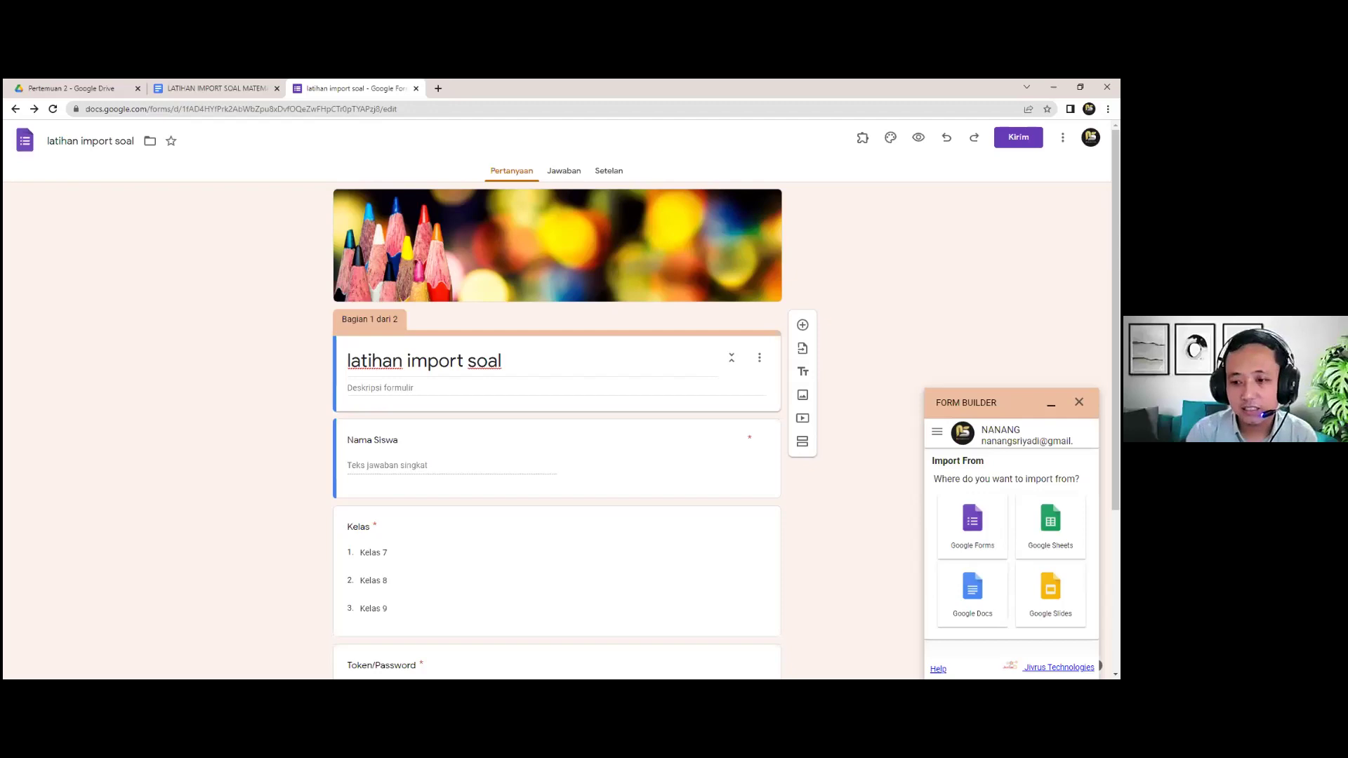
click(972, 593)
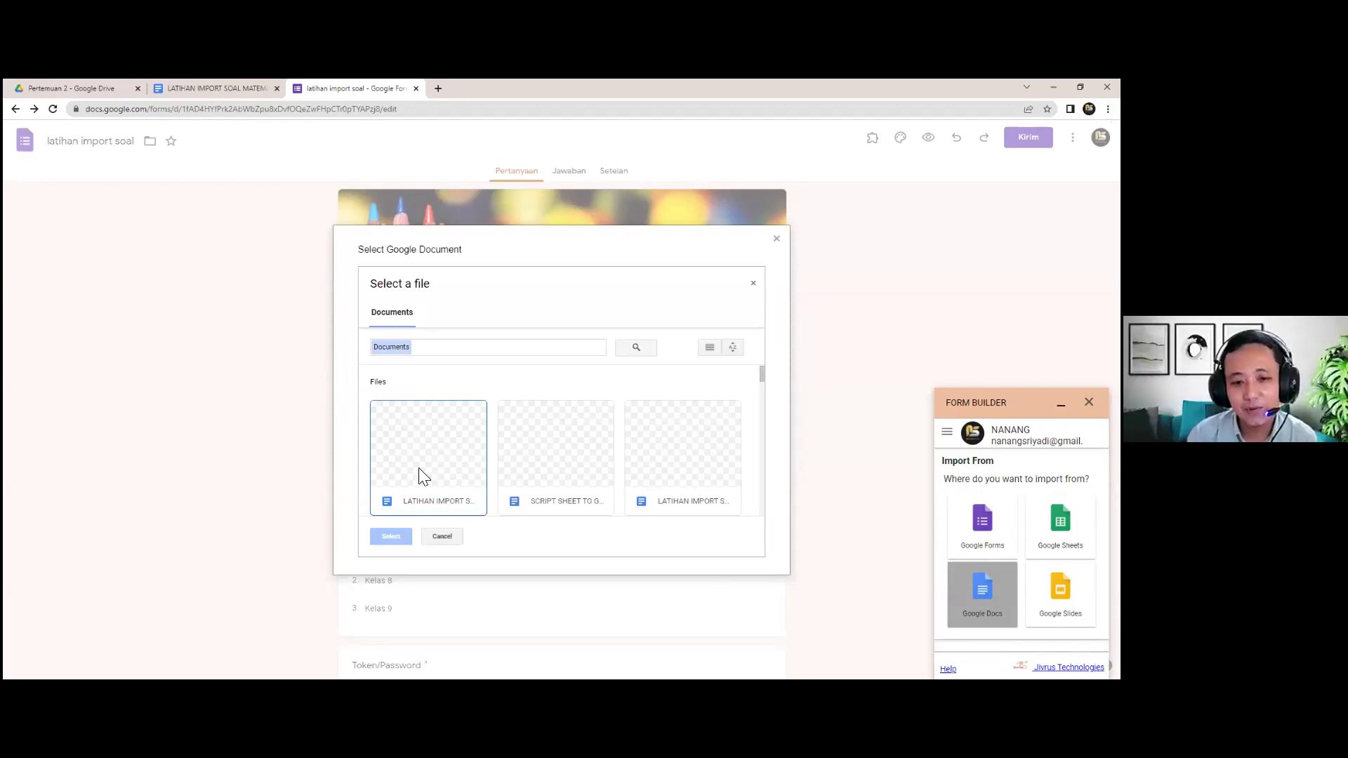
Pick LATIHAN IMPORT SOAL MATEMATIKA in the Select a file picker and confirm it.
scroll(407, 455, down, 1)
scroll(409, 458, down, 2)
scroll(415, 455, up, 2)
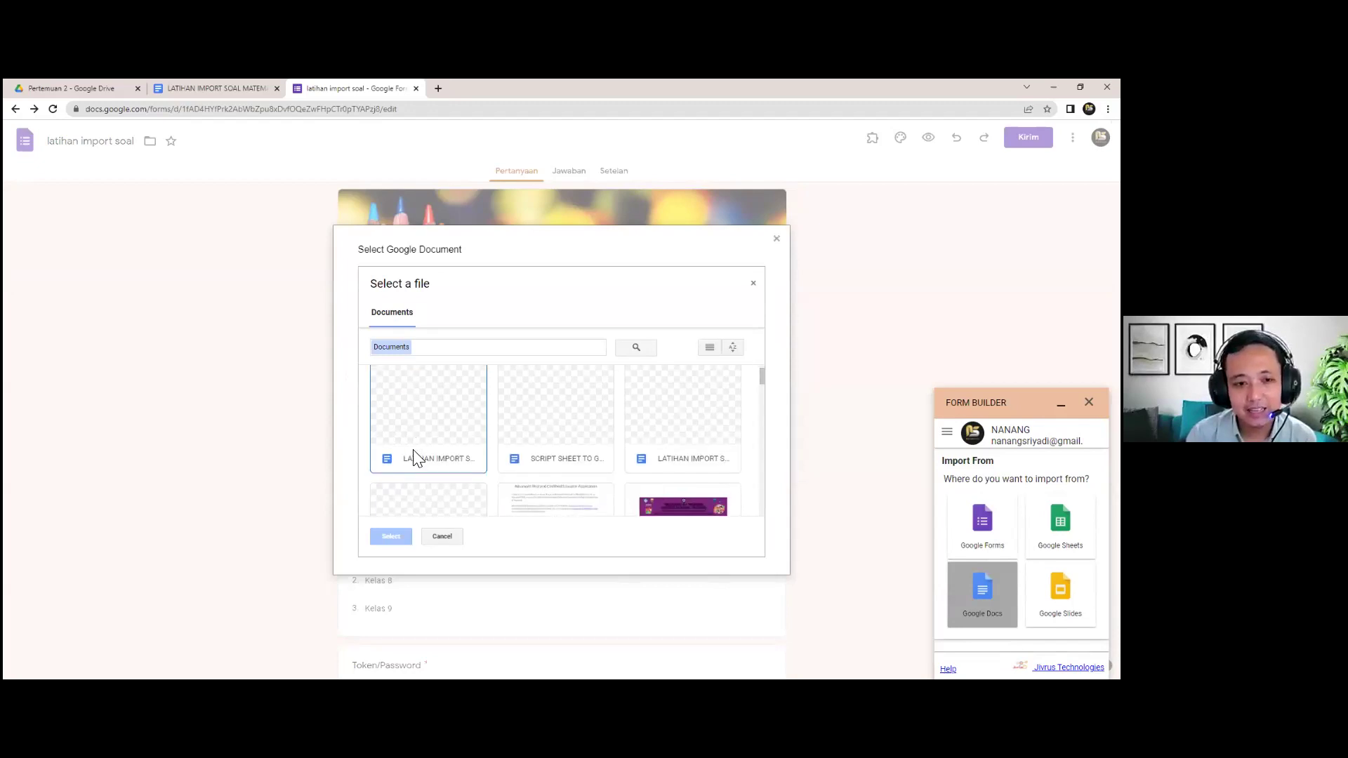
click(415, 453)
scroll(415, 449, down, 2)
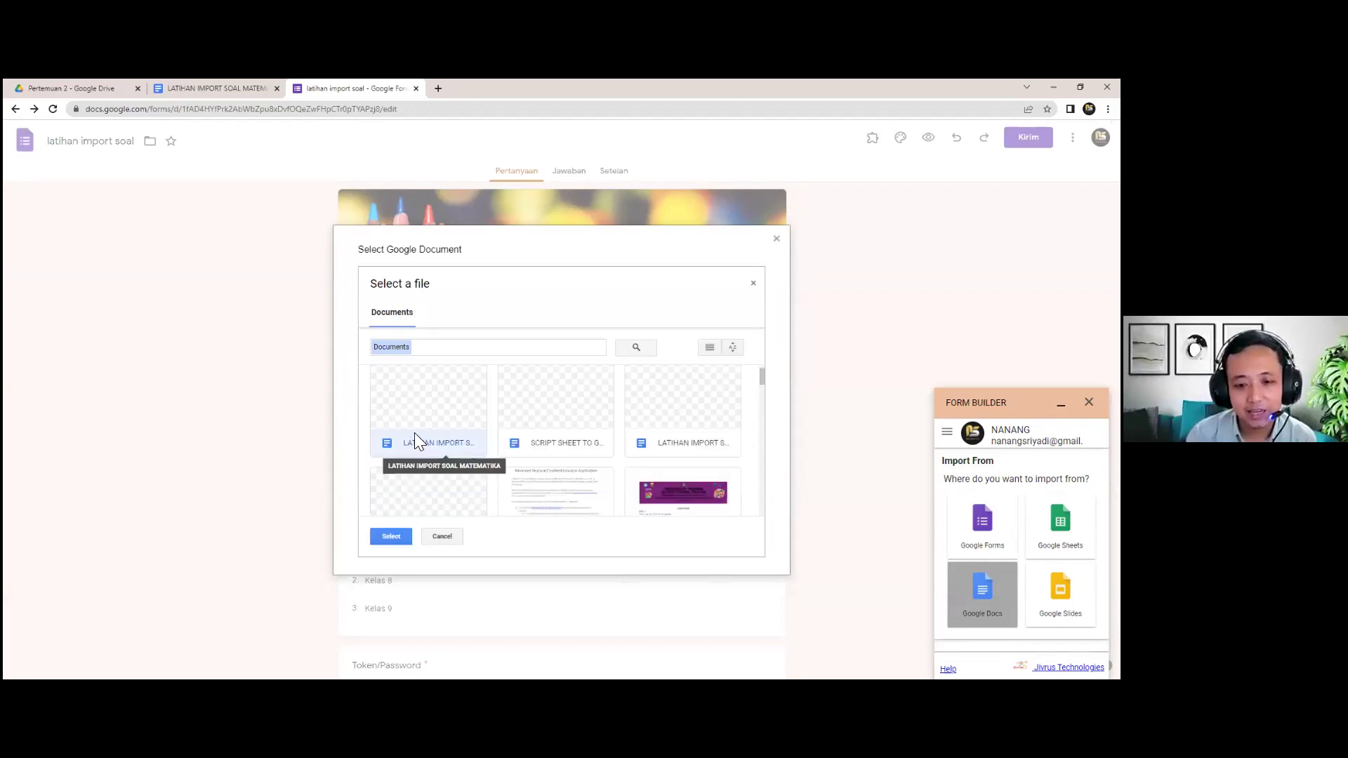
scroll(414, 434, up, 2)
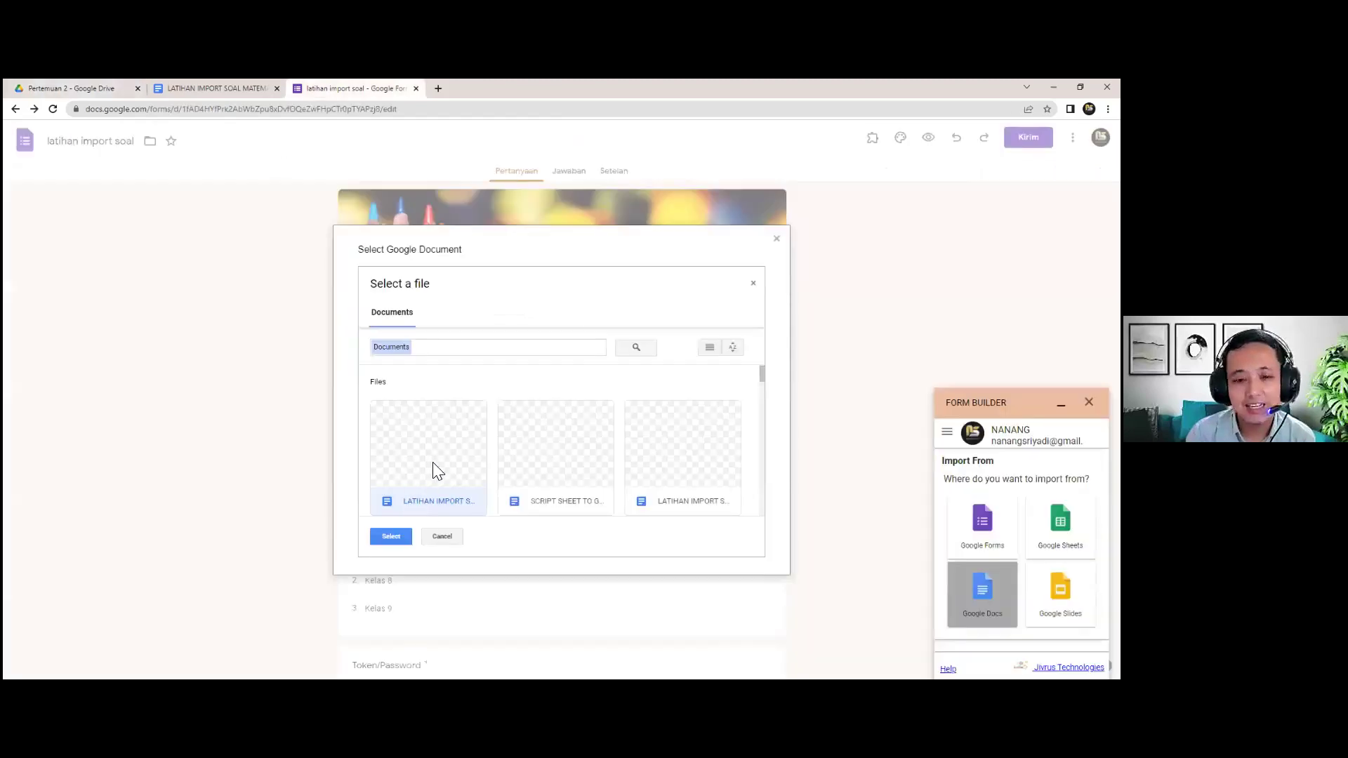
click(397, 536)
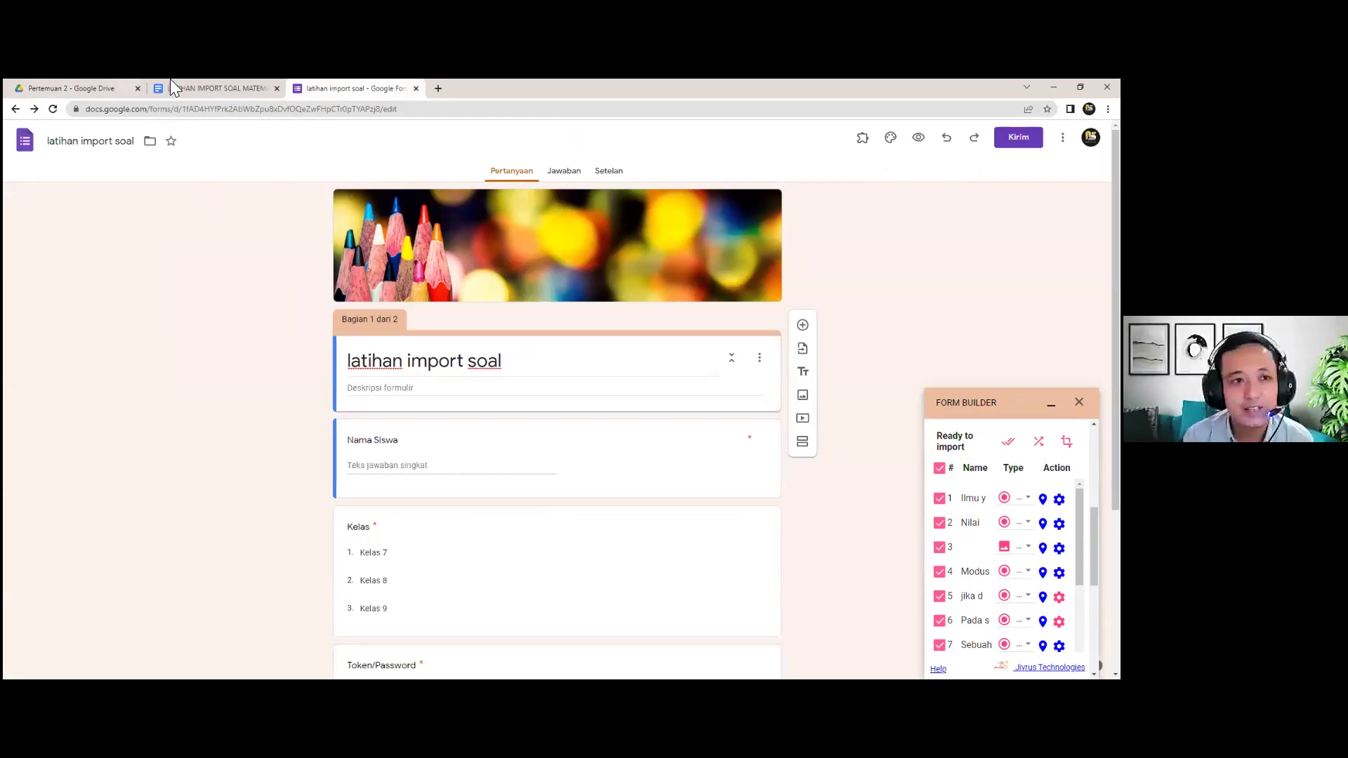
click(211, 88)
click(399, 287)
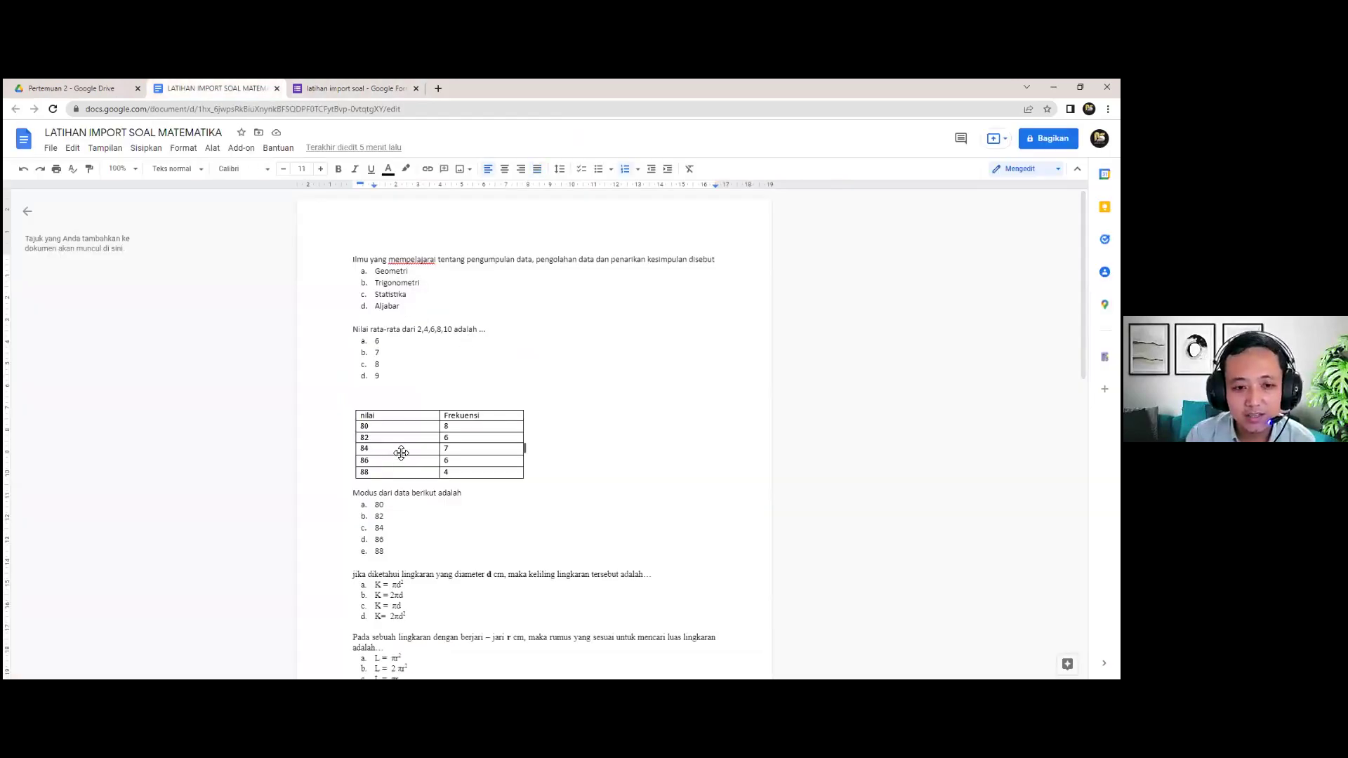
click(335, 82)
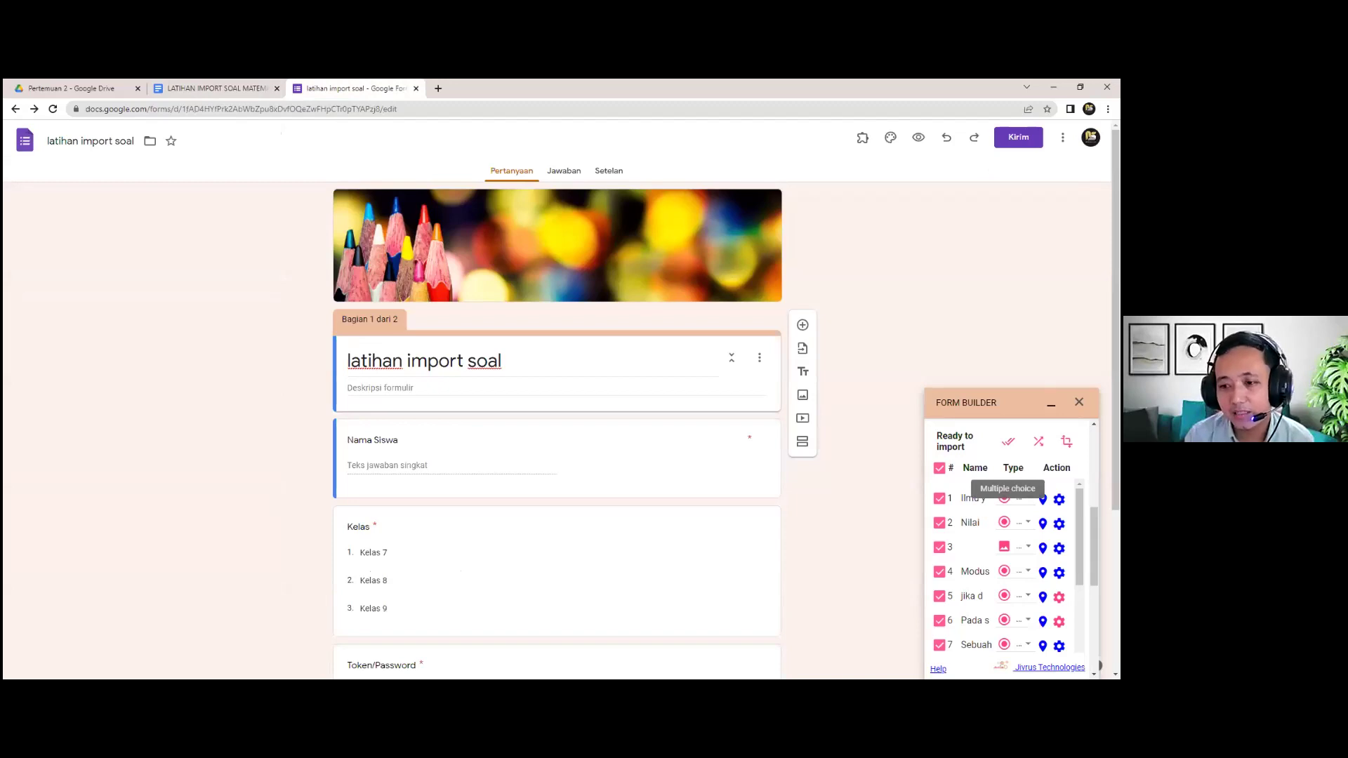
click(177, 89)
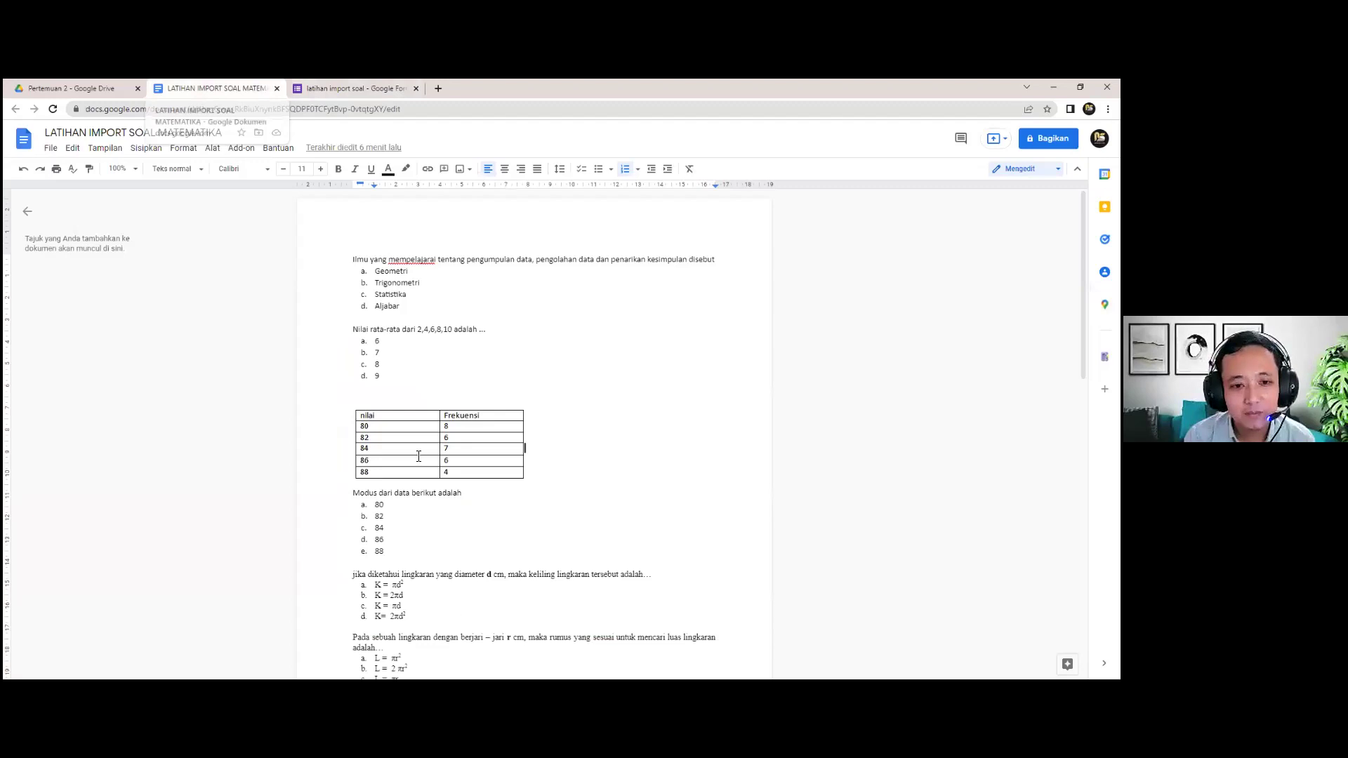
click(545, 533)
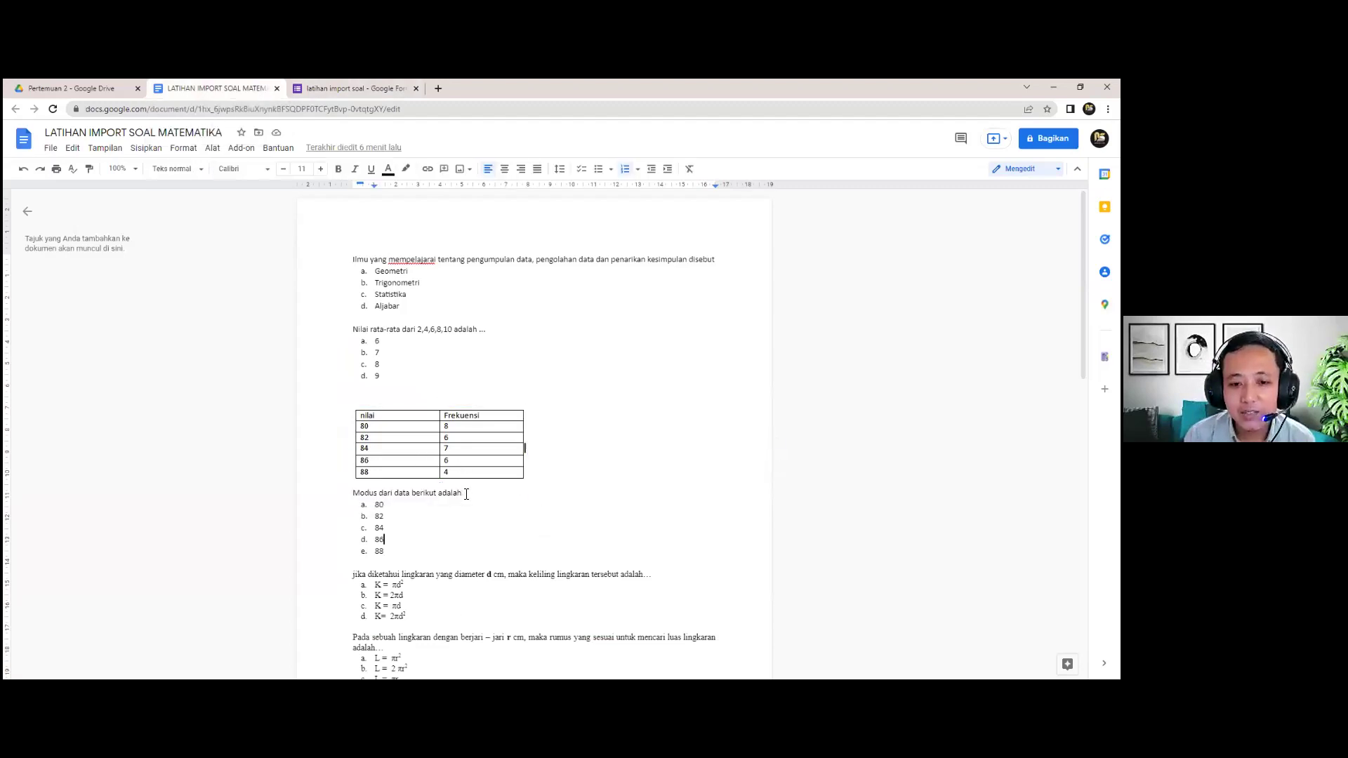
click(423, 451)
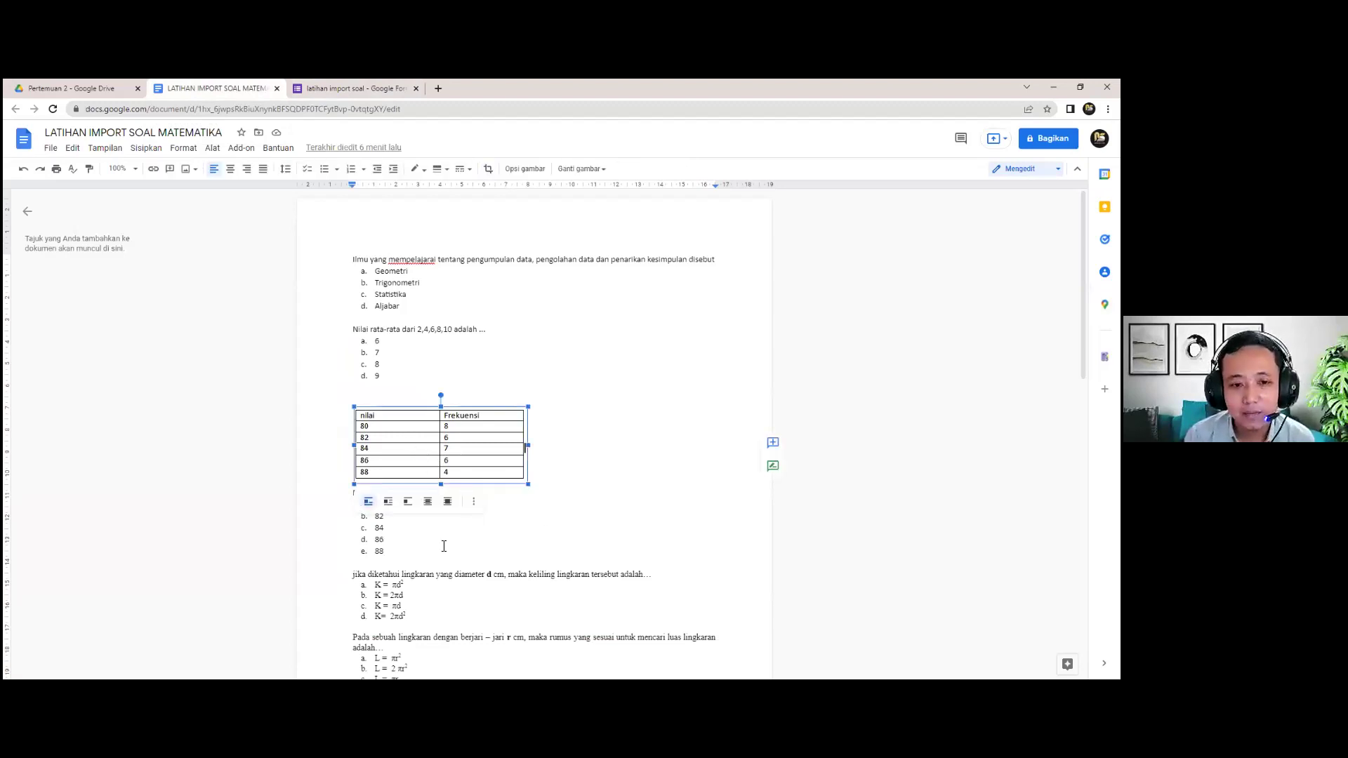
click(540, 511)
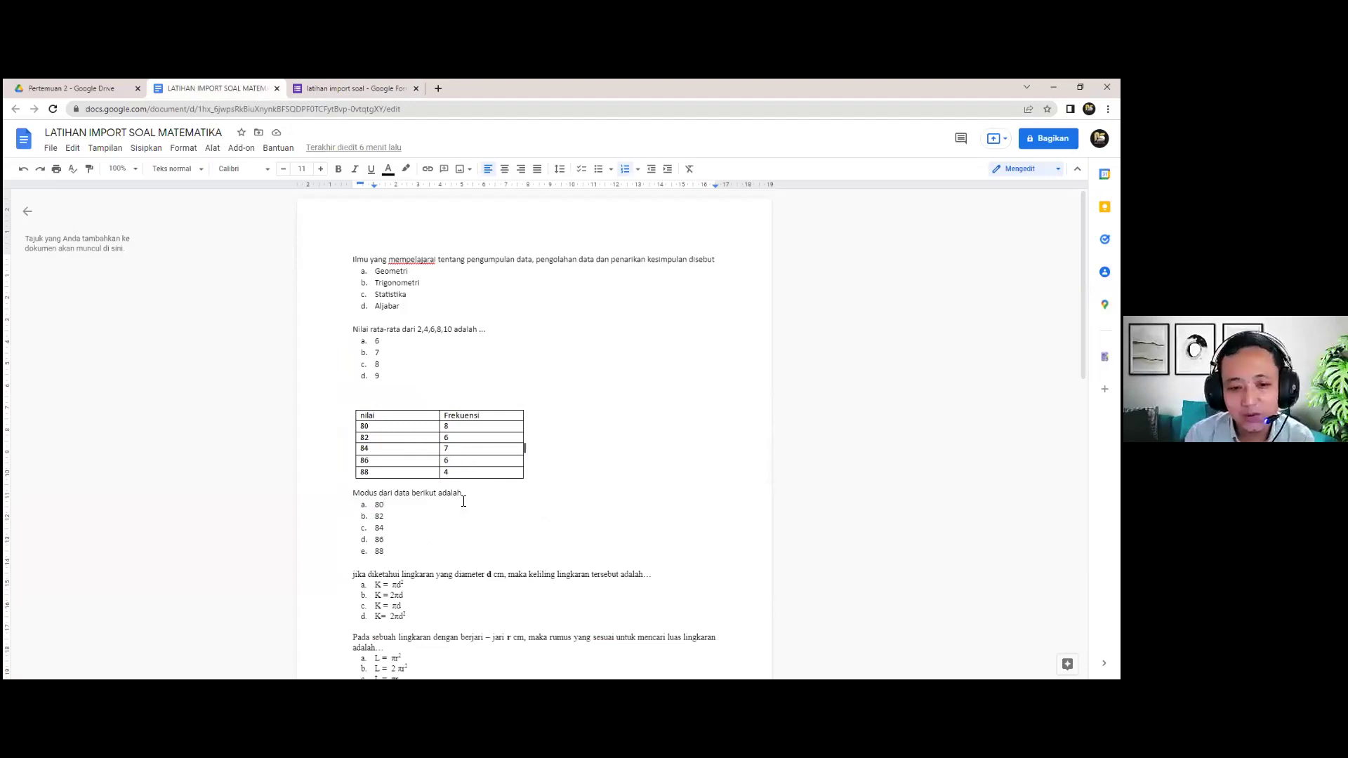
click(332, 84)
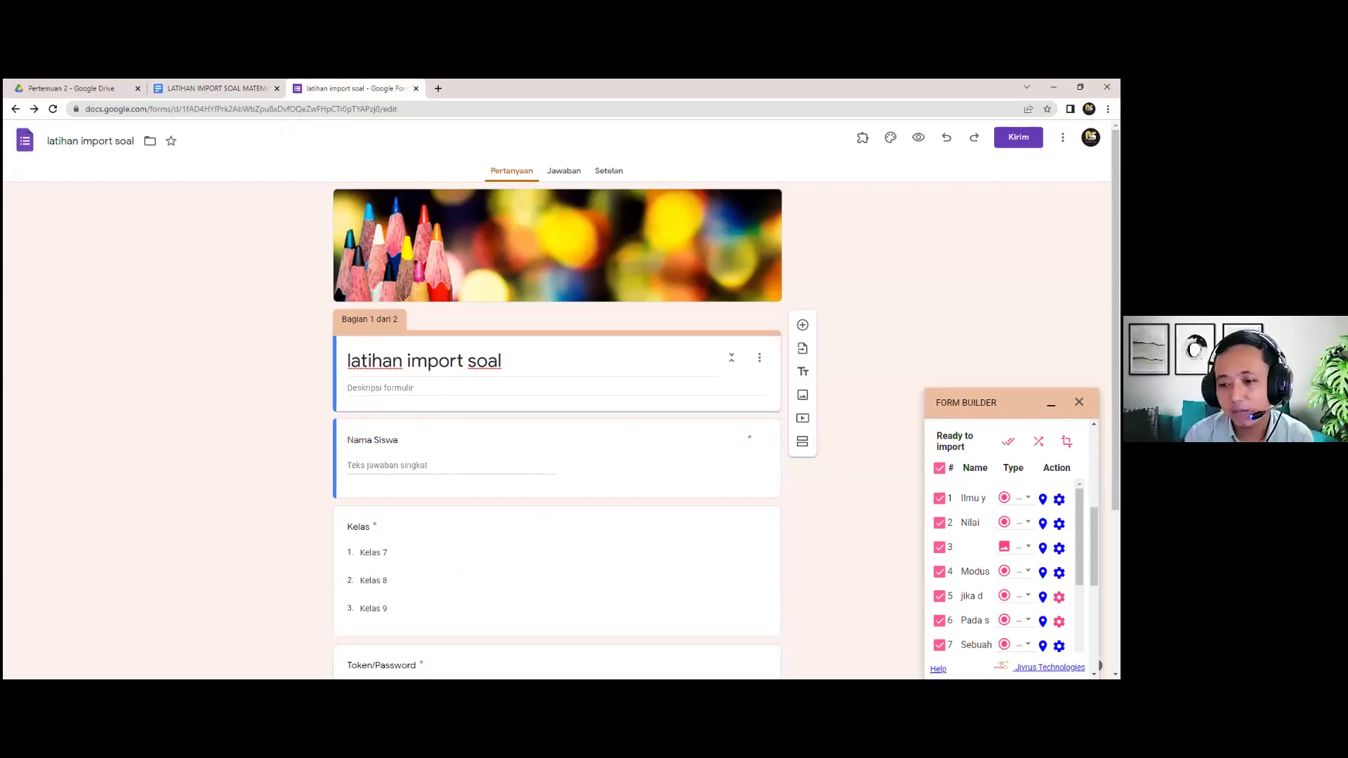
Review the import list and compare it with the document's last two questions in Docs.
scroll(1004, 568, down, 3)
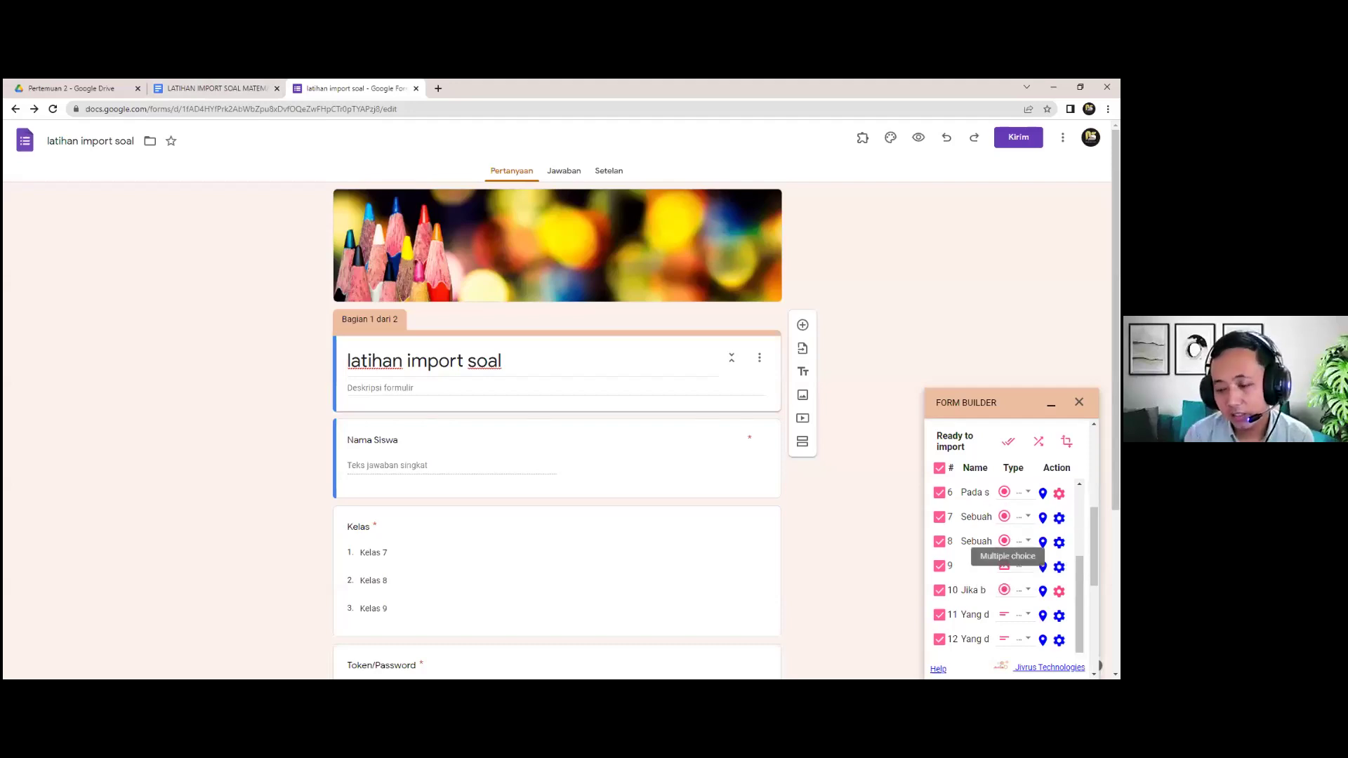
scroll(1004, 590, up, 5)
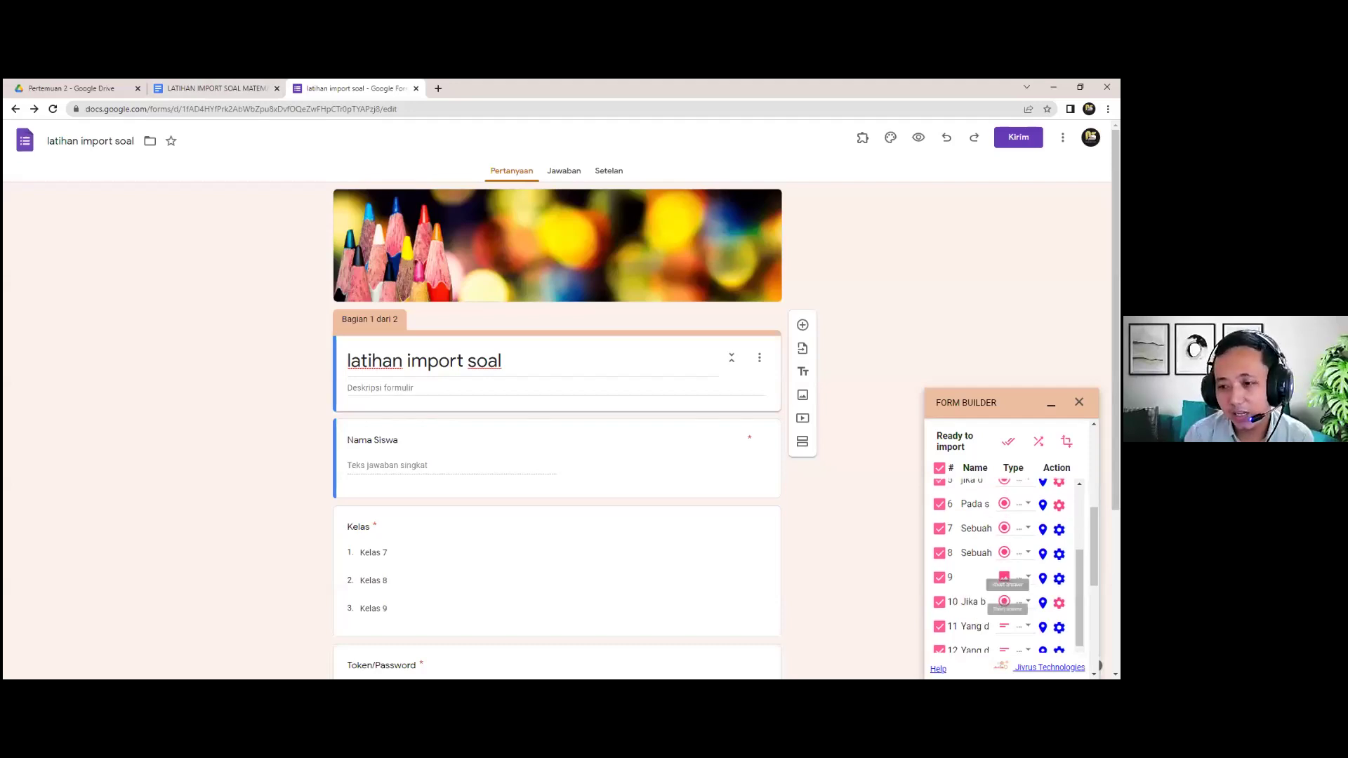
scroll(1004, 590, up, 3)
scroll(1004, 589, down, 8)
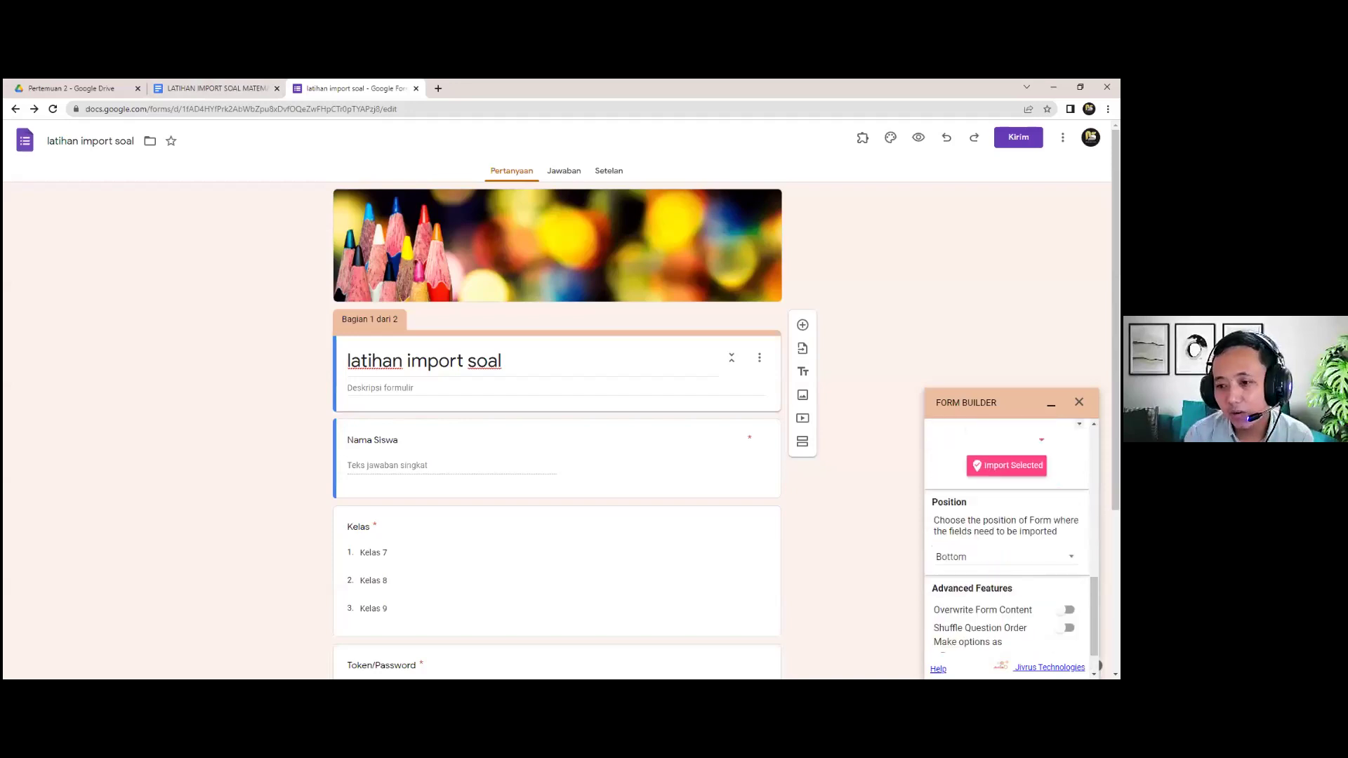
scroll(1003, 589, up, 5)
scroll(1005, 532, down, 1)
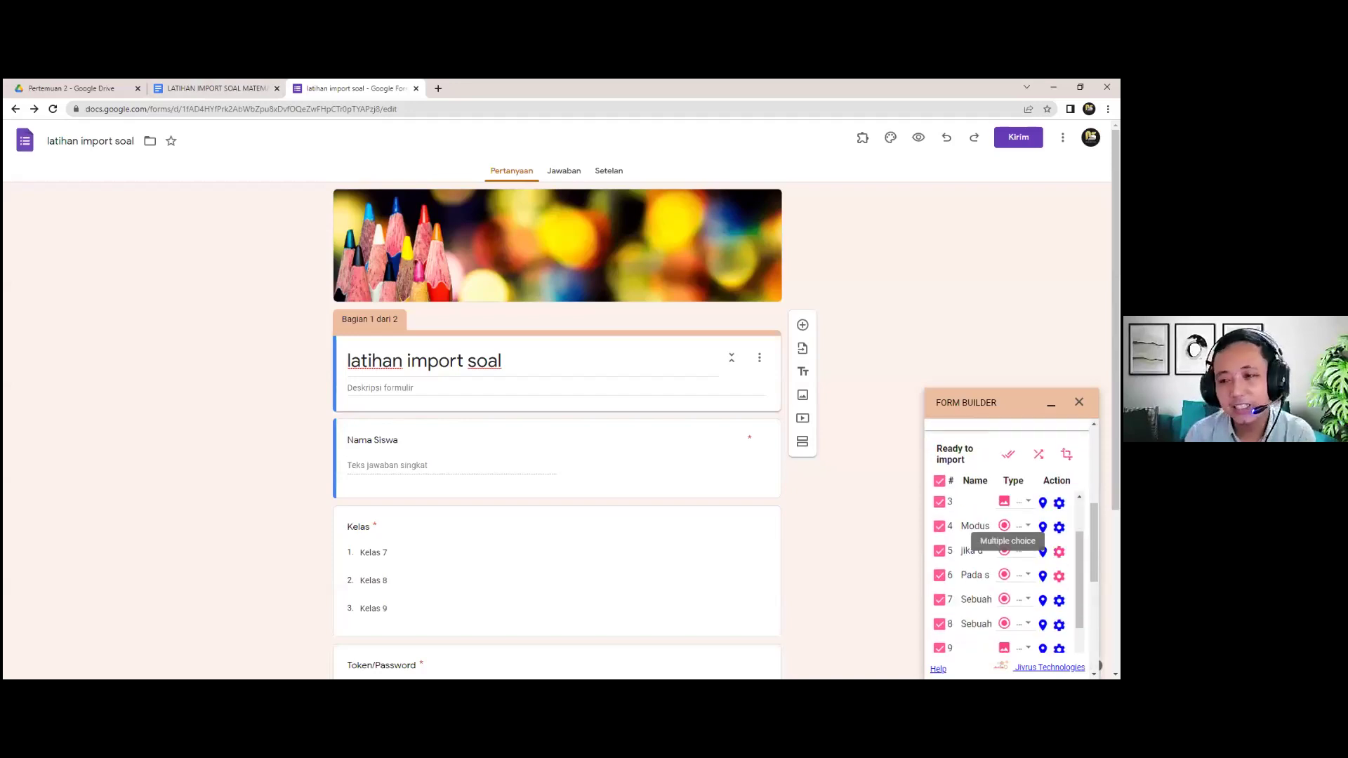
scroll(1042, 502, down, 1)
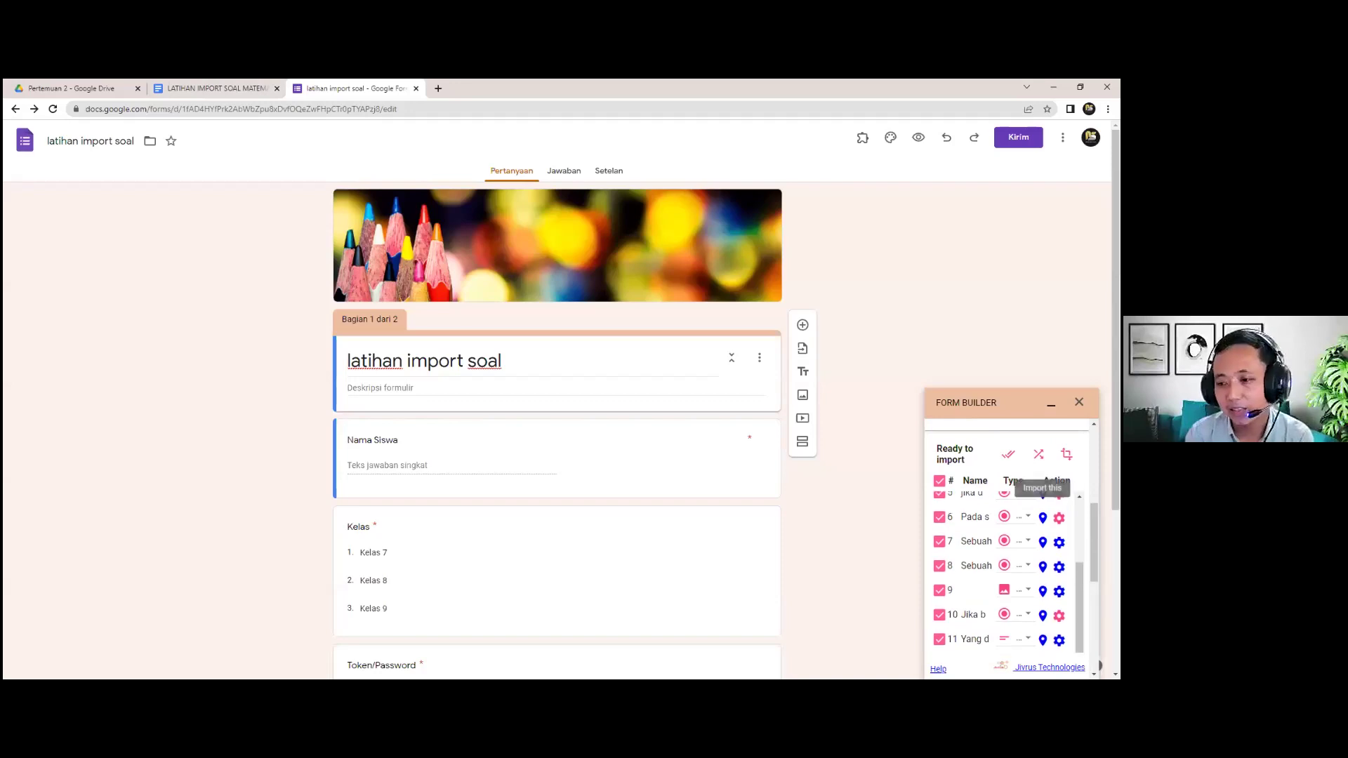
scroll(1043, 502, down, 4)
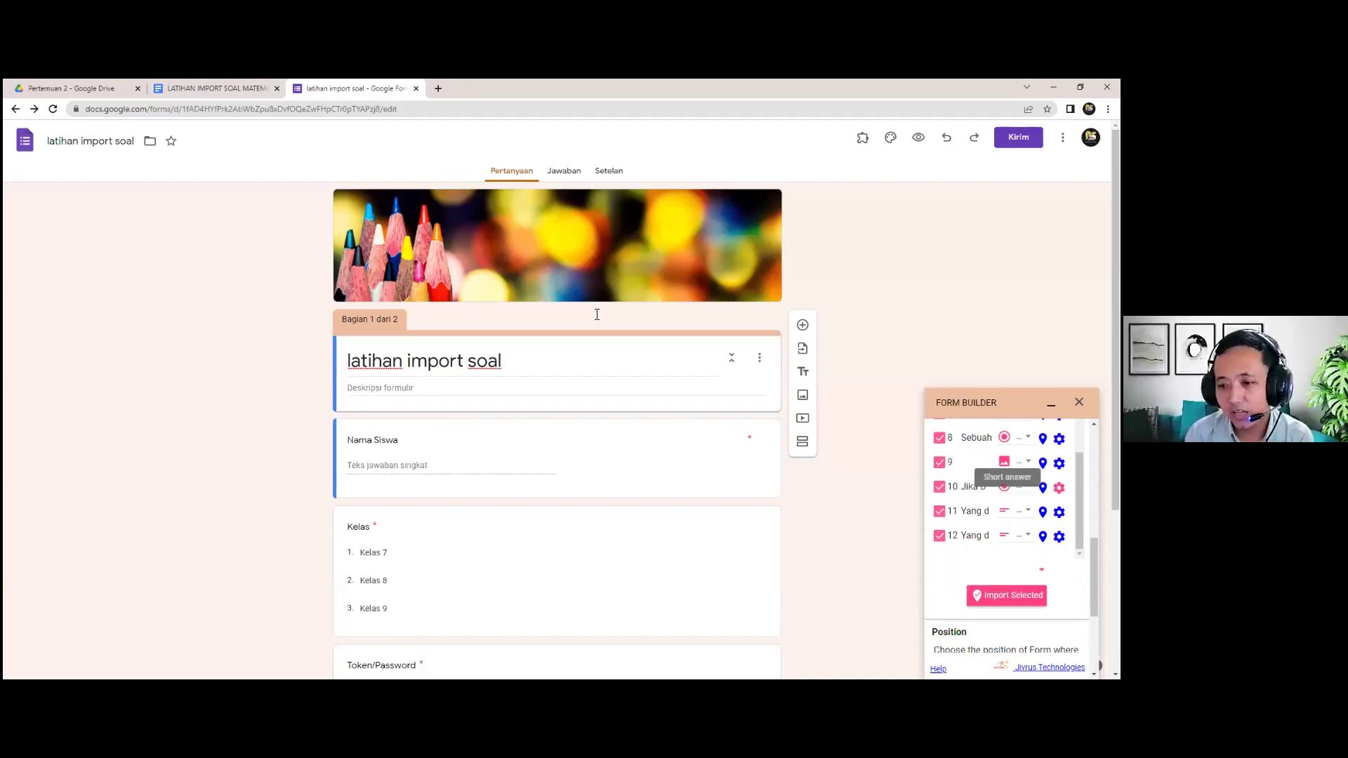
click(234, 85)
scroll(534, 456, down, 15)
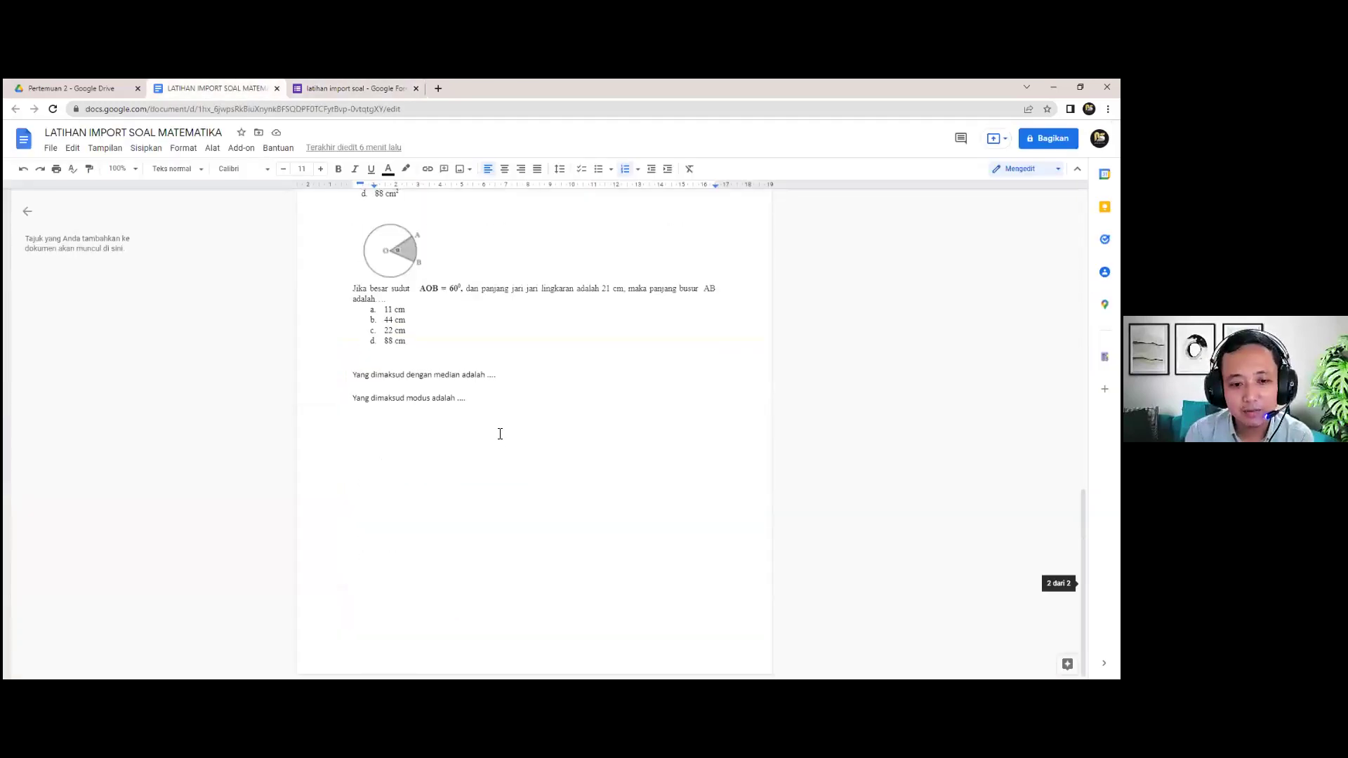
drag(499, 434, 397, 363)
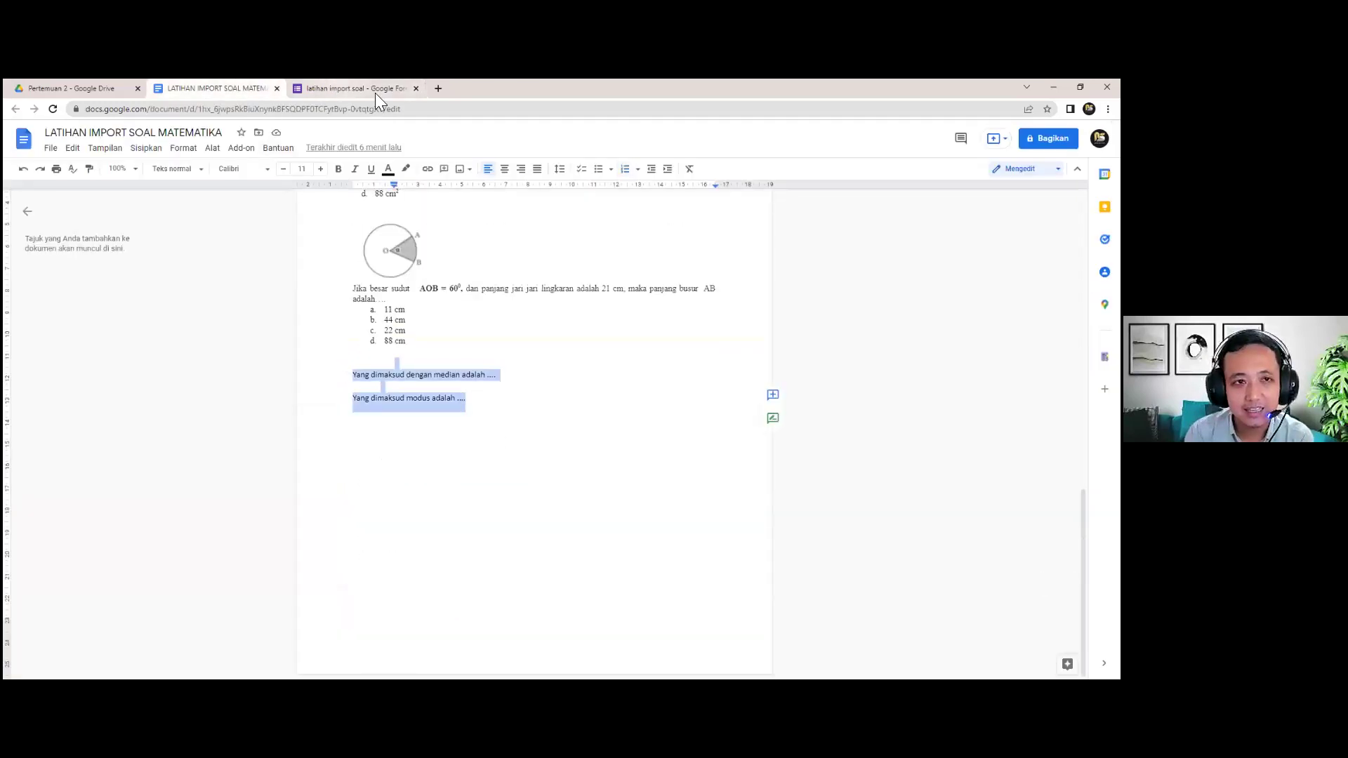
Back in the form, set item 11's type to Short answer.
click(375, 90)
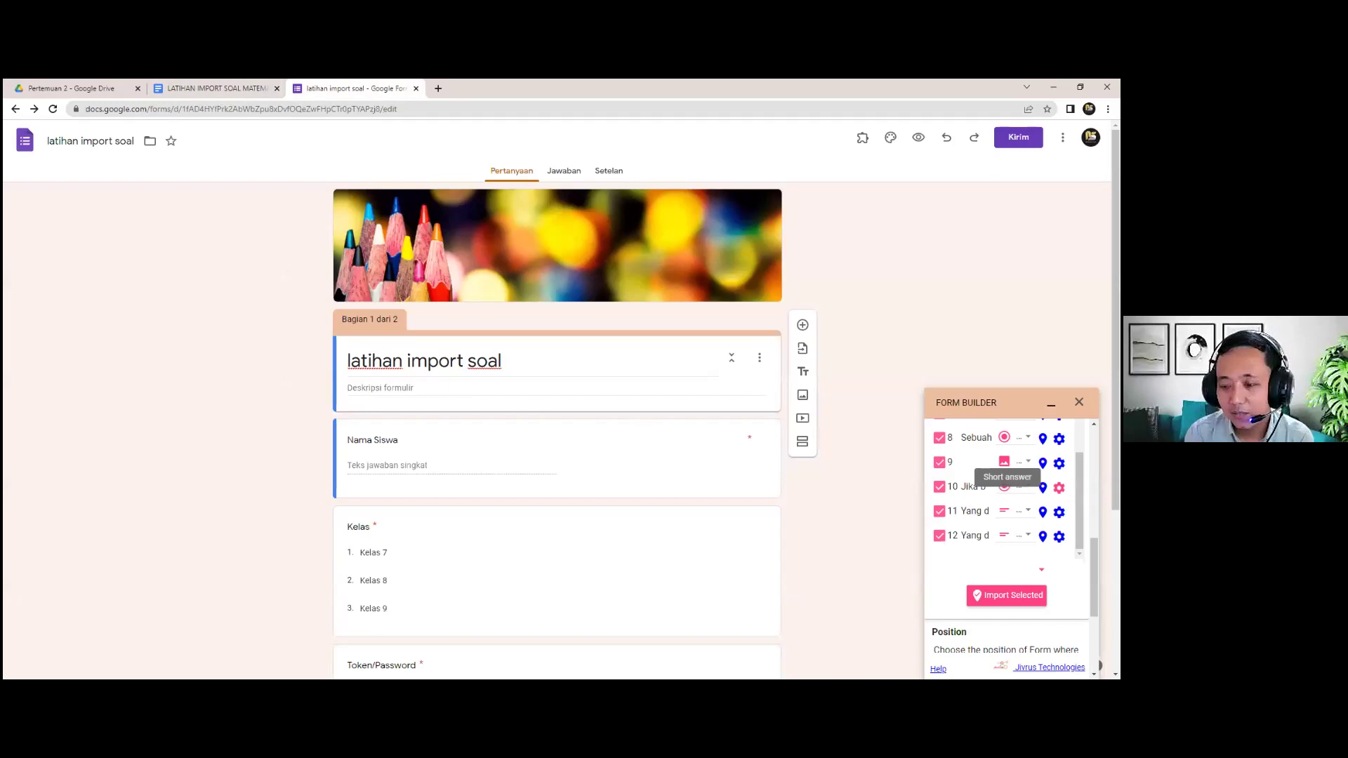
click(1016, 511)
click(1008, 508)
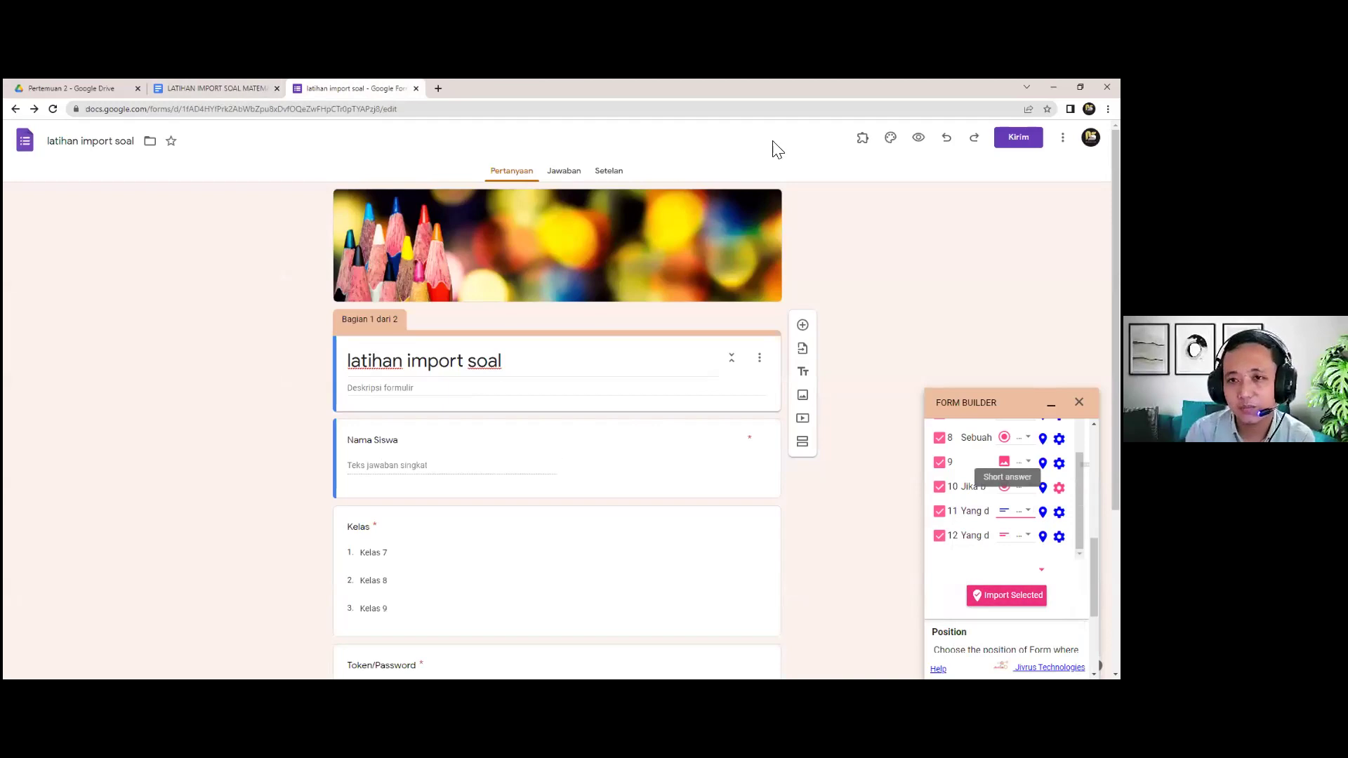
Run Import Selected and scroll through the new Soal section's imported questions.
click(1006, 595)
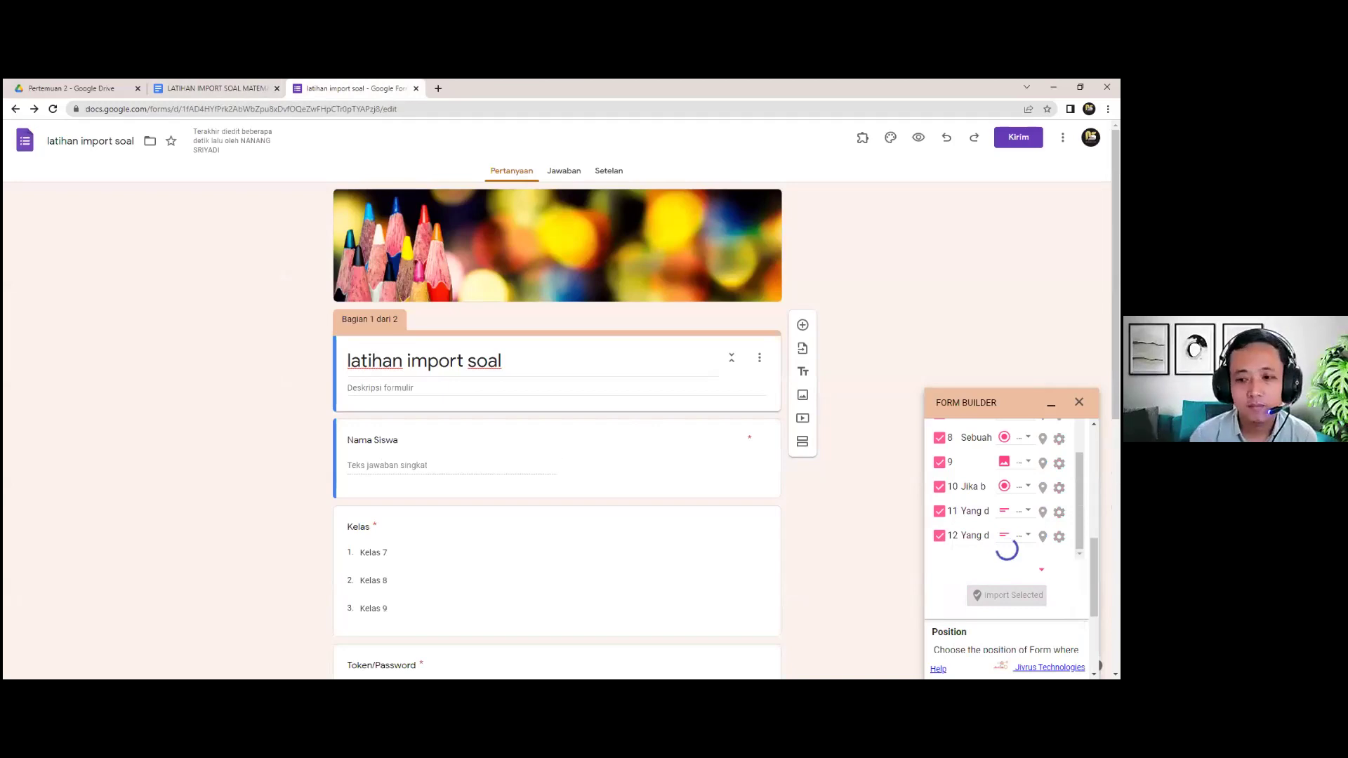
scroll(615, 405, down, 5)
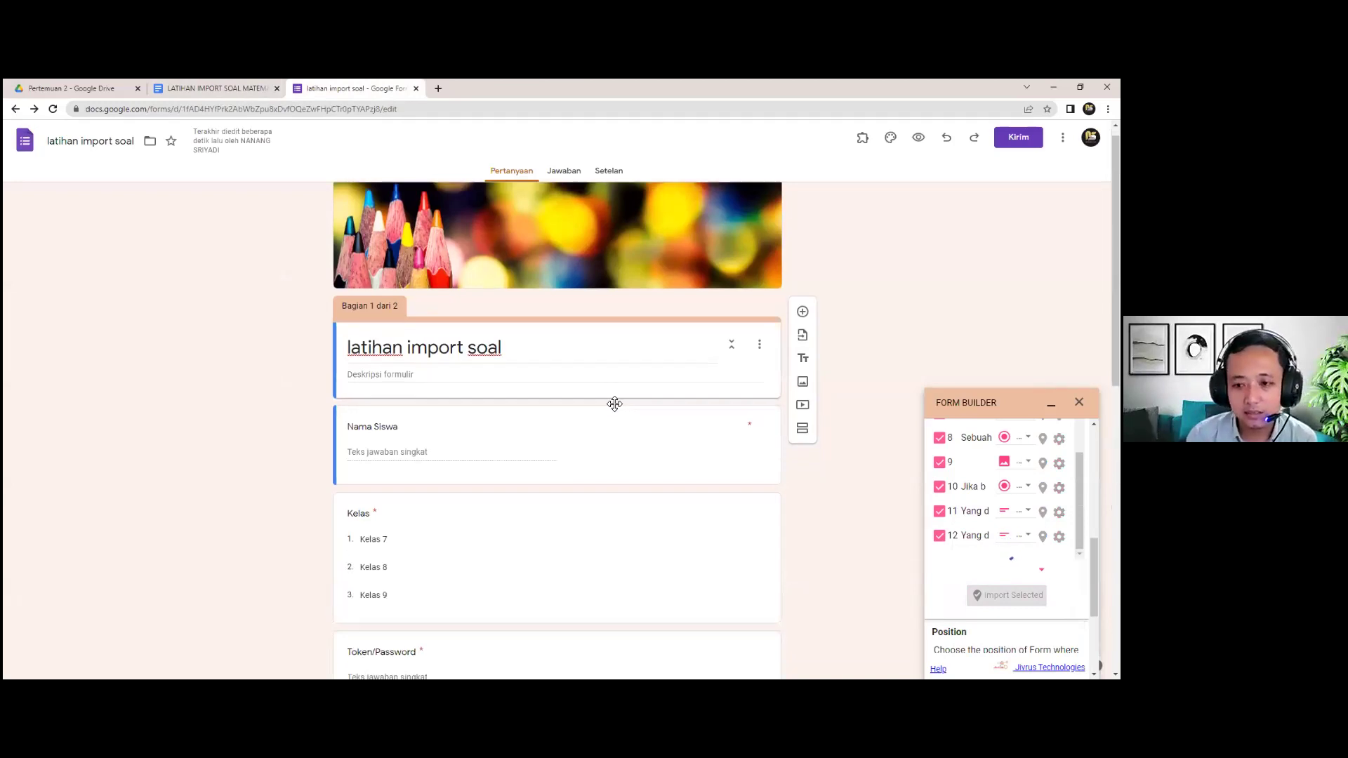
scroll(615, 407, down, 4)
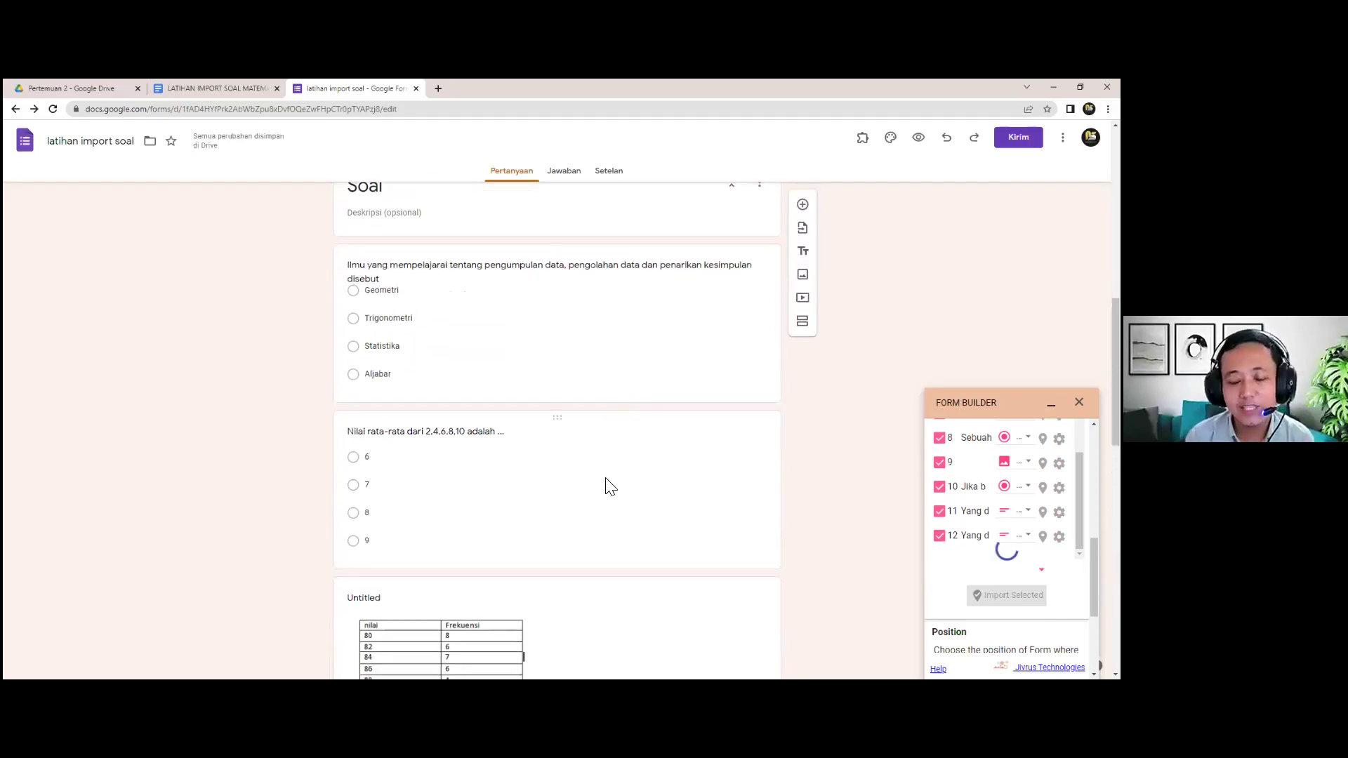
scroll(605, 485, down, 10)
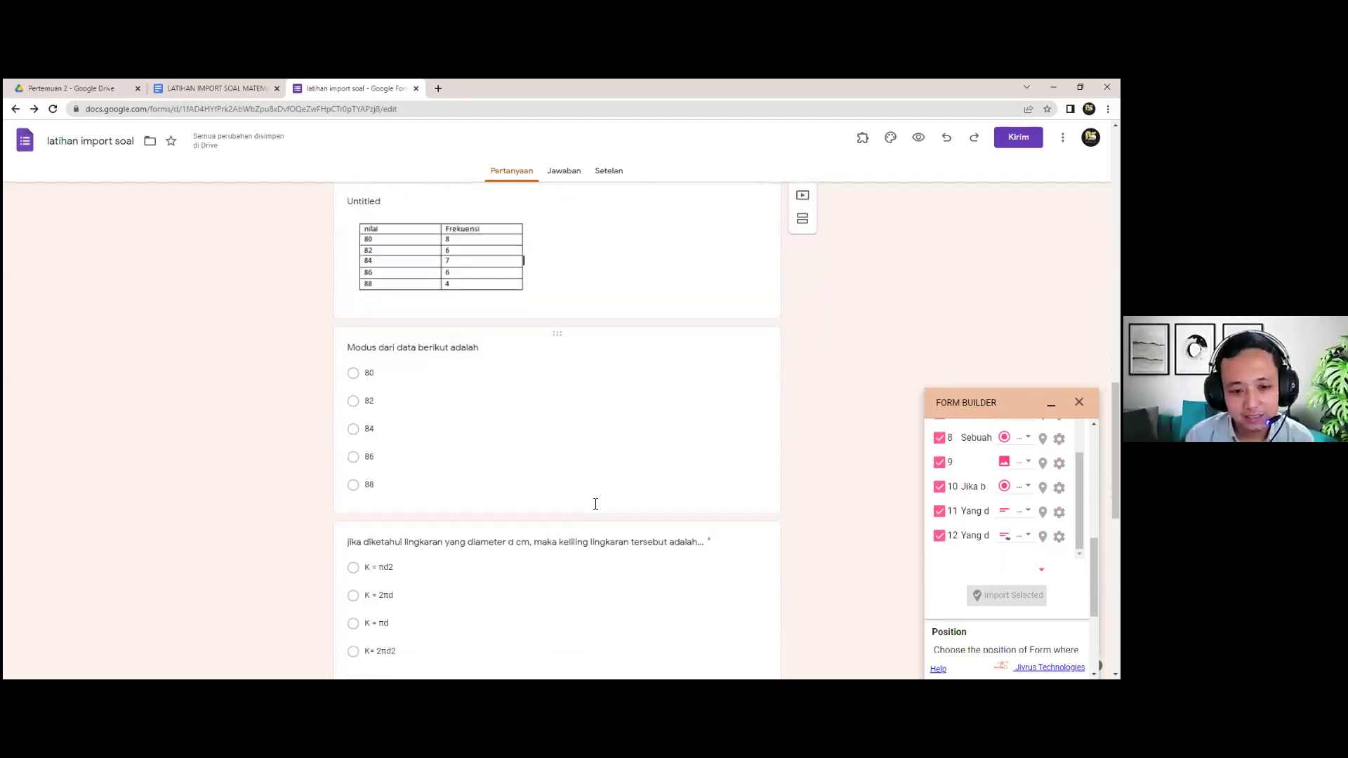
scroll(592, 508, down, 8)
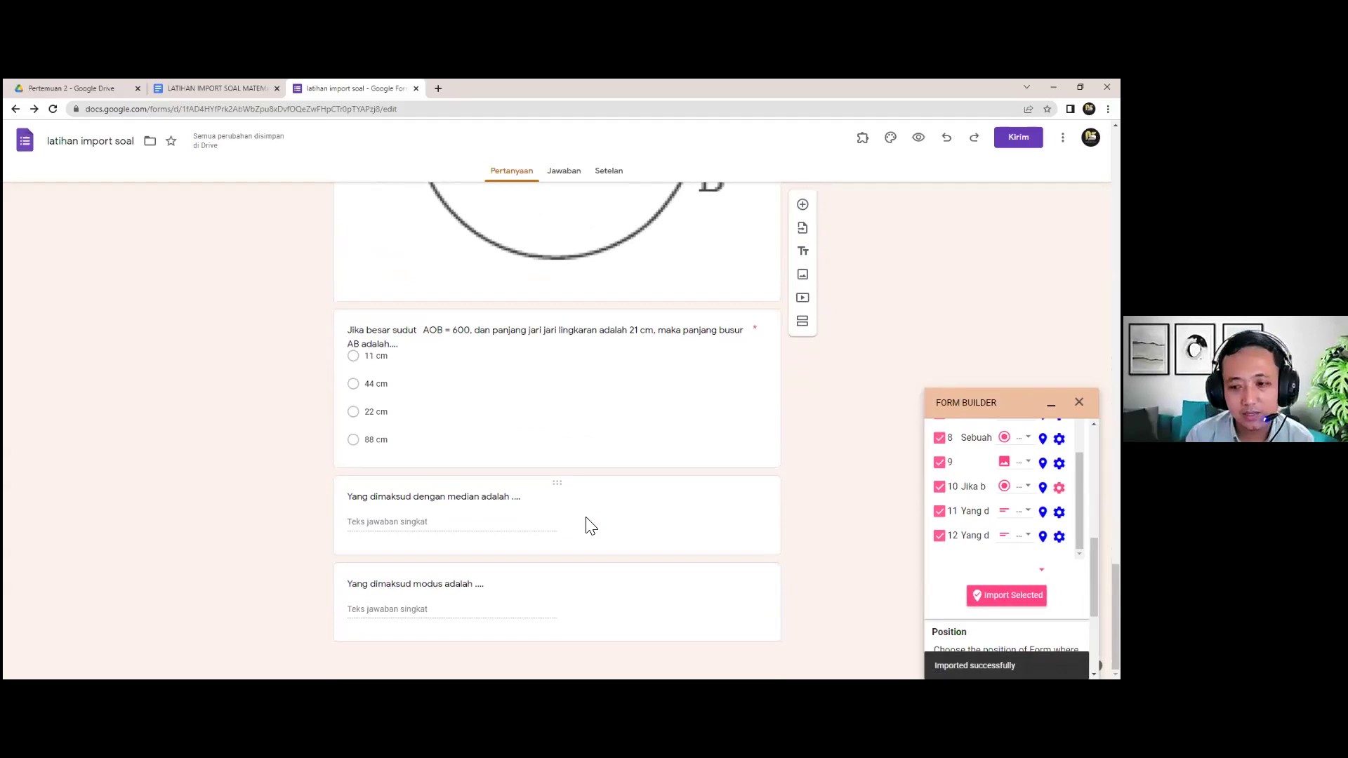
scroll(588, 522, up, 2)
scroll(589, 525, up, 12)
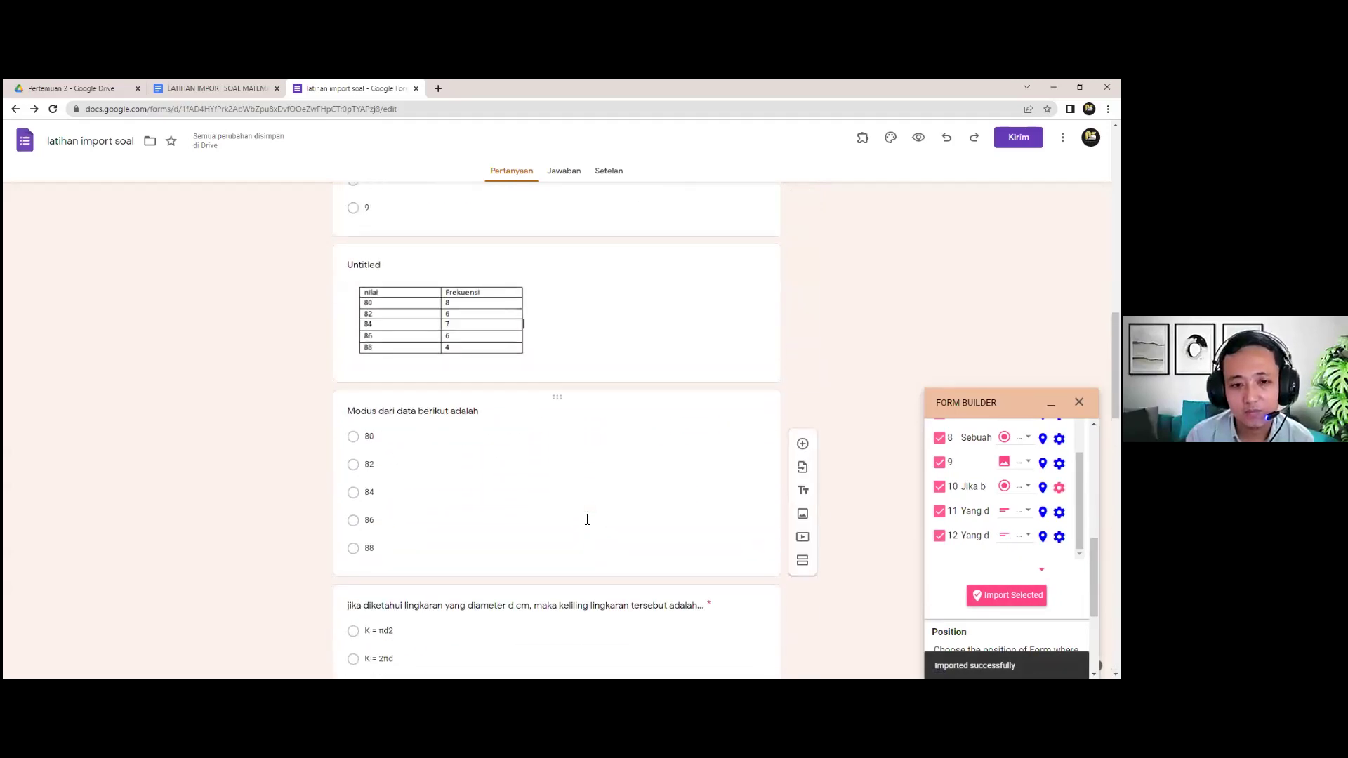
scroll(587, 520, up, 6)
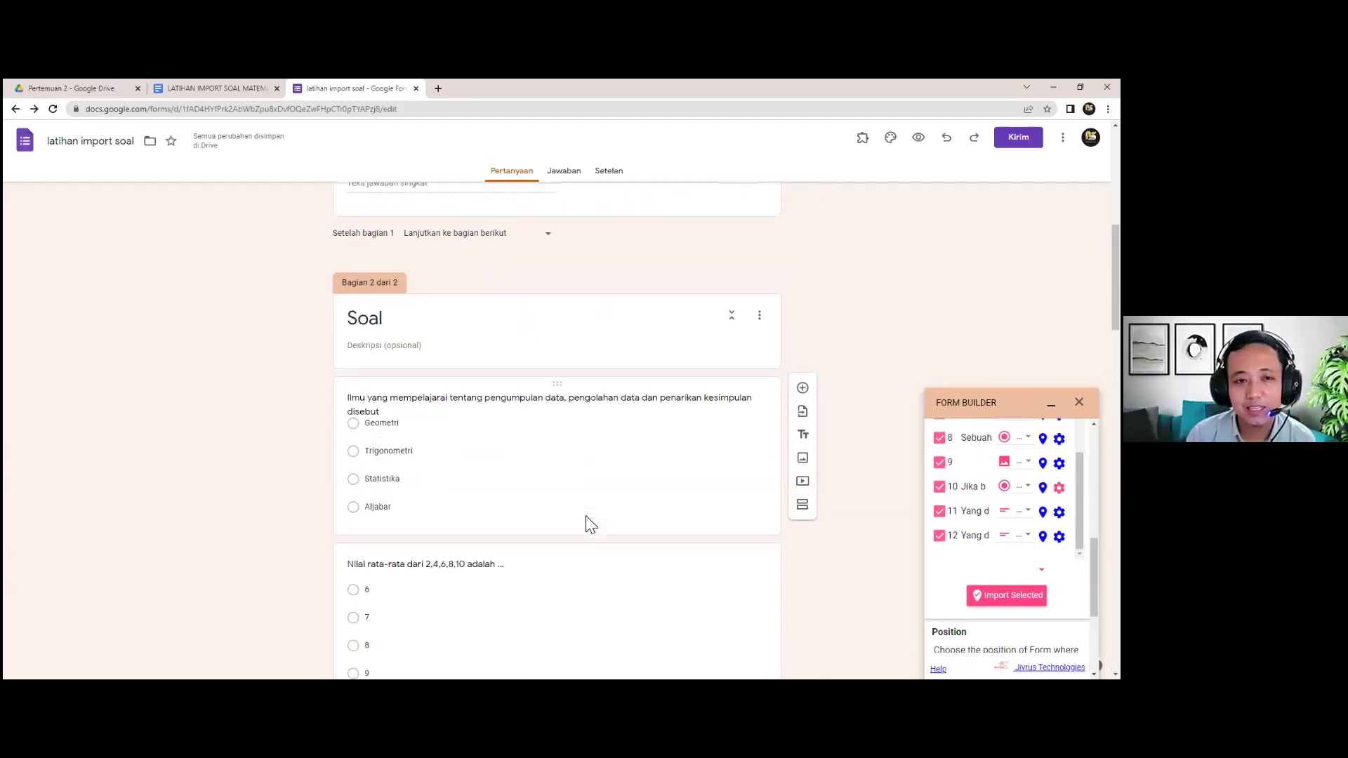
Place the caret in the first imported question's title, then switch to the Setelan page.
click(385, 400)
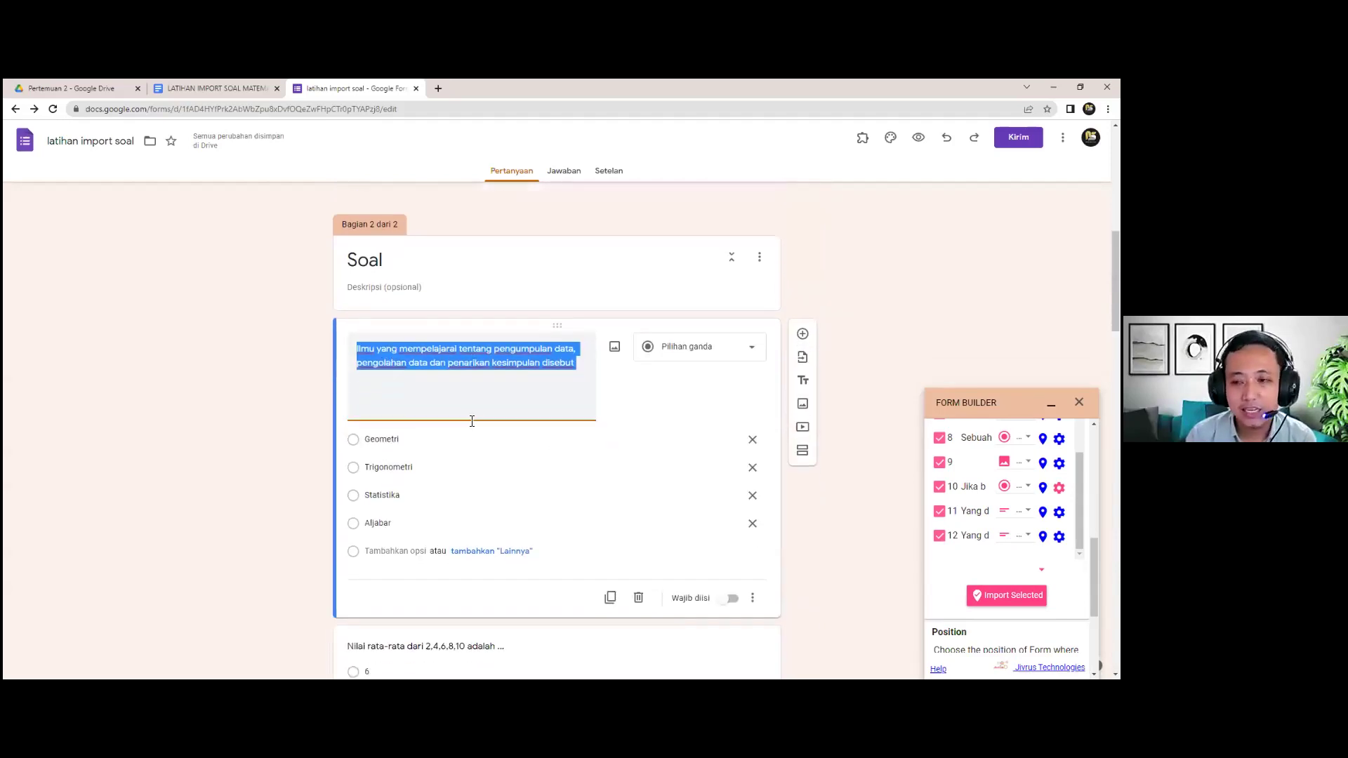
click(532, 371)
click(580, 365)
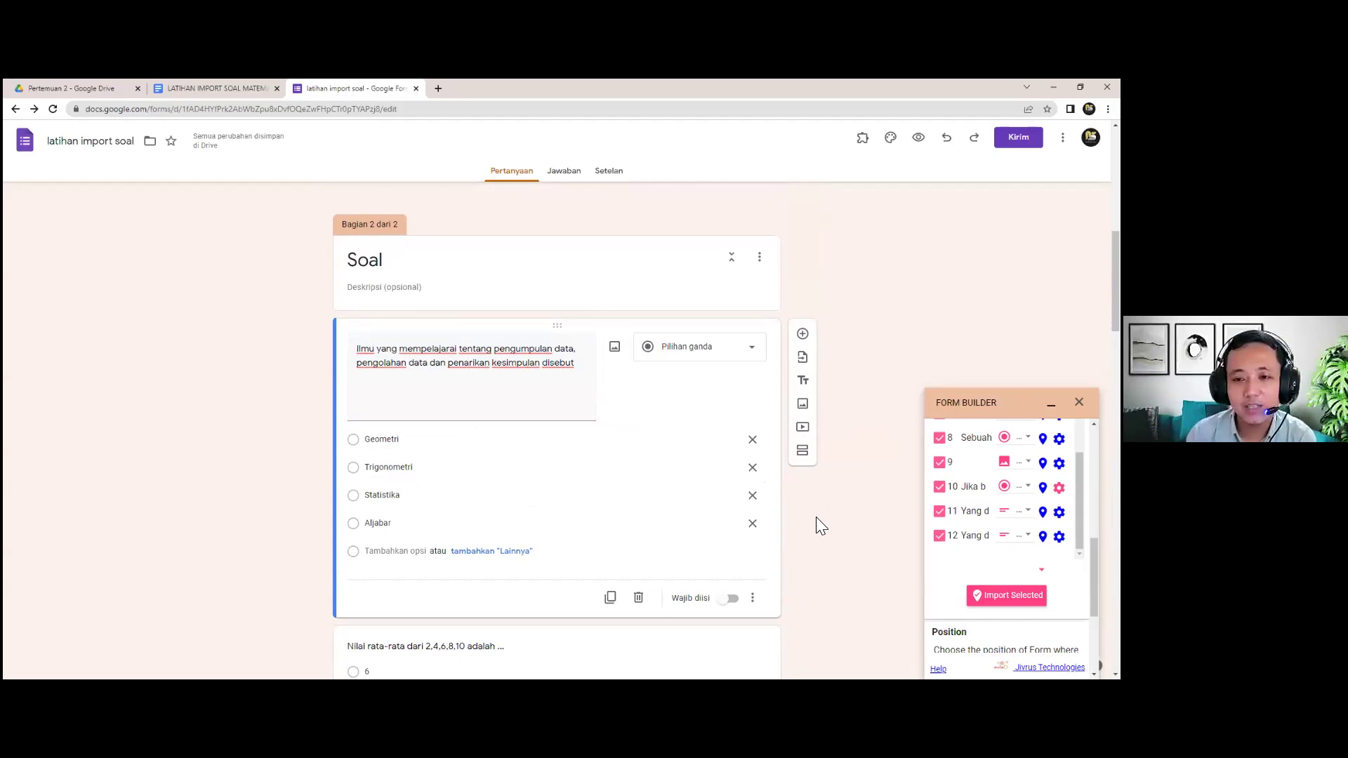
click(606, 184)
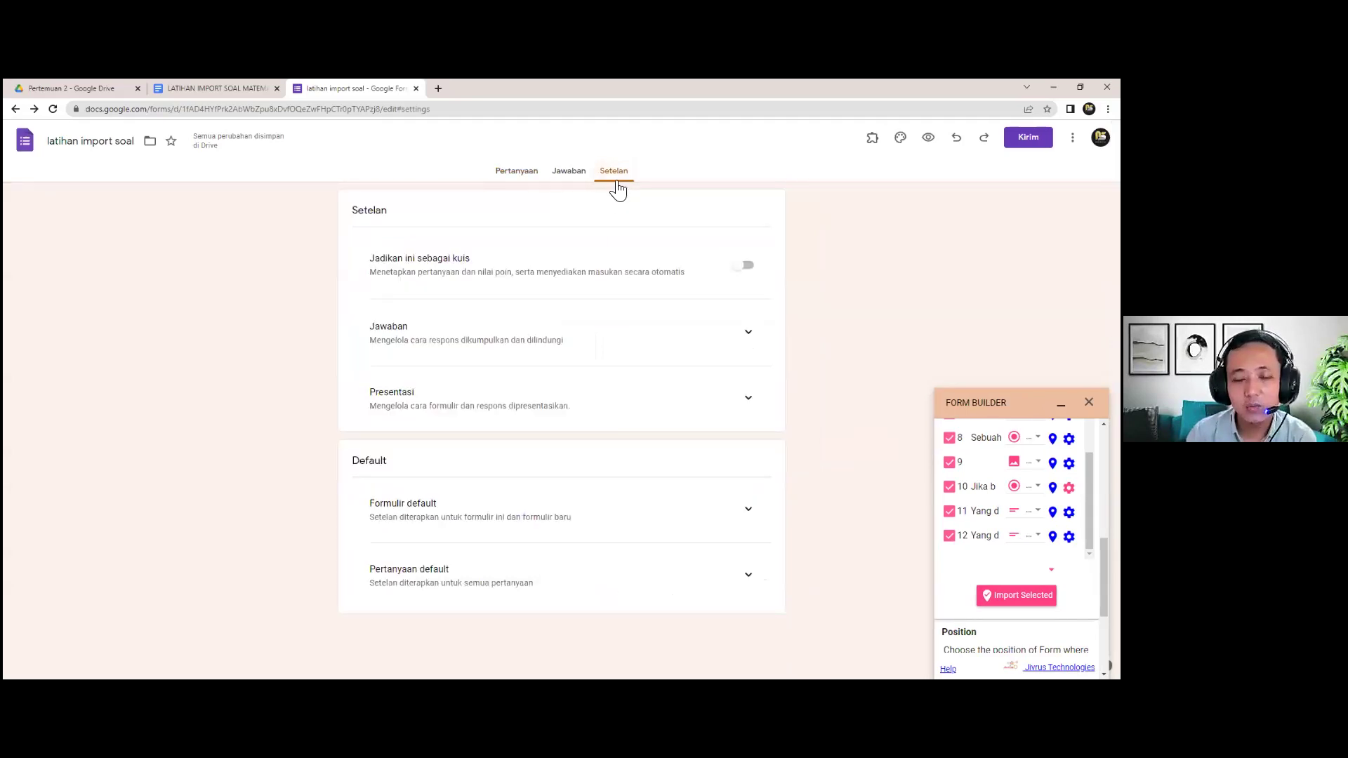
Switch on 'Jadikan ini sebagai kuis' and go back to Pertanyaan.
click(744, 267)
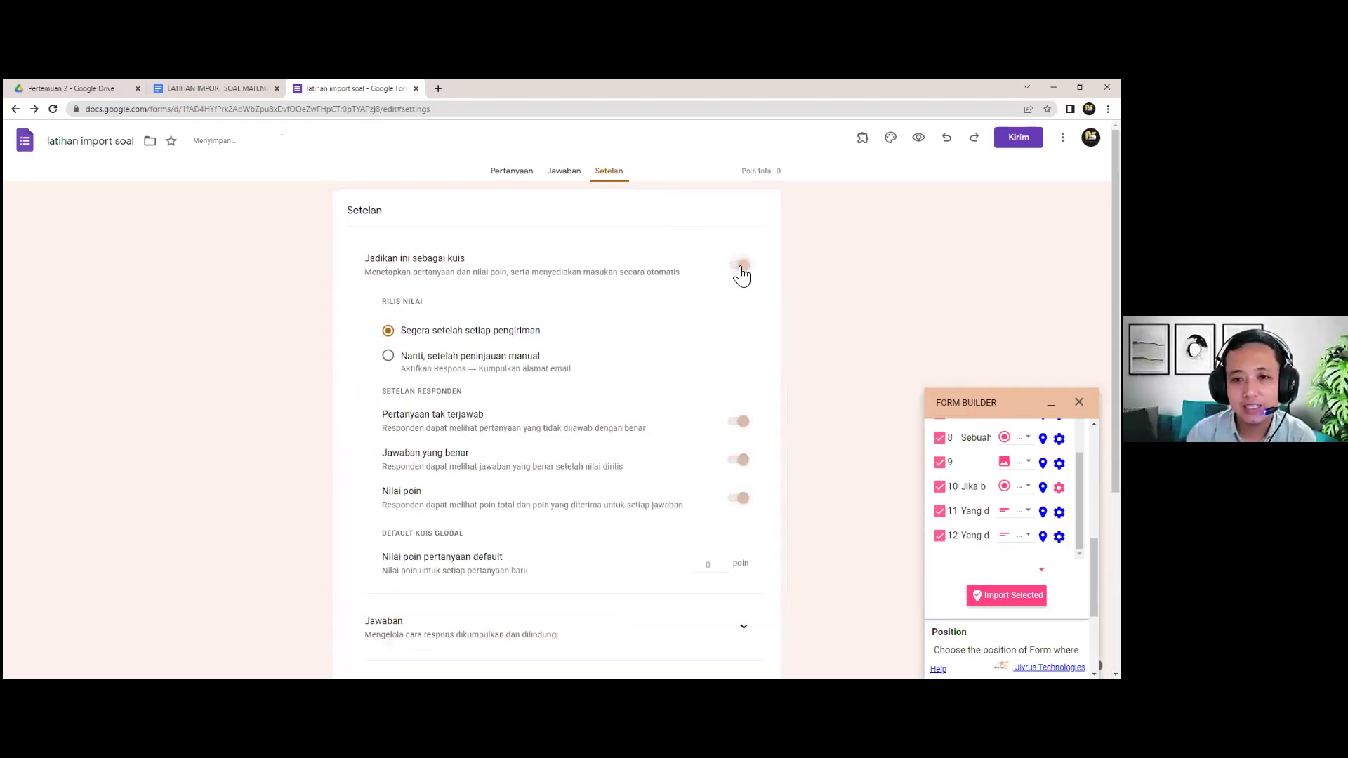
click(507, 177)
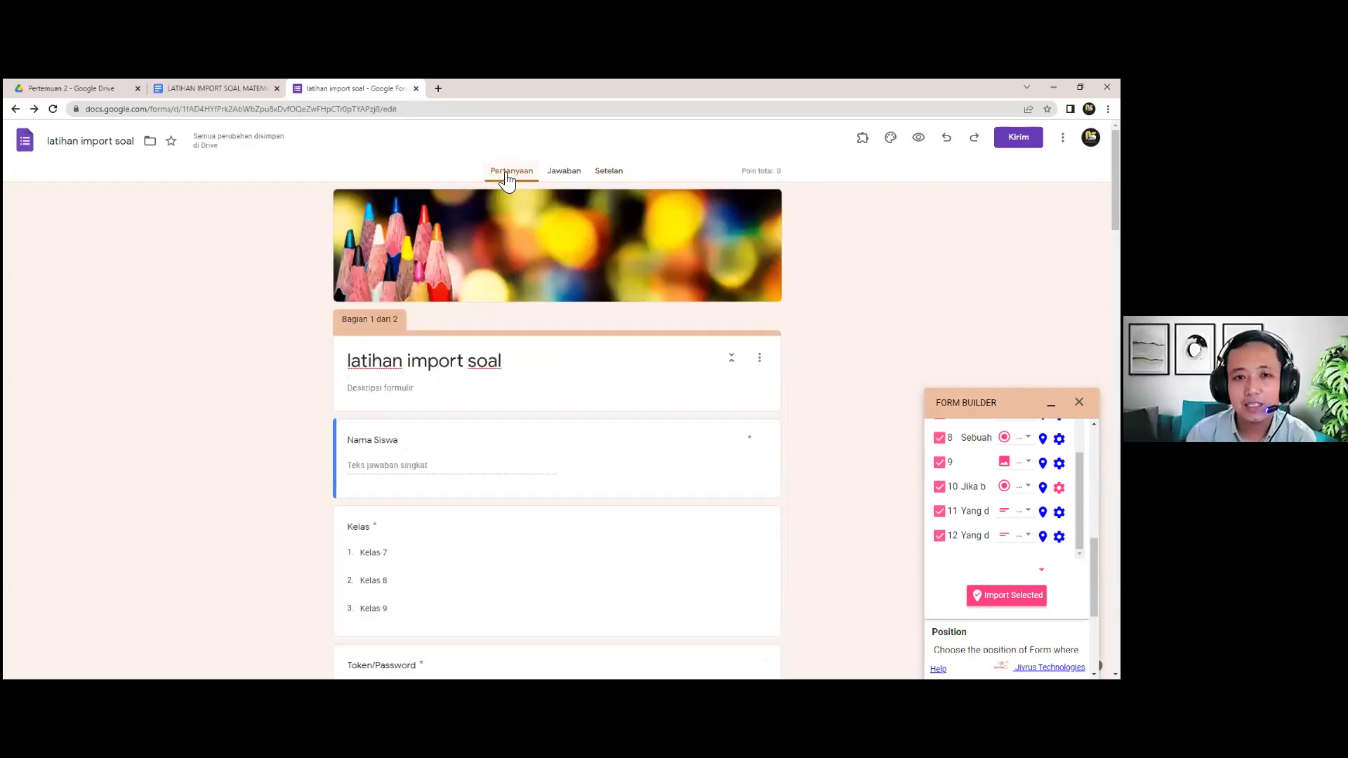
scroll(519, 211, down, 10)
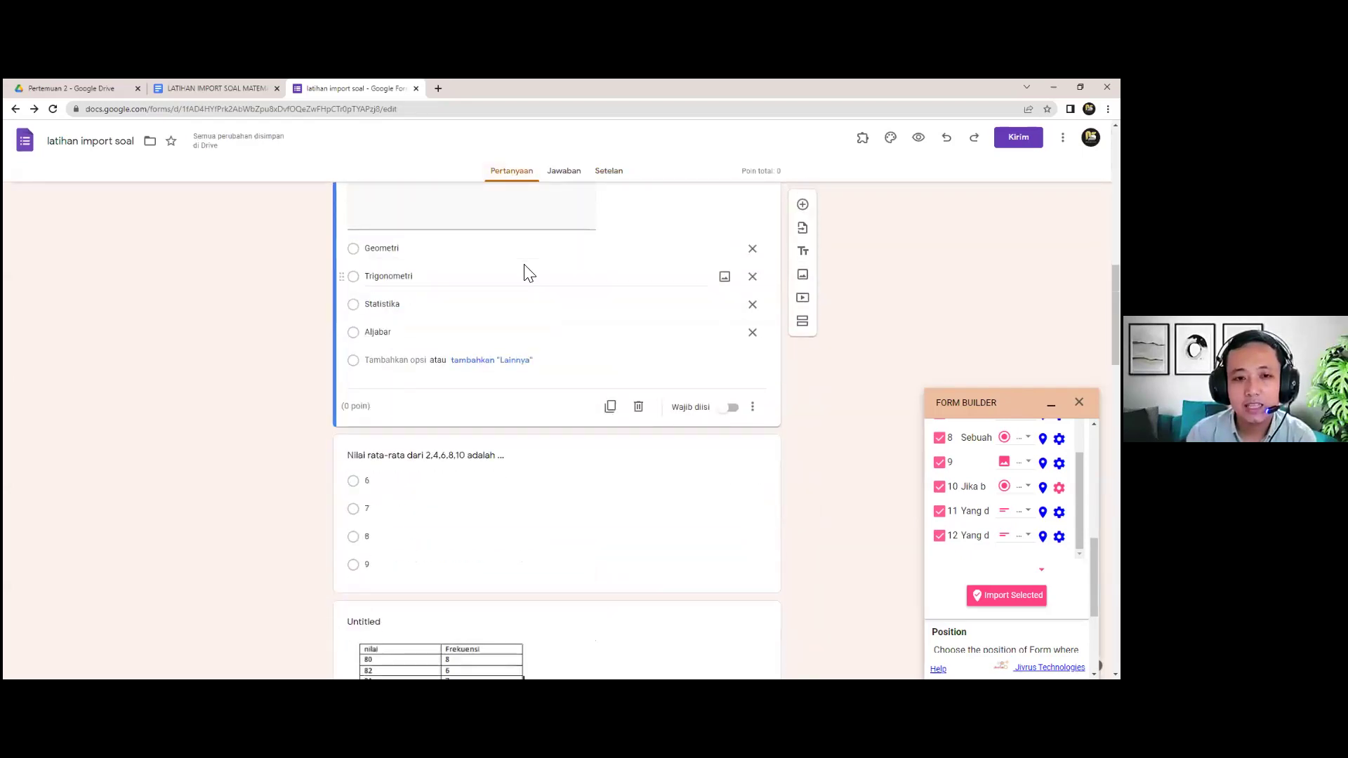
scroll(515, 313, up, 3)
Review the first questions' text and options, checking Setelan again before returning to Pertanyaan.
triple_click(511, 391)
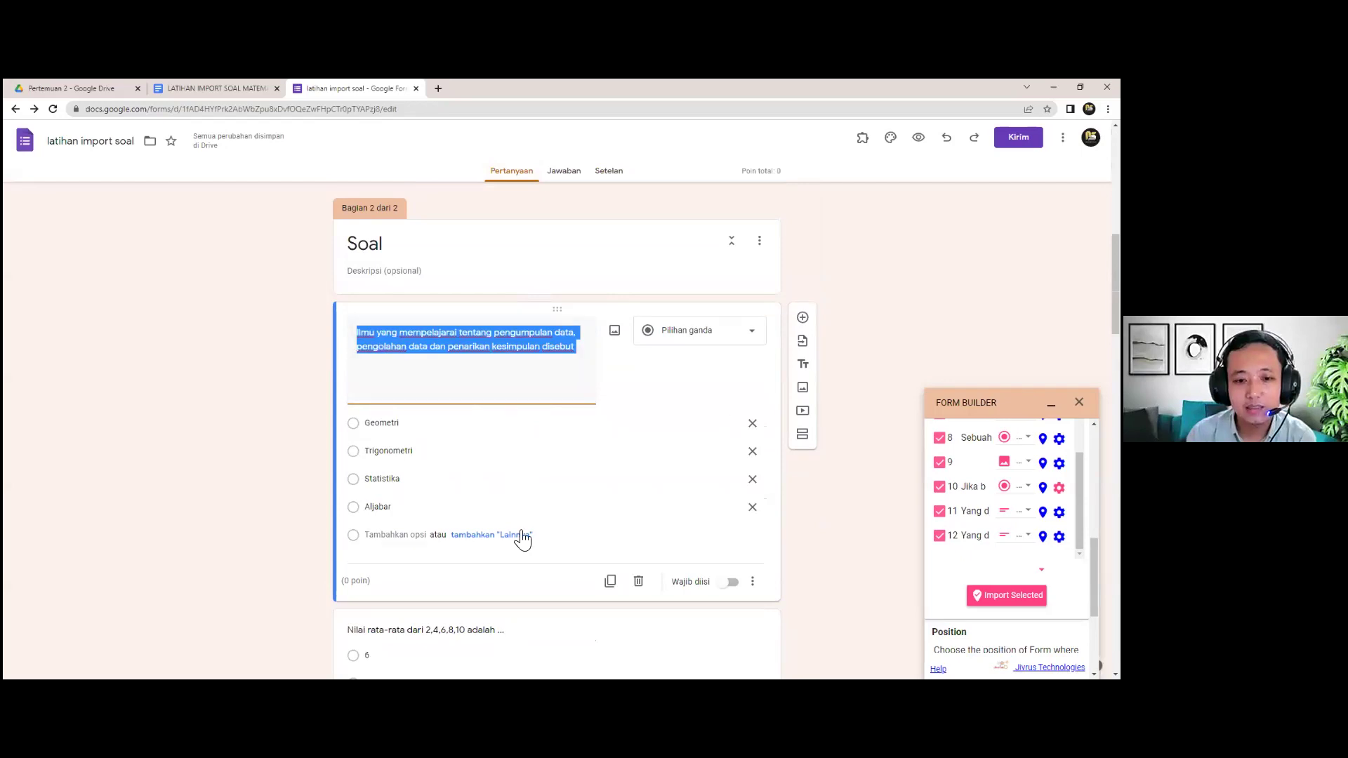
double_click(551, 484)
scroll(472, 492, down, 4)
double_click(474, 453)
scroll(466, 489, down, 1)
scroll(496, 496, up, 3)
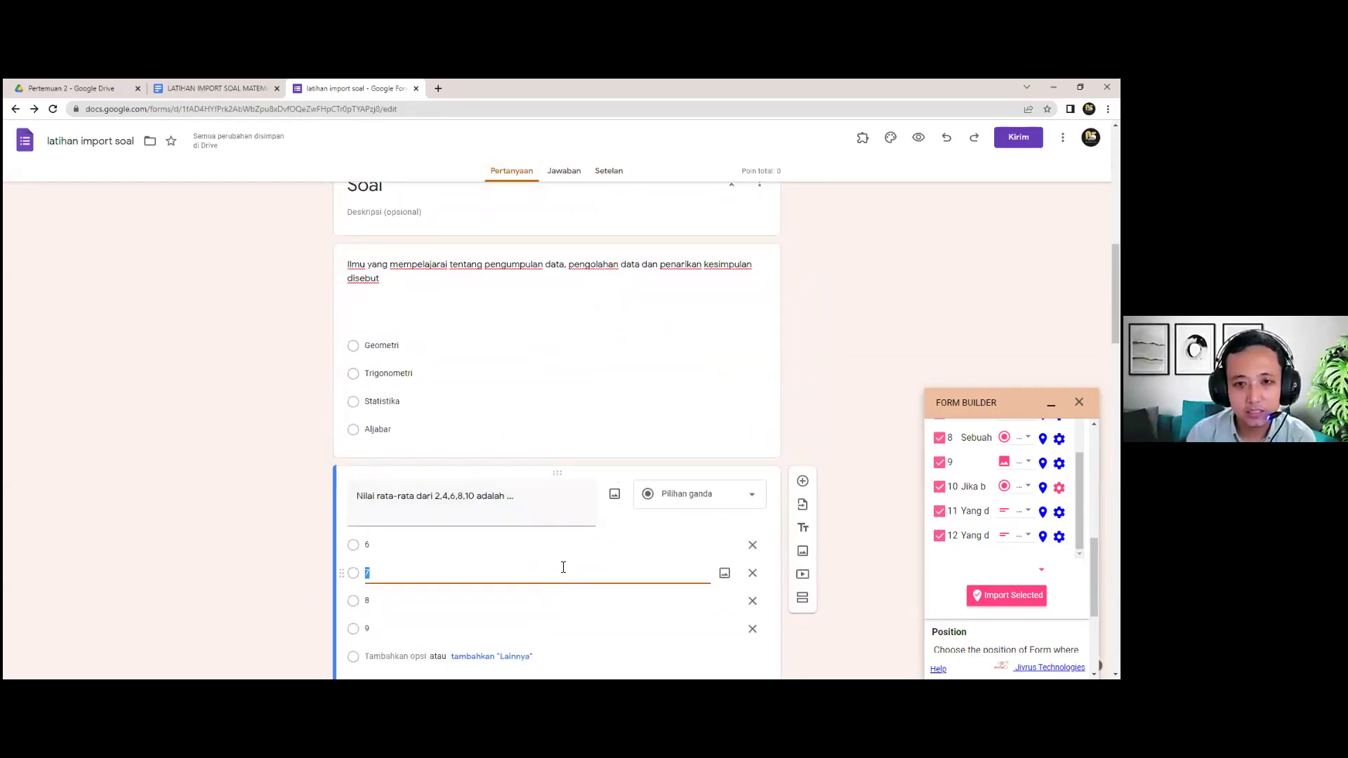
scroll(520, 339, up, 1)
click(608, 171)
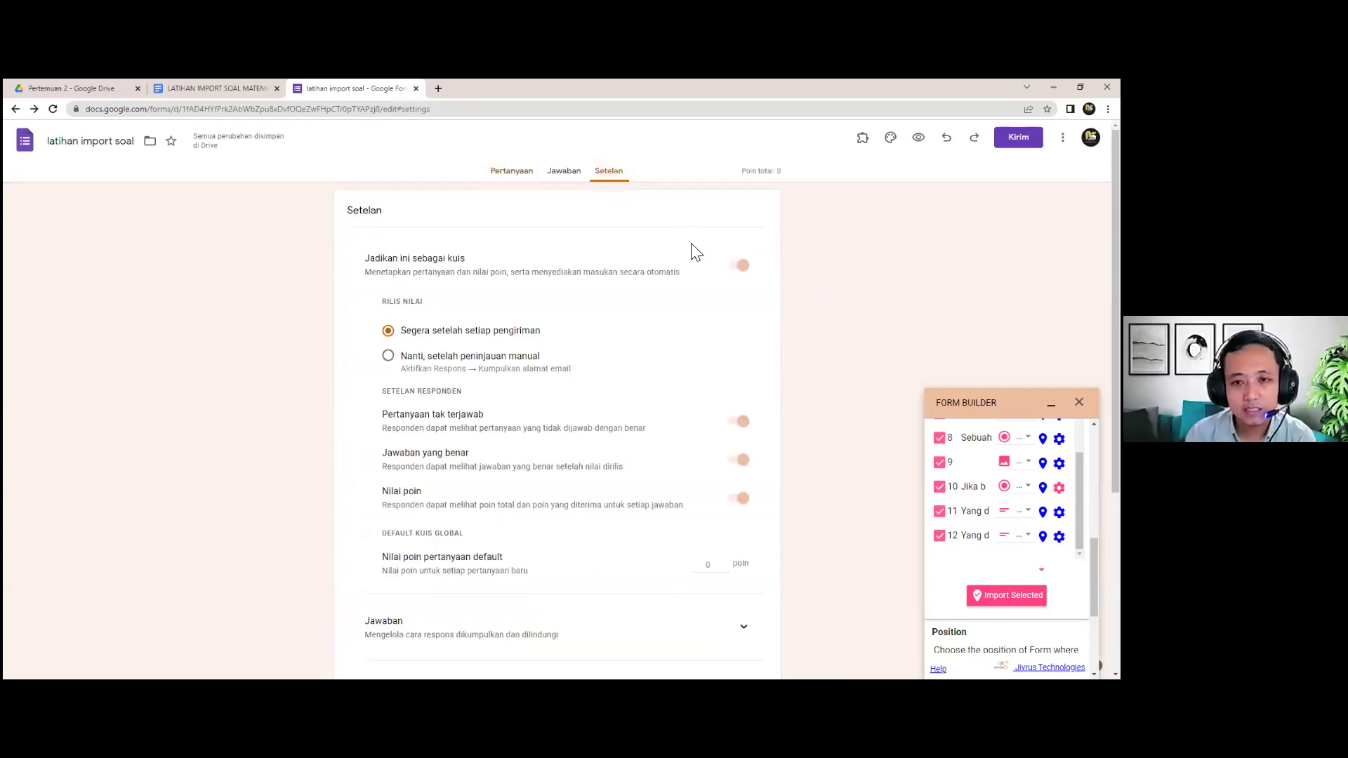
click(493, 172)
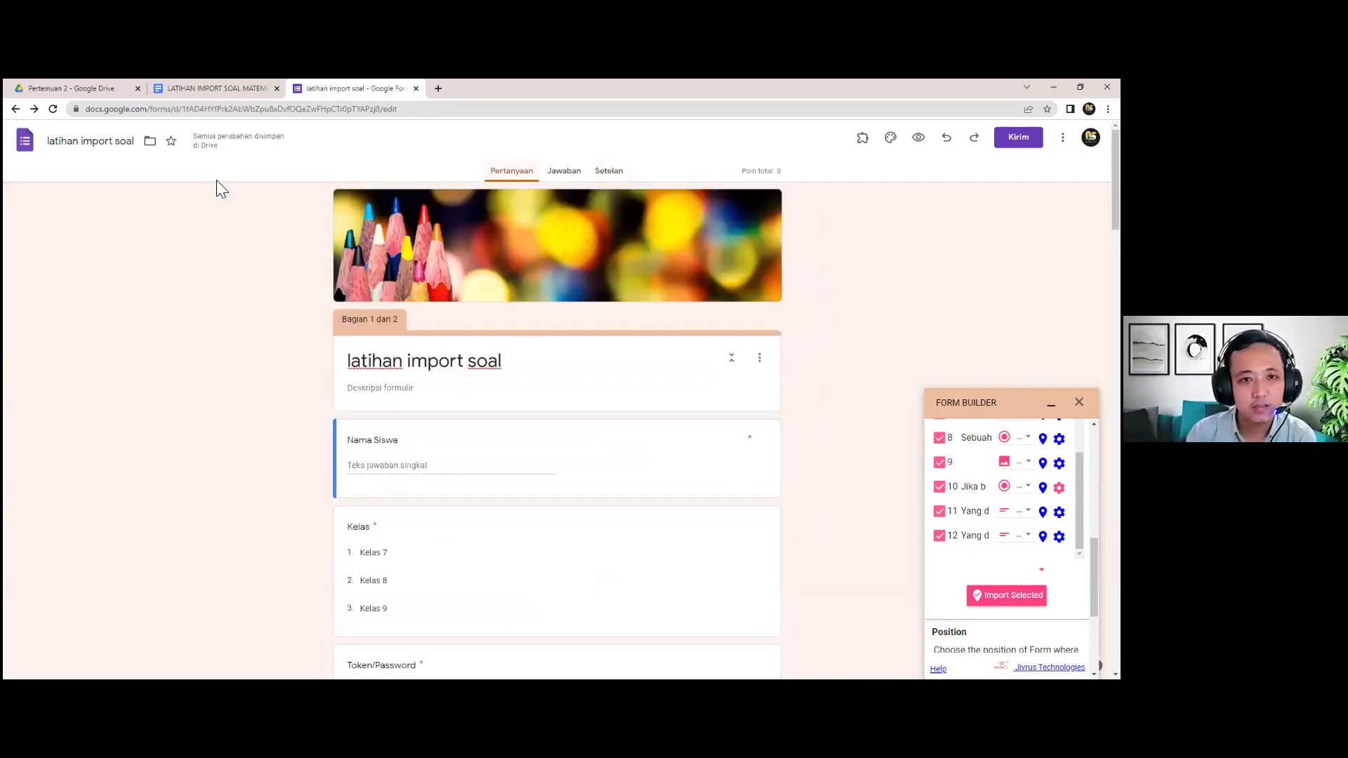
Reload the form and give the first question a 10-point answer key with Statistika correct.
click(53, 108)
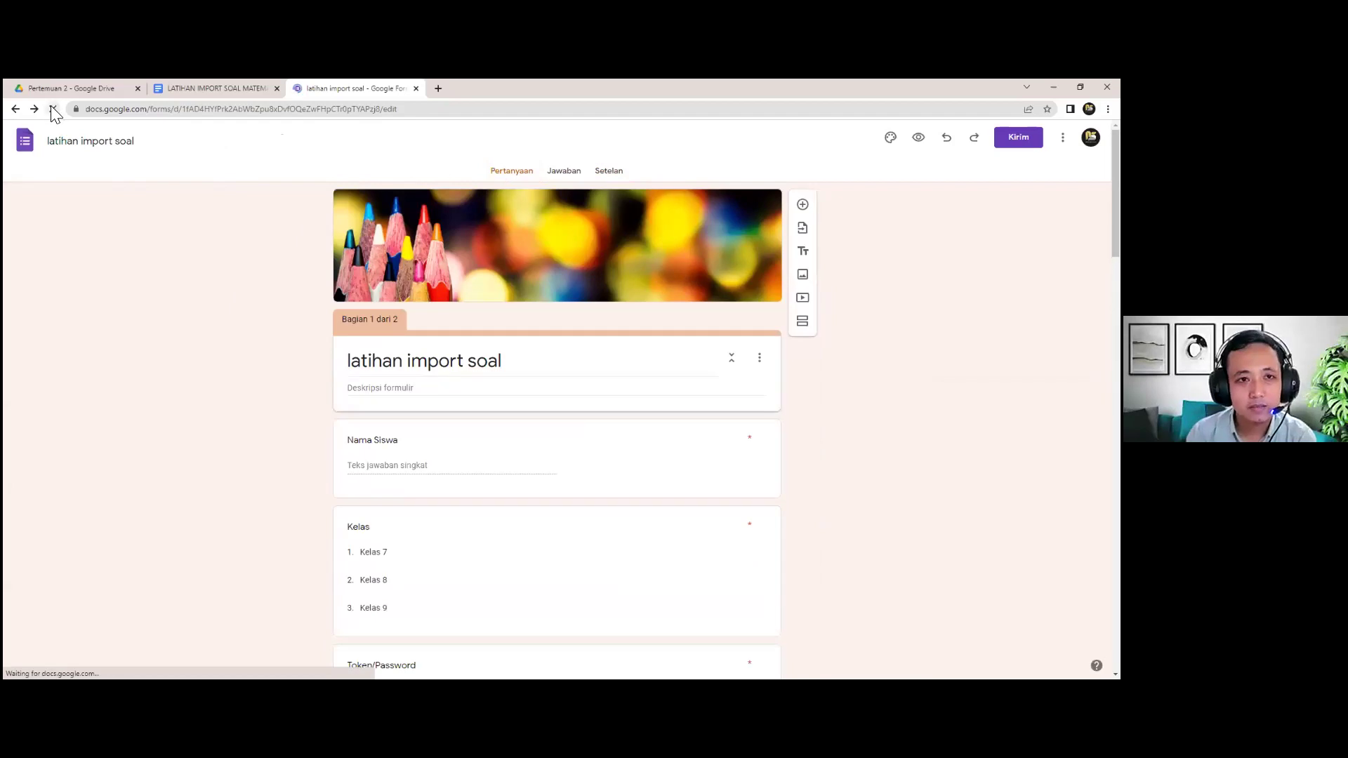
scroll(386, 306, down, 3)
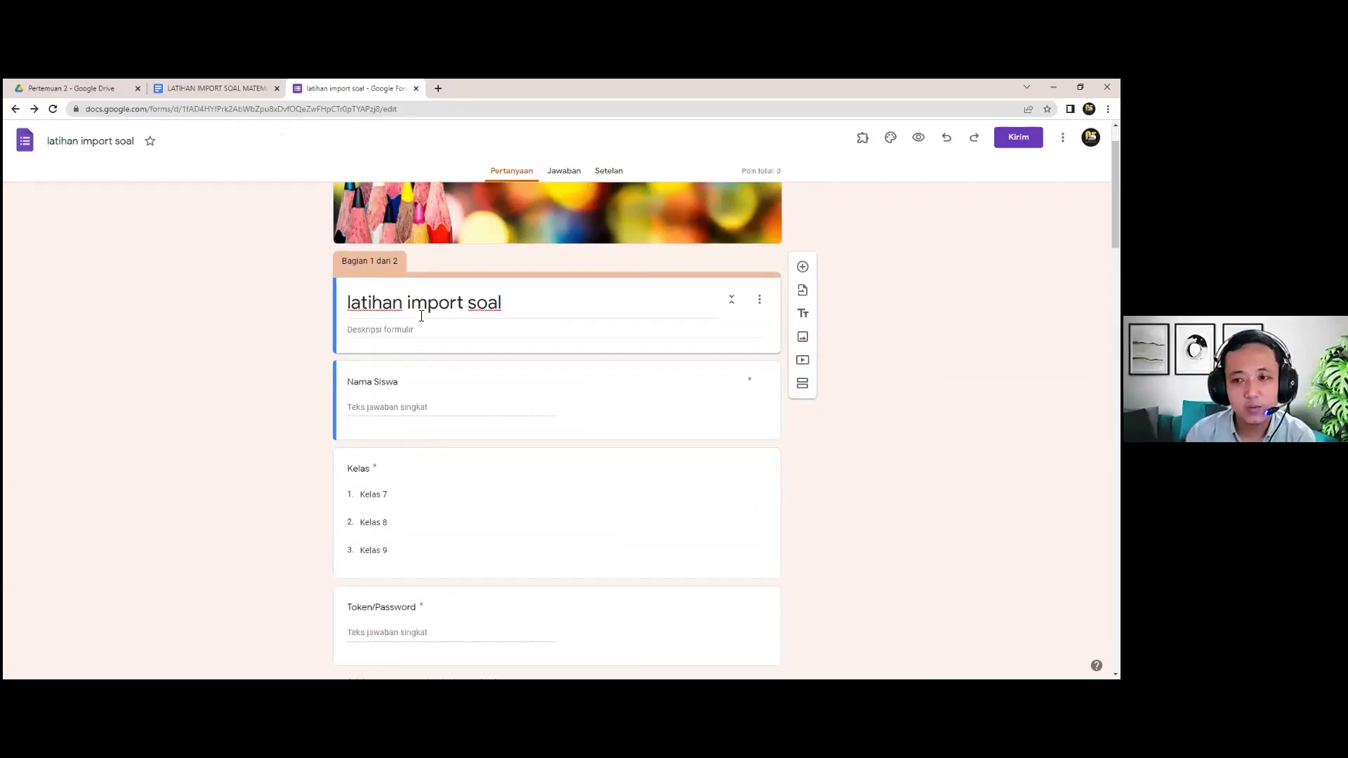
scroll(424, 330, down, 6)
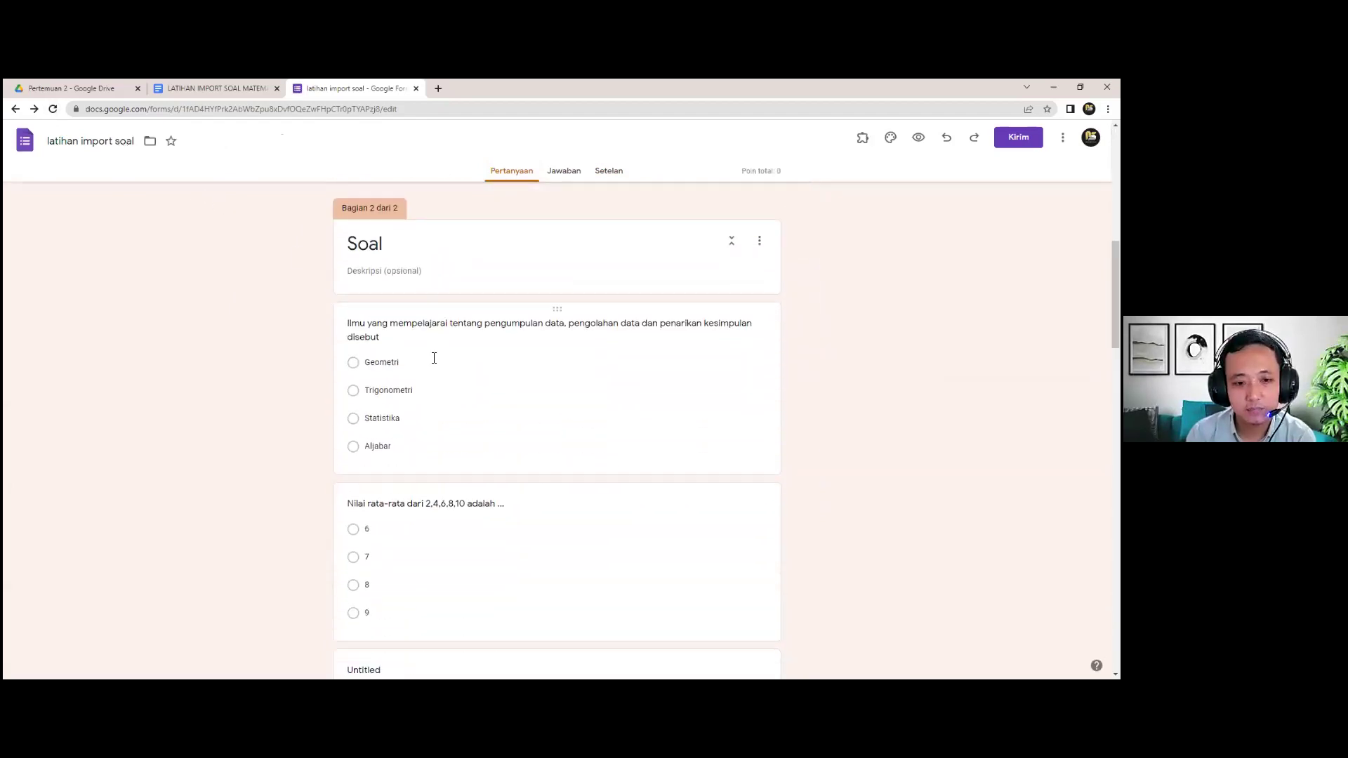
click(440, 373)
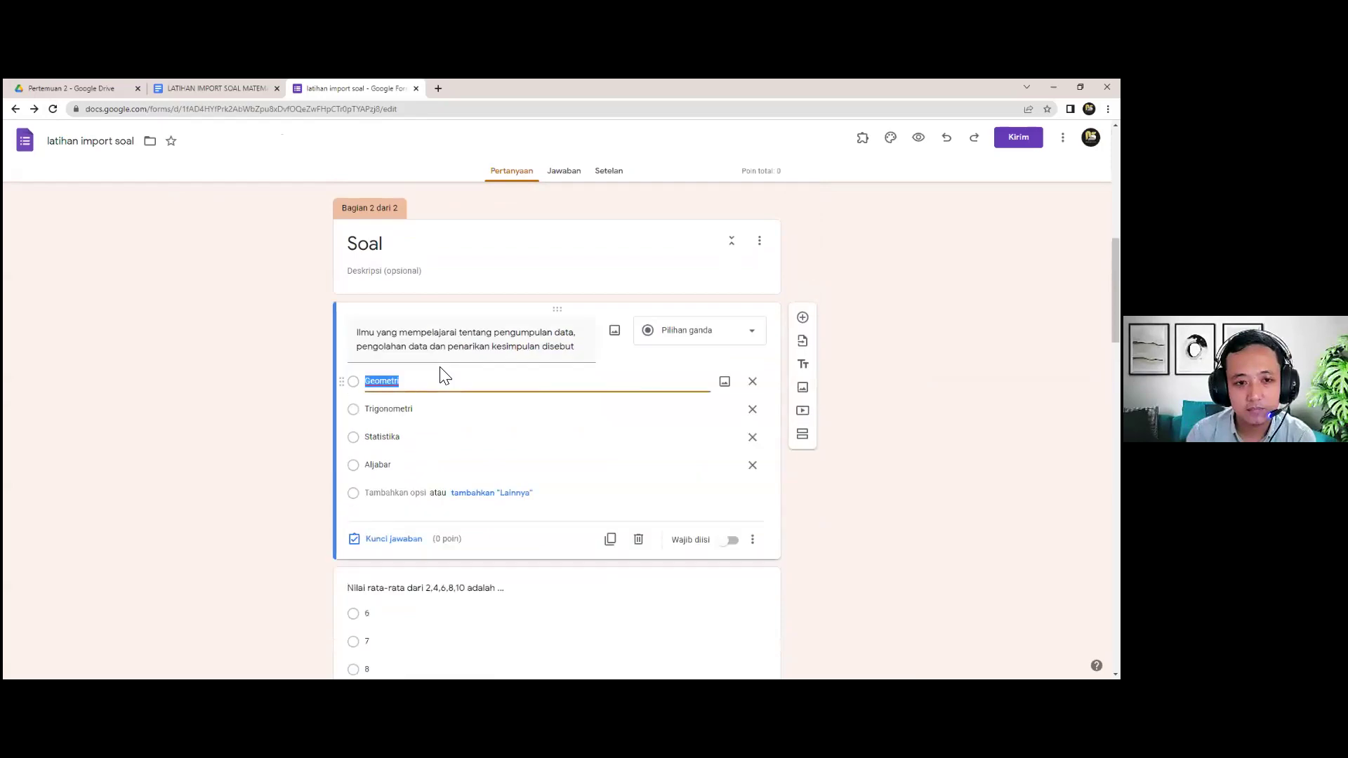
click(397, 541)
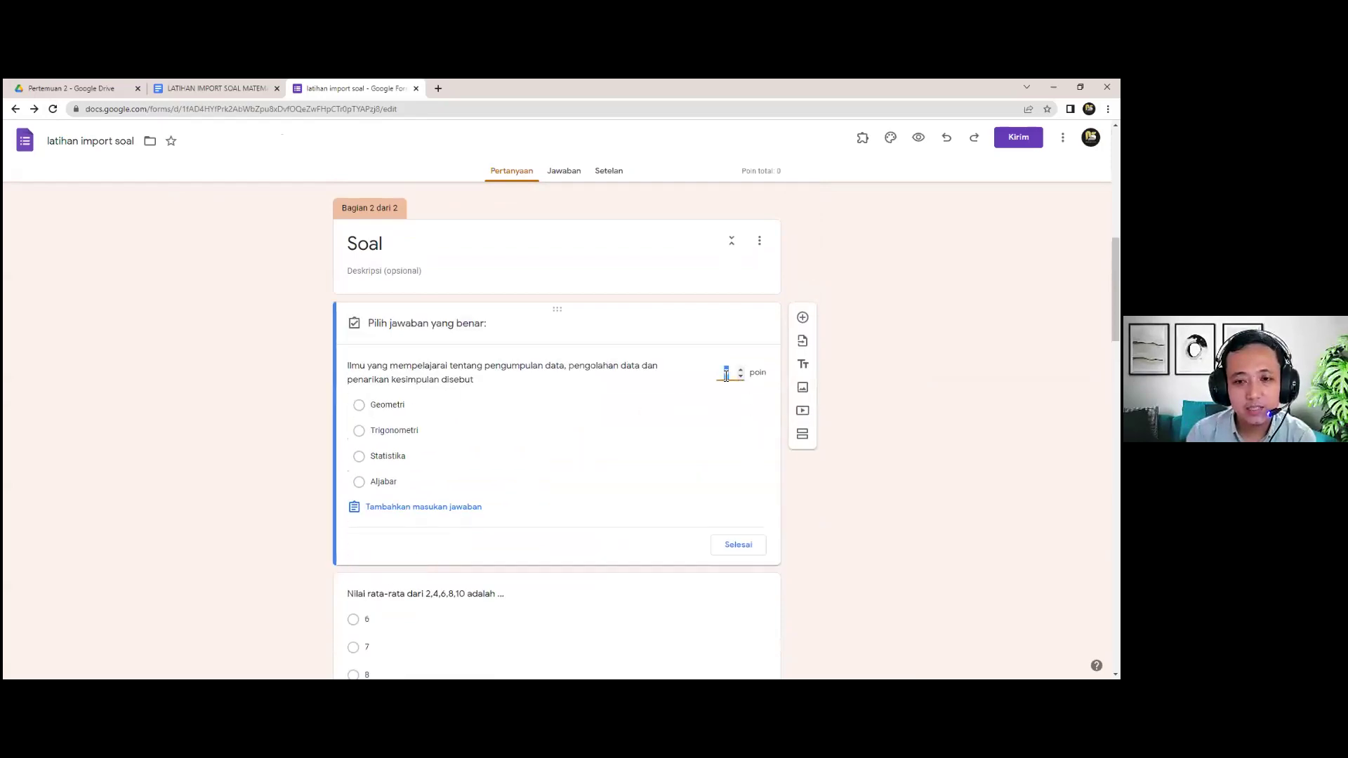
text(10)
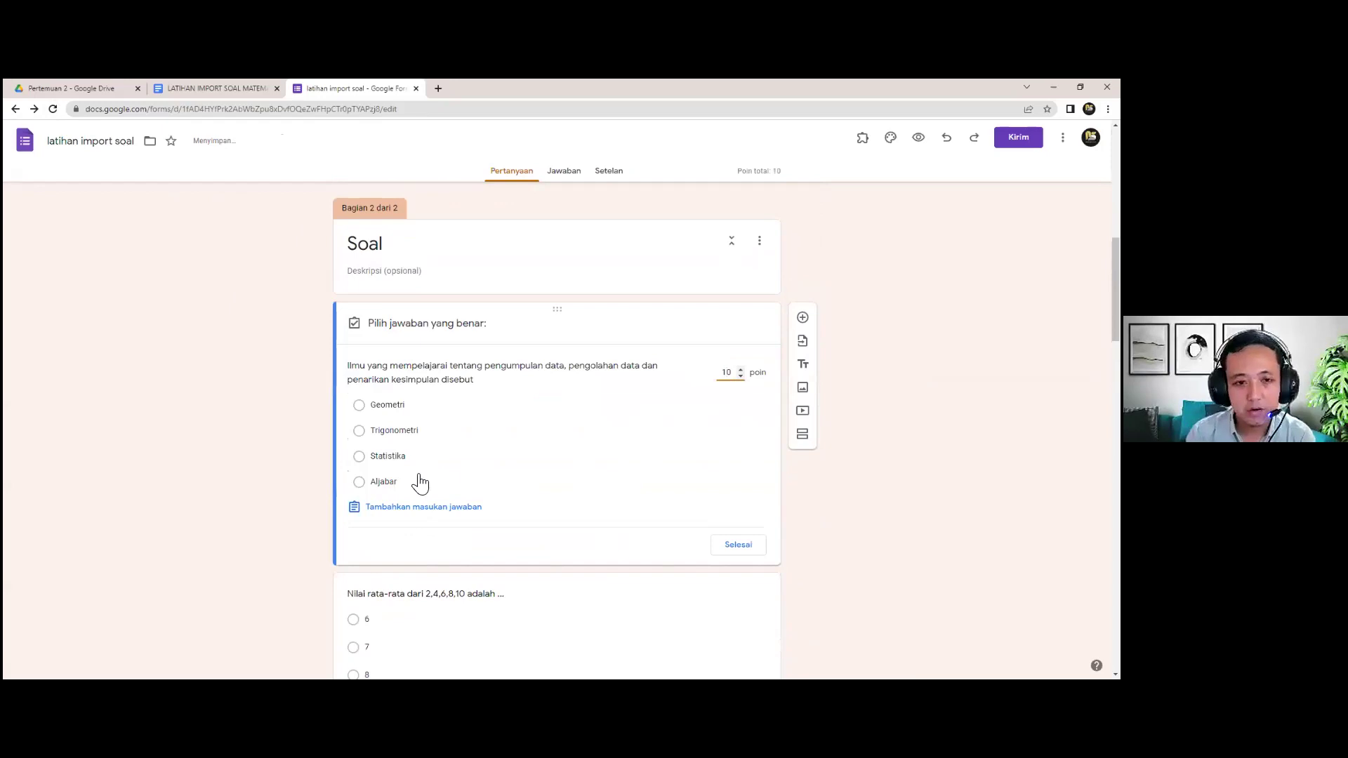
click(363, 460)
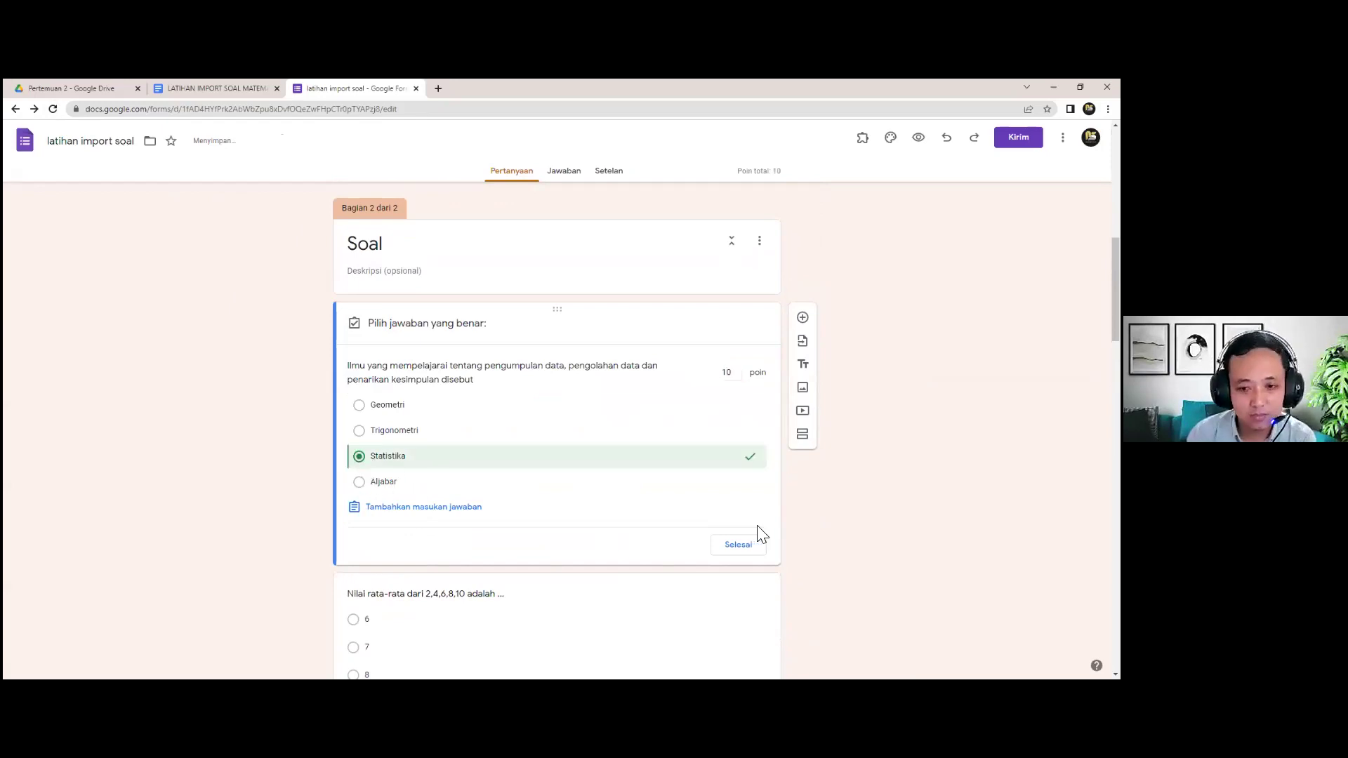
click(748, 551)
Make 8 the correct answer for the mean question, worth 10 points.
scroll(472, 425, down, 4)
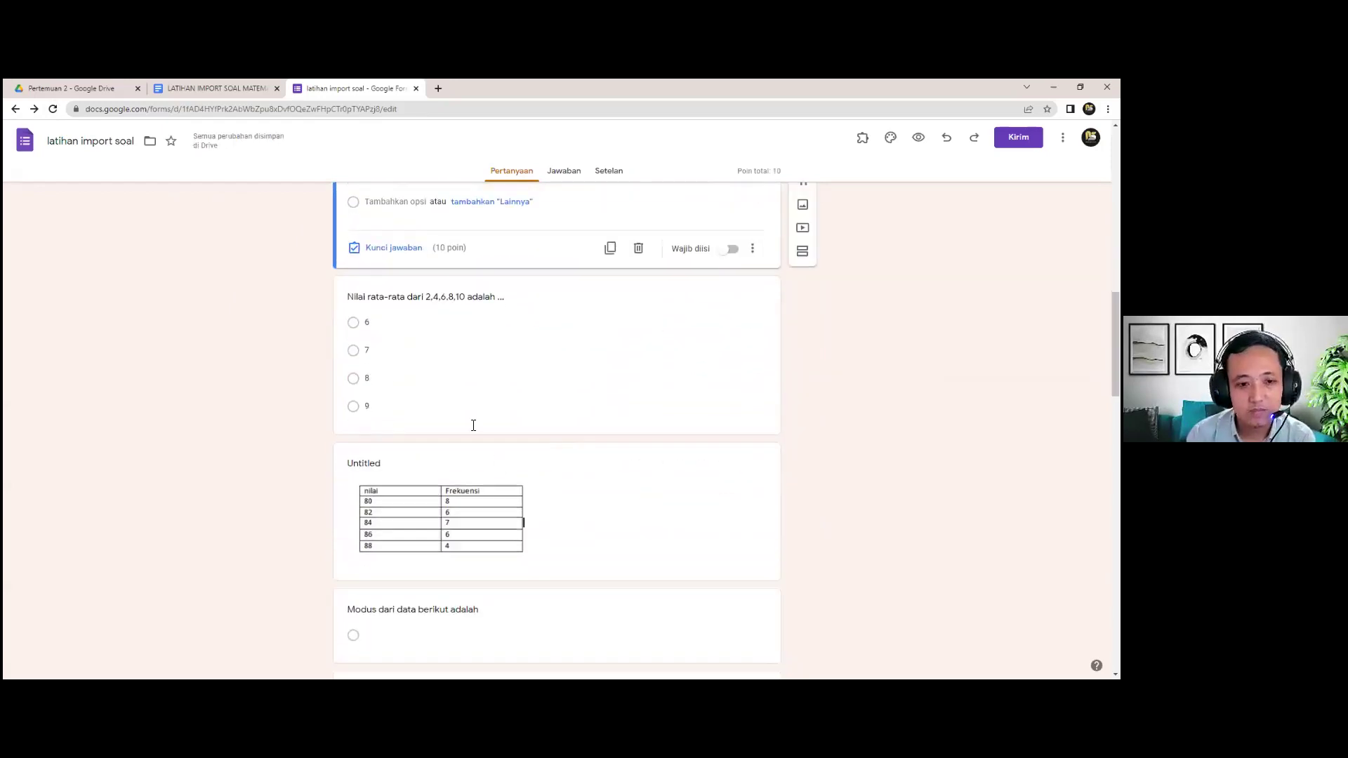
click(414, 309)
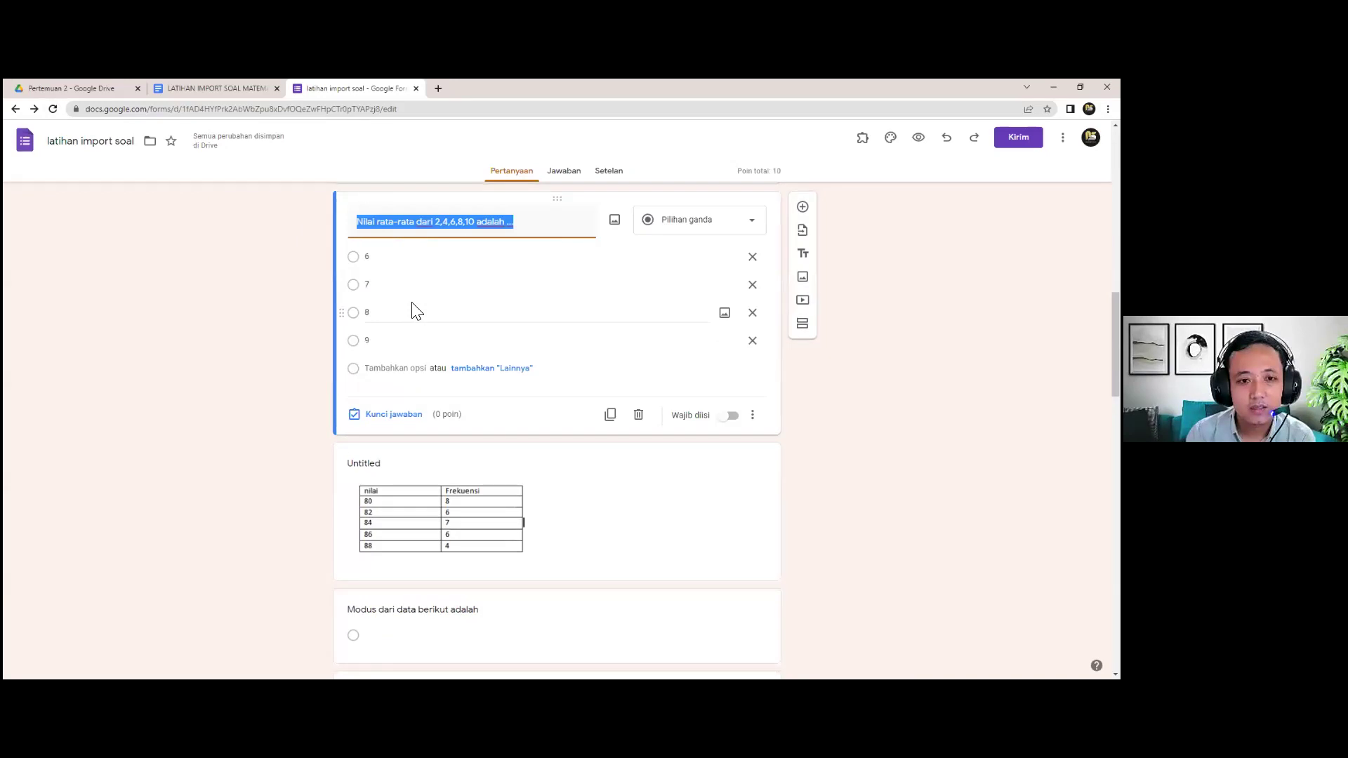
click(408, 416)
text(10)
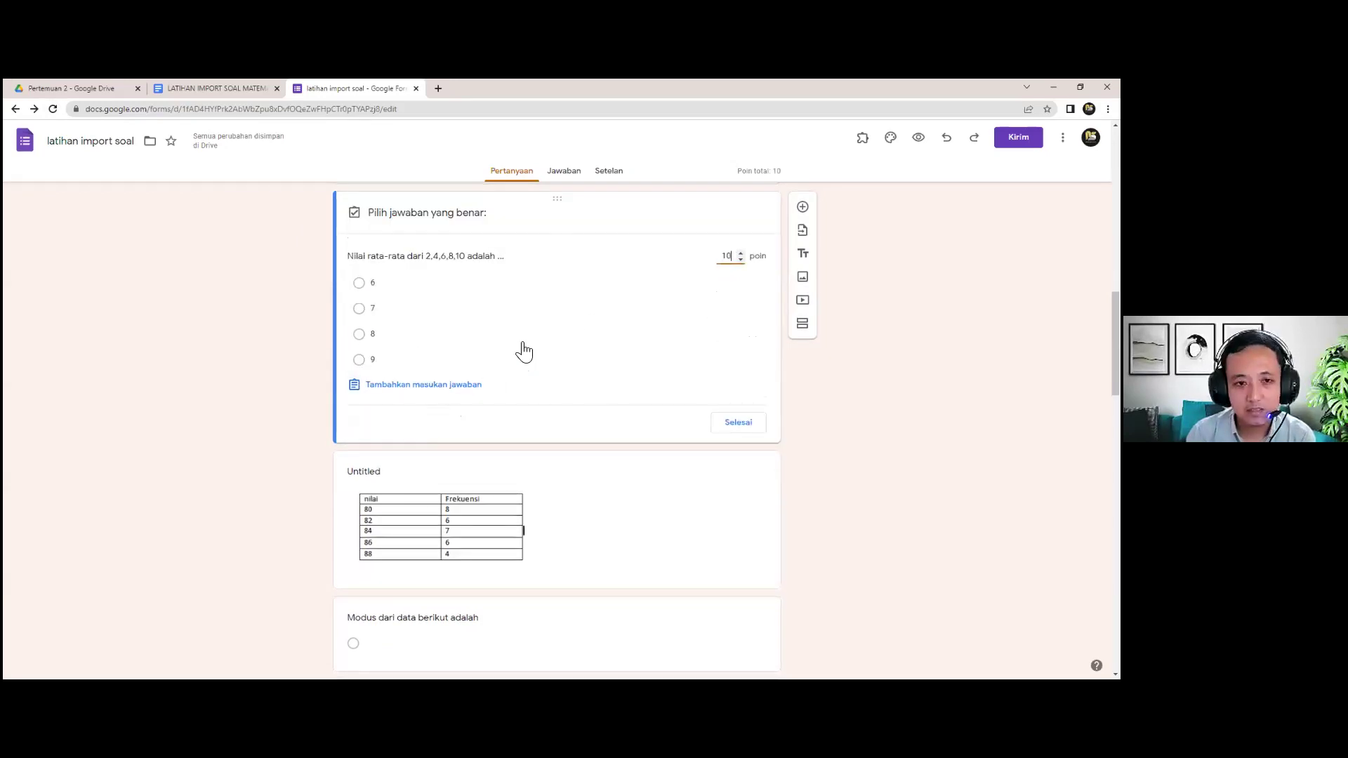
click(359, 337)
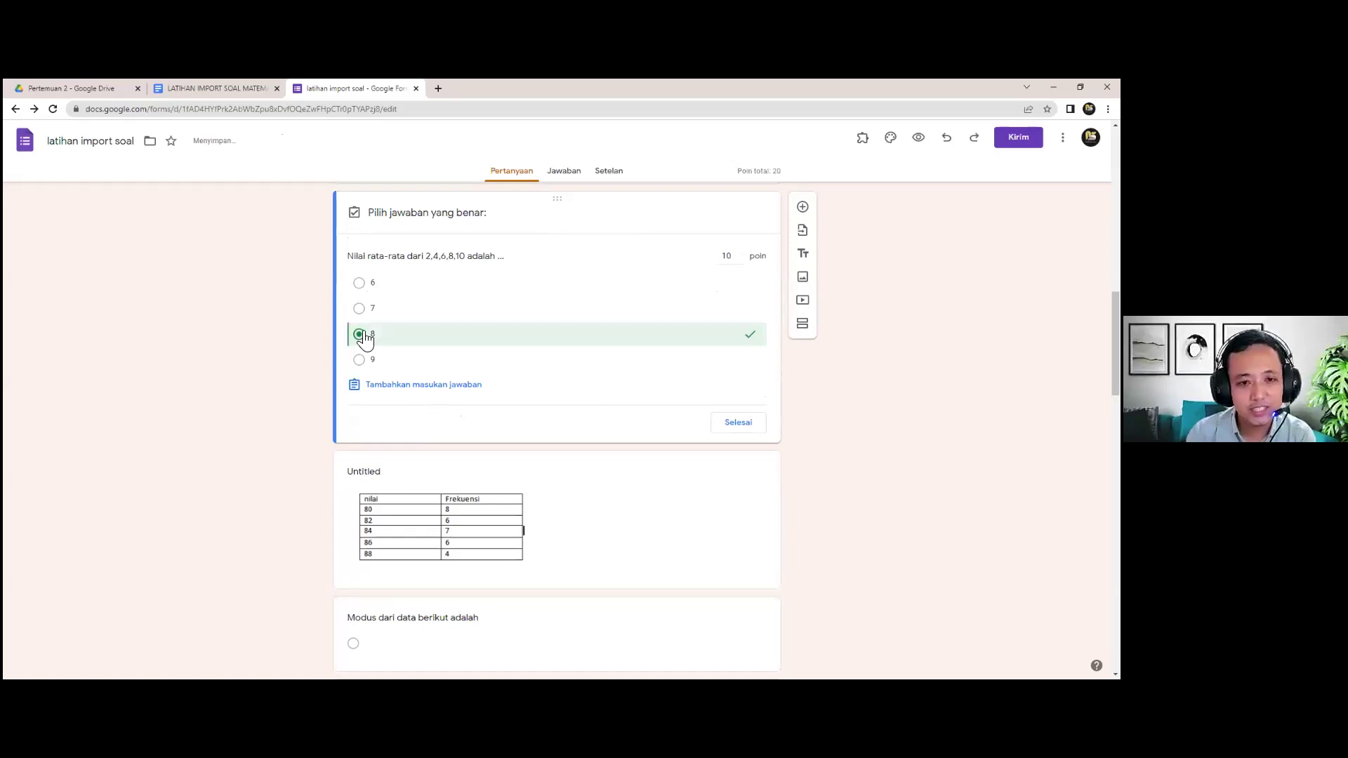
click(736, 422)
Delete the 'Untitled' title from the frequency-table image.
scroll(737, 425, down, 2)
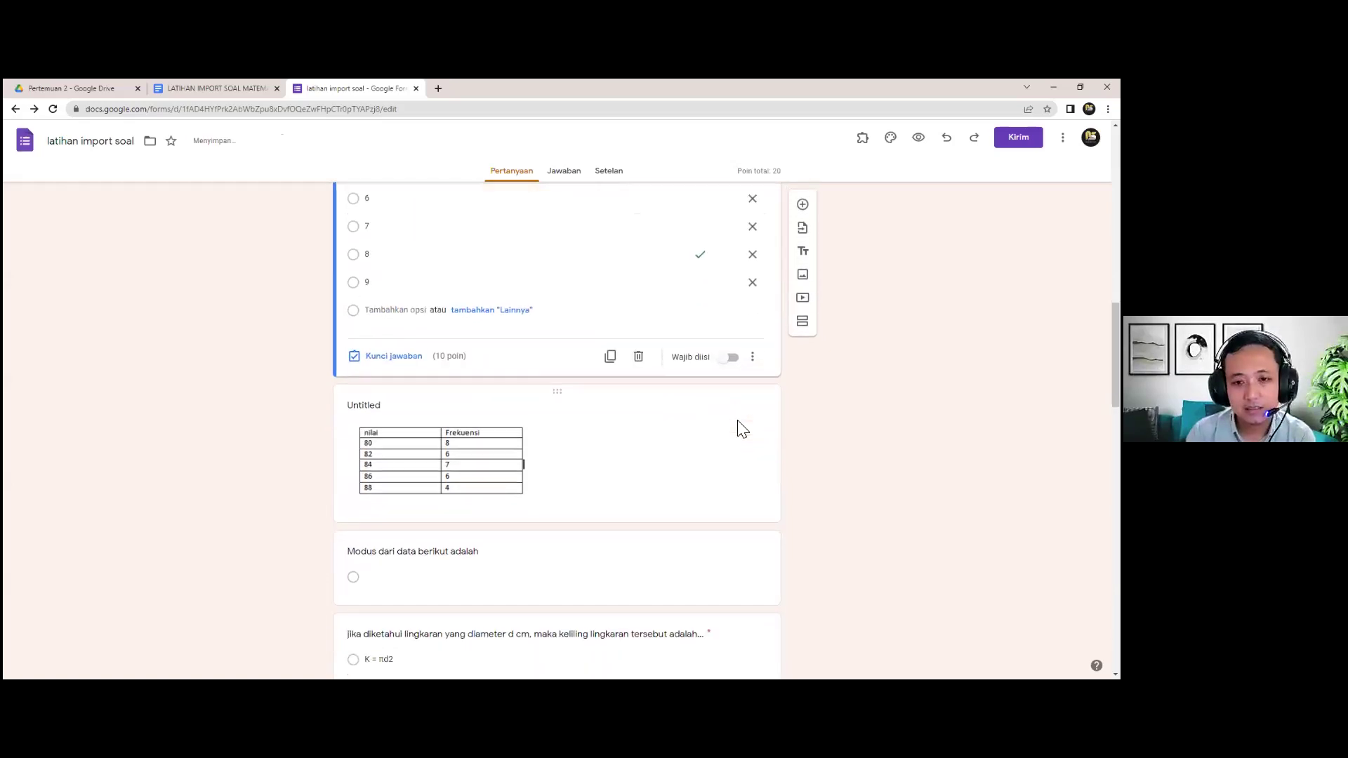
scroll(551, 502, down, 2)
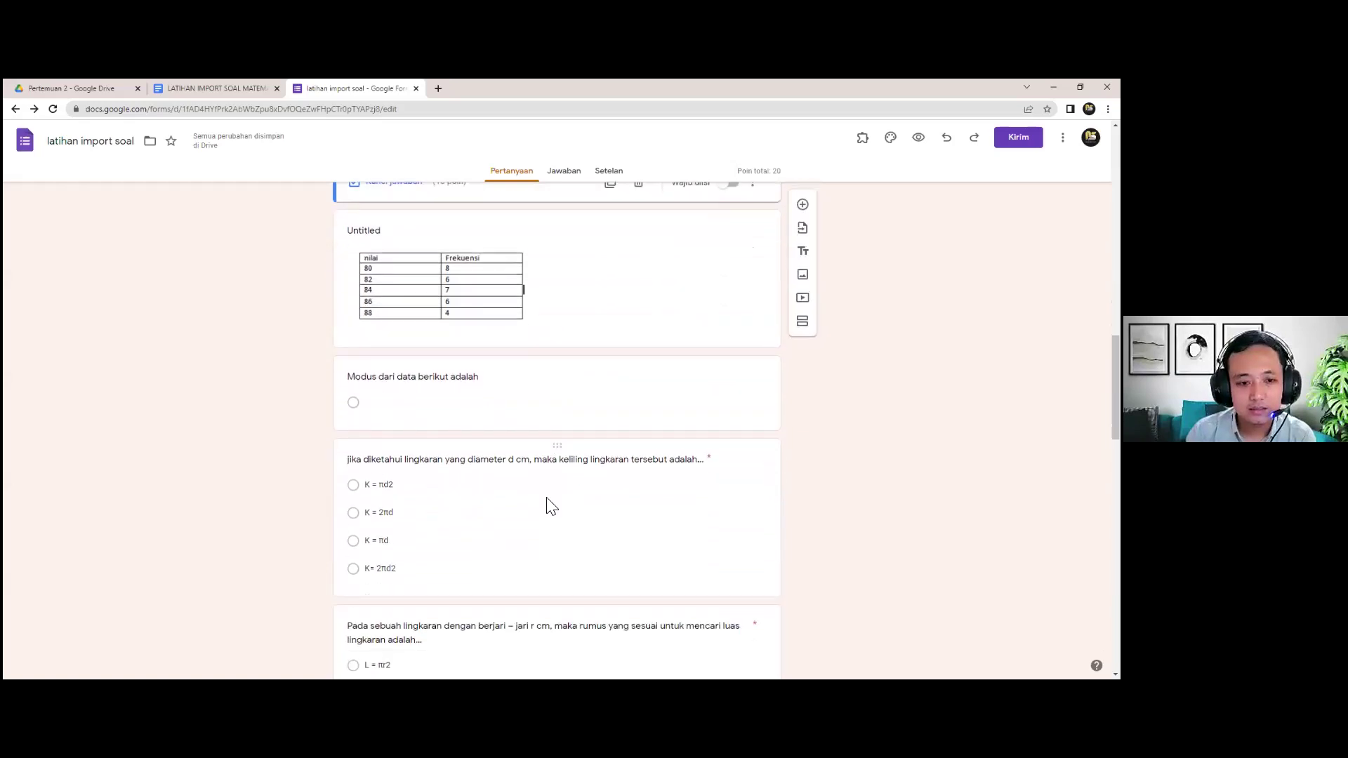
scroll(550, 504, up, 2)
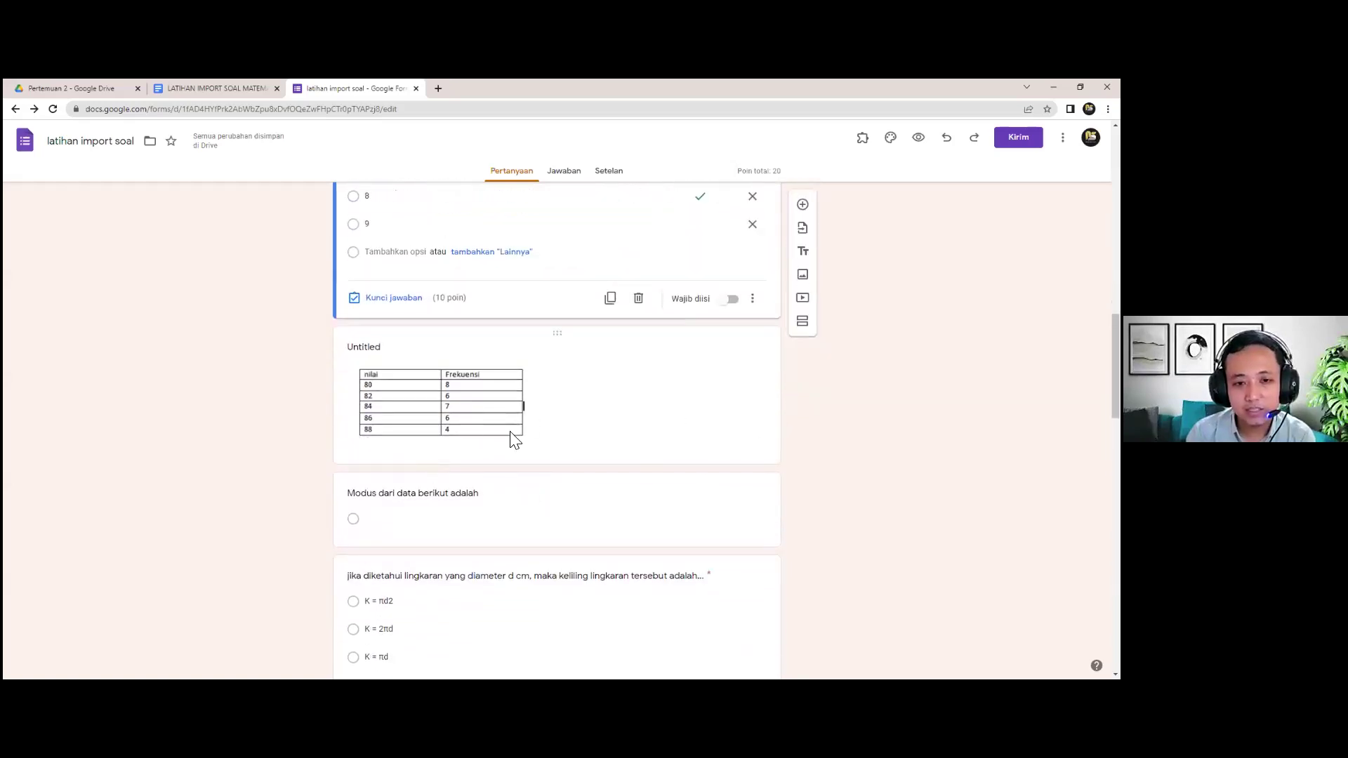
click(411, 418)
scroll(544, 379, up, 2)
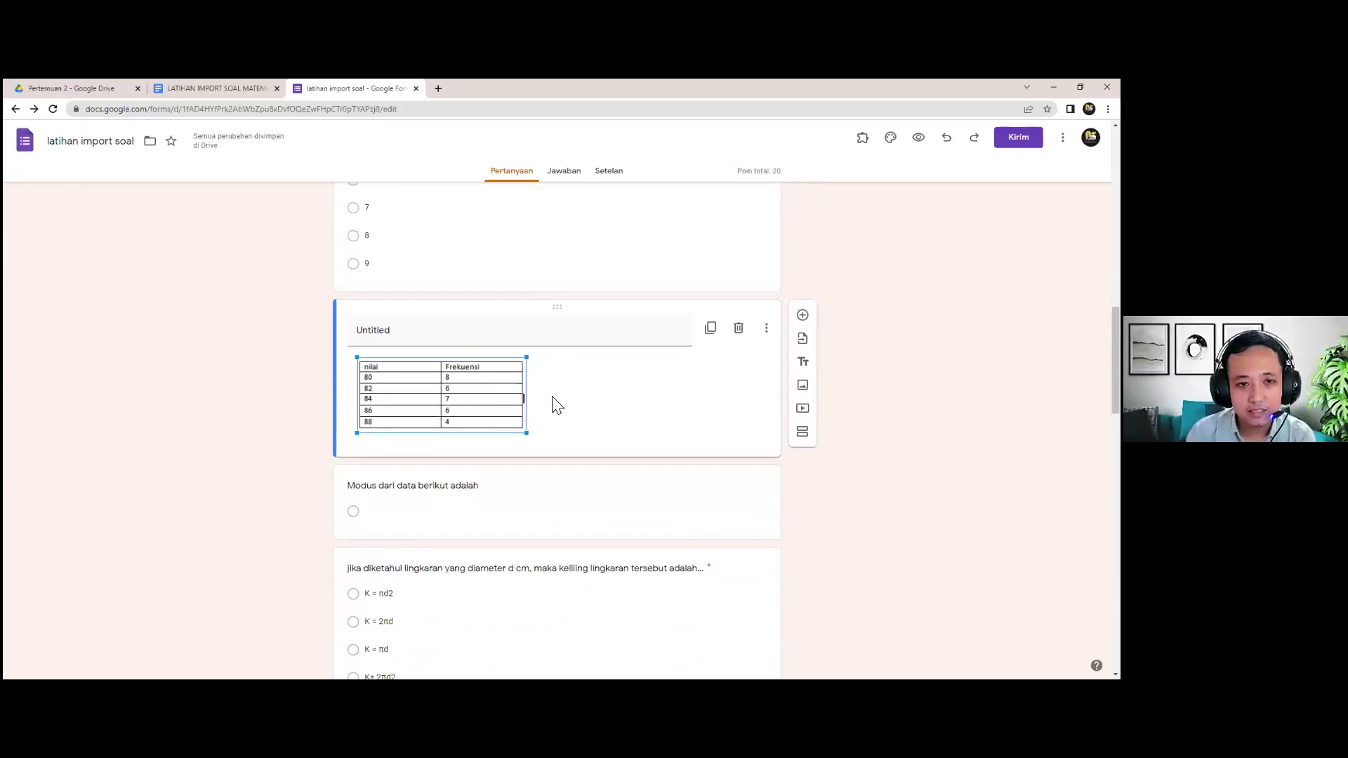
double_click(362, 334)
key(BackSpace)
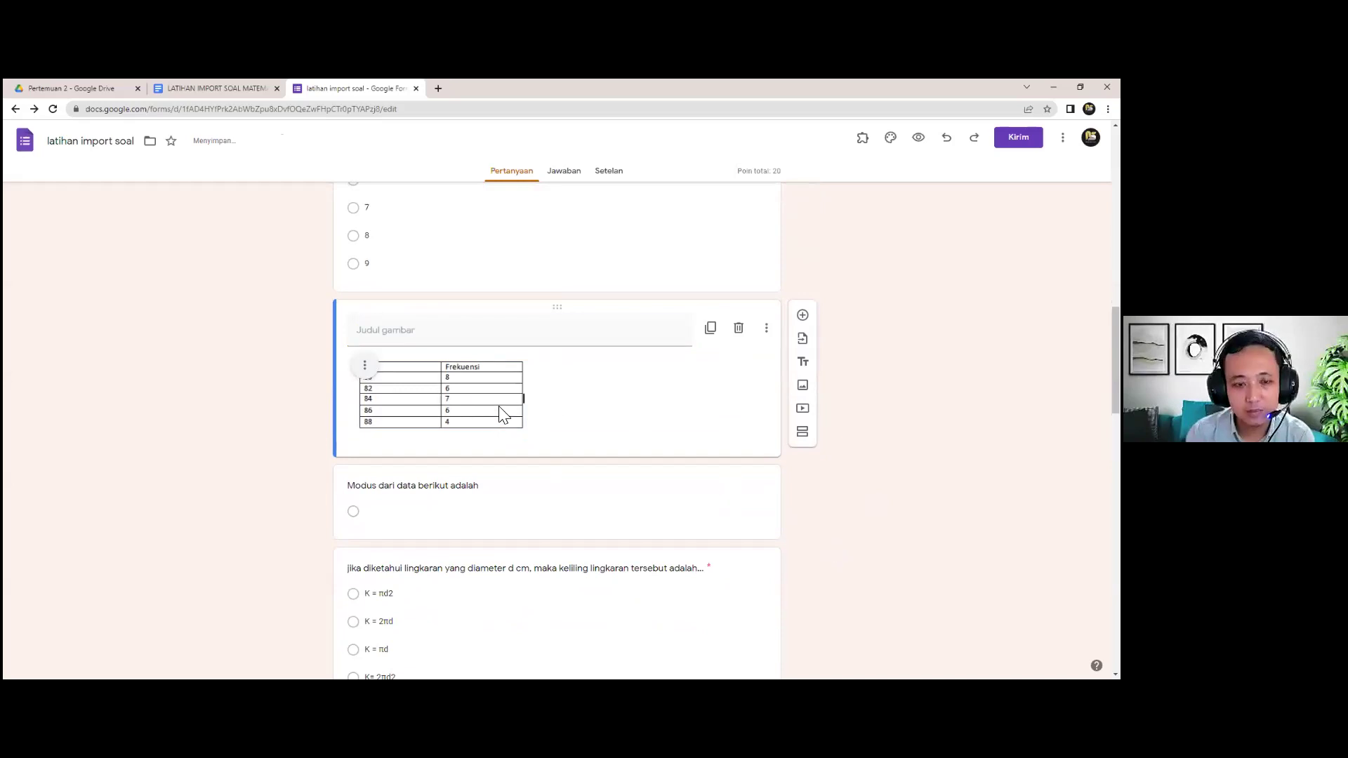
Select the mode question, then switch to the source question document.
scroll(491, 428, down, 1)
click(386, 427)
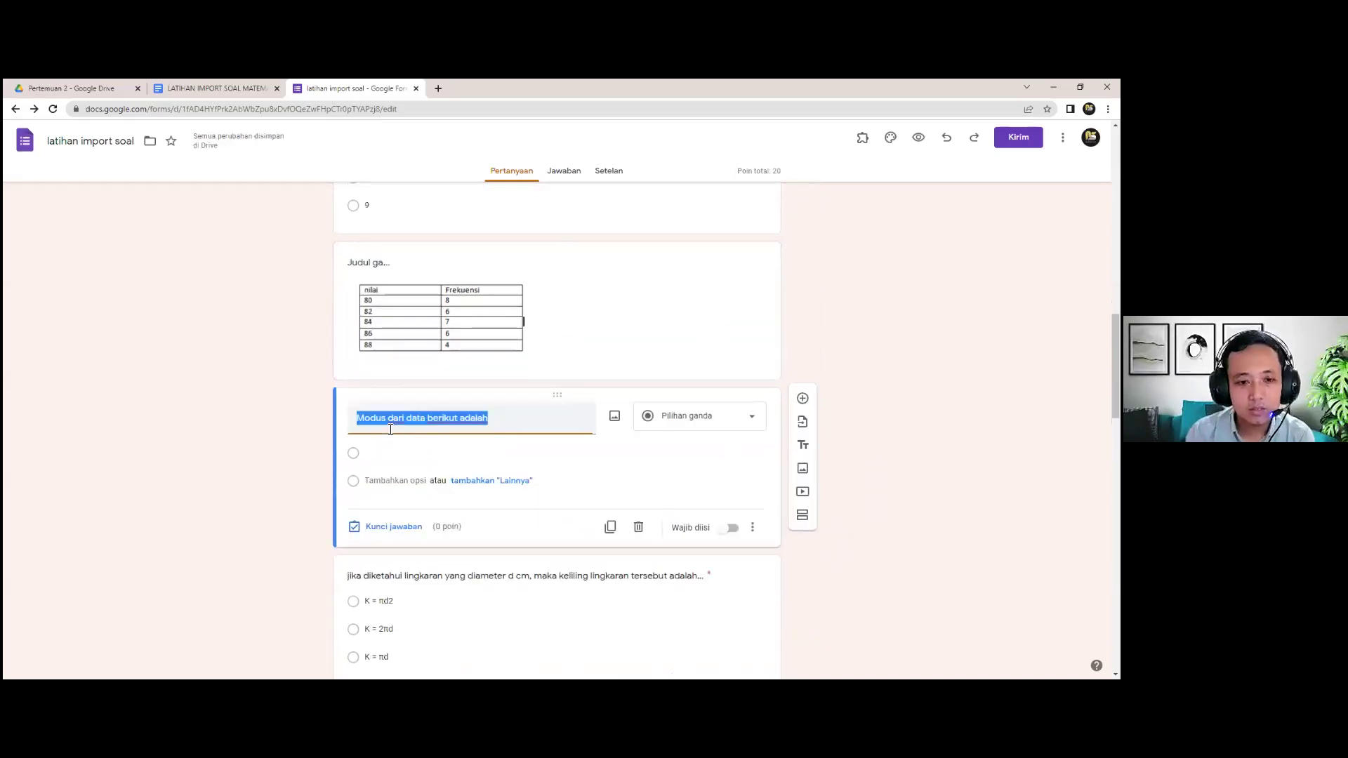
scroll(393, 421, down, 1)
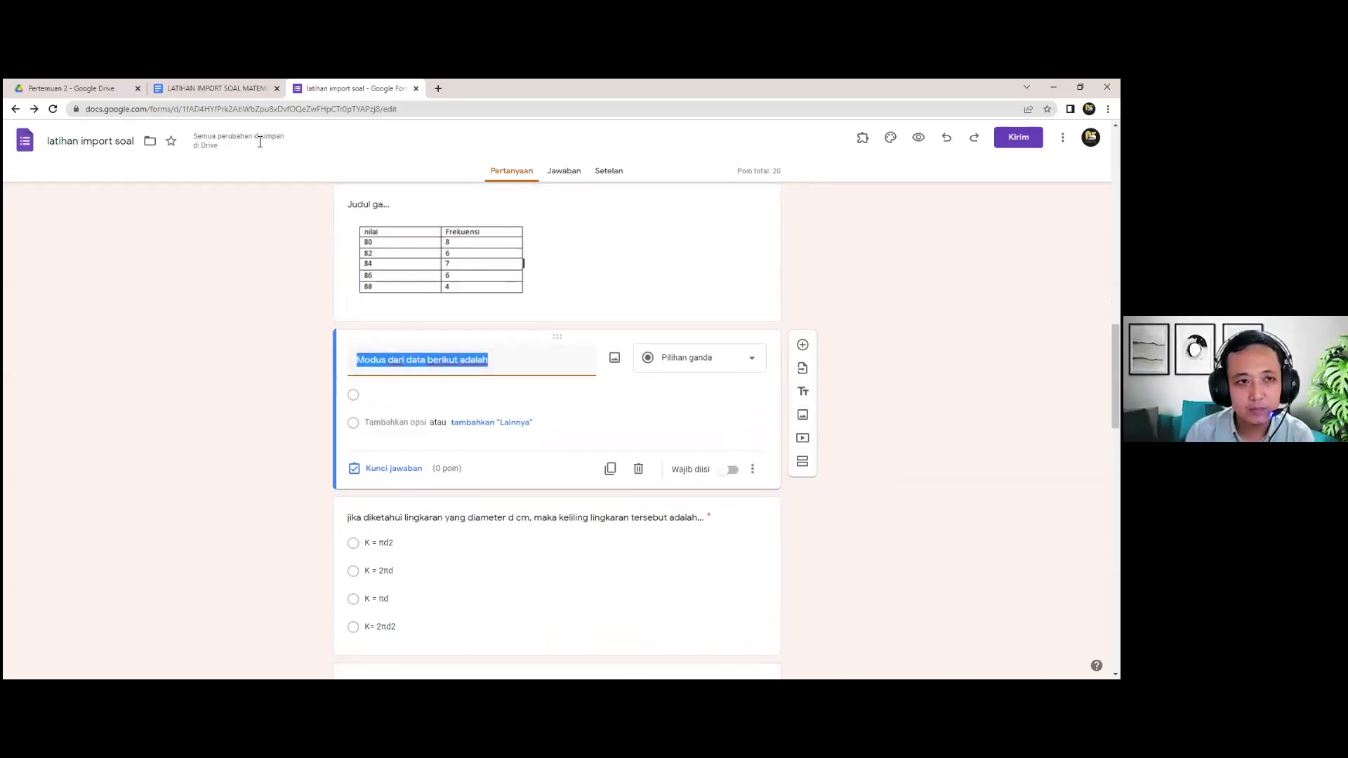
click(231, 88)
scroll(442, 352, up, 12)
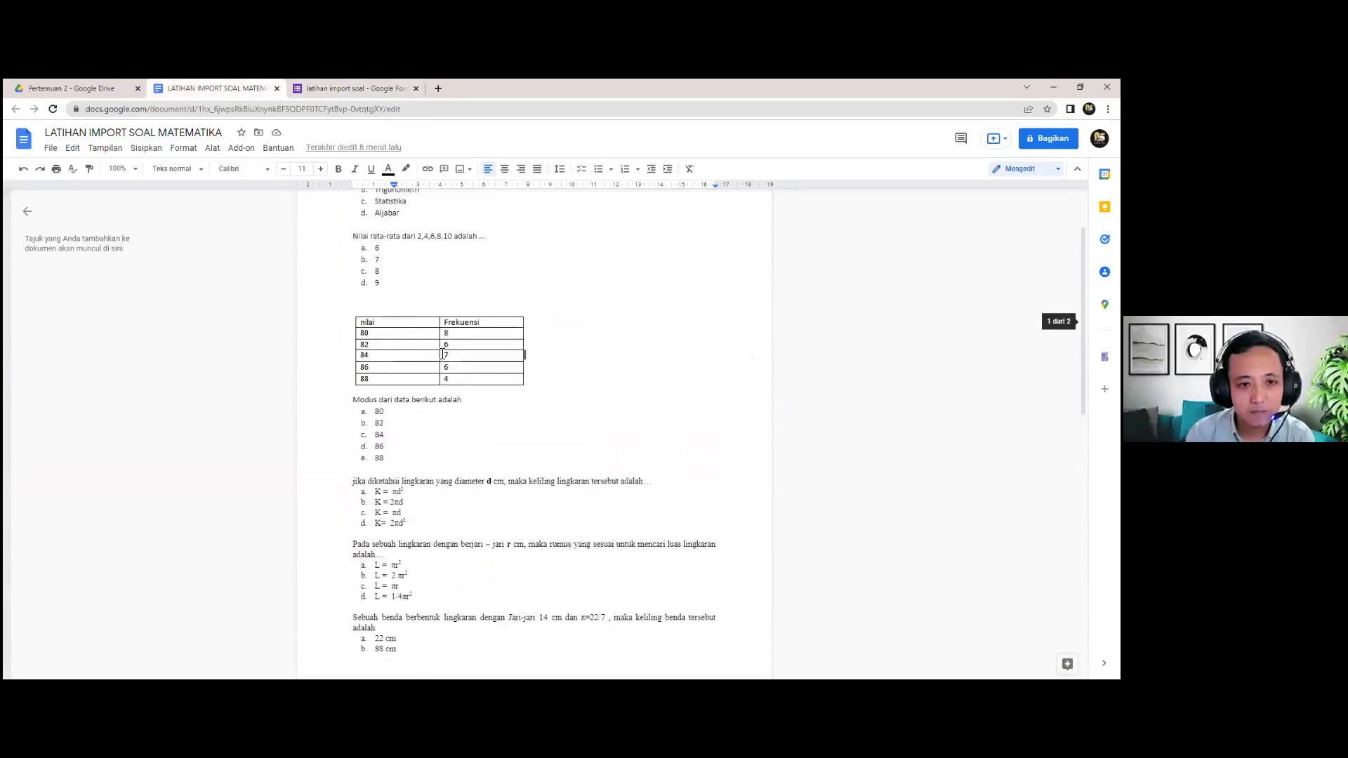
Copy the mode question's choices 80, 82, 84, 86 and 88 from the document back to the form.
drag(387, 491, 372, 449)
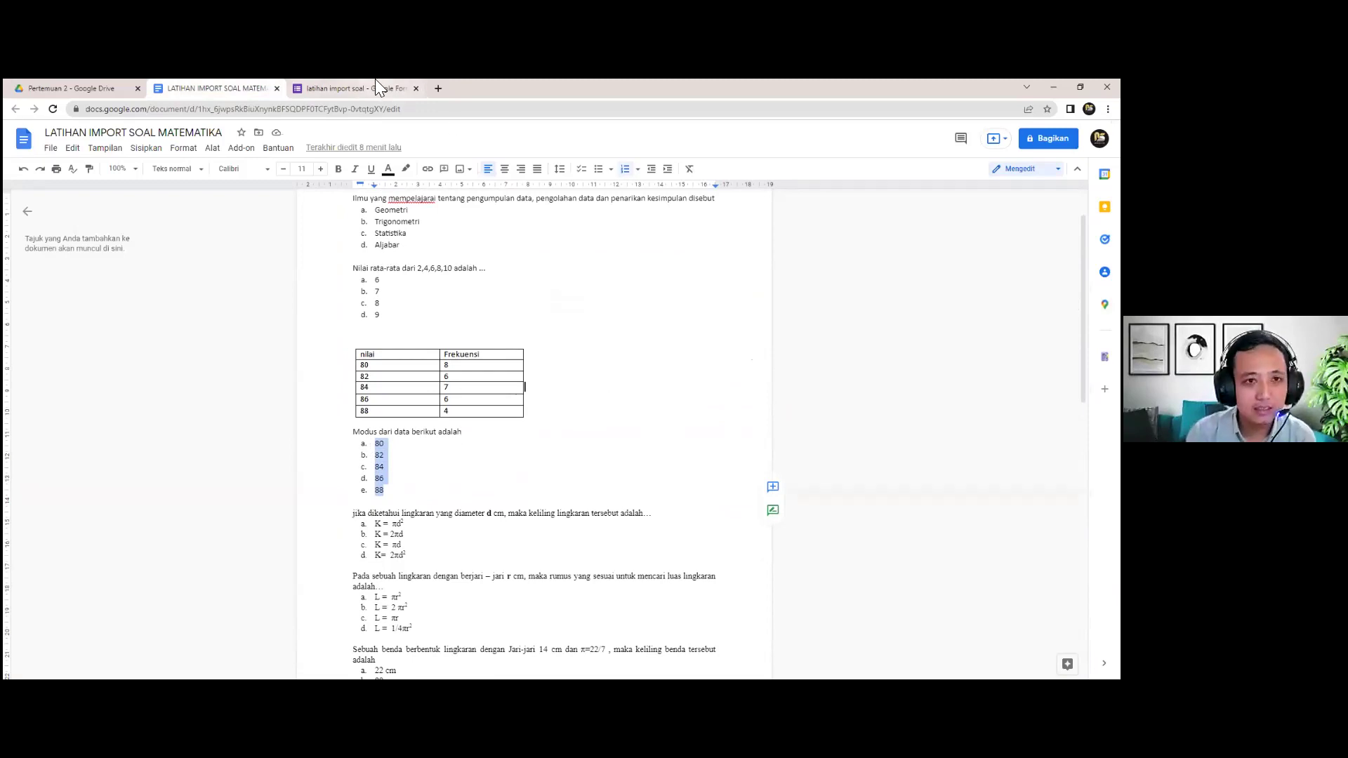
key(ctrl+Tab)
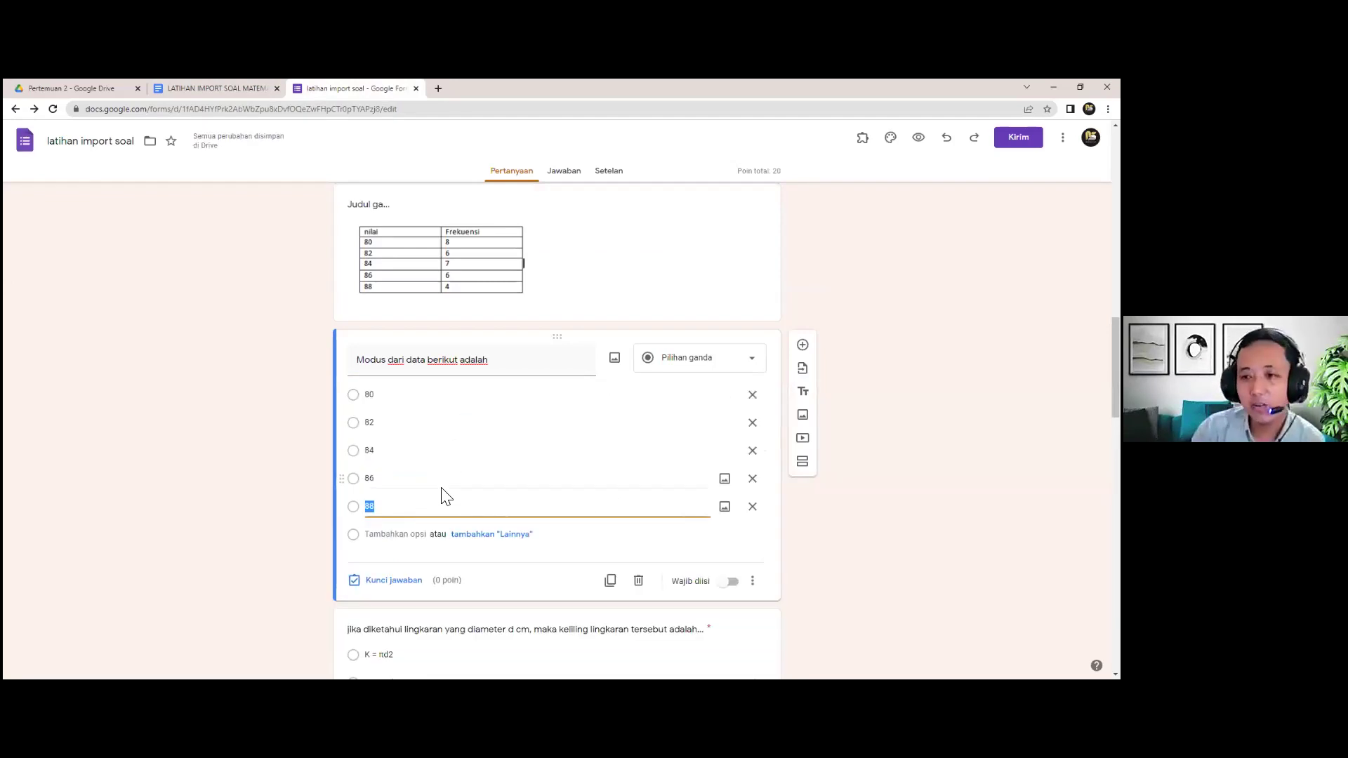
Make 80 the 10-point correct answer for the mode question.
click(394, 583)
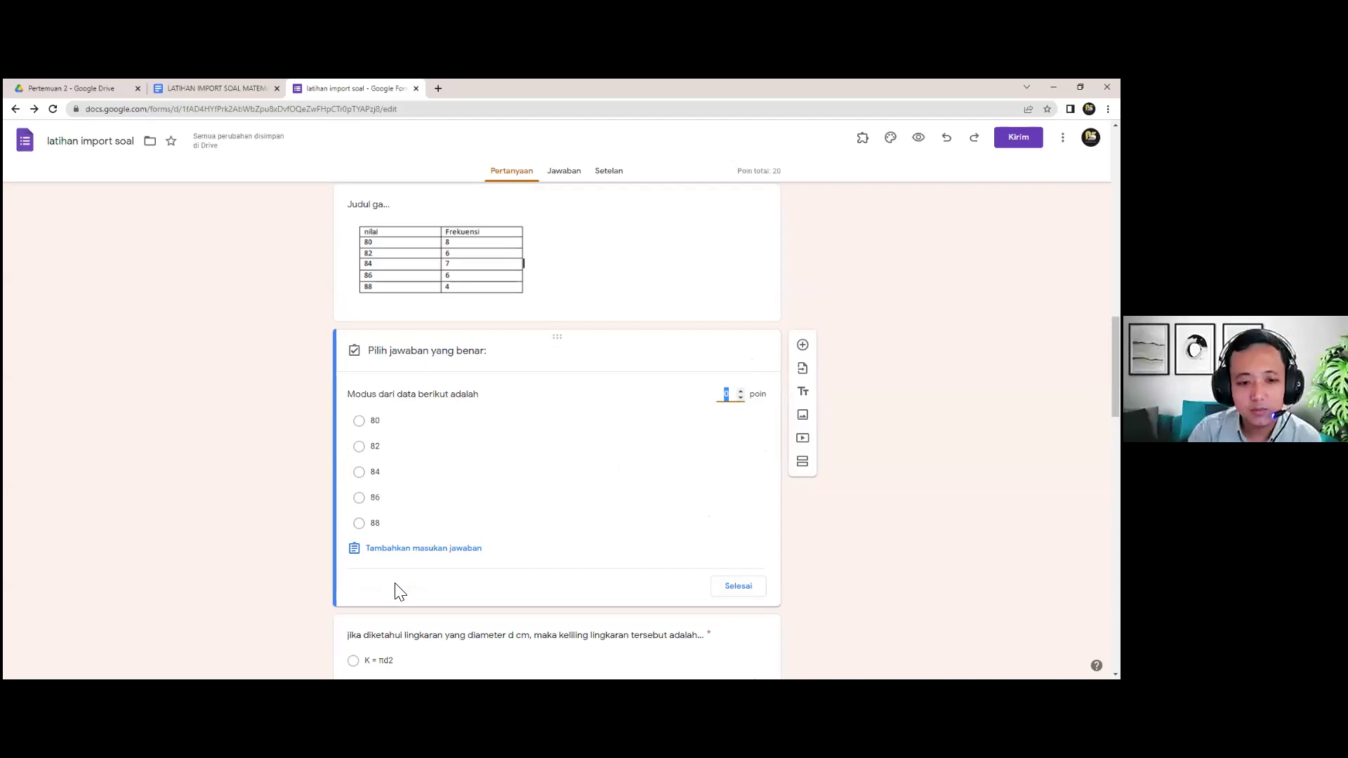
text(14)
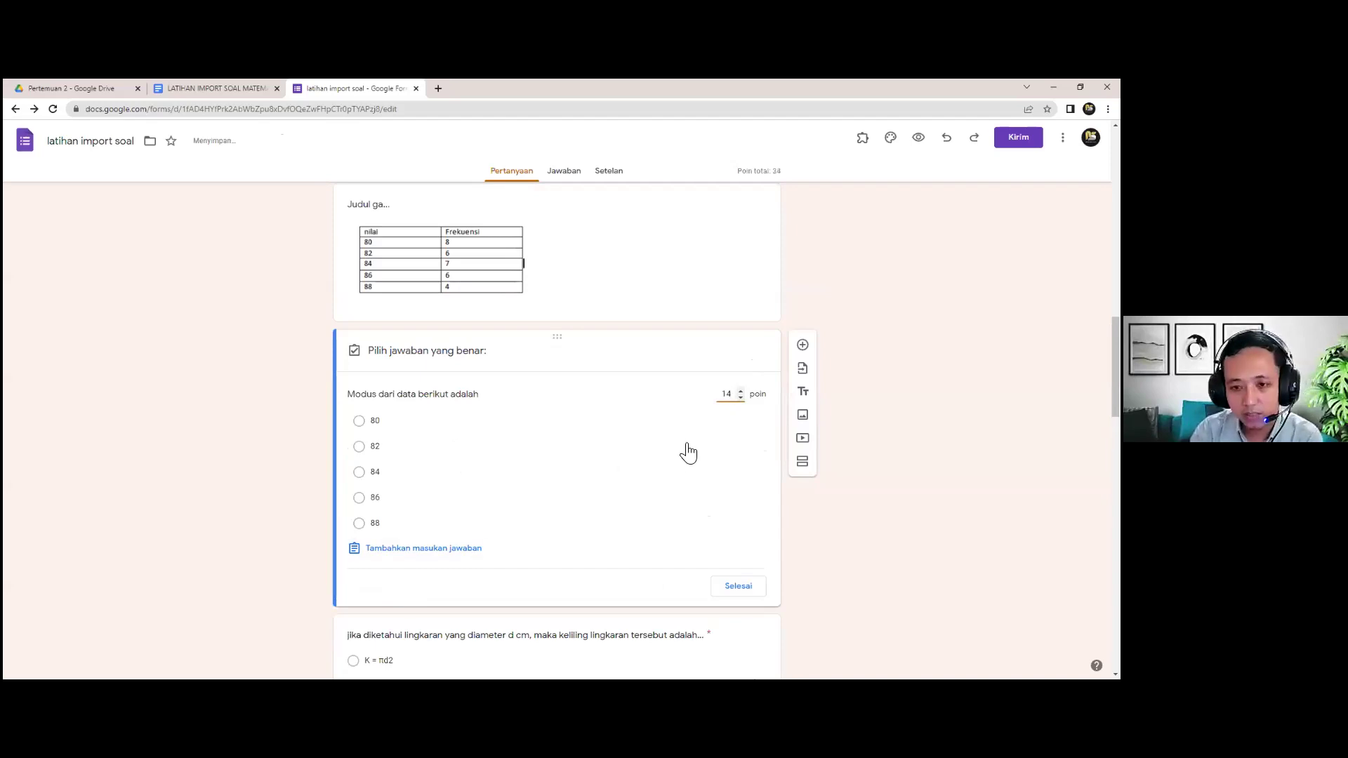
key(BackSpace)
text(0)
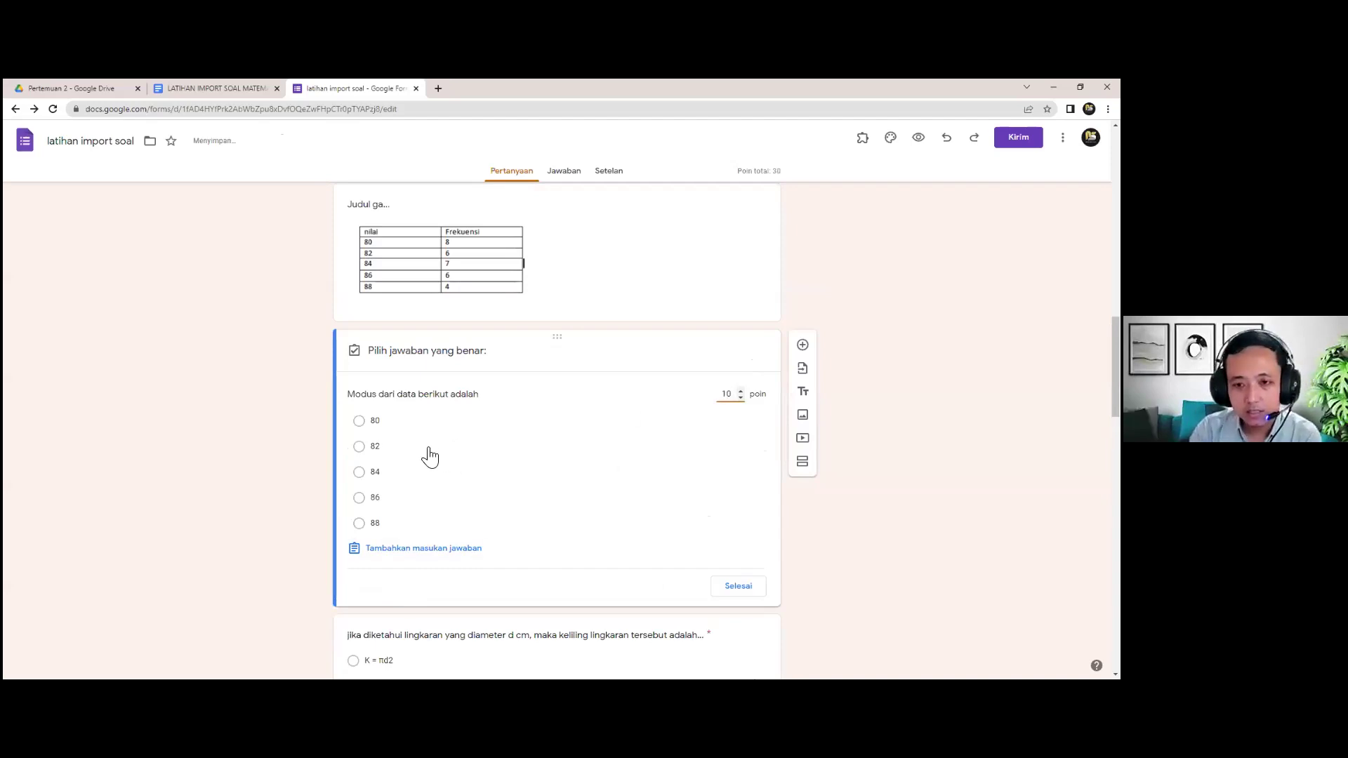
click(363, 421)
scroll(376, 453, down, 4)
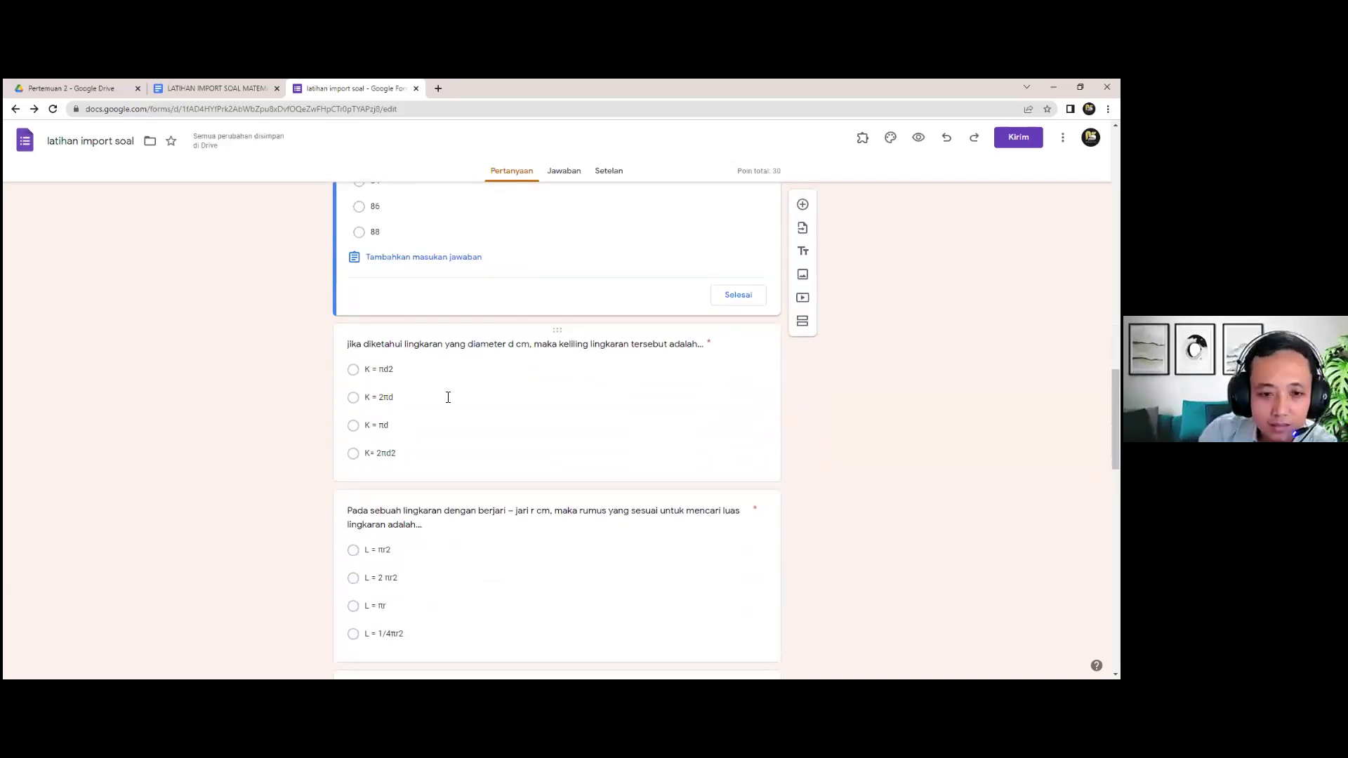
Make K = πd the 10-point correct answer for the circle perimeter question.
click(445, 395)
click(382, 441)
text(10)
click(363, 373)
scroll(364, 376, down, 2)
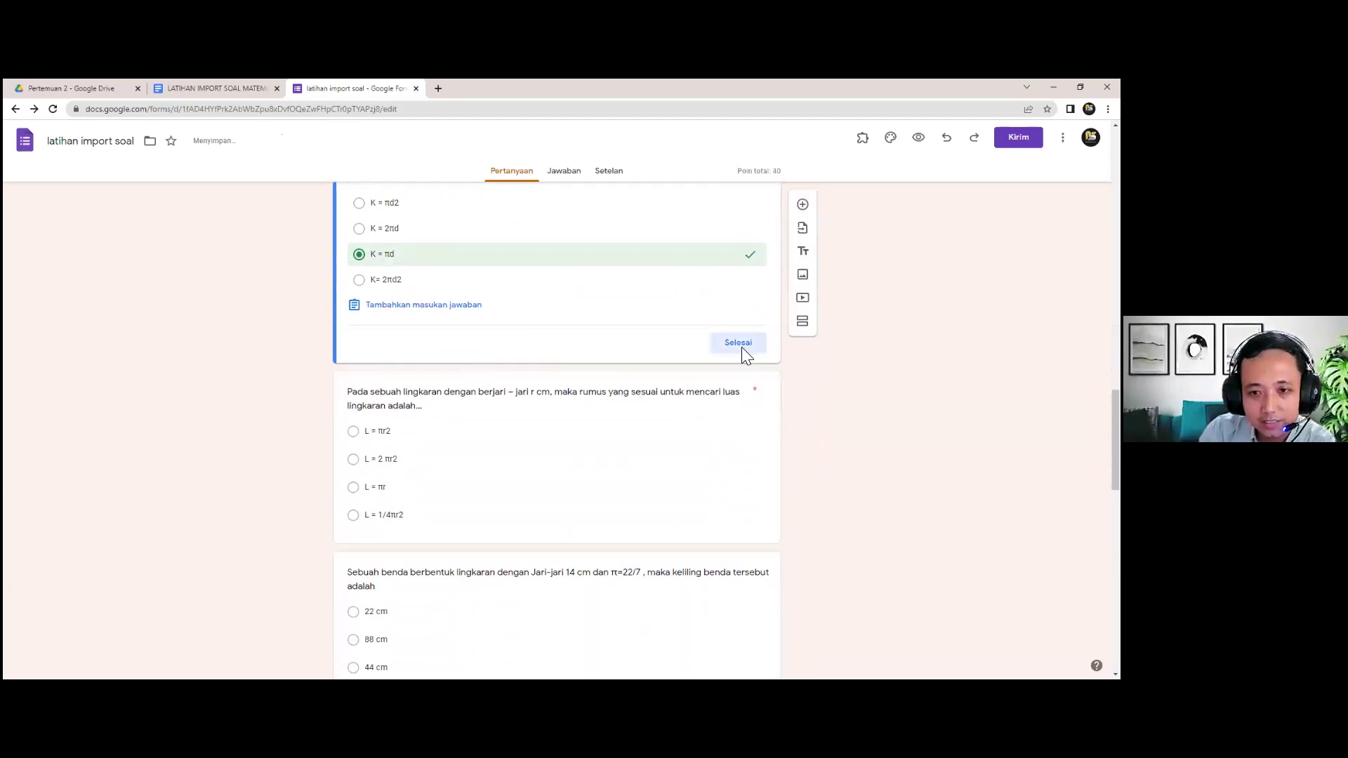
click(741, 346)
Make L = πr2 the 10-point correct answer for the circle area question.
click(433, 431)
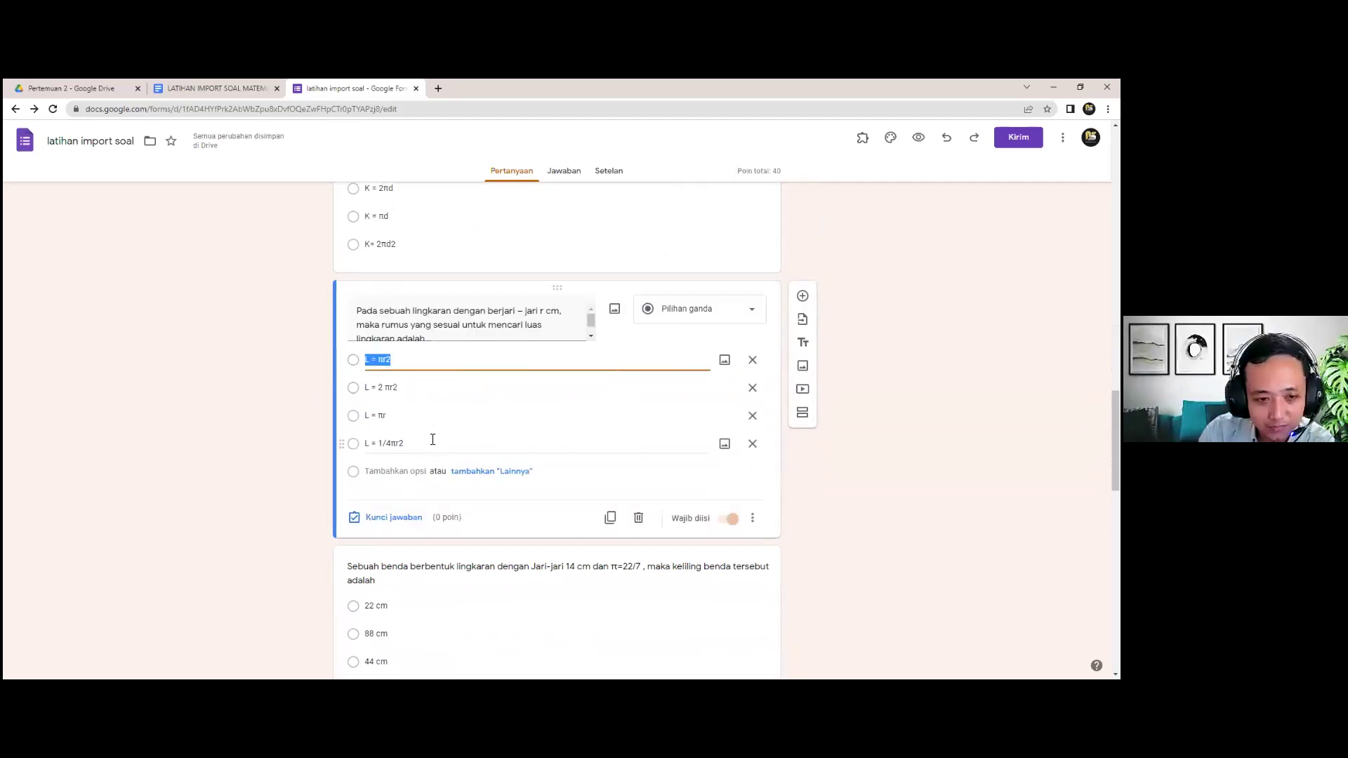
click(394, 517)
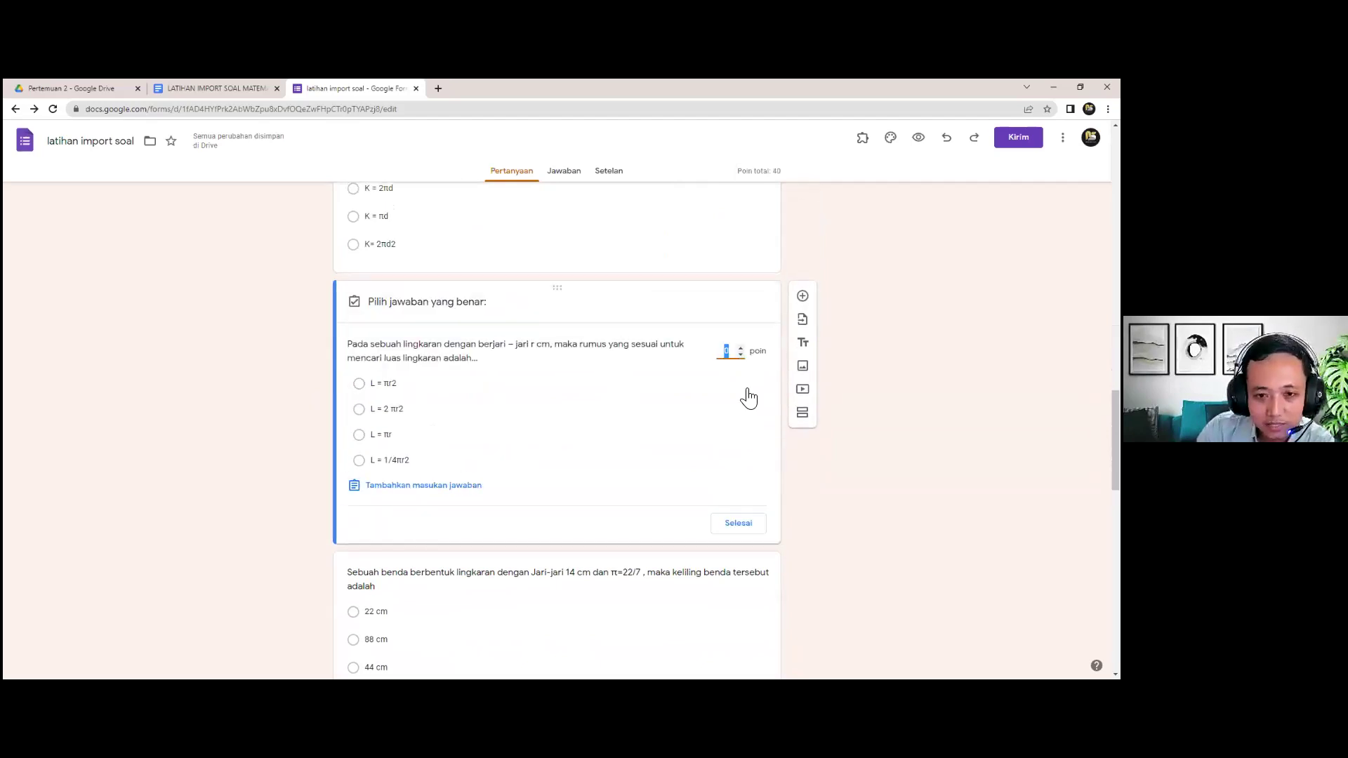
text(10)
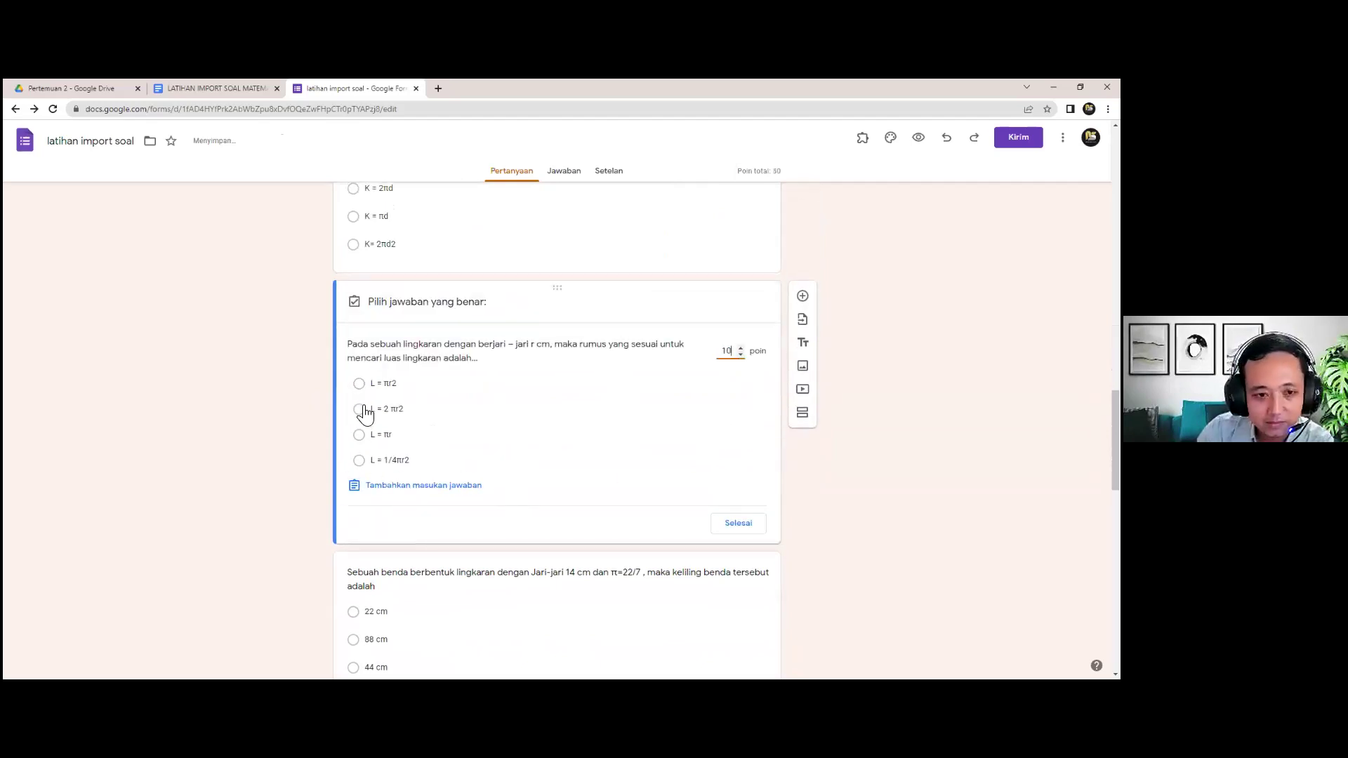
click(359, 384)
click(740, 528)
Set the 22/7 circumference question to 10 points with 88 cm as correct.
click(734, 529)
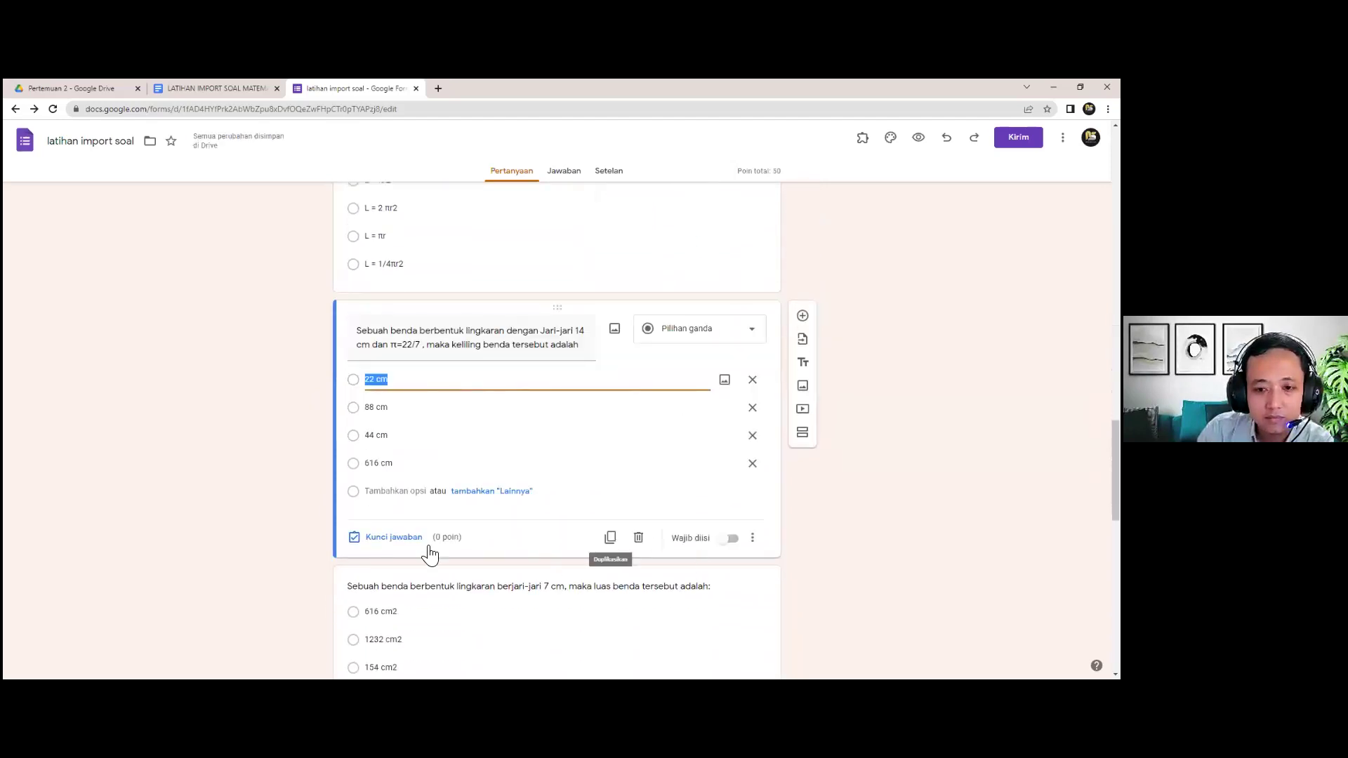
click(419, 535)
click(727, 379)
text(10)
click(360, 429)
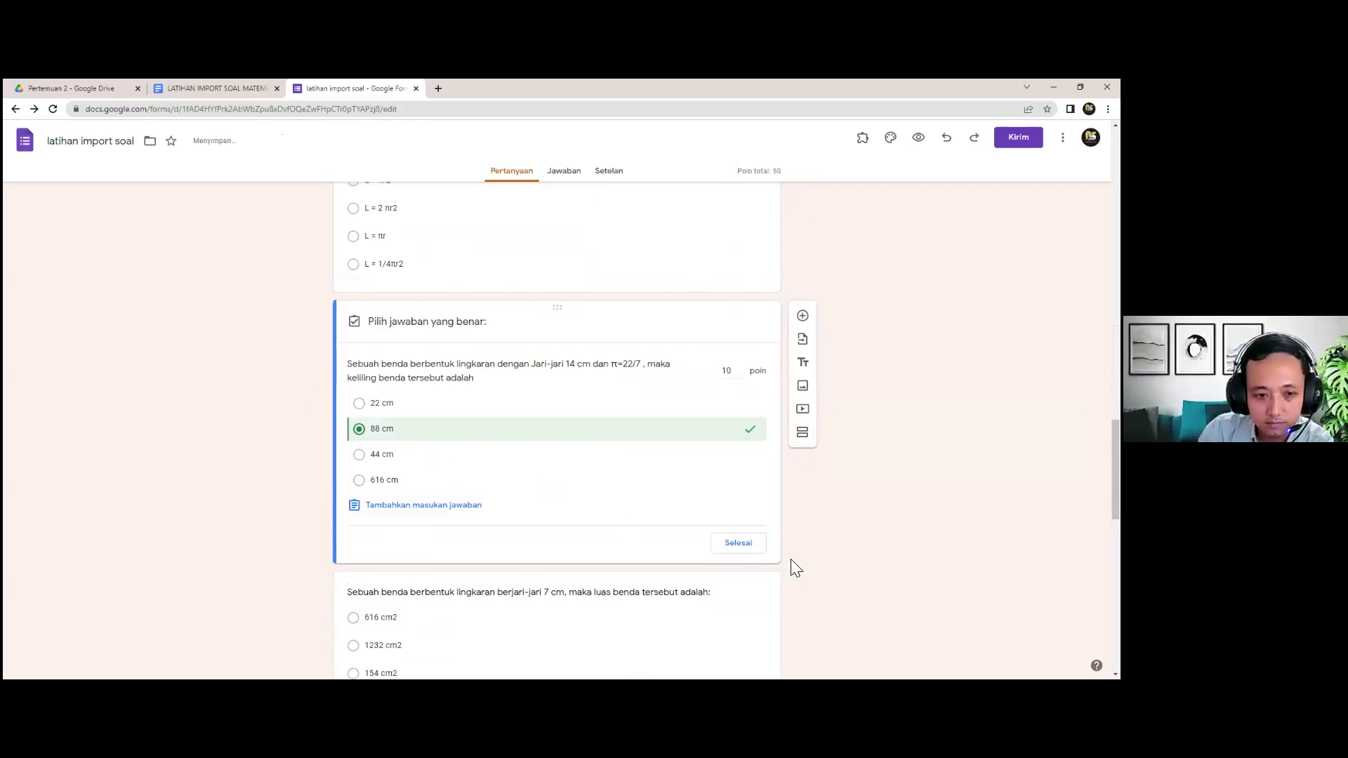
Make 1232 cm2 the 10-point correct answer for the 7 cm radius area question.
click(738, 544)
scroll(616, 555, down, 5)
click(442, 344)
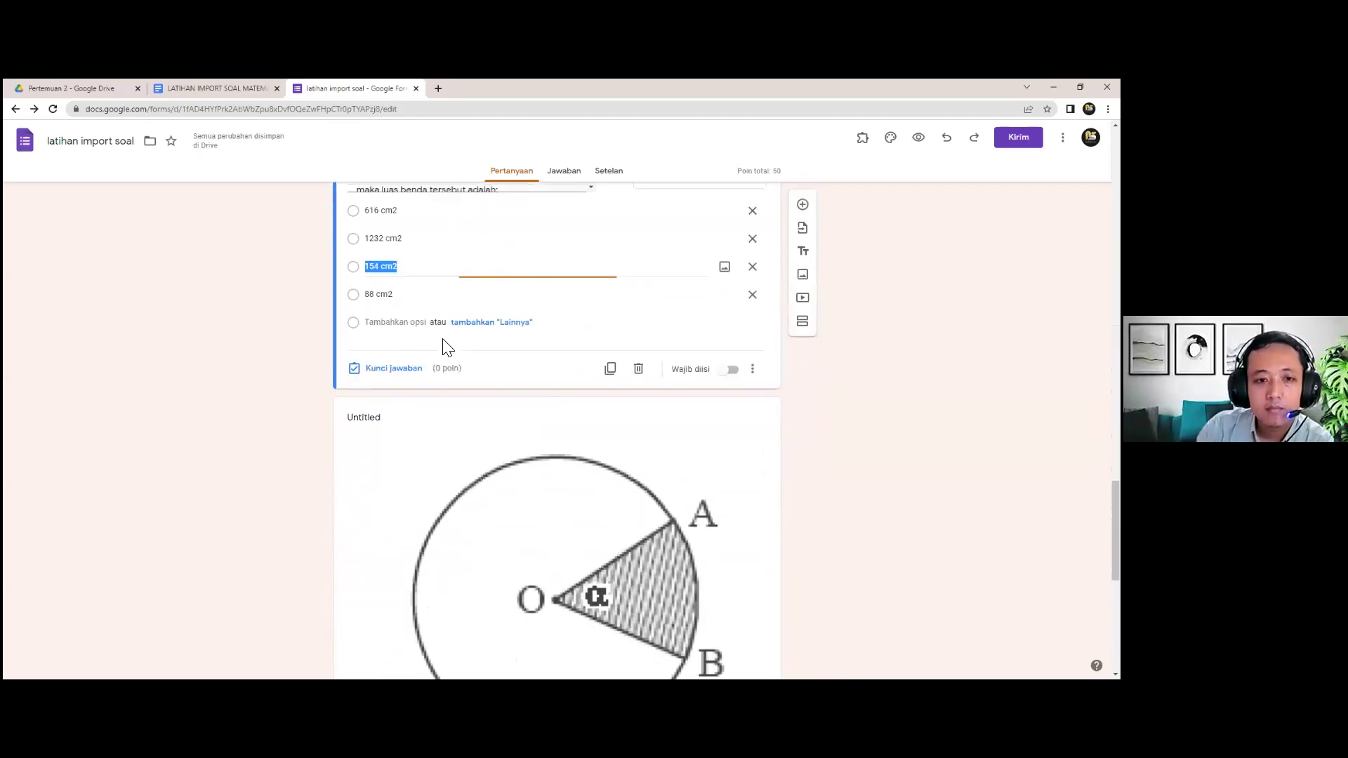
click(397, 369)
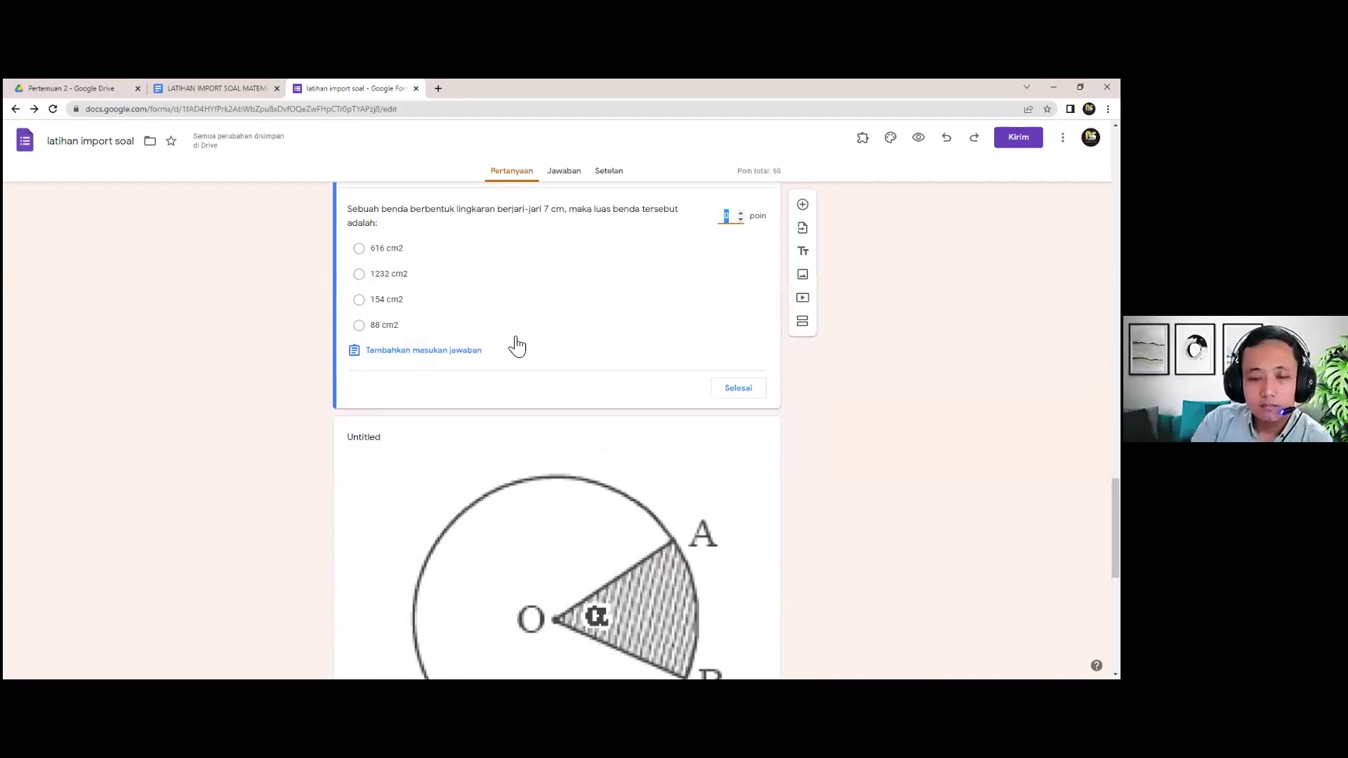
text(10)
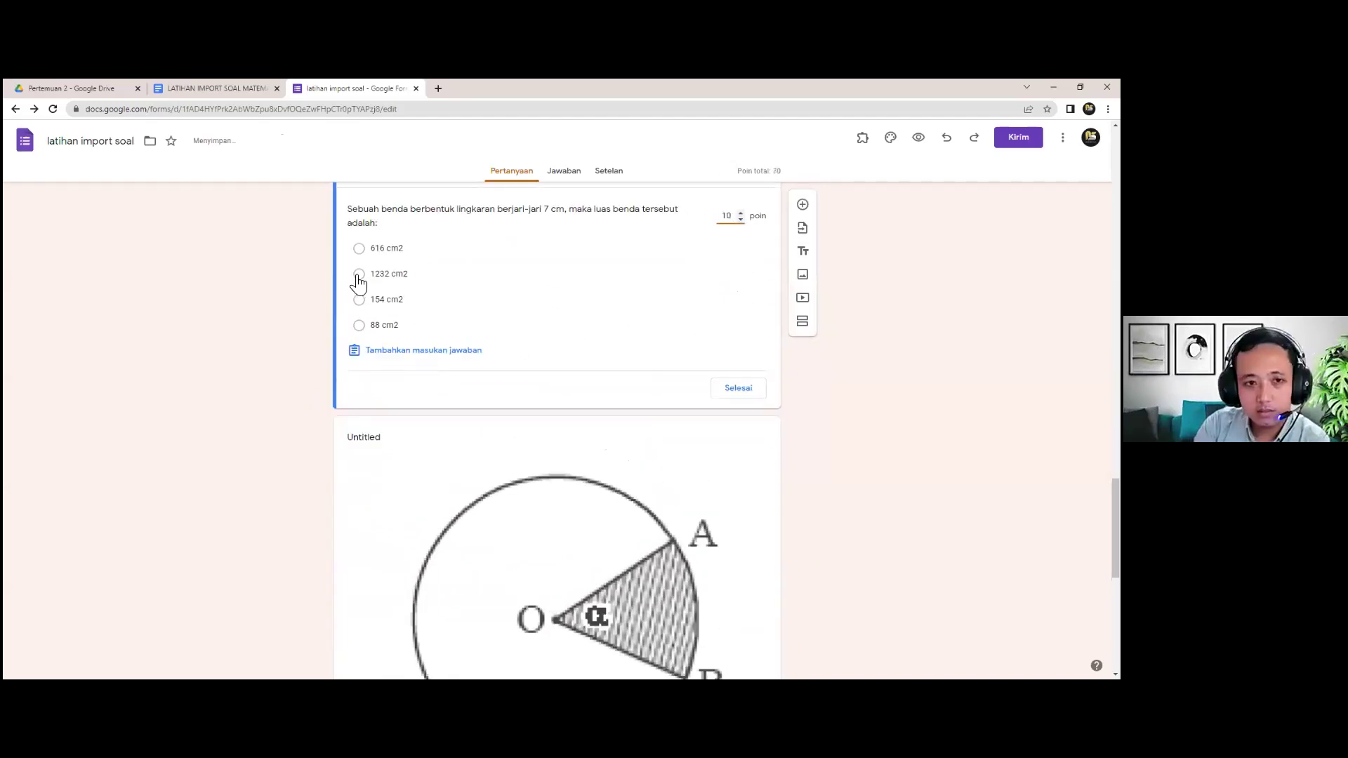
click(358, 274)
click(739, 387)
Delete the 'Untitled' title from the circle sector image.
scroll(730, 400, down, 2)
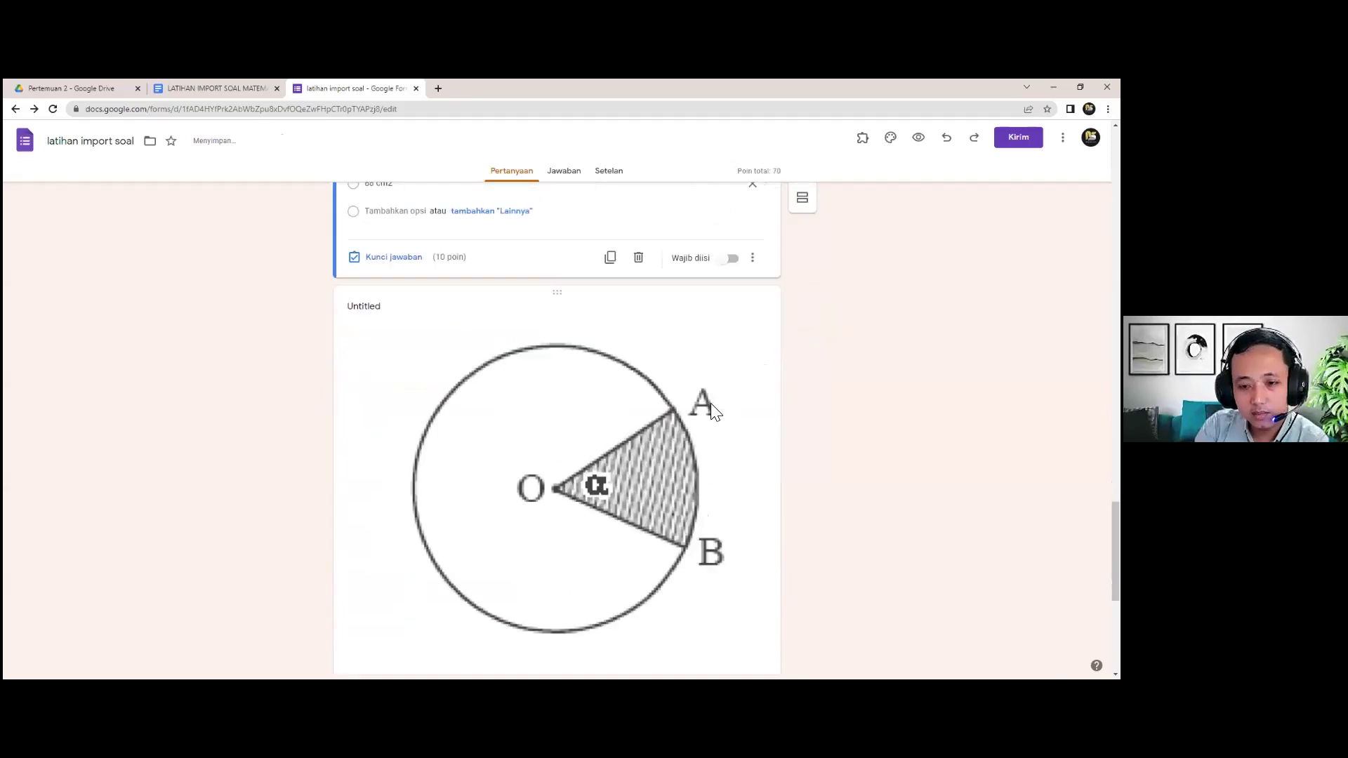
scroll(711, 405, down, 1)
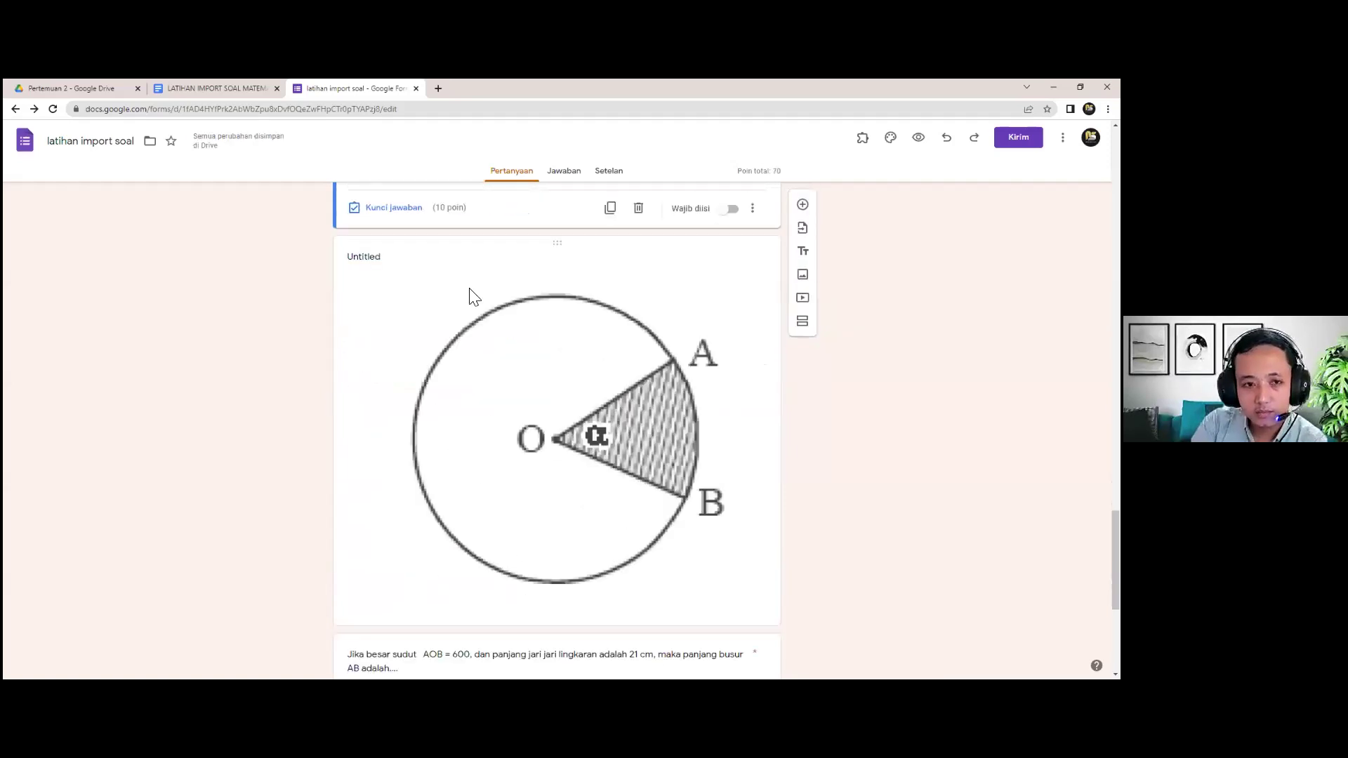
scroll(604, 430, down, 1)
click(591, 425)
drag(409, 309, 358, 303)
key(BackSpace)
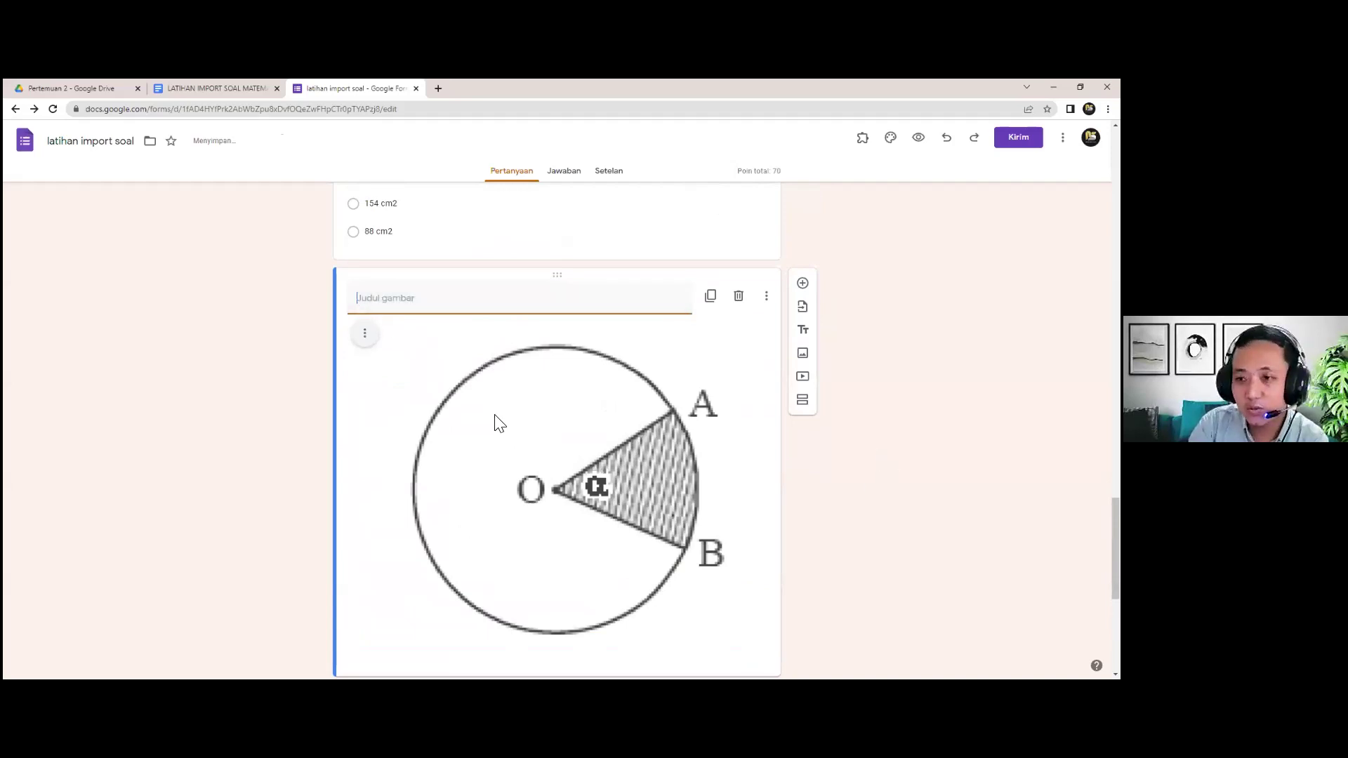
Give the arc-length question a 10-point answer key with 22 cm as correct.
scroll(797, 495, down, 5)
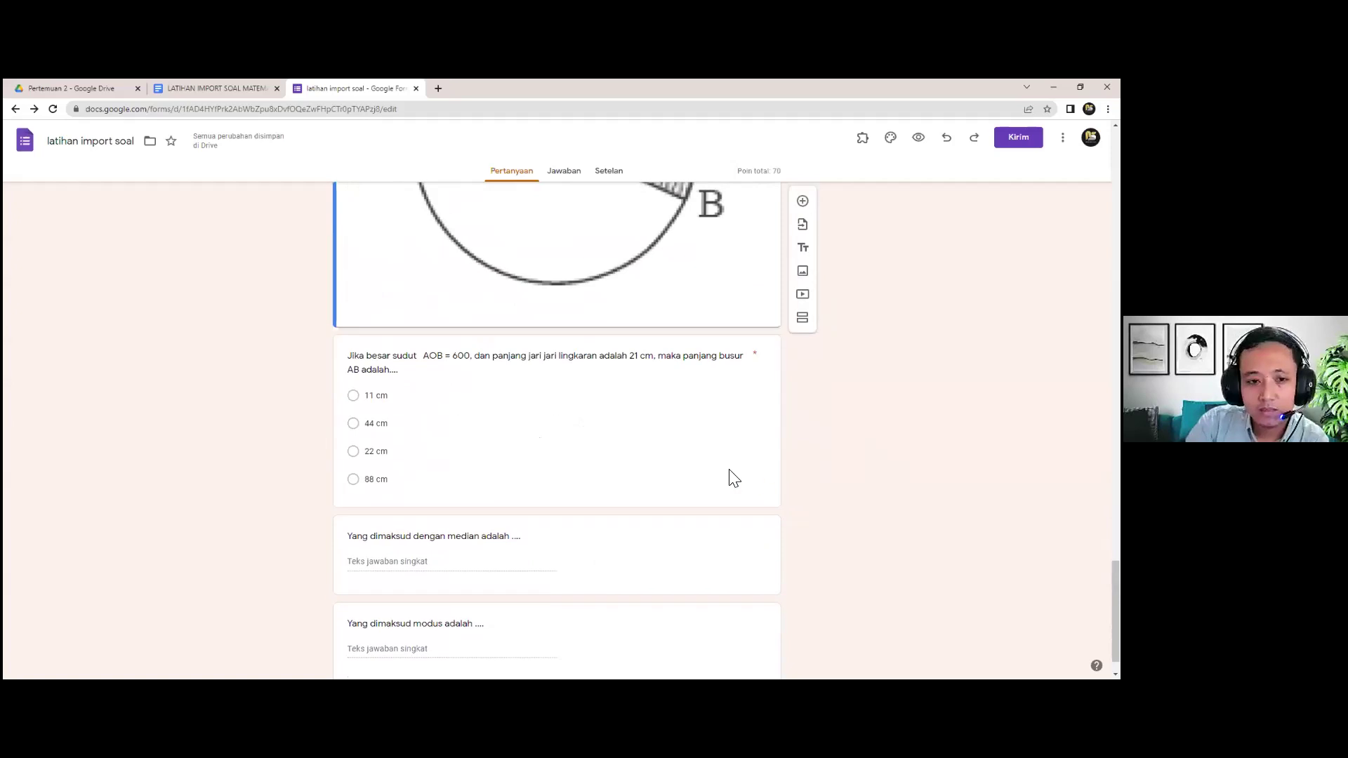
click(490, 394)
scroll(542, 347, up, 2)
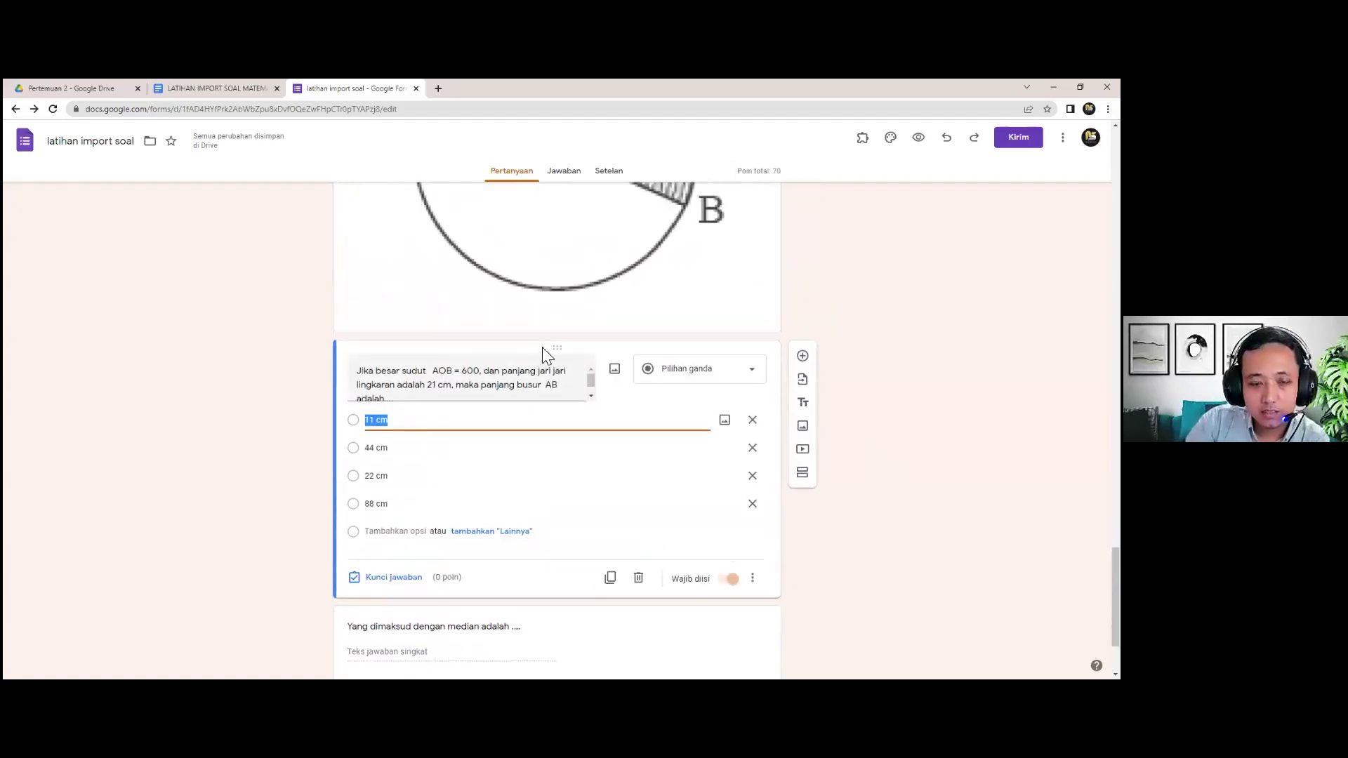
click(570, 319)
click(560, 546)
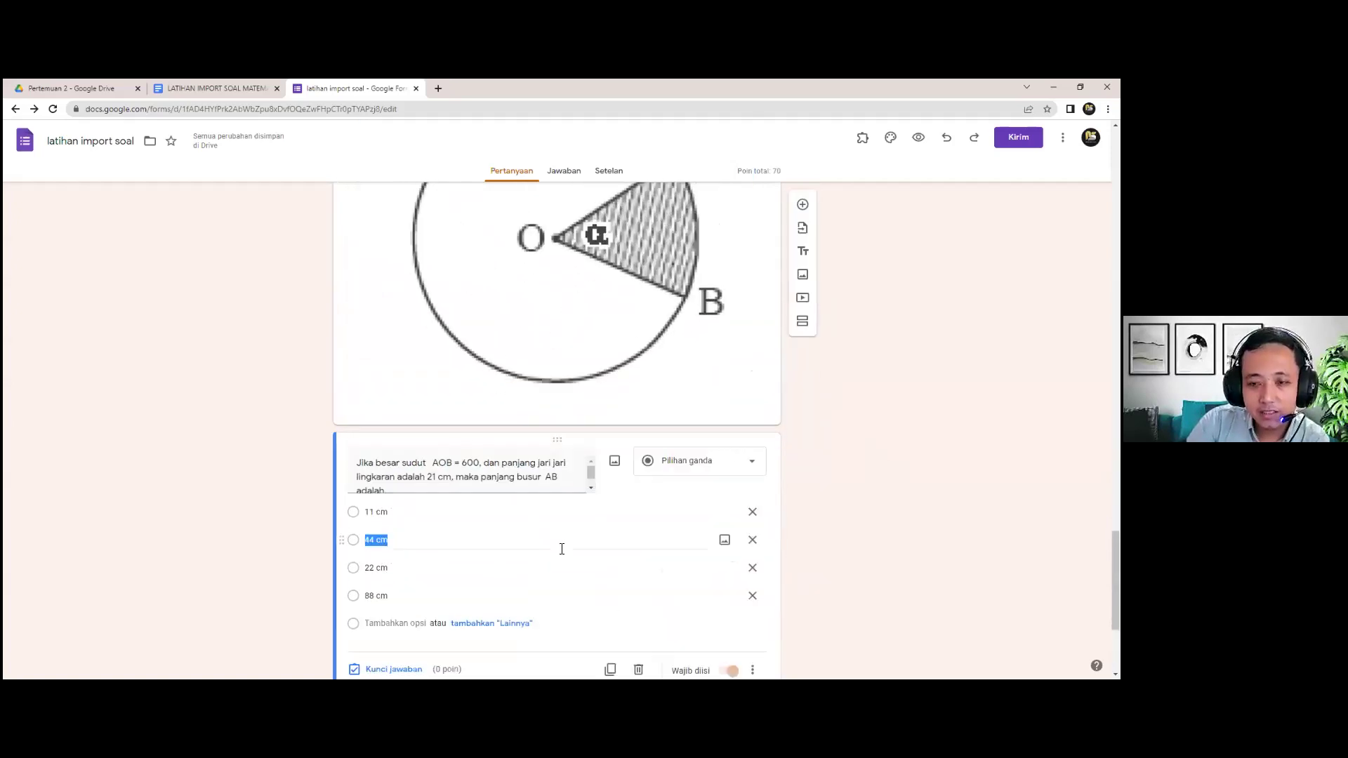
scroll(554, 562, down, 2)
click(396, 552)
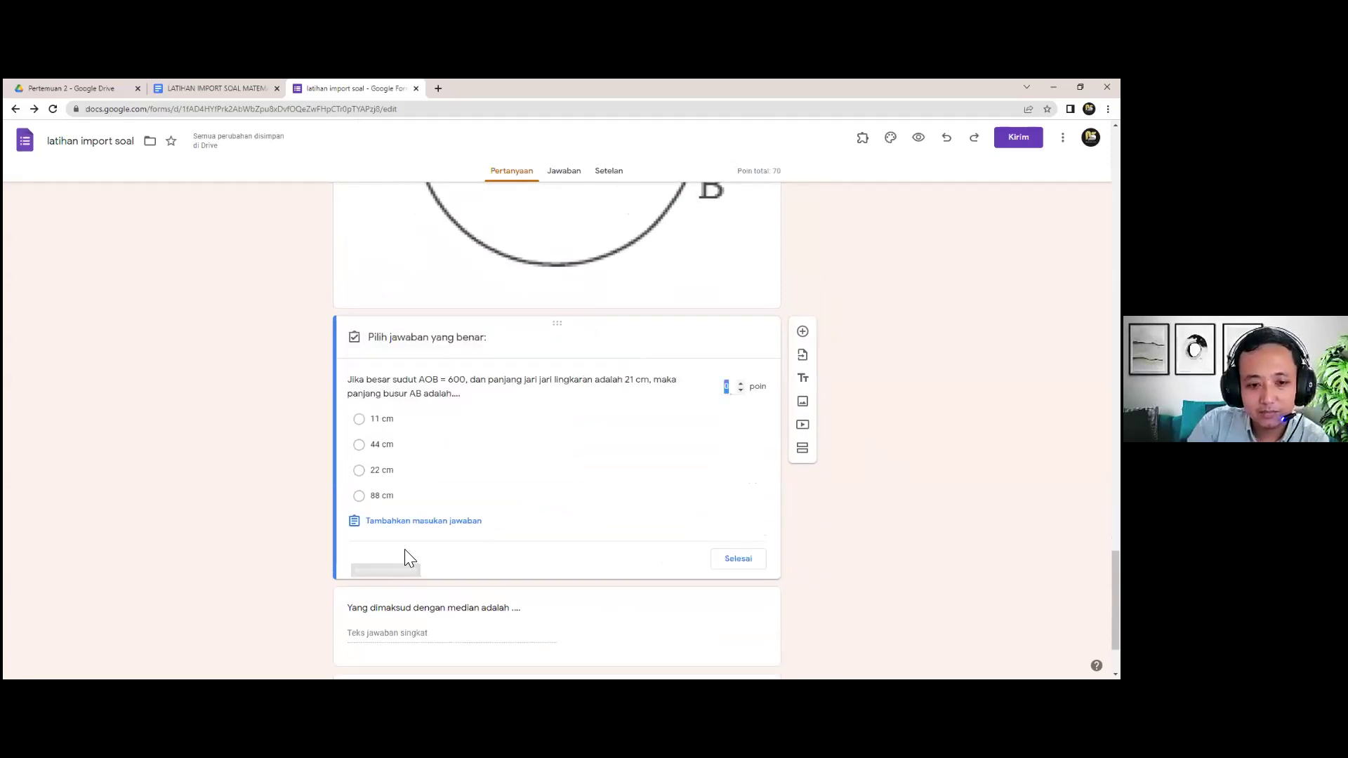
text(10)
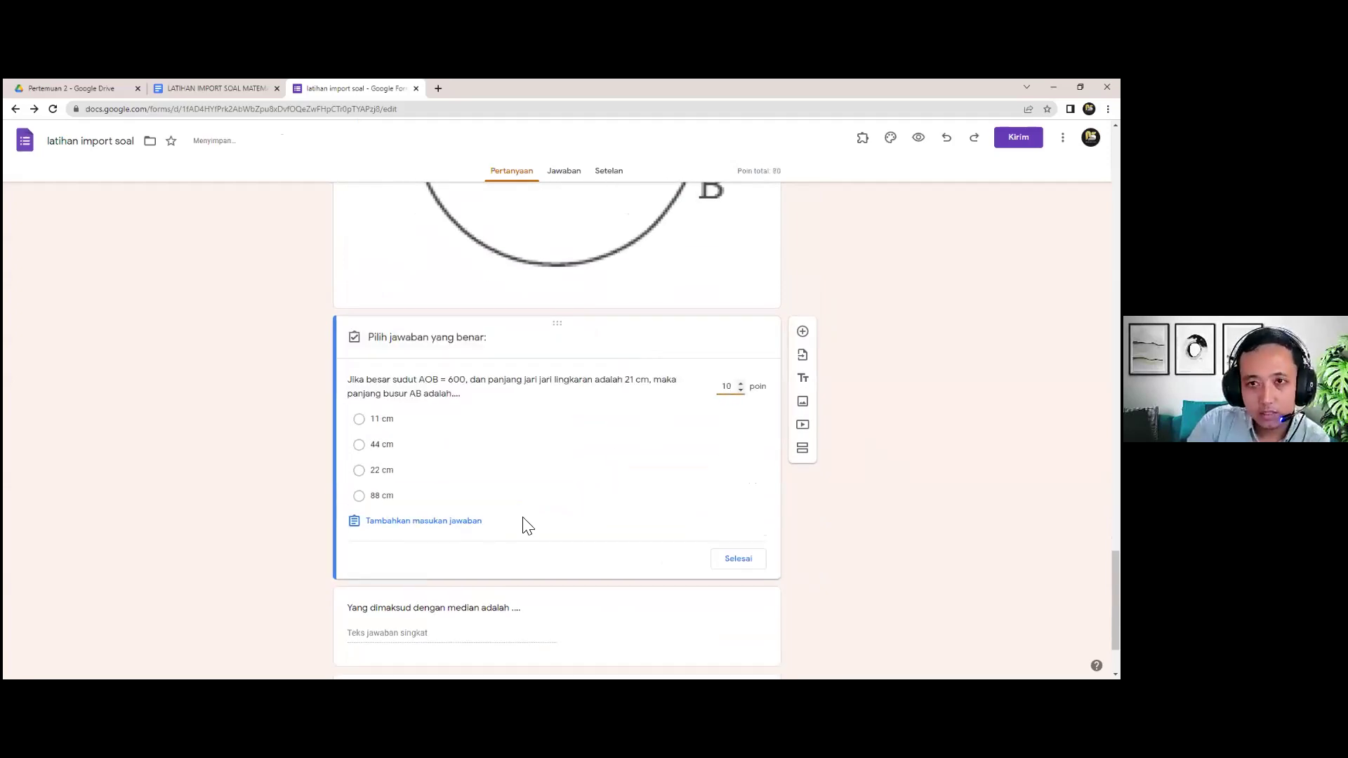
click(362, 470)
click(723, 558)
scroll(632, 569, down, 2)
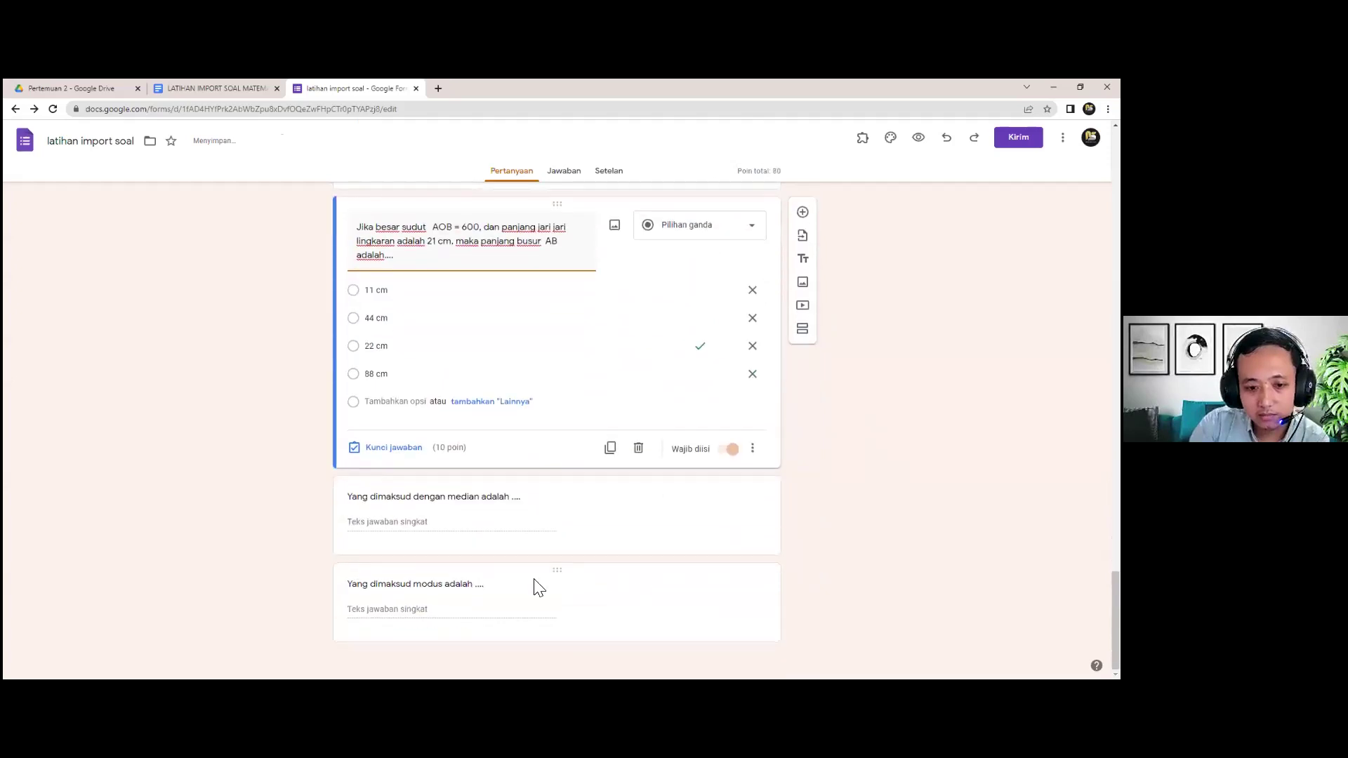
Add 'median' as the accepted answer for the median question.
click(434, 526)
click(412, 534)
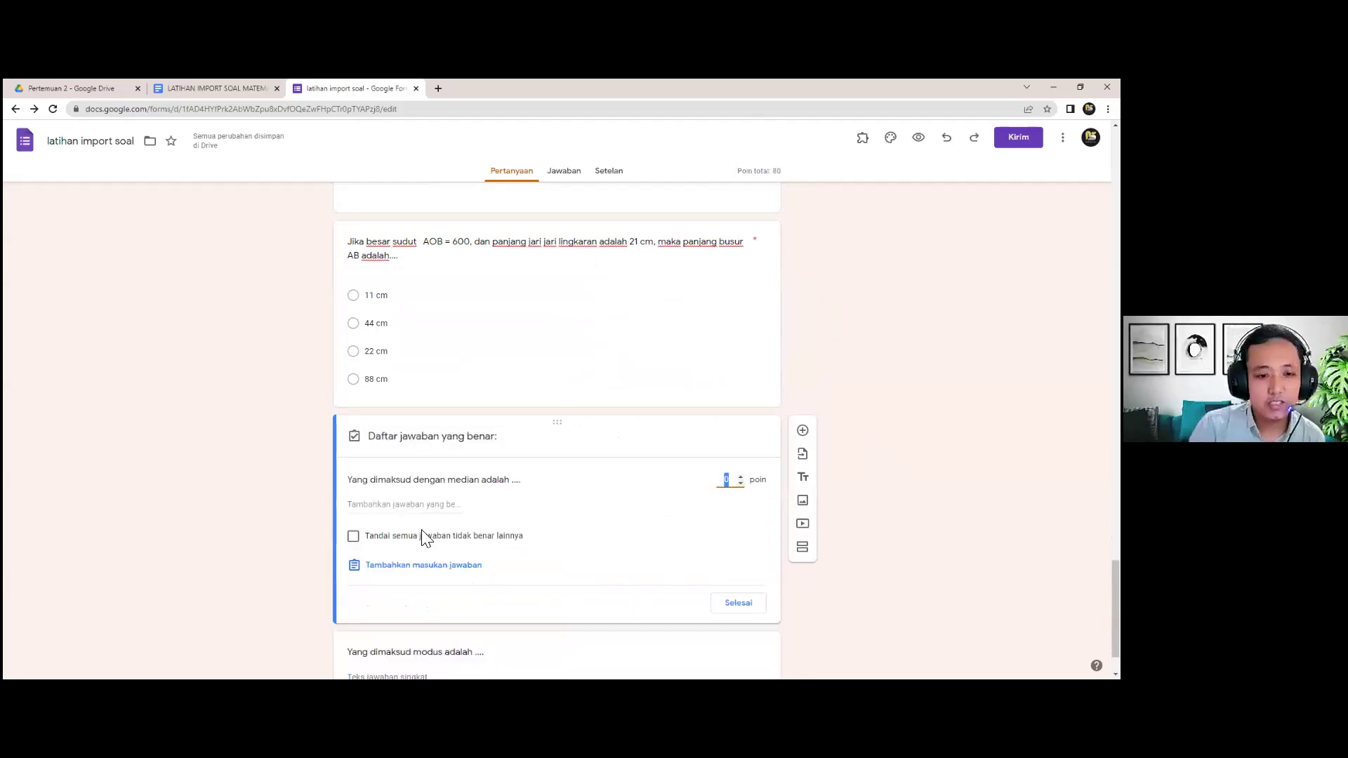
click(396, 514)
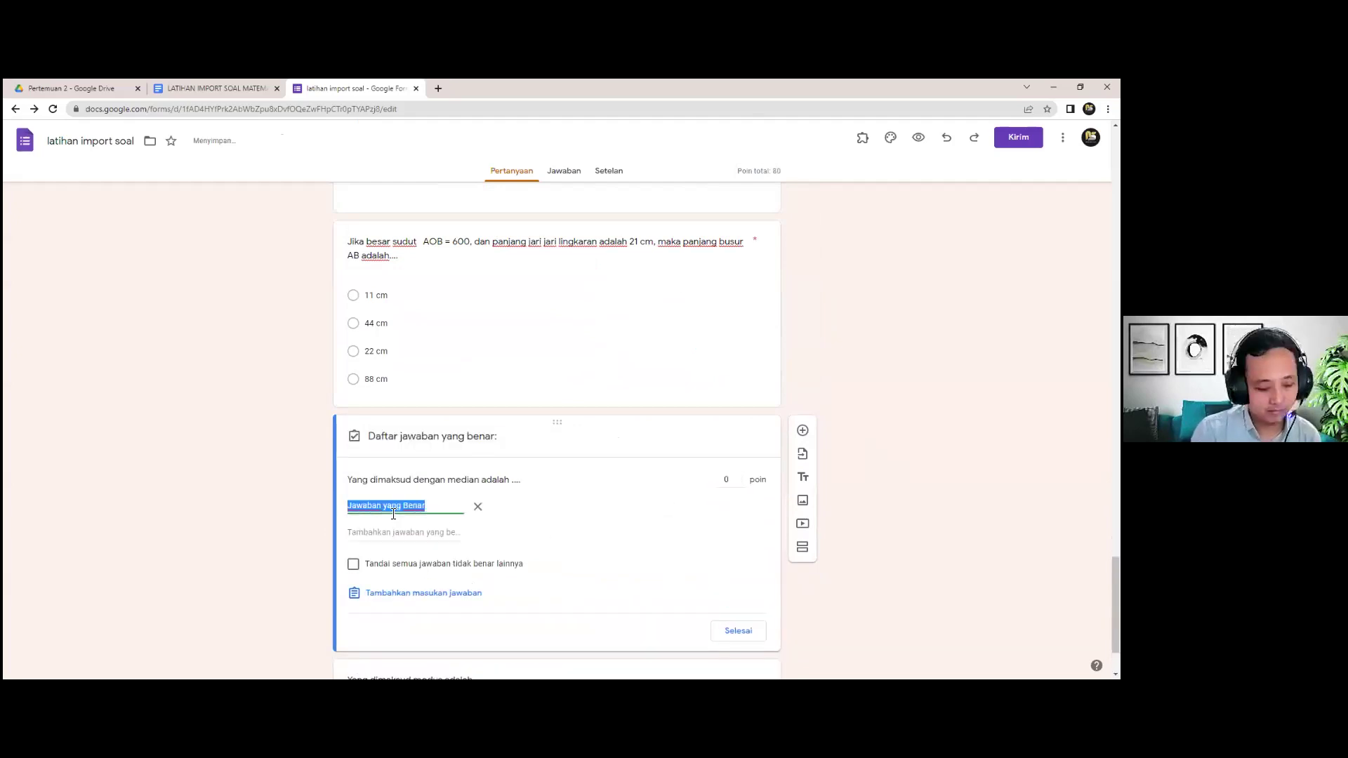
text(m)
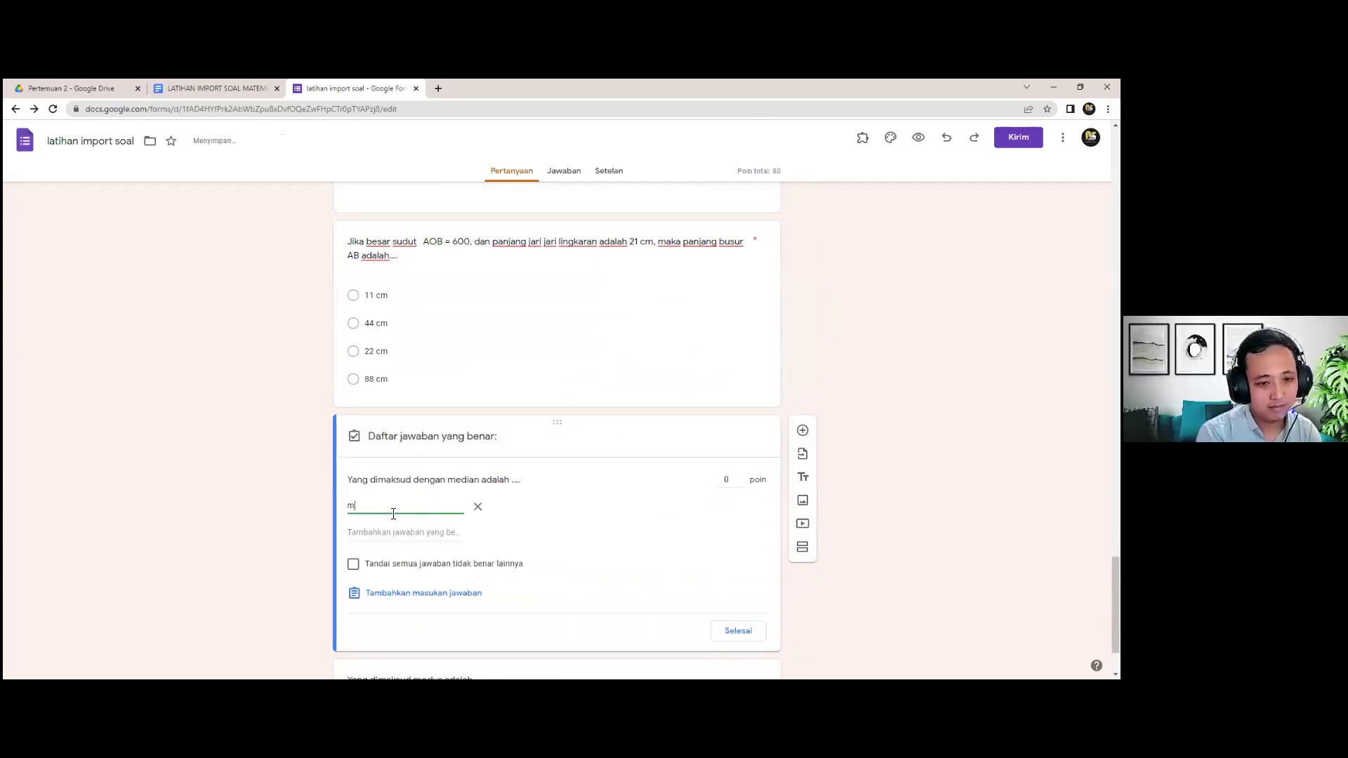
text(edian)
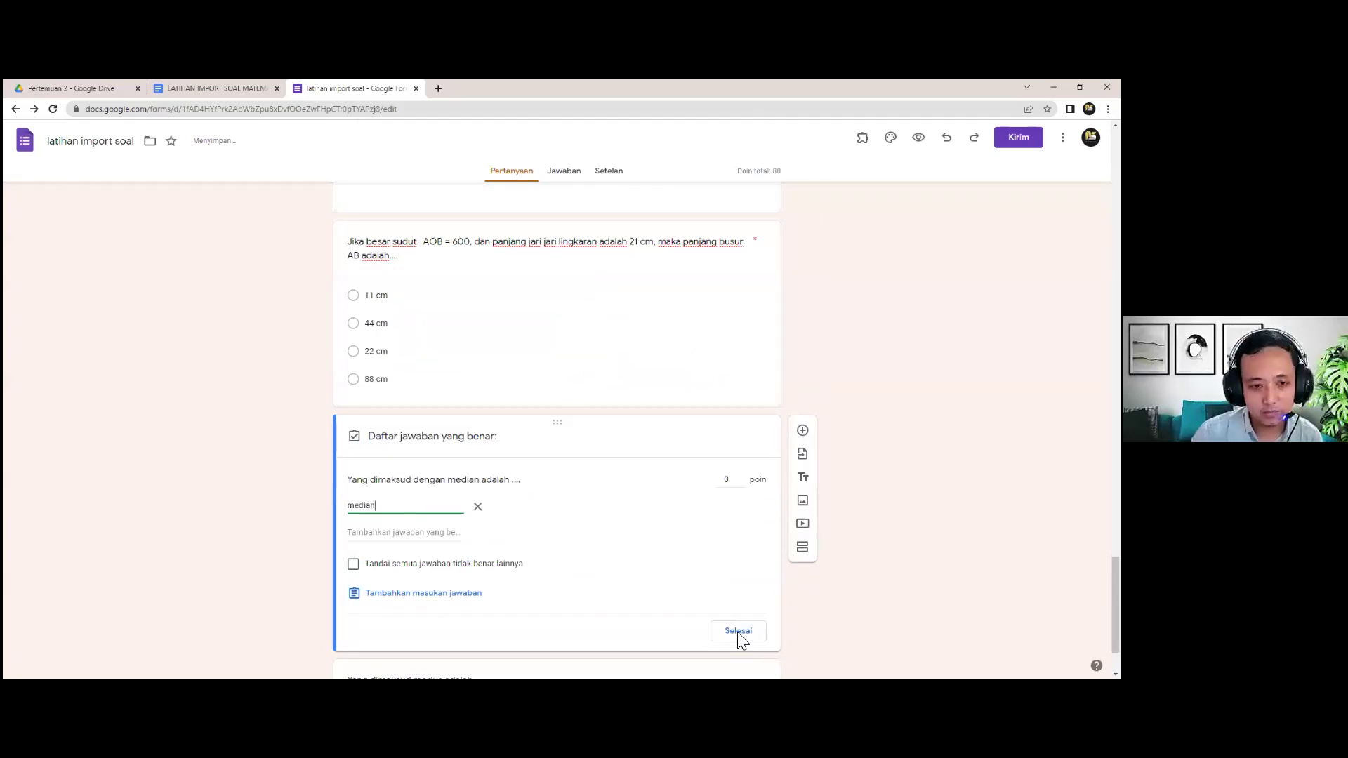
click(737, 631)
Make 'modus' the accepted answer for the modus question, worth 10 points.
click(434, 610)
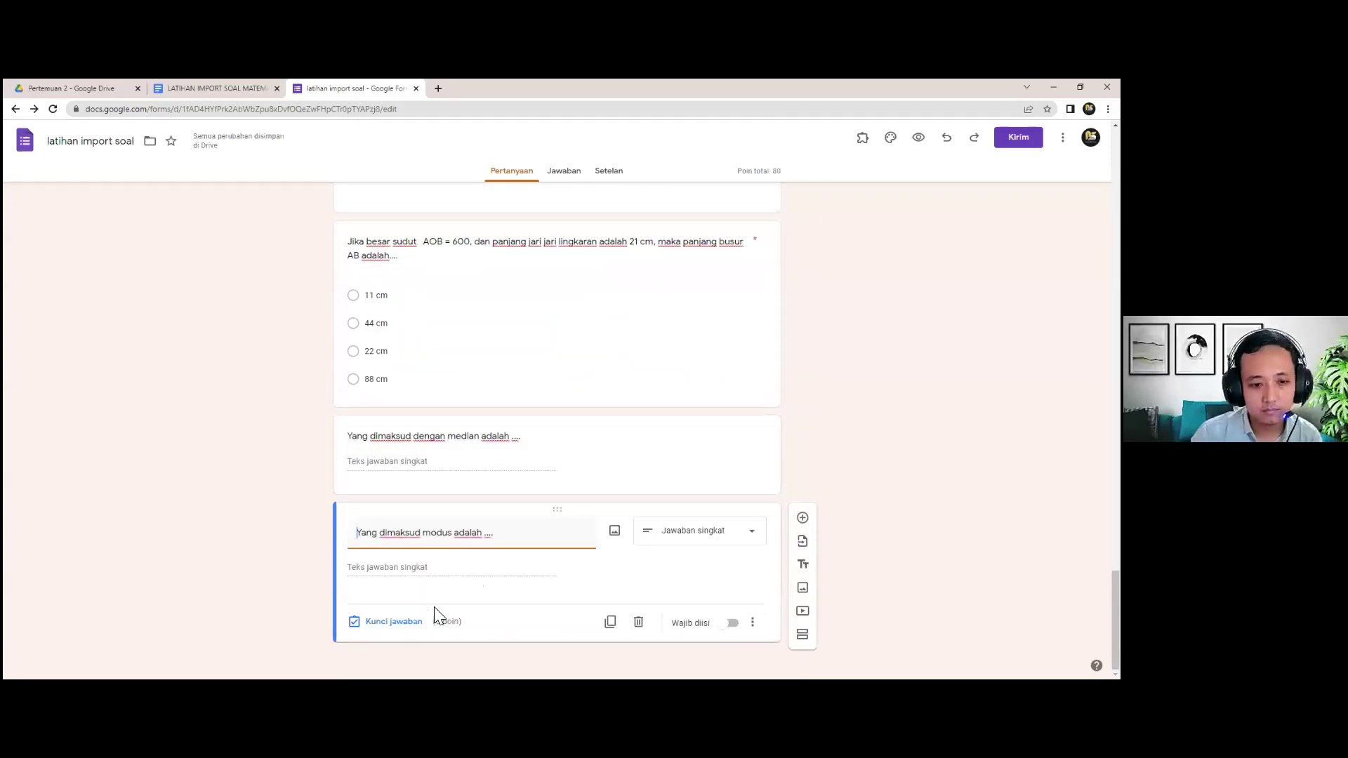
click(416, 621)
text(1)
scroll(391, 595, down, 1)
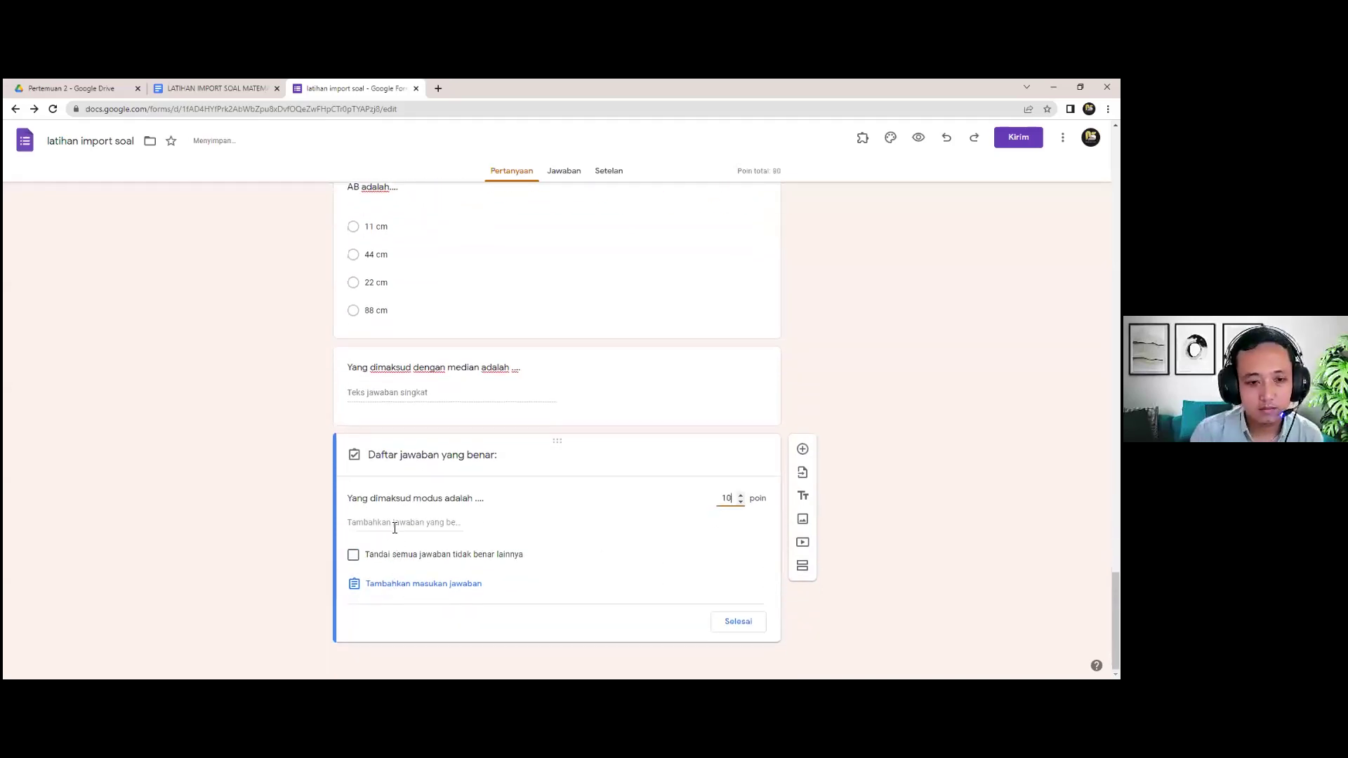
click(394, 528)
text(modus)
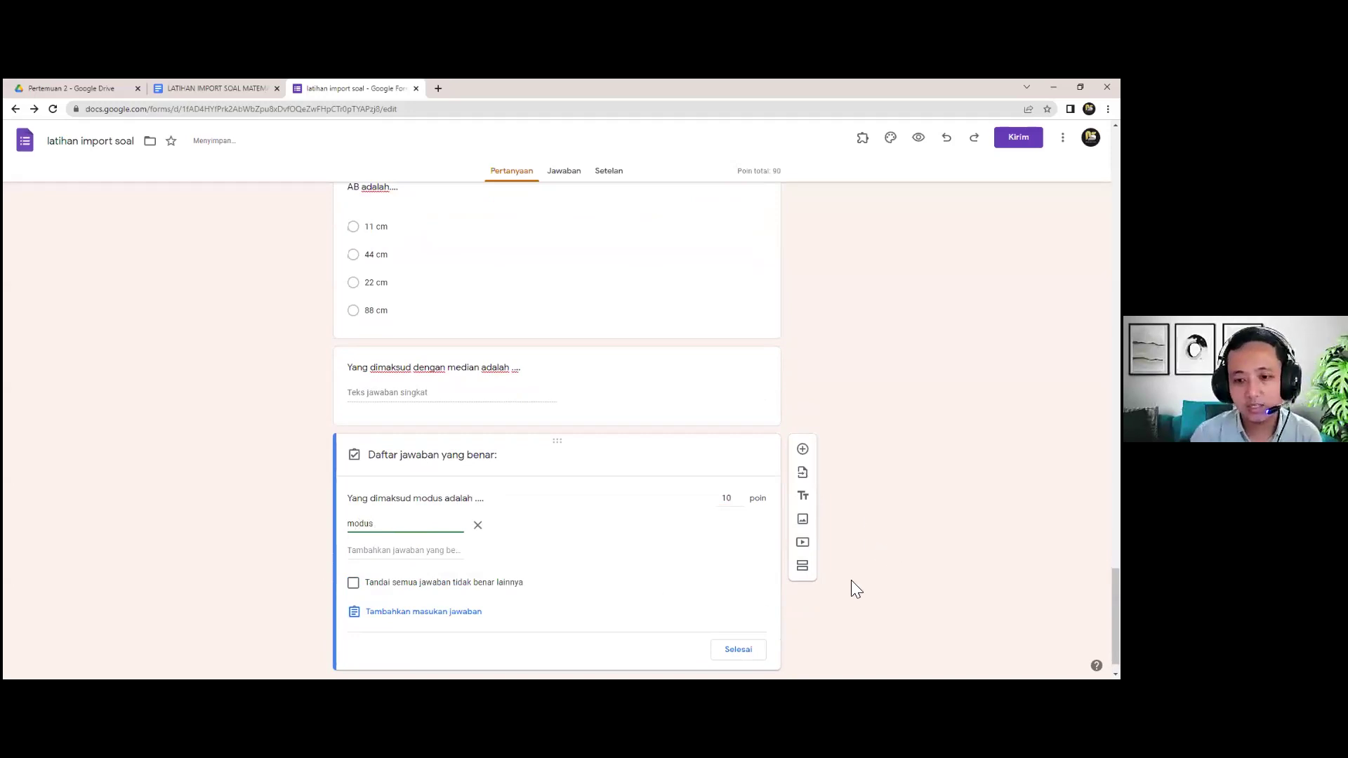
click(736, 650)
Open the respondent preview of the form from the editor's top toolbar.
scroll(796, 497, up, 10)
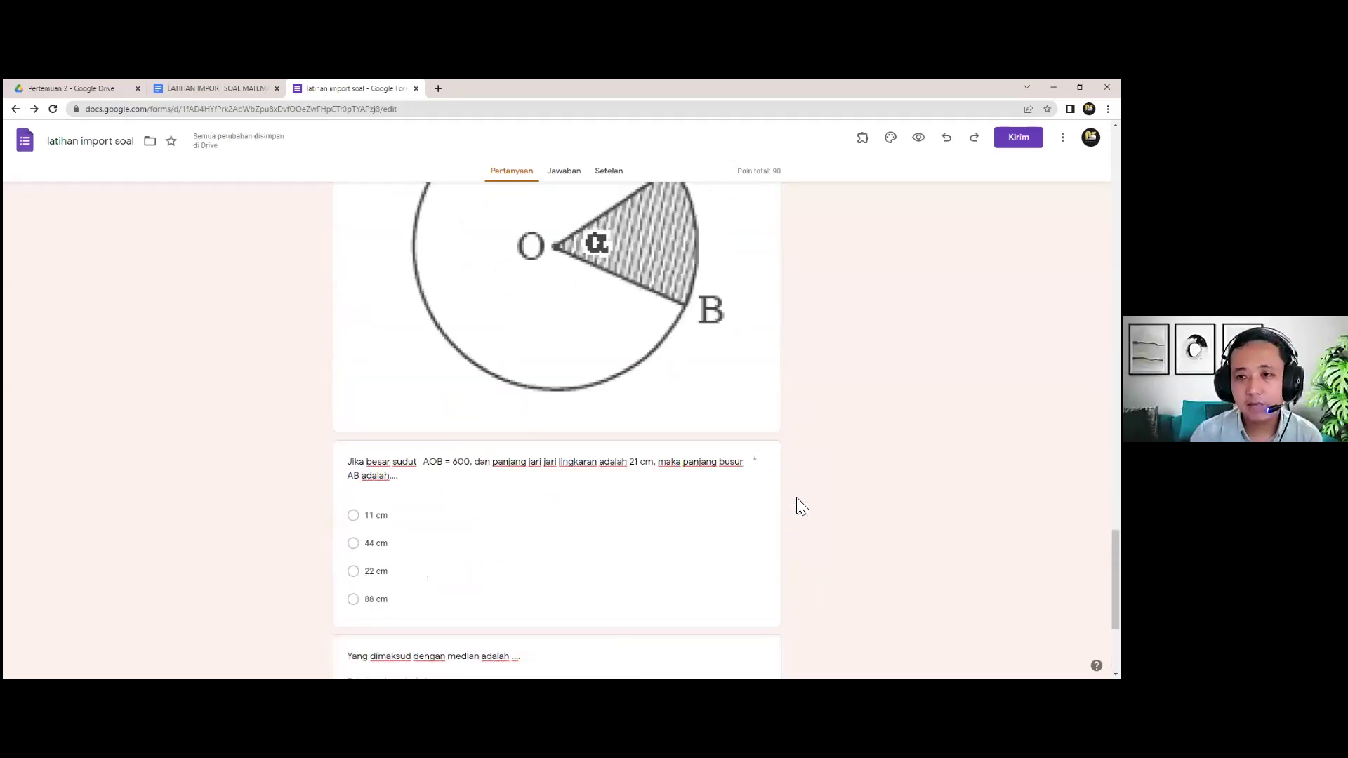
scroll(797, 498, up, 15)
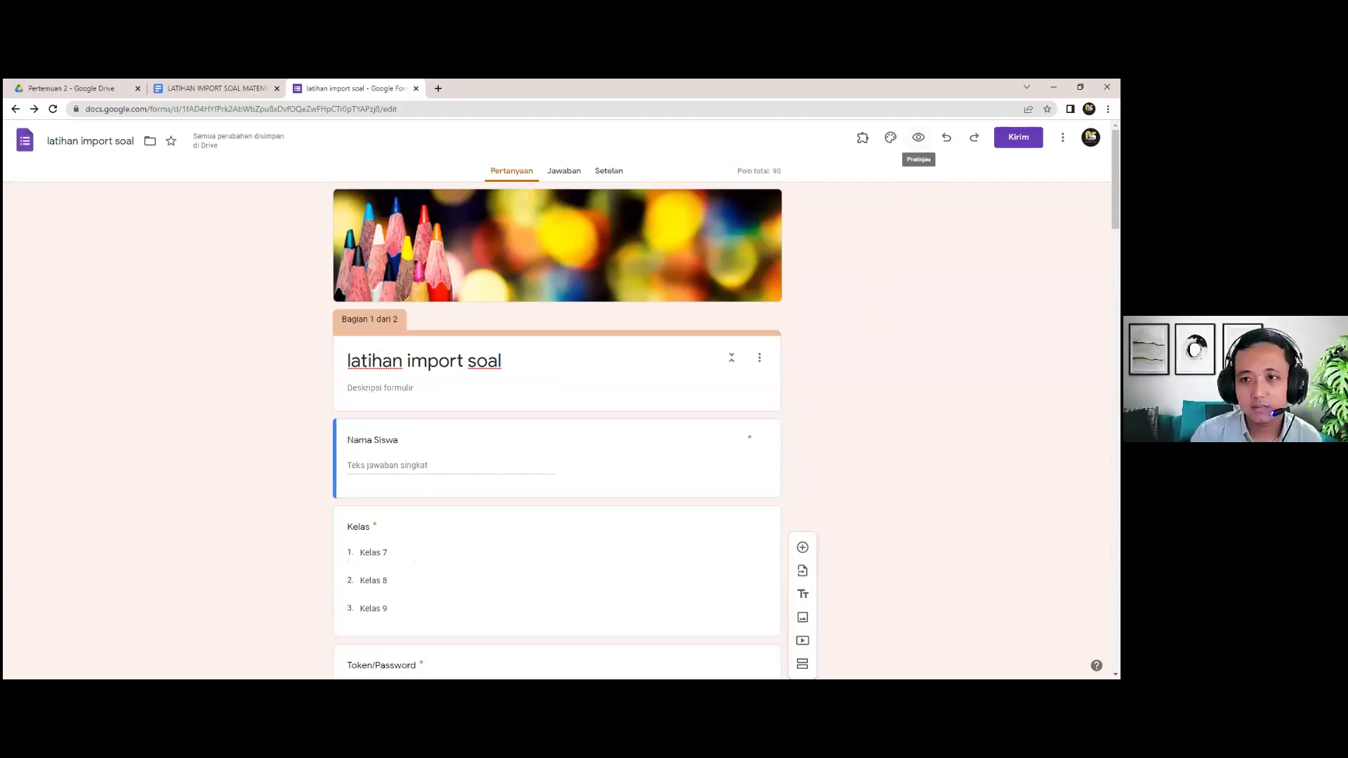
click(919, 137)
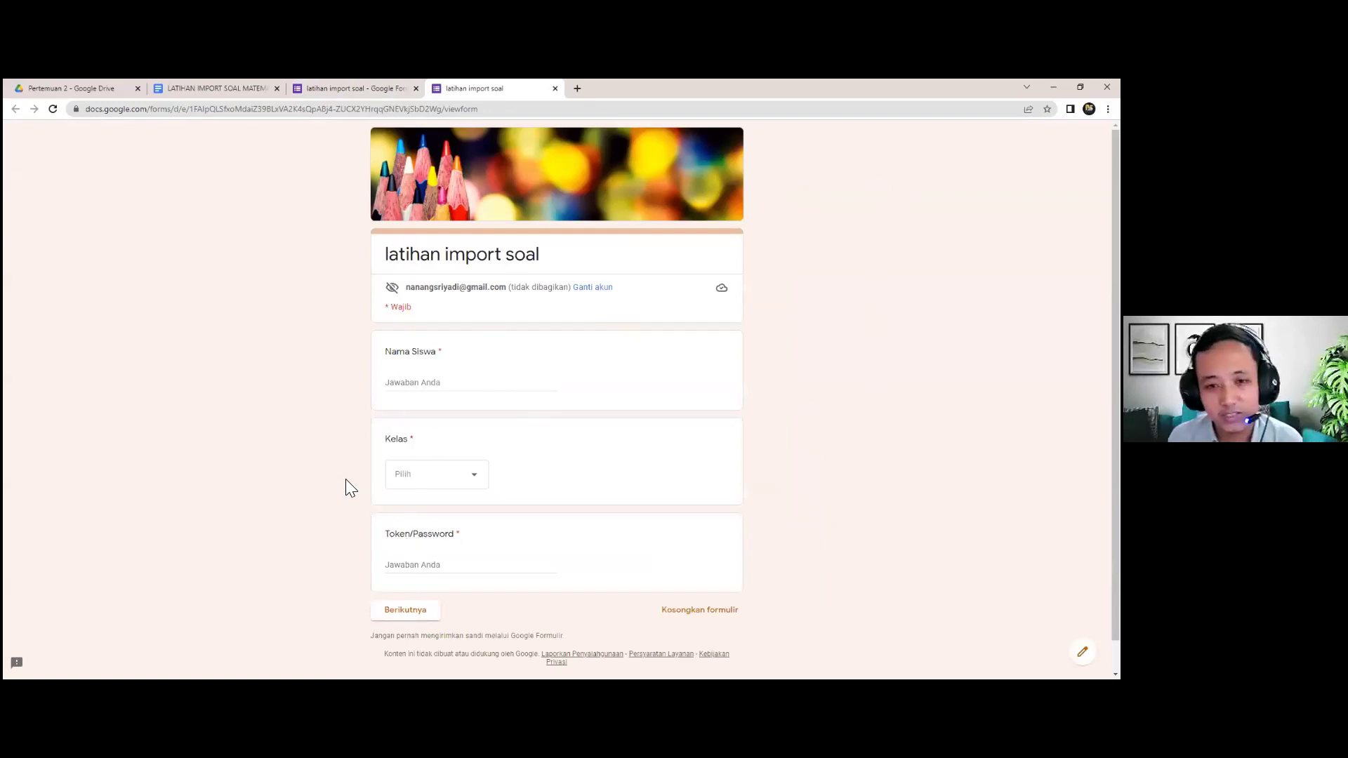
Enter a student name, choose Kelas 7, type the token, and continue to the Soal questions.
click(420, 382)
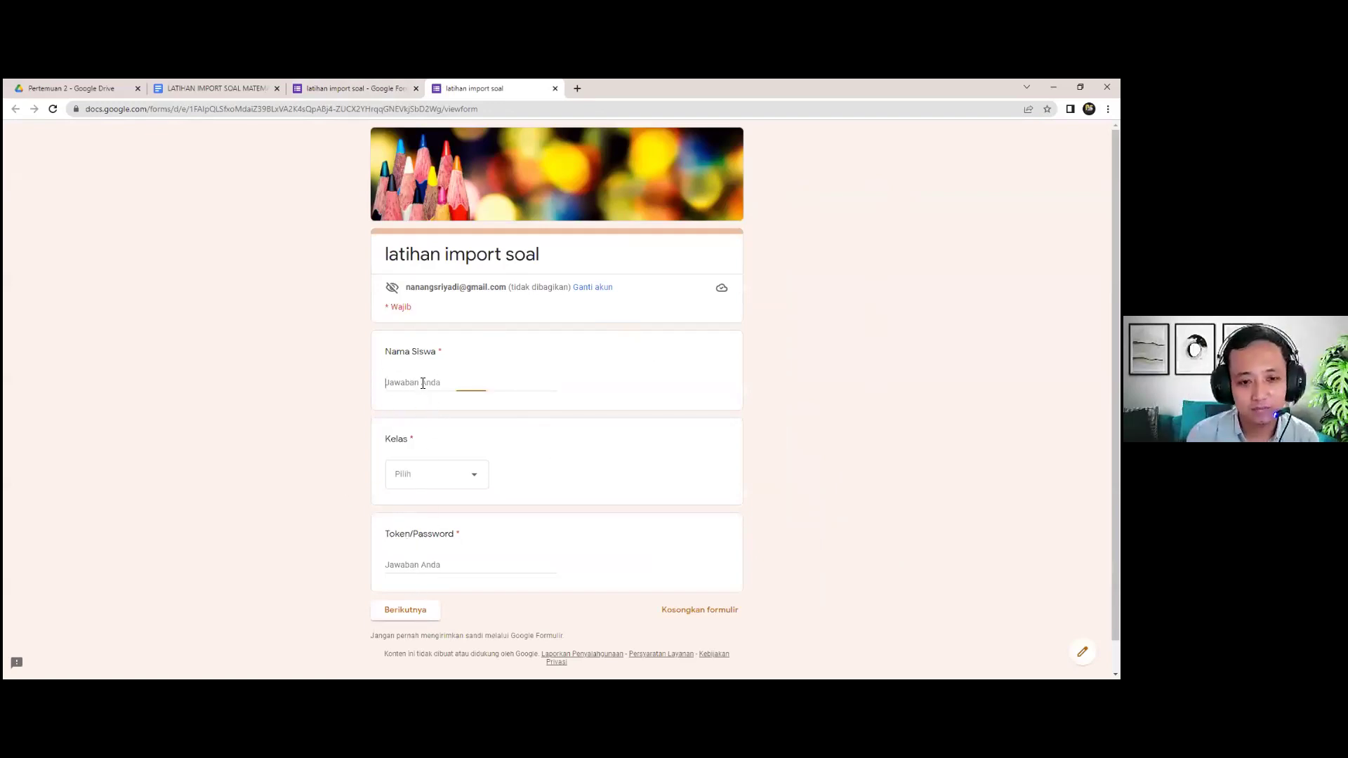
text(Nanang)
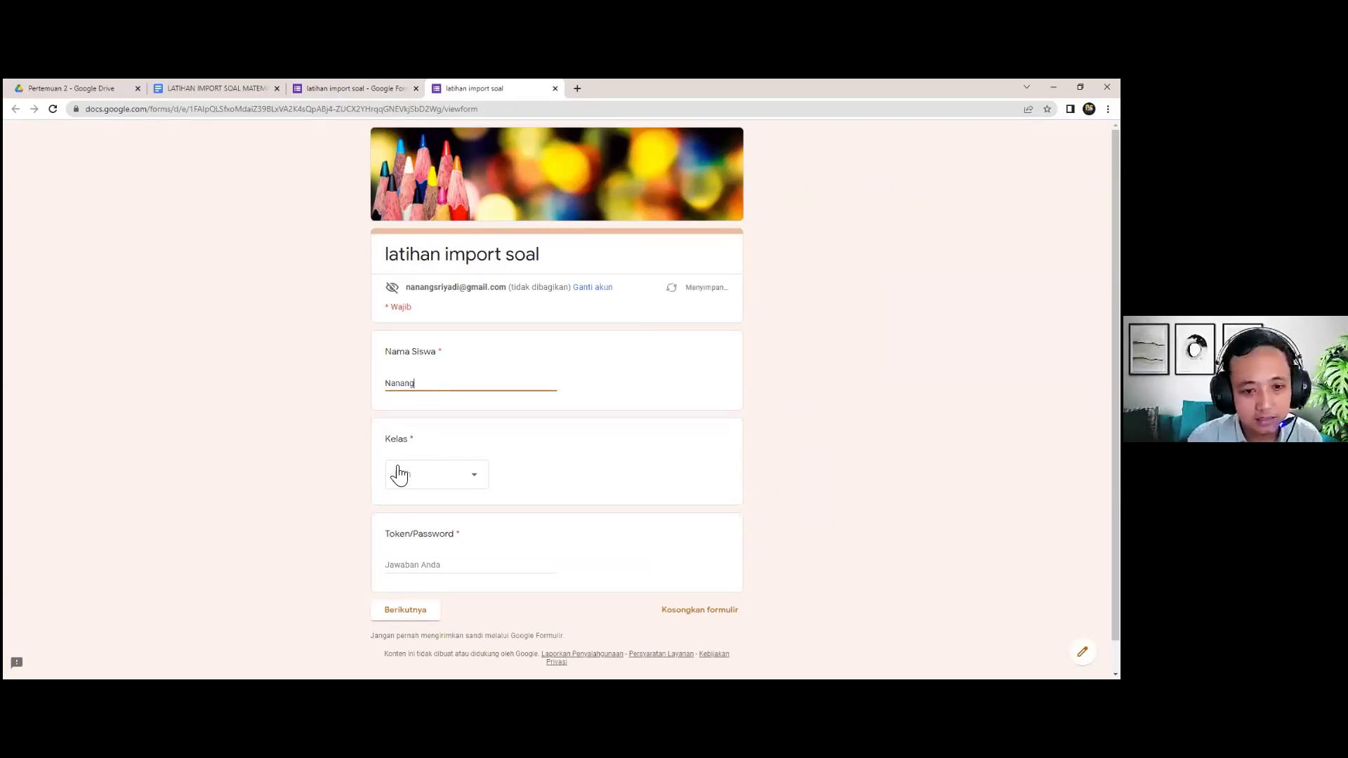
click(399, 474)
click(424, 515)
click(446, 565)
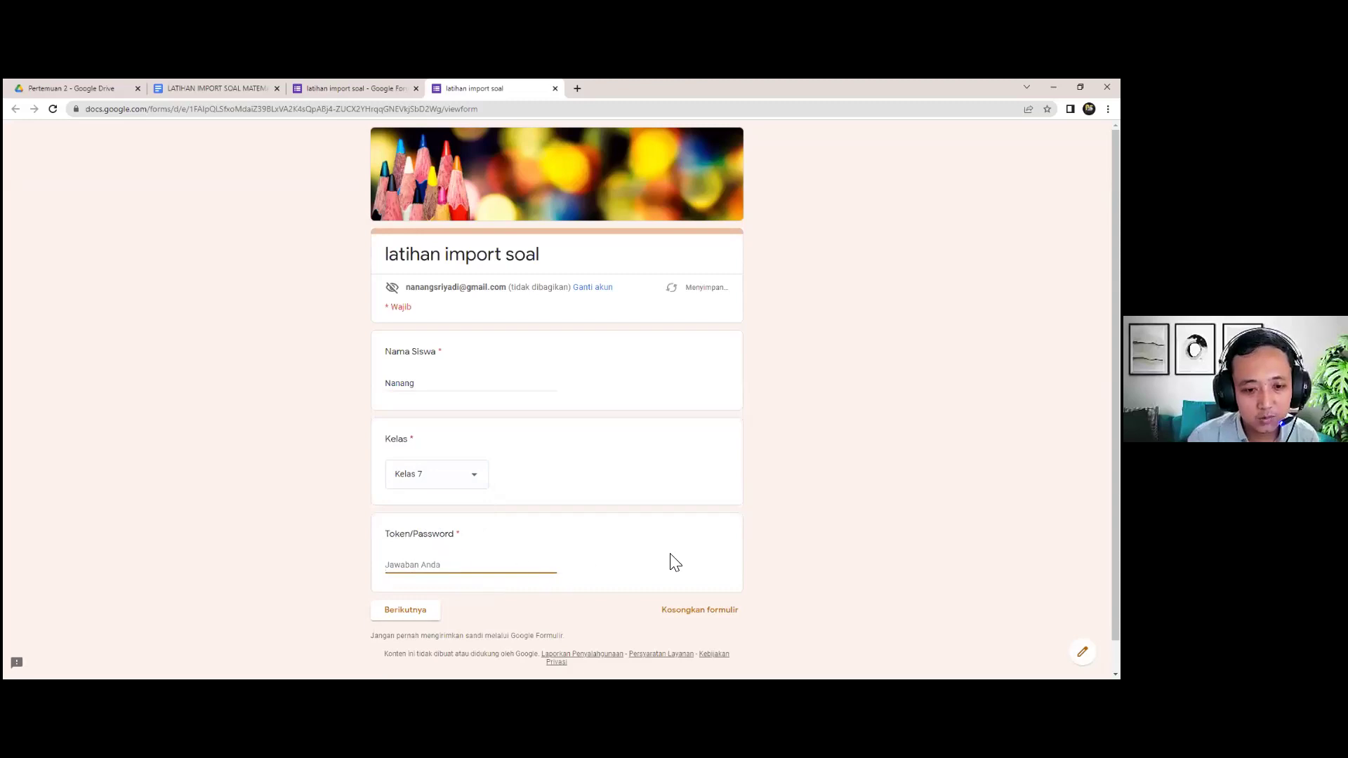
text(123)
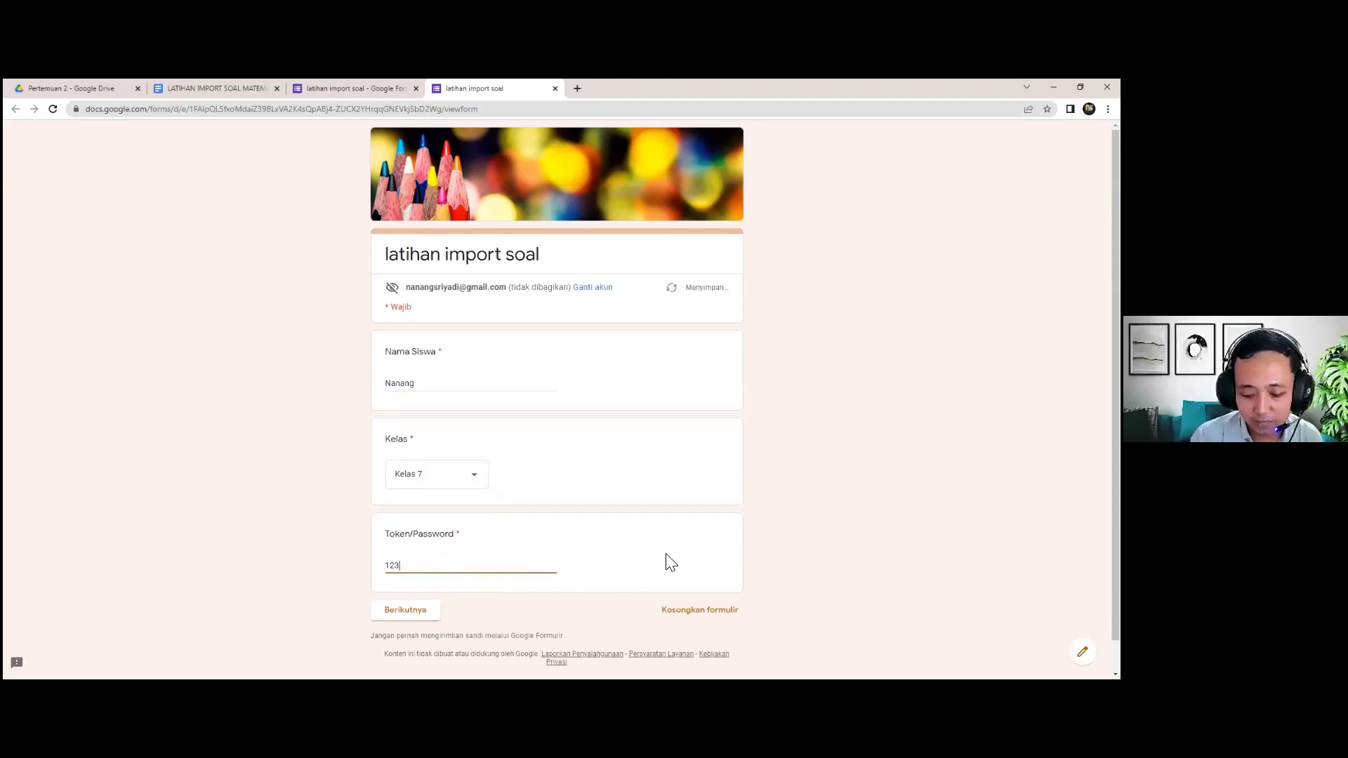
text(4567)
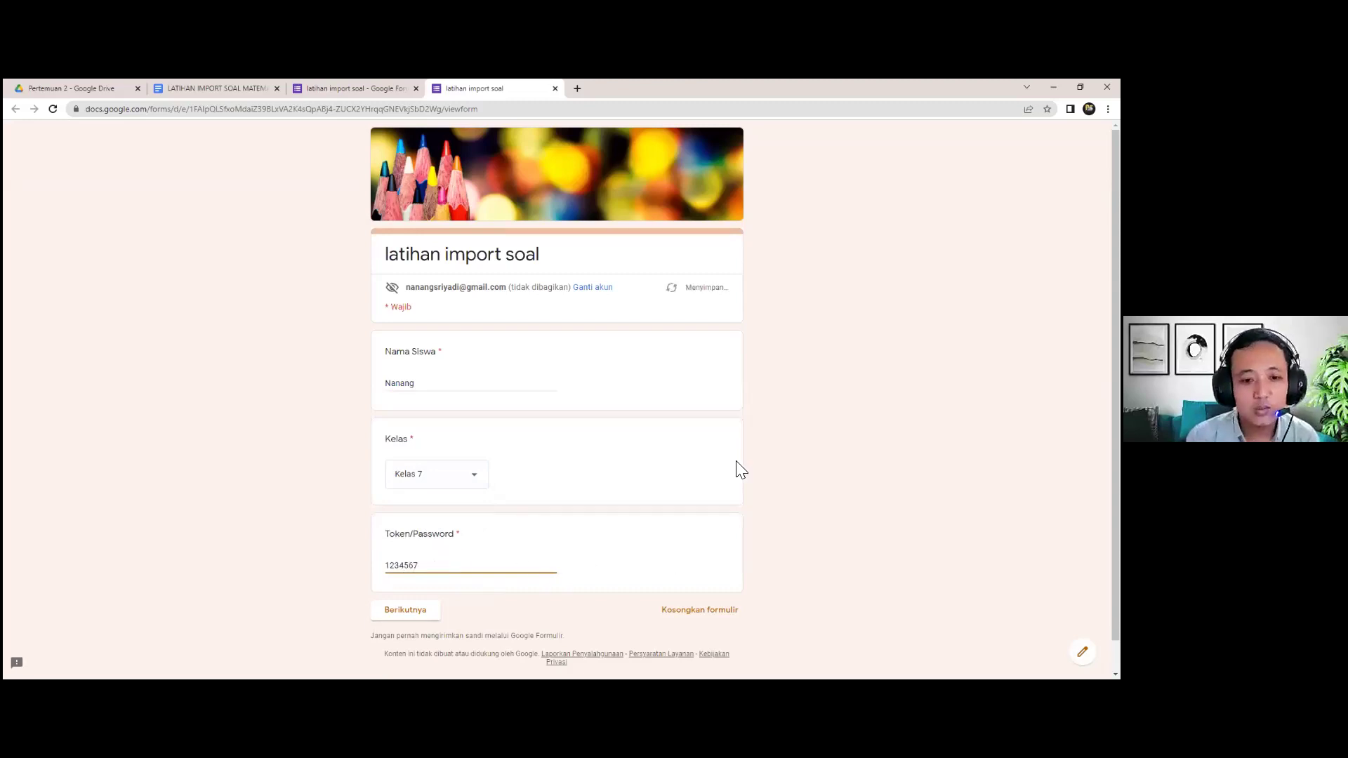
click(426, 617)
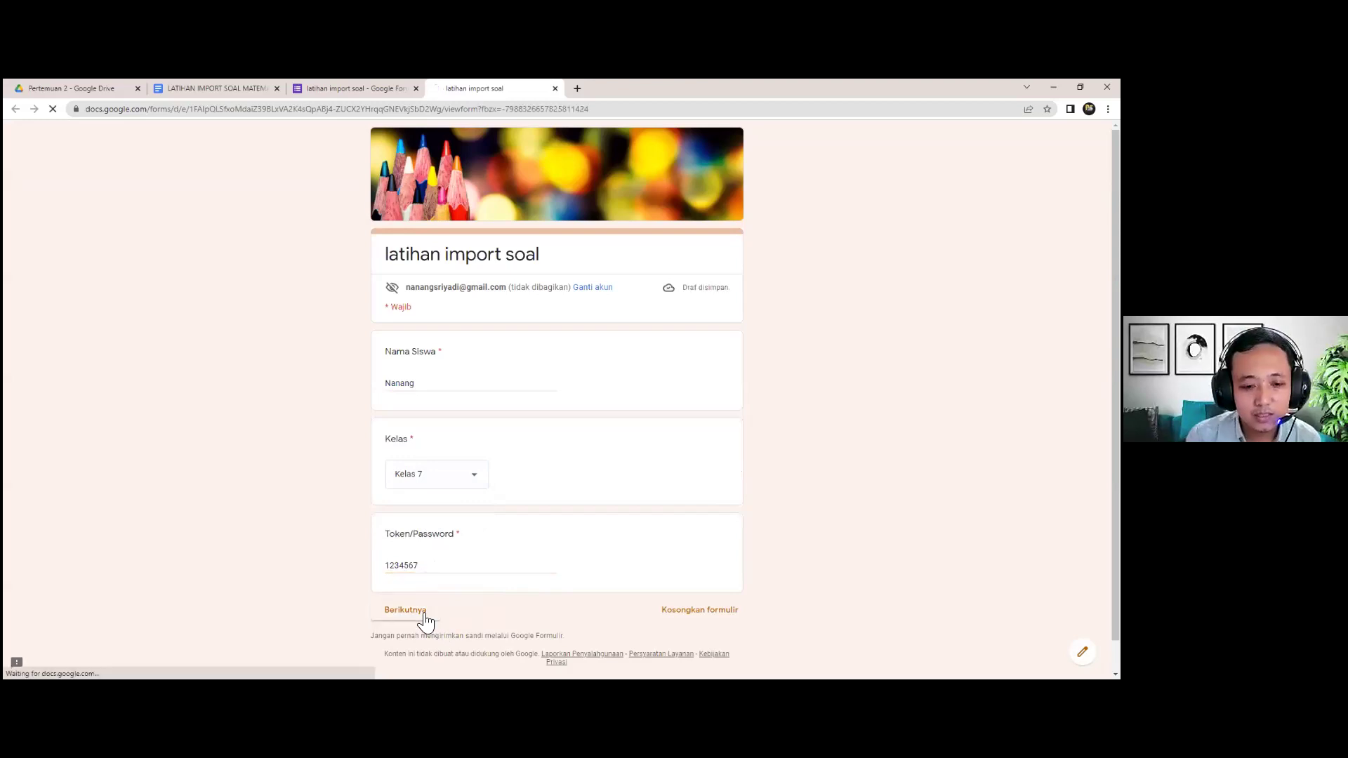
scroll(463, 589, down, 1)
scroll(462, 586, down, 10)
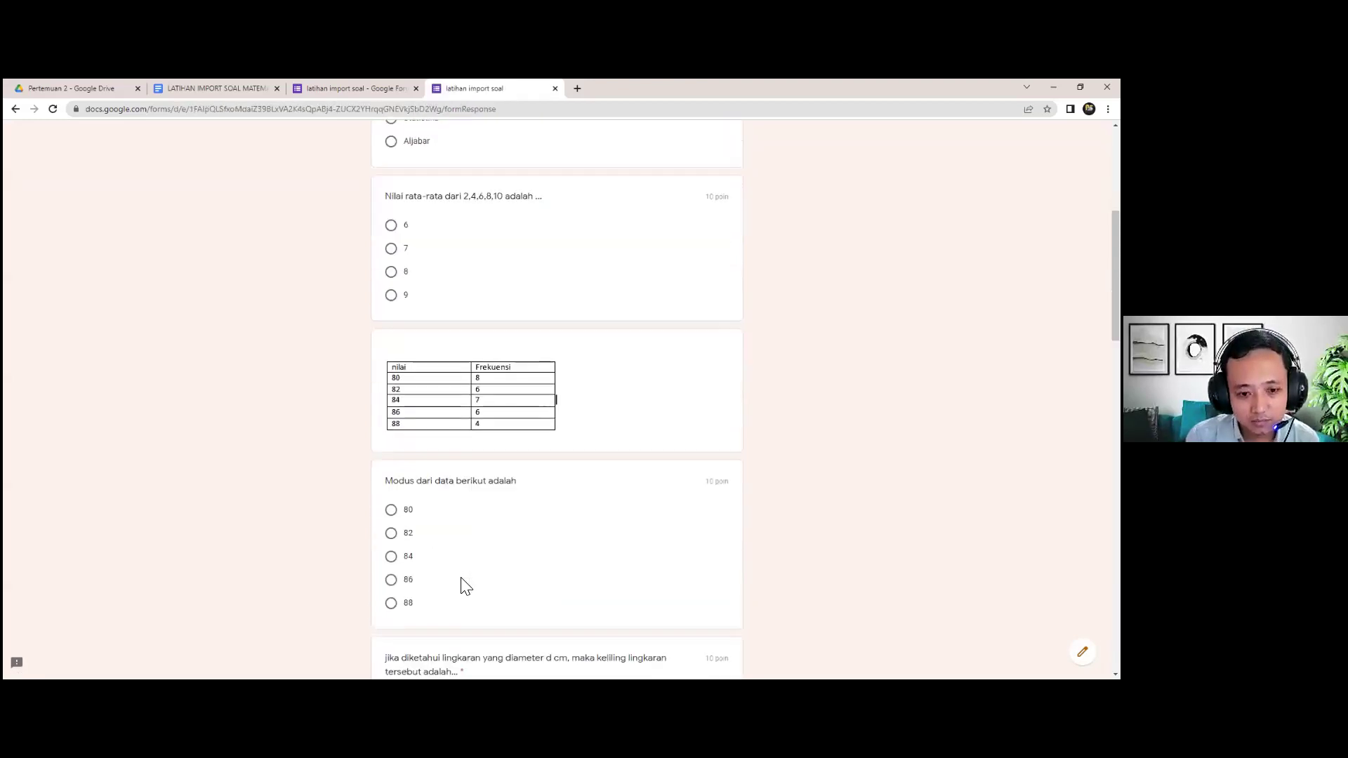
scroll(491, 597, up, 9)
scroll(307, 300, up, 2)
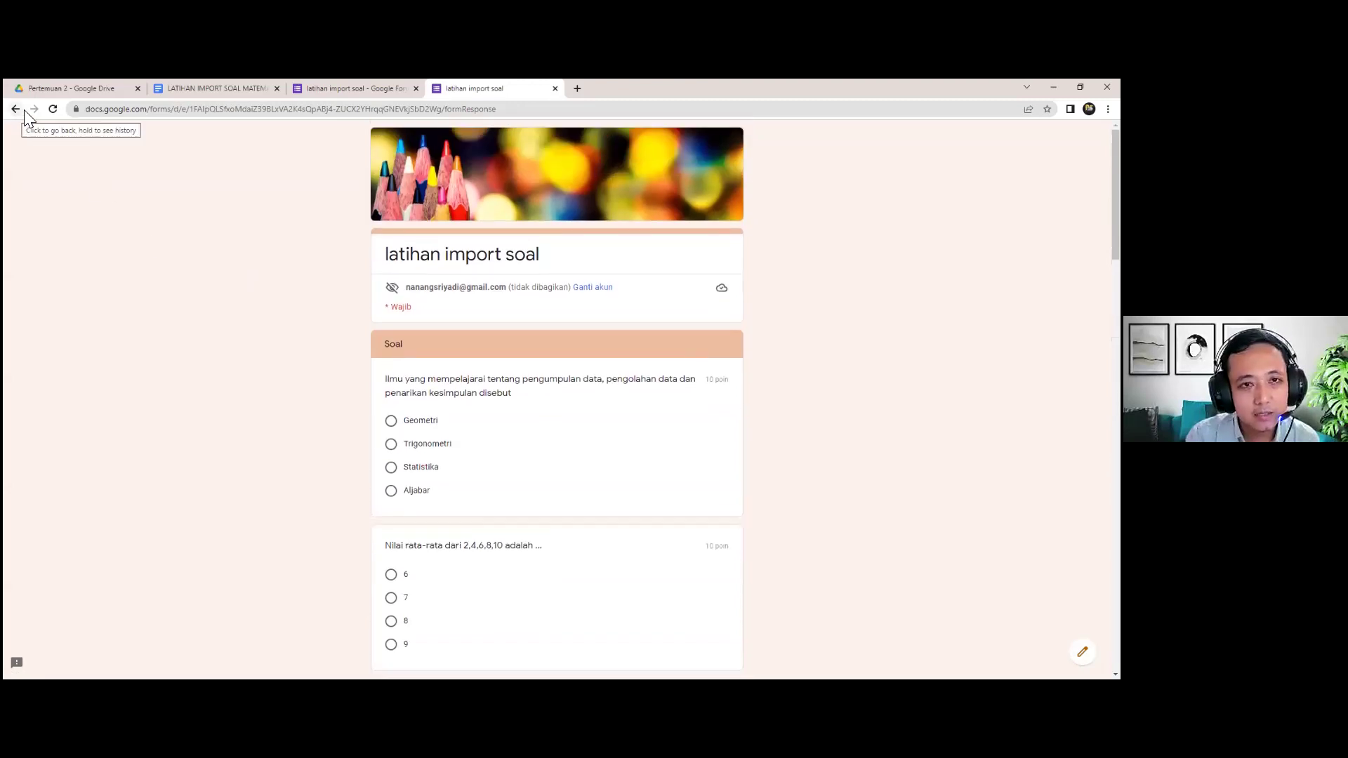
click(336, 81)
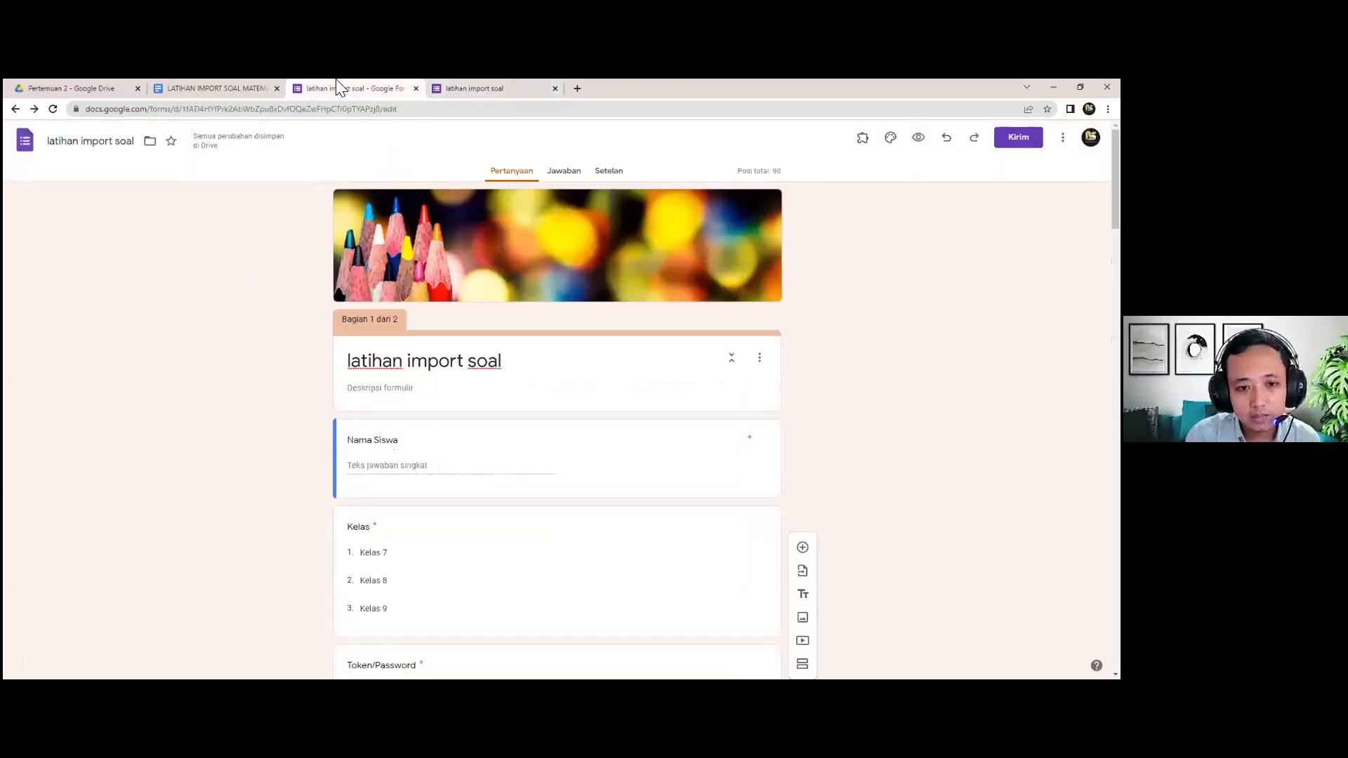
scroll(488, 502, down, 3)
click(452, 449)
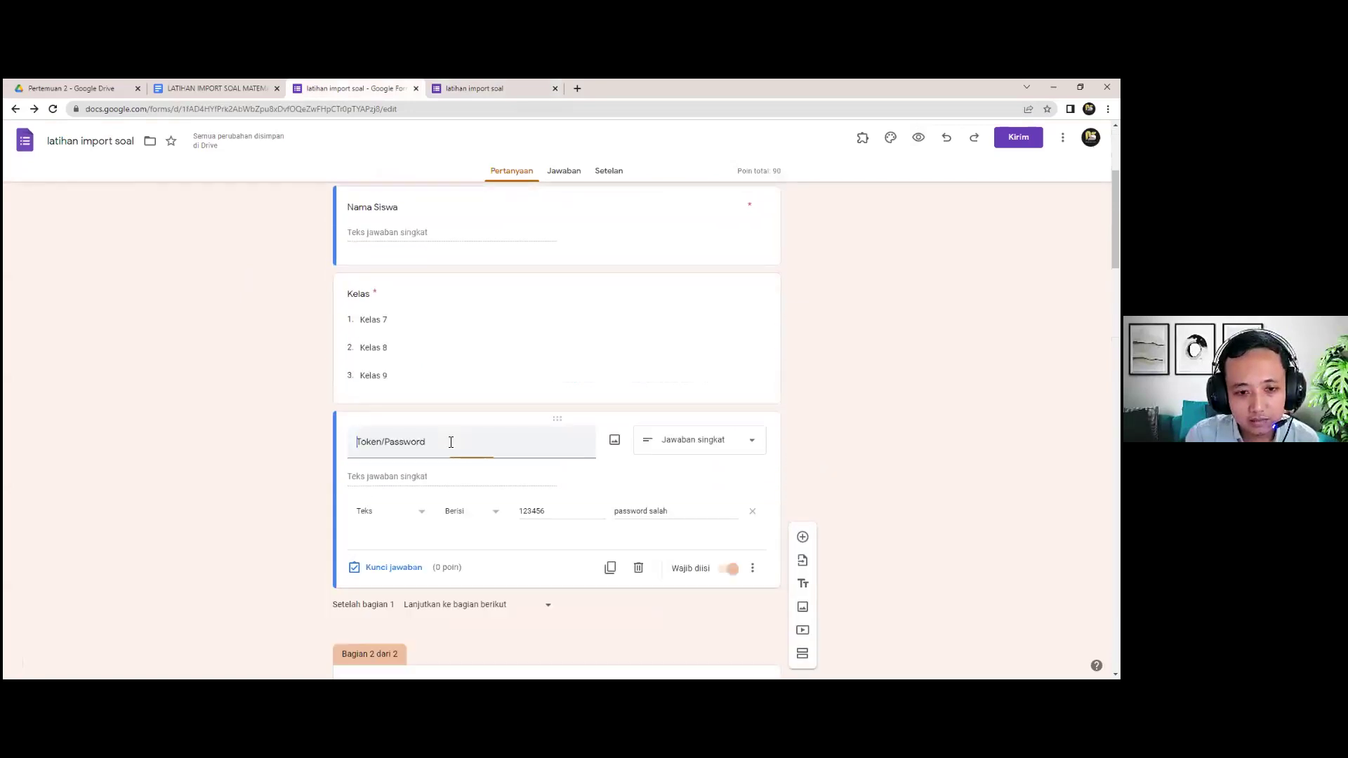
click(493, 521)
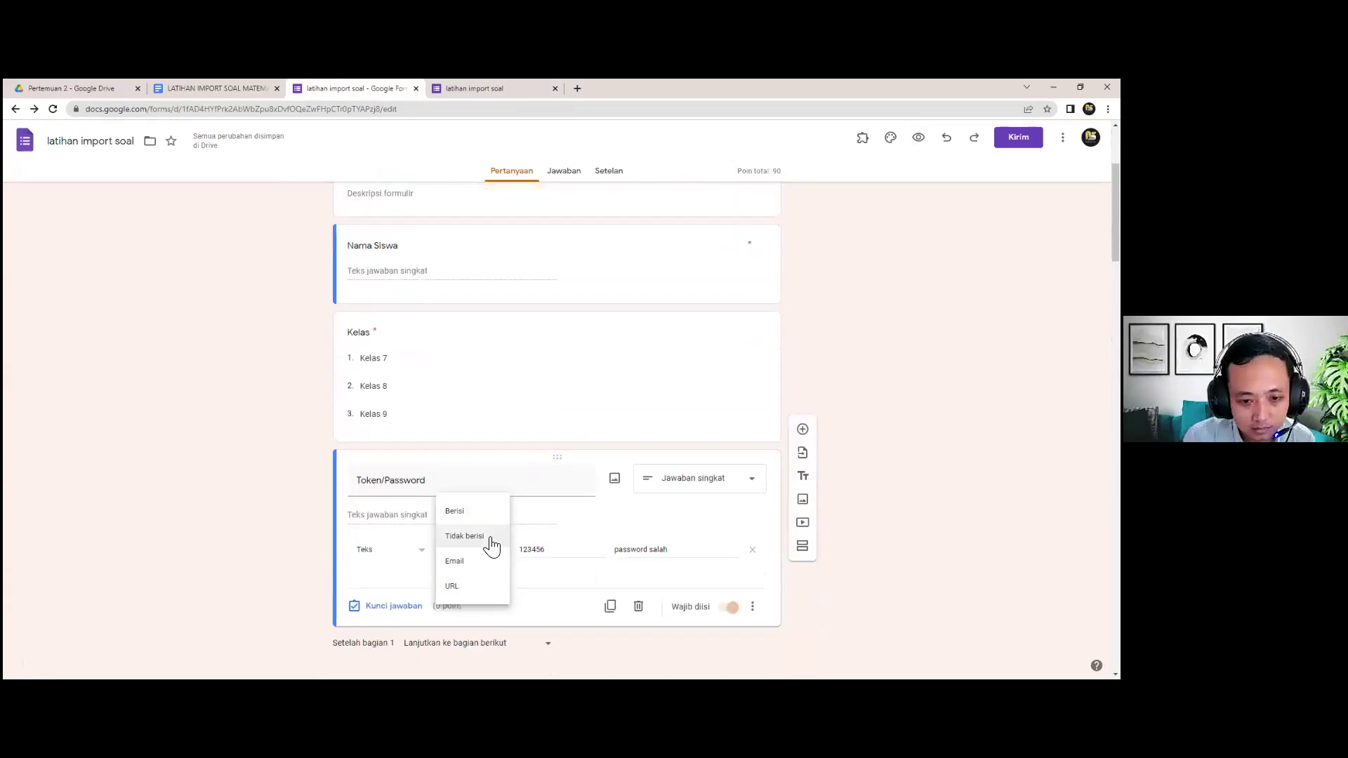
click(469, 518)
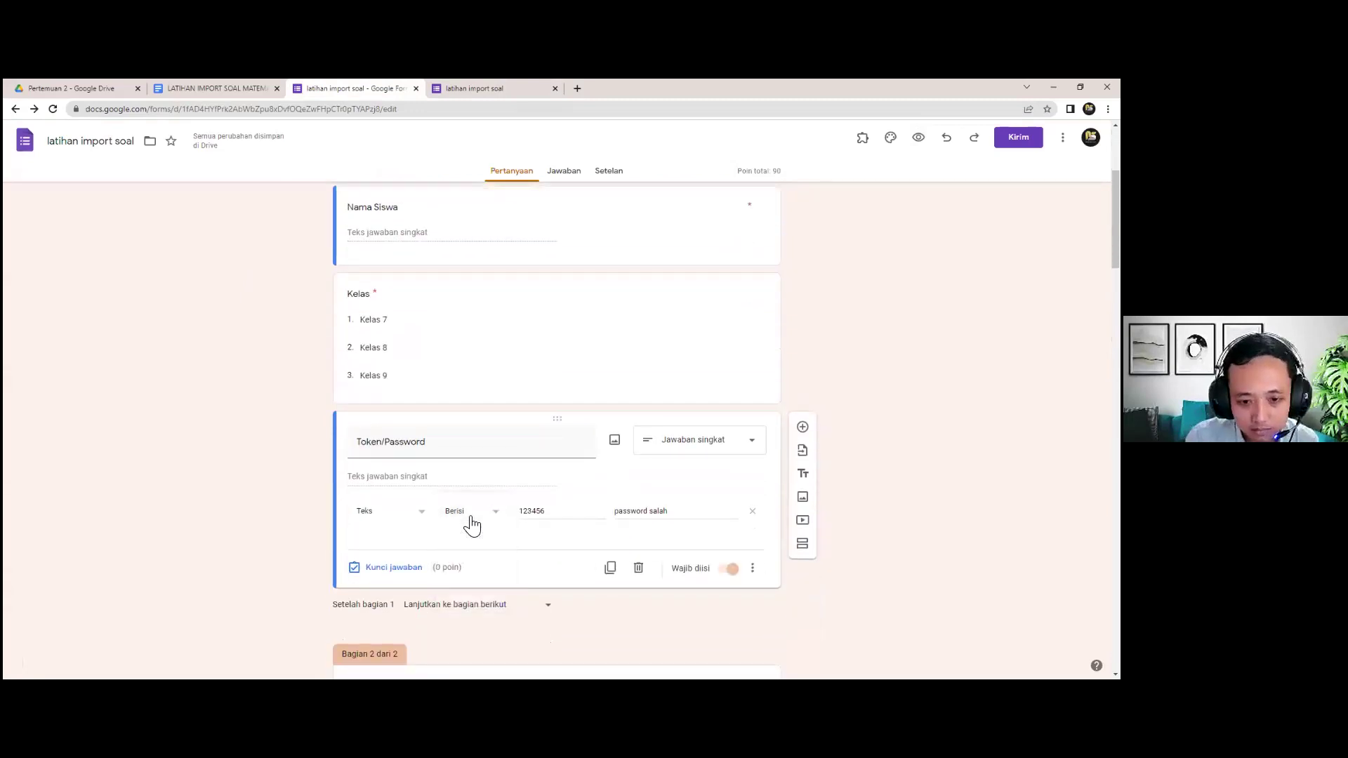
click(425, 517)
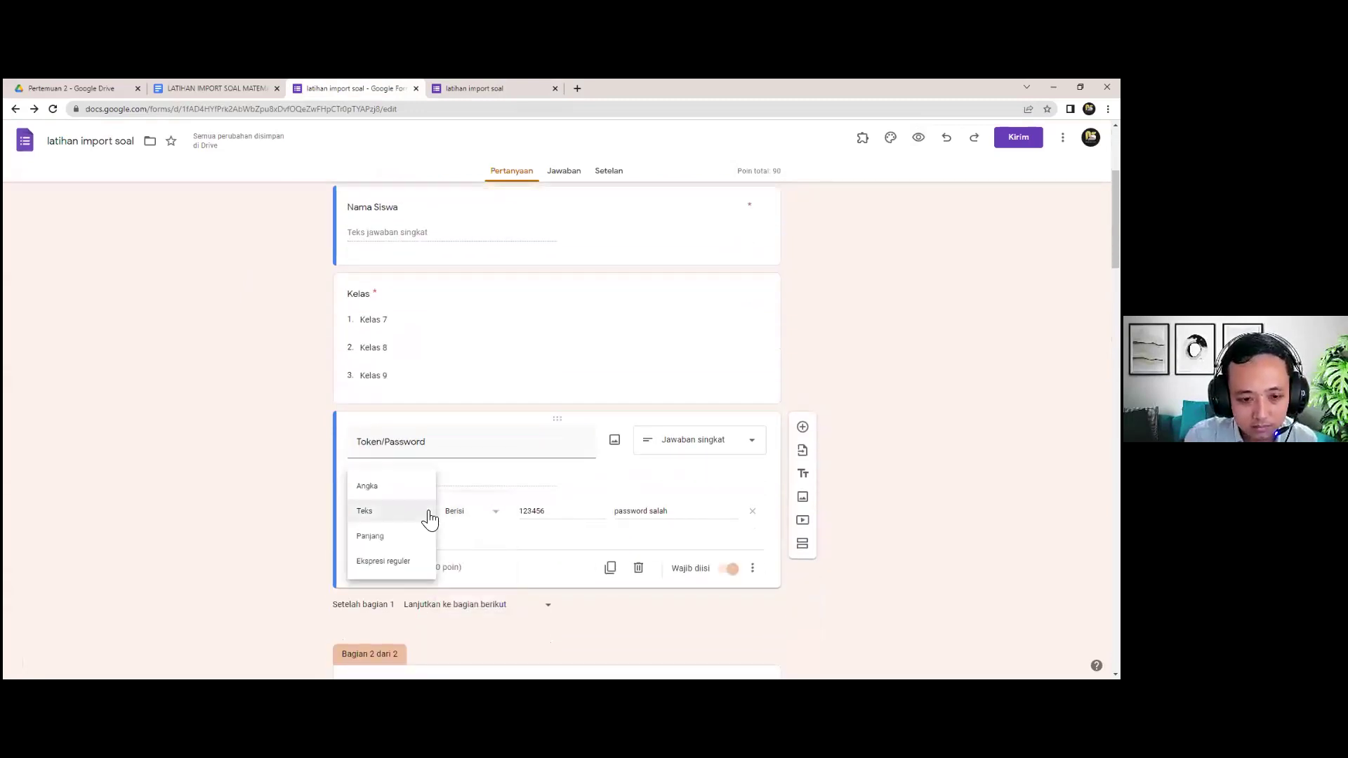
click(498, 521)
click(473, 517)
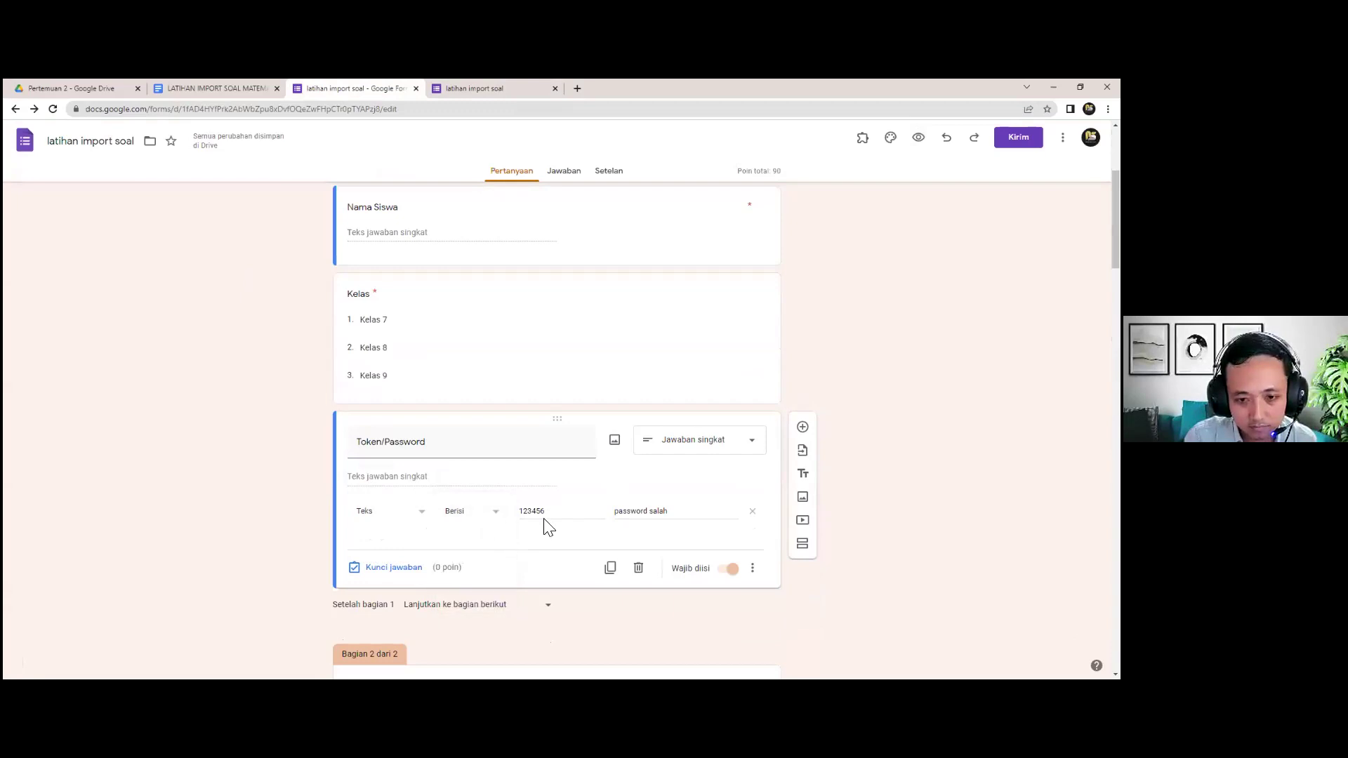
click(548, 513)
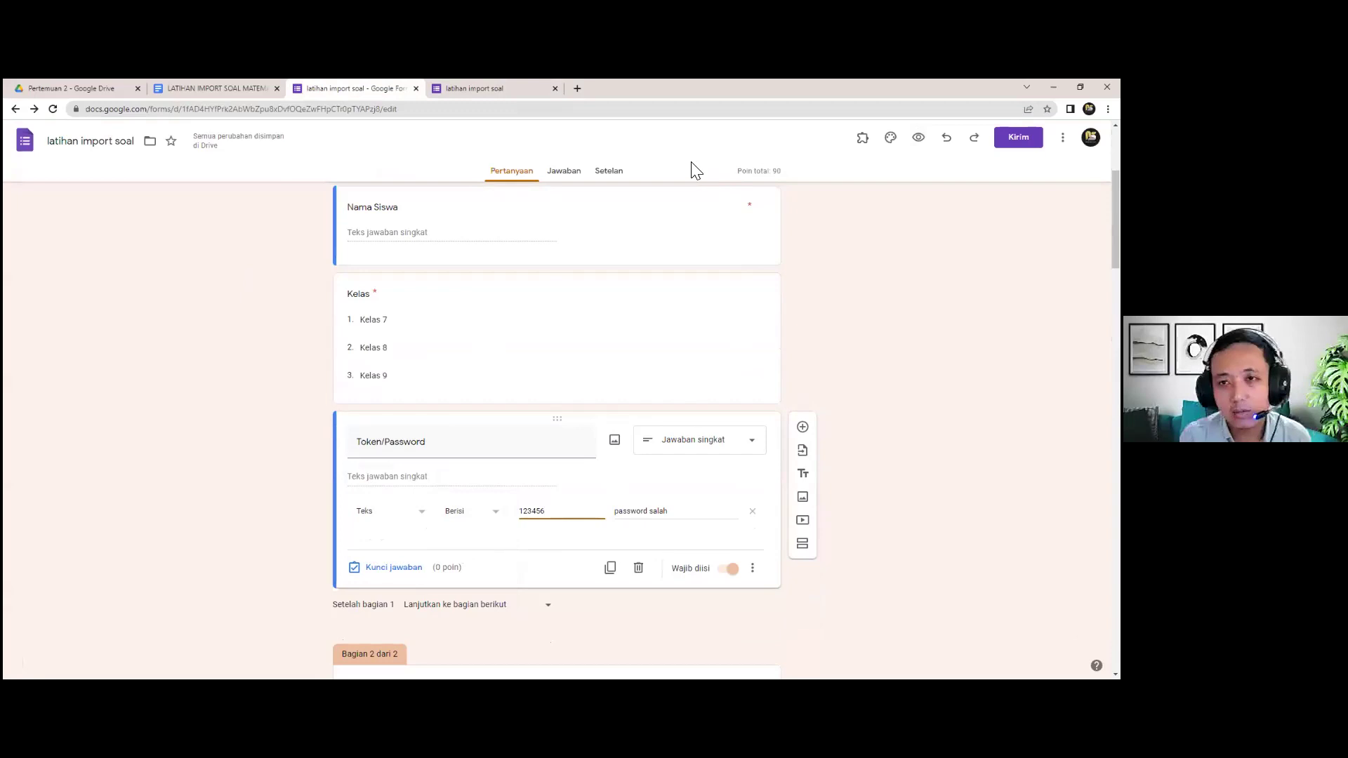
click(480, 85)
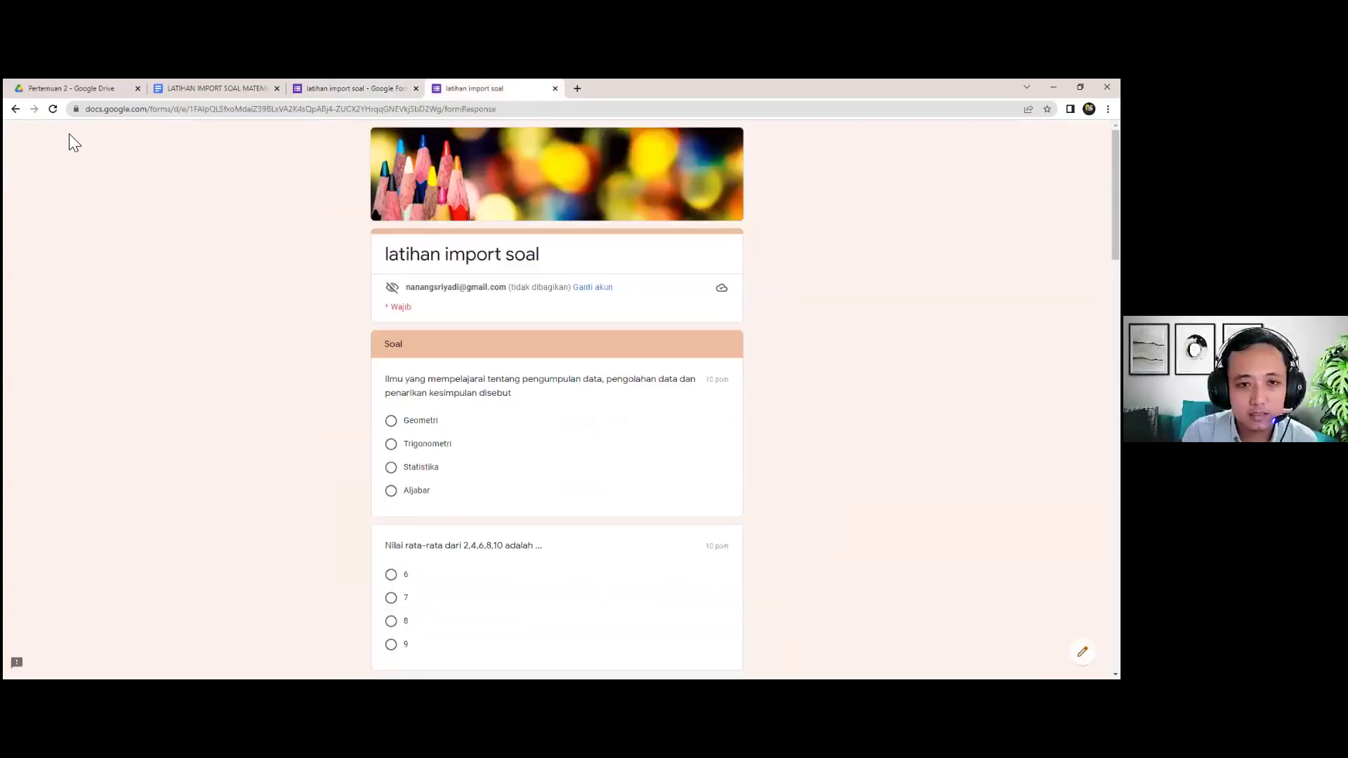
Reload the preview, submit a wrong token to trigger the error, then correct it.
click(17, 109)
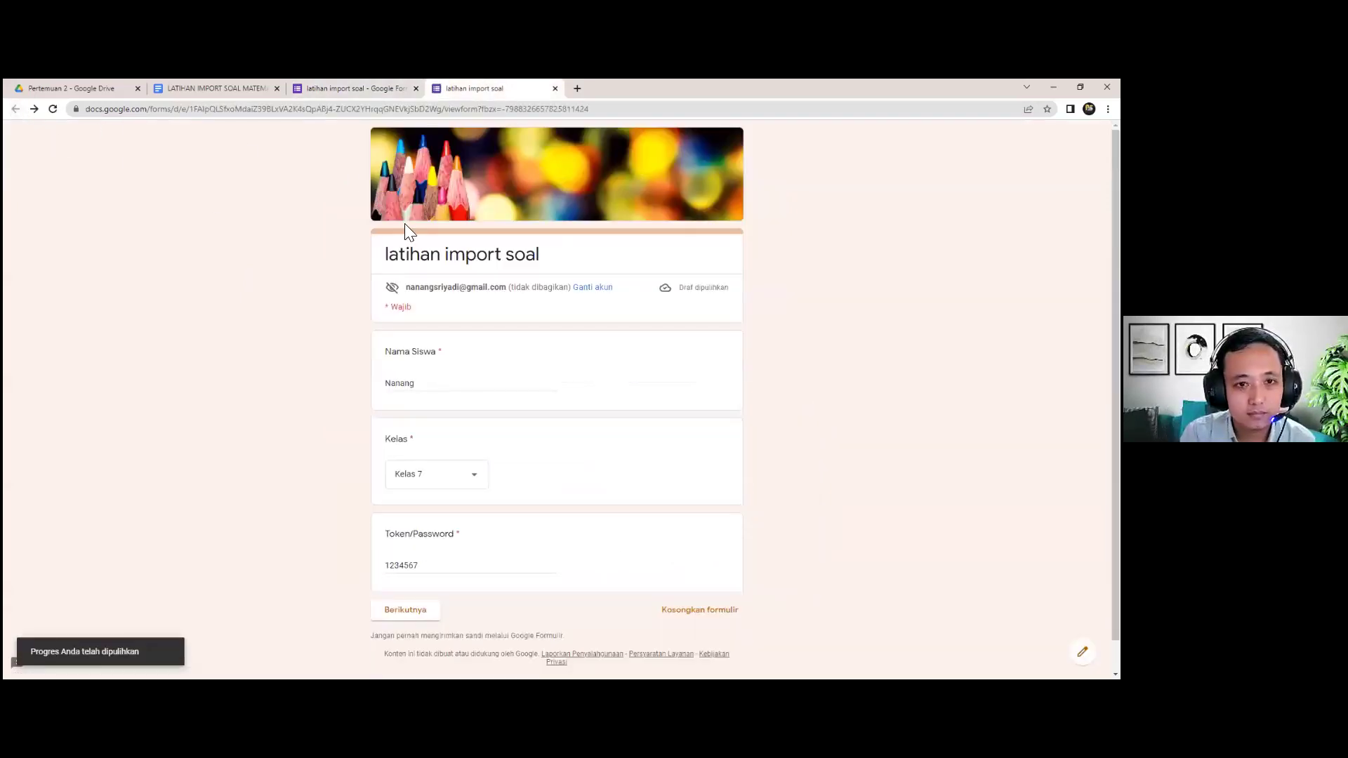
scroll(421, 351, down, 1)
click(436, 534)
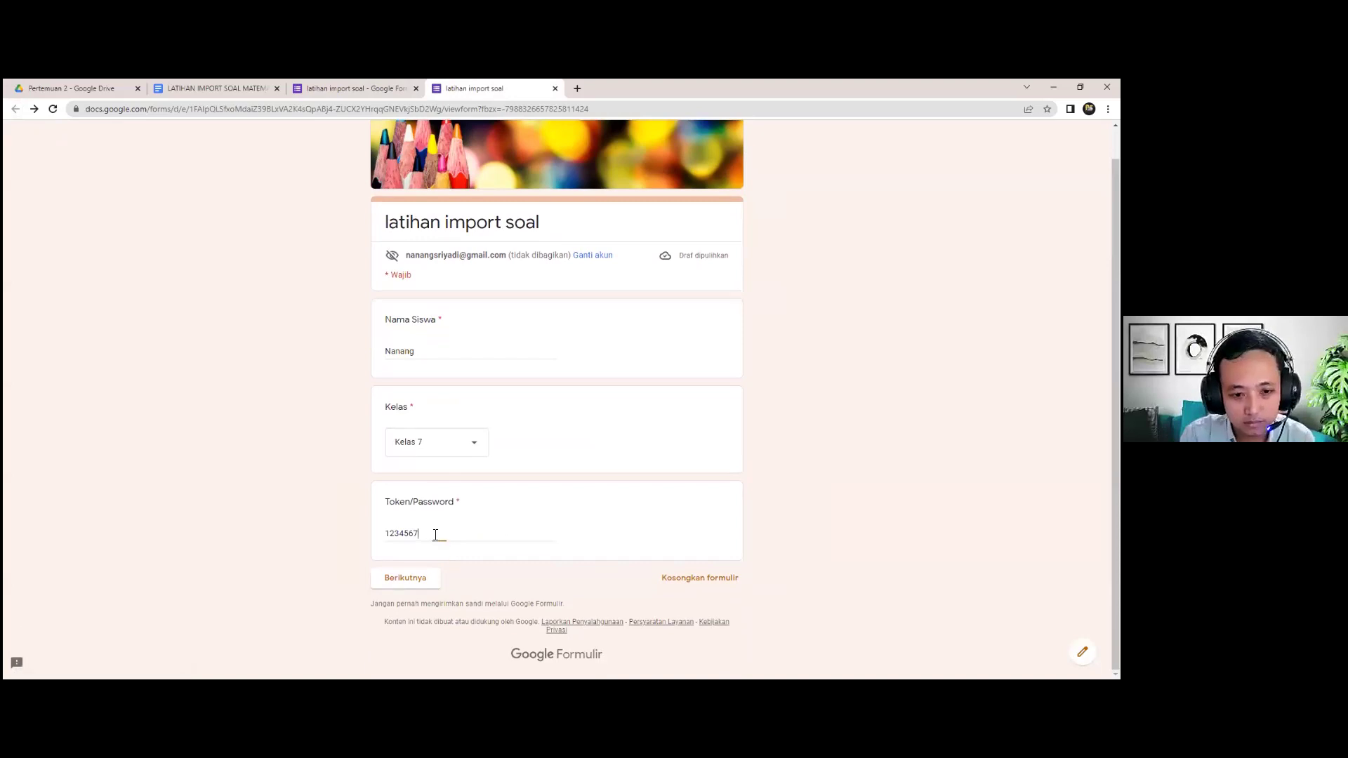
key(BackSpace)
key(BackSpace)
click(421, 577)
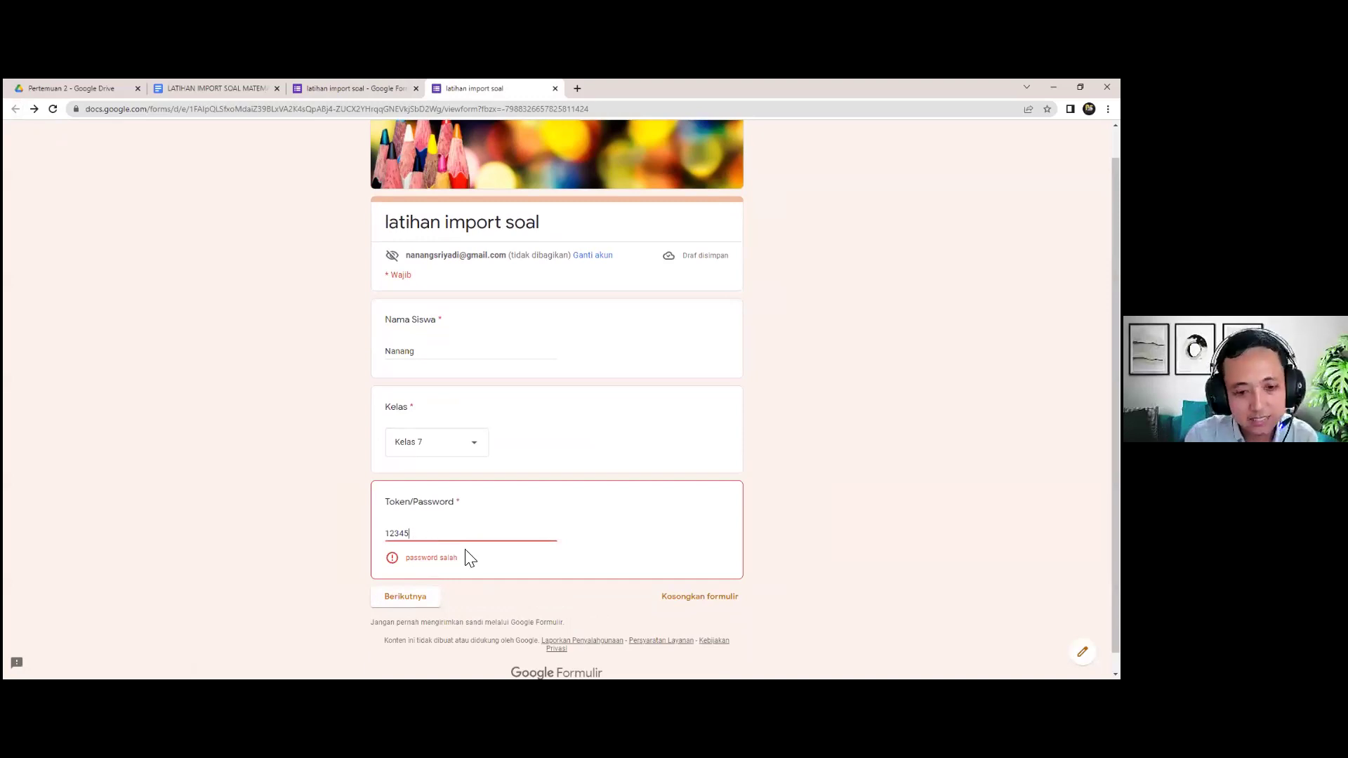
click(417, 536)
text(6)
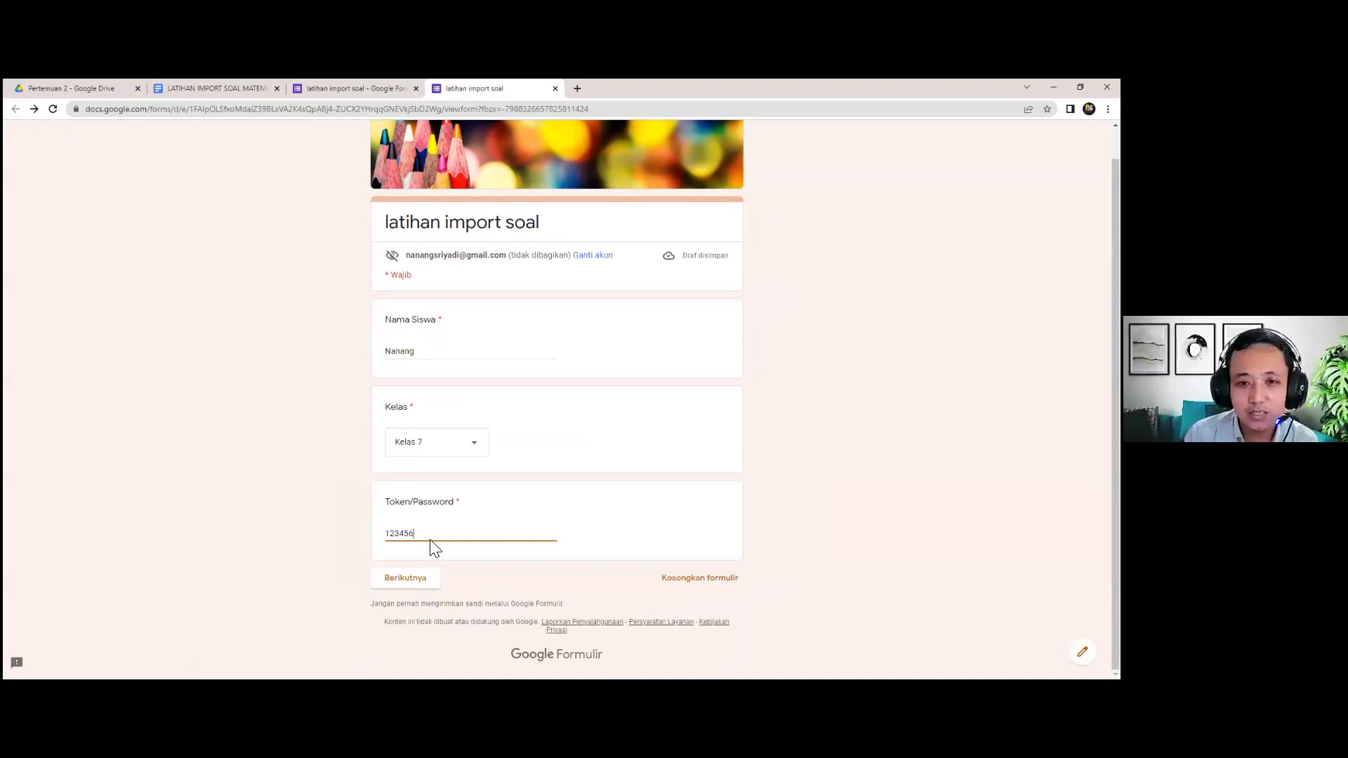
Check the token question's Berisi validation rule and required value in the editor.
click(337, 79)
click(462, 520)
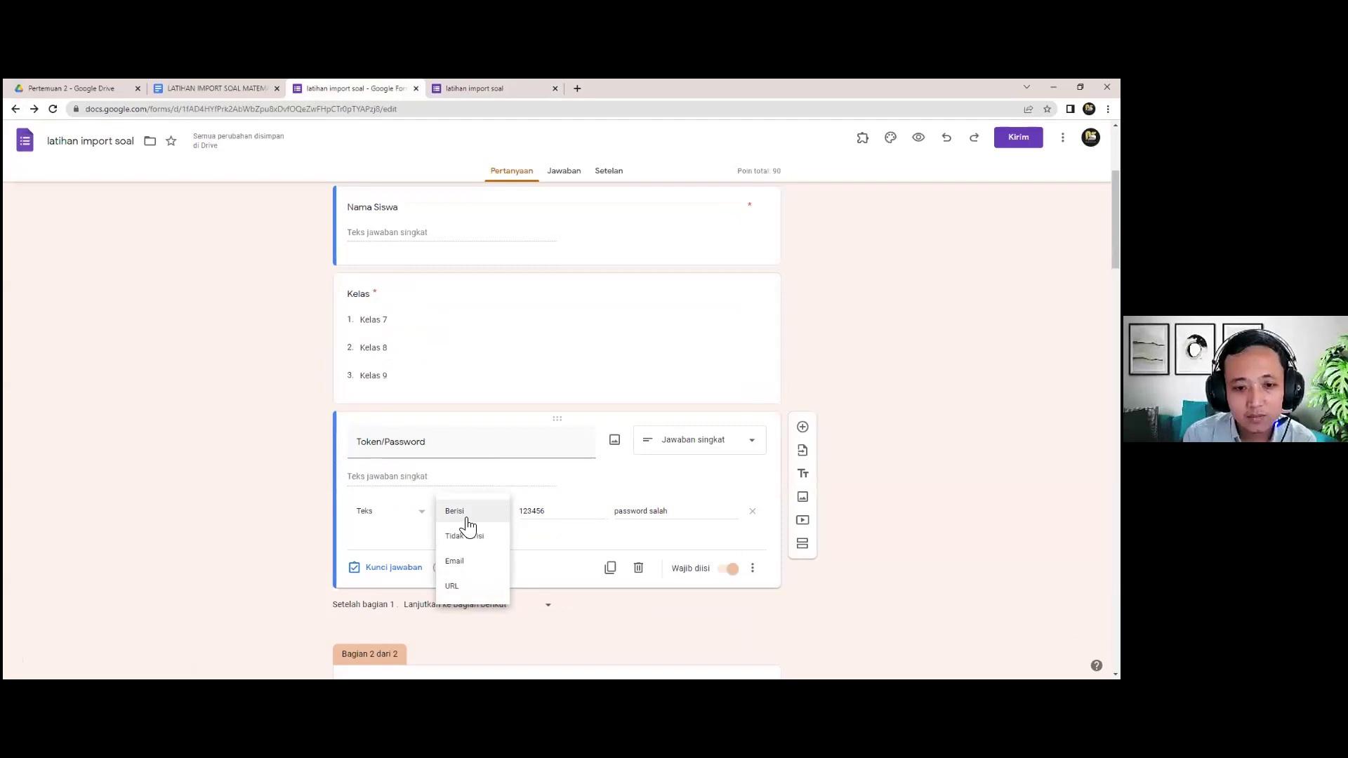
scroll(471, 533, up, 2)
scroll(477, 536, down, 1)
click(550, 569)
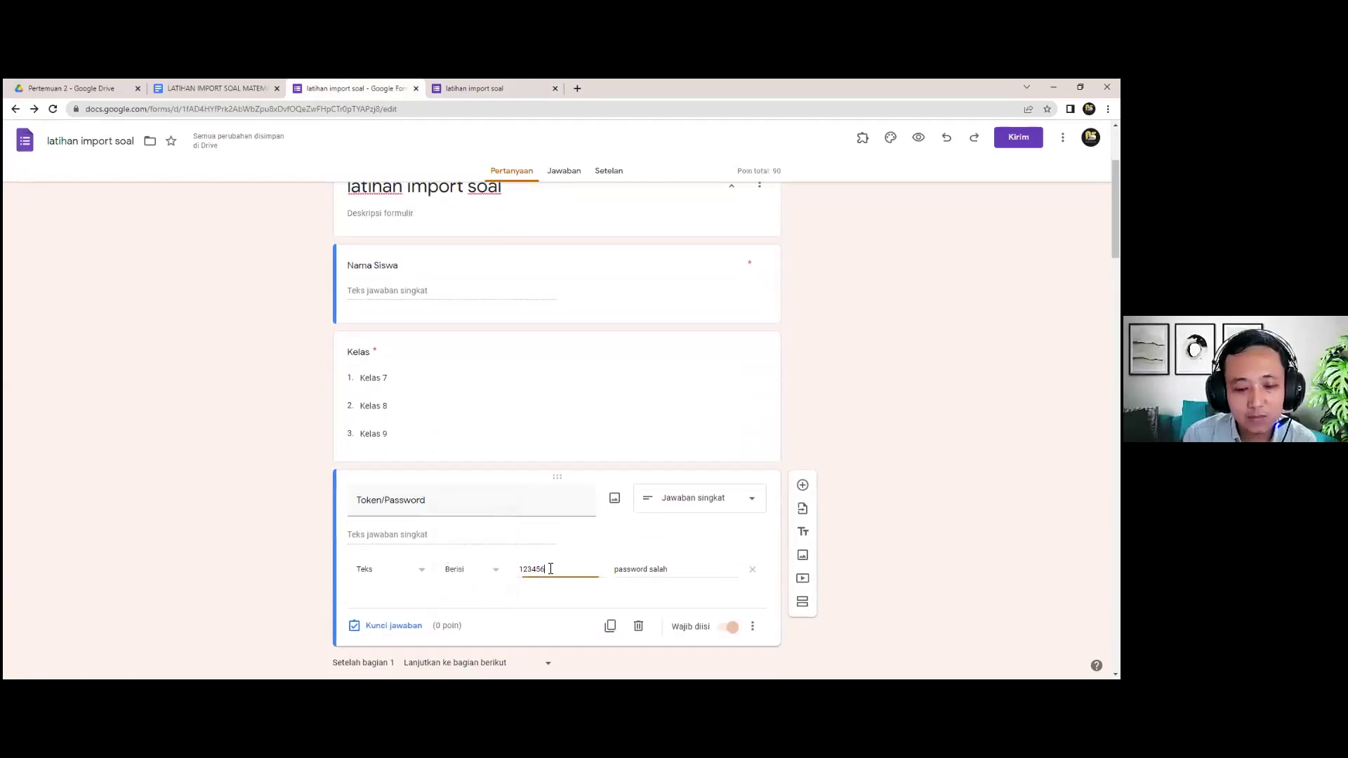
Continue the preview to the Soal questions, then return to the form editor.
click(473, 83)
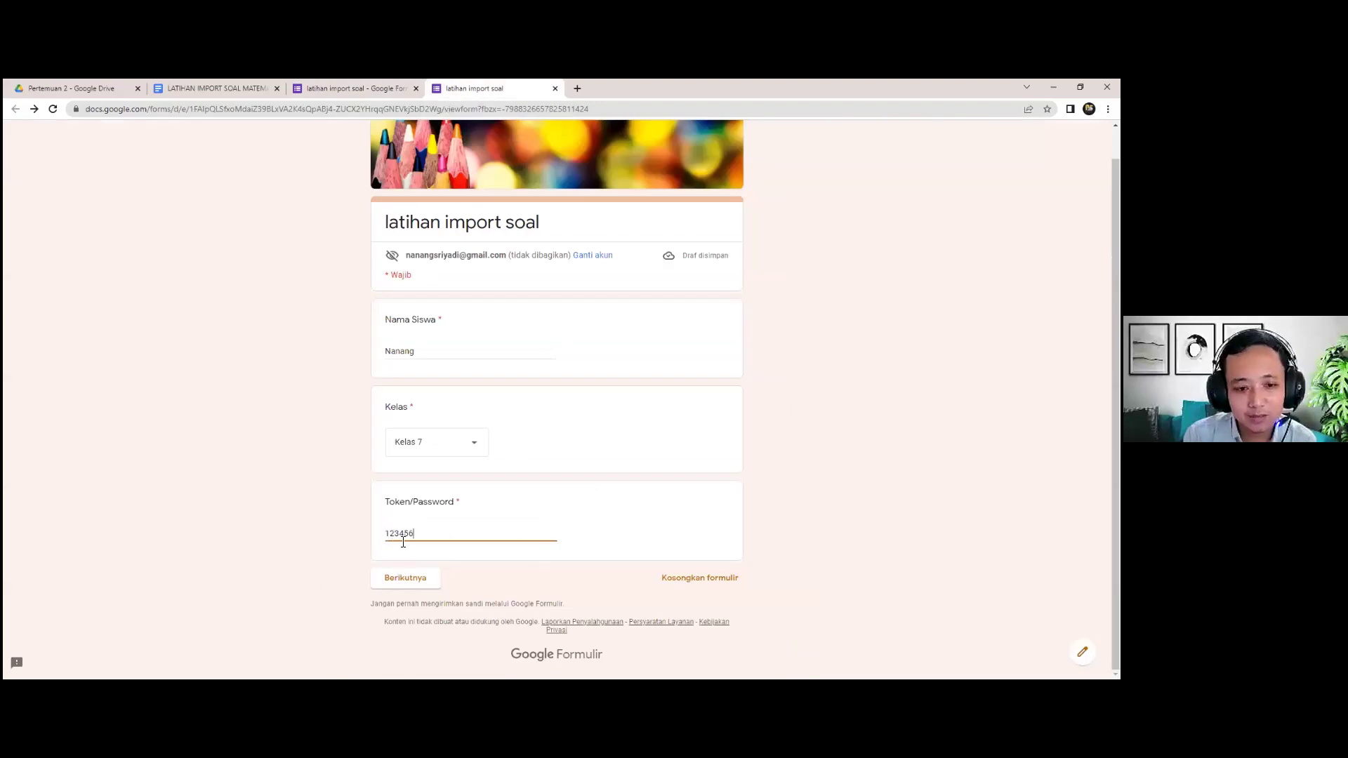
click(424, 578)
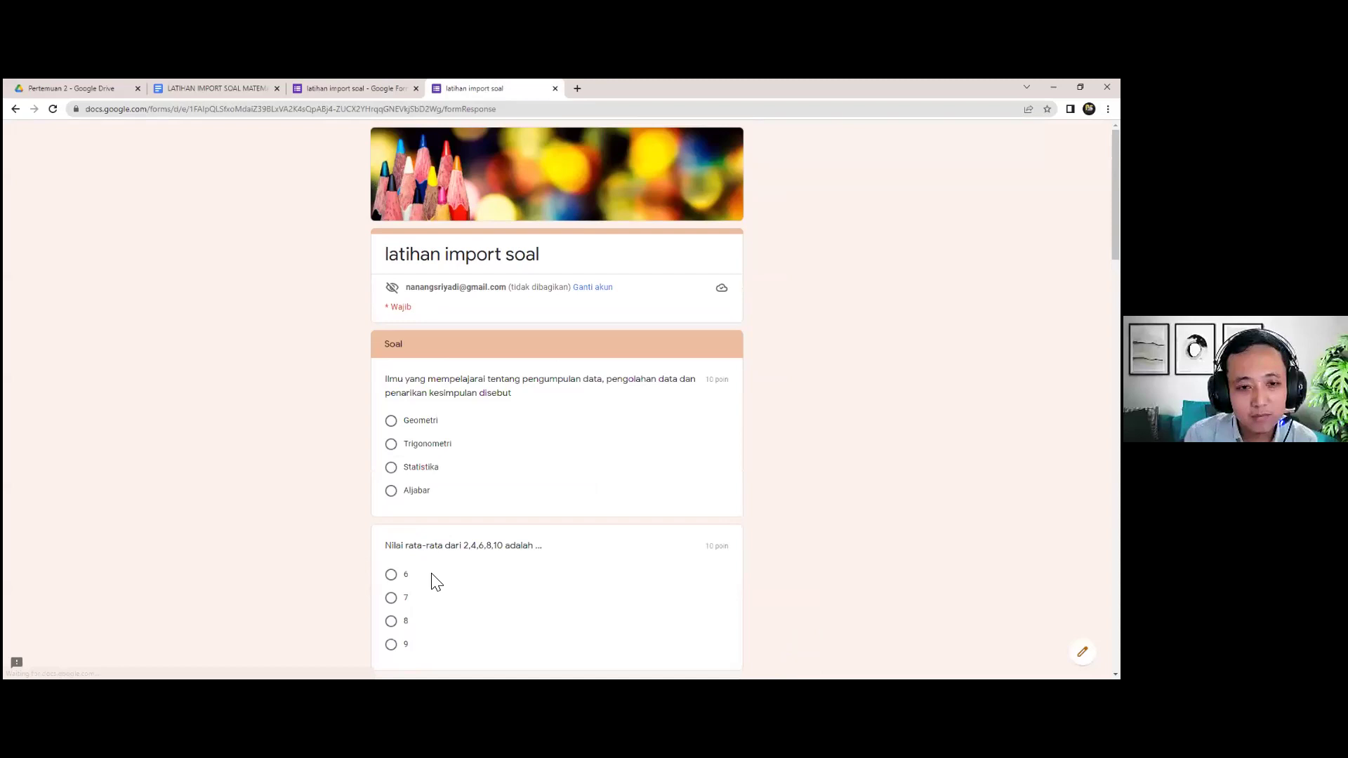
scroll(433, 414, down, 8)
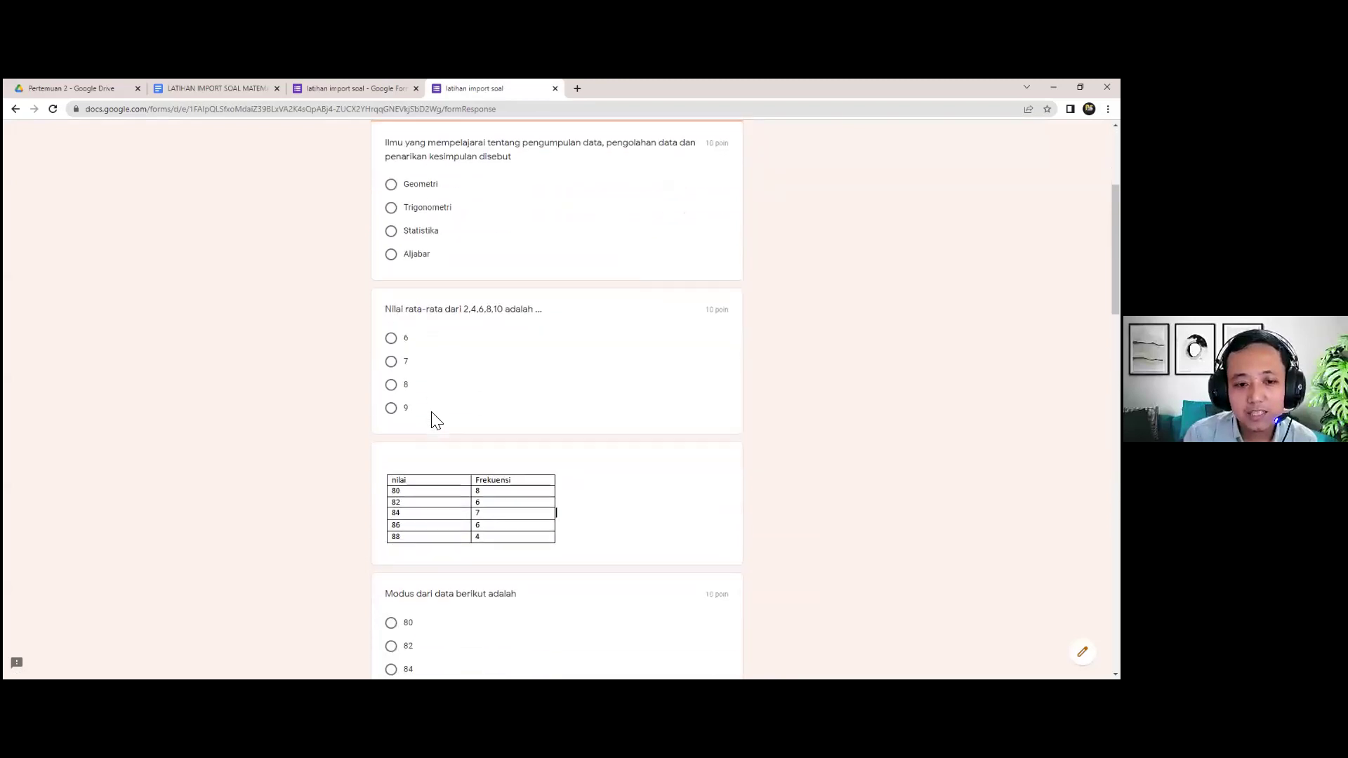
scroll(431, 414, down, 15)
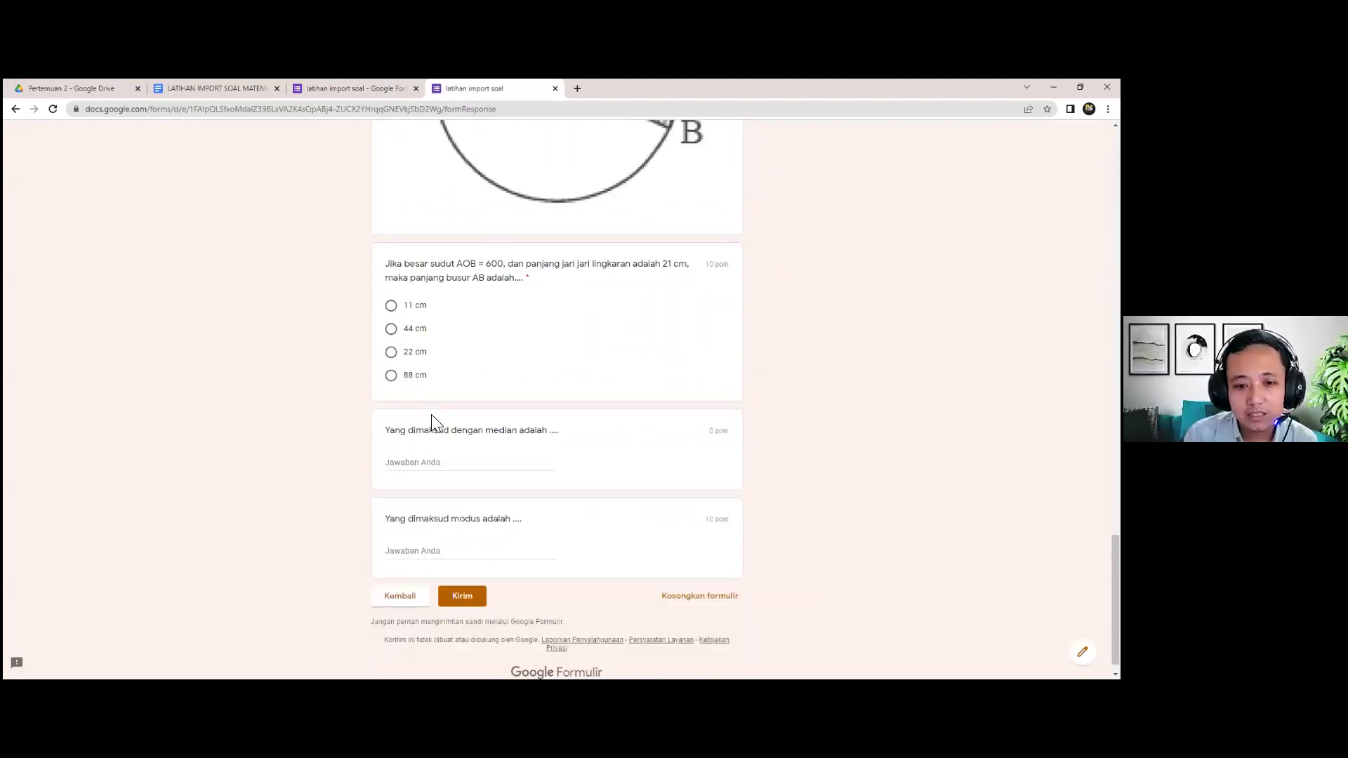
scroll(504, 466, up, 20)
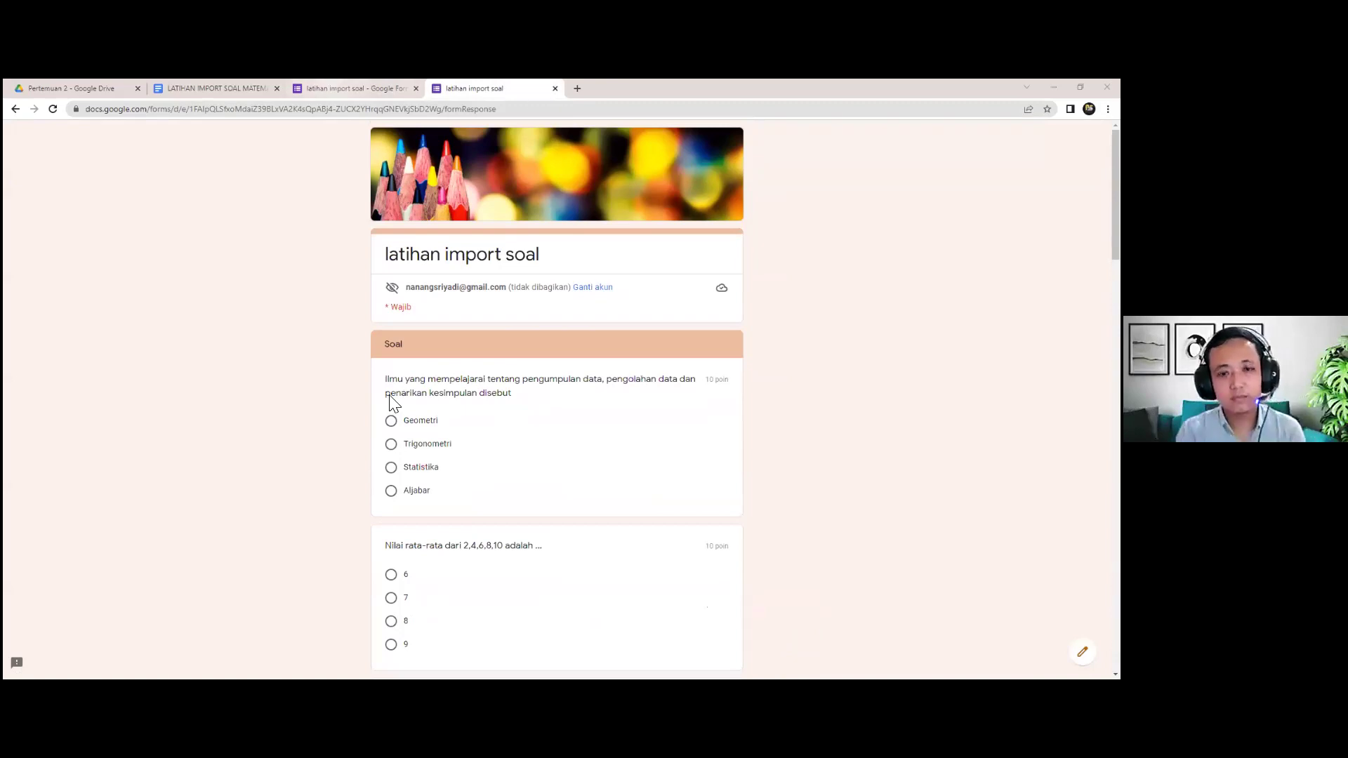
click(330, 85)
scroll(713, 604, down, 1)
scroll(785, 626, up, 4)
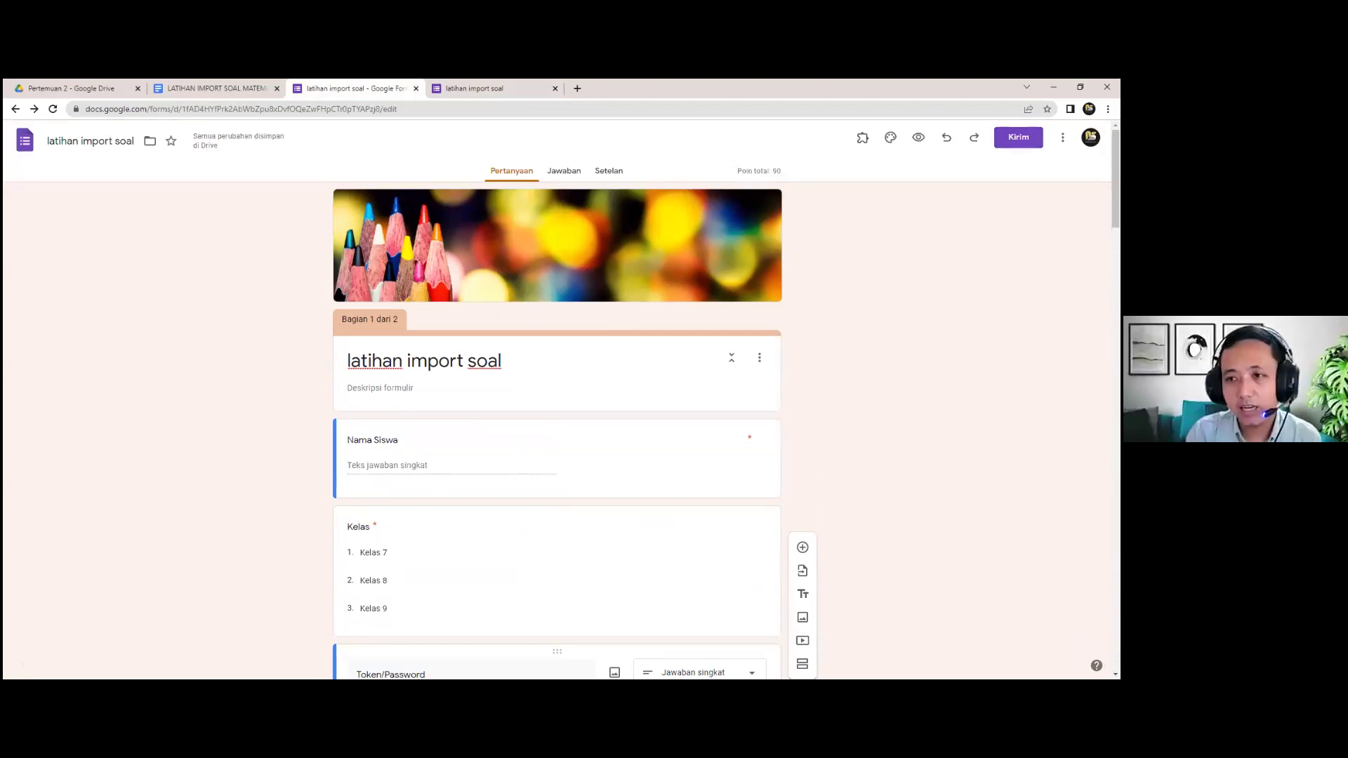
Copy the form's shortened share link from Kirim, then open the Jawaban responses page.
click(1017, 137)
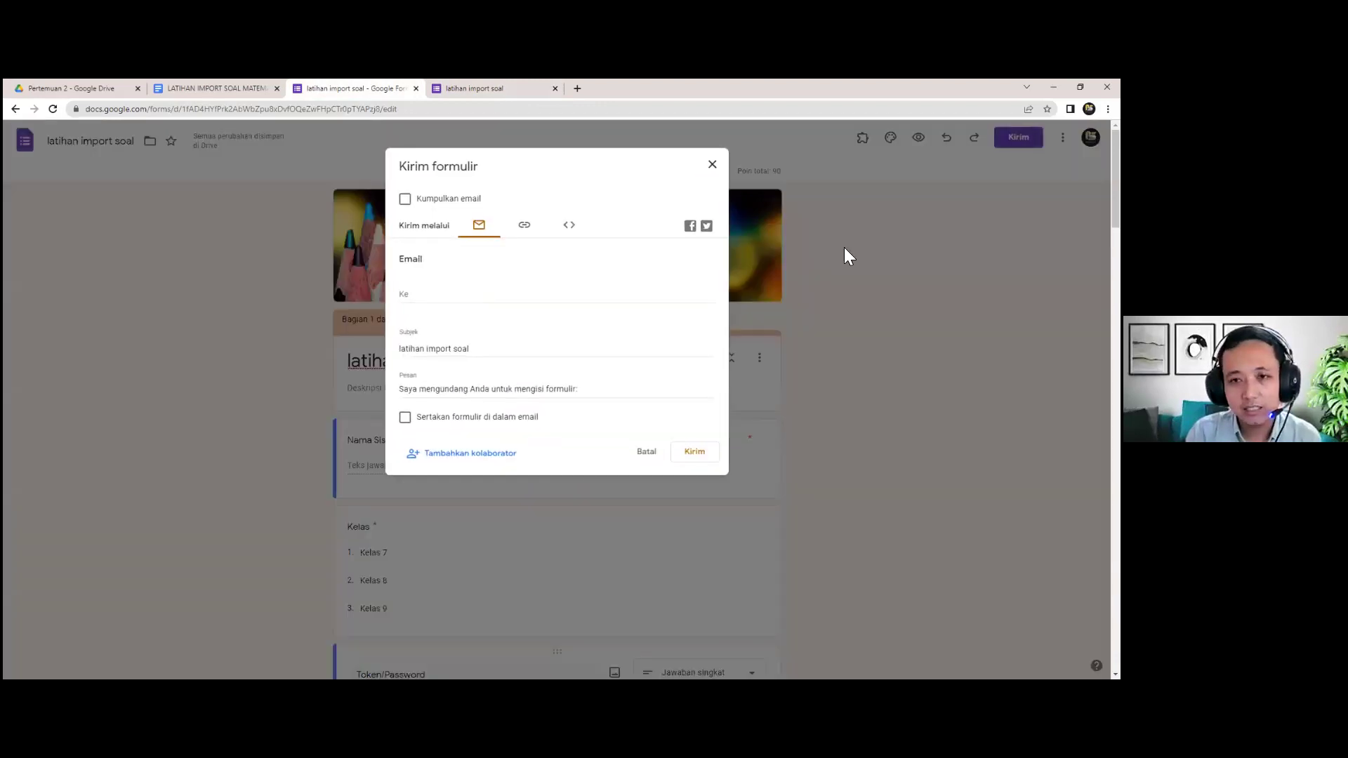
click(524, 226)
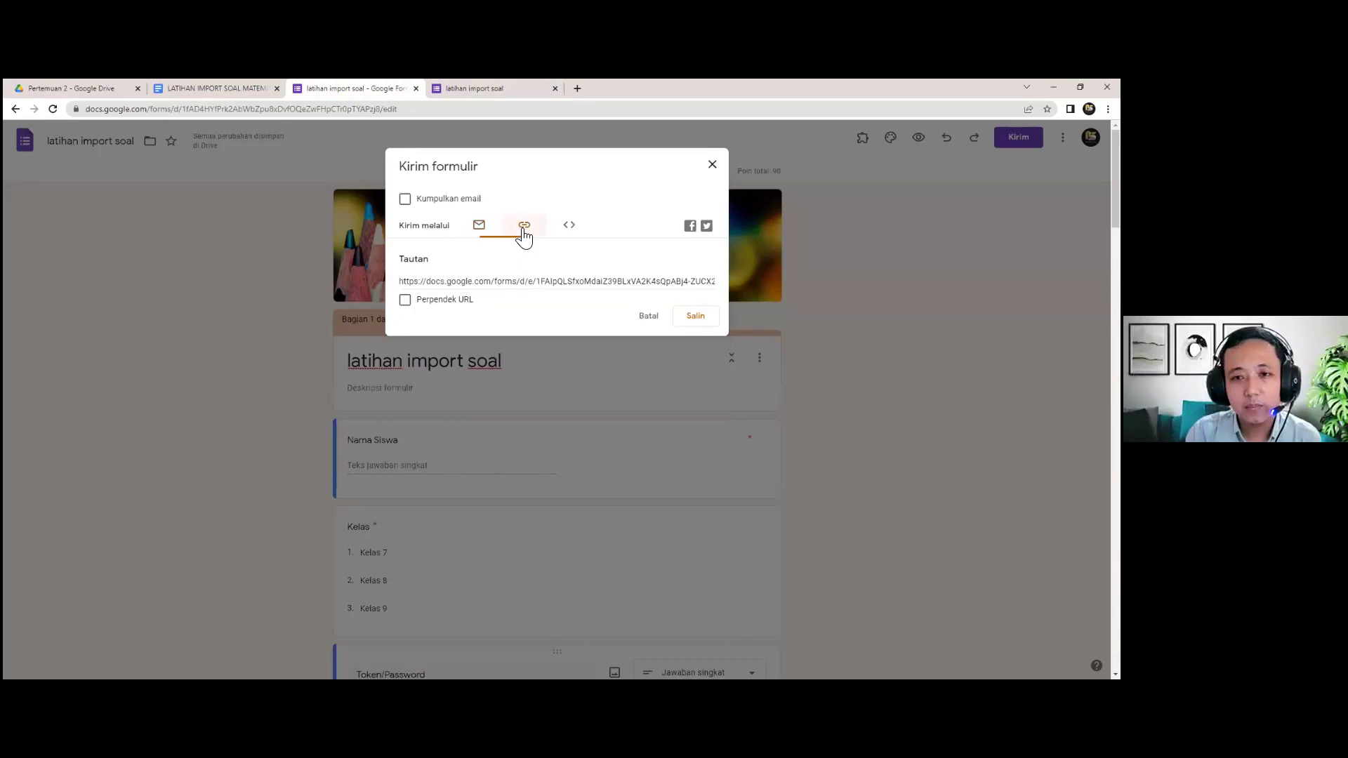
click(405, 300)
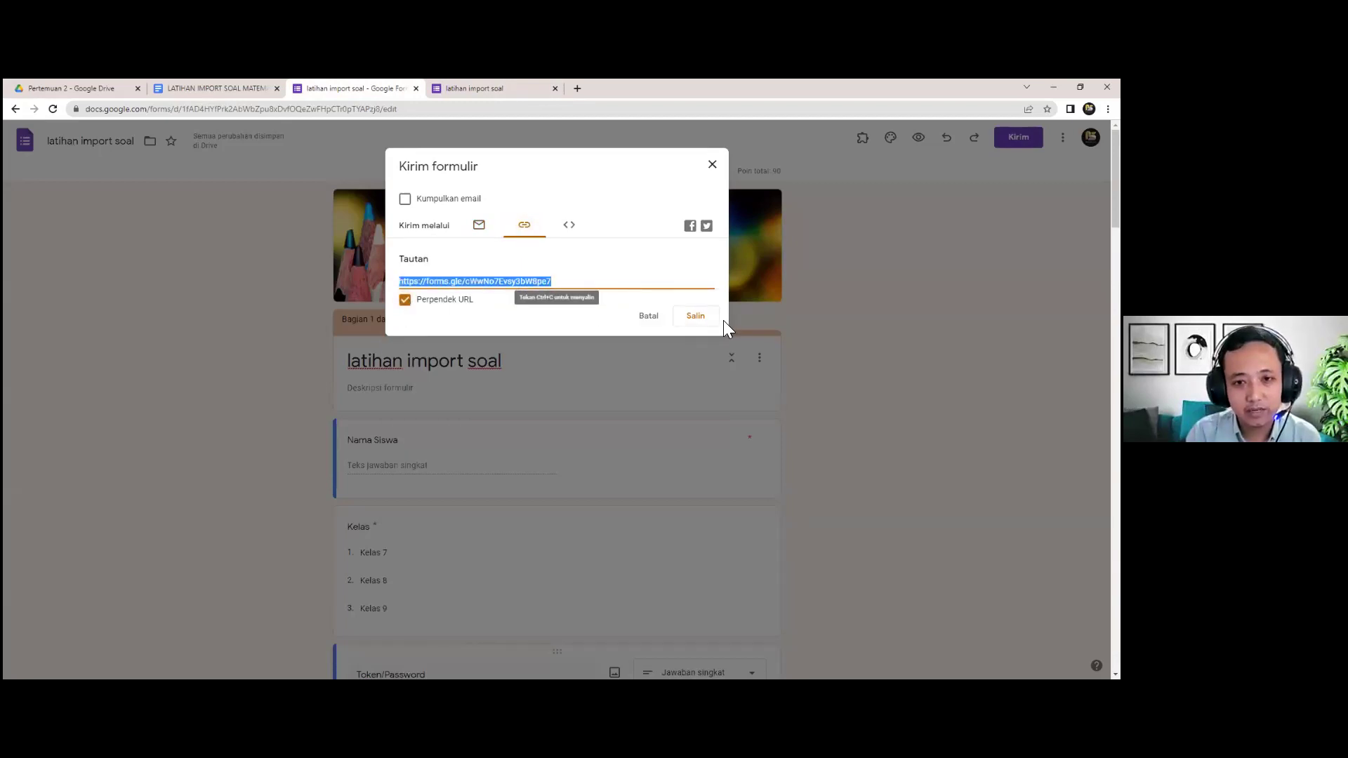
click(699, 321)
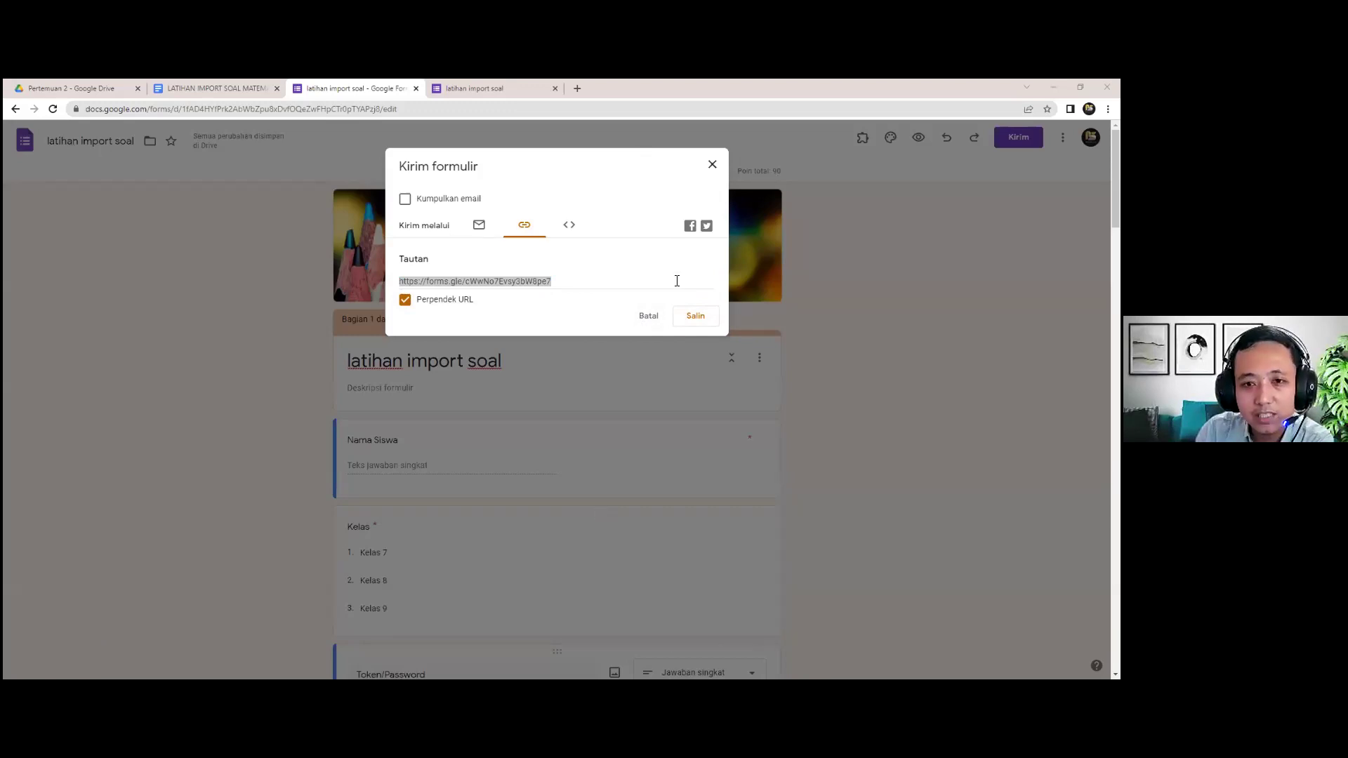
key(Escape)
click(569, 176)
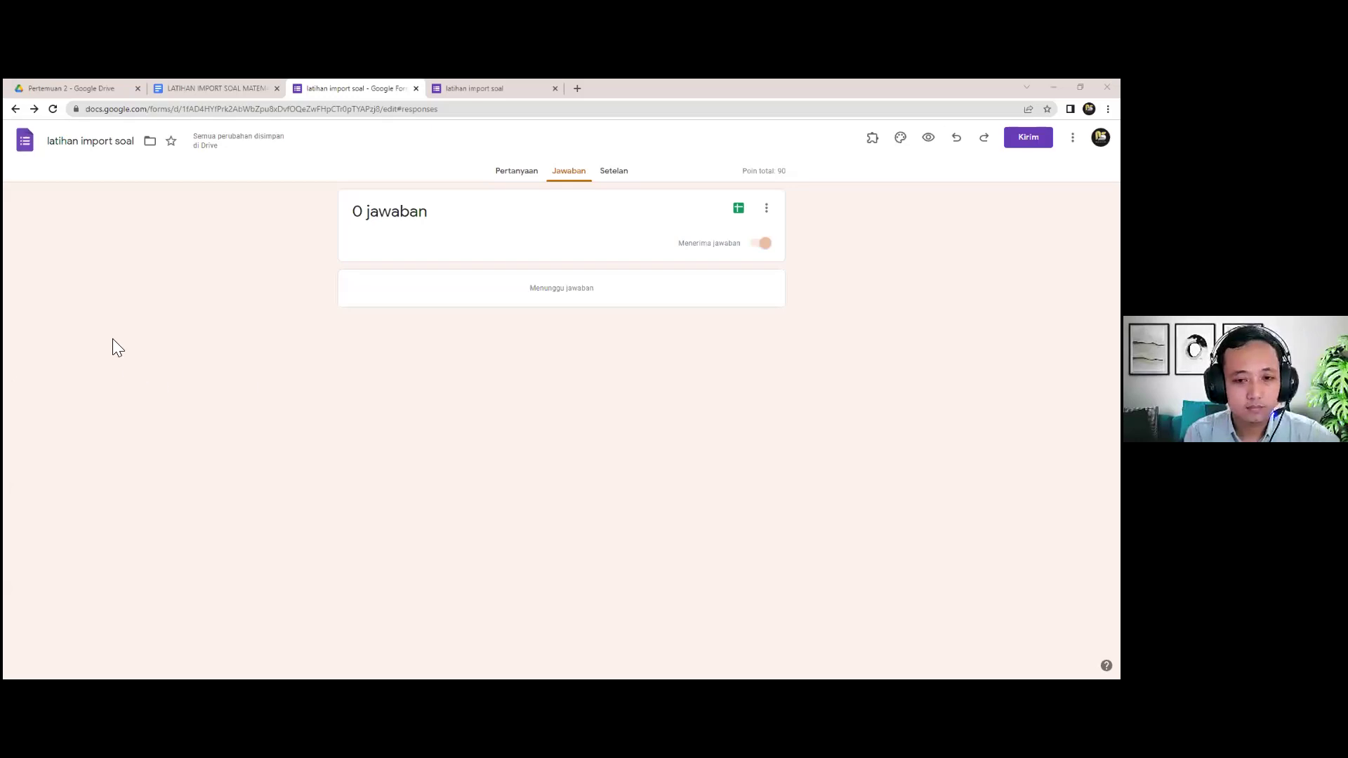
Reload the Jawaban page to show the five new responses, then close the preview tab.
click(513, 172)
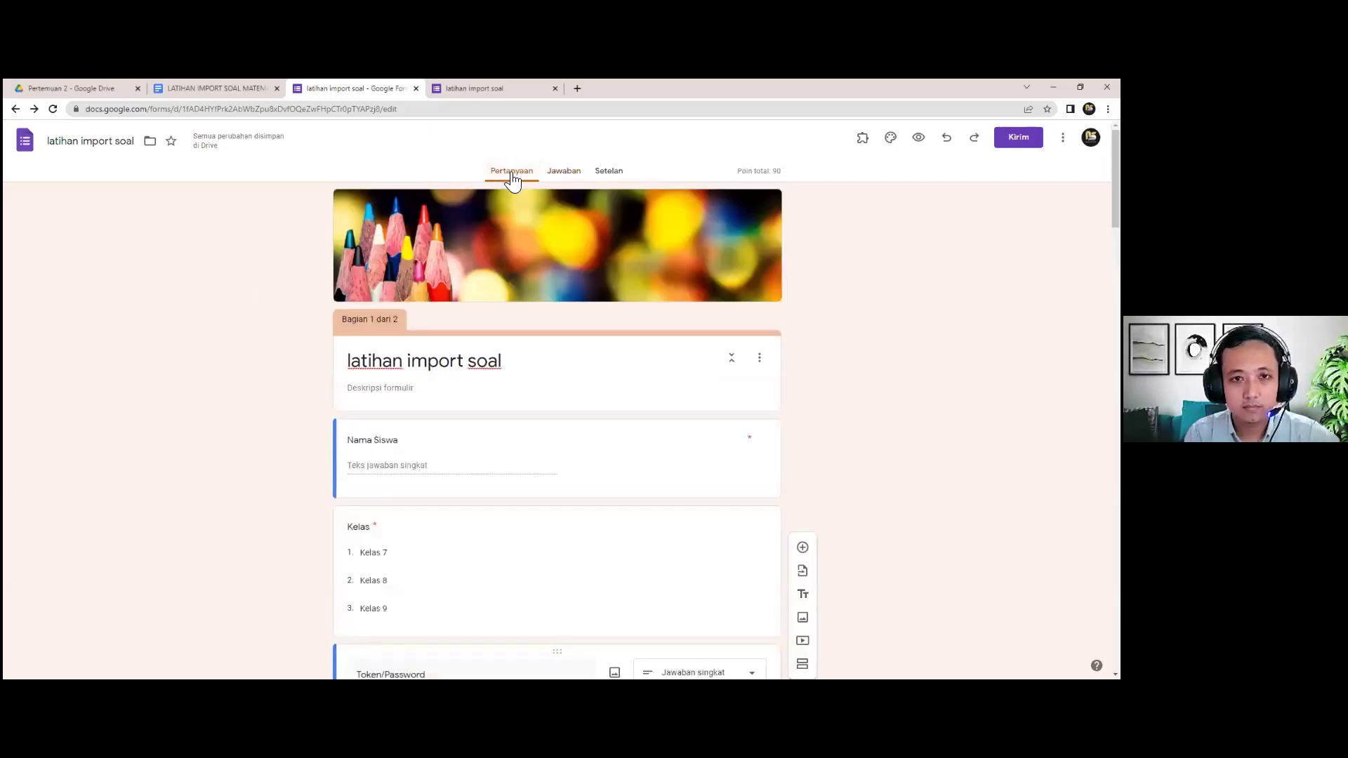
click(576, 173)
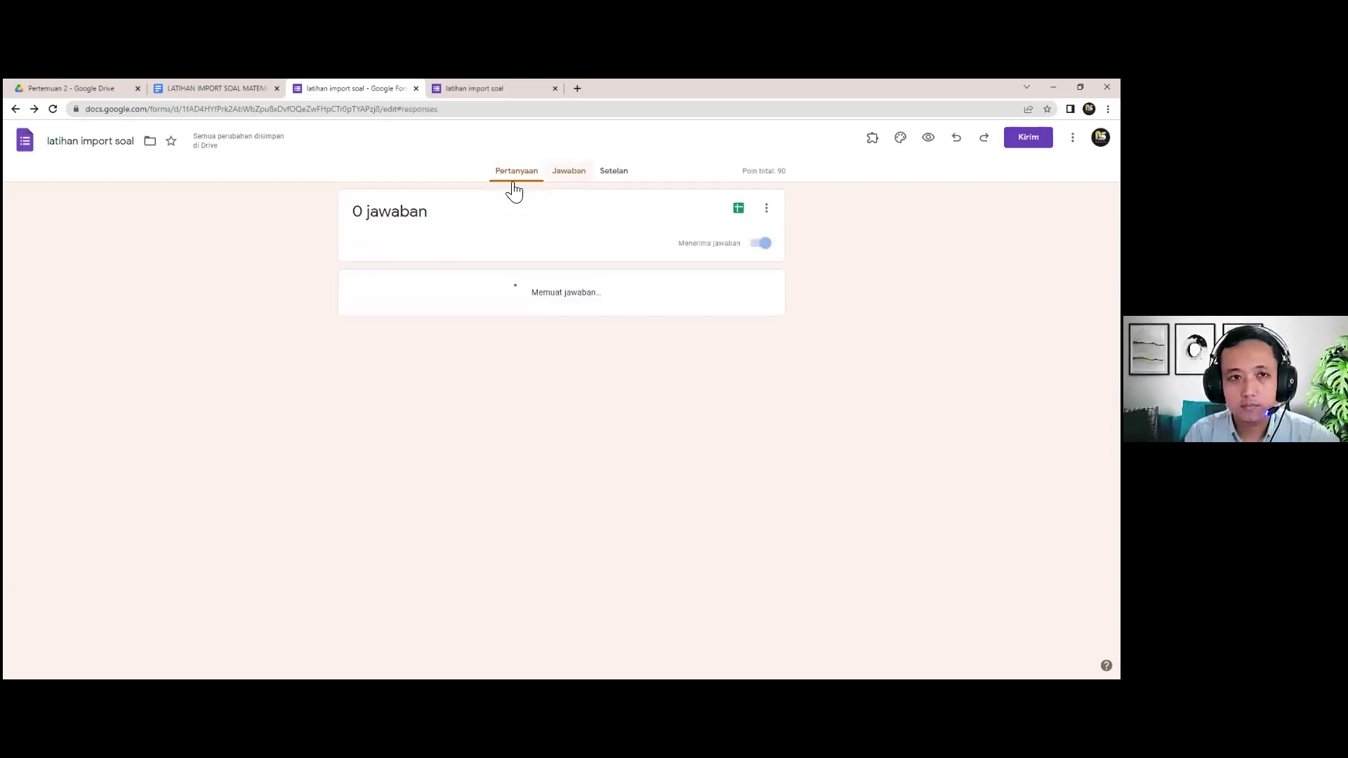
click(52, 109)
click(553, 99)
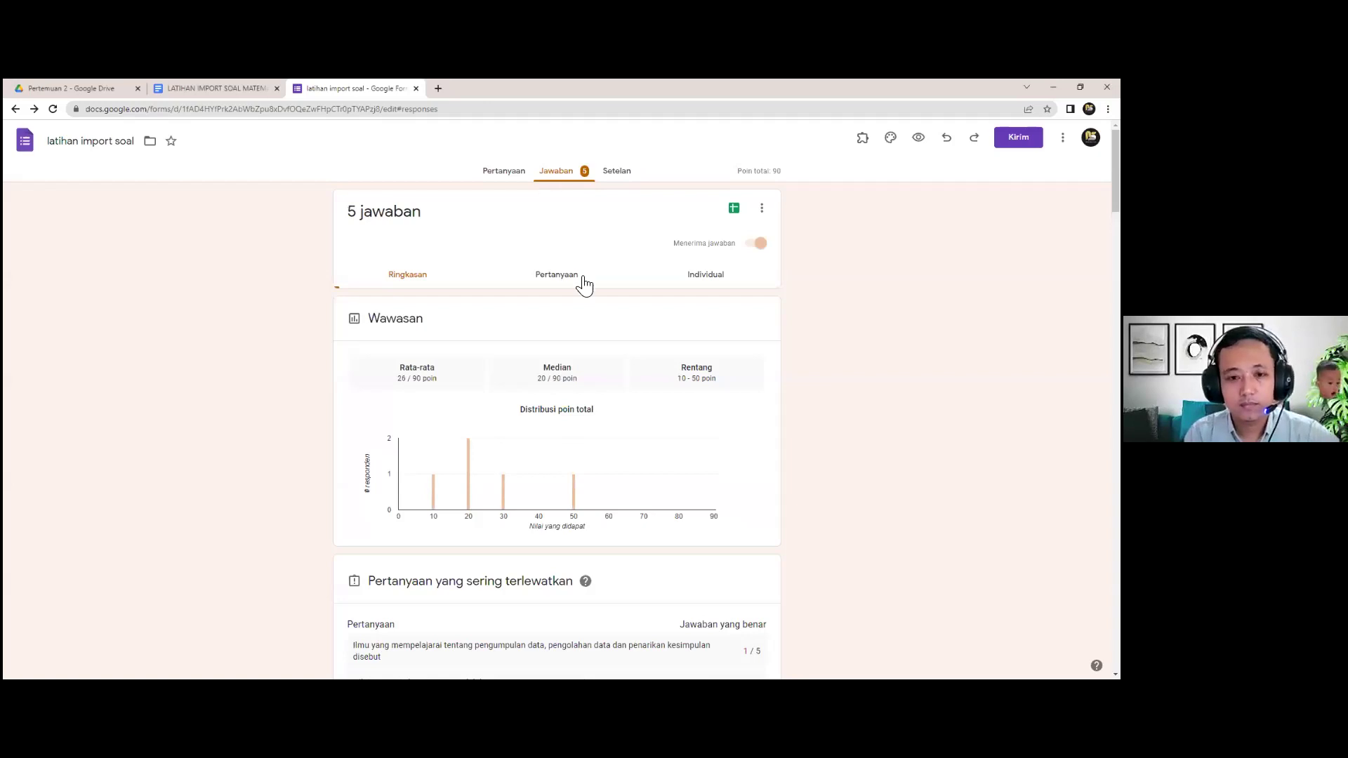
Review the per-question Ringkasan answer charts, then return to the Pertanyaan questions view.
scroll(596, 307, down, 15)
scroll(608, 336, down, 20)
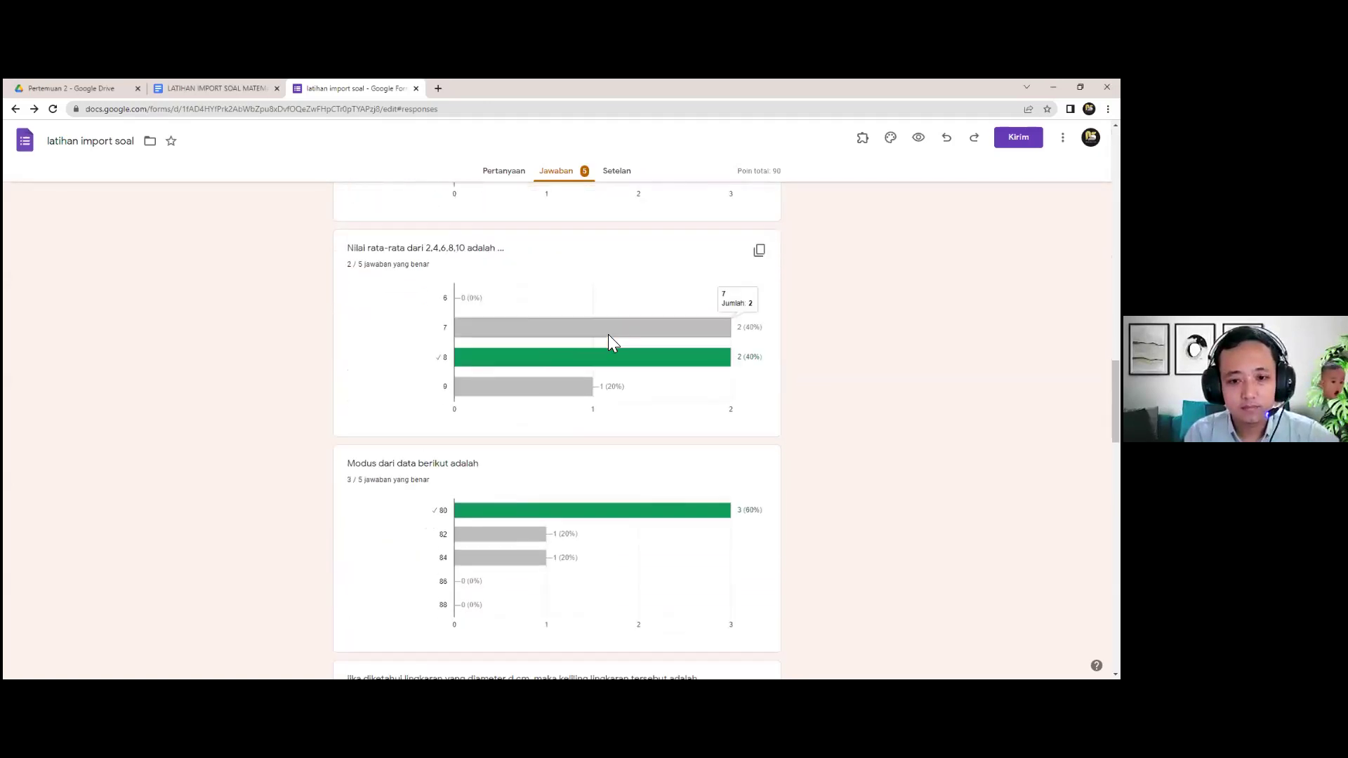
scroll(613, 355, up, 15)
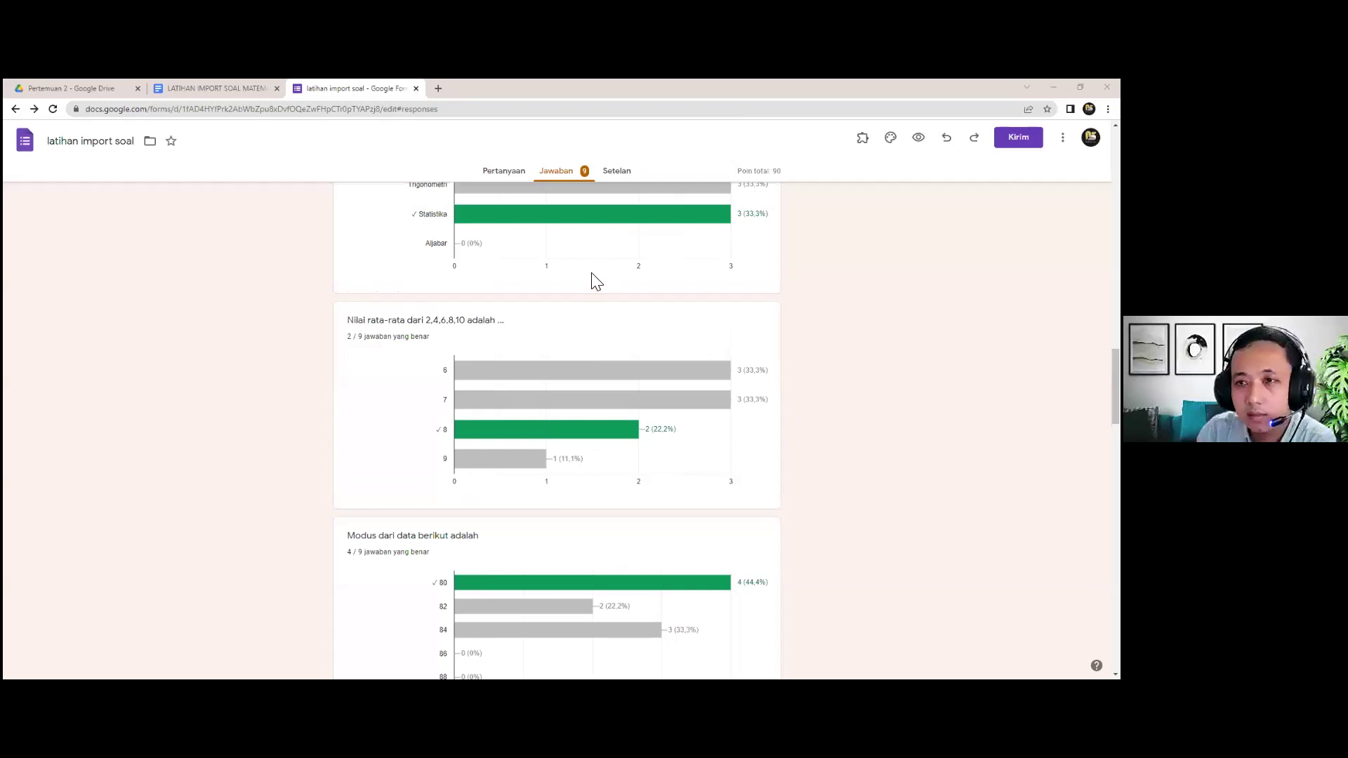
click(522, 173)
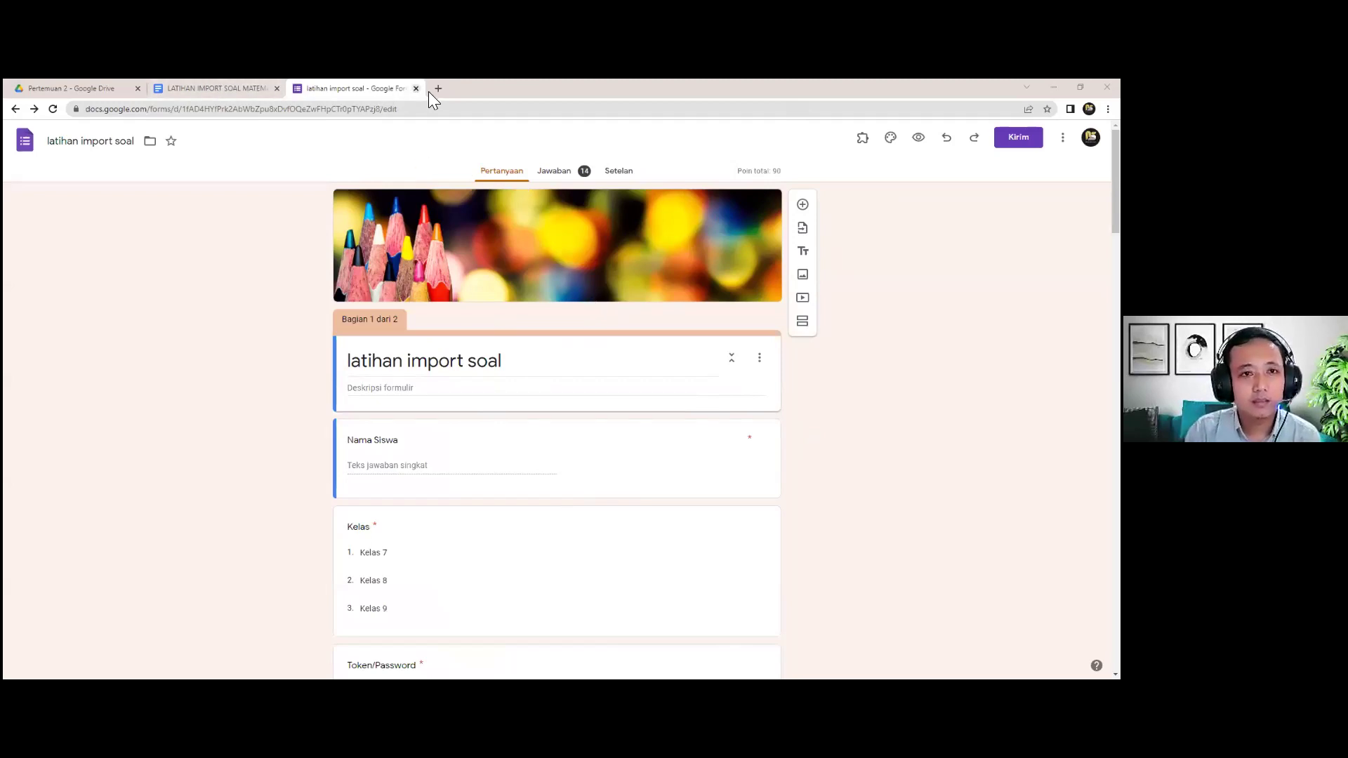
Close the form and the question document, then create a folder named Ulang in Pertemuan 2.
key(ctrl+w)
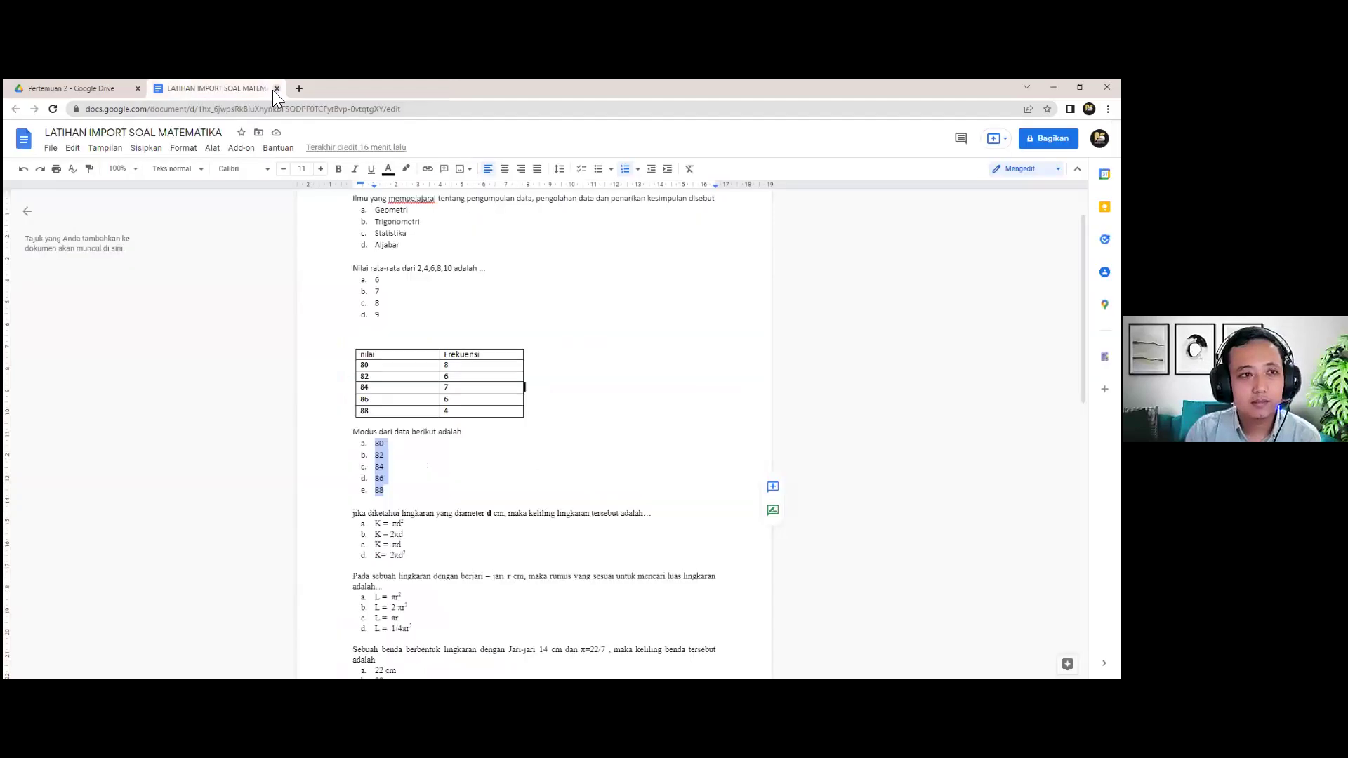
click(276, 88)
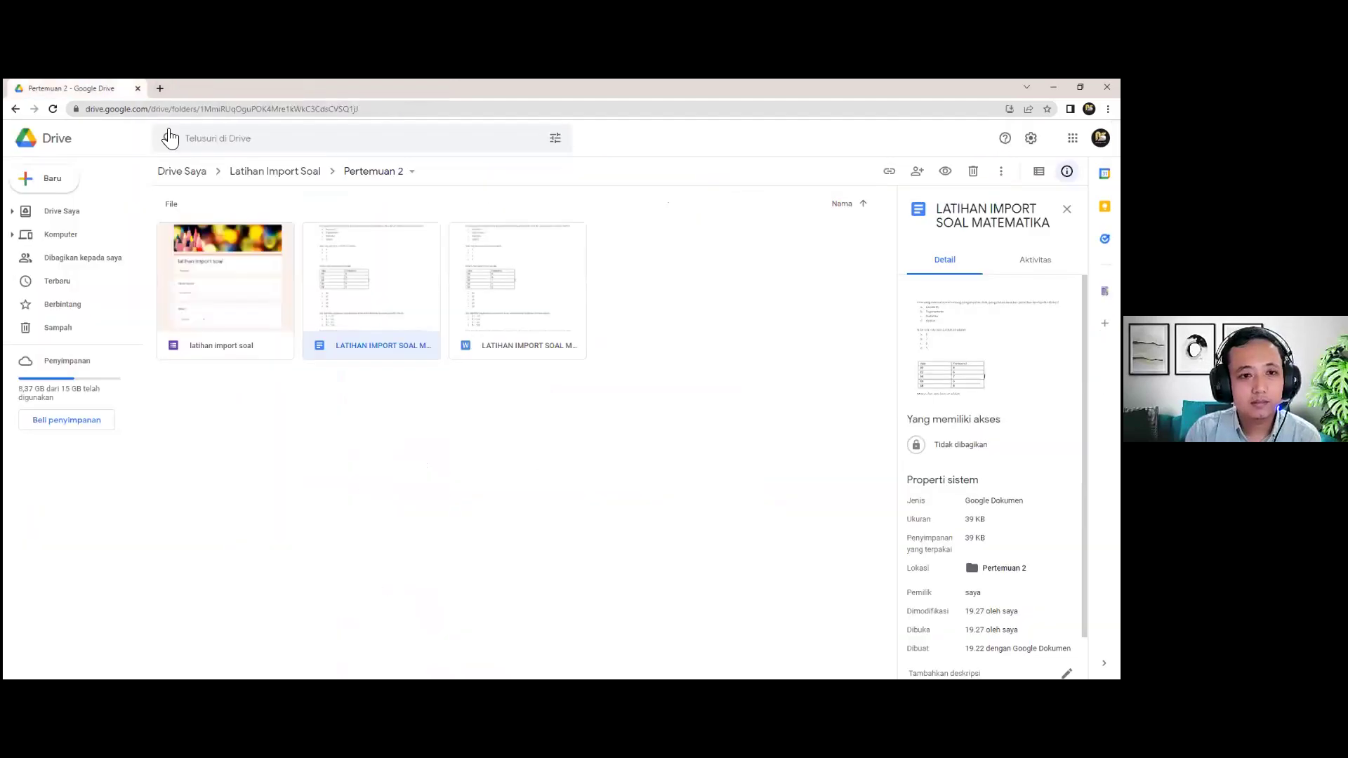
click(51, 179)
click(59, 184)
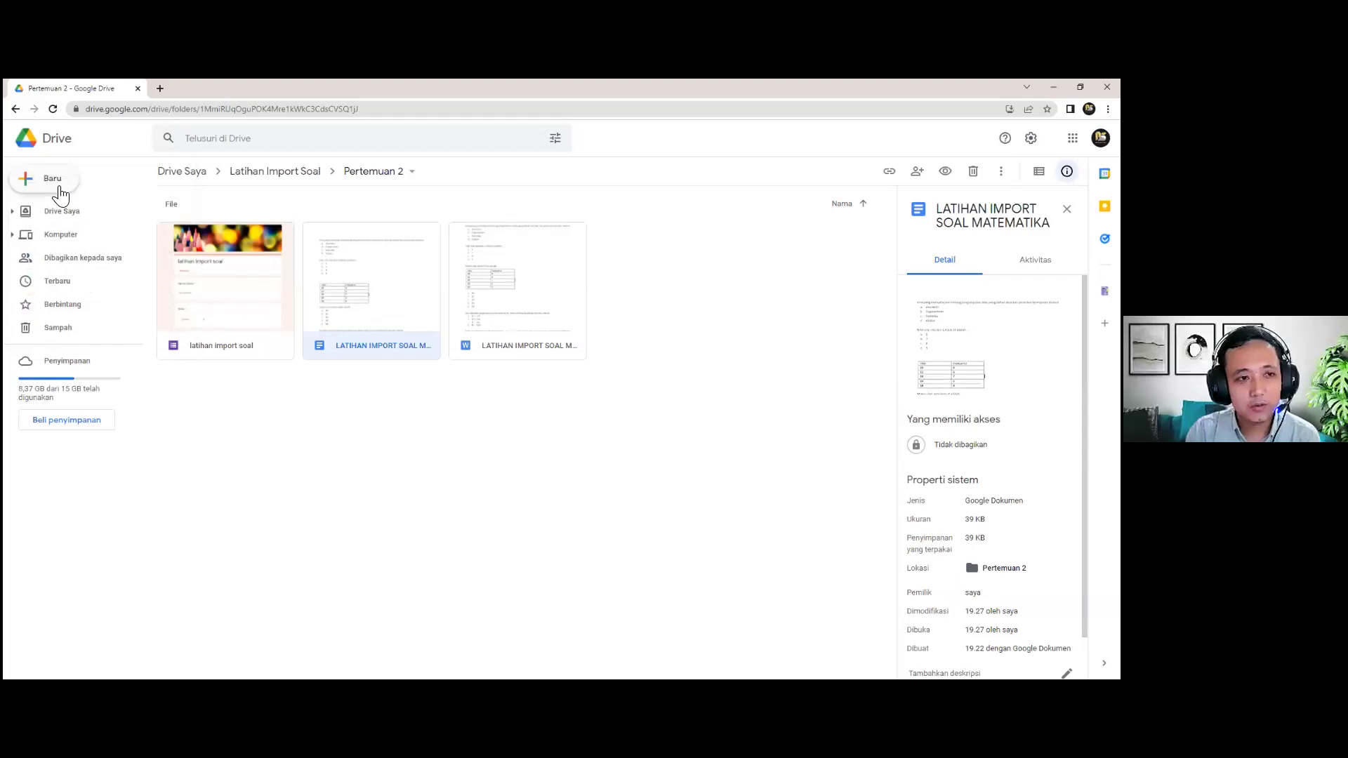
text(U)
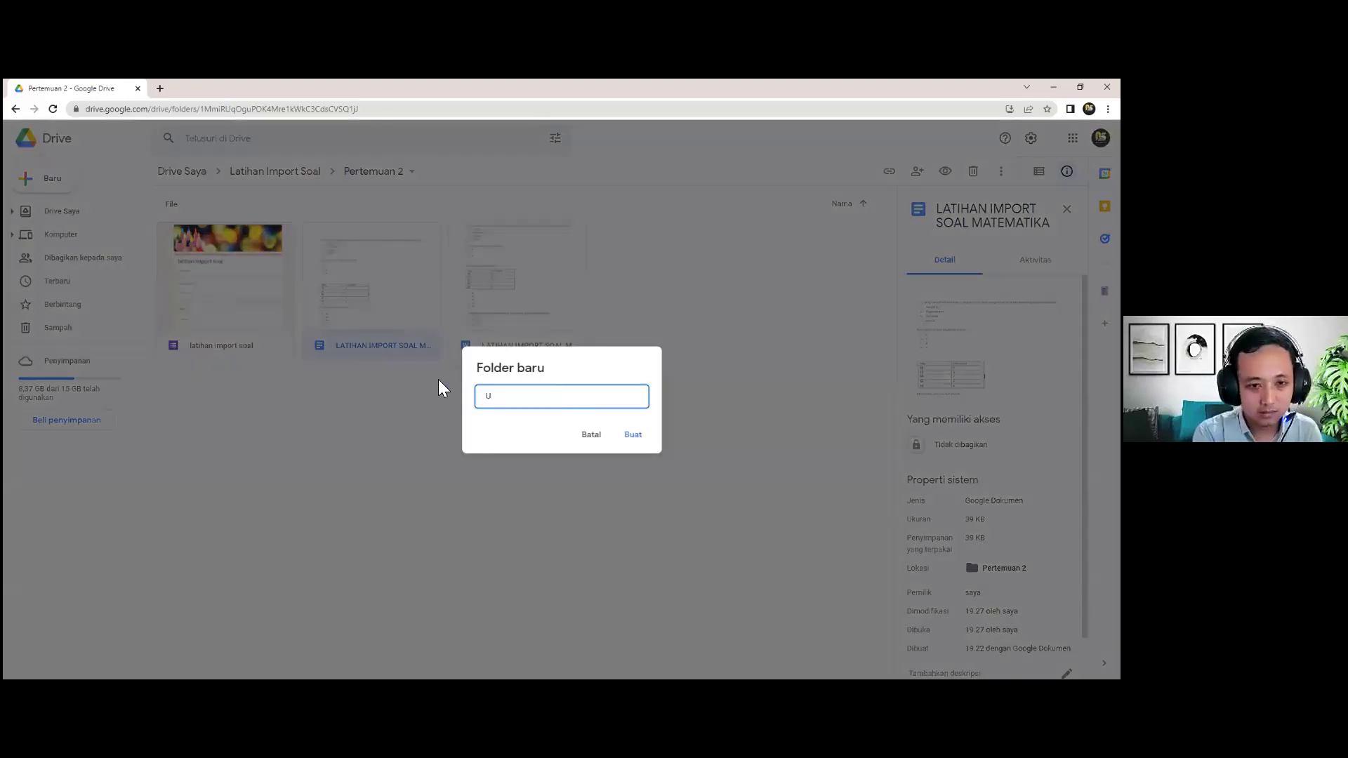
text(lang)
click(631, 435)
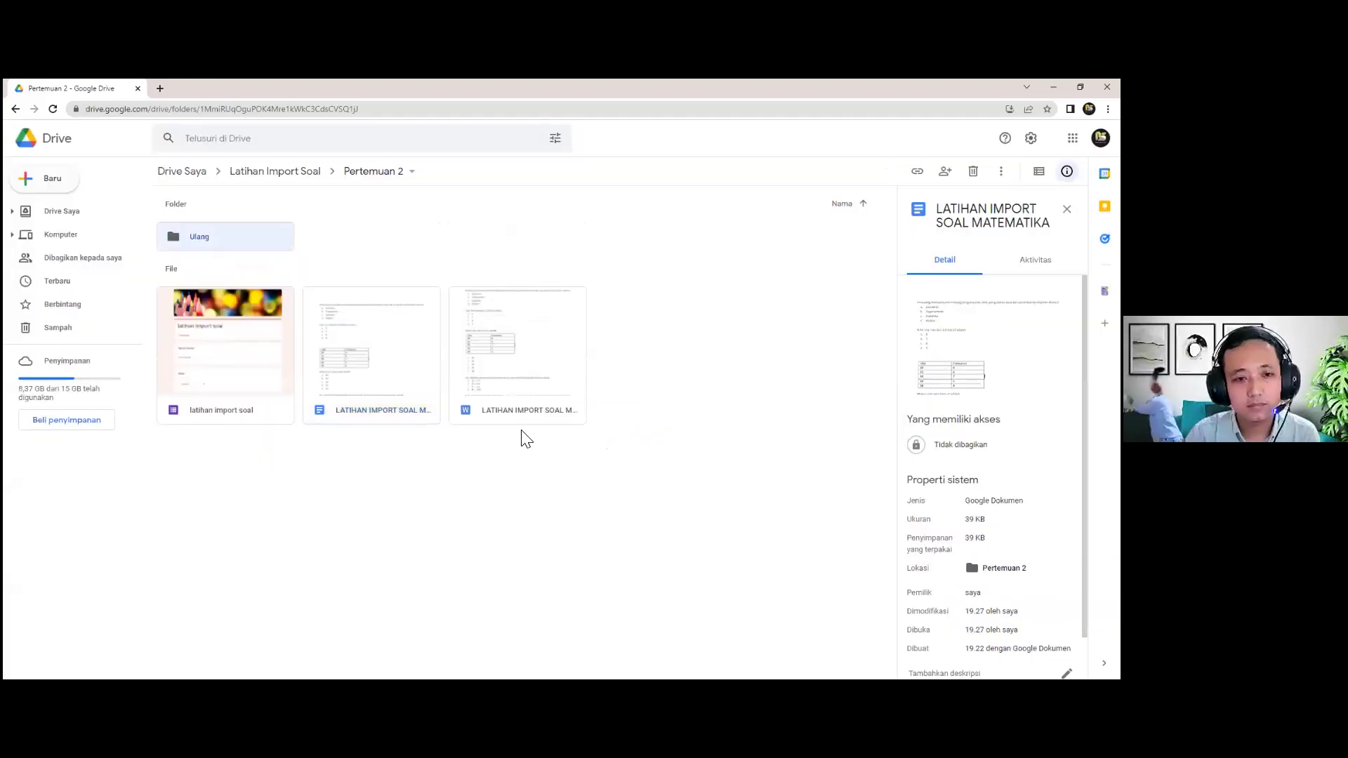
Open the empty Ulang folder and bring up the Baru menu.
click(210, 226)
double_click(210, 232)
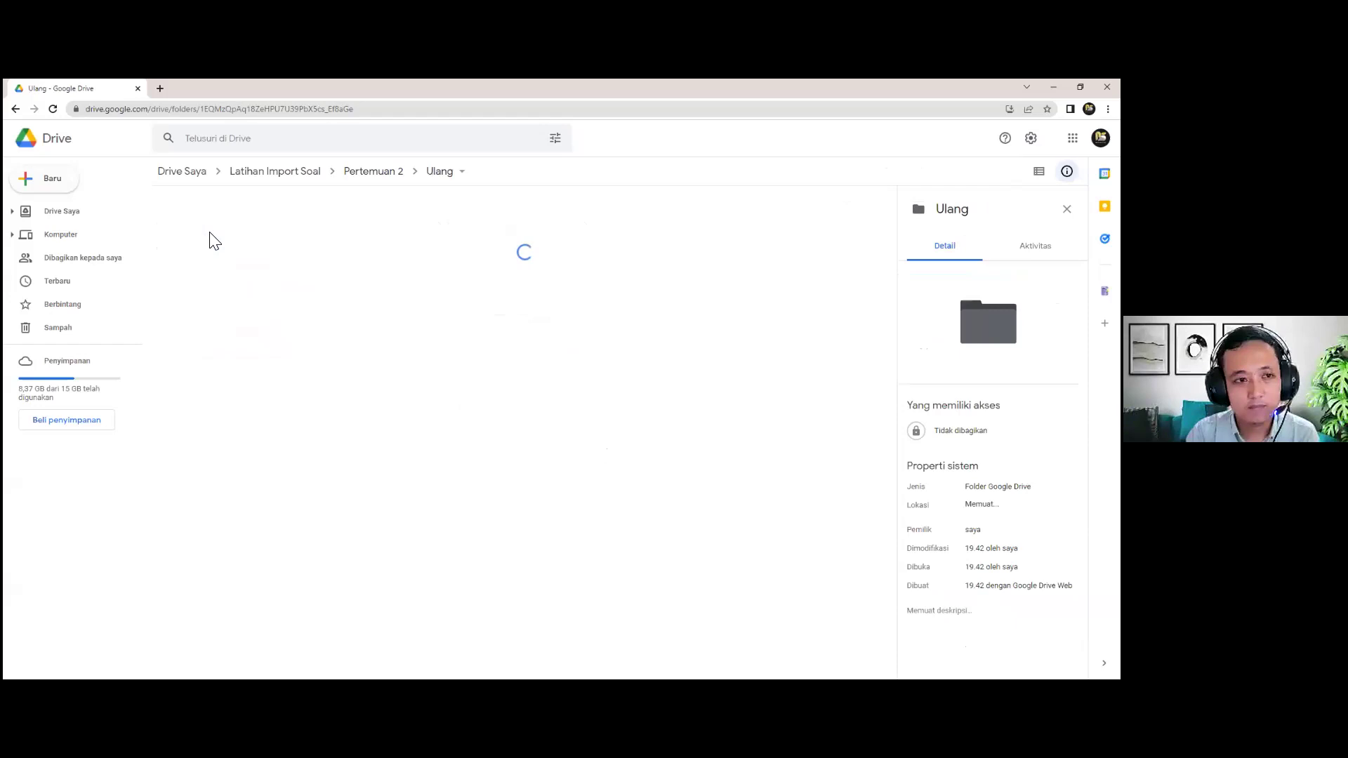
click(54, 186)
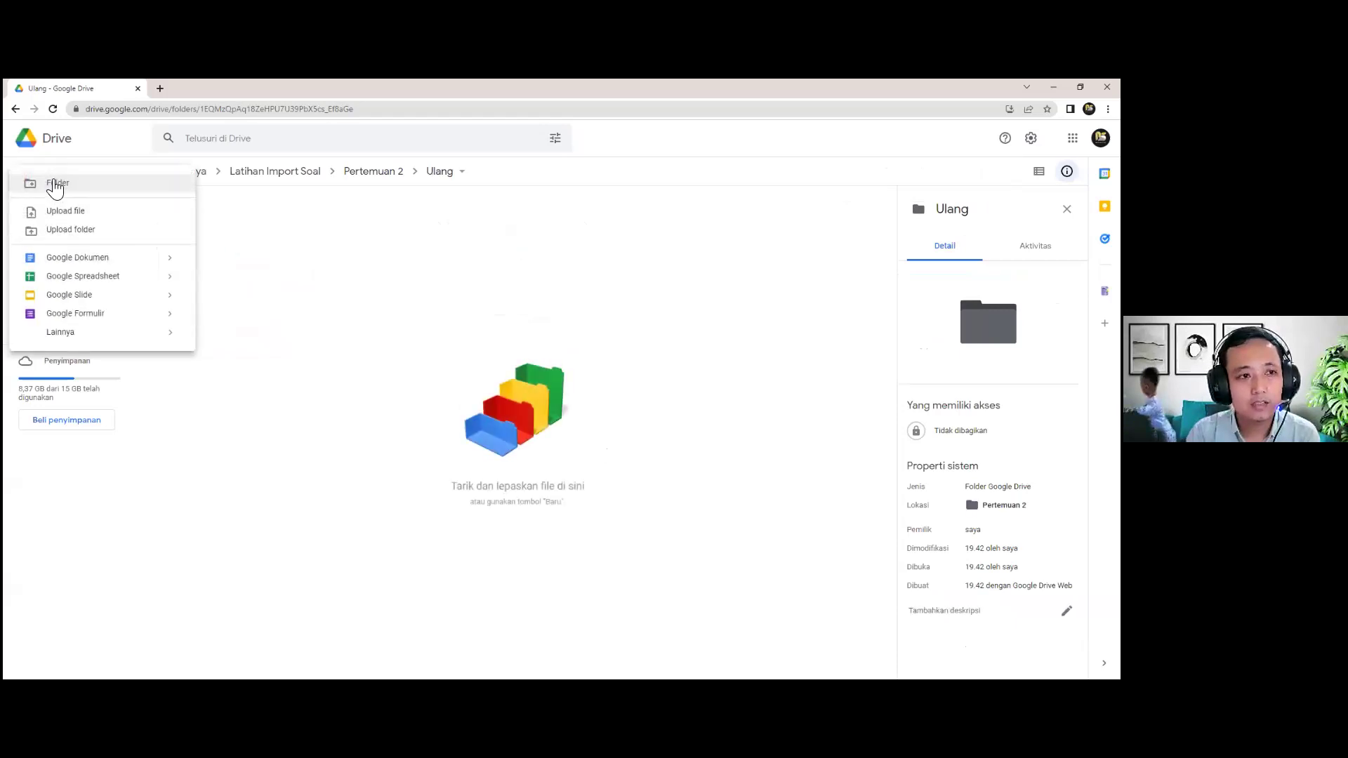
Create a blank form in Ulang titled 'latihan google form 2' and select its first question title.
click(96, 321)
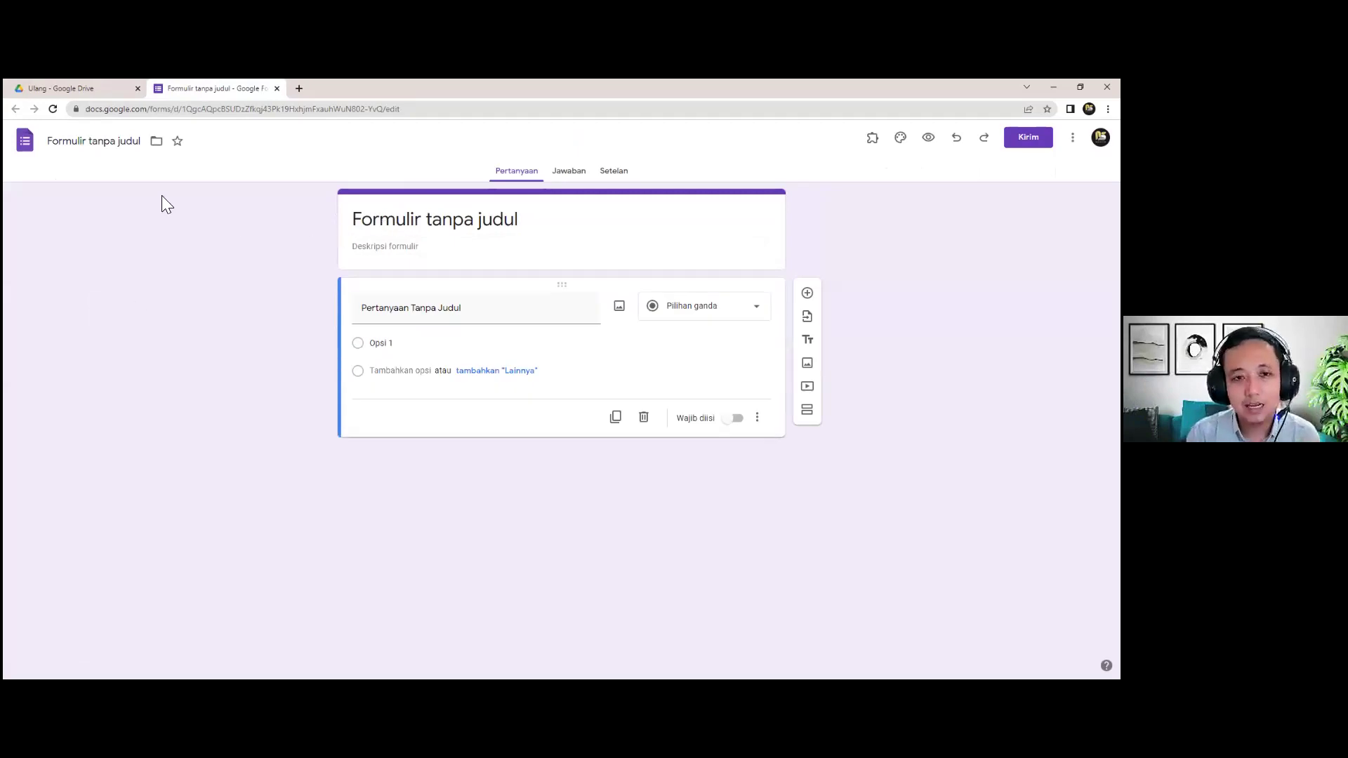
click(112, 144)
text(la)
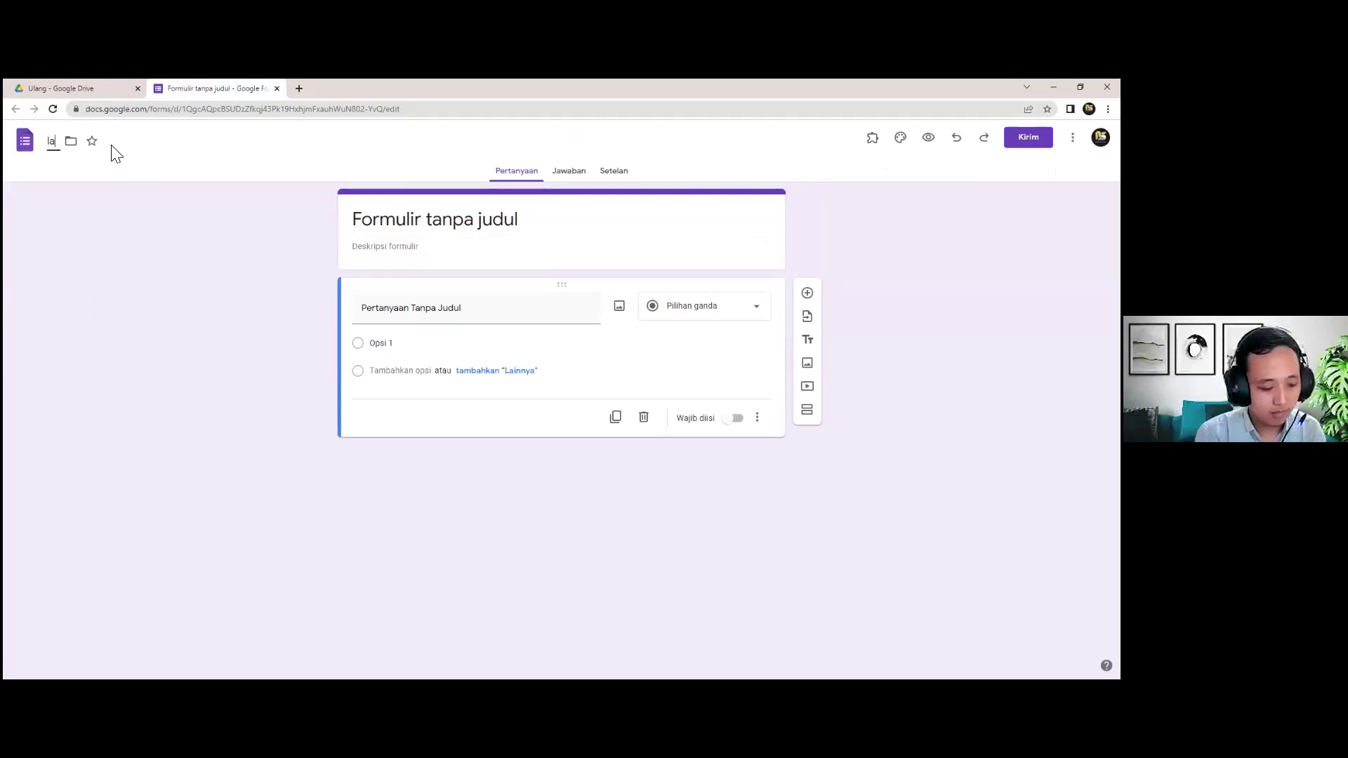
text(tihan)
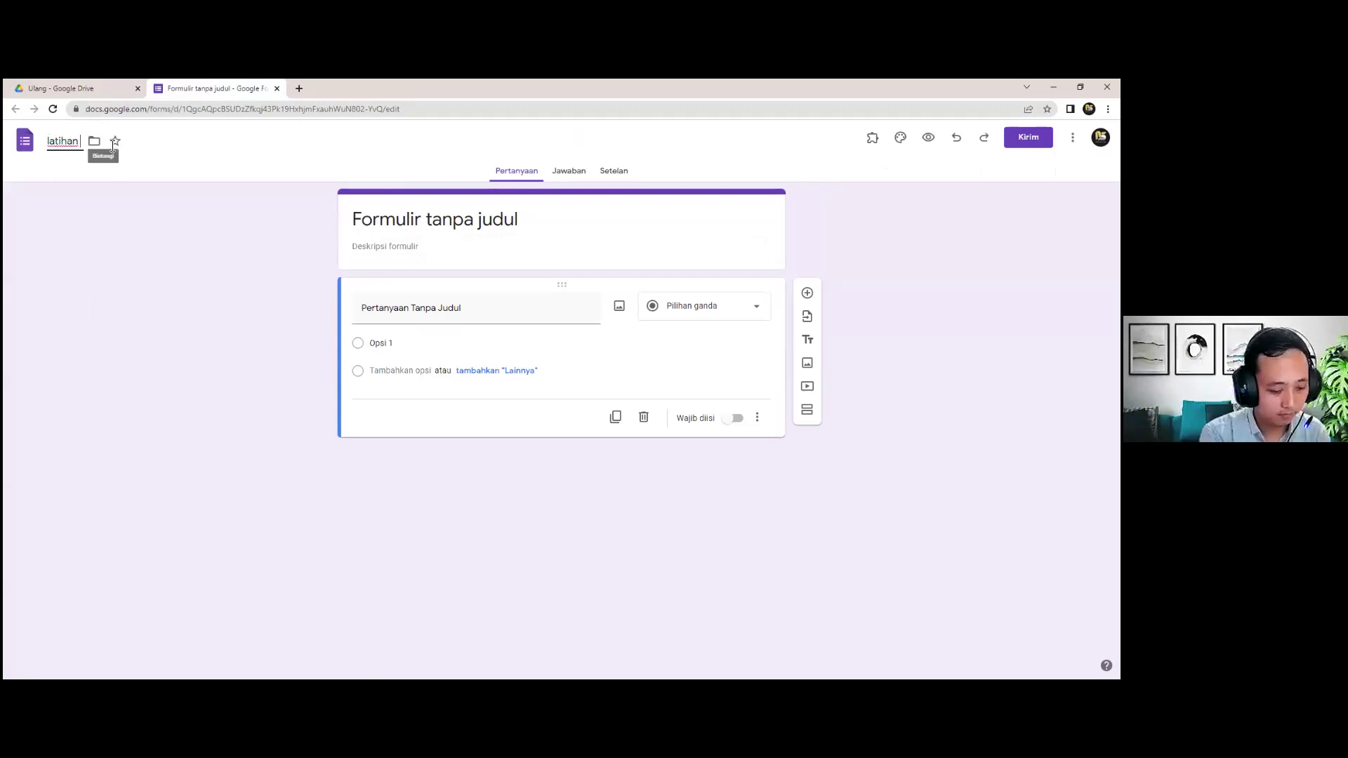
text( google form 2)
key(Return)
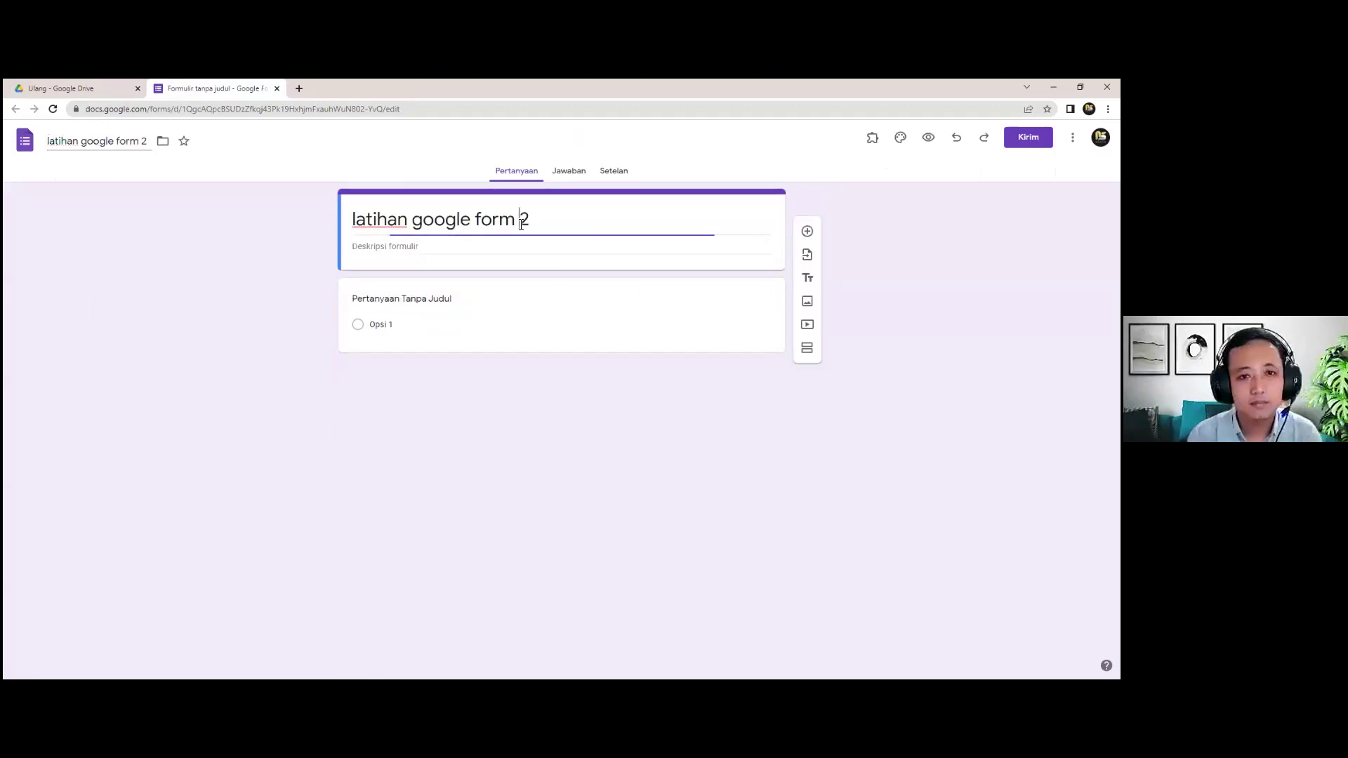
click(415, 307)
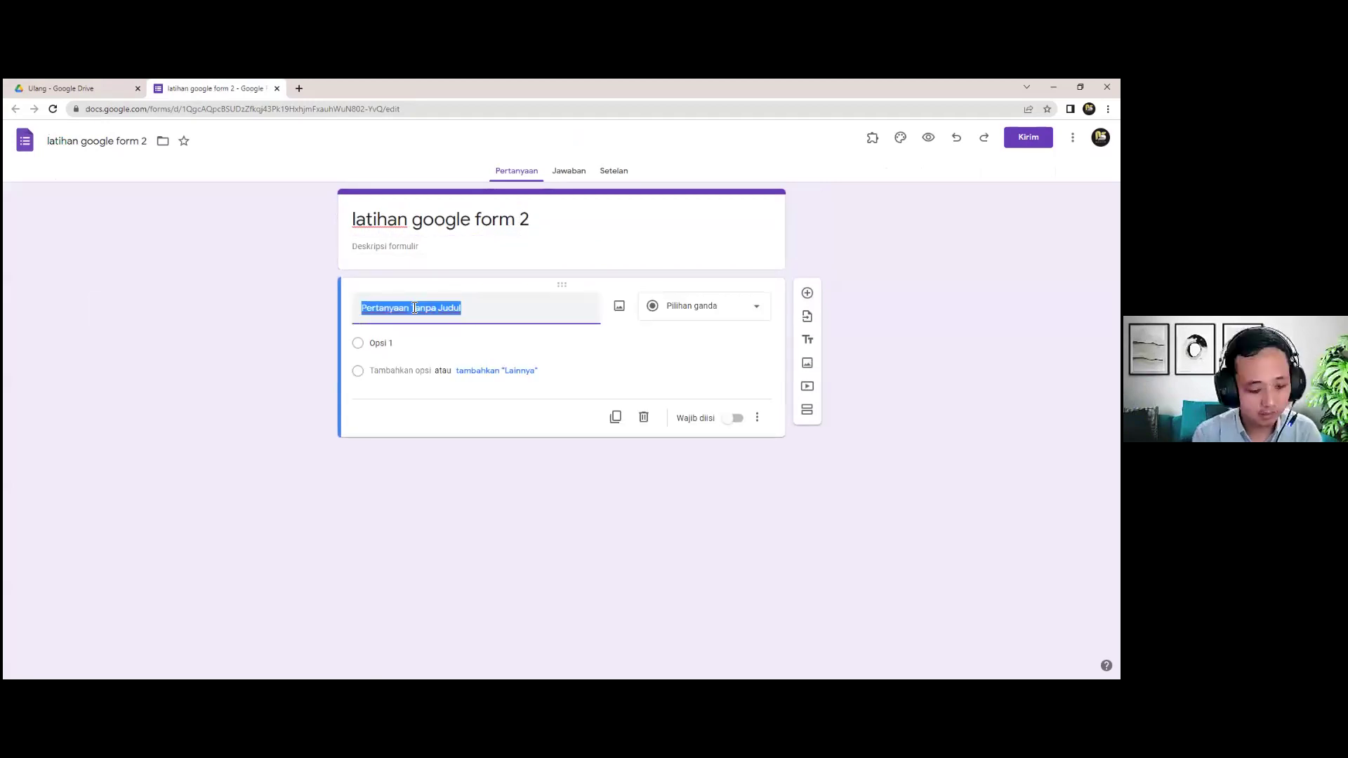
Title the first question 'Nama' and add a second question titled 'kelas'.
text(Nama)
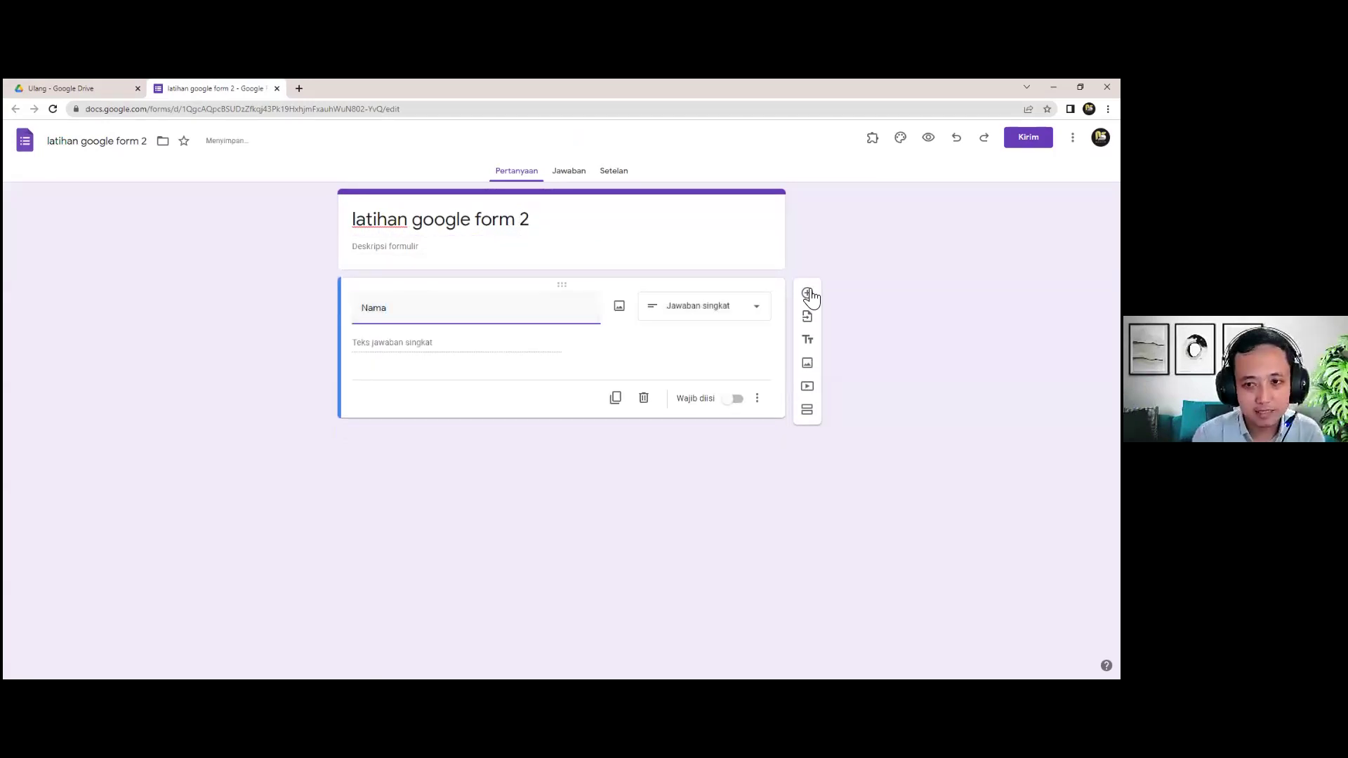
click(807, 292)
text(k)
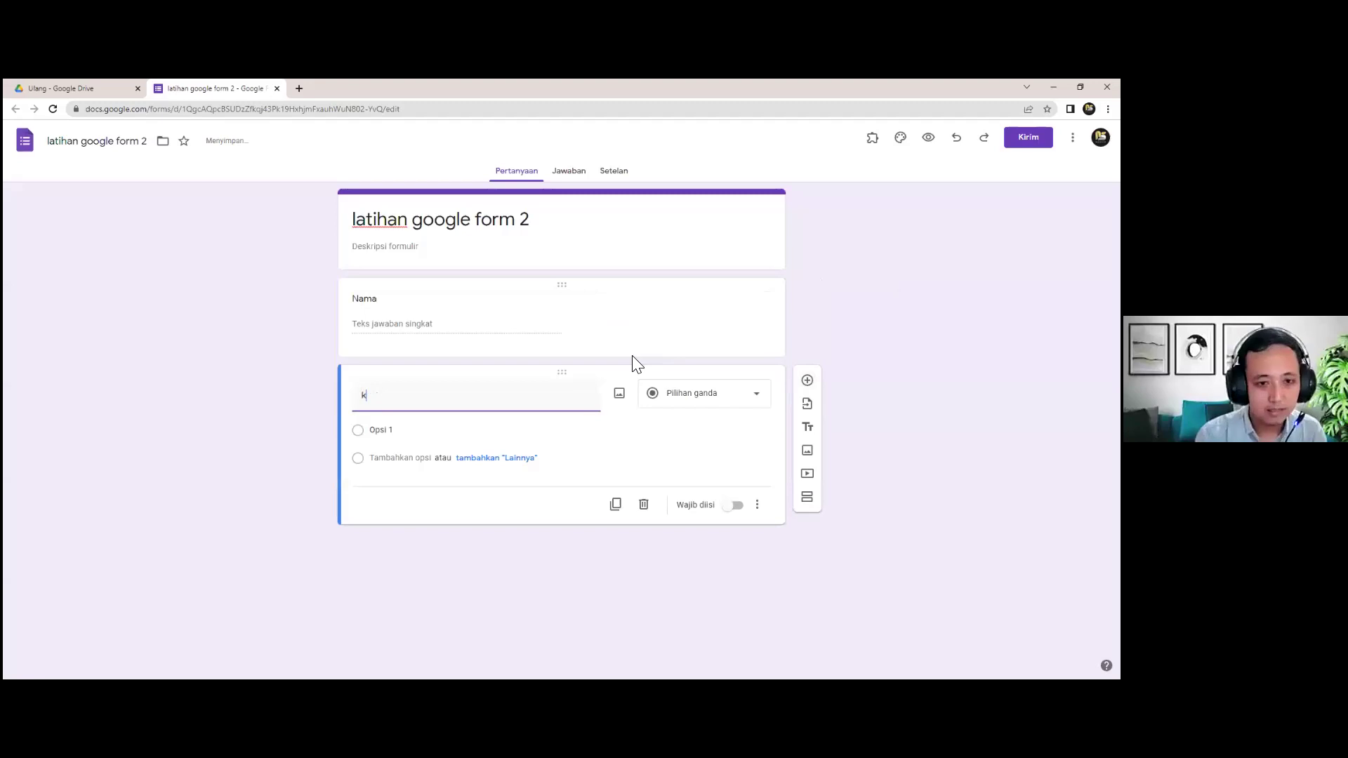
text(elas)
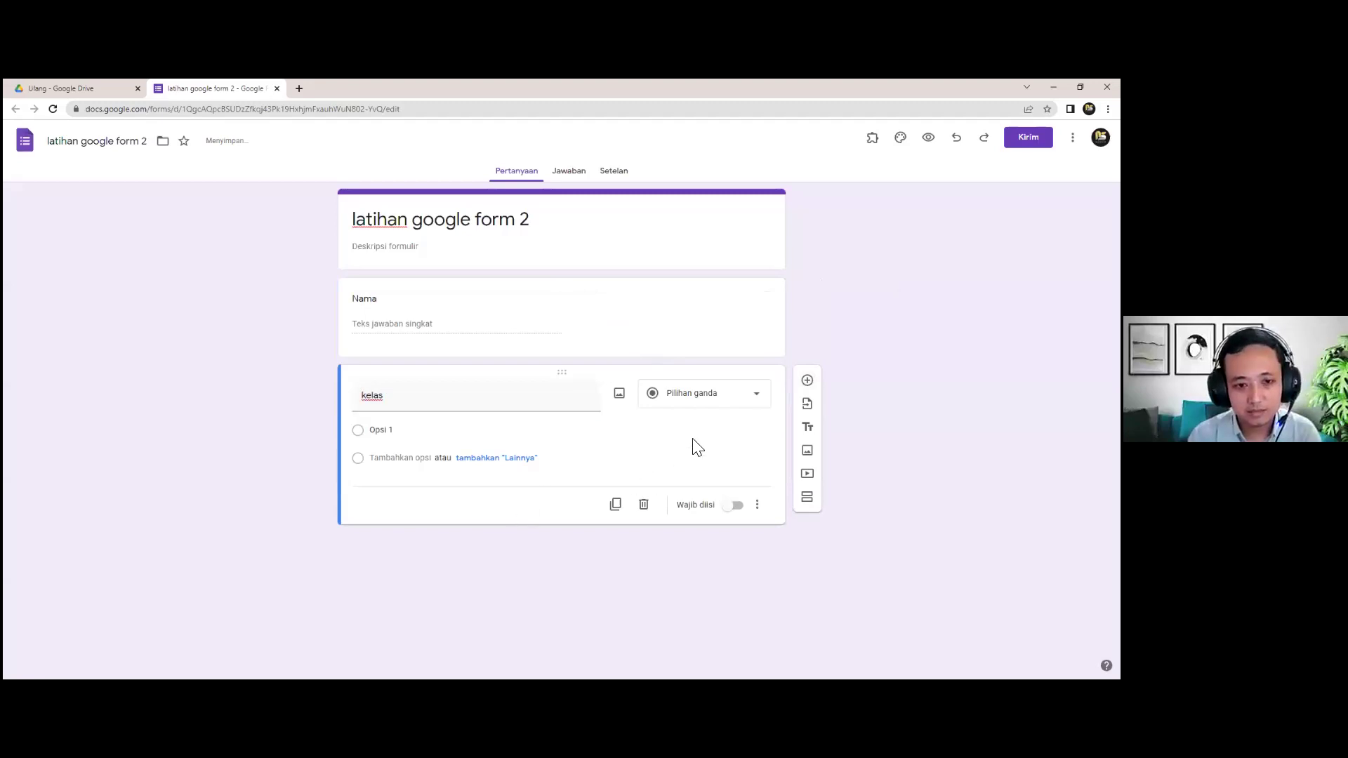
Give the kelas question the choices Kelas 7, Kelas 8 and Kelas 9.
click(390, 431)
text(K)
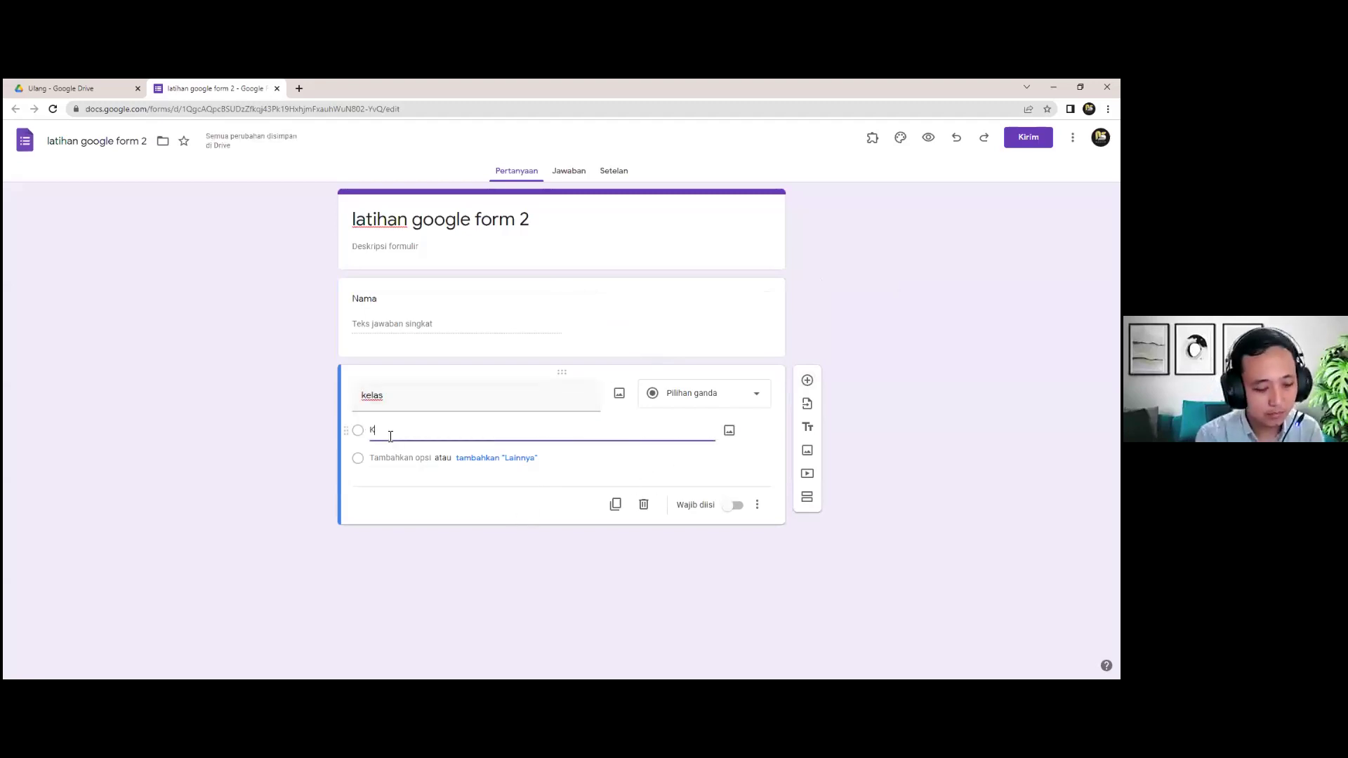
text(elas 7)
click(397, 457)
text(Kelas 8)
key(Return)
text(K)
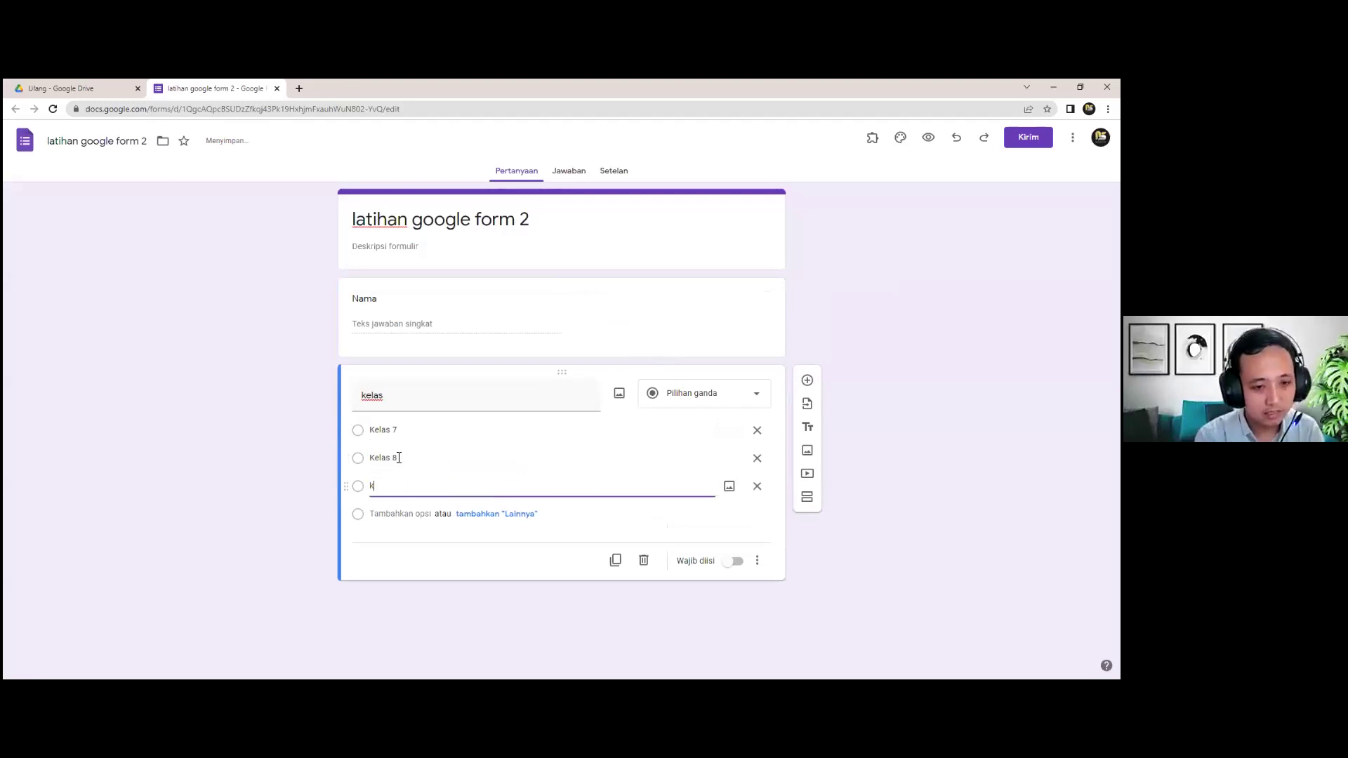
text(elas 9)
click(427, 560)
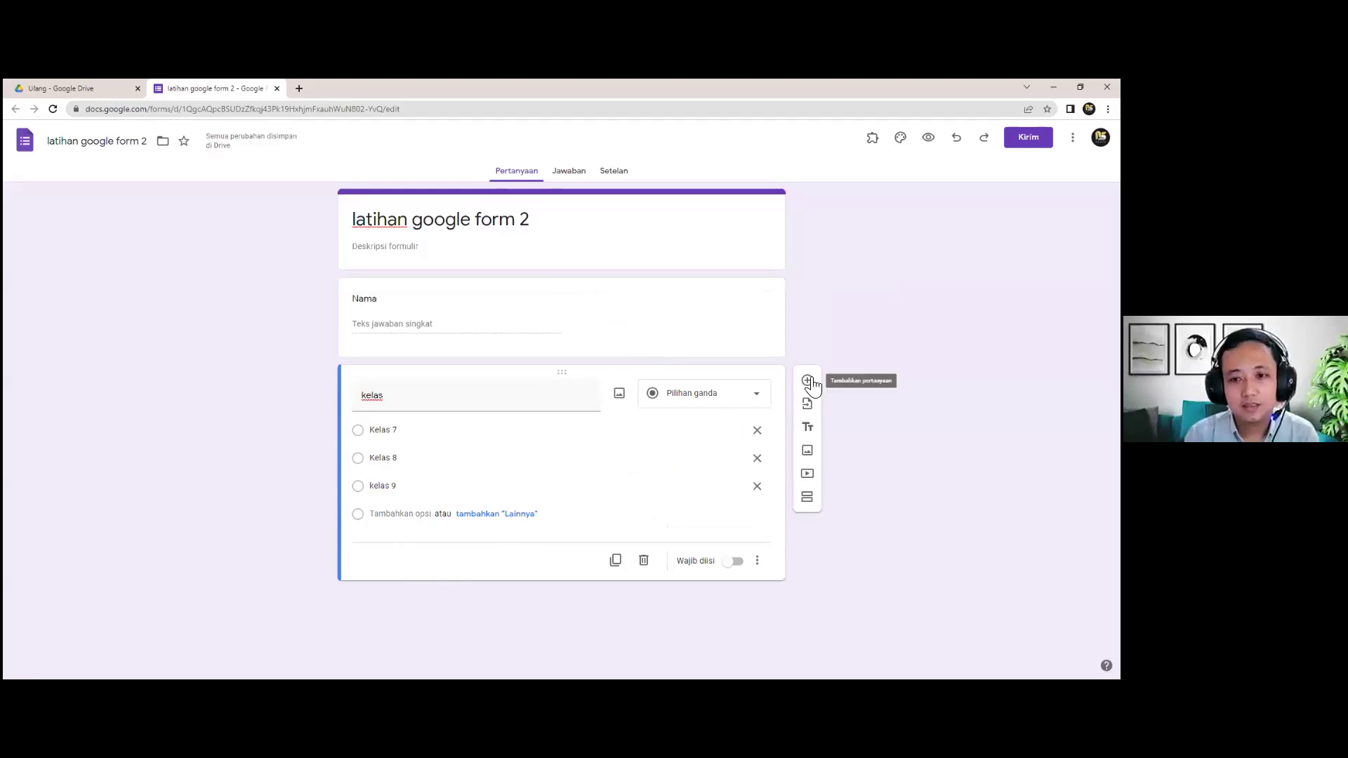
click(808, 500)
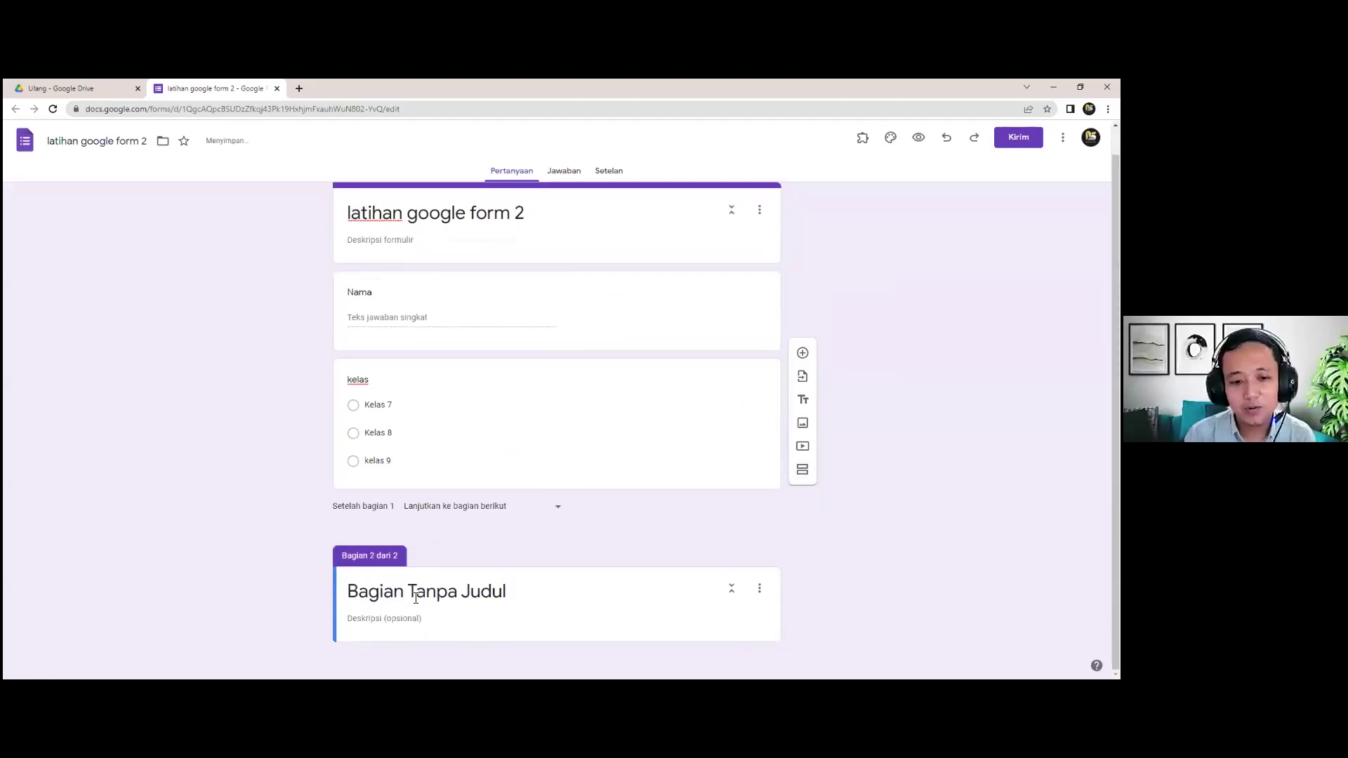
Title the new section 'pertanyaan' and add a blank question to it.
click(415, 597)
triple_click(415, 597)
text(p)
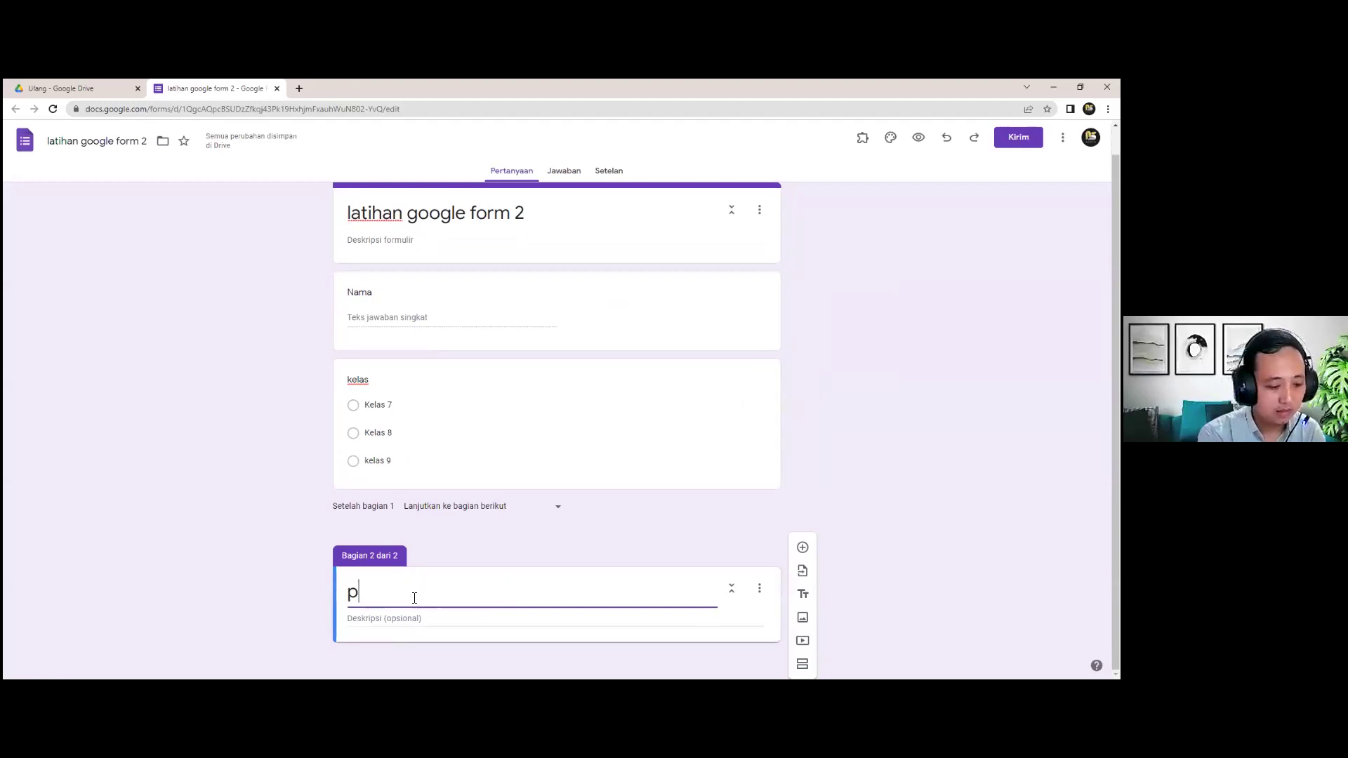
text(ertanyaan)
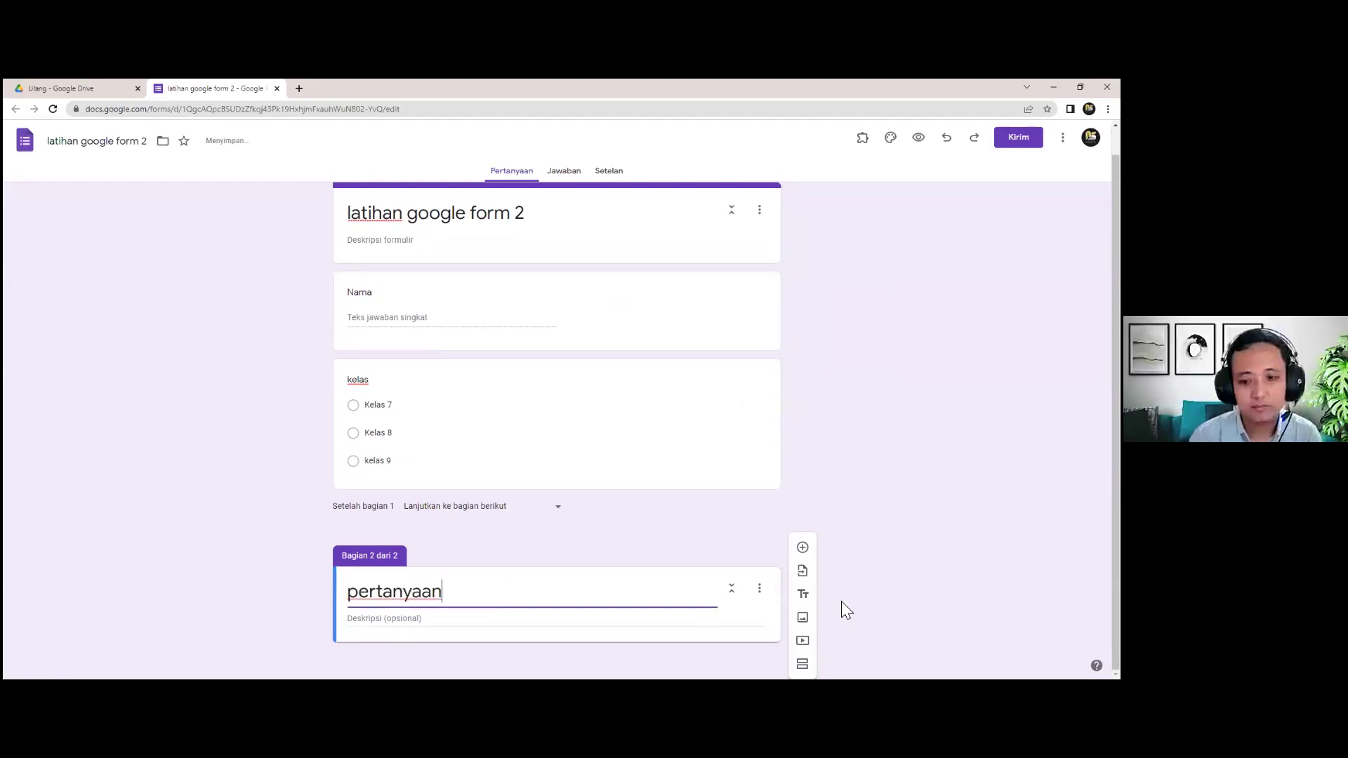
click(841, 601)
click(803, 550)
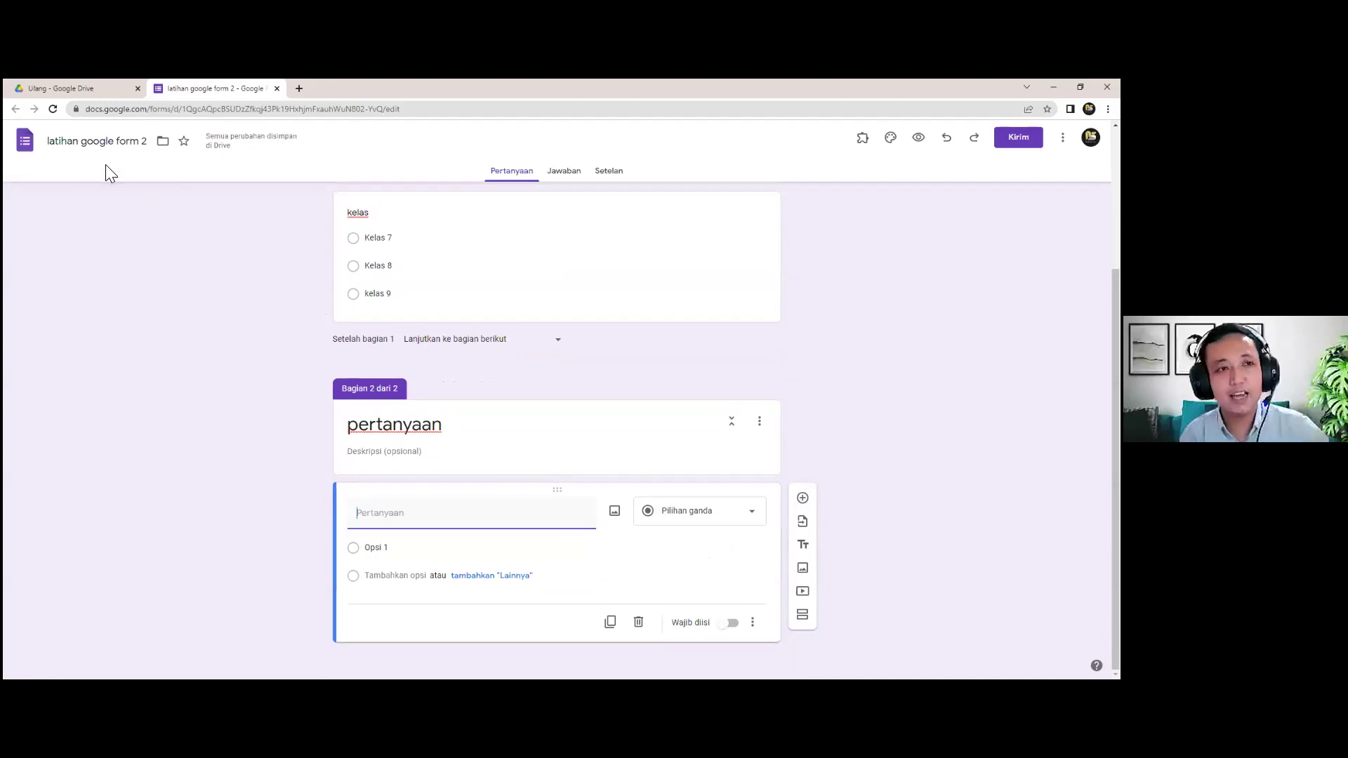
click(75, 89)
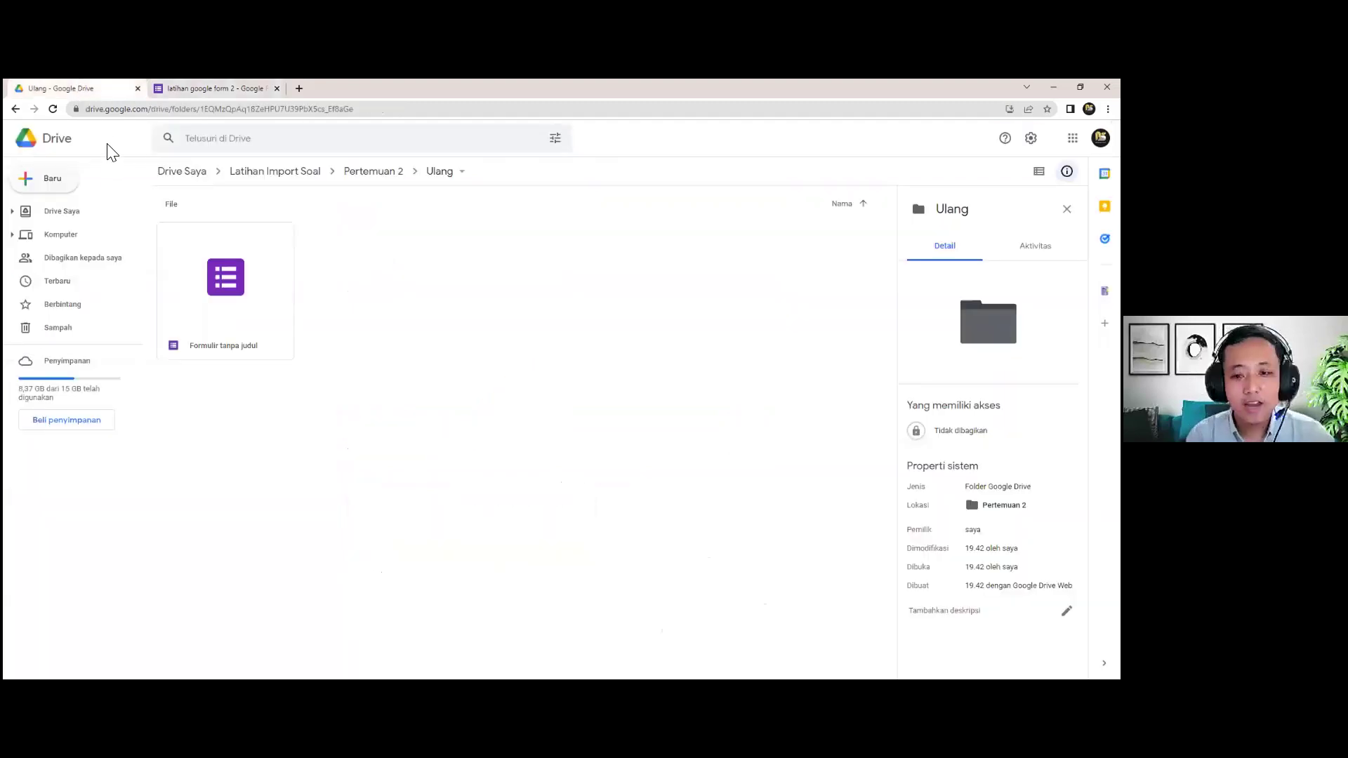
Upload LATIHAN IMPORT SOAL MATEMATIKA.docx from Downloads into Ulang and select it.
click(60, 190)
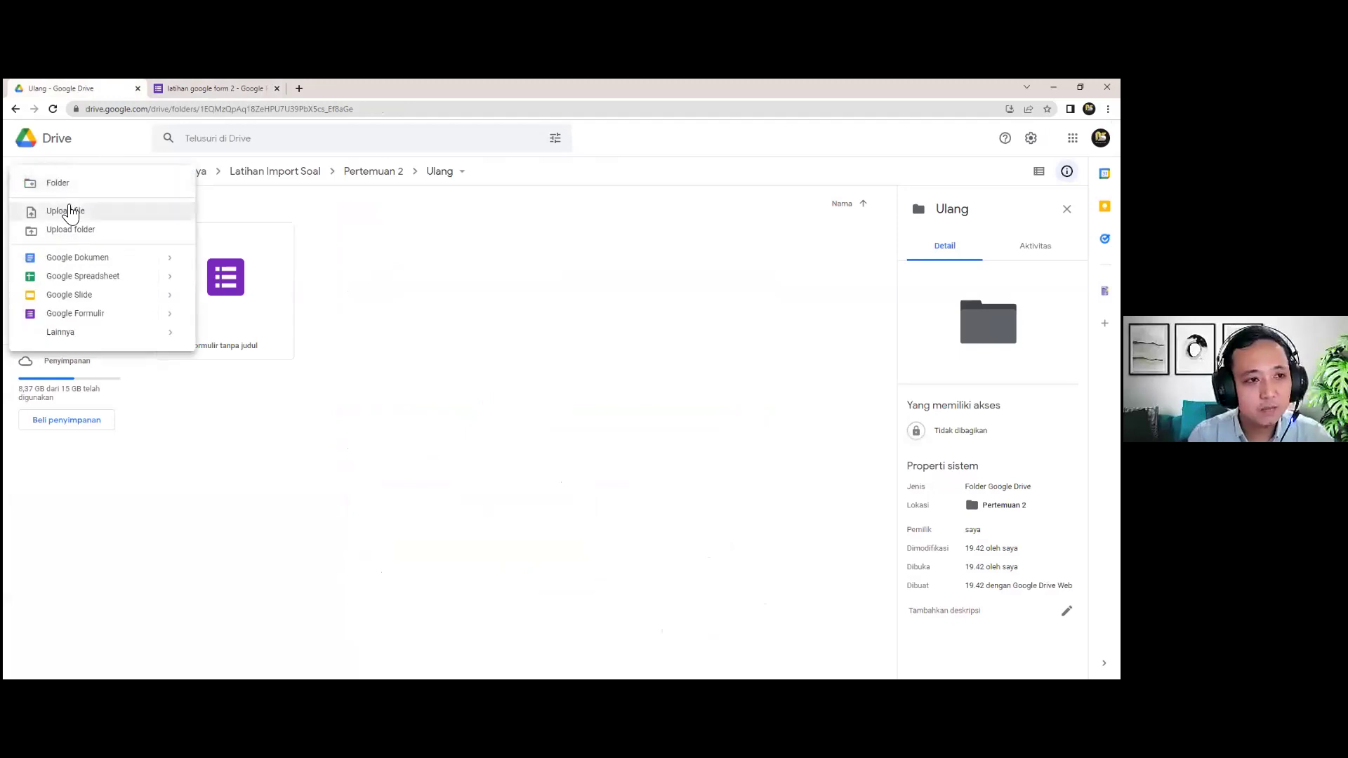
click(71, 211)
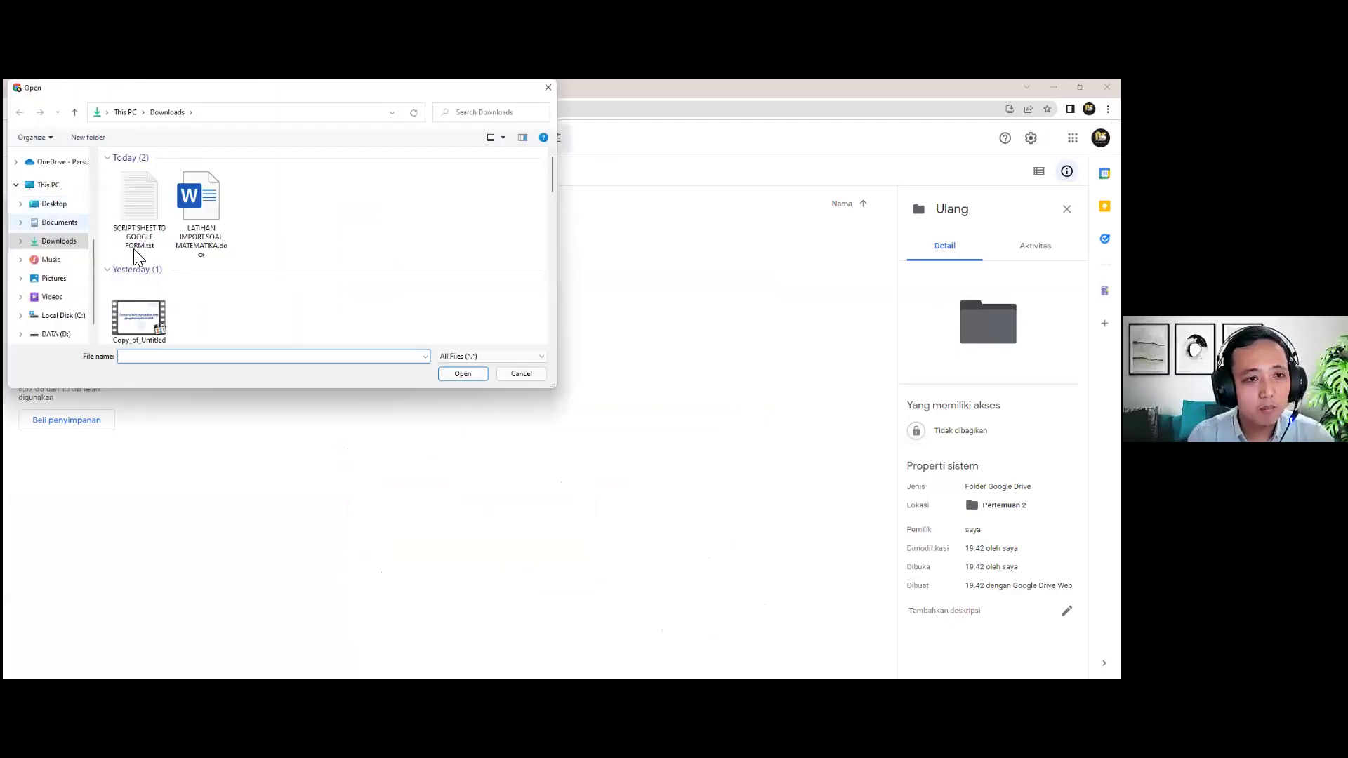
click(207, 228)
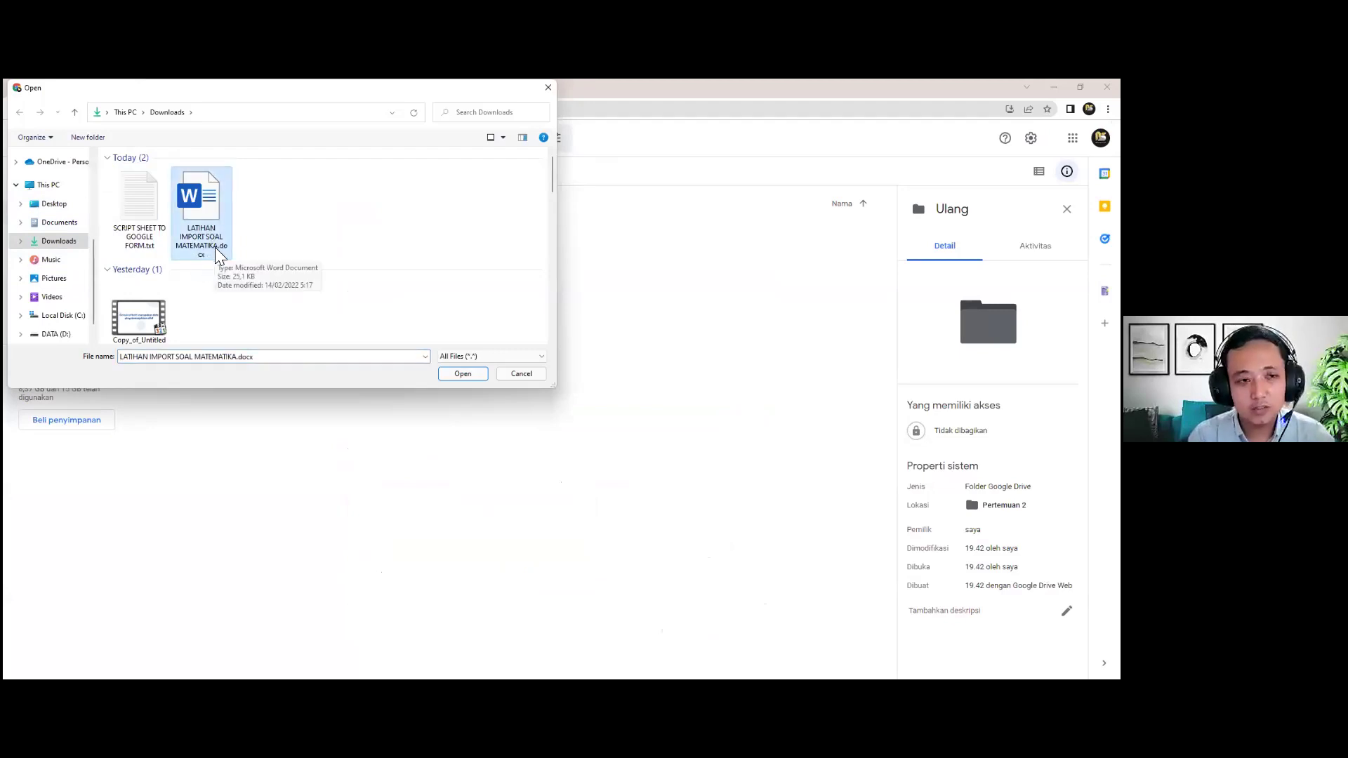
click(458, 379)
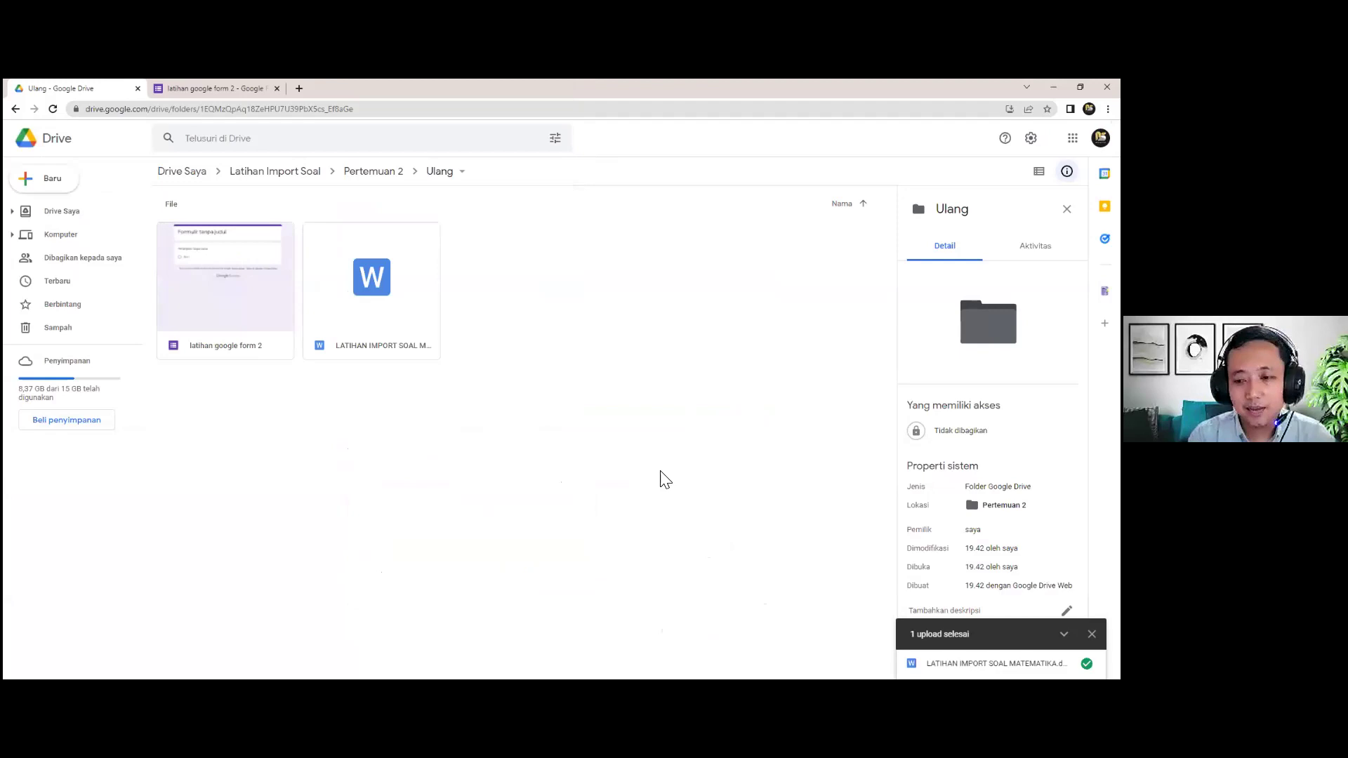
click(379, 319)
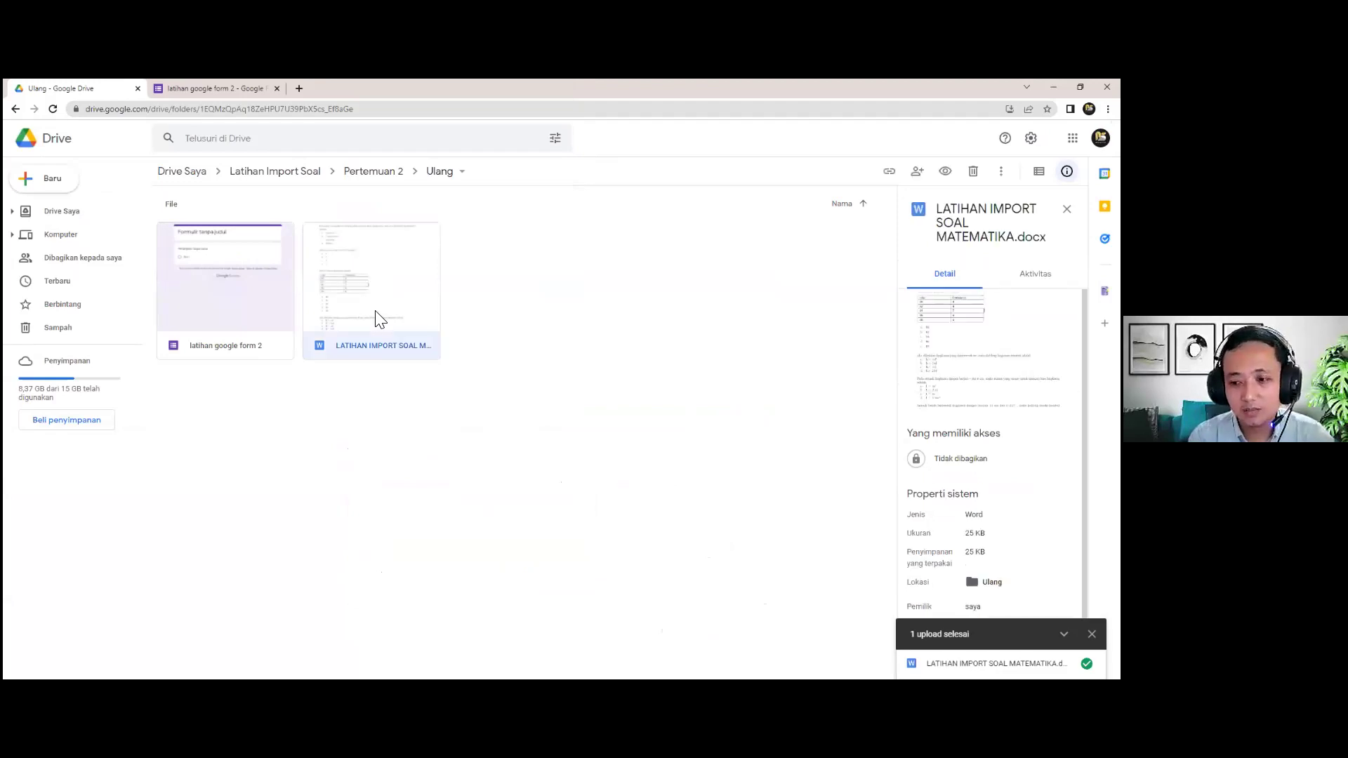
Open LATIHAN IMPORT SOAL MATEMATIKA.docx with Google Dokumen from its context menu.
right_click(376, 311)
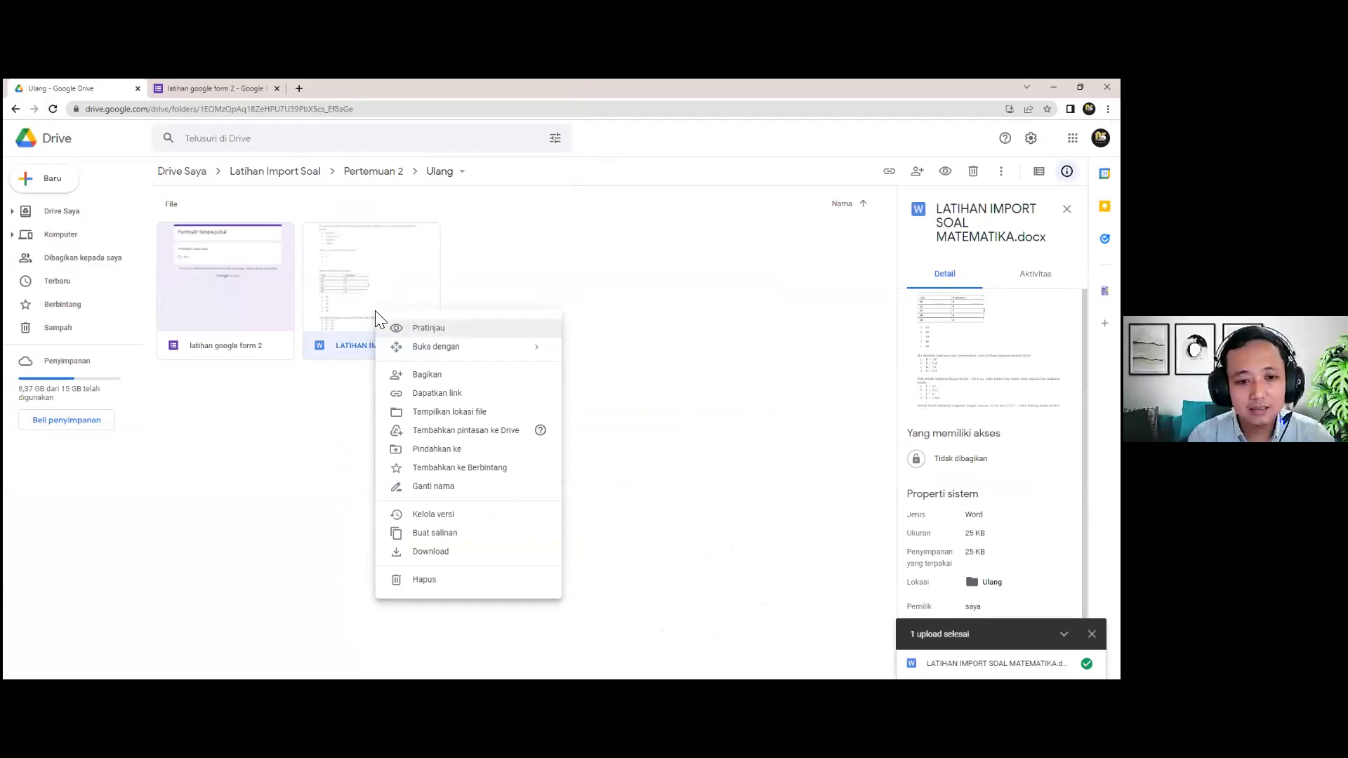
mouse_move(424, 348)
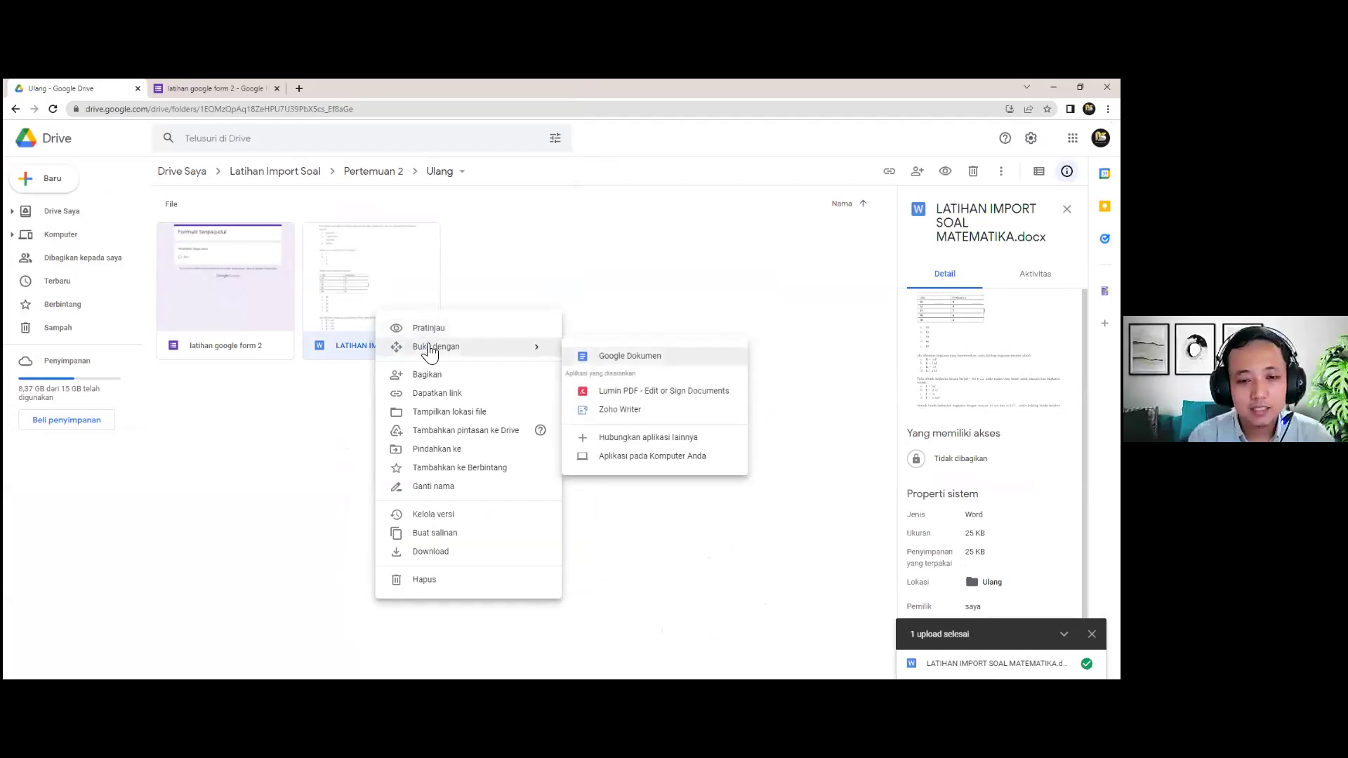
click(596, 361)
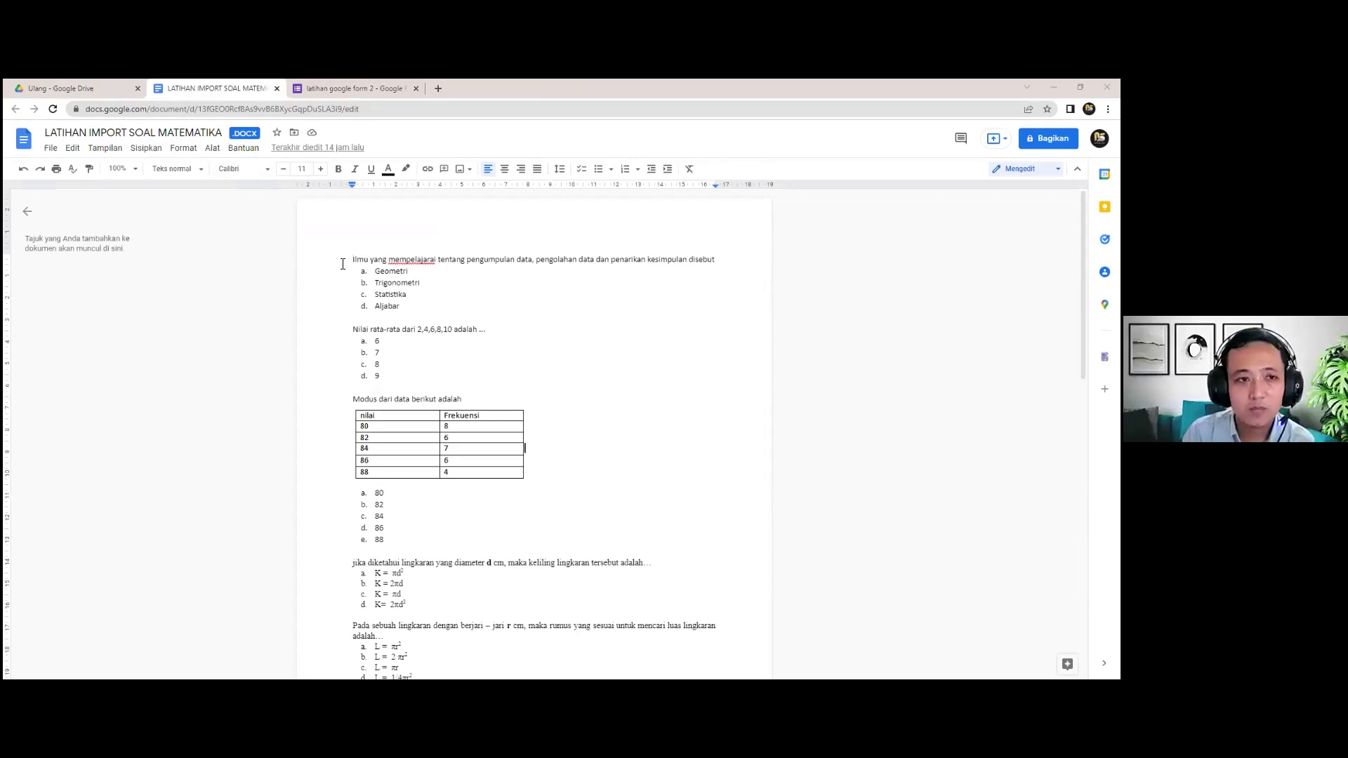
Save the Word file as a Google Docs copy, keeping the name LATIHAN IMPORT SOAL MATEMATIKA.
click(51, 149)
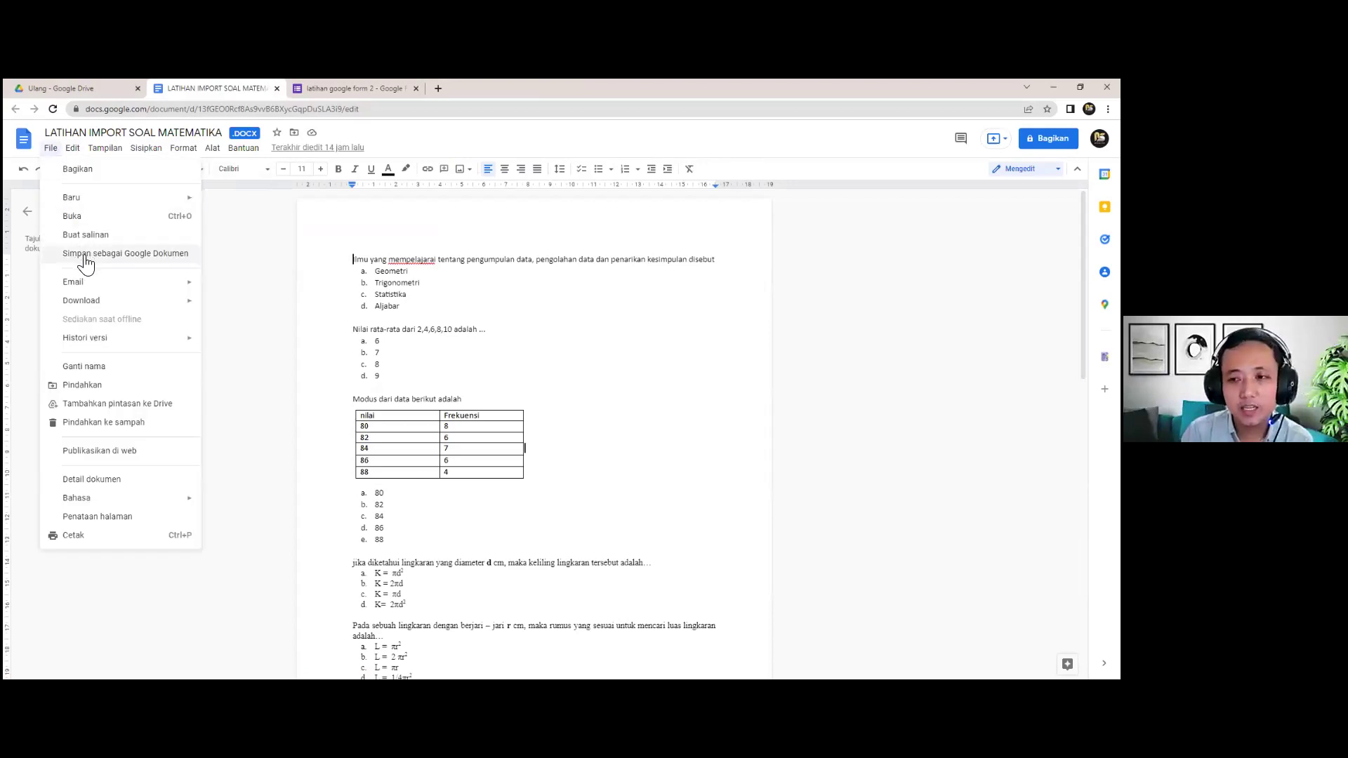
click(87, 257)
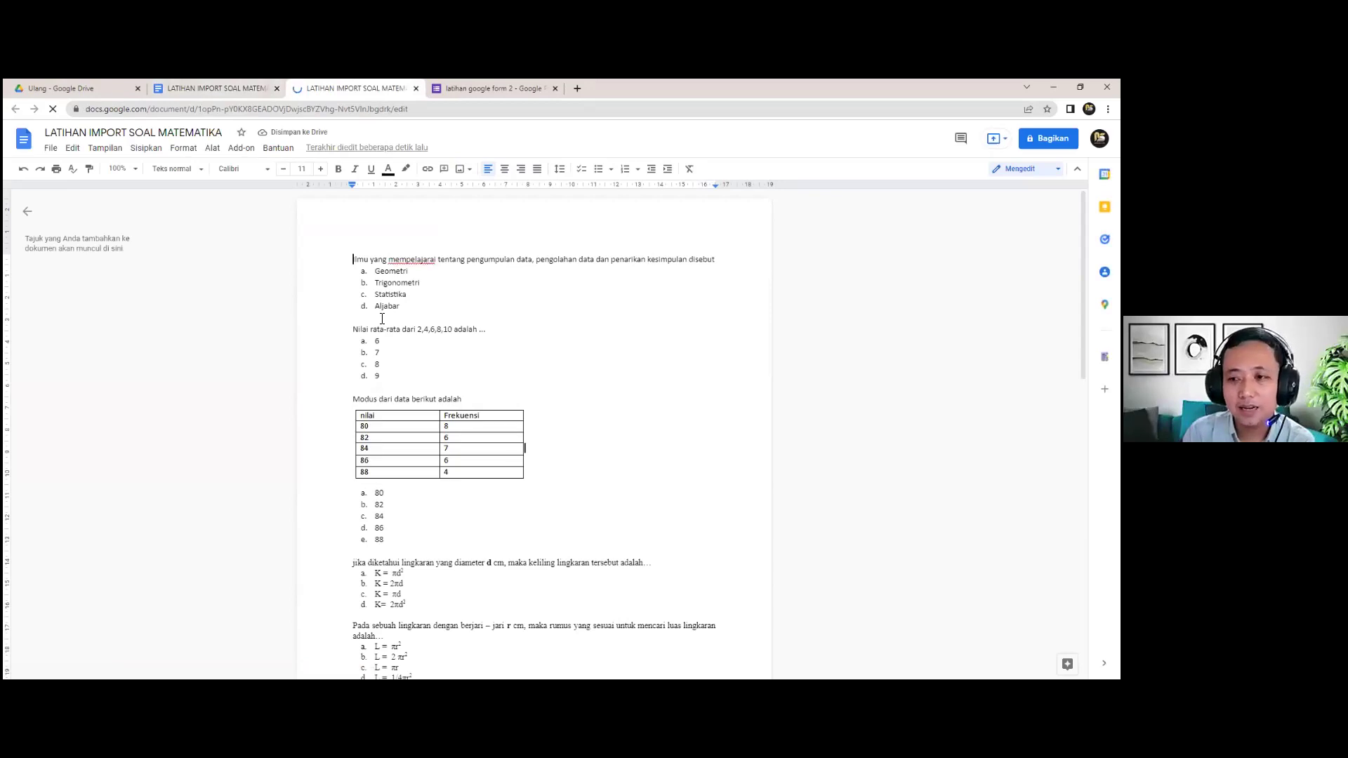
click(236, 87)
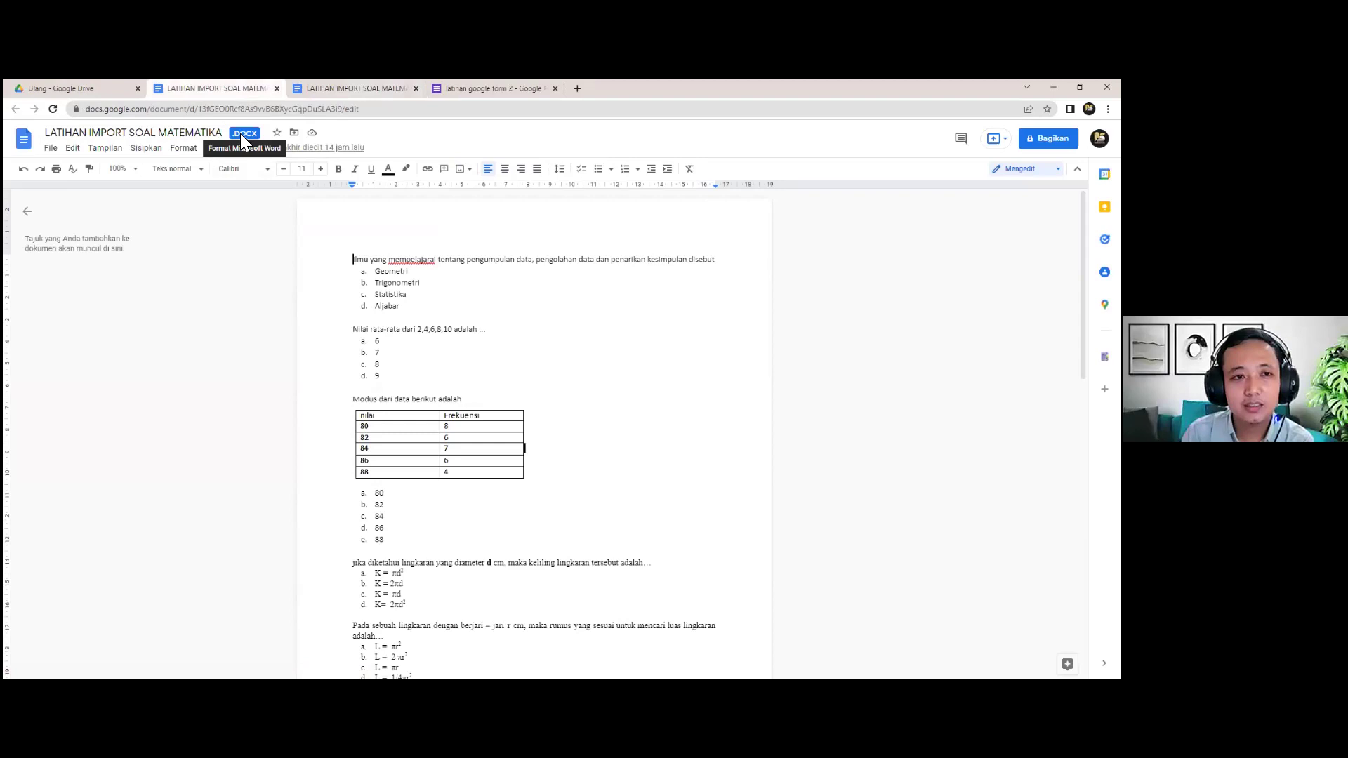
click(344, 88)
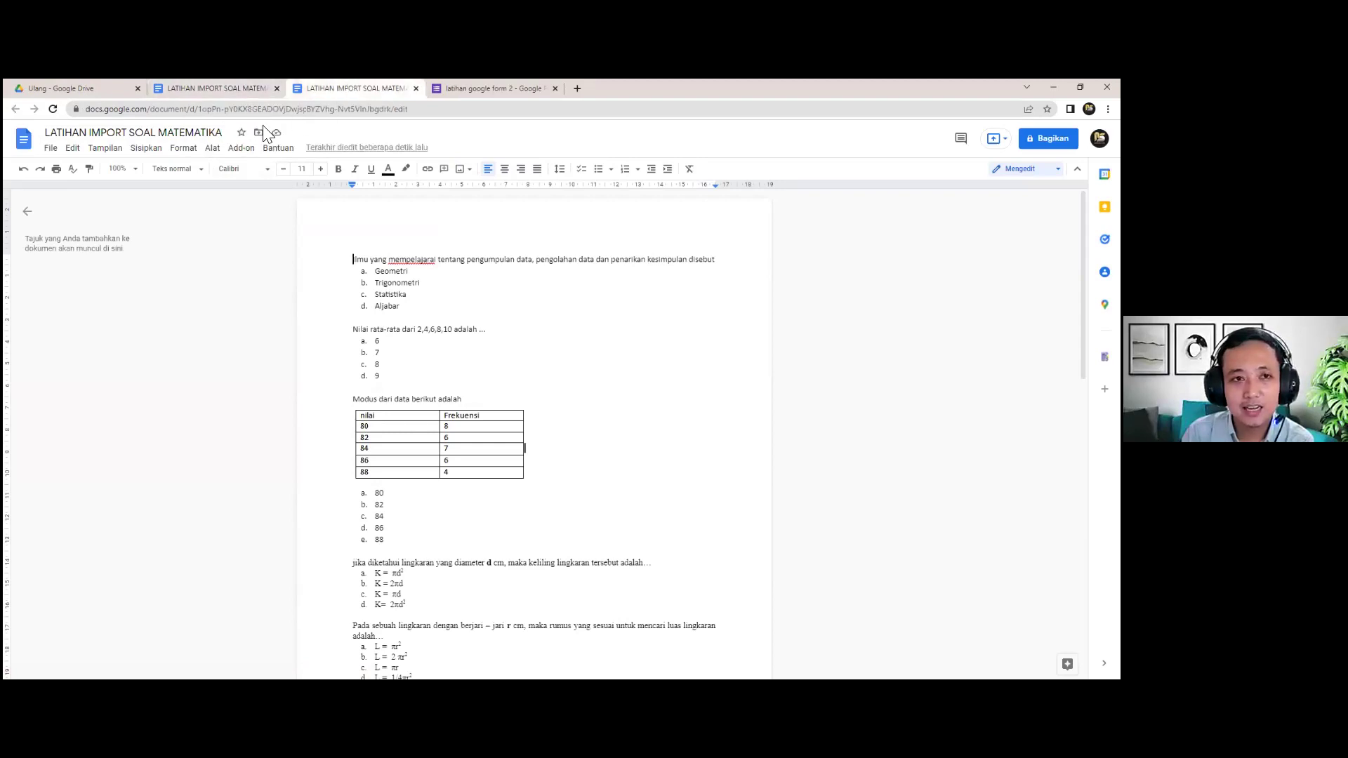
click(225, 135)
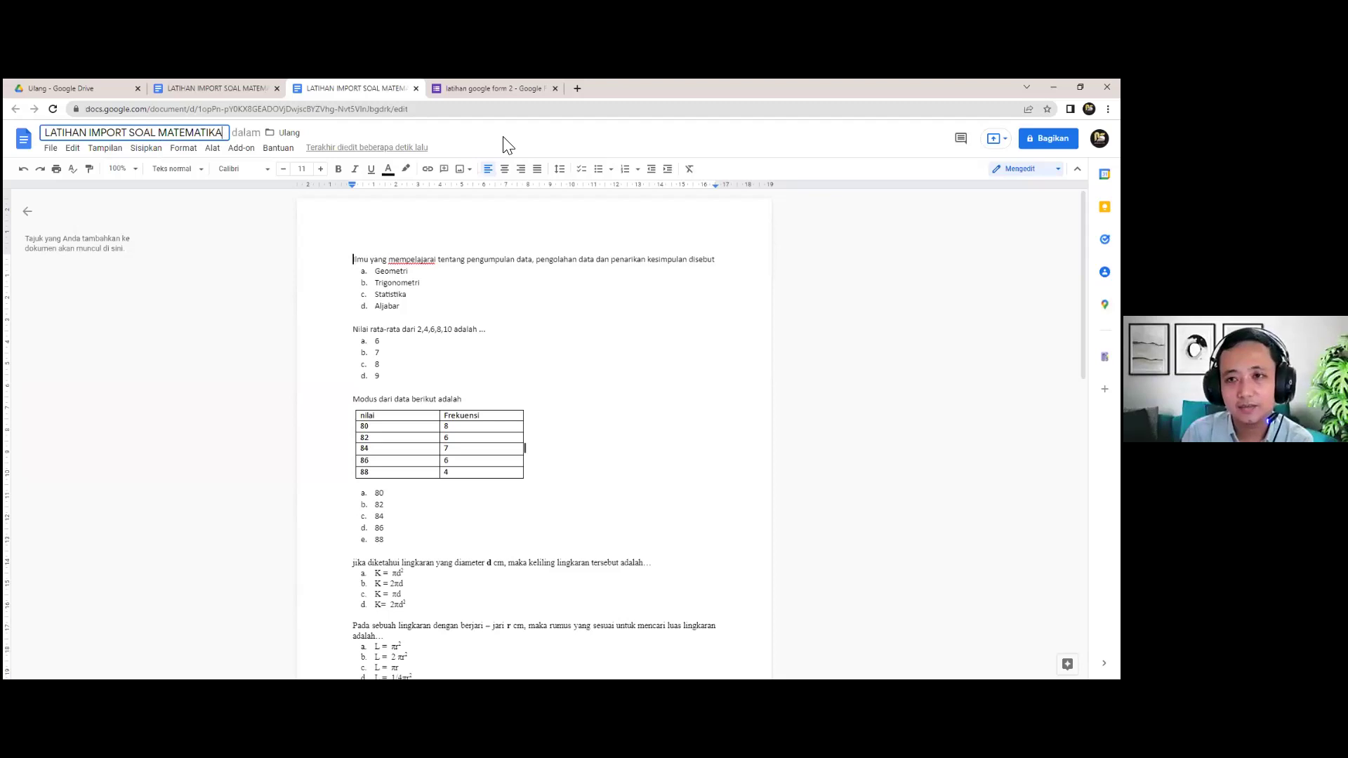
key(Return)
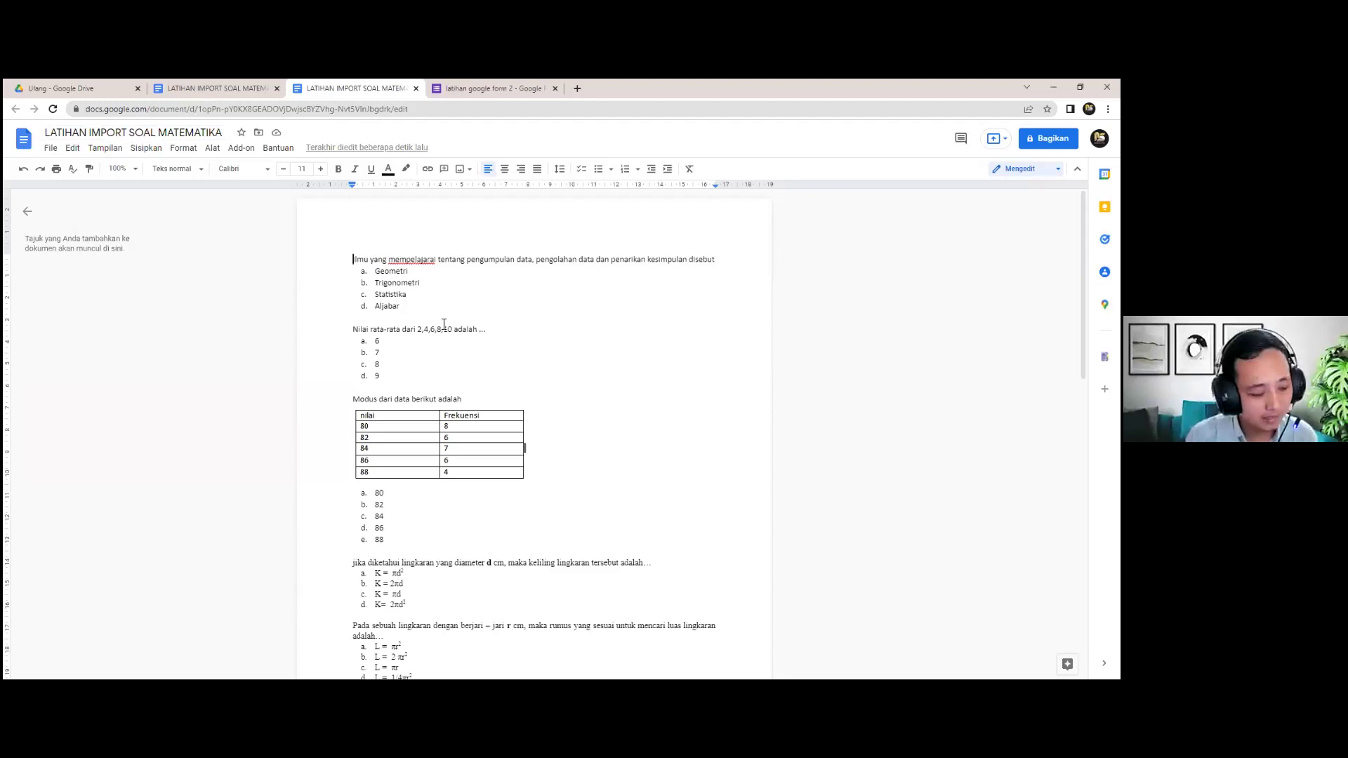
Number the first two questions as list items 1 and 2 with a 0,50 left indent.
key(ctrl+shift+7)
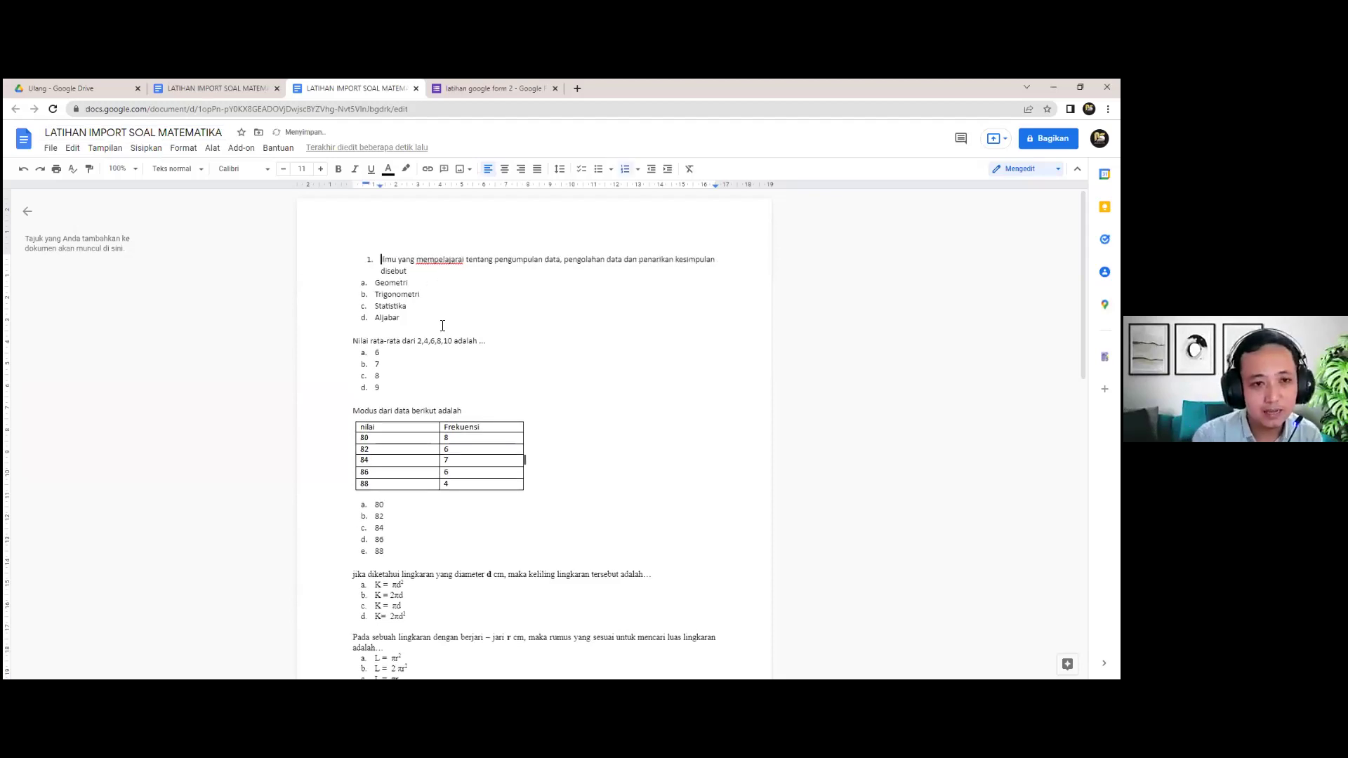
mouse_move(377, 186)
mouse_down()
mouse_move(359, 188)
mouse_move(351, 265)
mouse_up()
key(ctrl+shift+7)
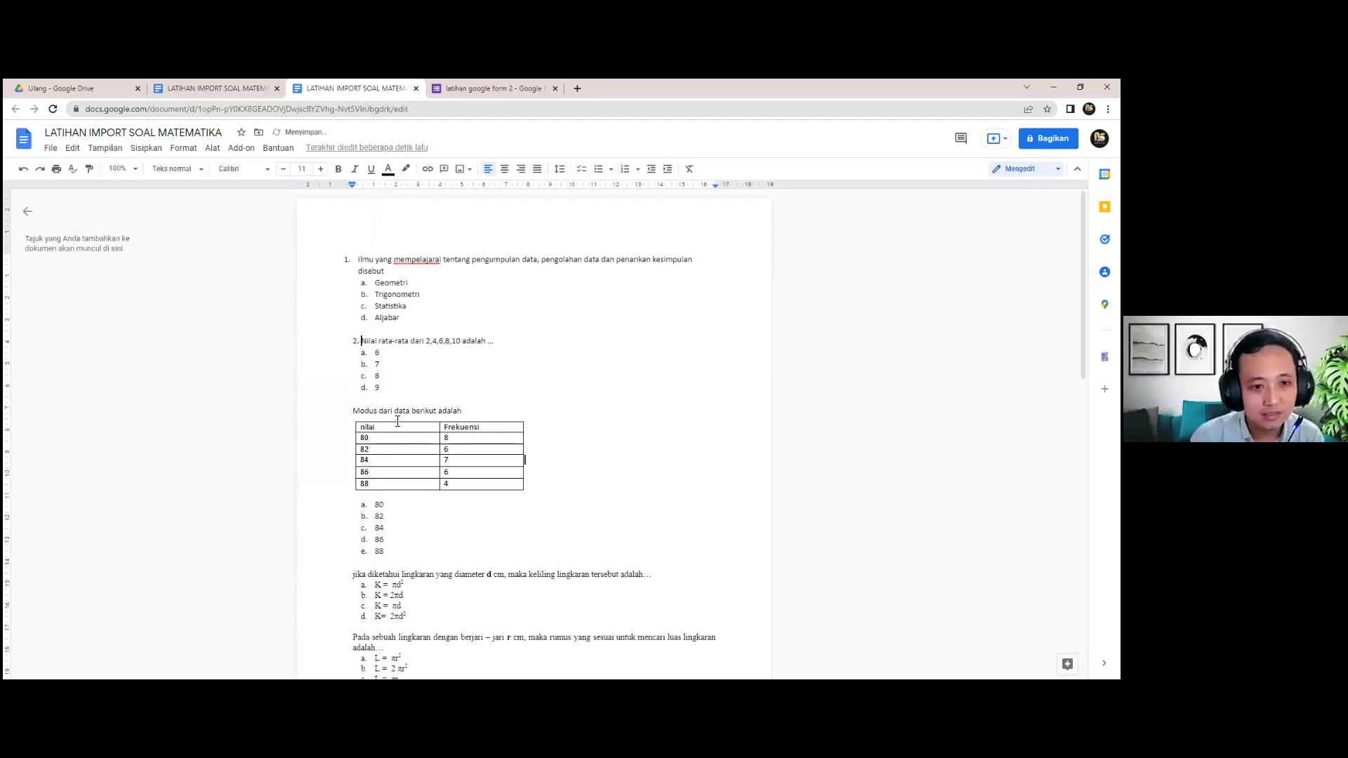
Move the Modus question line from above the data table to below it.
scroll(470, 415, down, 3)
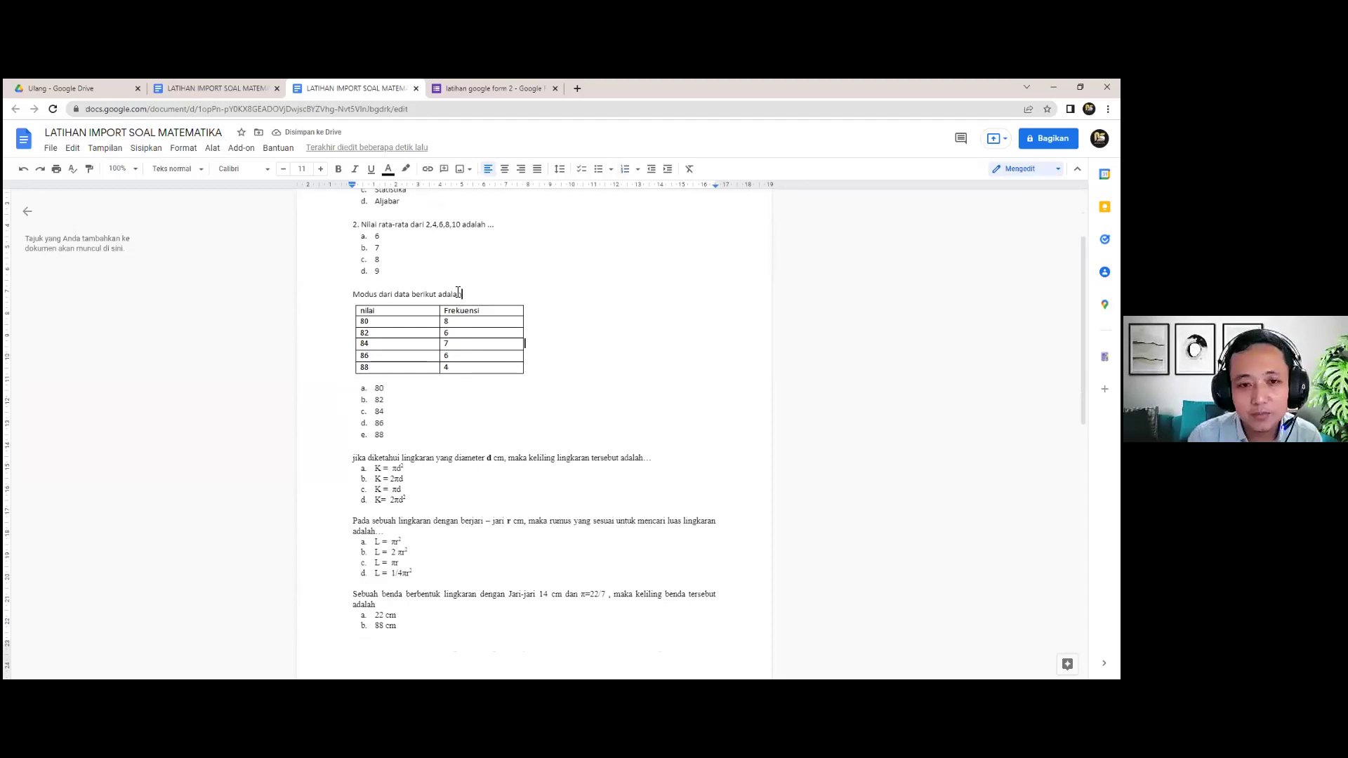
triple_click(464, 295)
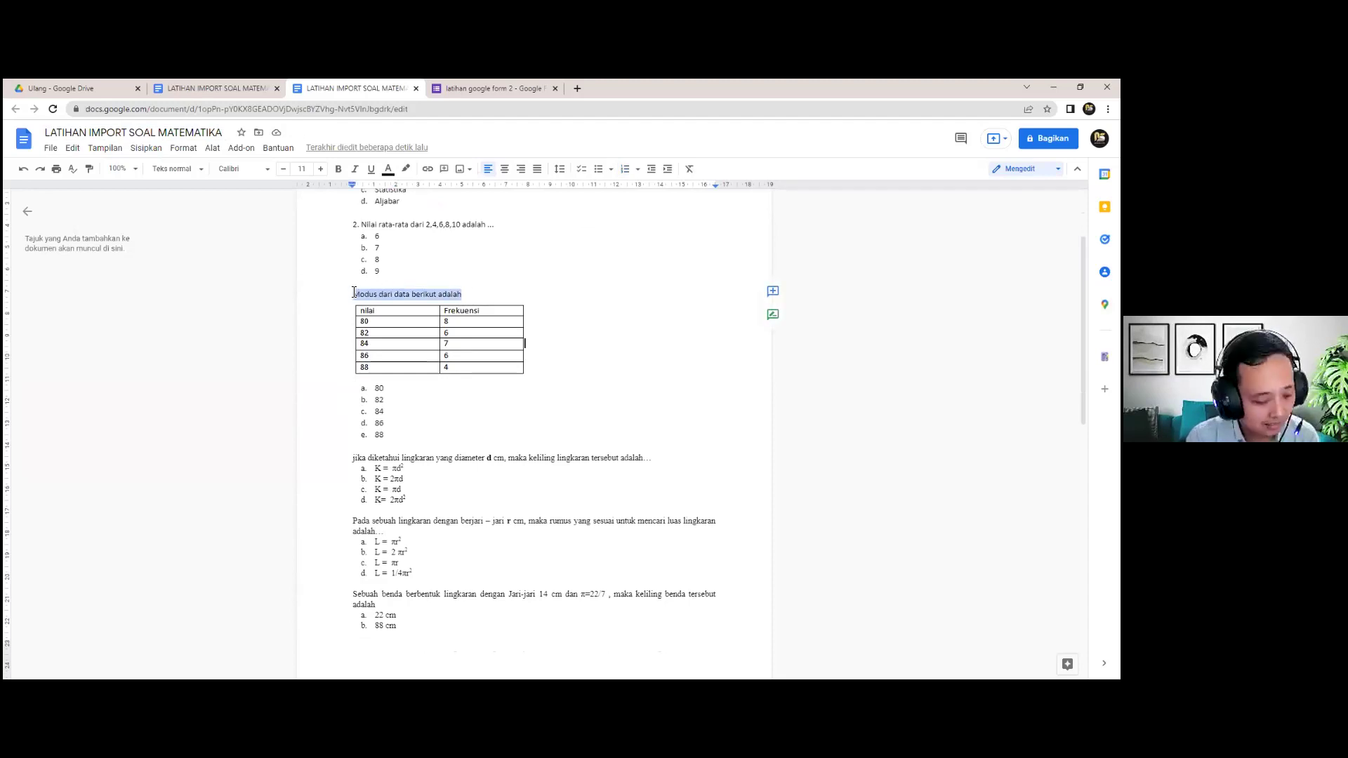
key(BackSpace)
click(365, 382)
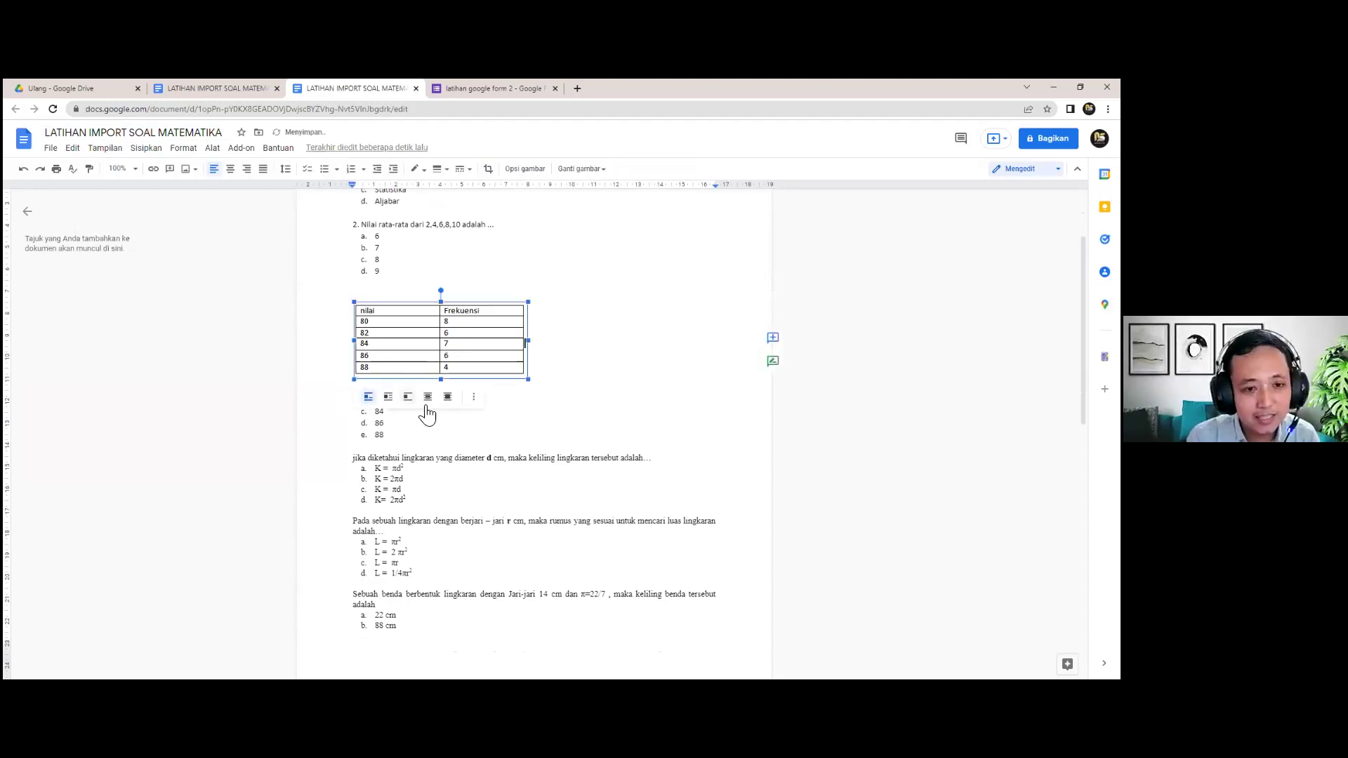
click(540, 376)
key(ctrl+z)
key(ctrl+z)
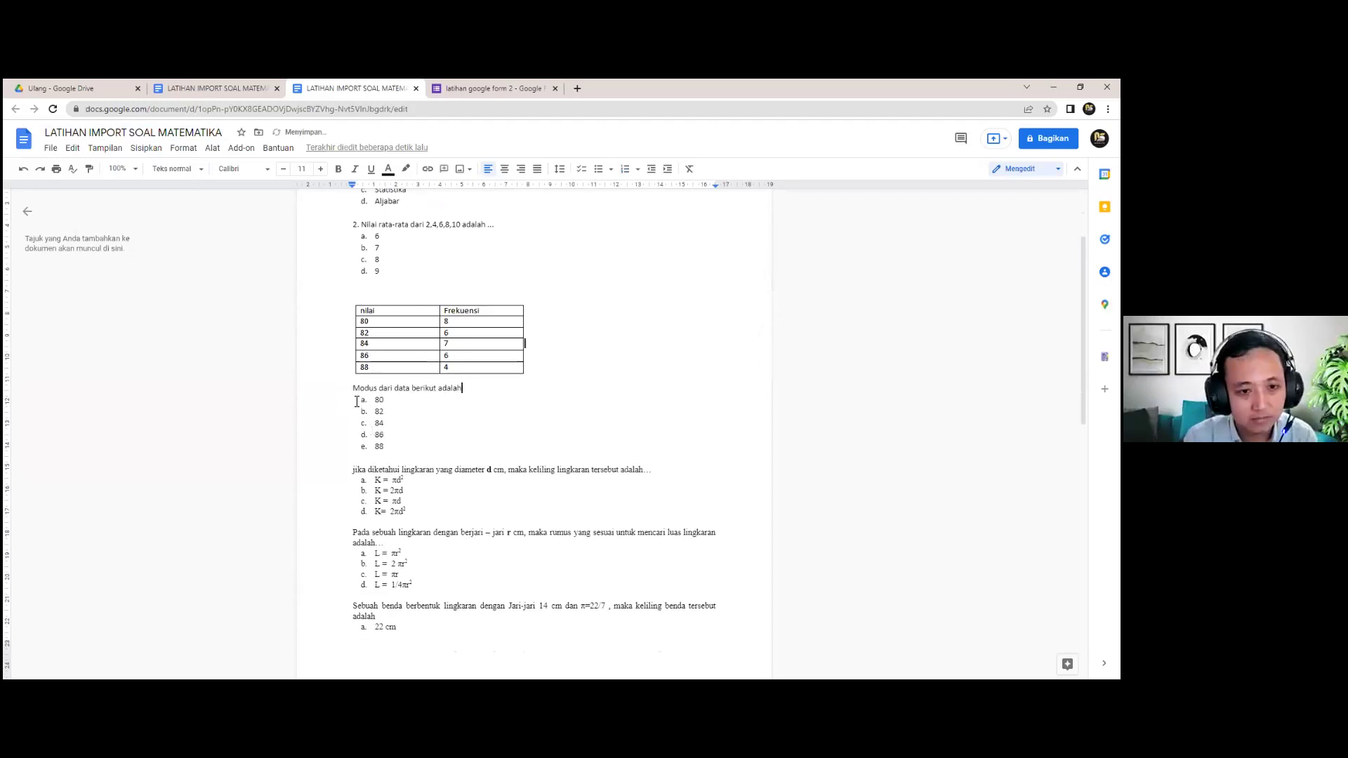
Number the mode, diameter, radius formula and circumference questions 3. through 6.
click(348, 391)
text(3)
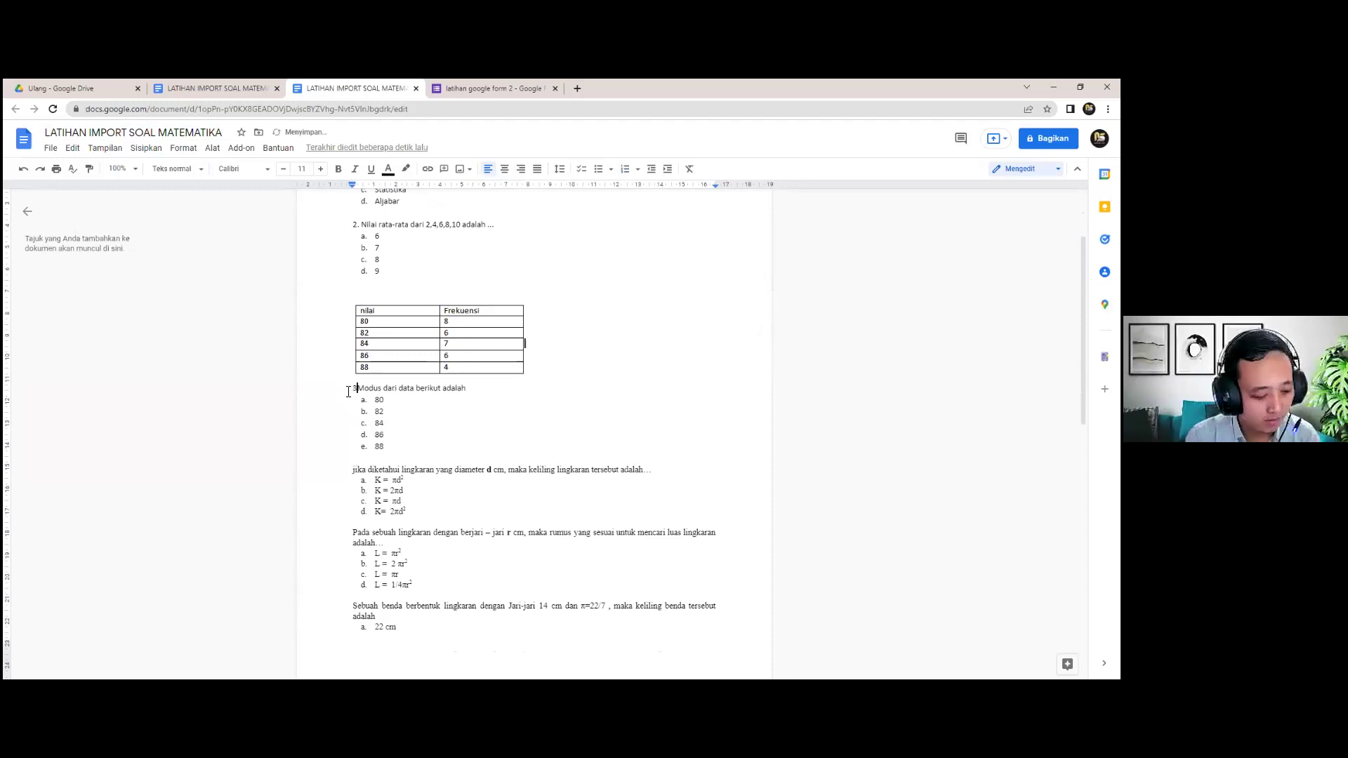
text(.)
click(354, 469)
text(4.)
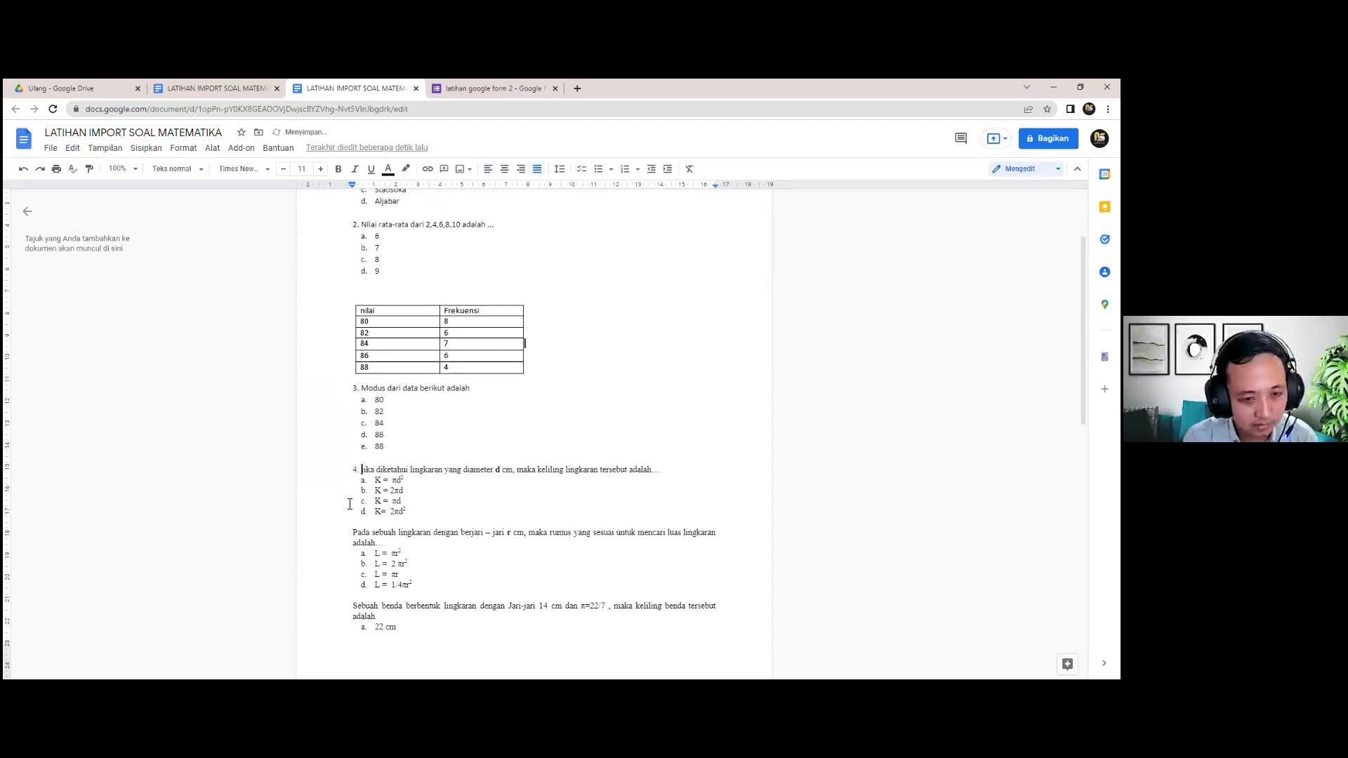
click(351, 532)
text(5.)
scroll(351, 513, down, 2)
click(351, 490)
text(6.)
Number the circle area, angle AOB, median and modus definition questions 7. through 10.
scroll(359, 505, down, 3)
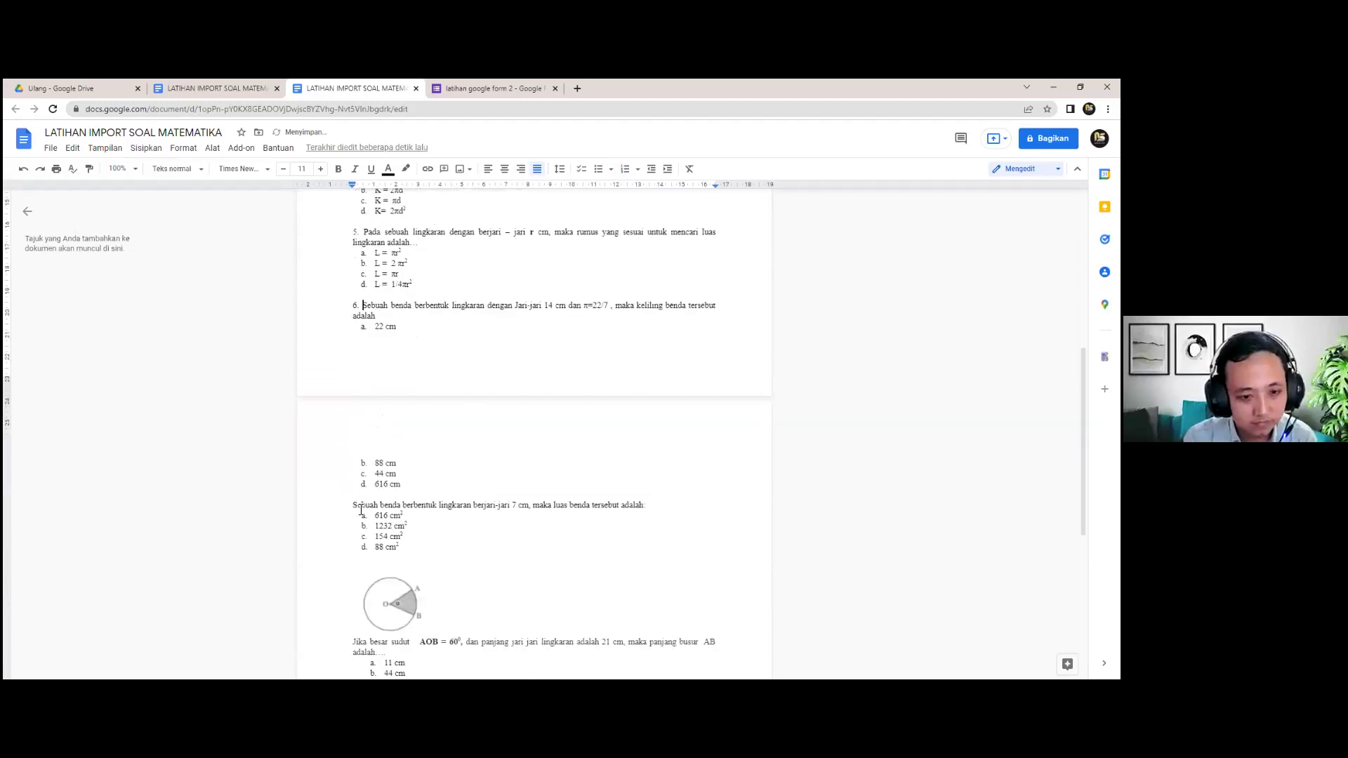
scroll(361, 510, down, 1)
click(352, 456)
text(7.)
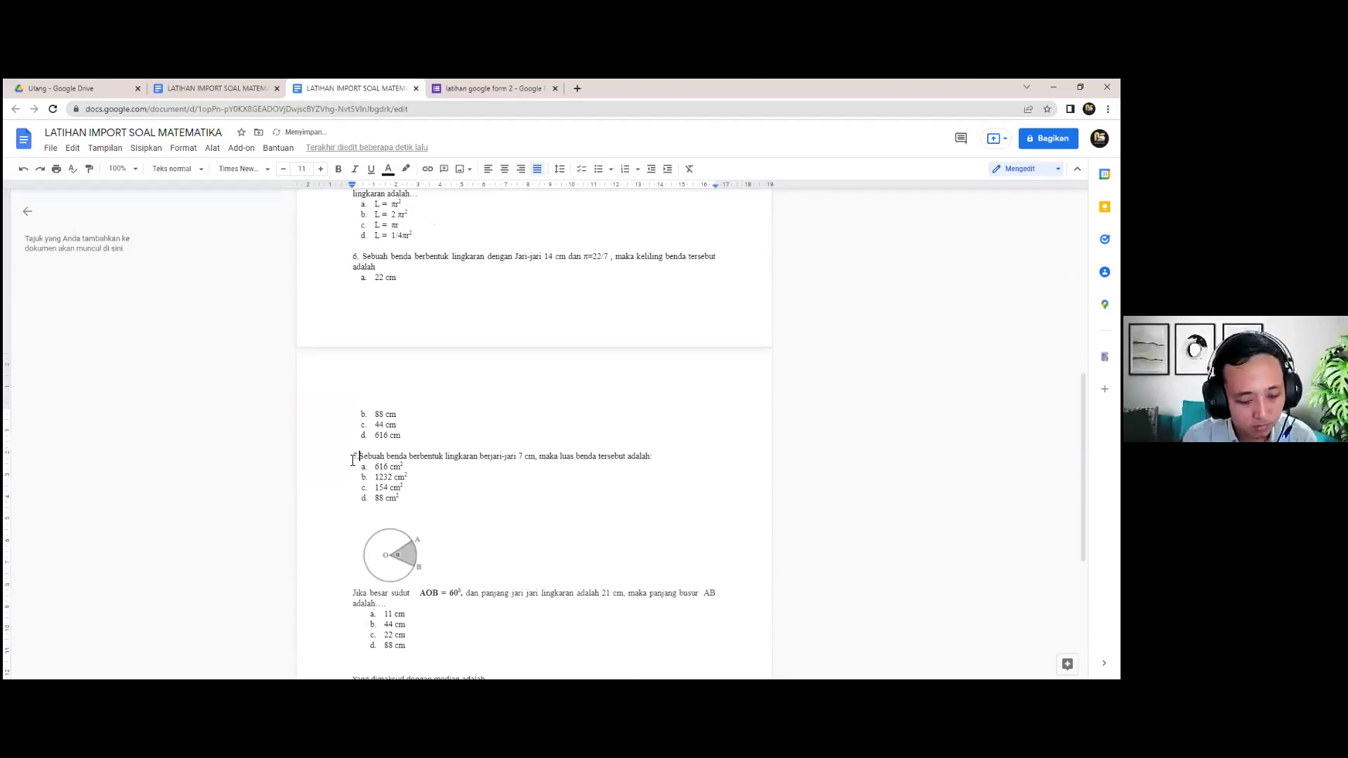
scroll(353, 459, down, 3)
click(354, 417)
text(8.)
click(352, 503)
text(9.)
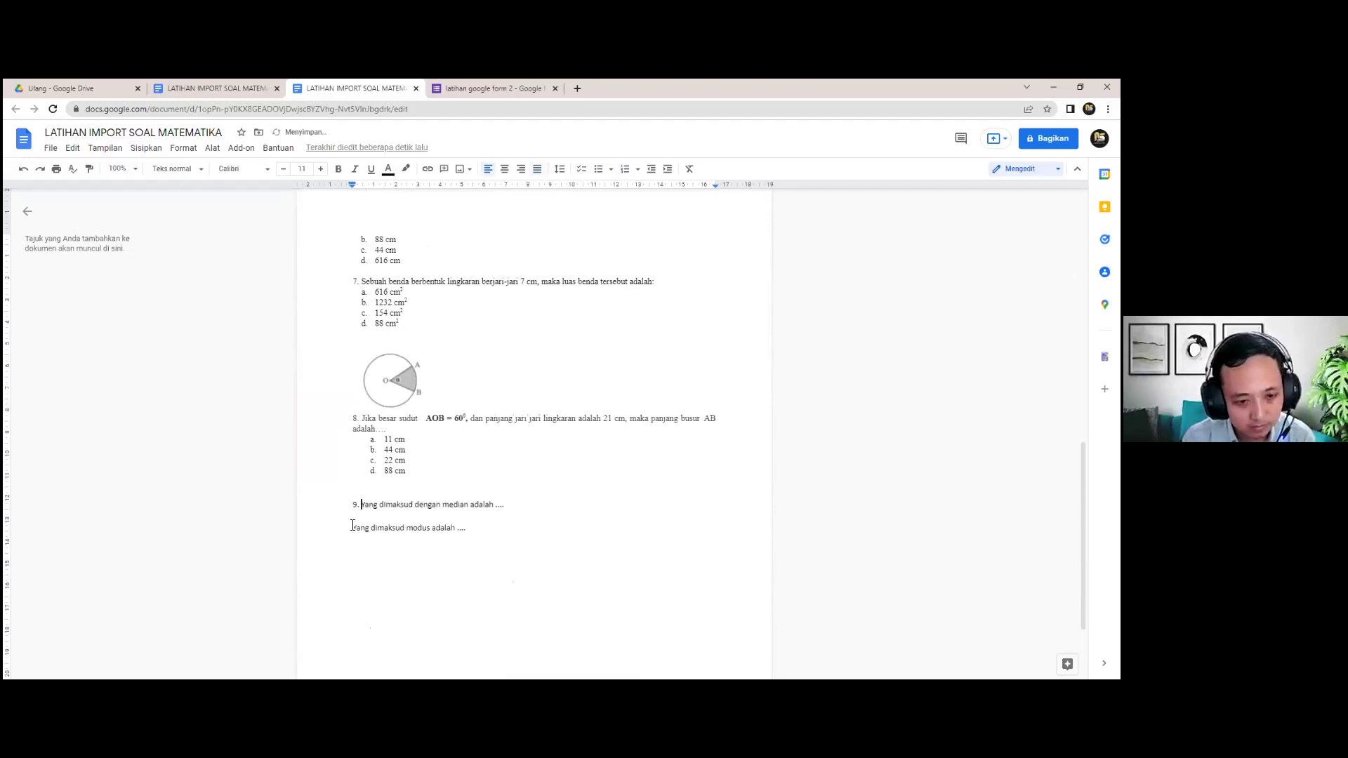
click(352, 529)
text(10.)
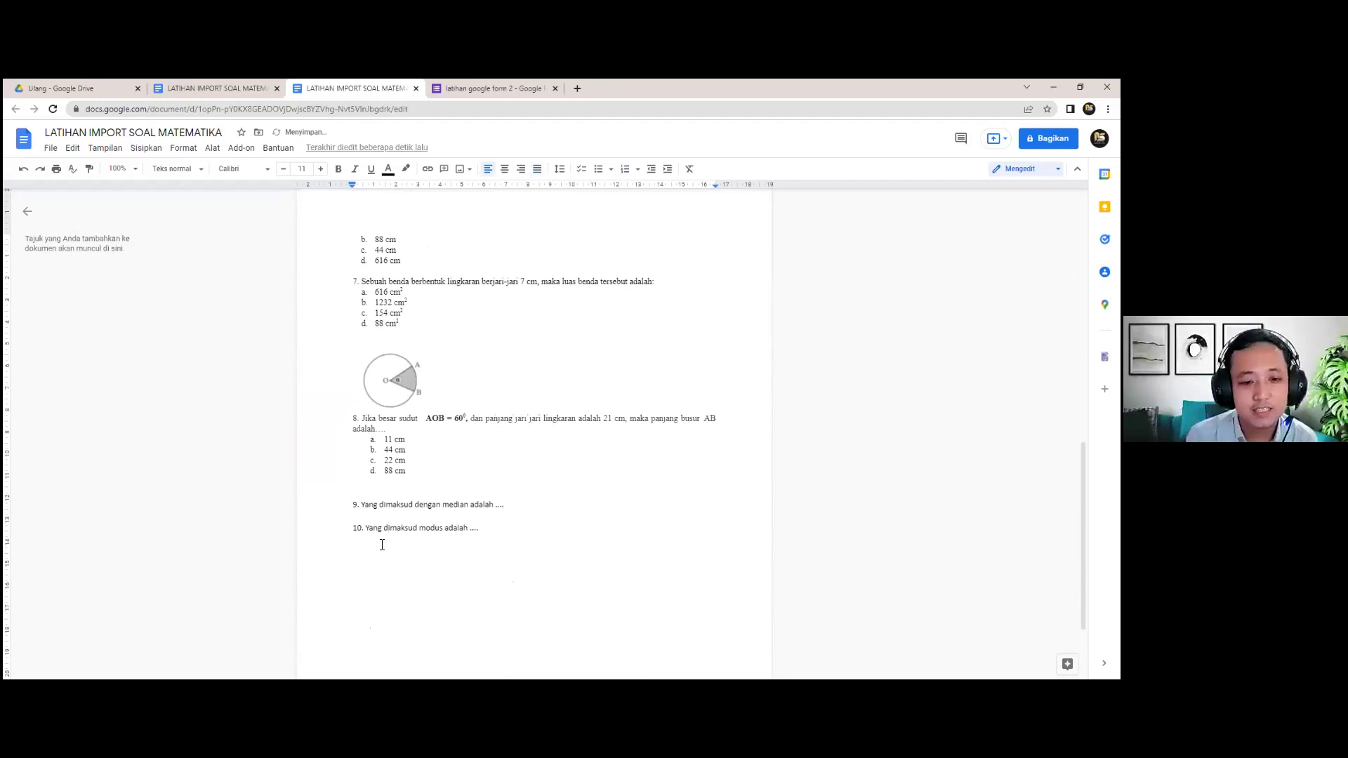
scroll(382, 544, up, 1)
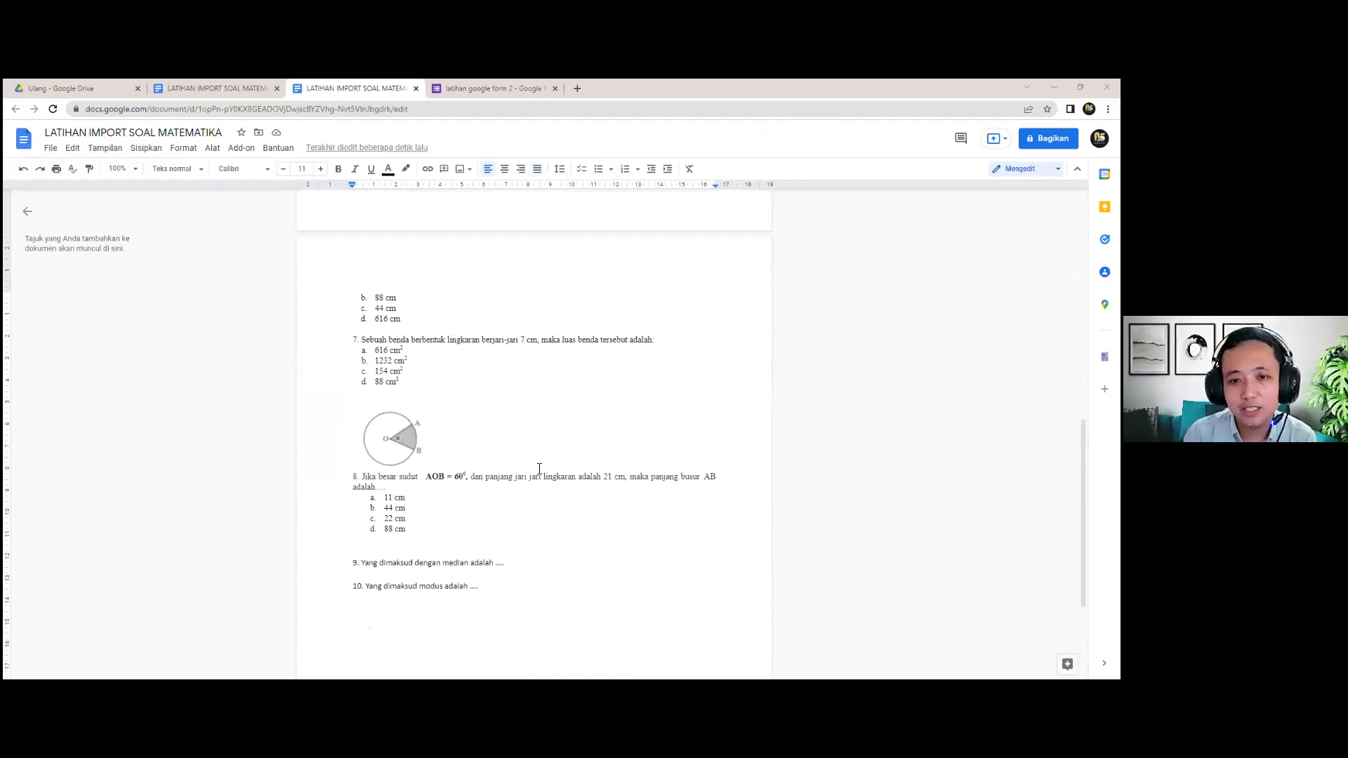
scroll(554, 494, up, 5)
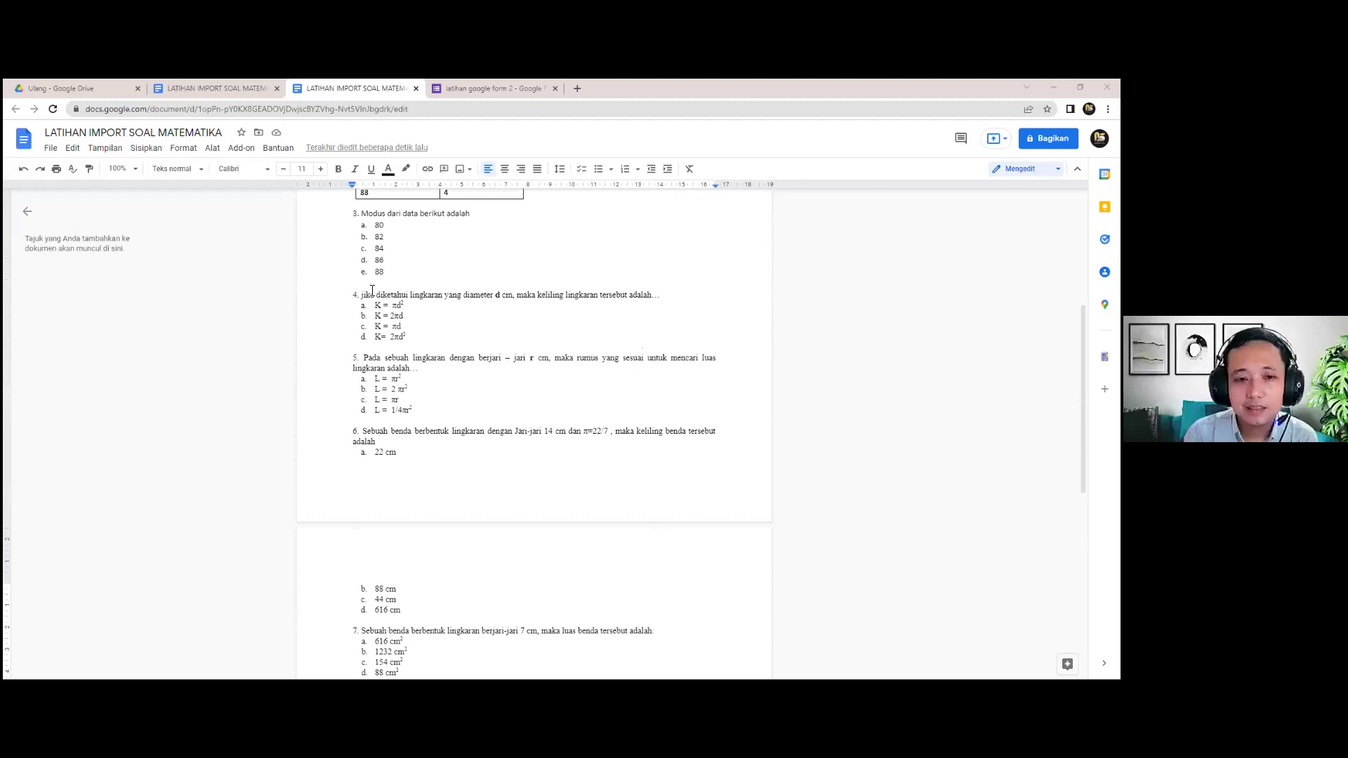
drag(363, 296, 663, 295)
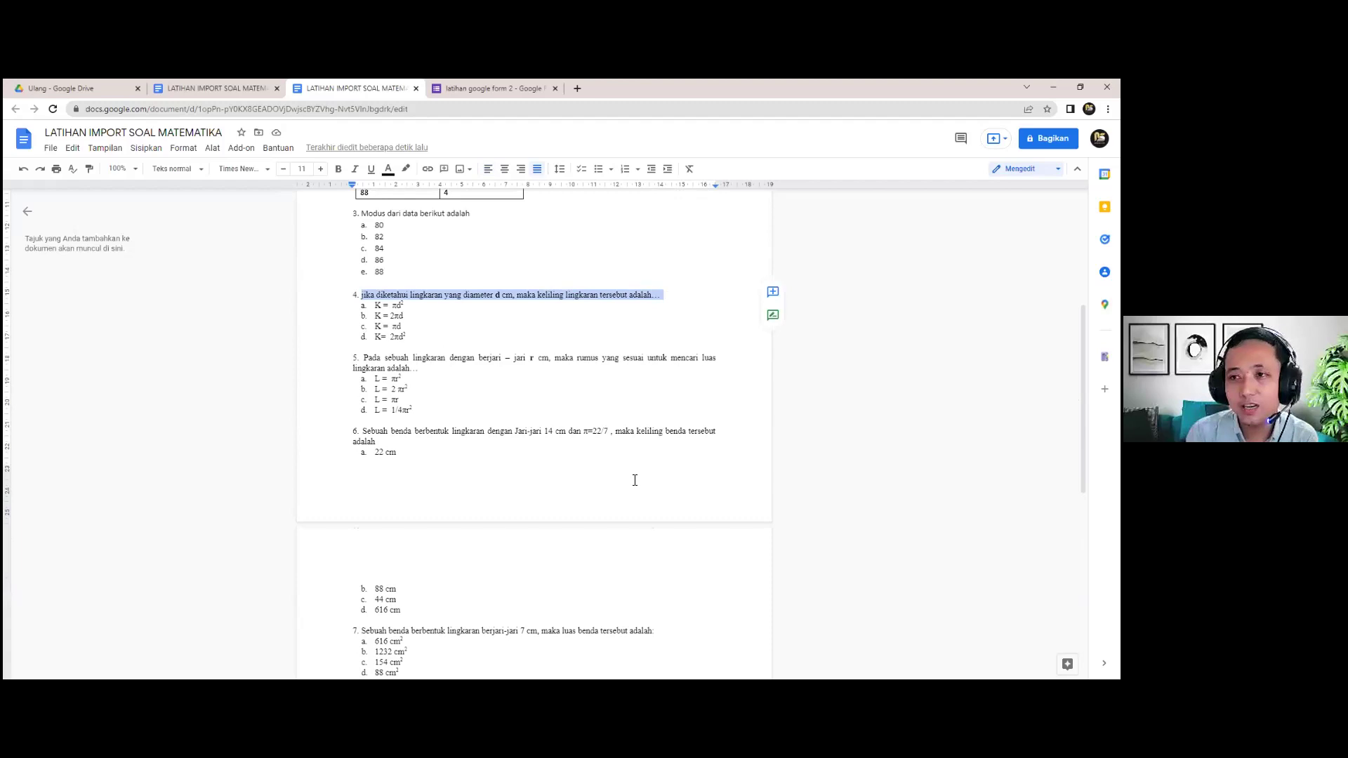
click(478, 320)
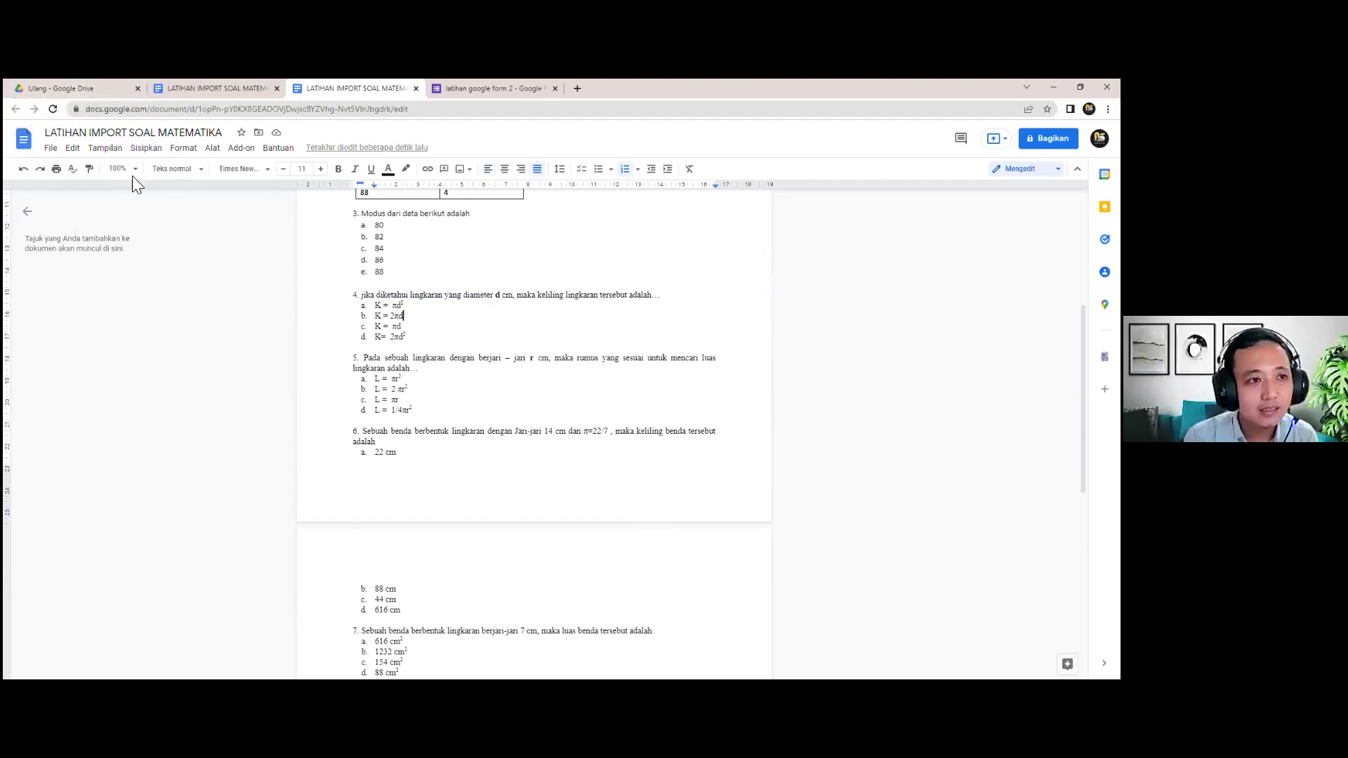
Rename the document to '2 LATIHAN IMPORT SOAL MATEMATIKA' and return to the latihan google form 2 form.
click(51, 133)
key(Home)
text(2)
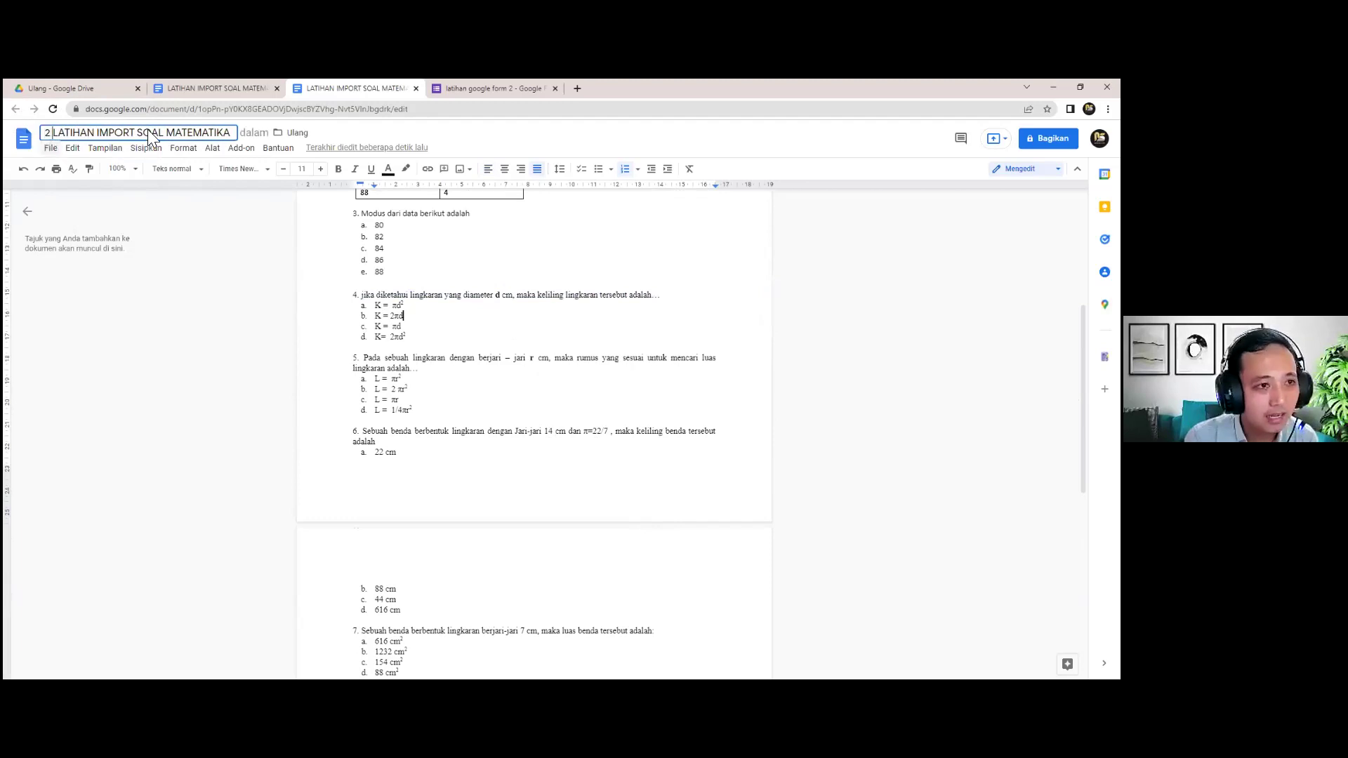
key(Return)
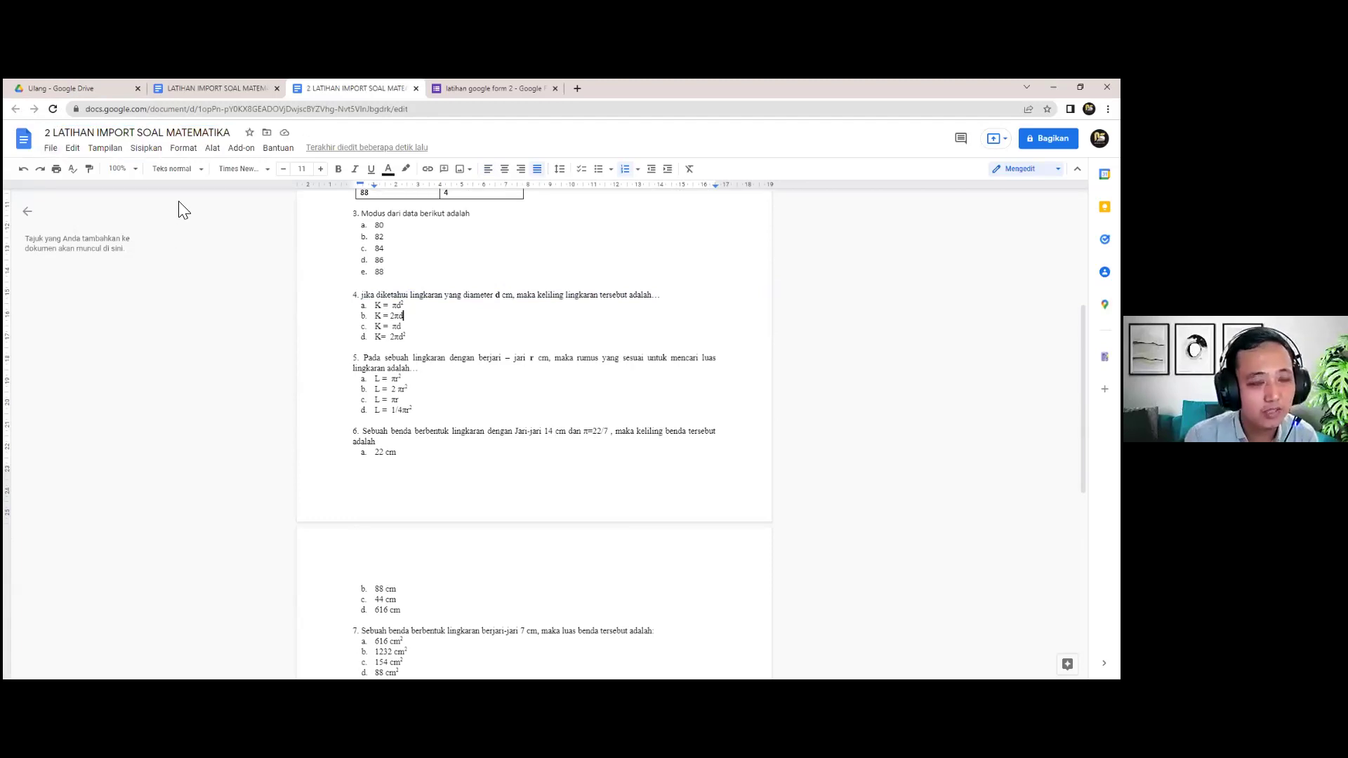
click(115, 85)
click(460, 91)
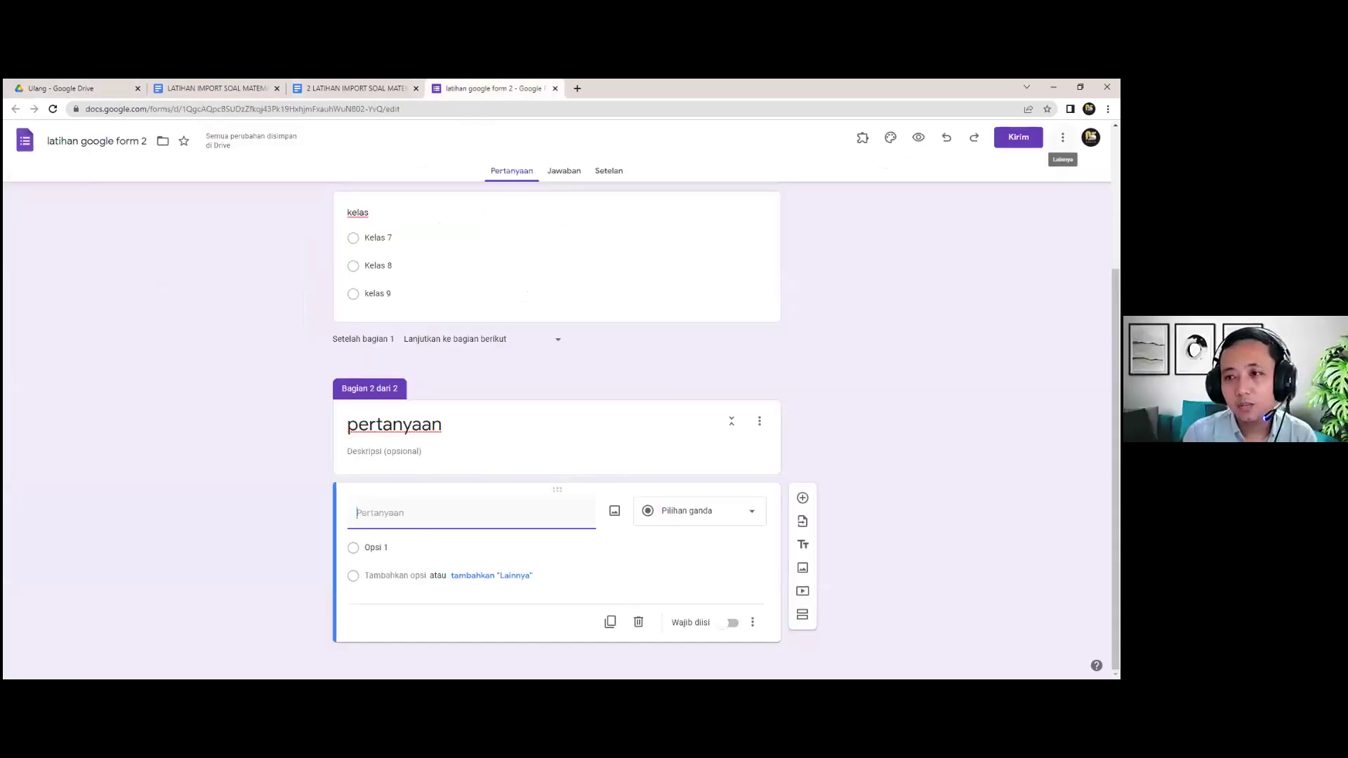
click(1062, 138)
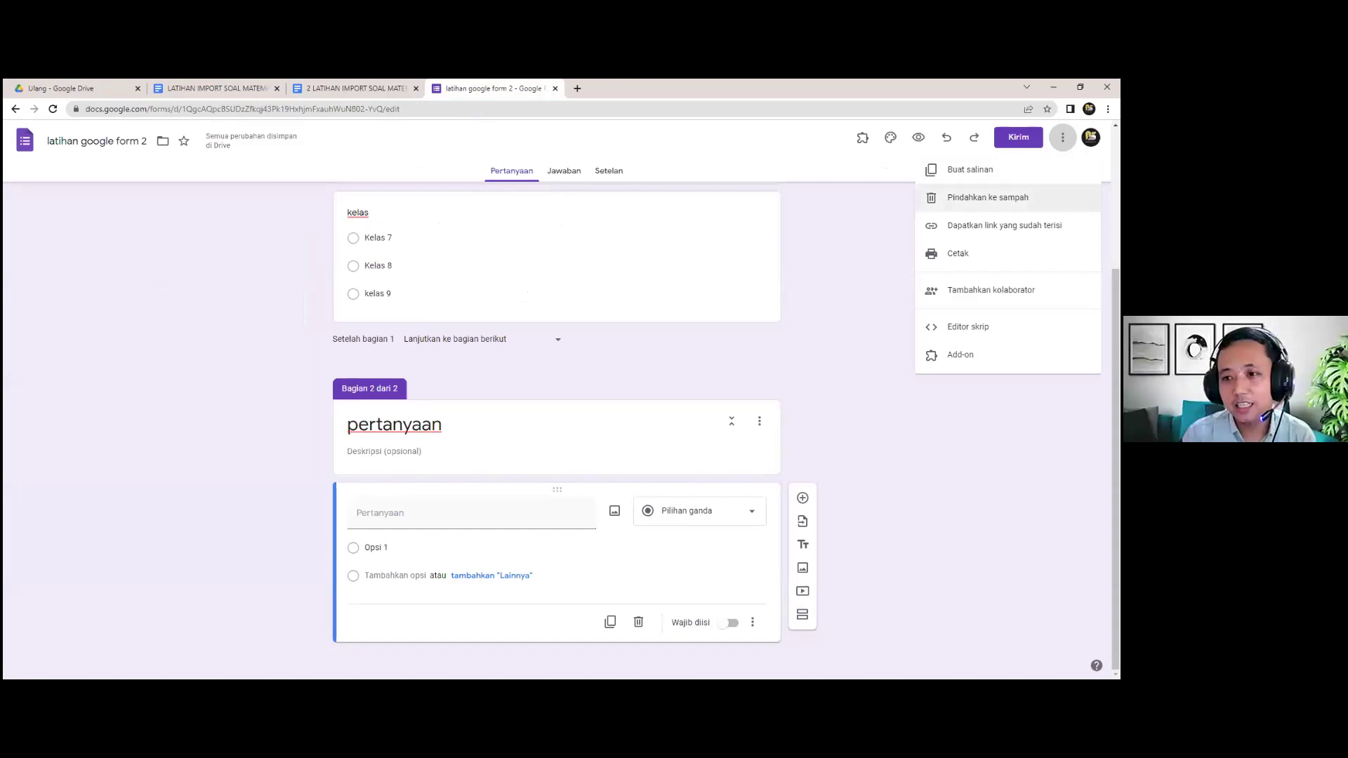
click(983, 354)
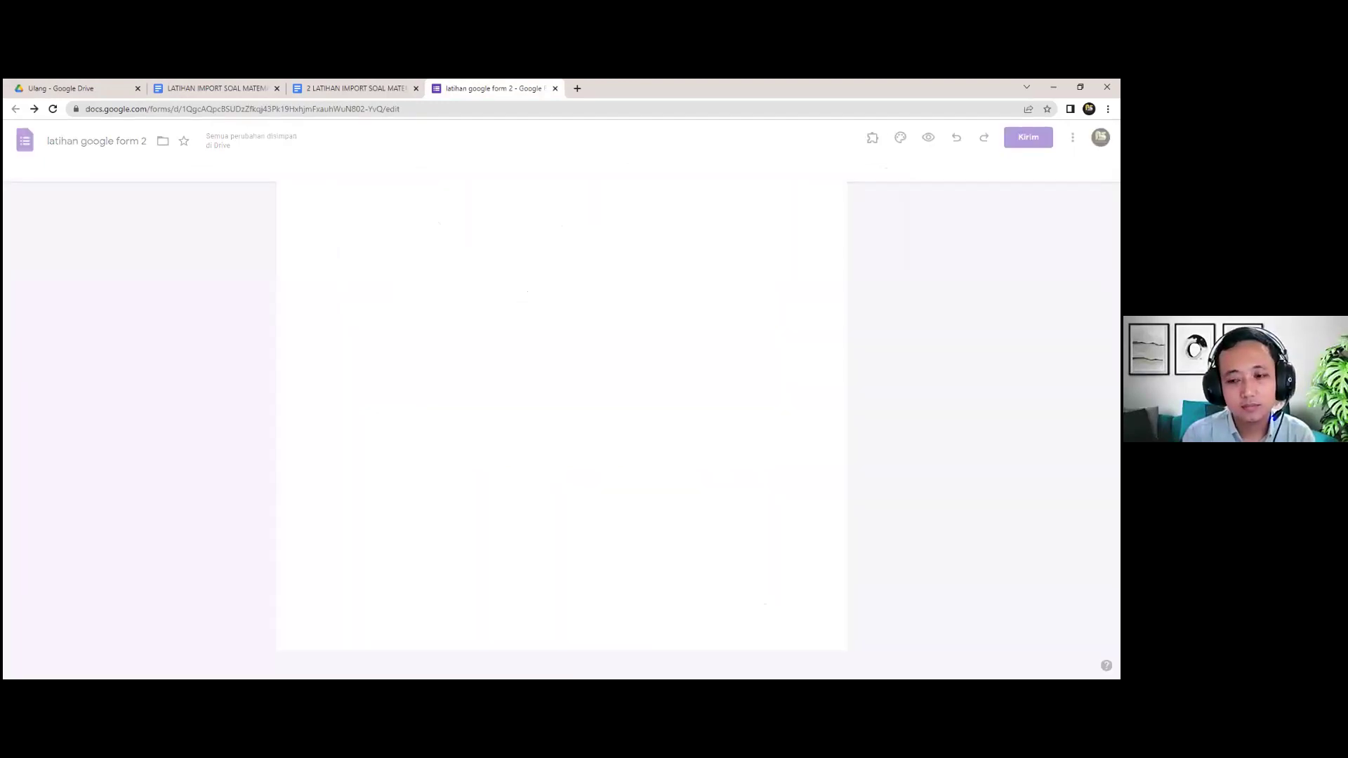
click(582, 168)
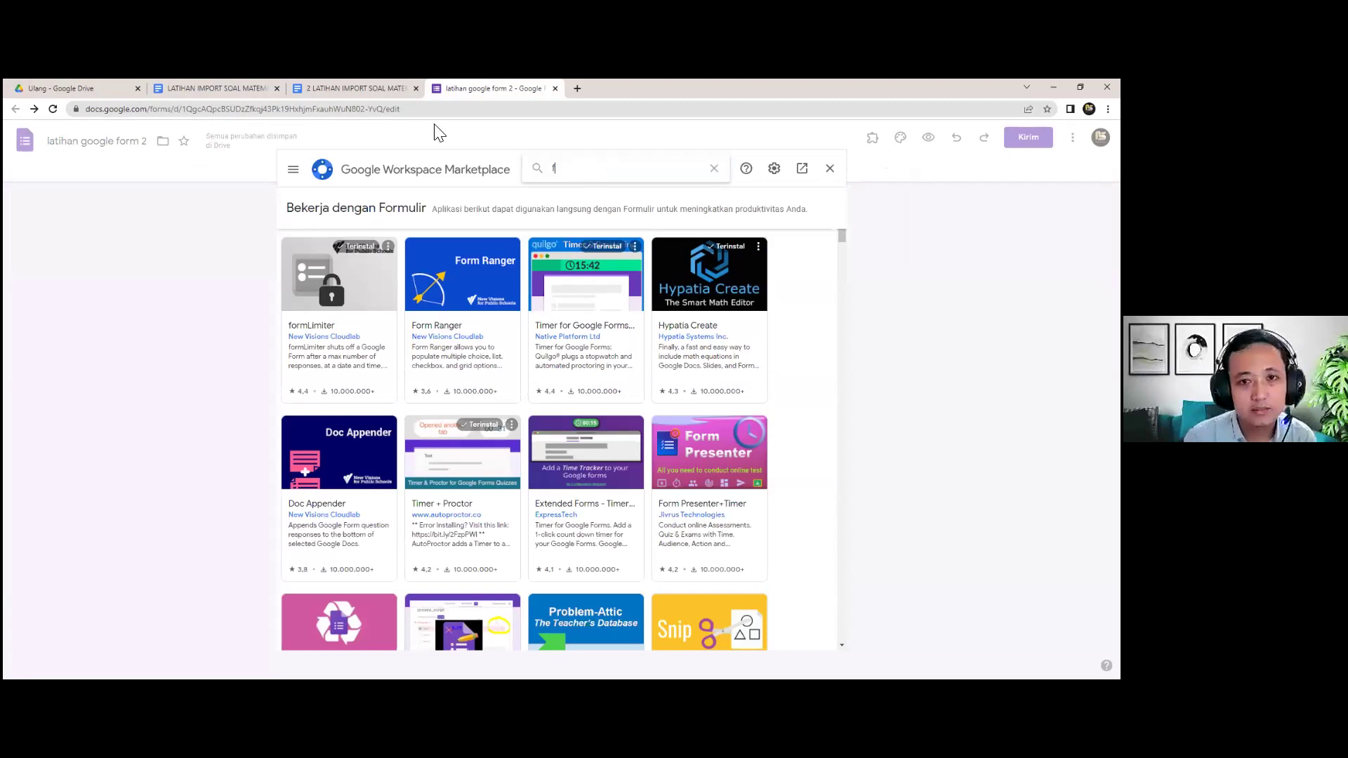
text(orm builder)
key(Return)
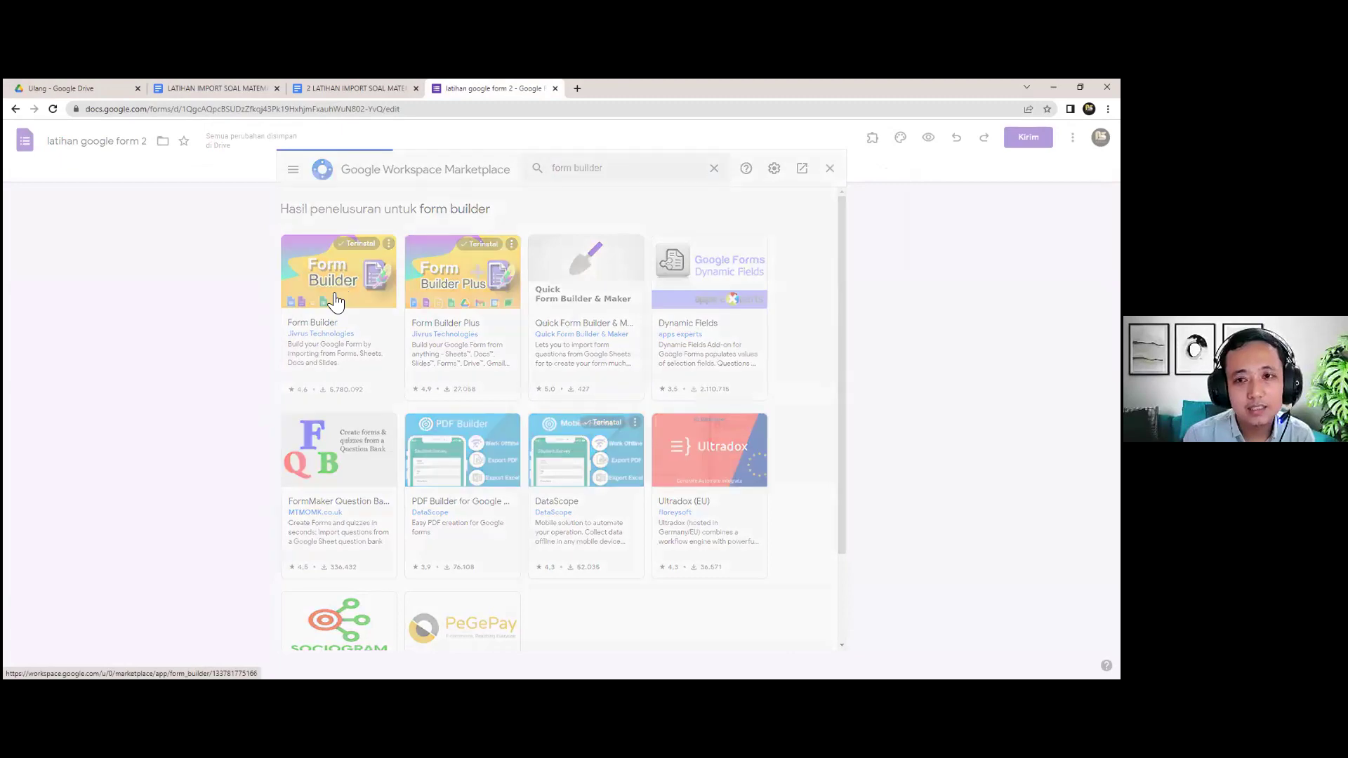
click(396, 298)
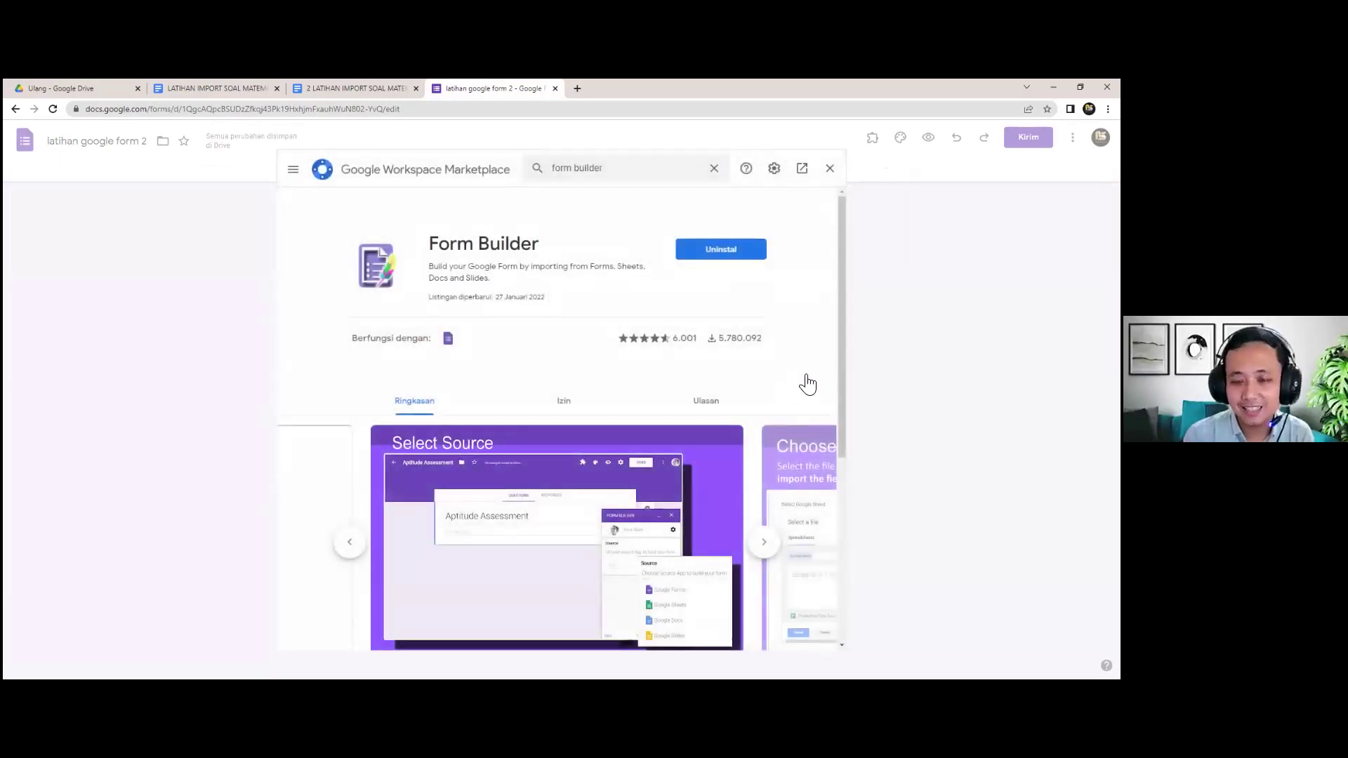
click(830, 169)
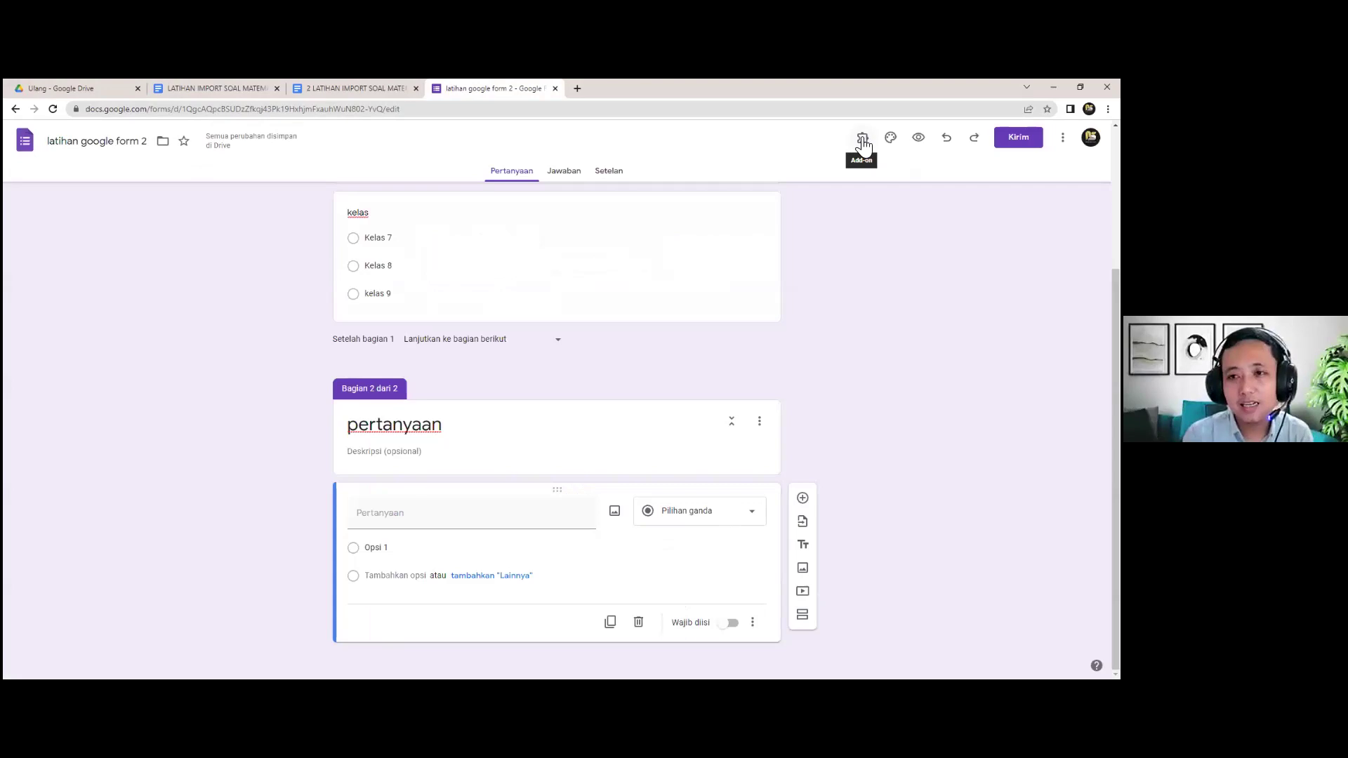
Launch the Form Builder add-on, reloading the form once before it opens.
click(863, 140)
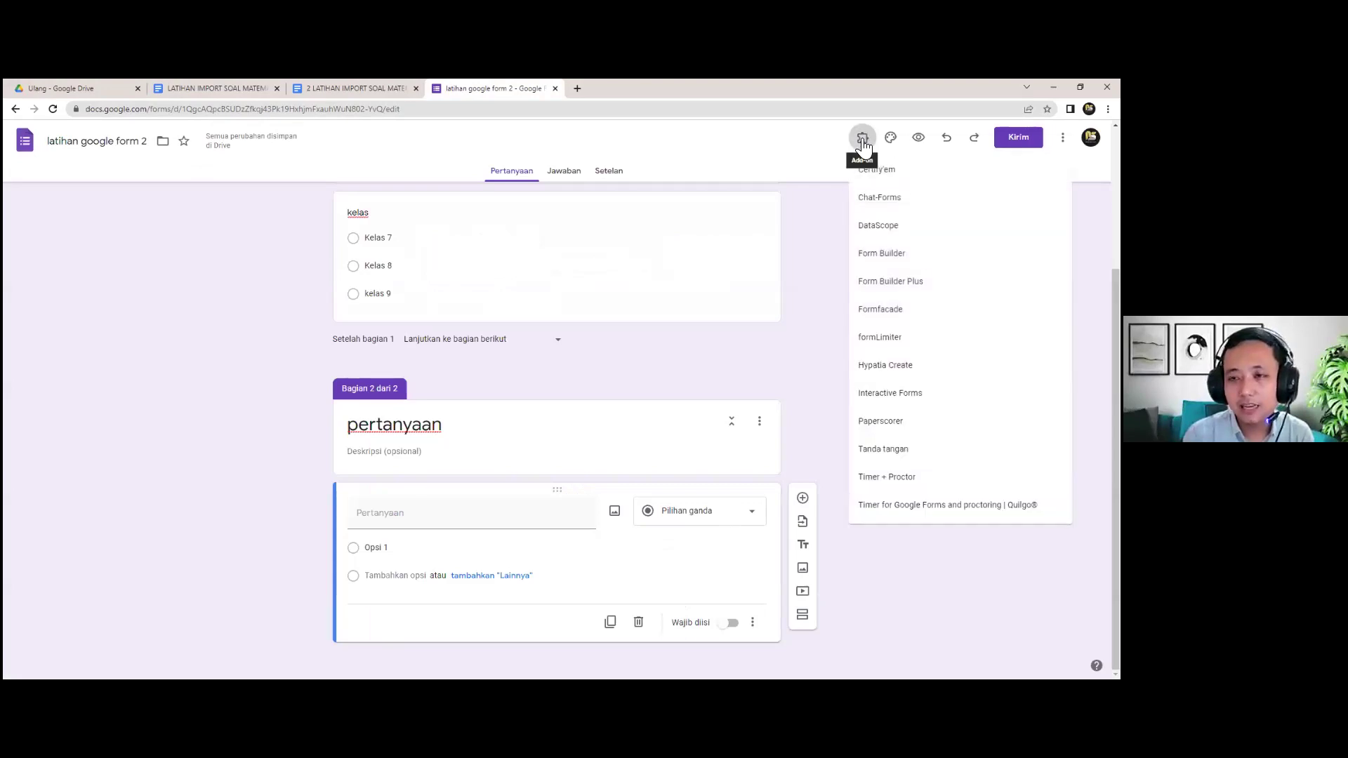
click(868, 261)
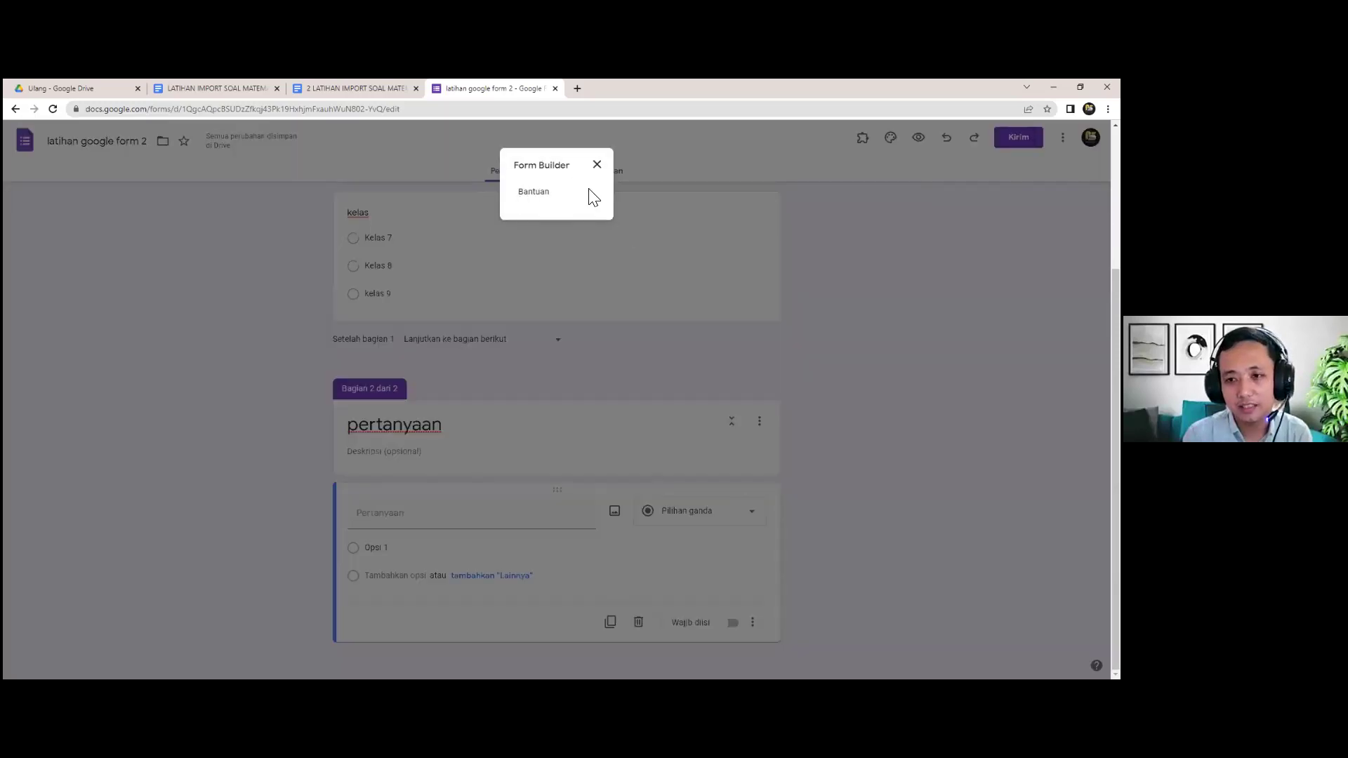
click(58, 109)
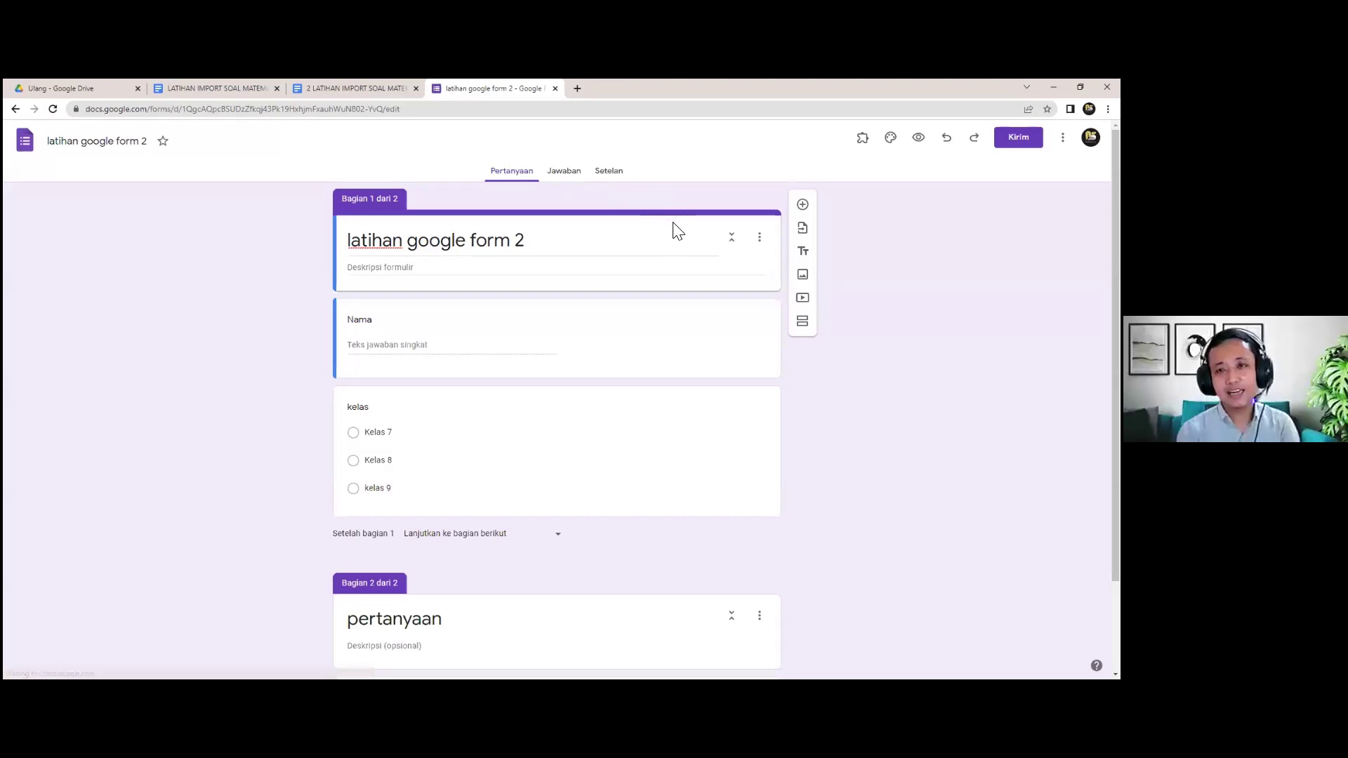
click(862, 138)
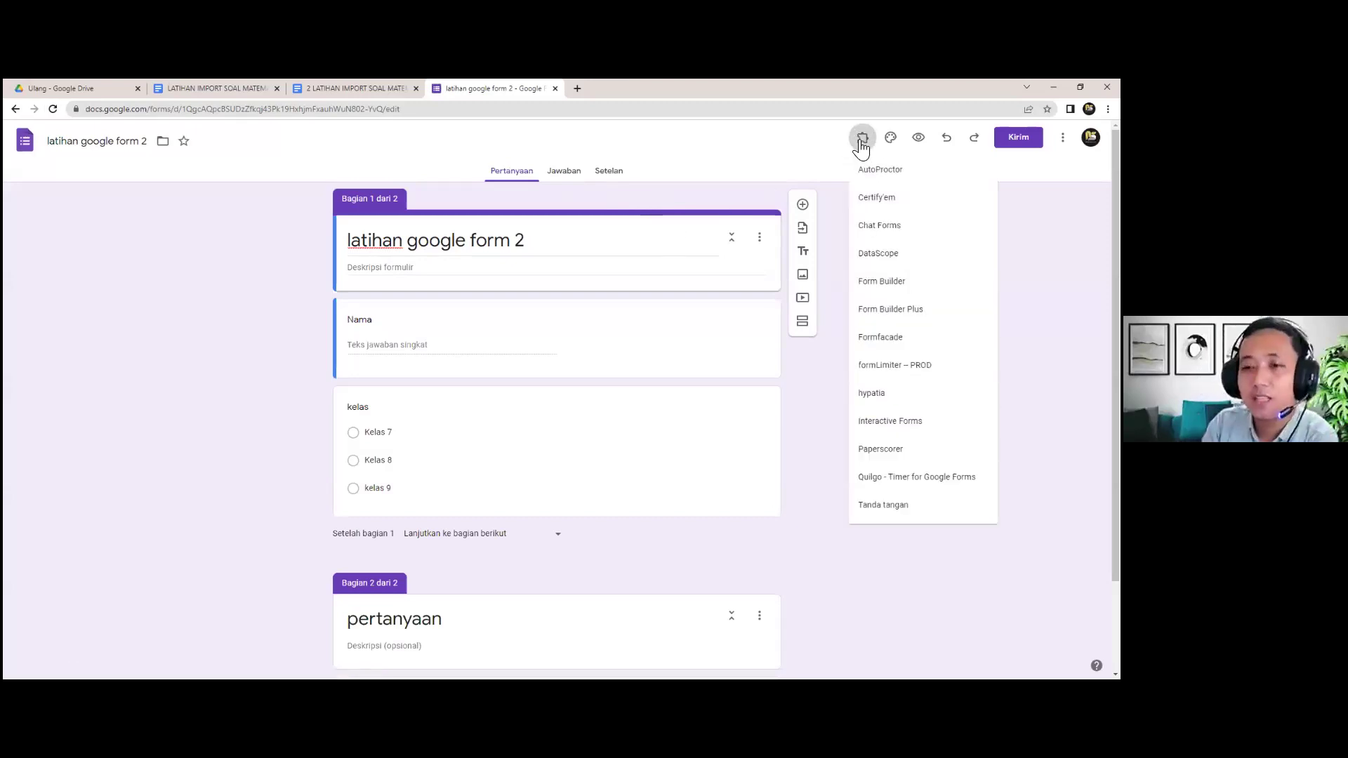
click(864, 275)
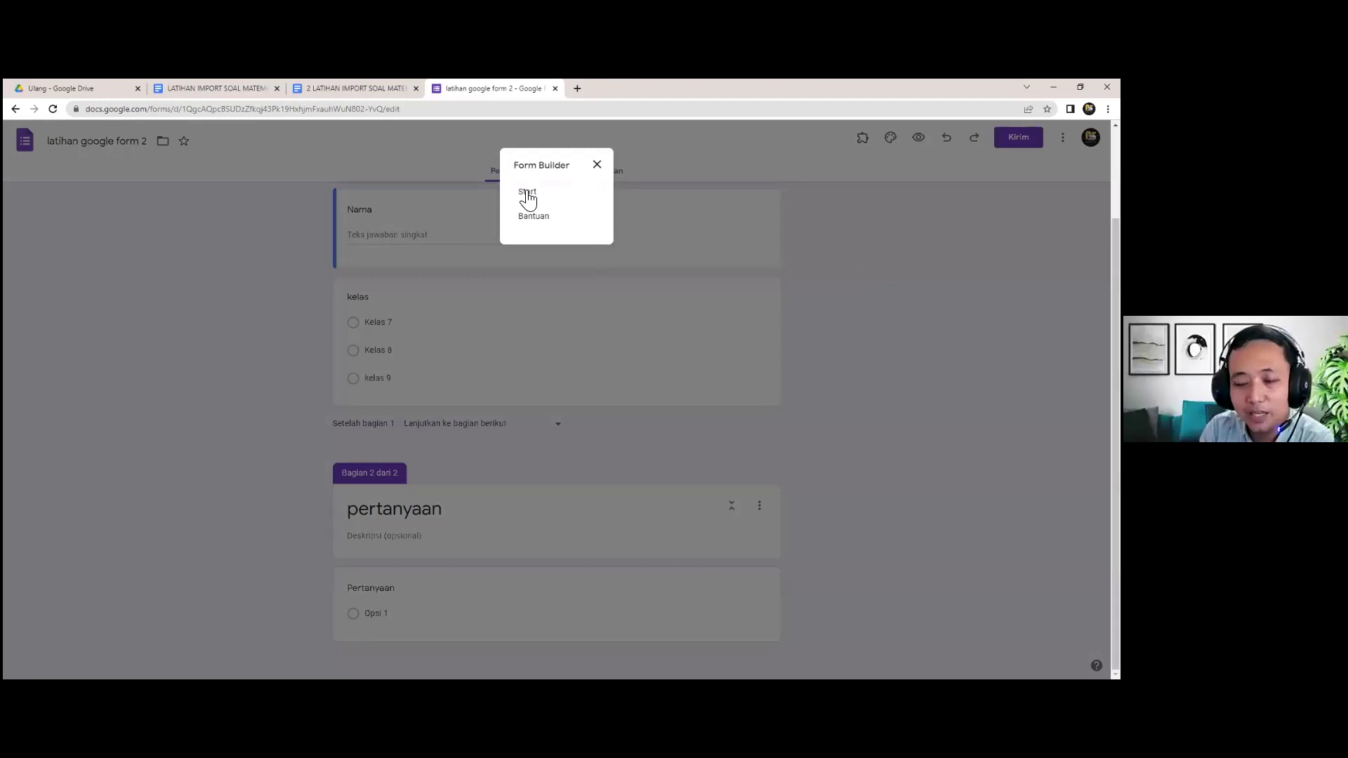
Start Form Builder and load the 2 LATIHAN IMPORT SOAL MATEMATIKA Google Doc as the source.
click(527, 194)
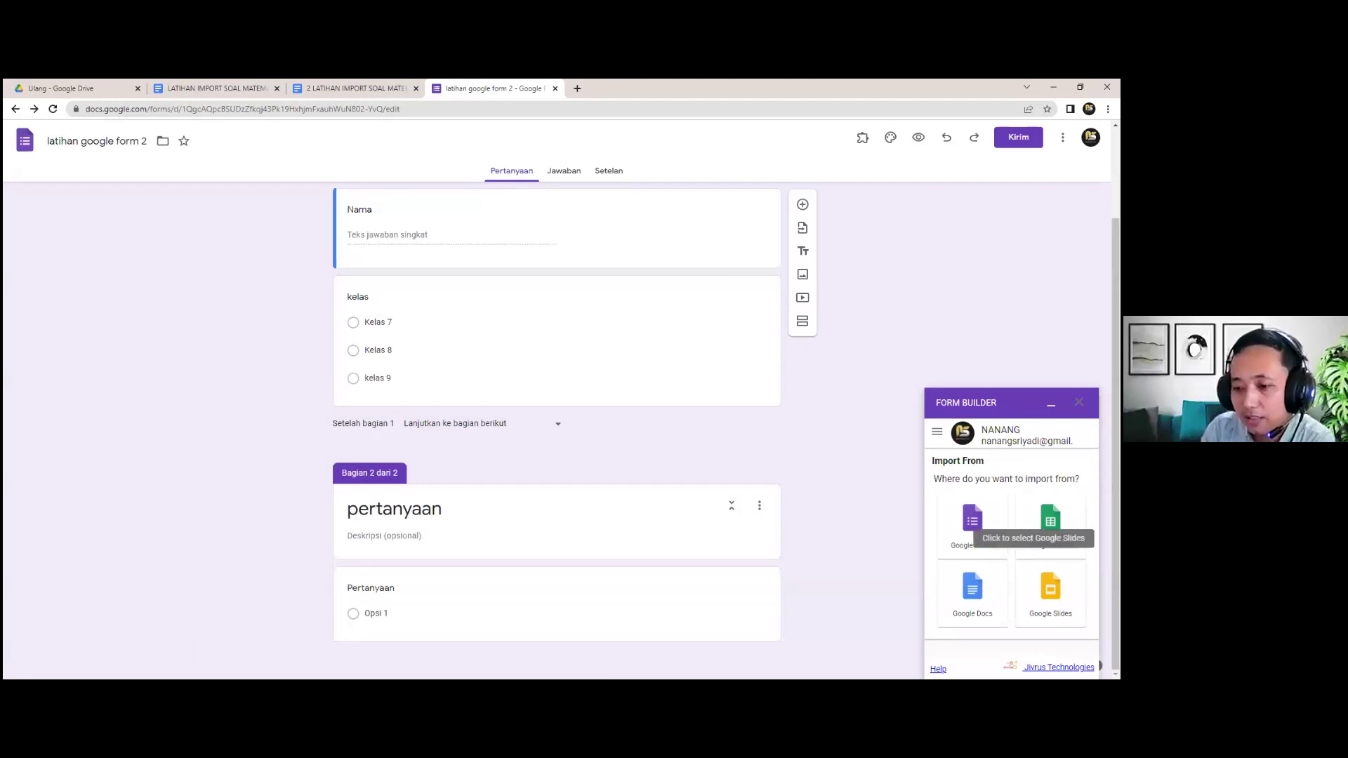
click(972, 593)
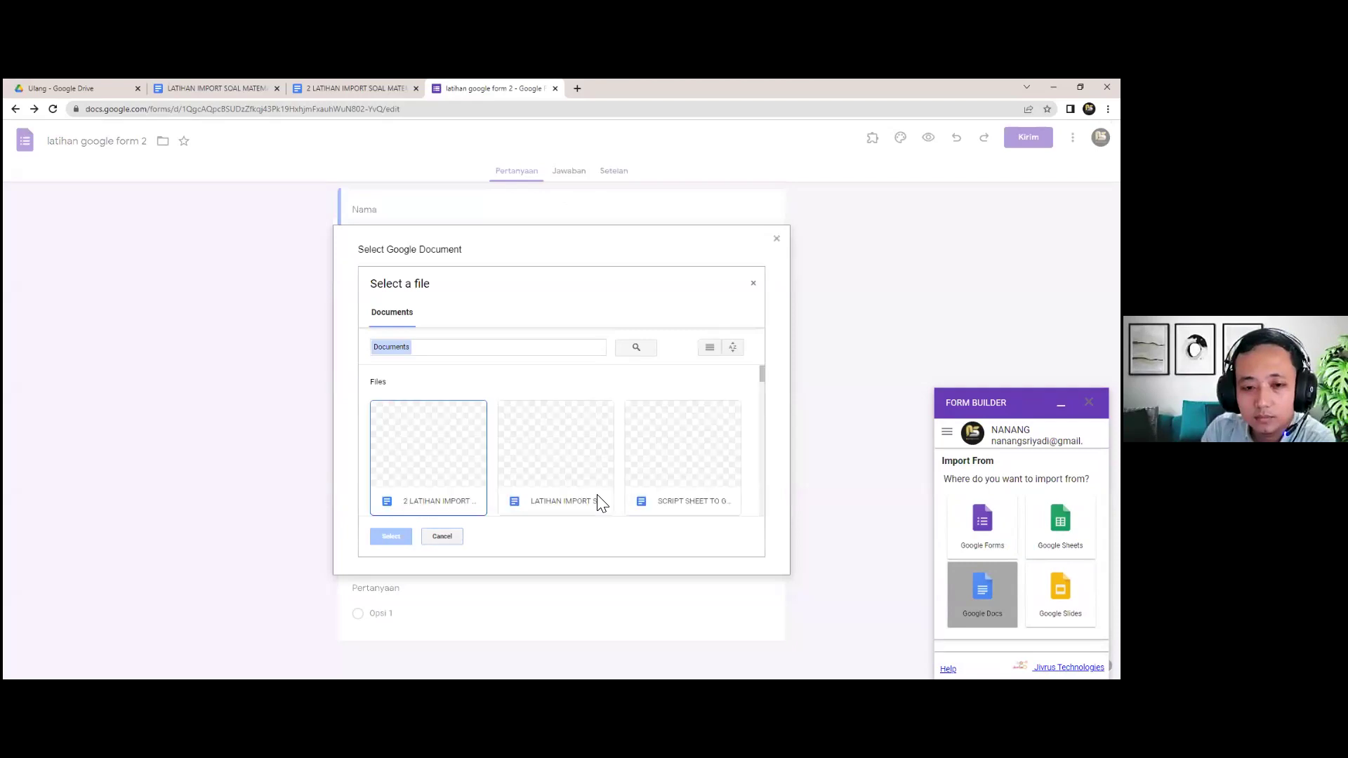
click(425, 448)
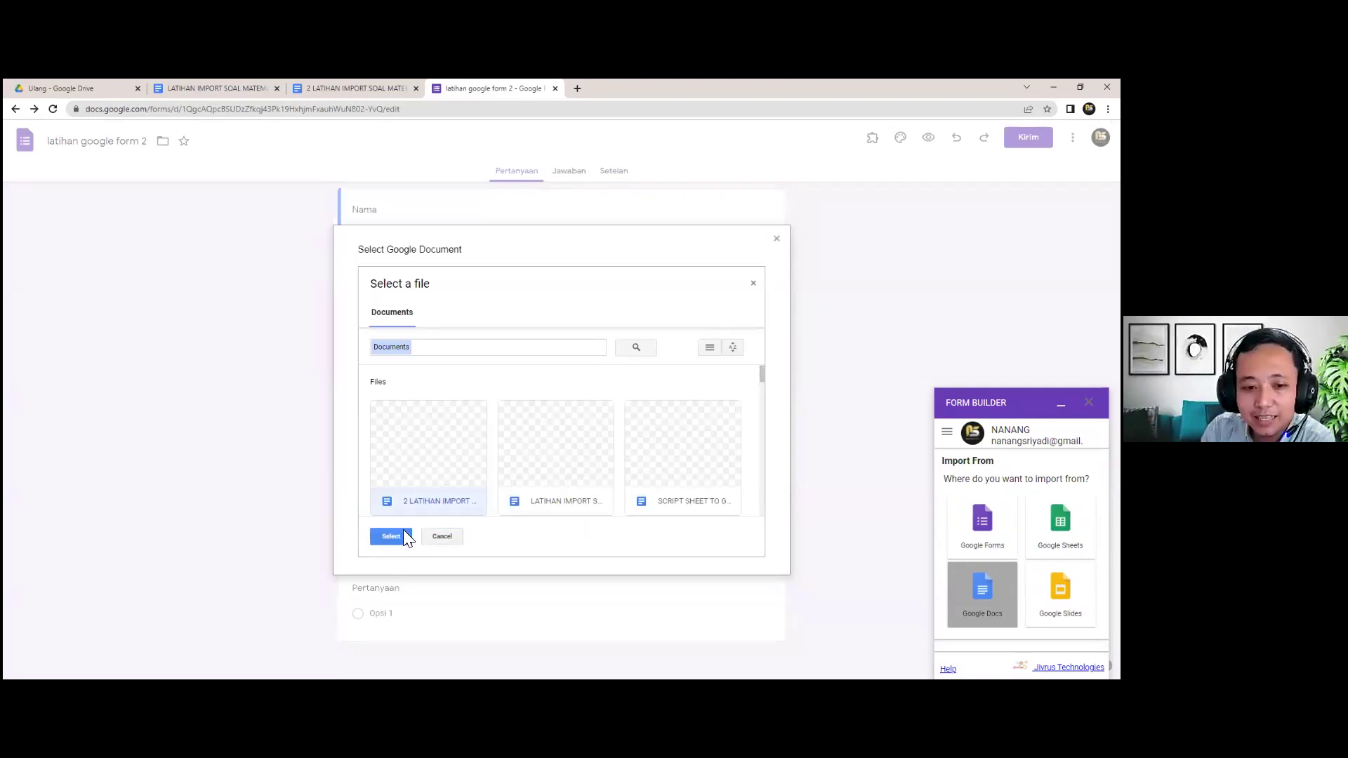
click(398, 535)
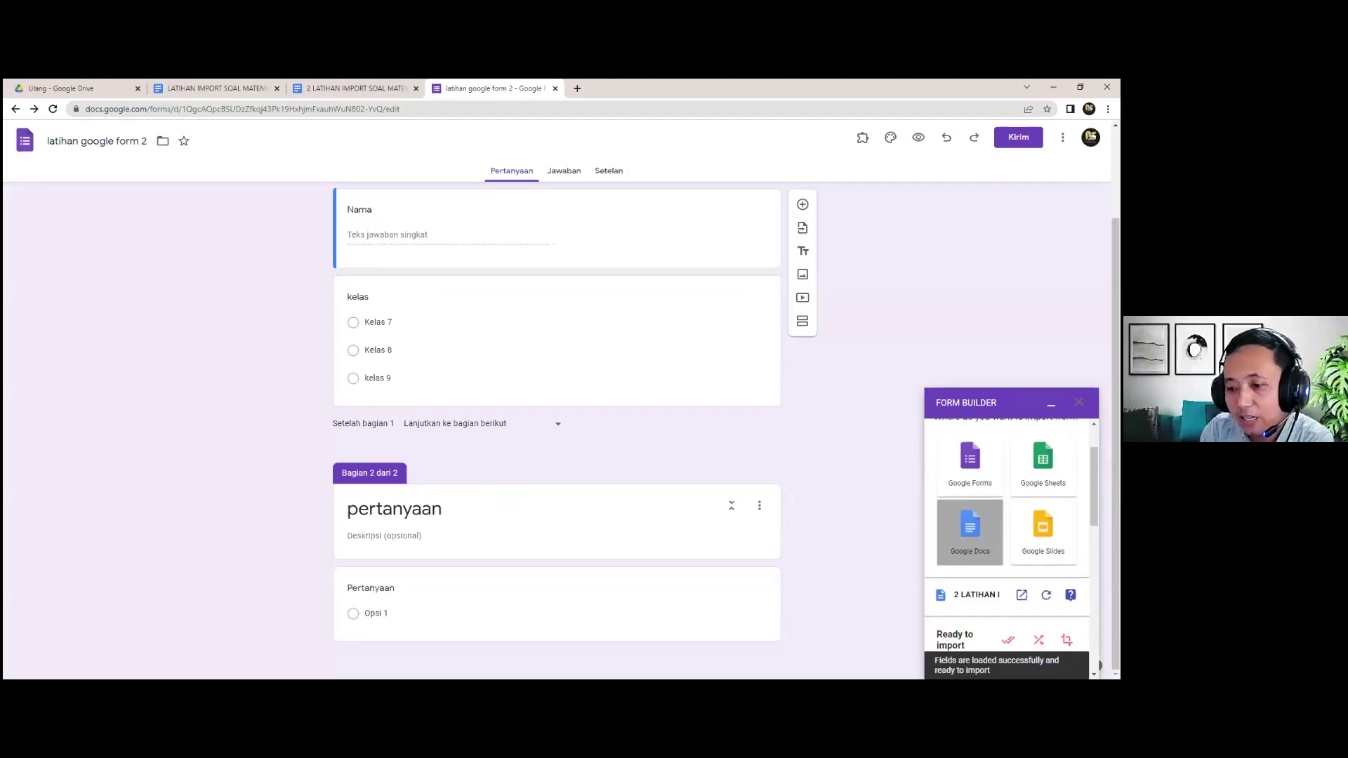
Import all twelve loaded fields at the Bottom position and review the imported questions.
scroll(1011, 590, down, 4)
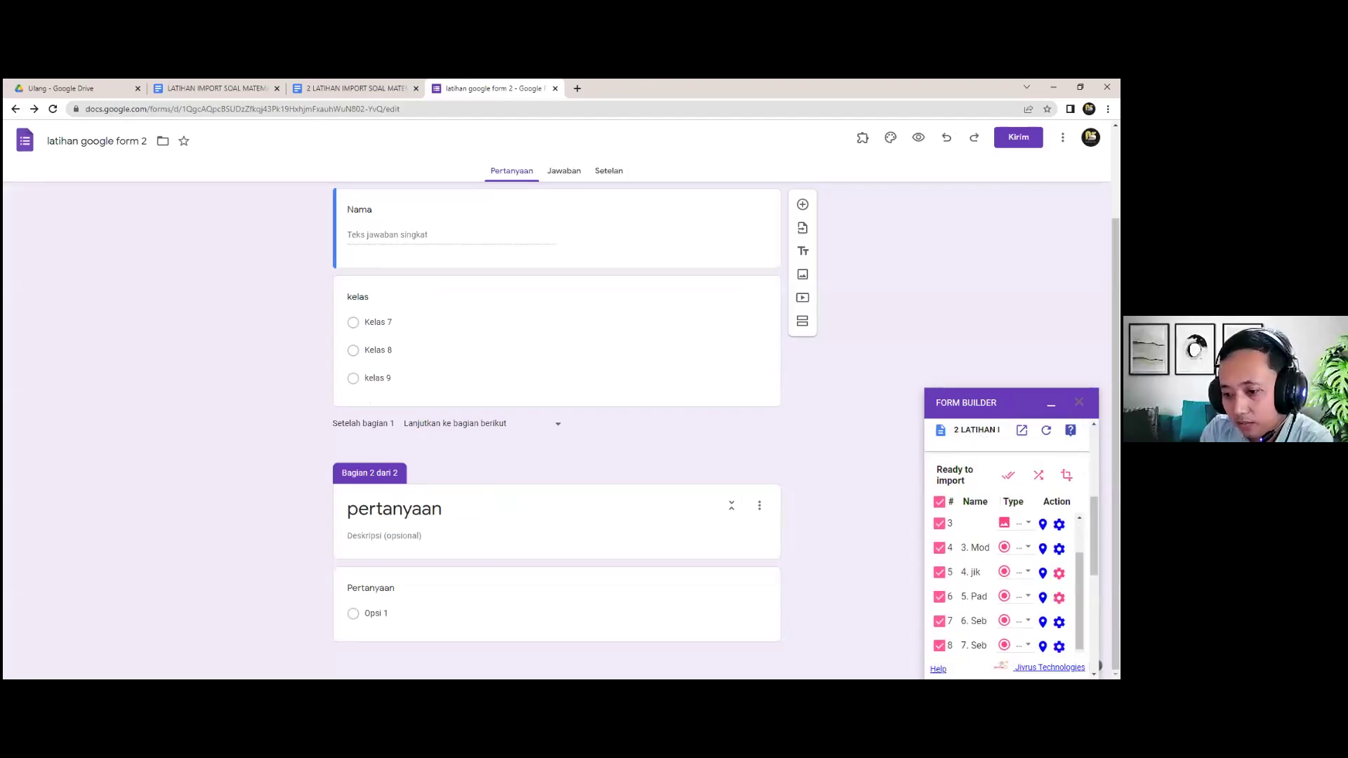
scroll(1011, 533, down, 3)
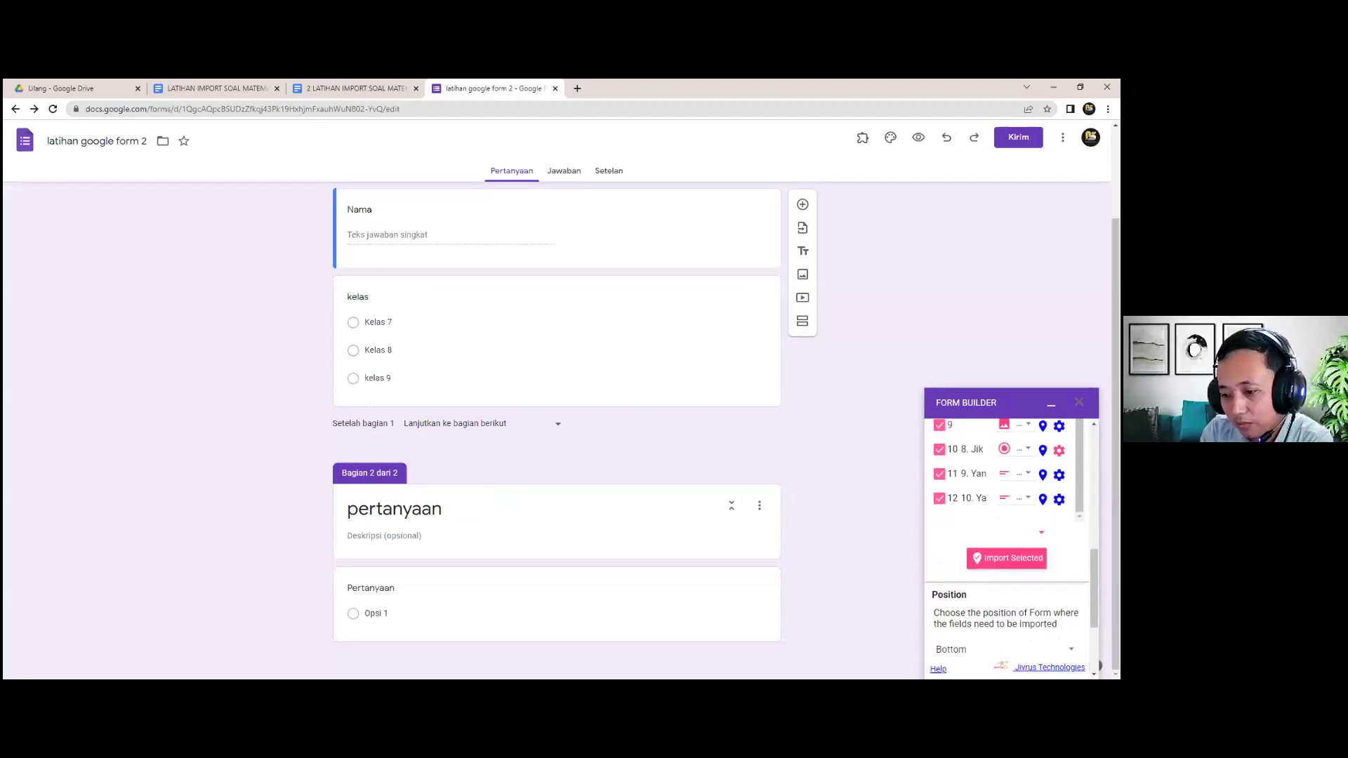
scroll(1011, 533, up, 6)
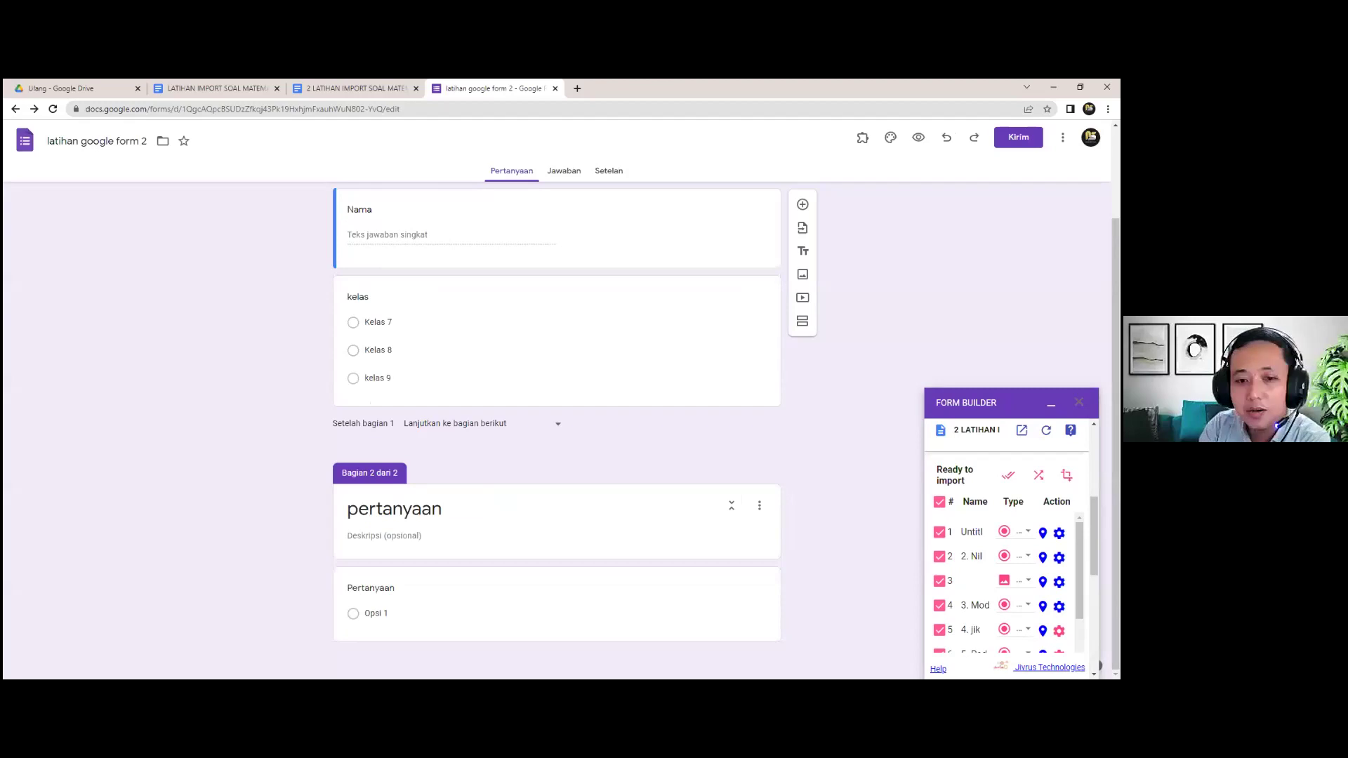
scroll(1017, 503, down, 5)
scroll(1017, 519, down, 5)
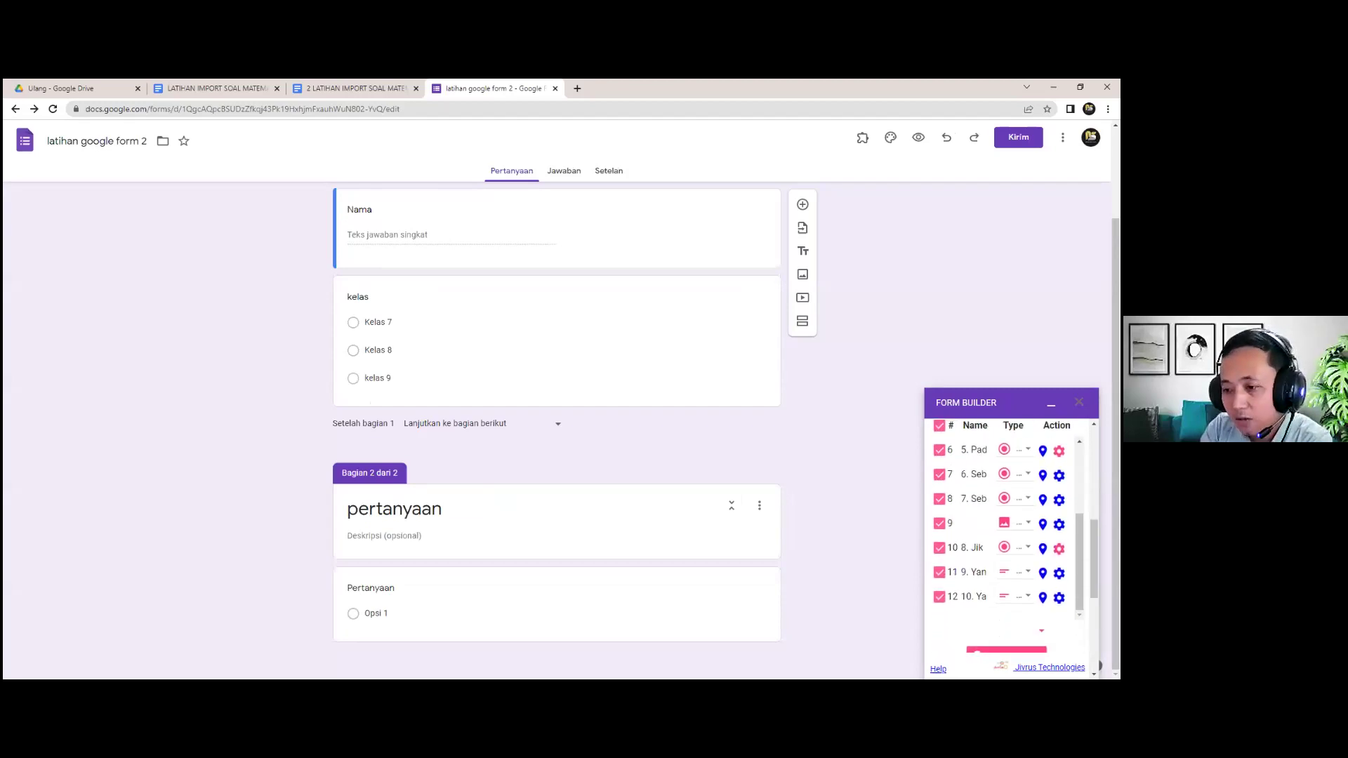
click(1006, 528)
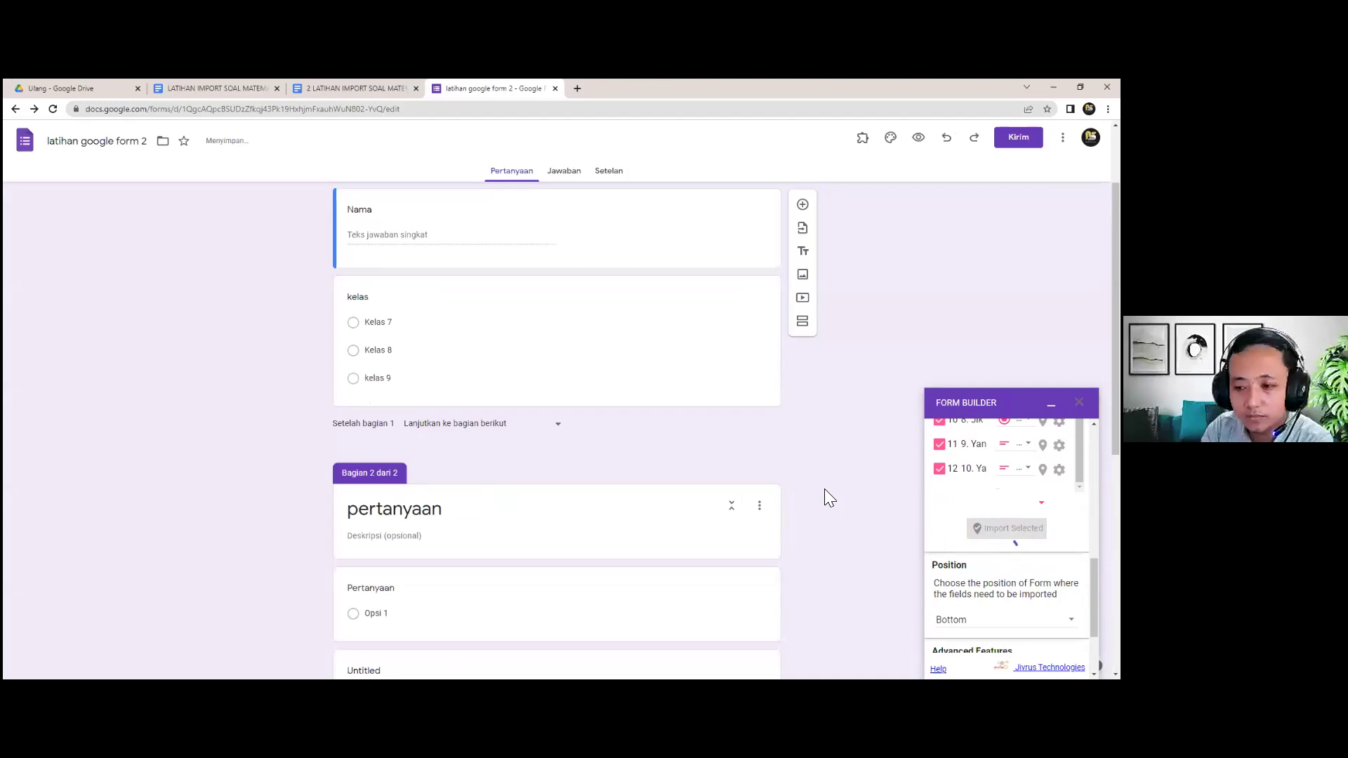
scroll(526, 358, down, 3)
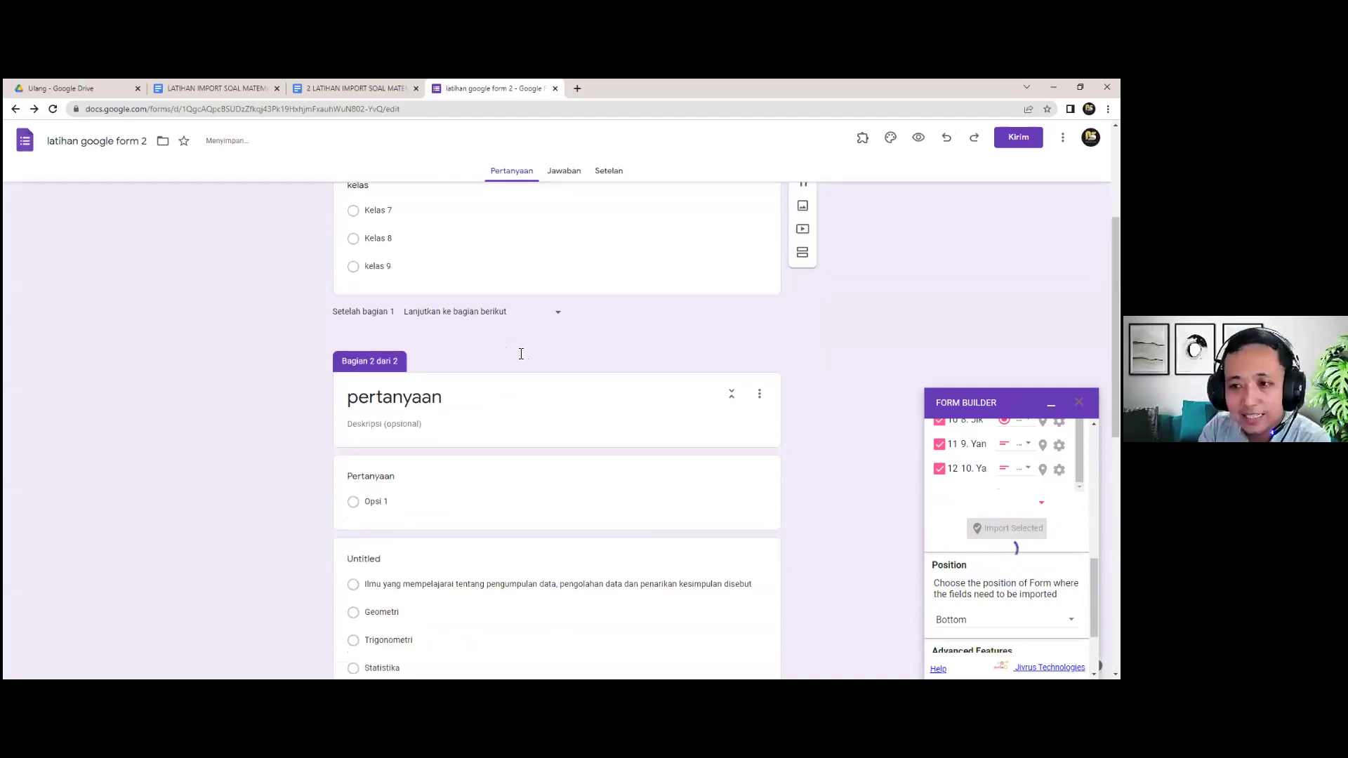
scroll(382, 323, down, 2)
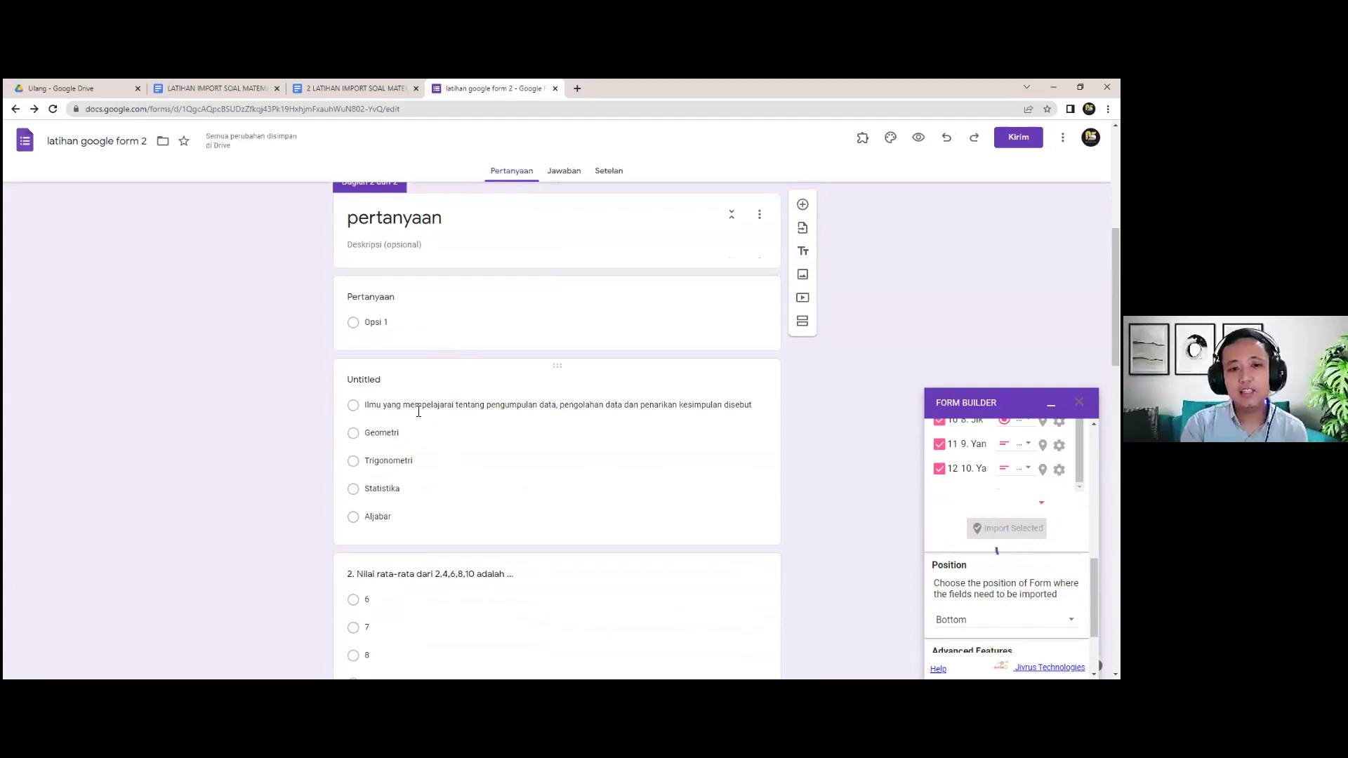
scroll(460, 502, down, 1)
scroll(480, 505, up, 1)
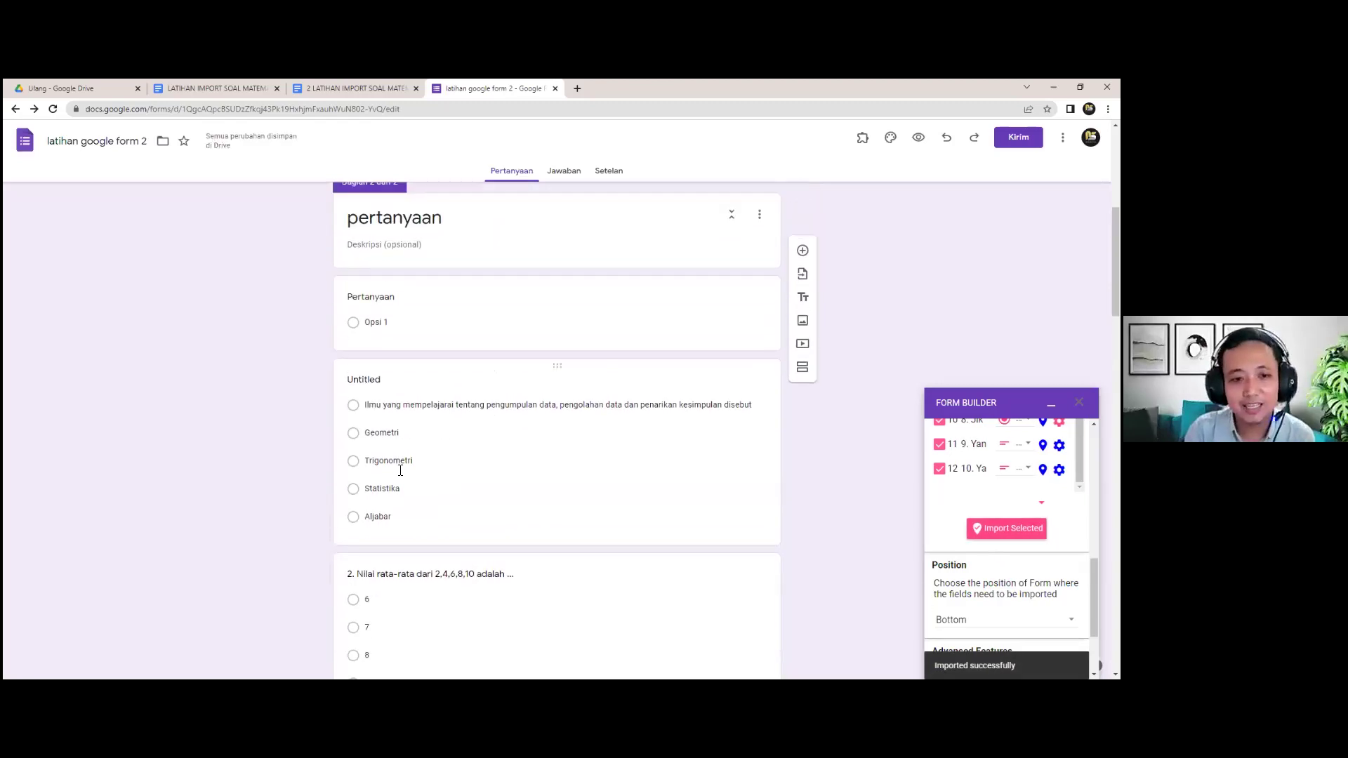
Move the first option's text into the question title as '1.' and delete the empty Opsi 1.
click(385, 407)
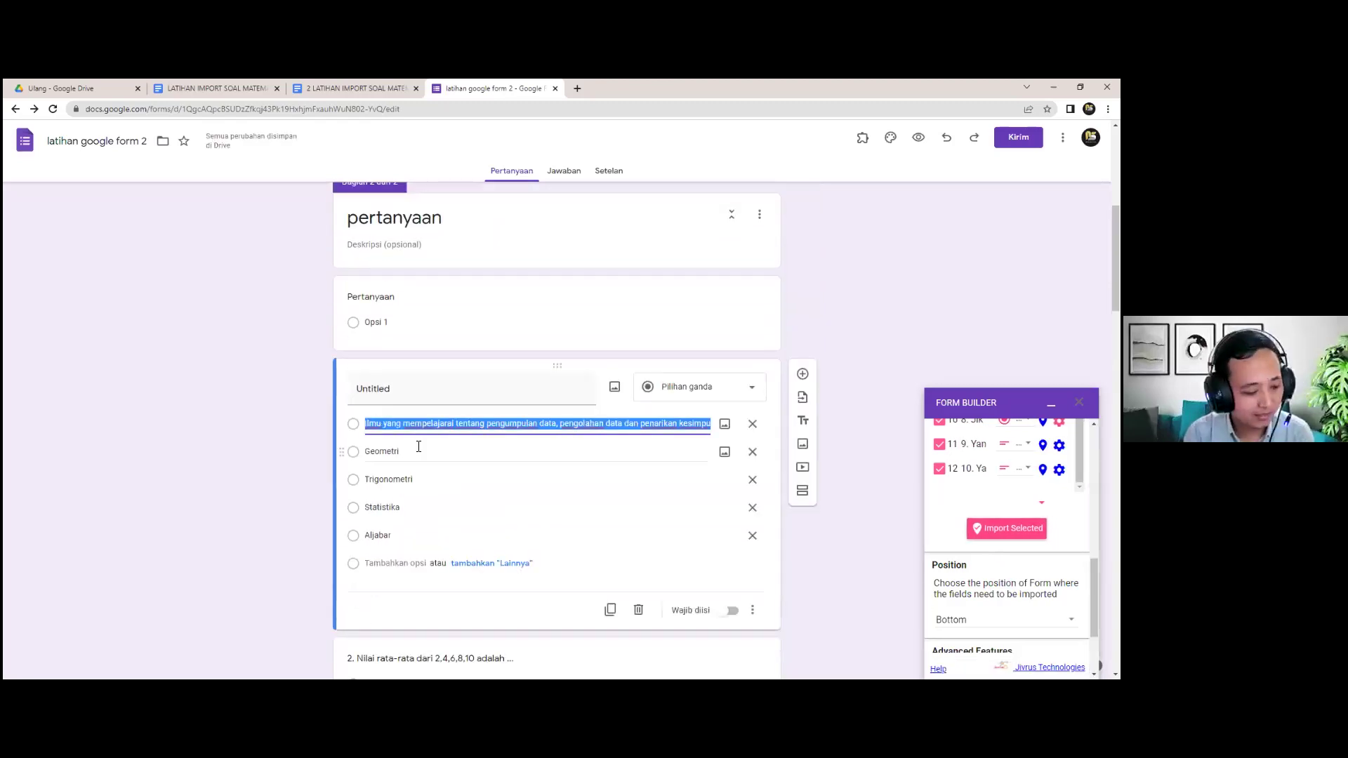
key(ctrl+x)
click(365, 388)
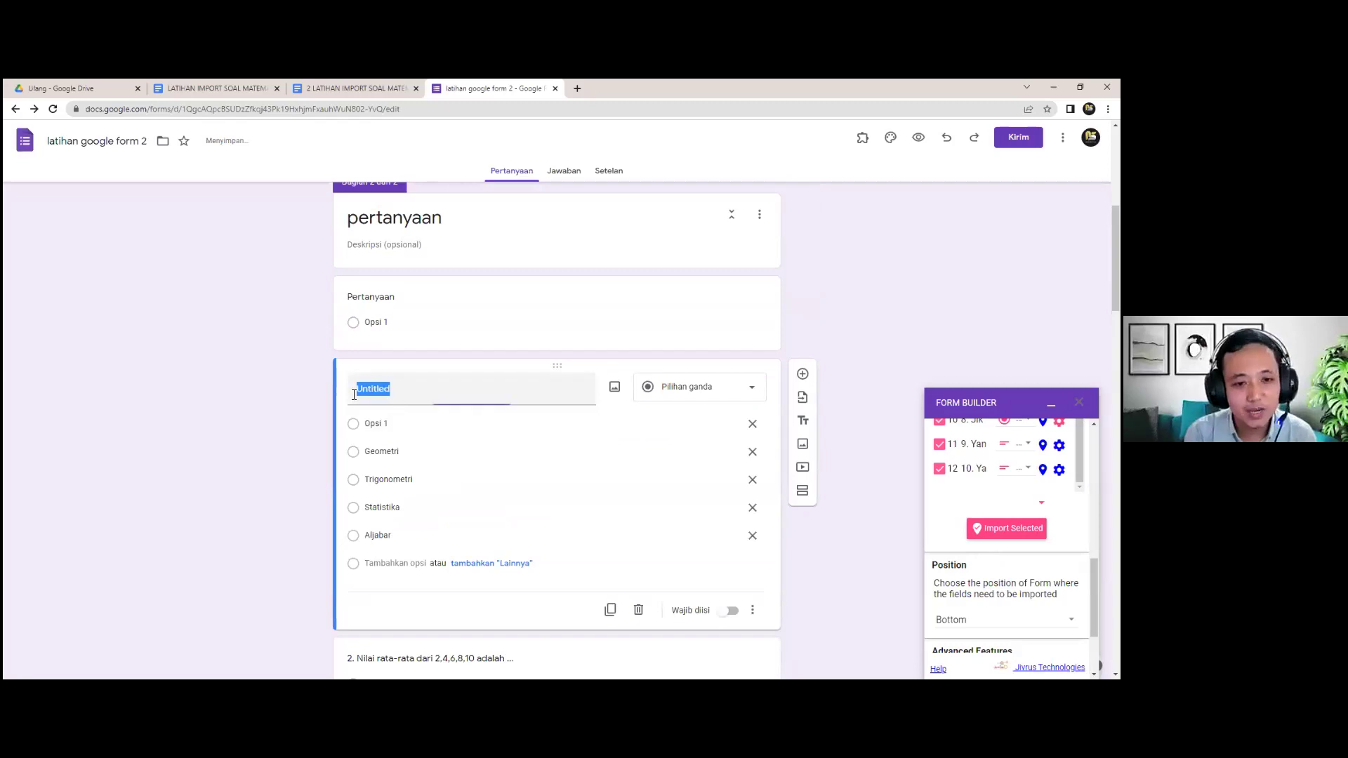
key(ctrl+v)
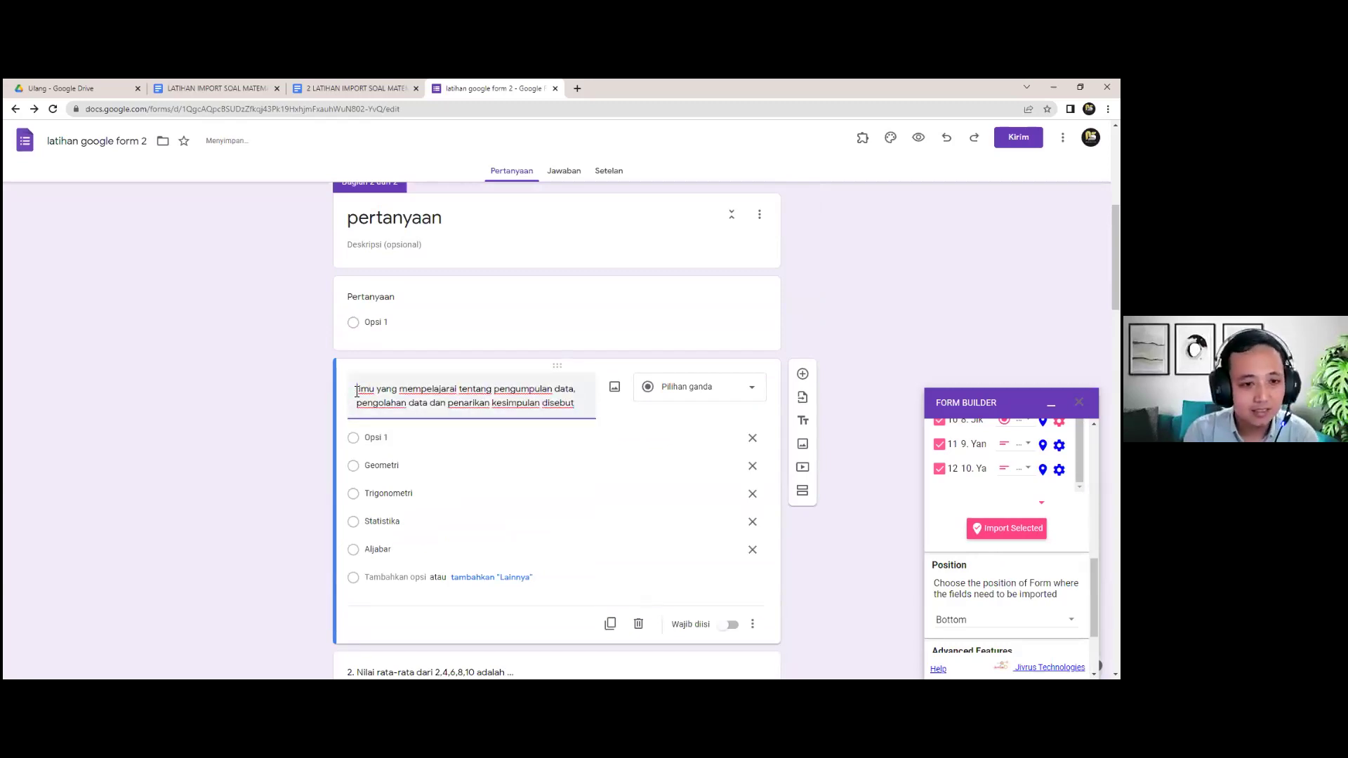
text(1.)
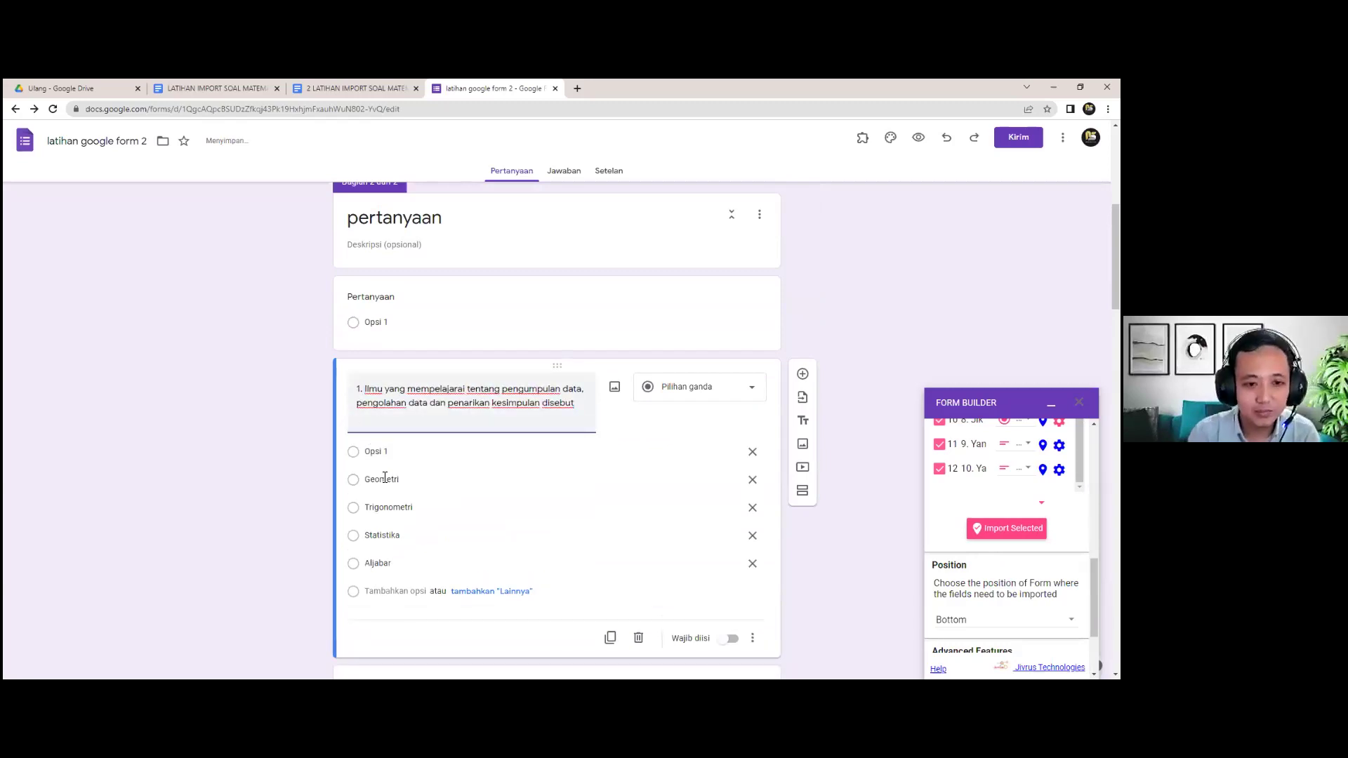
click(752, 451)
Check the remaining imported questions' titles and options, including both images.
scroll(421, 435, down, 3)
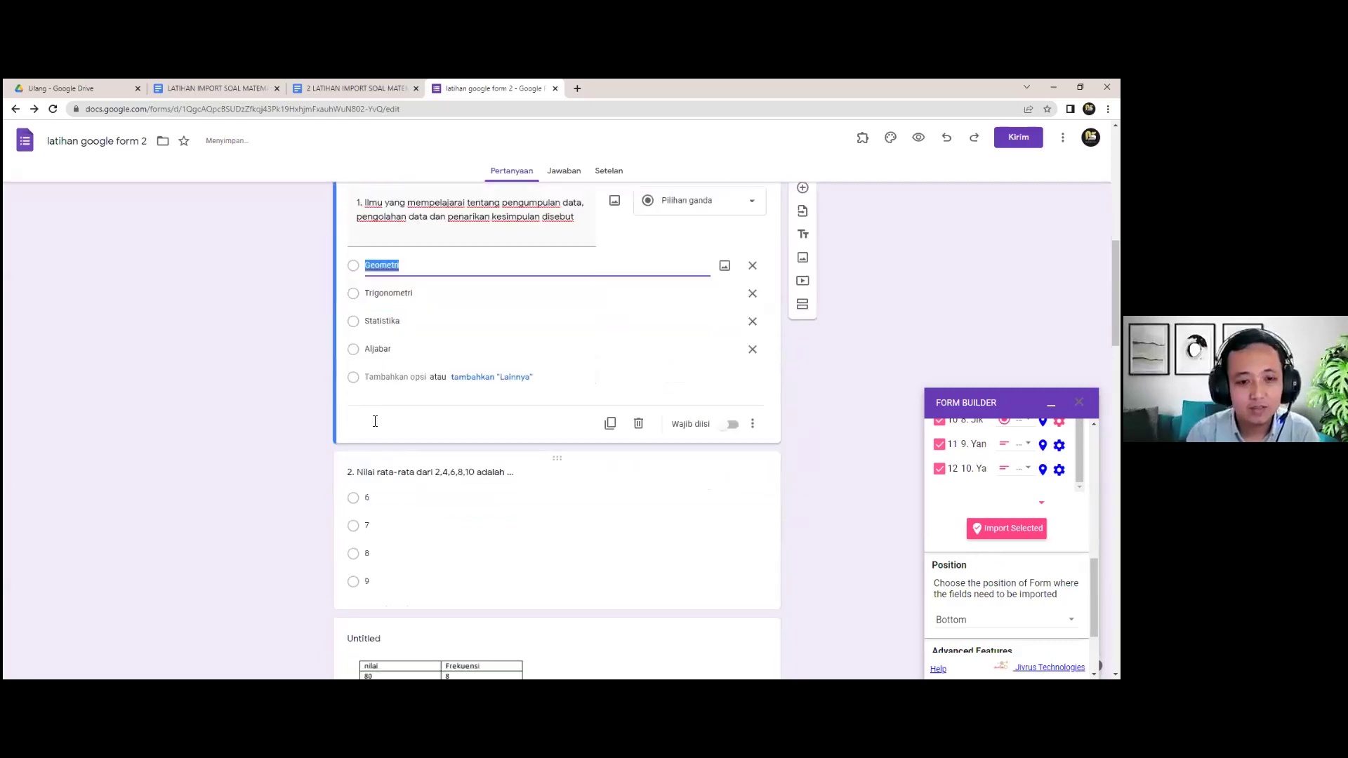
scroll(375, 421, down, 2)
click(356, 370)
scroll(393, 421, down, 3)
click(403, 464)
scroll(403, 466, down, 6)
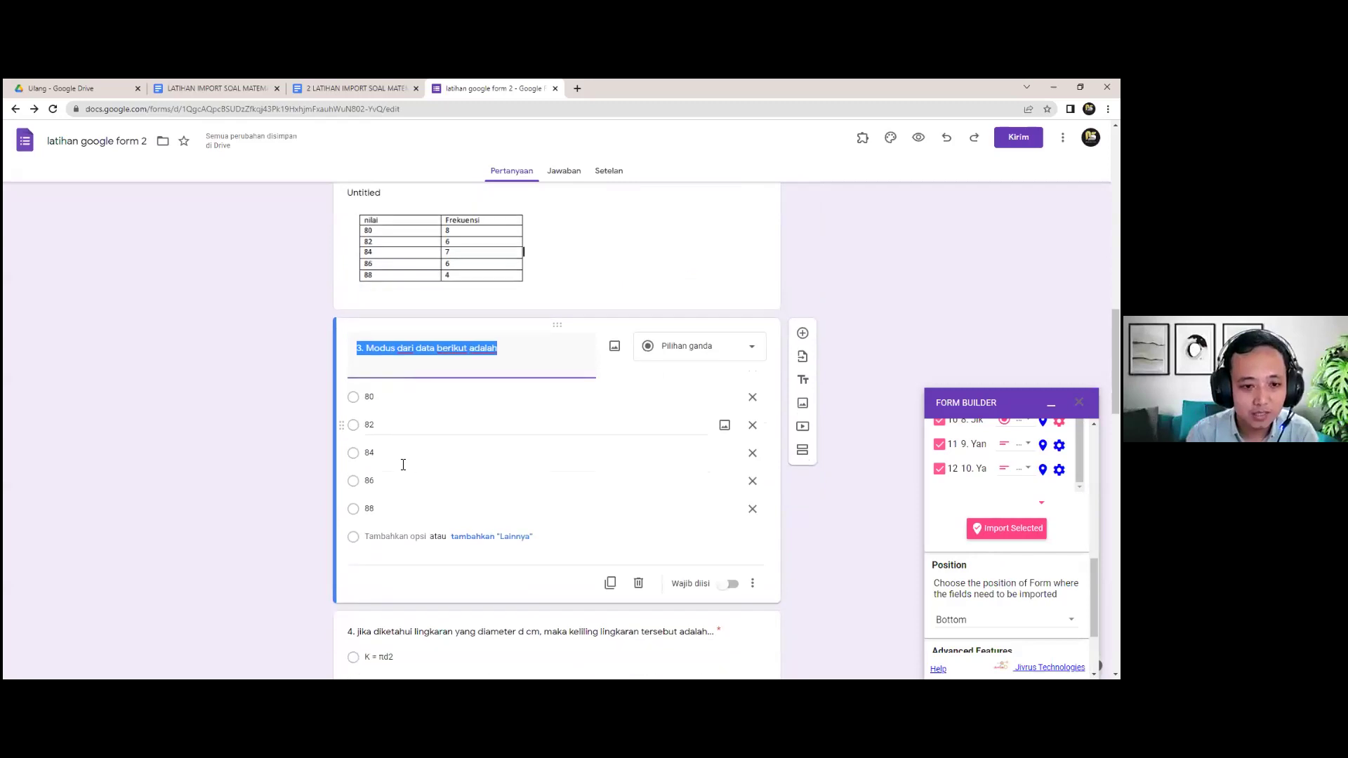
scroll(402, 468, down, 3)
click(403, 475)
scroll(403, 475, down, 6)
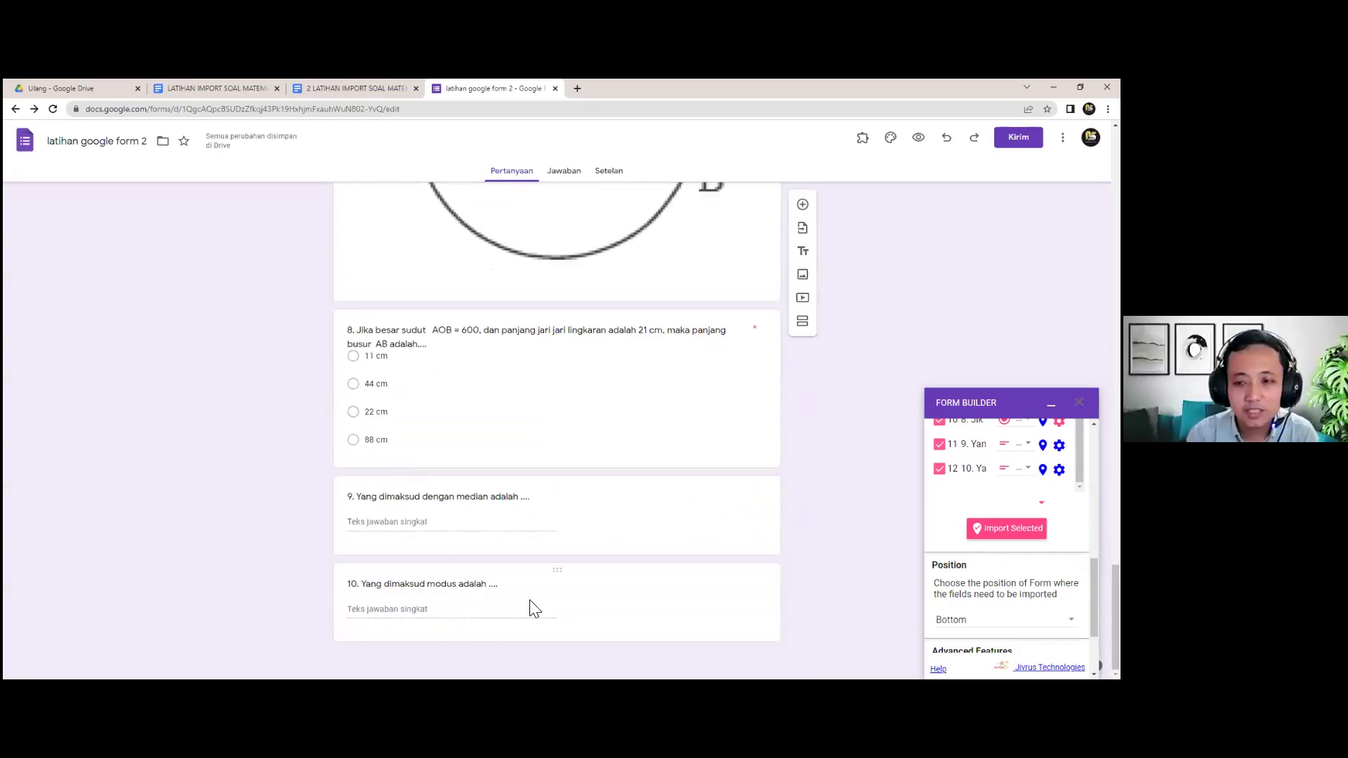
scroll(533, 605, up, 6)
scroll(533, 608, up, 15)
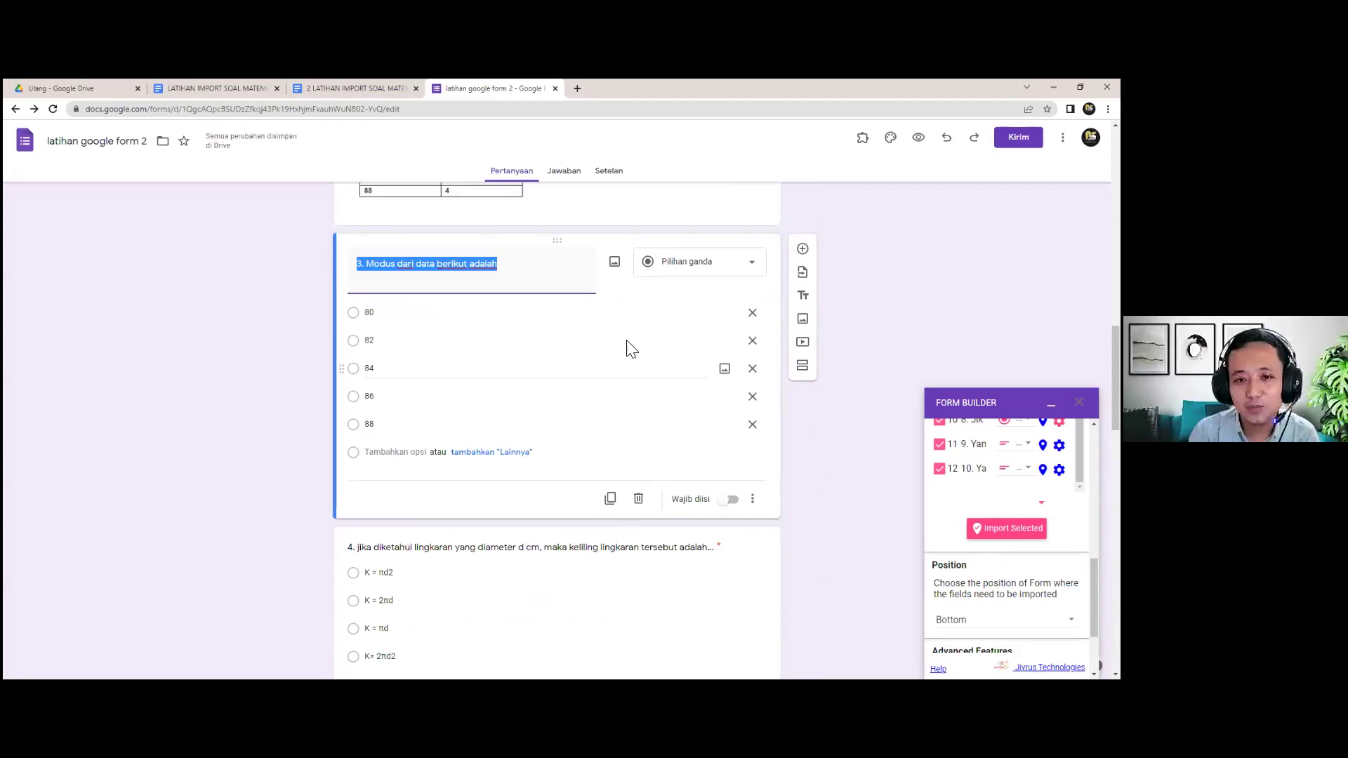
Turn on 'Jadikan ini sebagai kuis' in Setelan, then close the form.
click(607, 179)
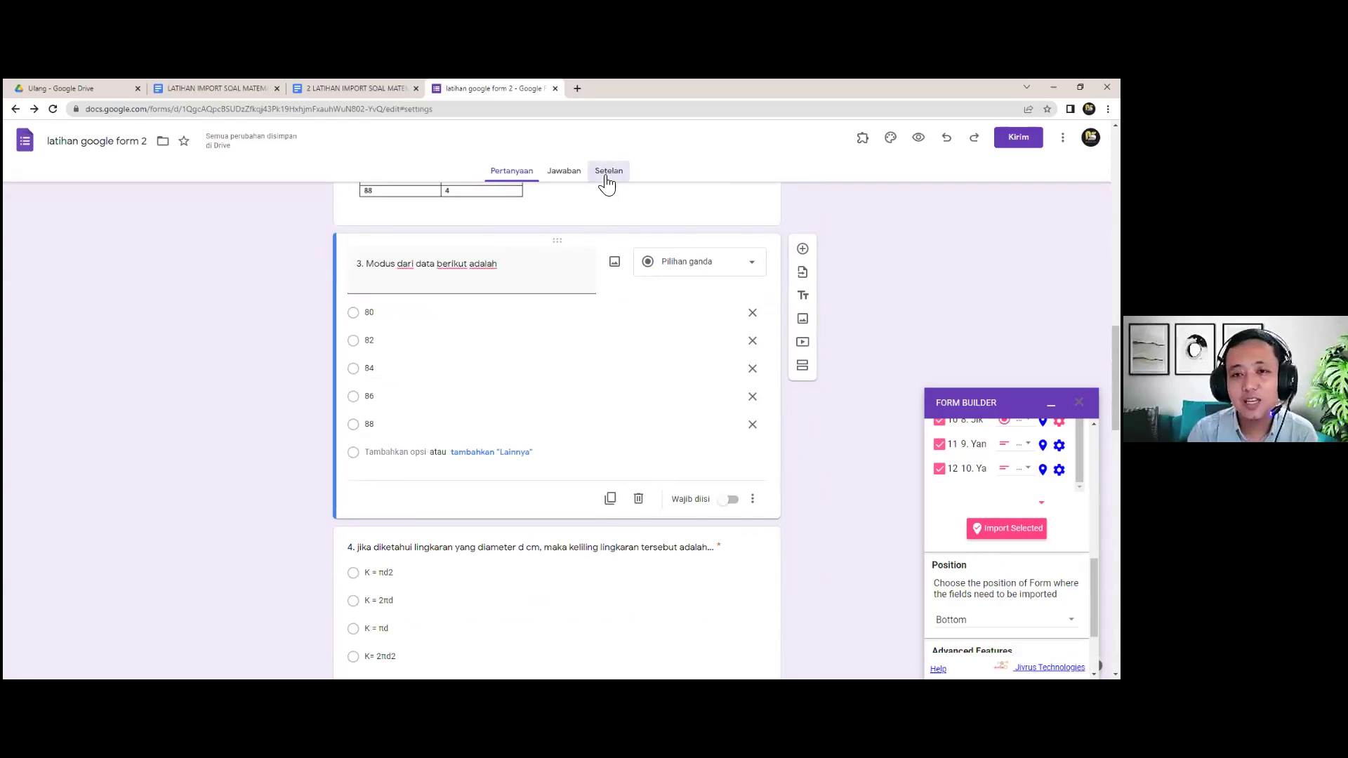
click(744, 265)
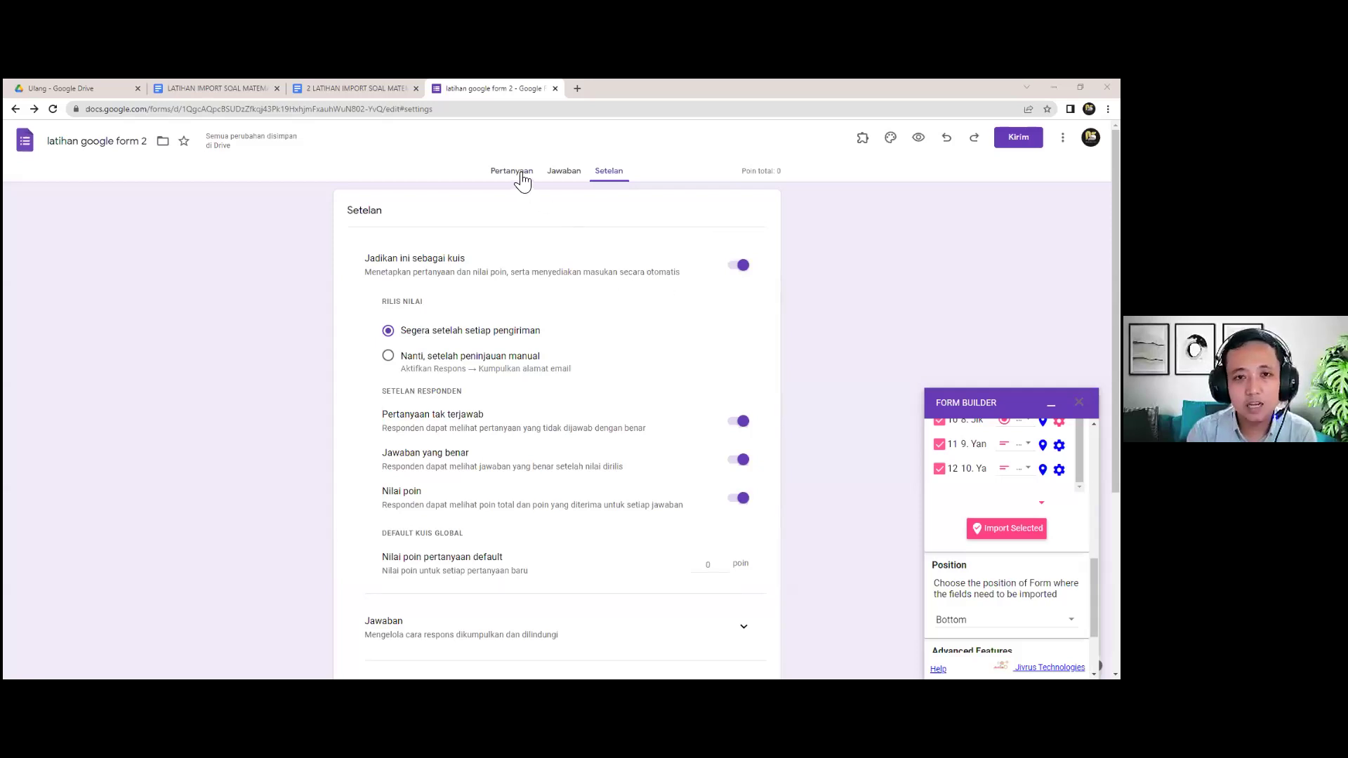
click(551, 181)
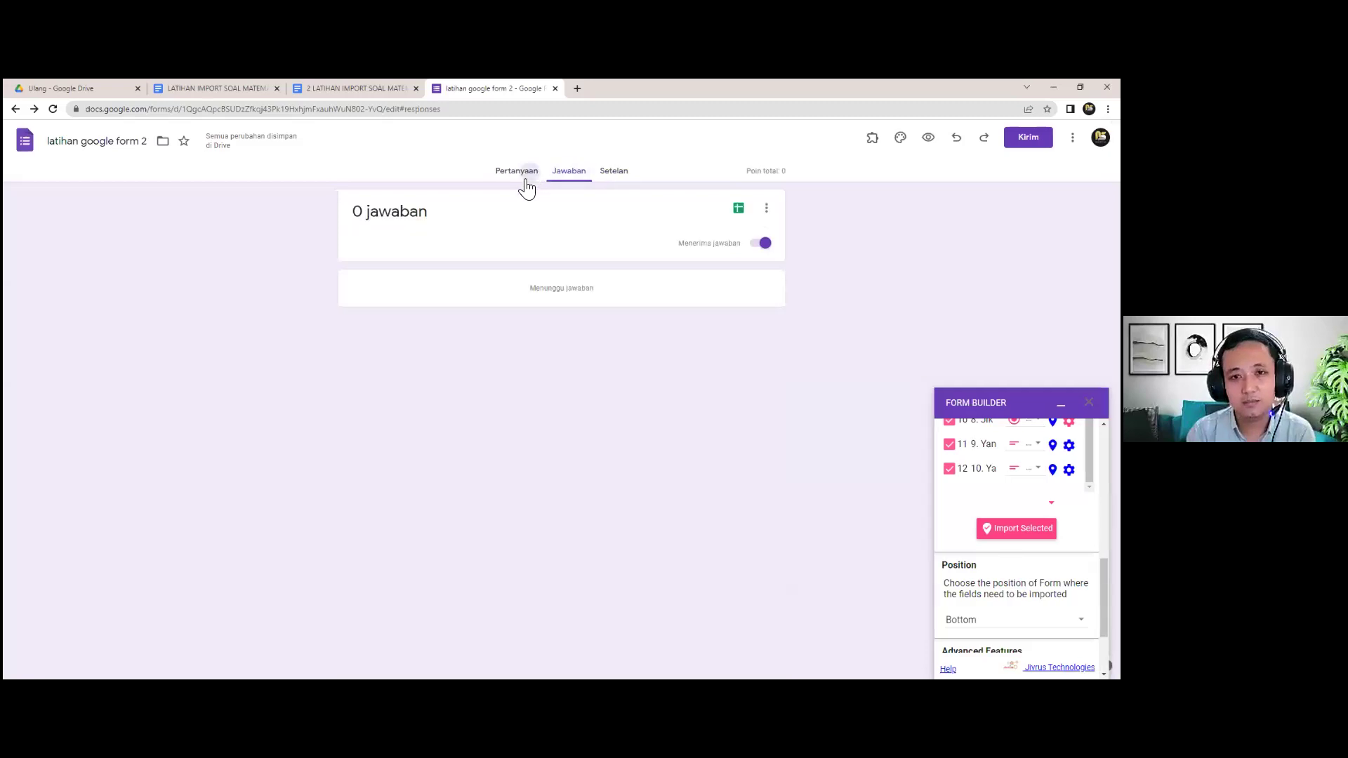
click(522, 176)
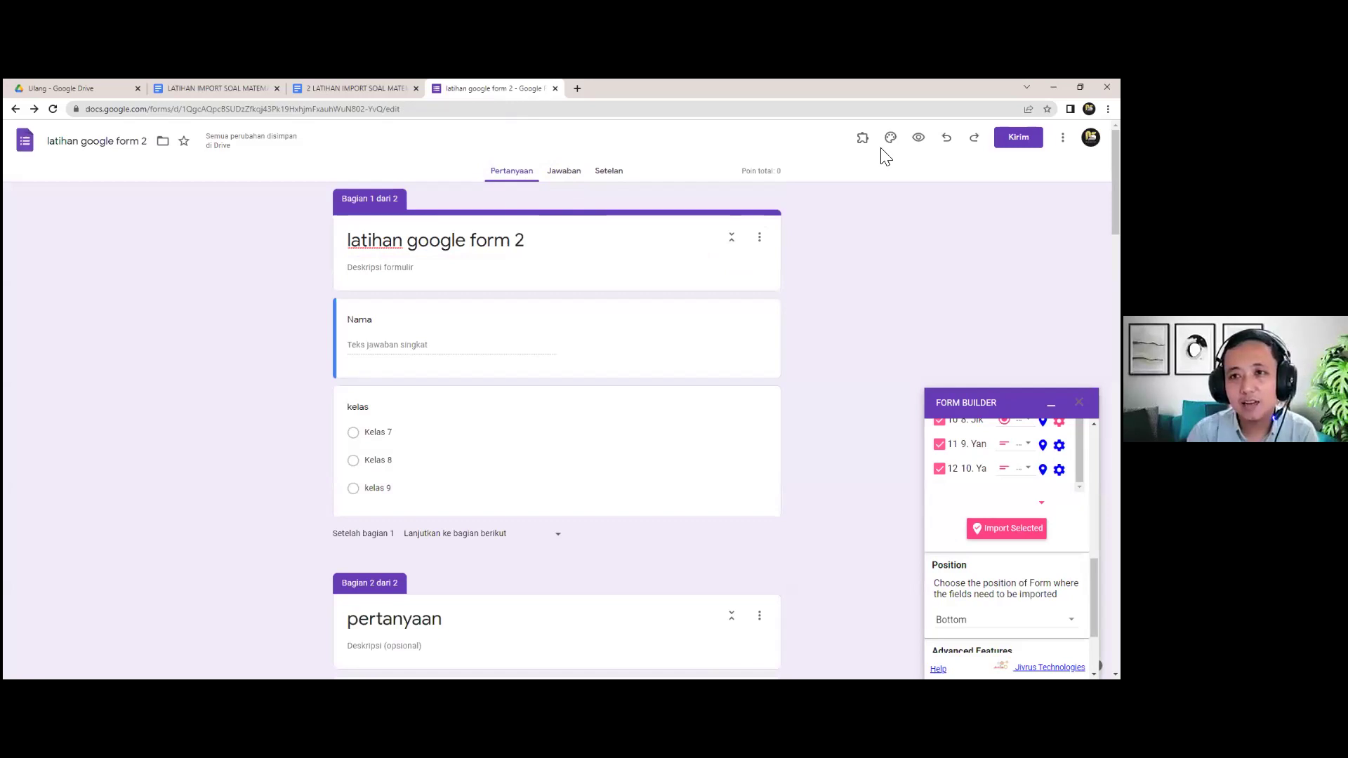
click(555, 88)
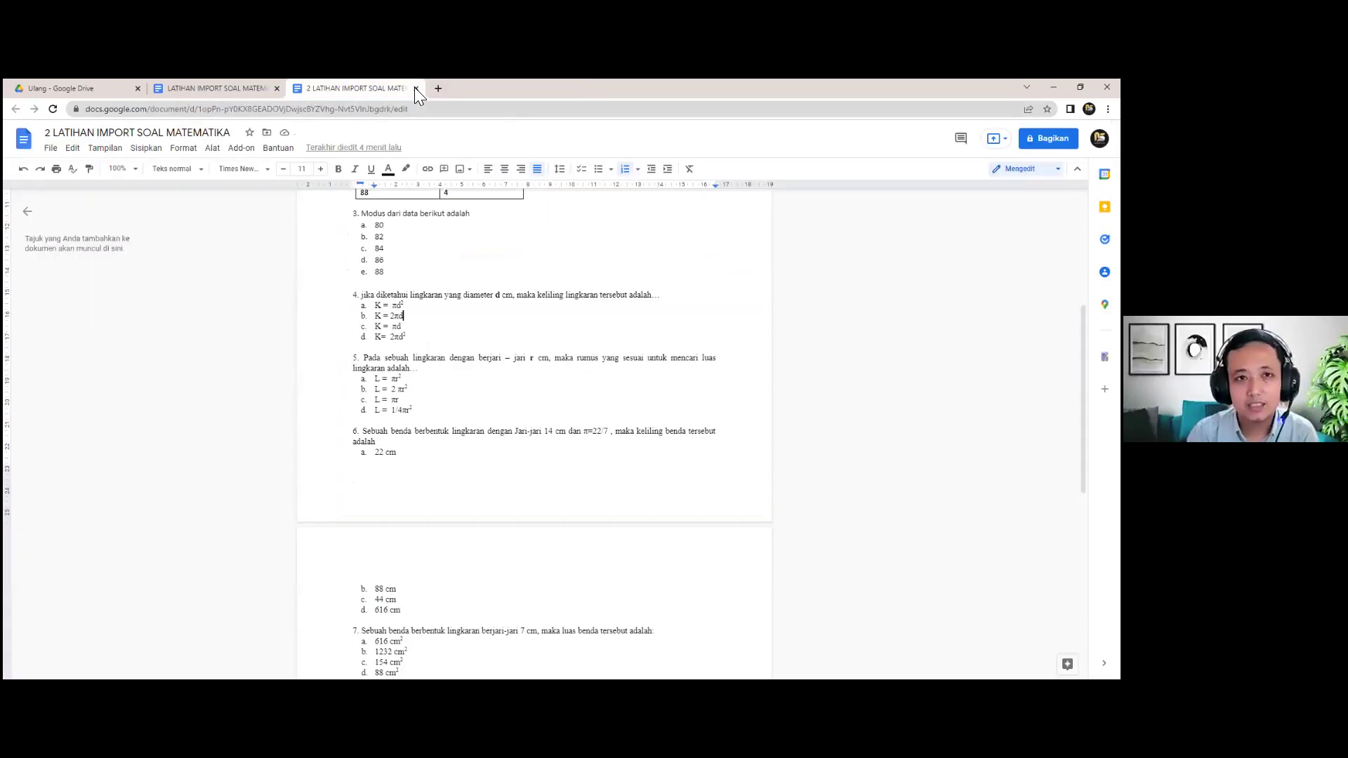
Close both Docs, go up to the Latihan Import Soal folder, and open LATIHAN IMPORT SOAL.xlsx.
click(415, 89)
click(277, 89)
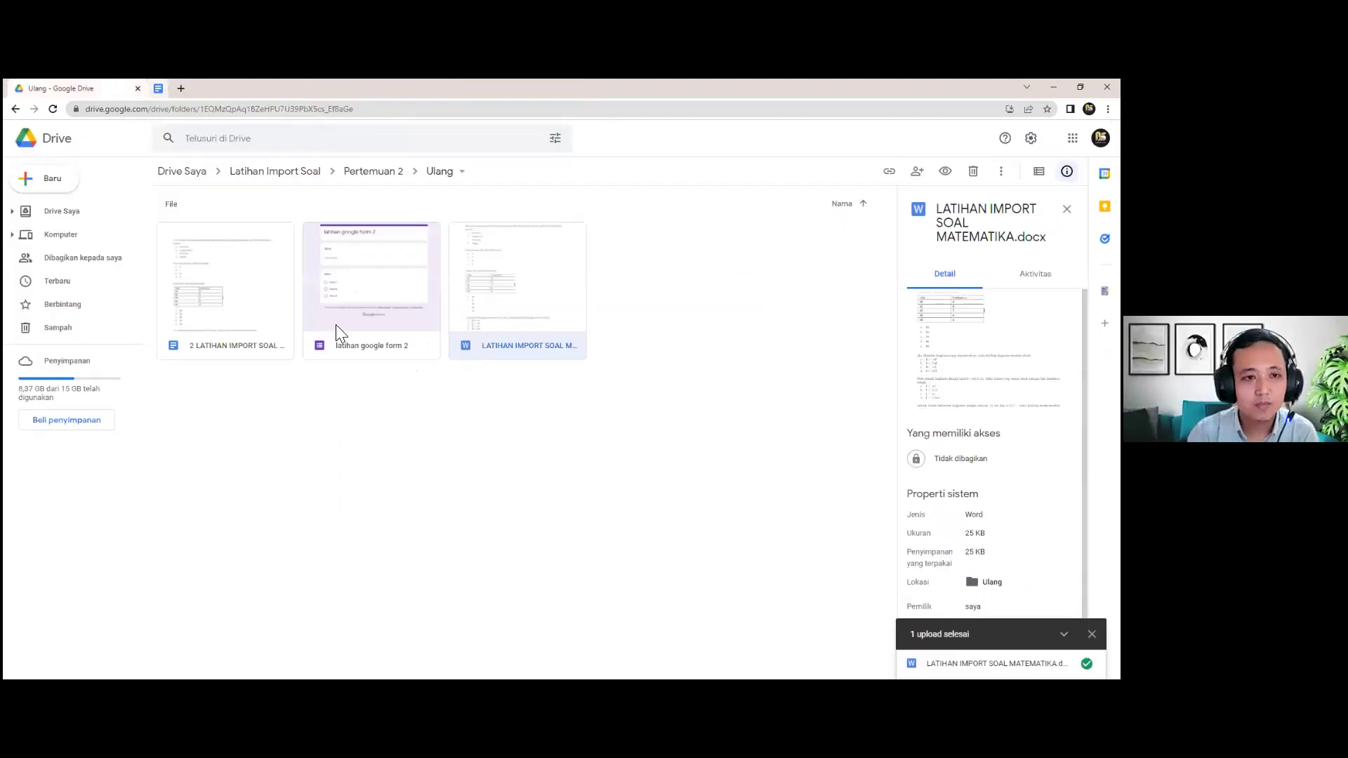
click(252, 175)
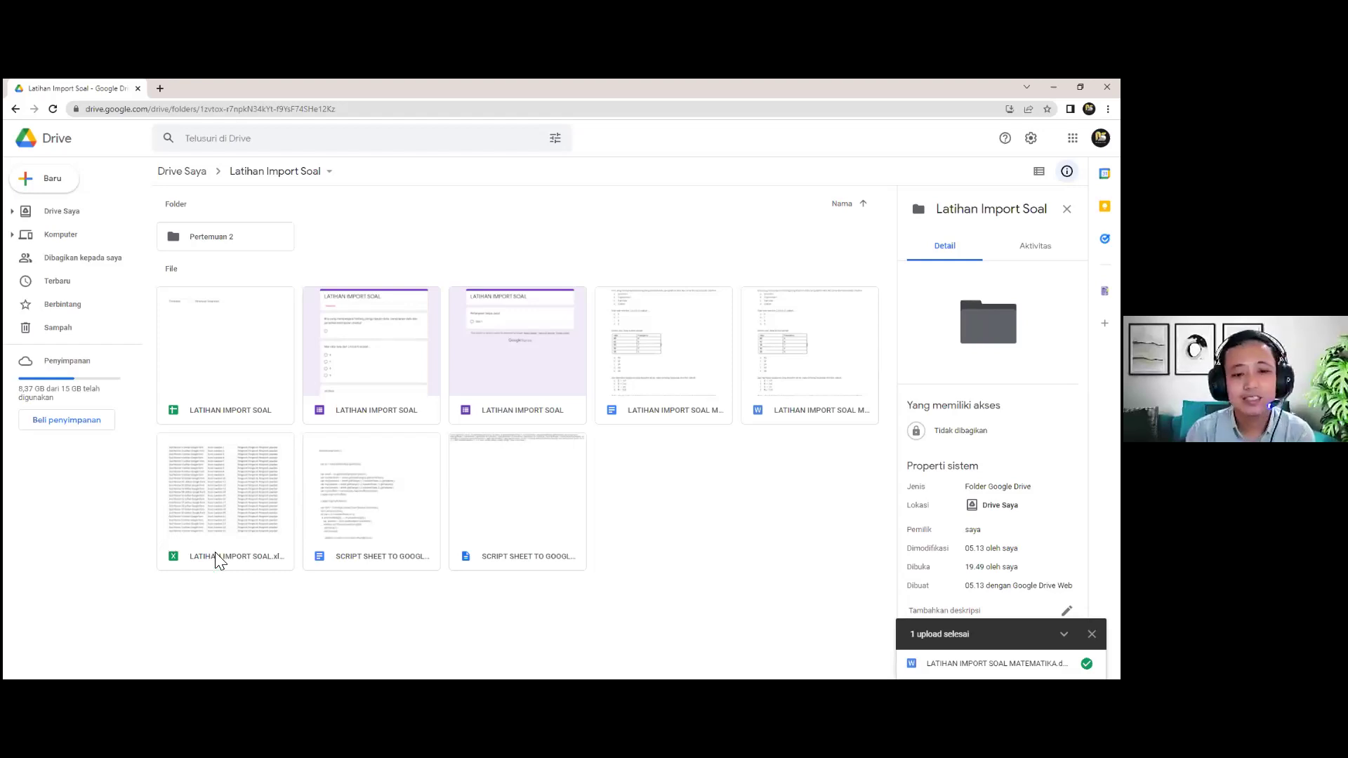
double_click(231, 504)
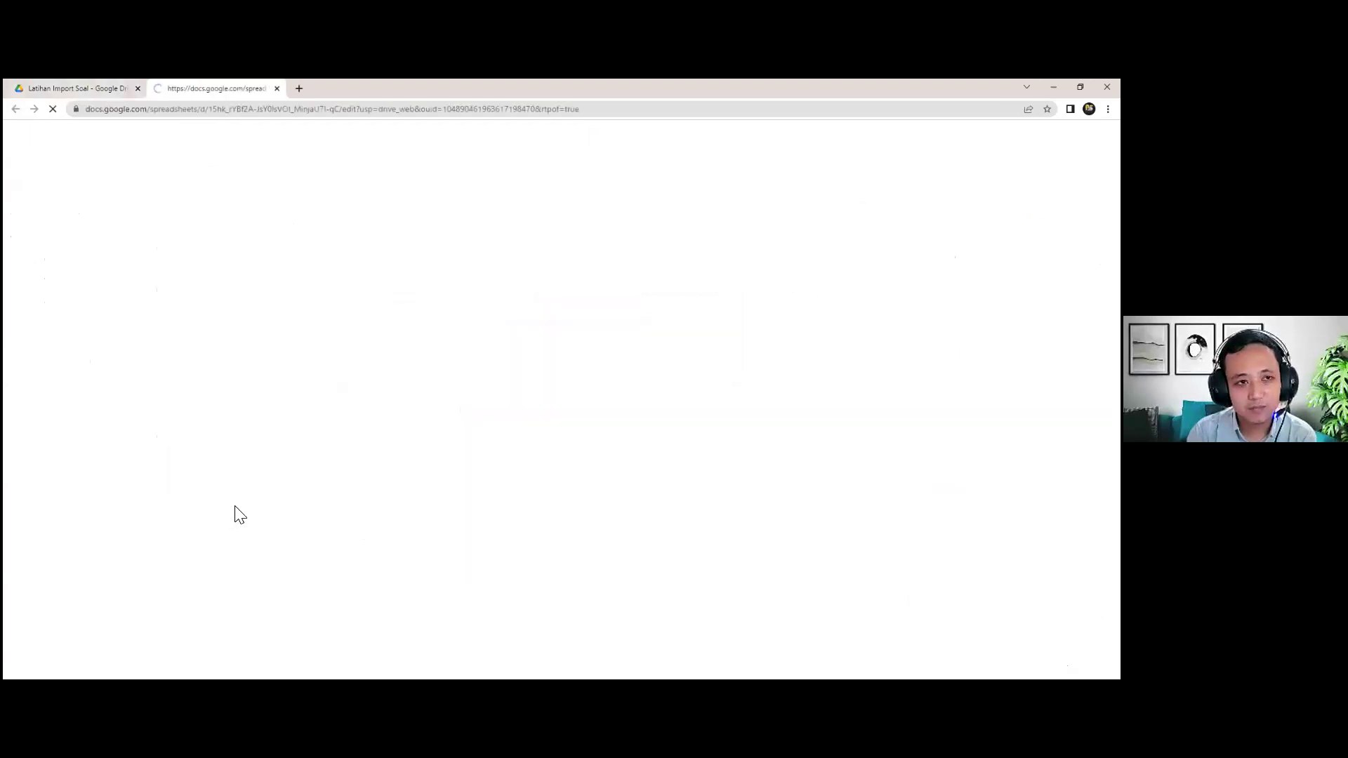
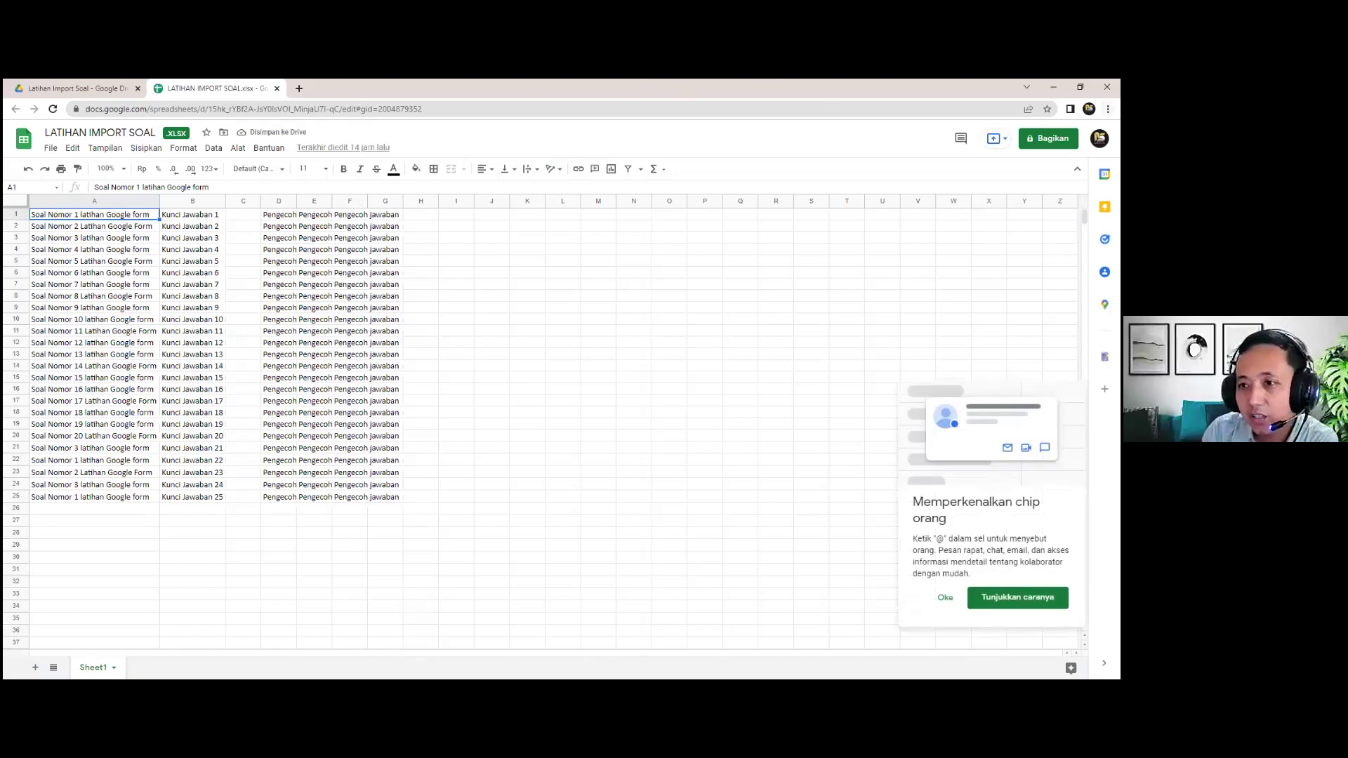
Zoom the browser to 125% and move to the question in row 21.
key(alt+f)
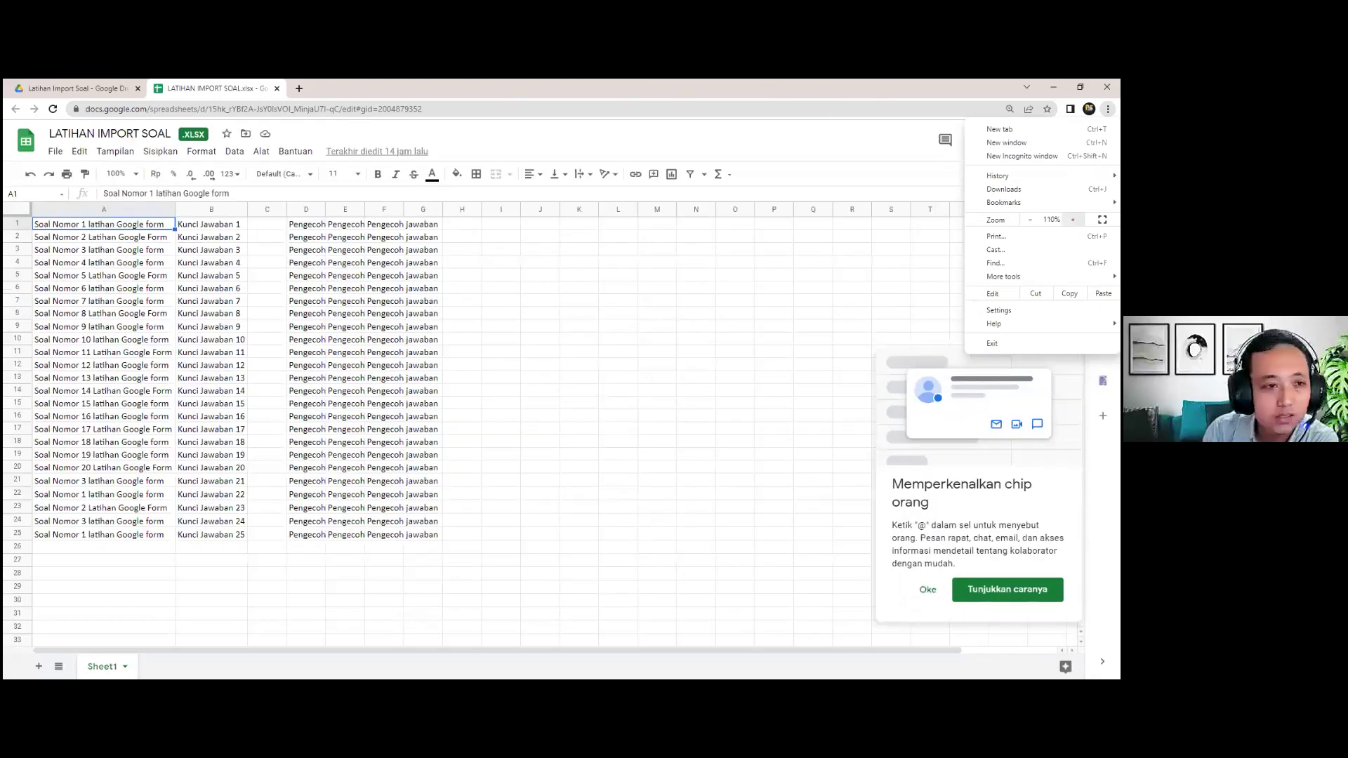
key(ctrl+plus)
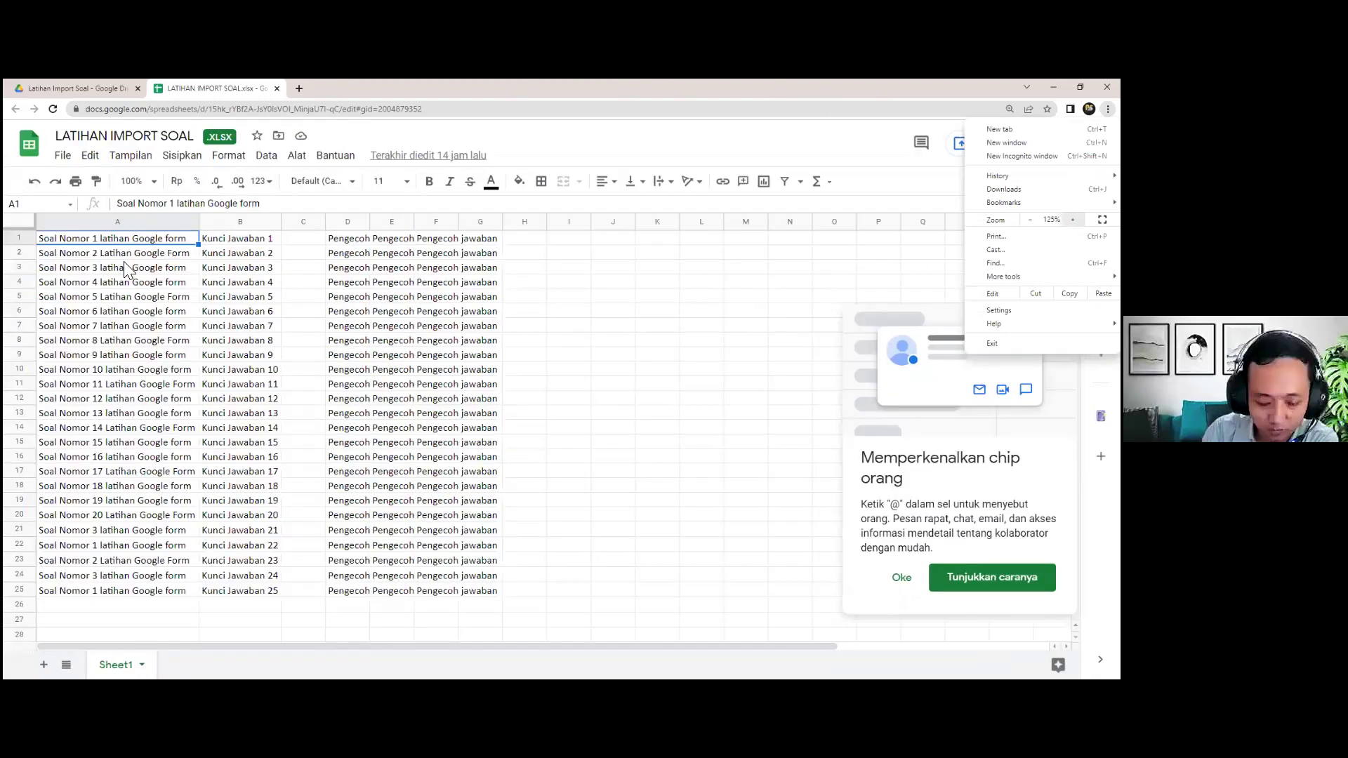
key(Escape)
key(Down)
key(Down)
key(Down)
key(Down)
key(Down)
key(Down)
key(Down)
key(Down)
key(Down)
key(Down)
key(Down)
key(Down)
key(Down)
key(Down)
key(Down)
key(Down)
key(Down)
key(Down)
key(Down)
key(Down)
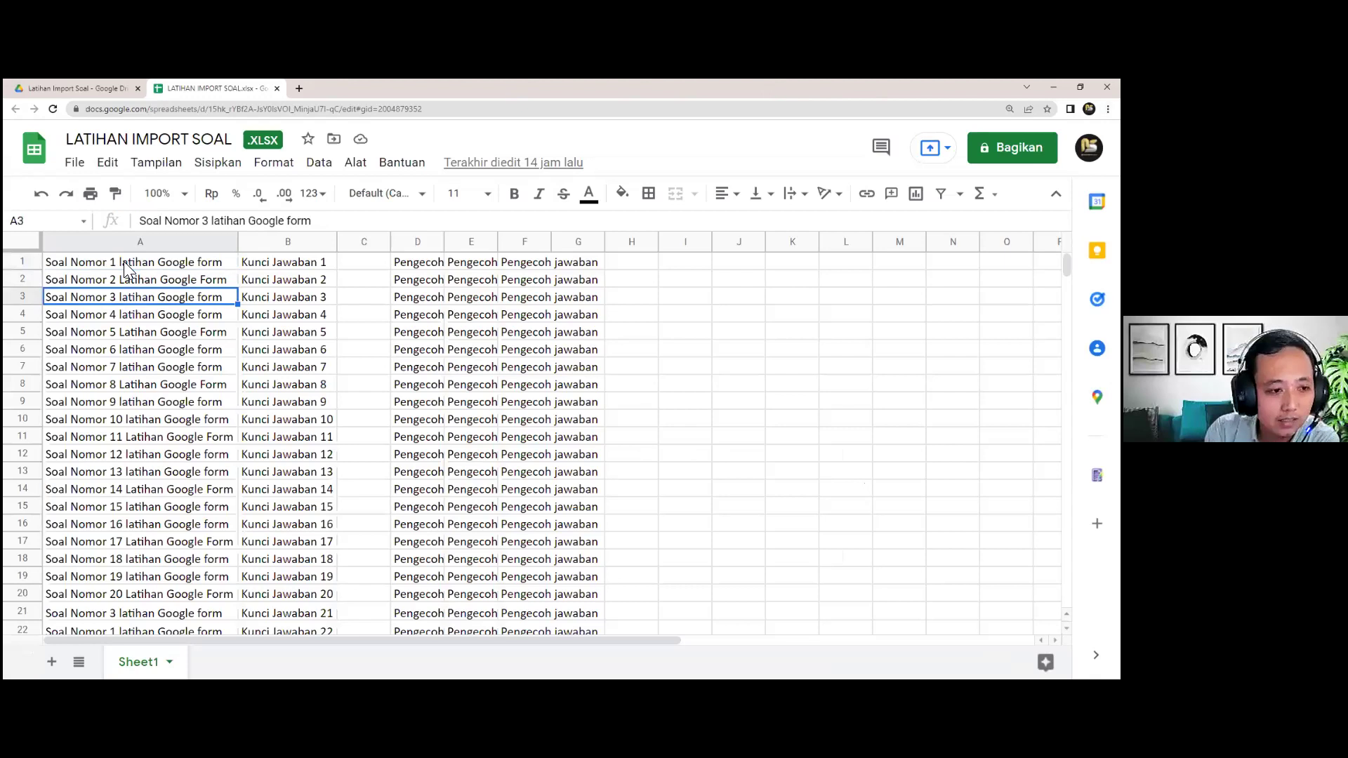
scroll(123, 262, down, 1)
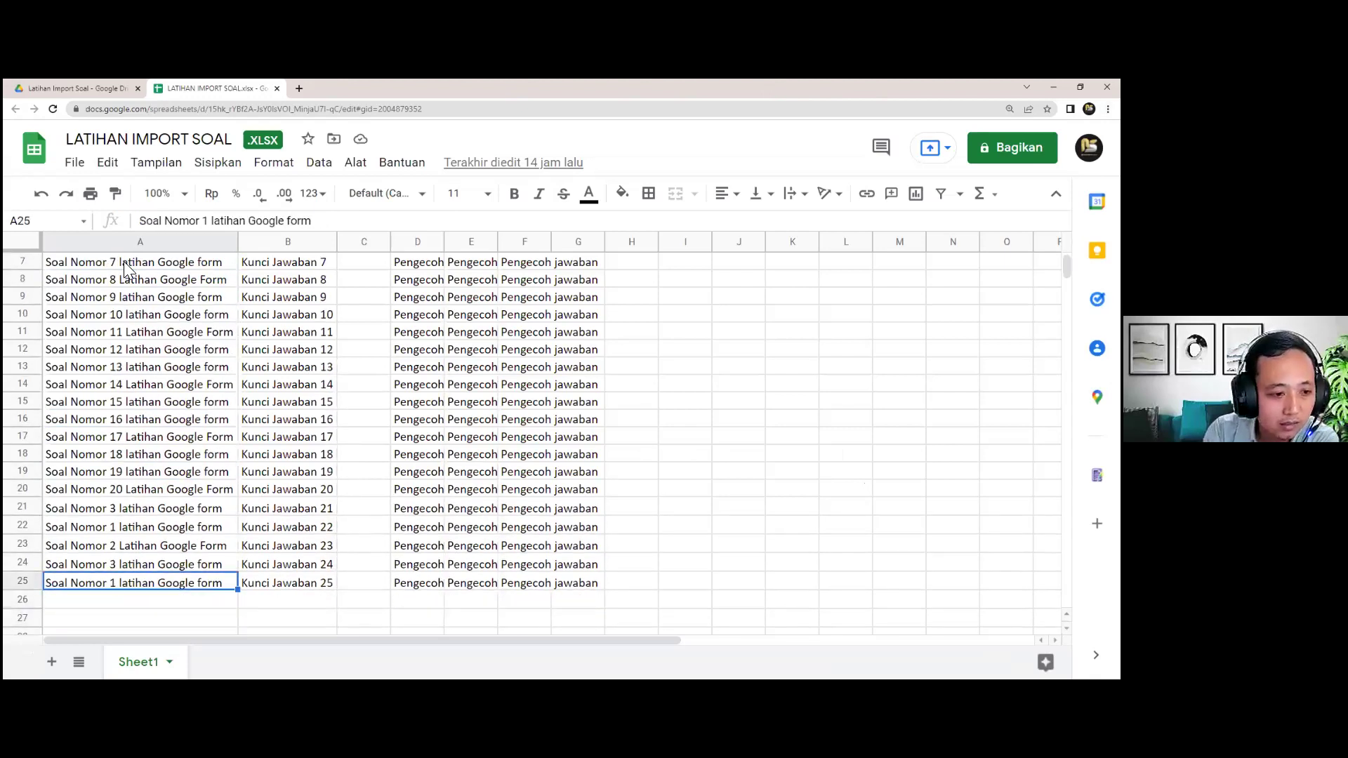
key(Up)
key(Up)
key(Up)
key(Up)
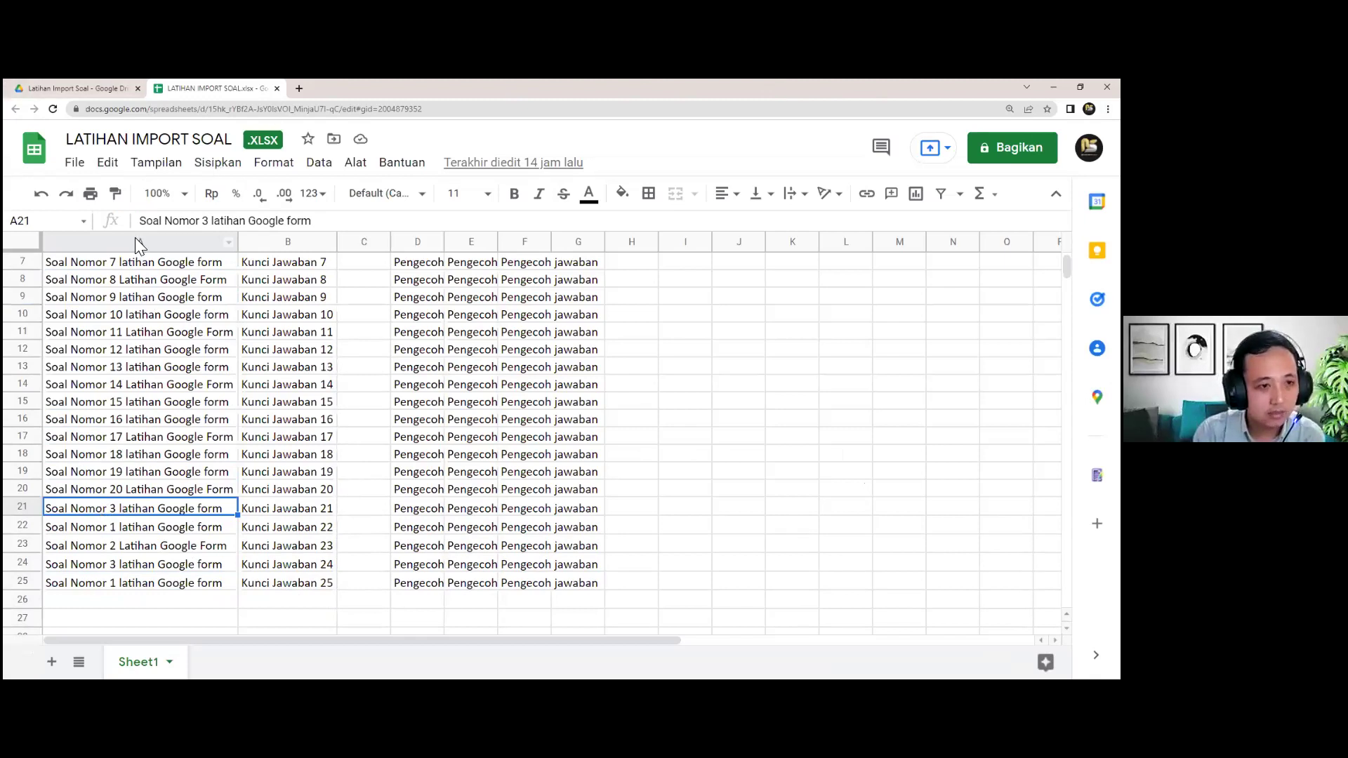
Renumber cells A21 through A25 as questions 21, 22, 23, 24 and 25.
double_click(205, 231)
text(21)
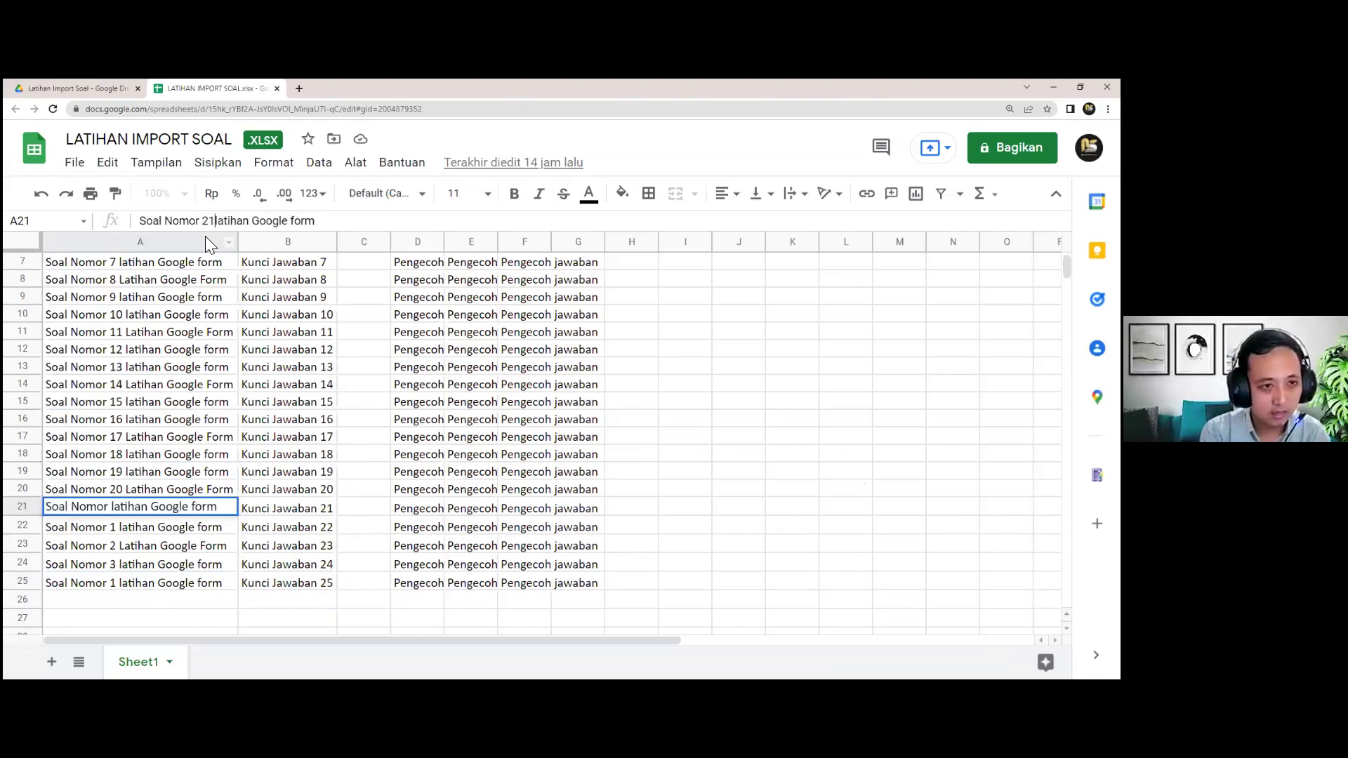
key(Return)
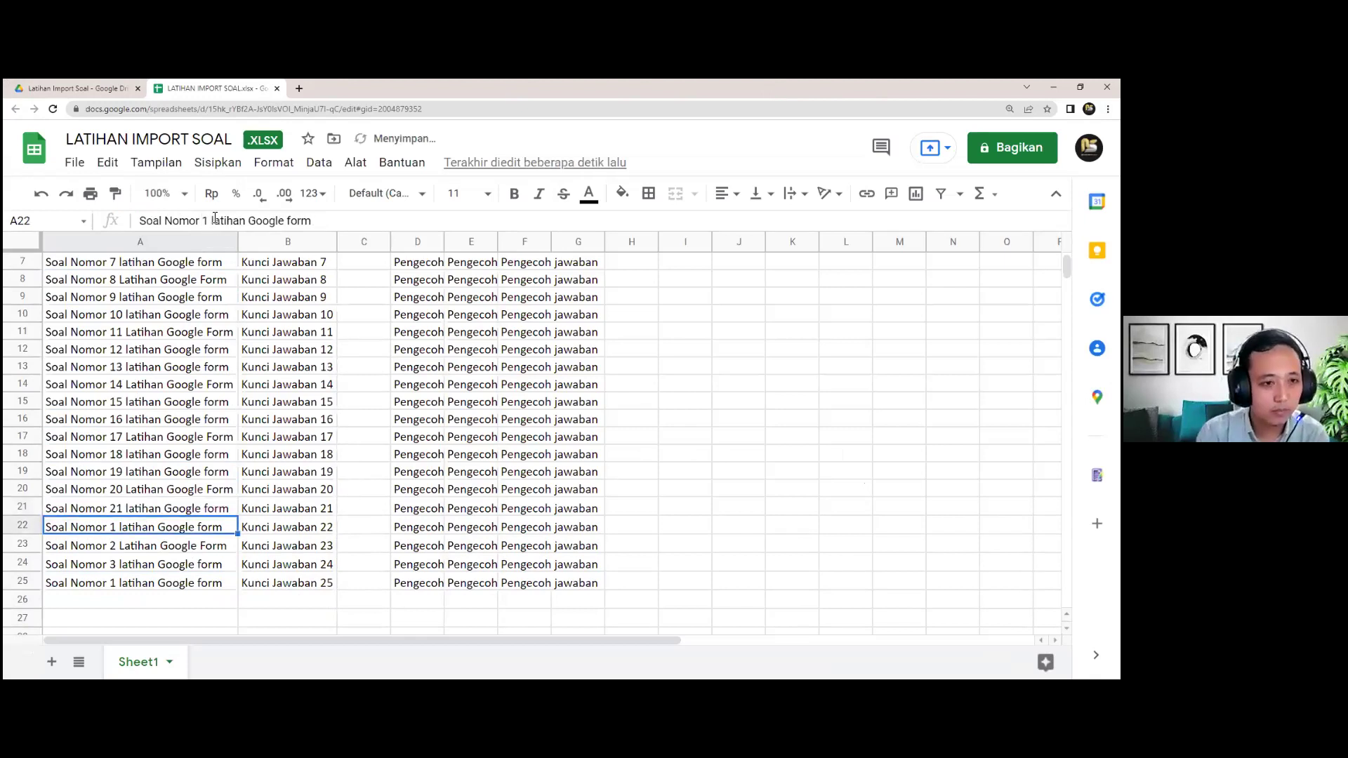
double_click(209, 223)
text(22)
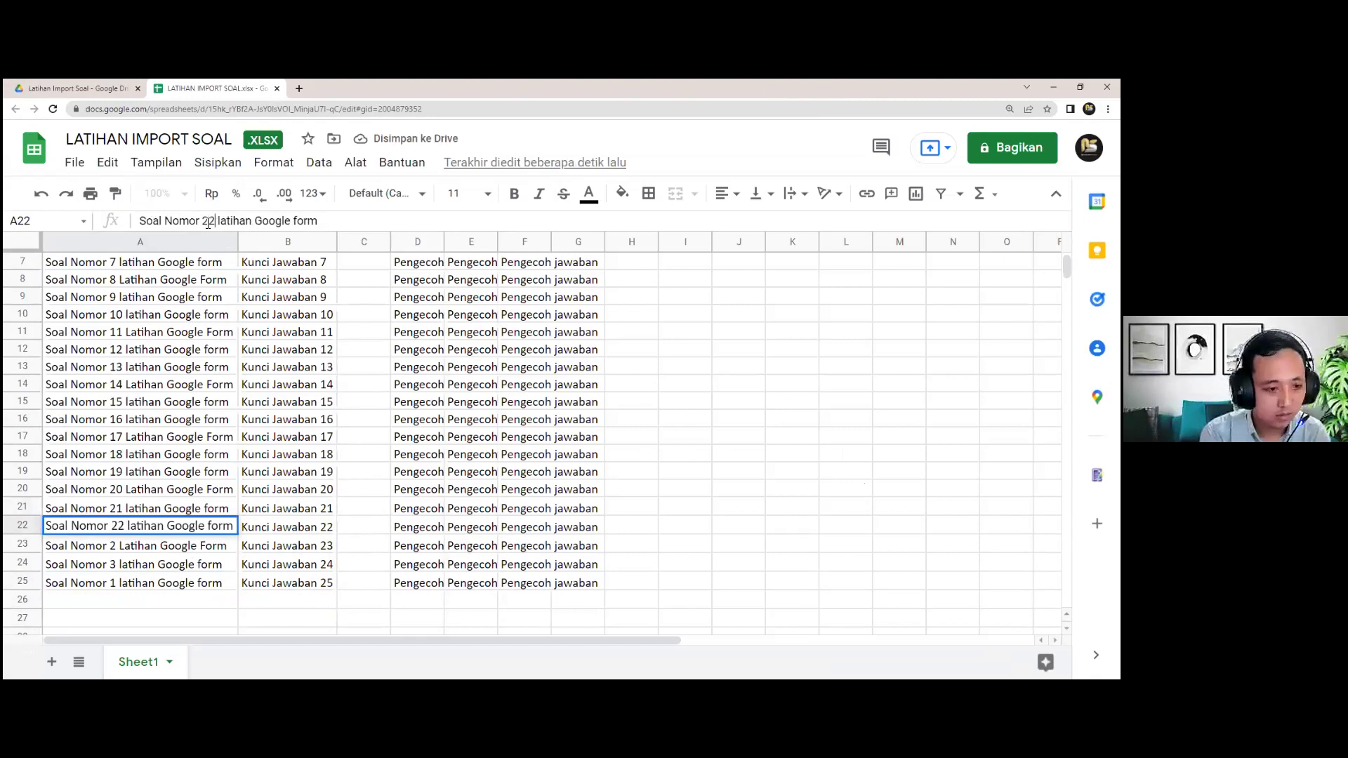
key(Return)
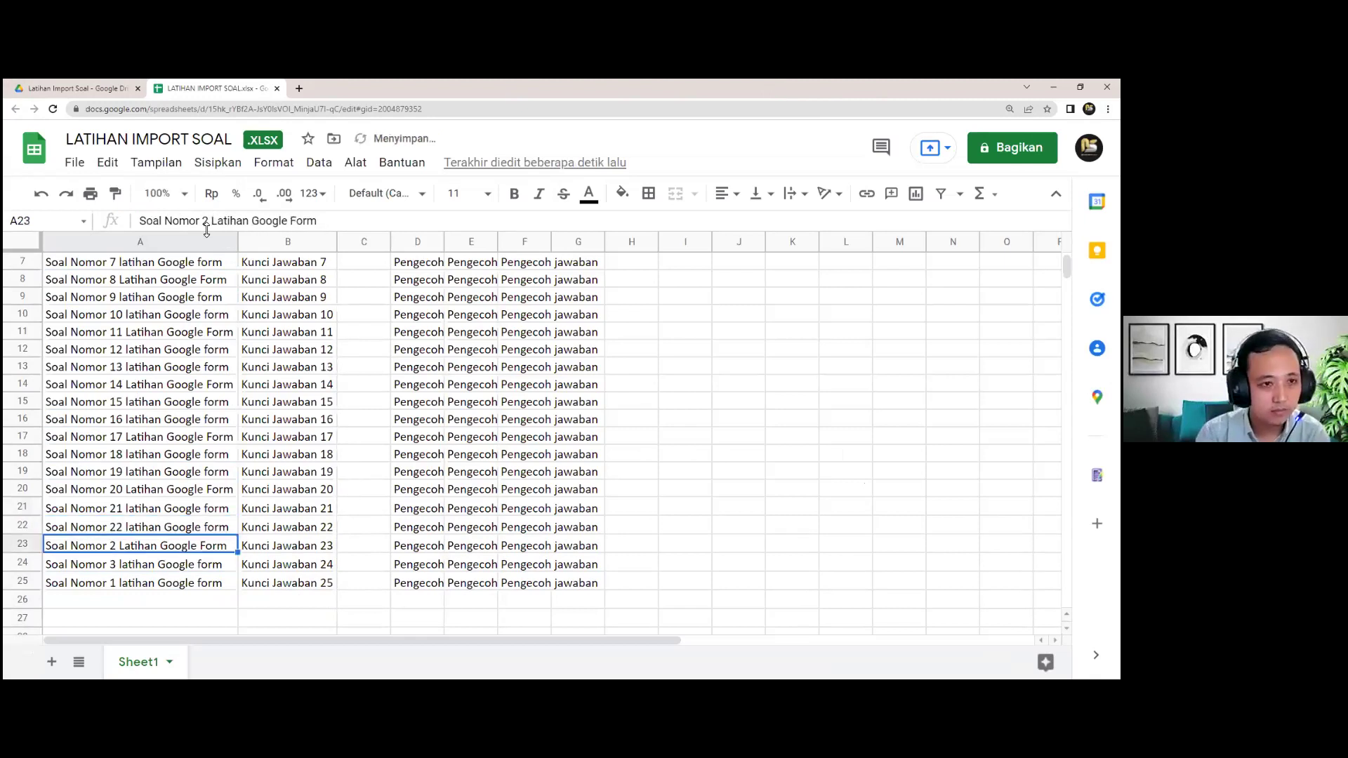
double_click(203, 224)
text(23)
key(Return)
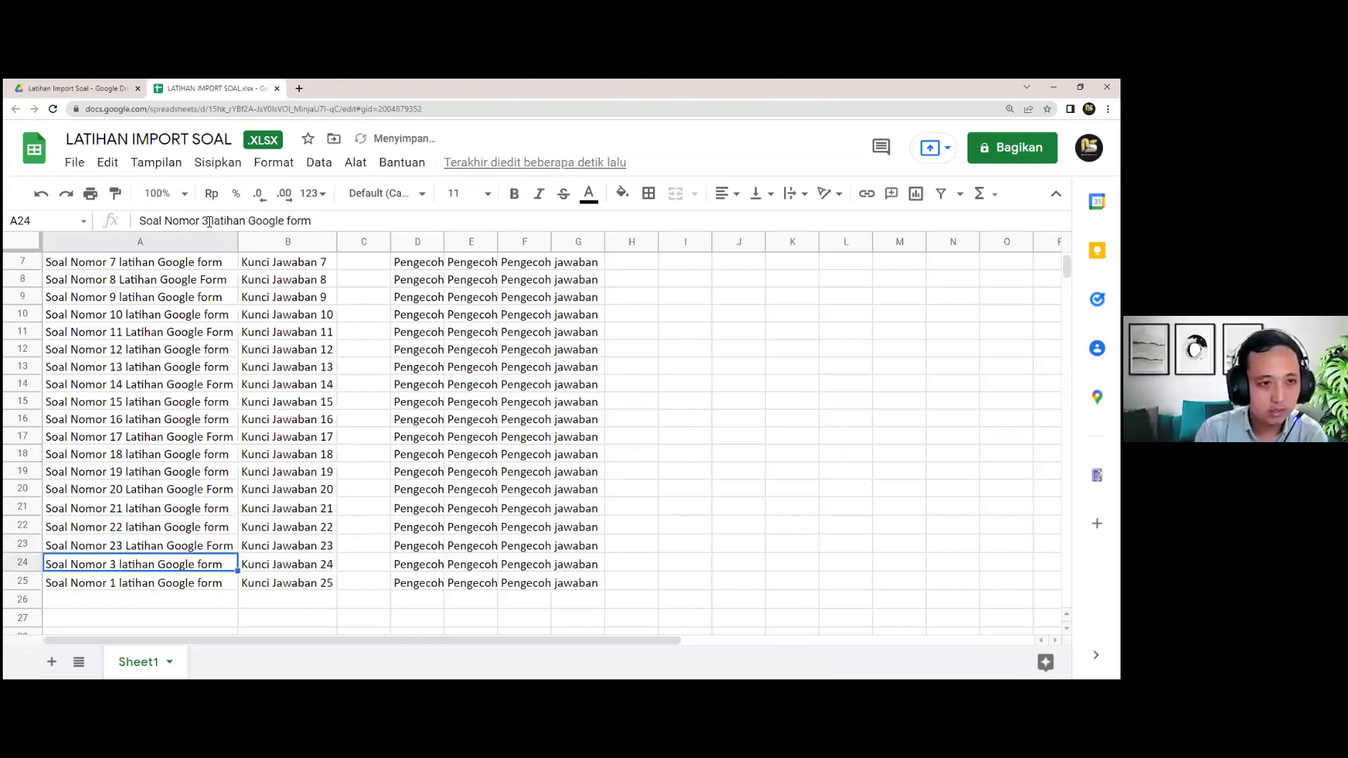
click(208, 223)
text(24)
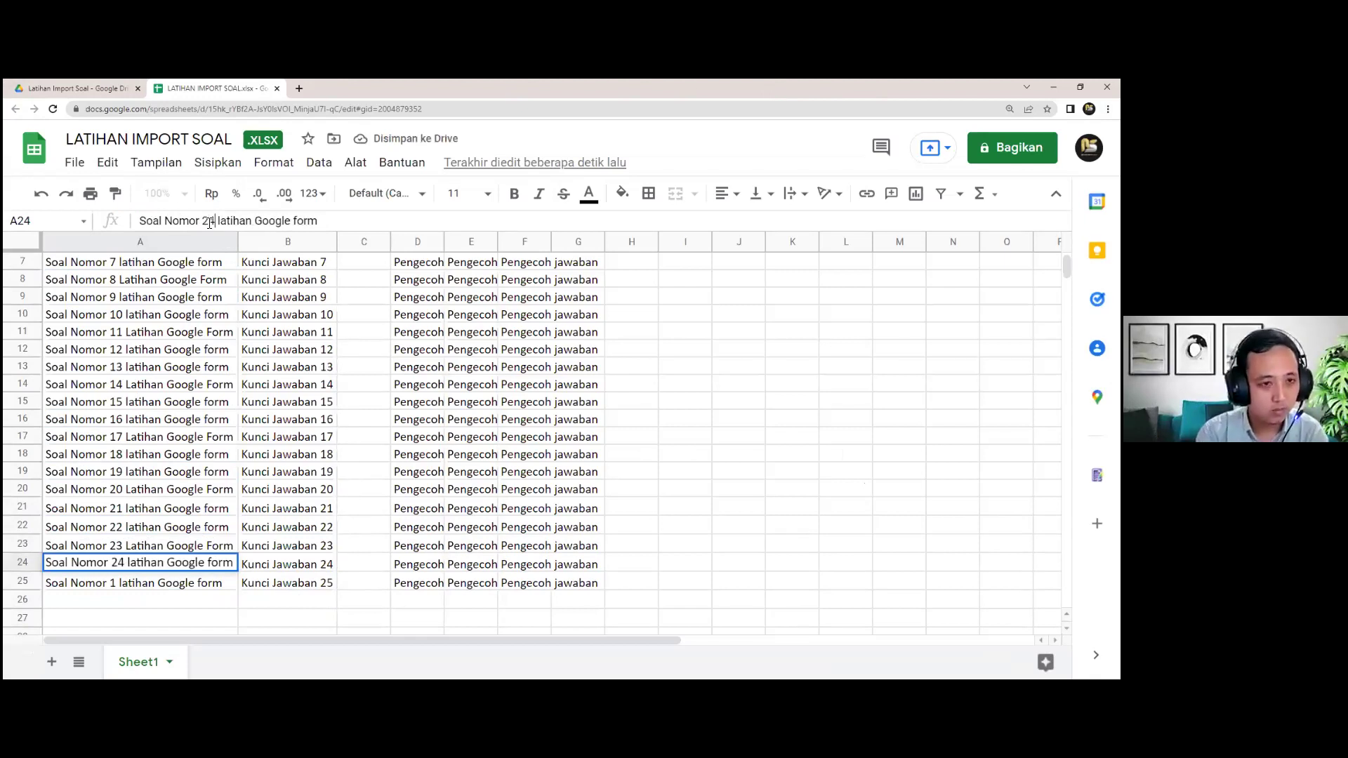
key(Return)
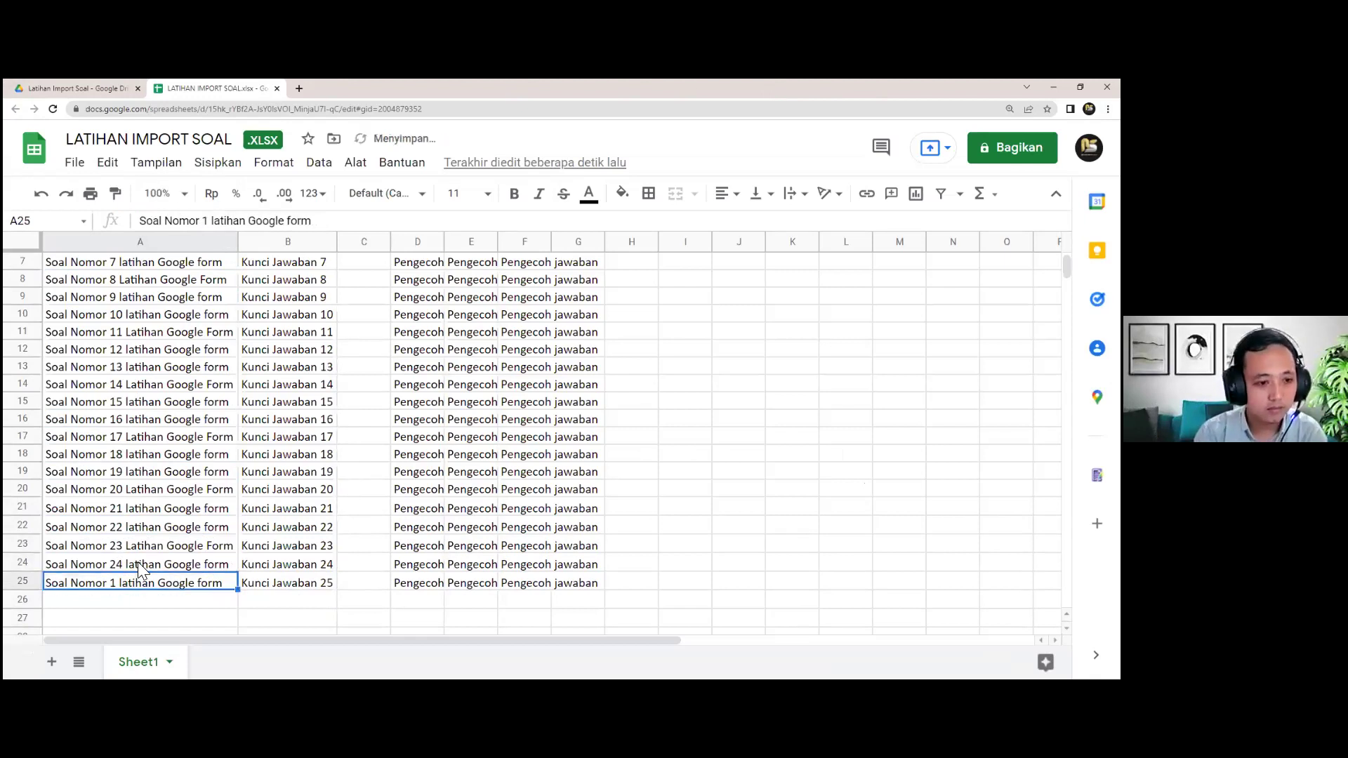
click(208, 222)
text(5)
click(308, 567)
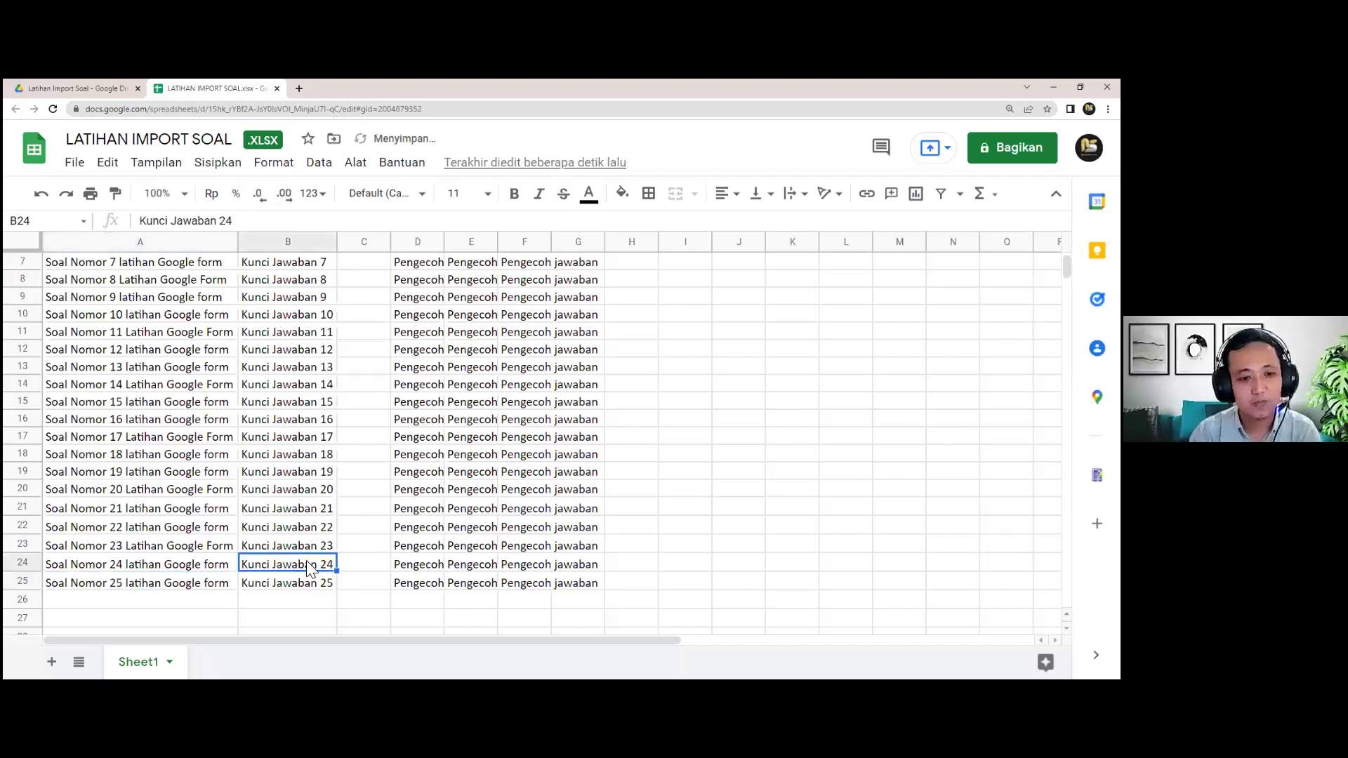
Check the answer keys in column B from B1 down to B25.
scroll(259, 284, up, 2)
click(285, 266)
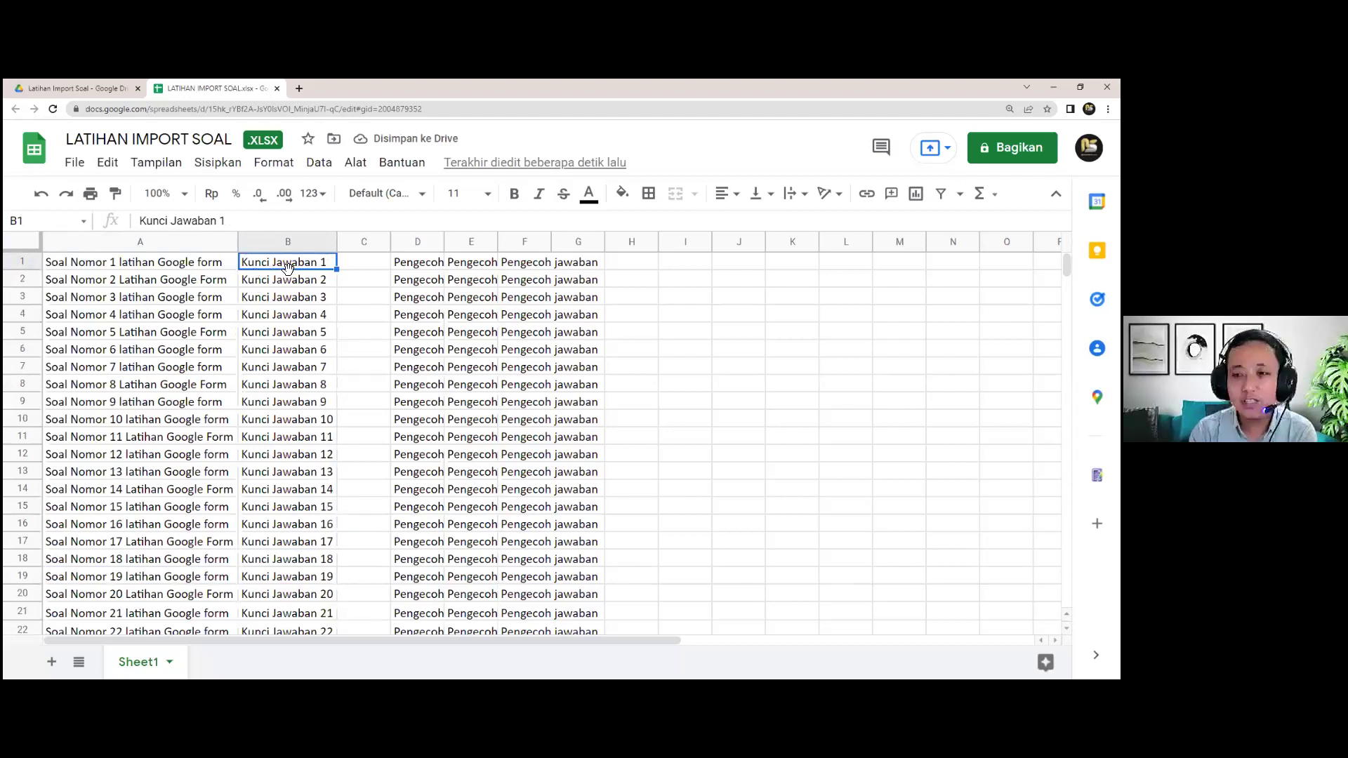
key(ctrl+Down)
key(Down)
key(Down)
key(Up)
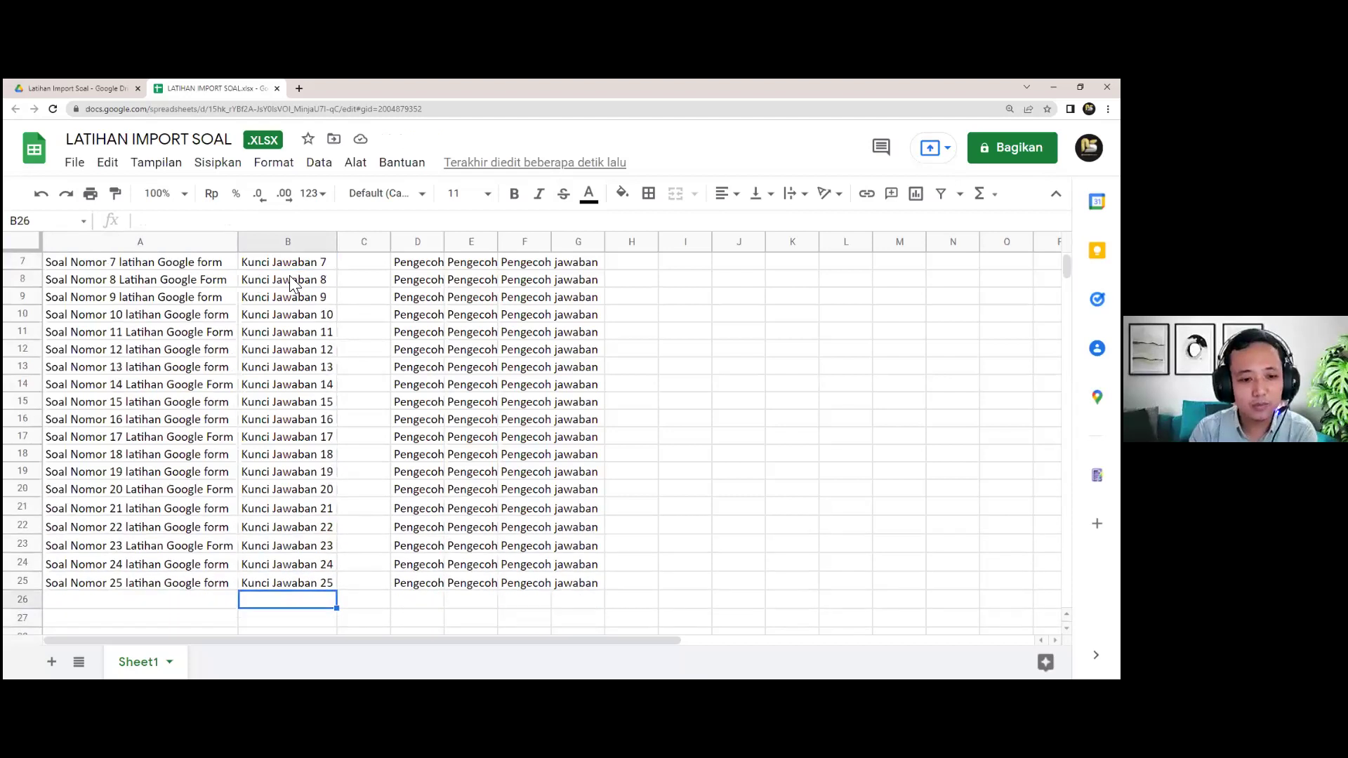
key(Up)
key(ctrl+Up)
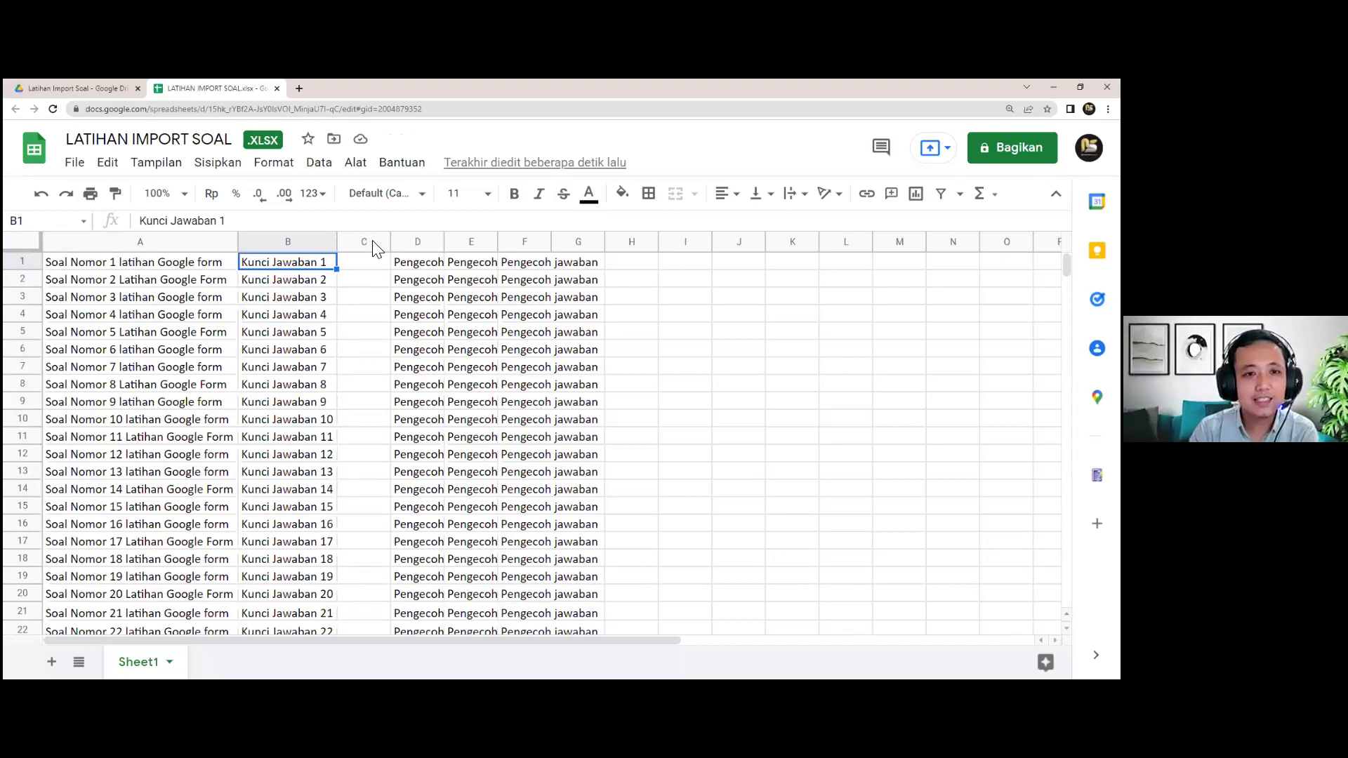
Delete the empty column C and autofit column E to its text.
right_click(379, 243)
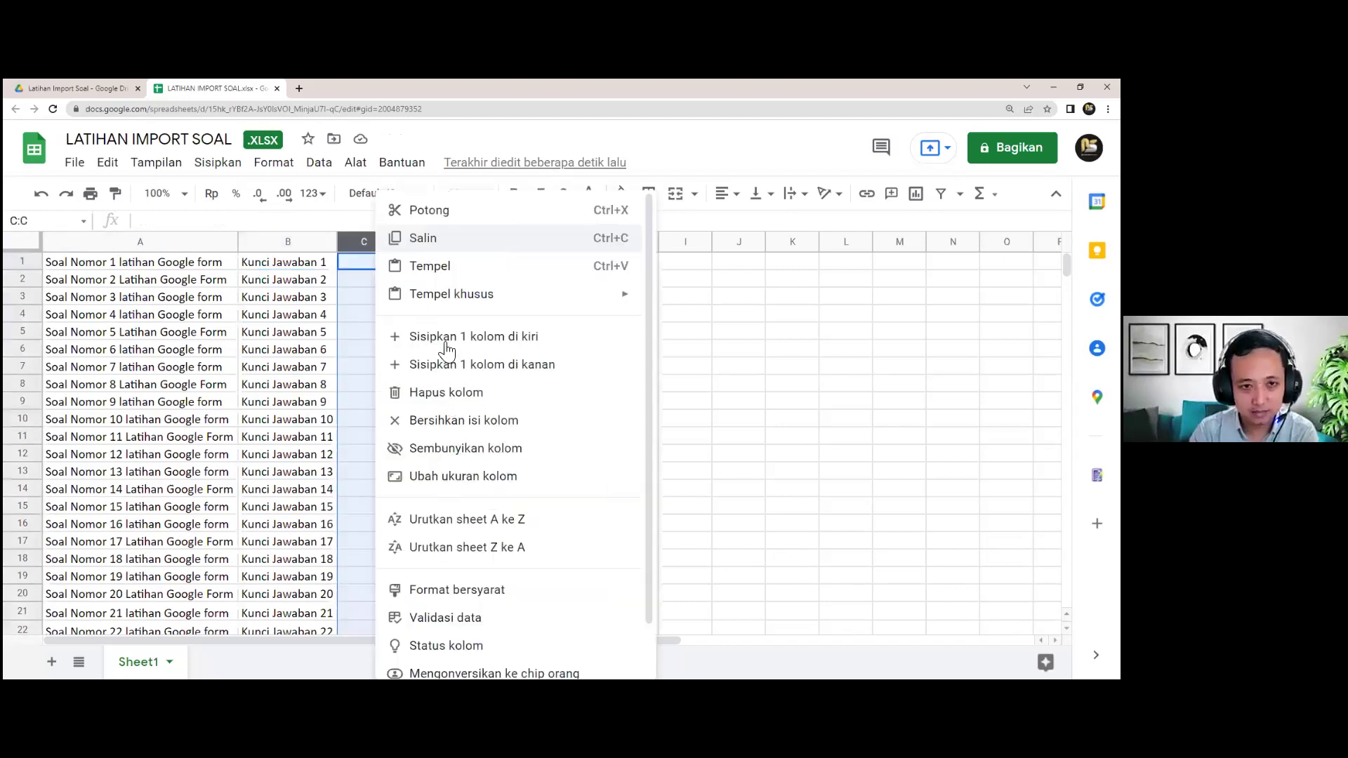
click(467, 392)
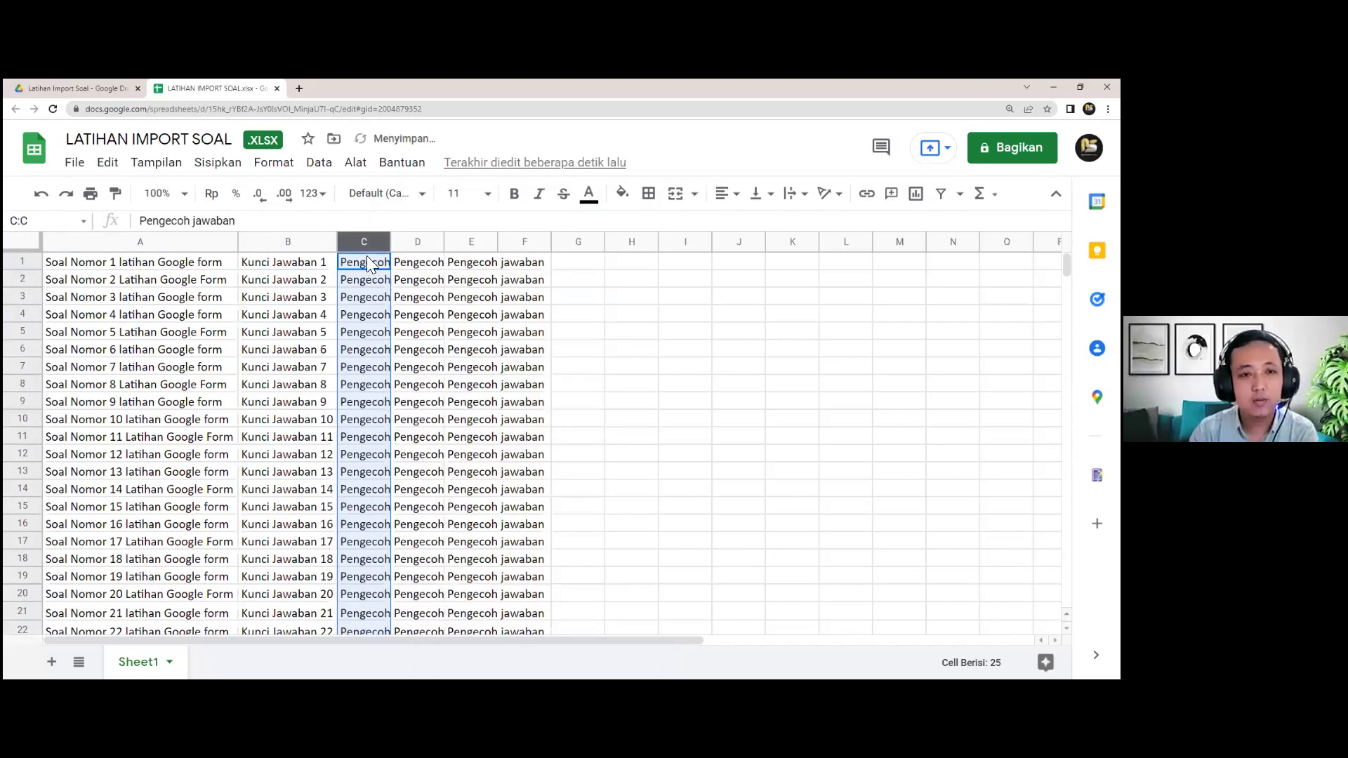
click(147, 262)
key(Right)
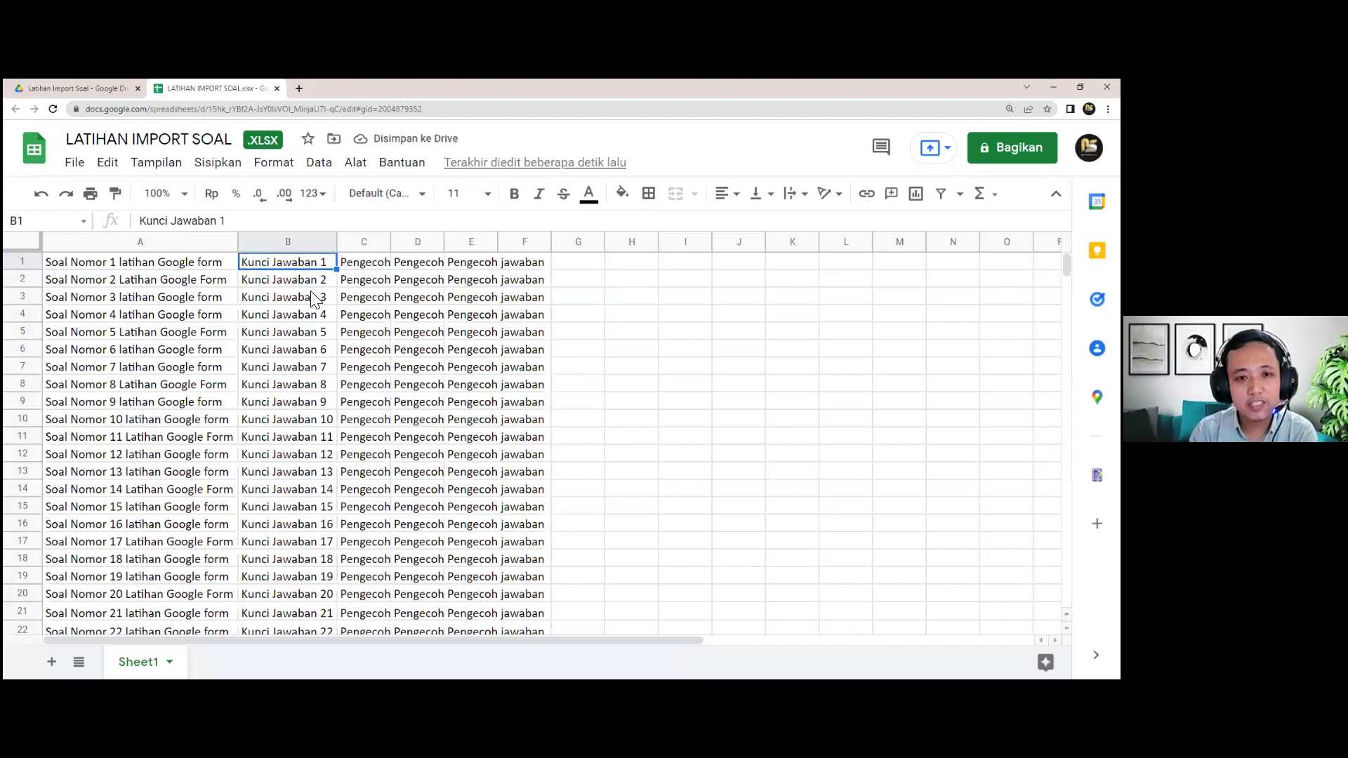
click(465, 261)
double_click(498, 241)
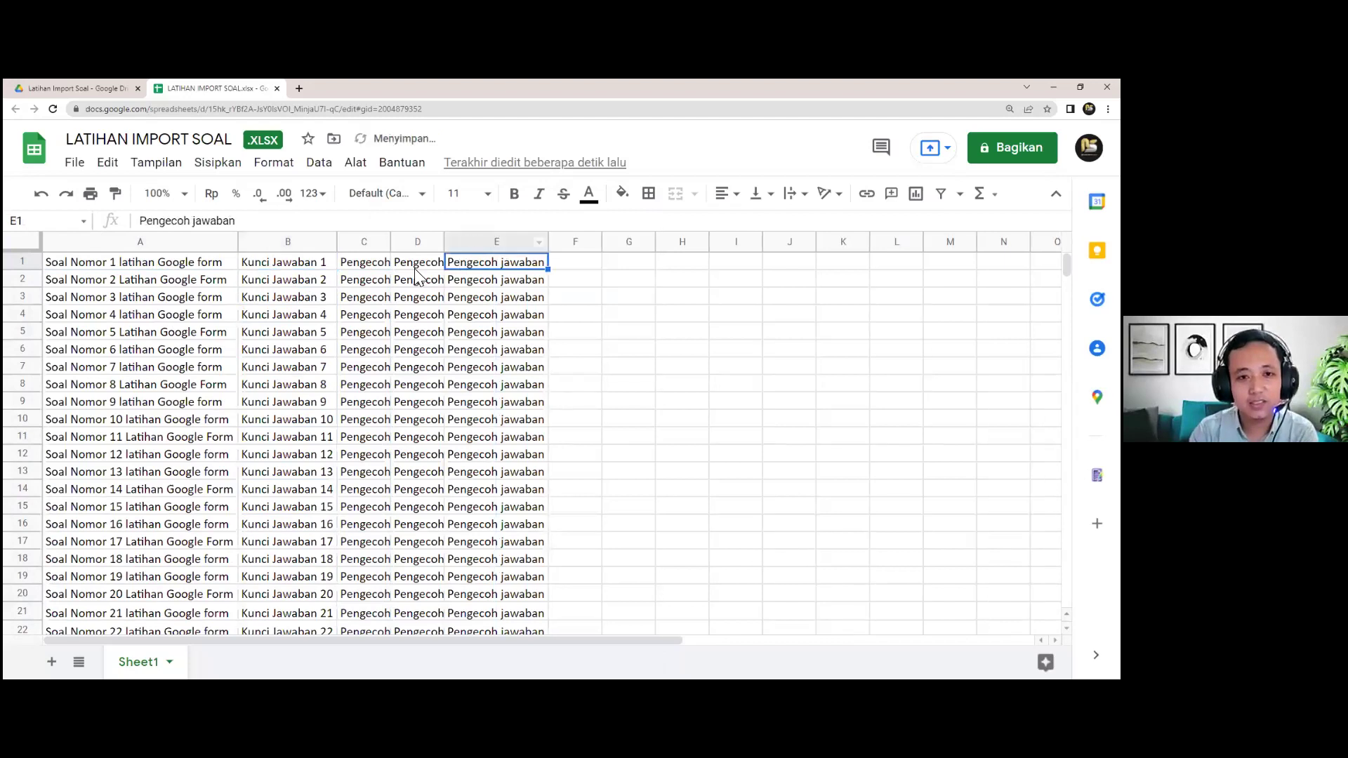
Number the distractor headers in C1, D1 and E1 as 1, 2 and 3.
click(372, 265)
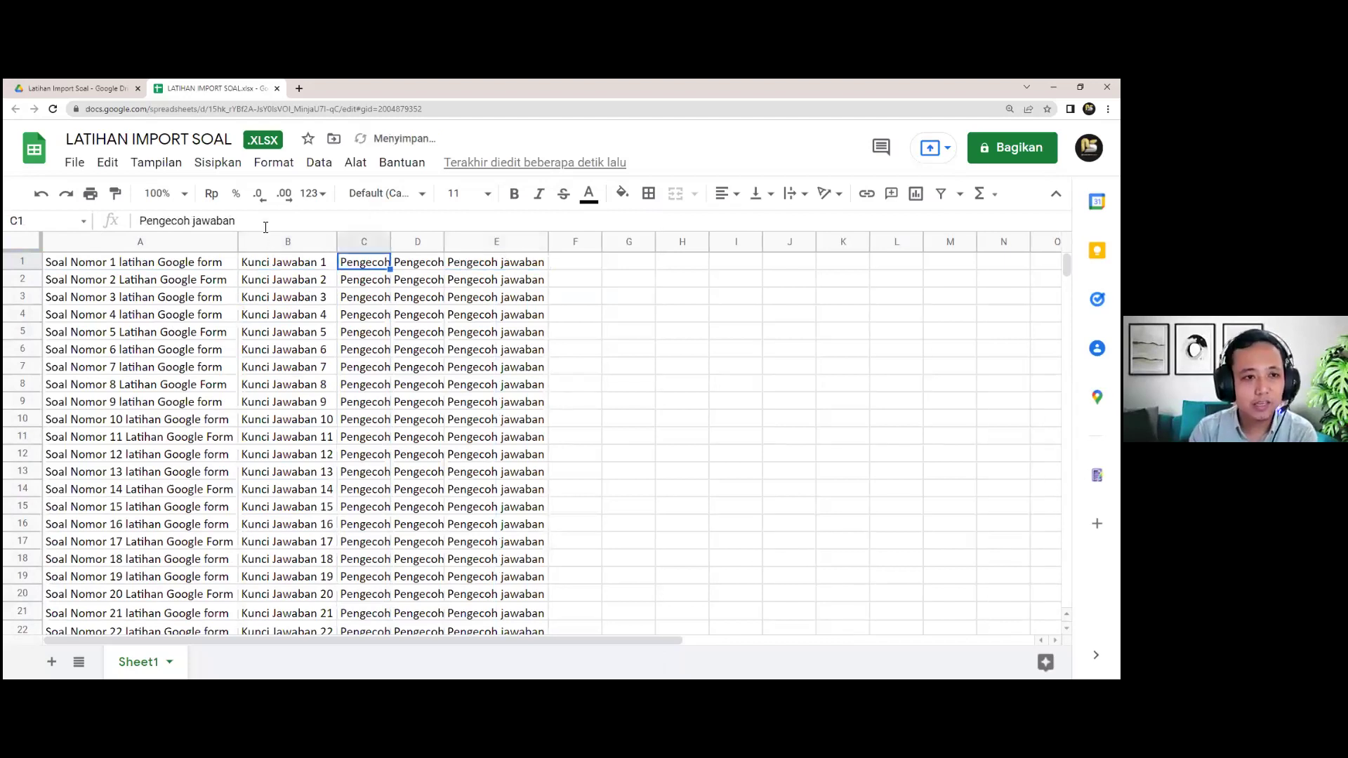
click(268, 222)
key(Return)
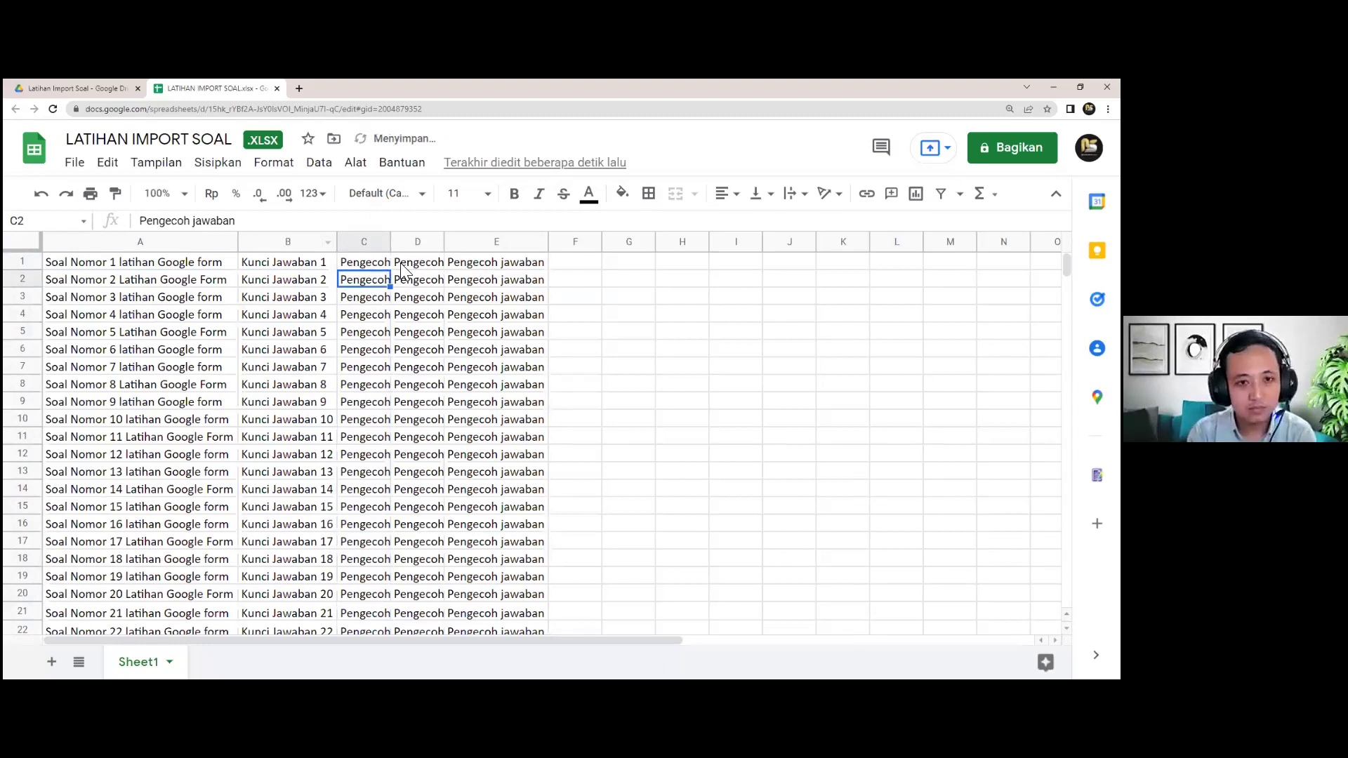
click(409, 265)
click(248, 221)
key(Return)
key(Up)
key(Right)
click(303, 222)
text(3)
key(Return)
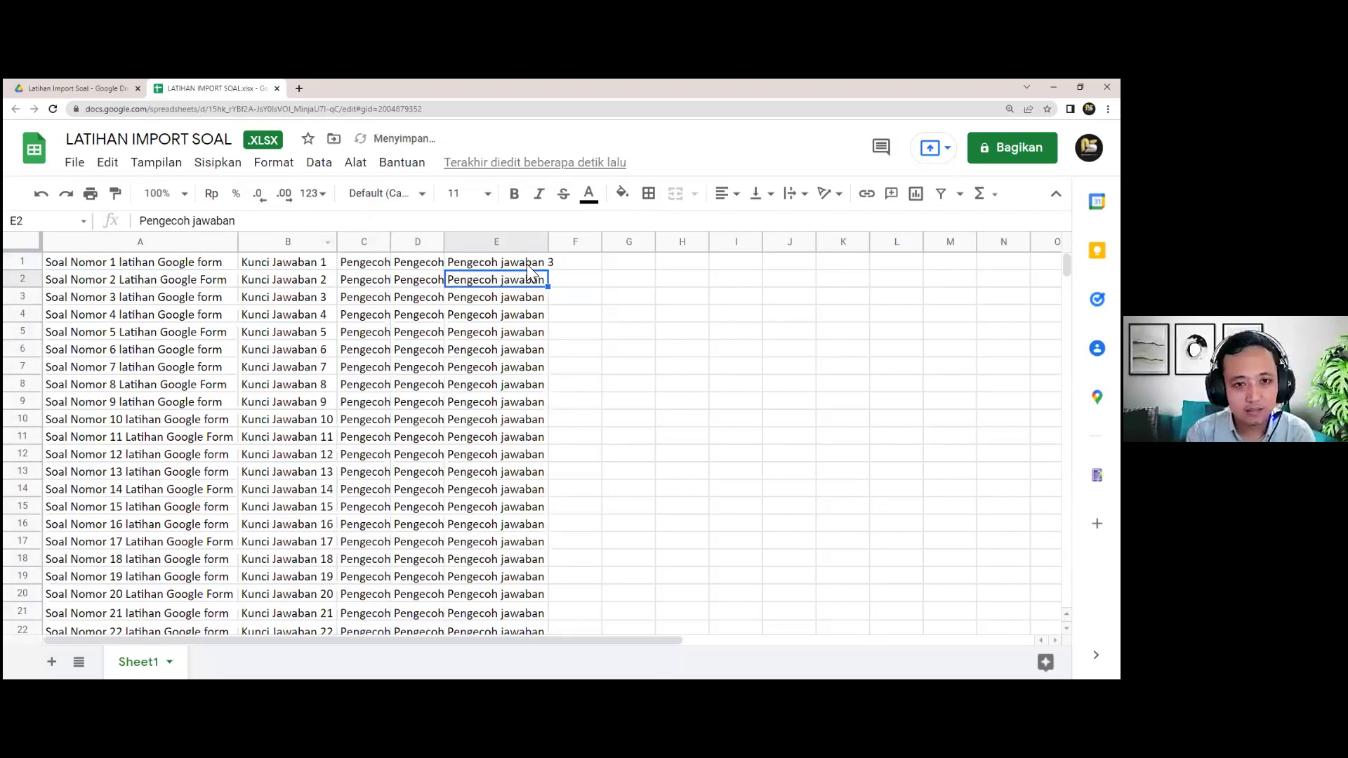
Fill the numbered distractors C1:E1 down to row 25 and review columns B and C.
drag(379, 265, 537, 270)
drag(533, 643, 483, 555)
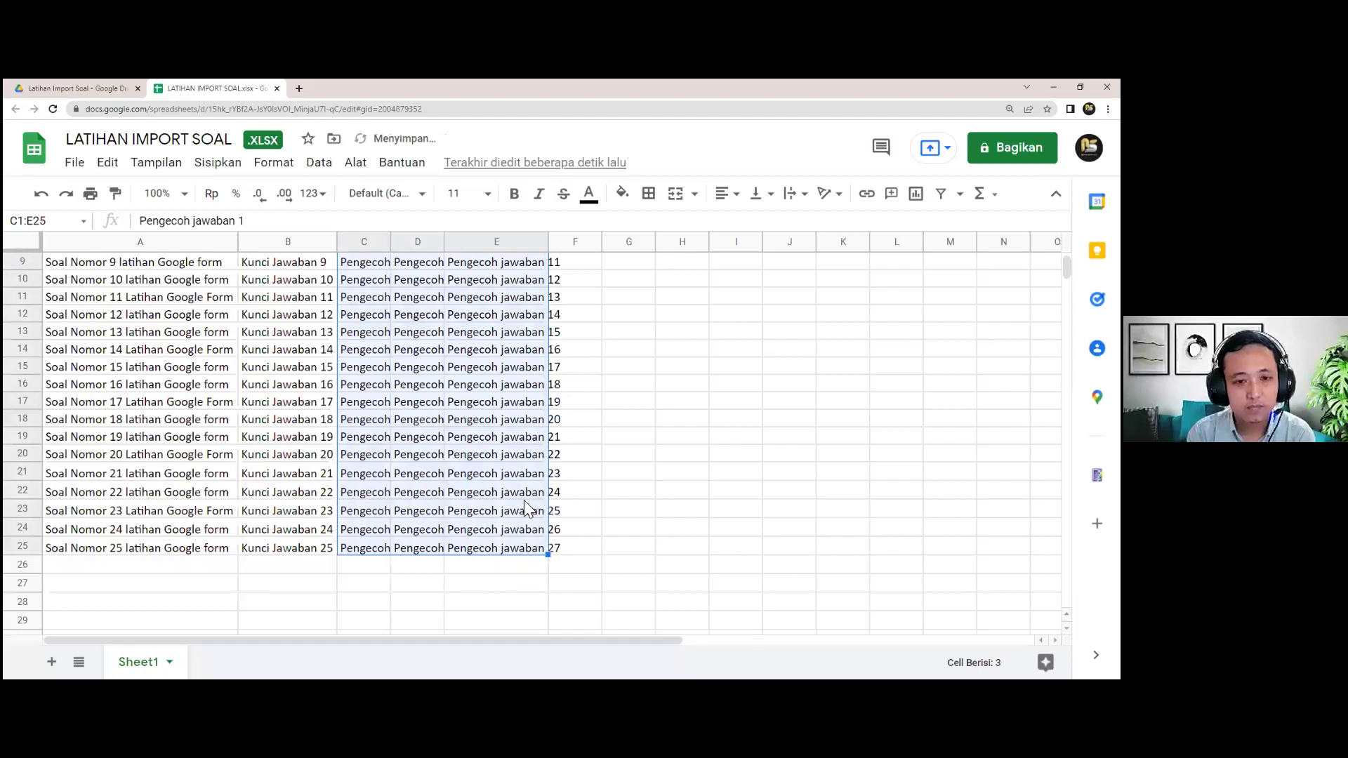
scroll(441, 301, up, 3)
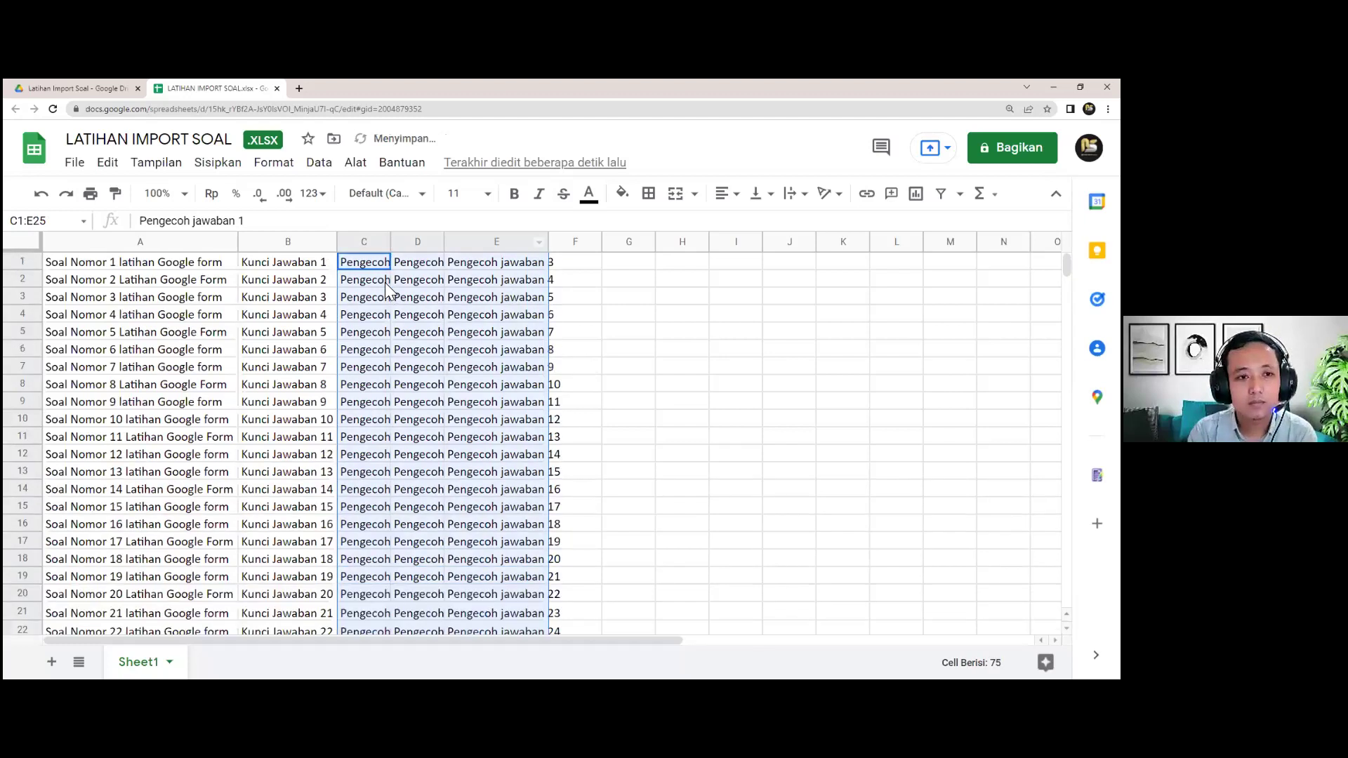
click(385, 282)
click(151, 268)
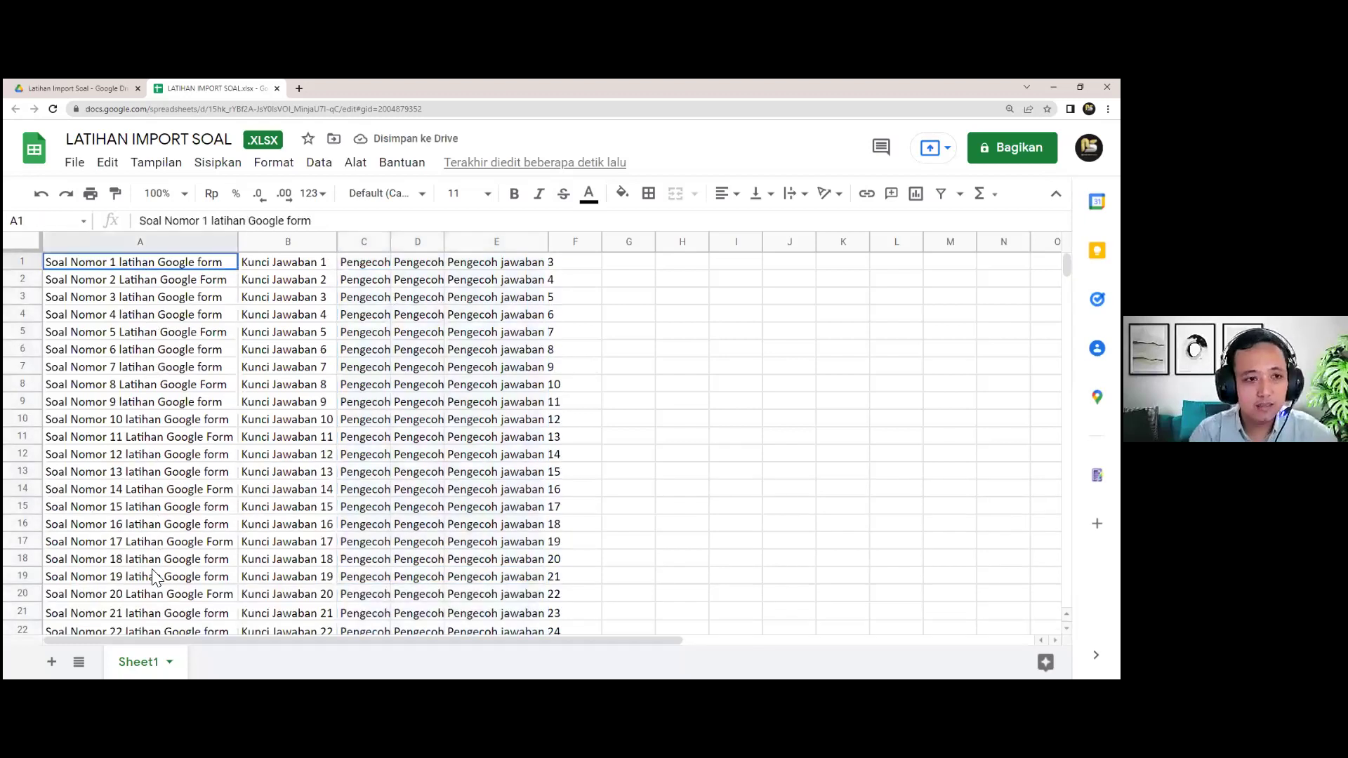
drag(283, 259, 302, 559)
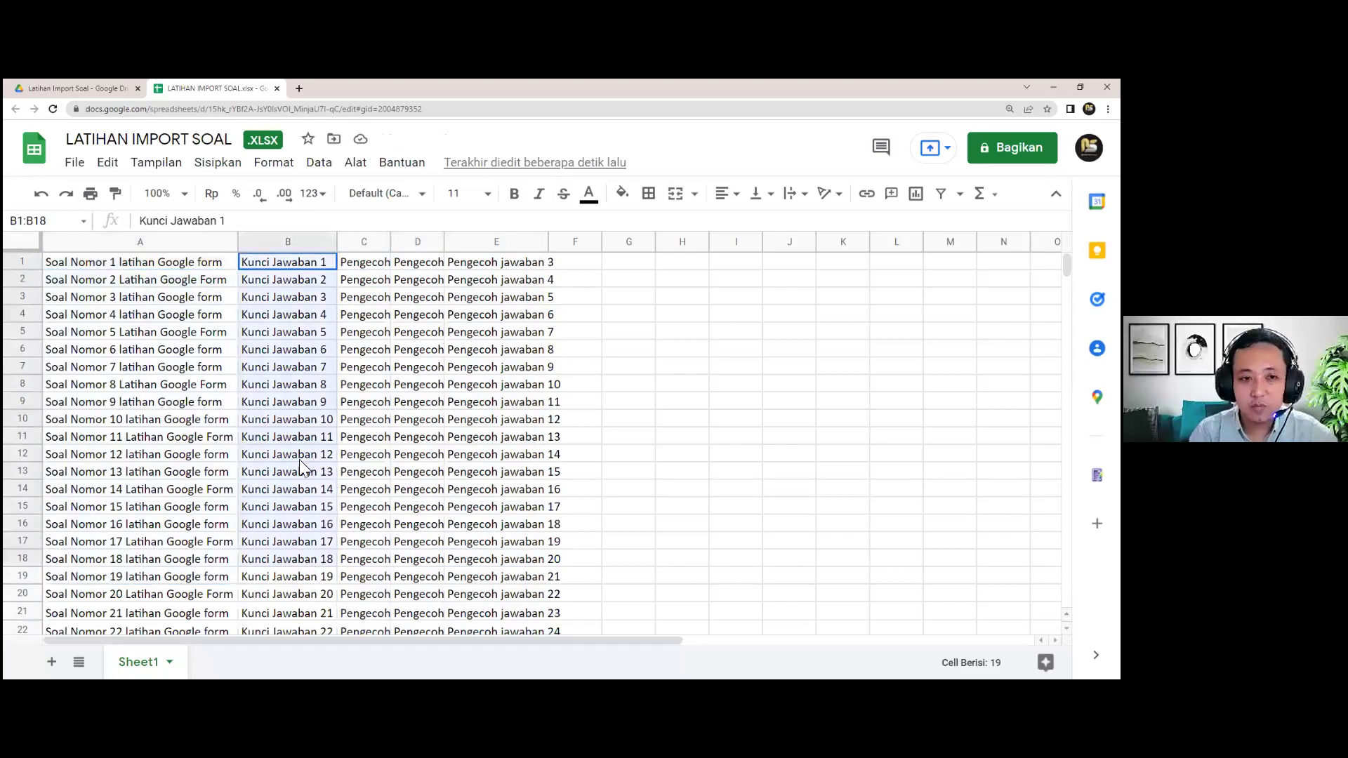
drag(362, 265, 507, 455)
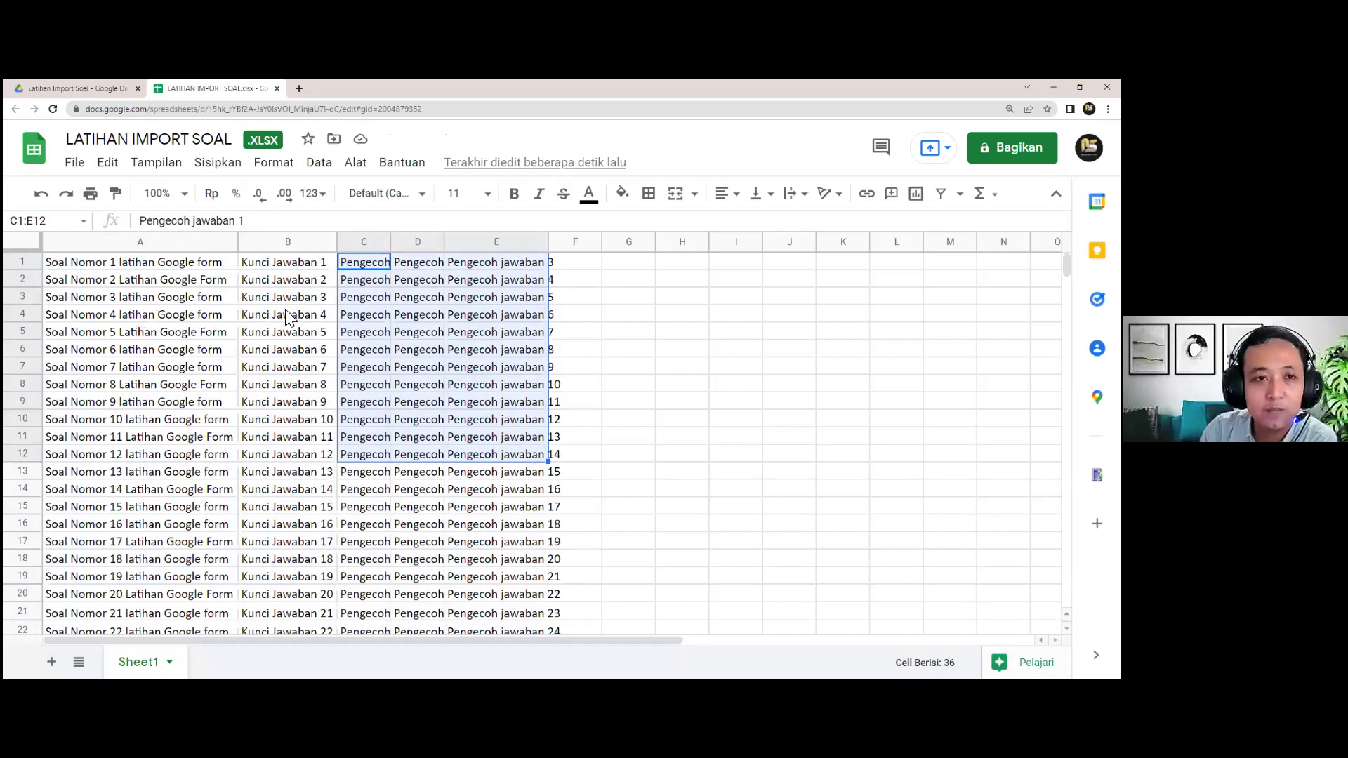
Save LATIHAN IMPORT SOAL via File > Simpan sebagai Google Spreadsheet and switch to the converted tab.
click(355, 164)
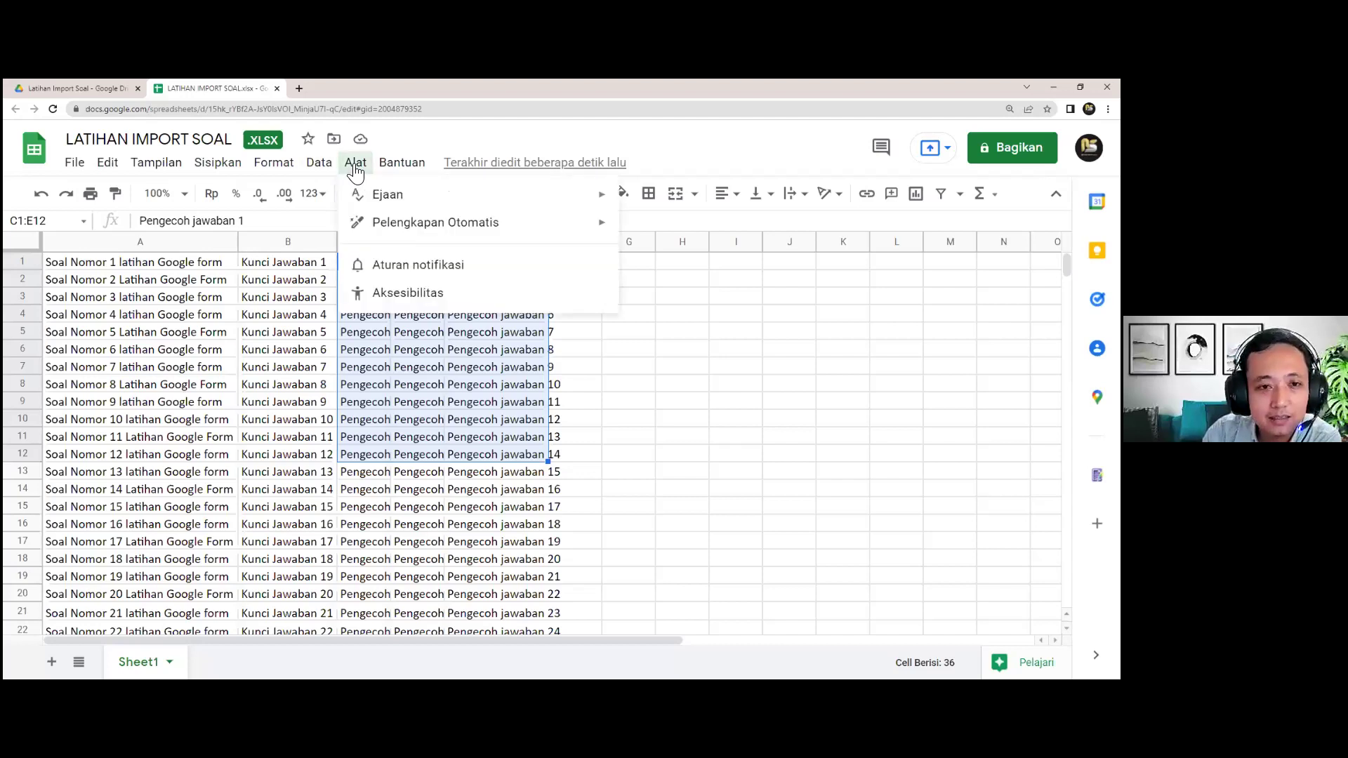
click(319, 163)
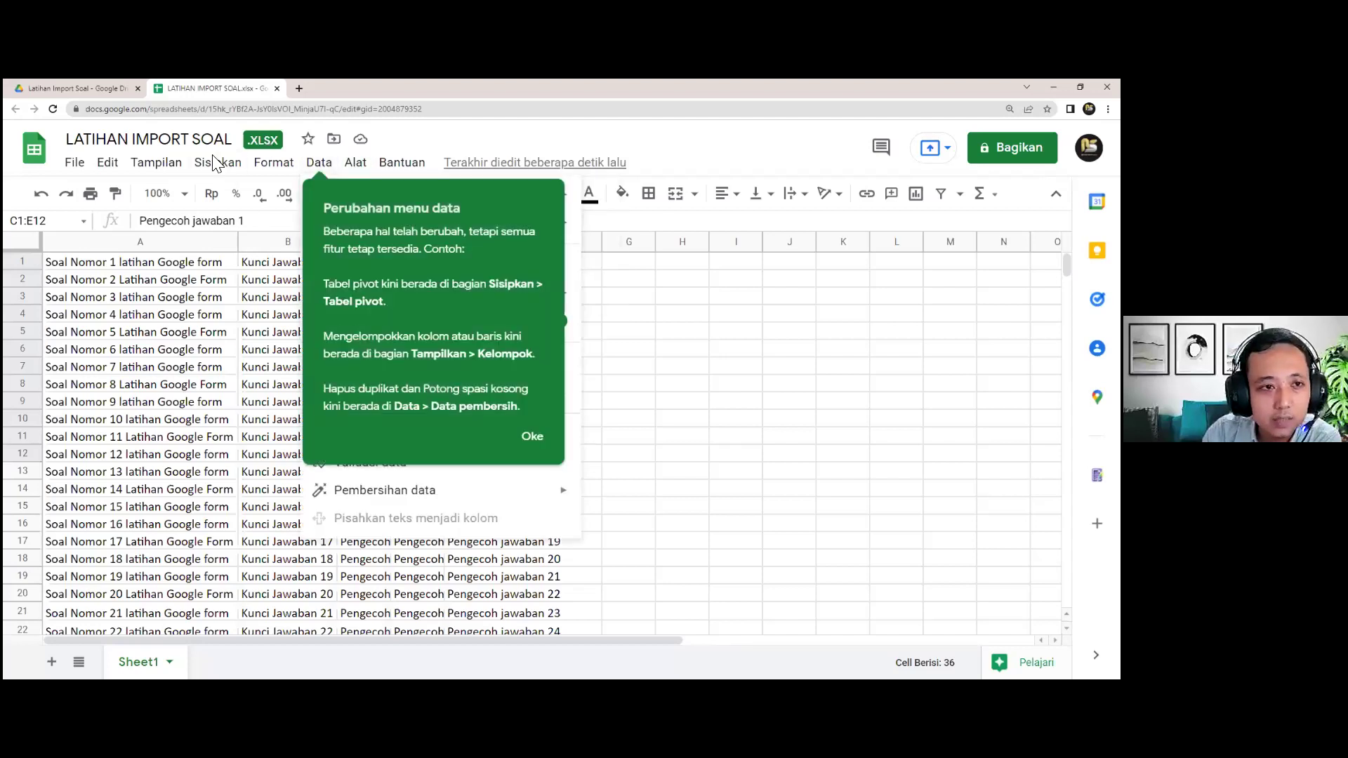
click(75, 163)
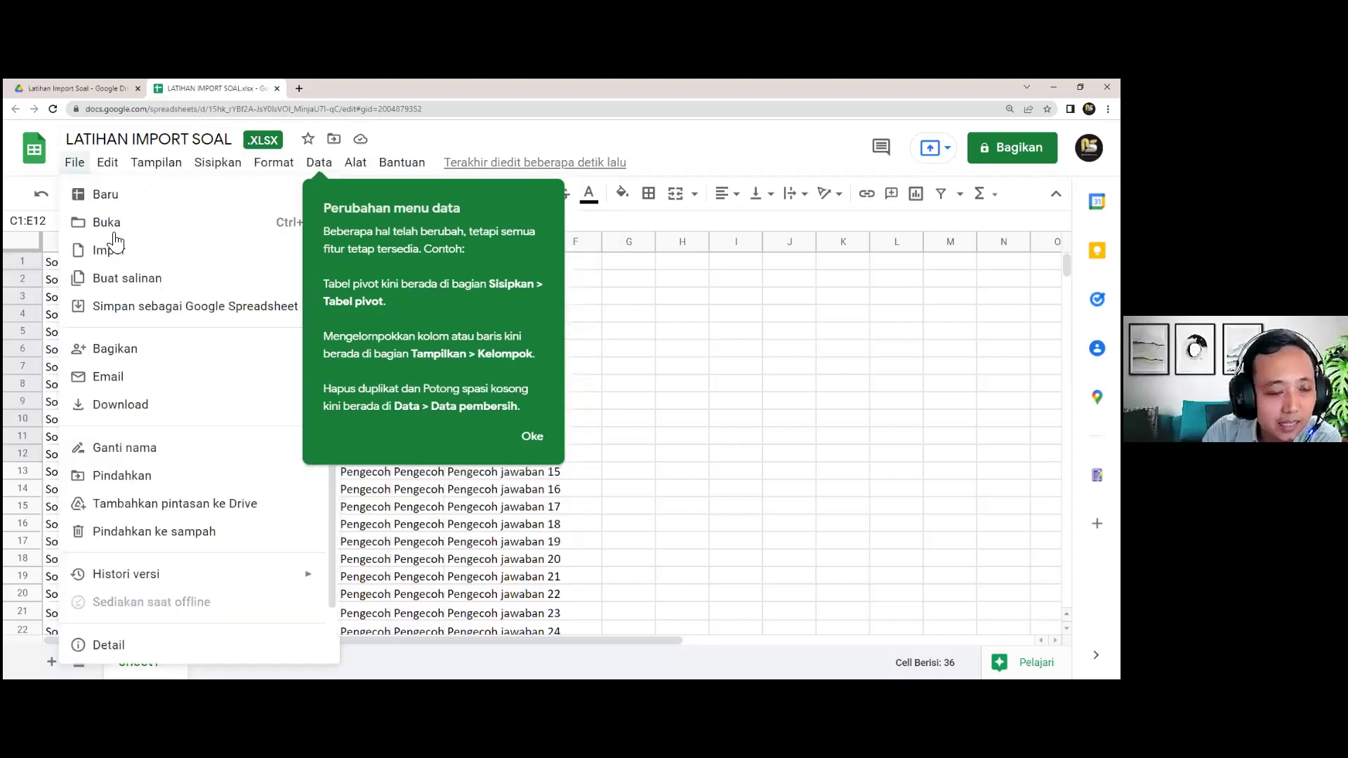
click(162, 314)
click(210, 89)
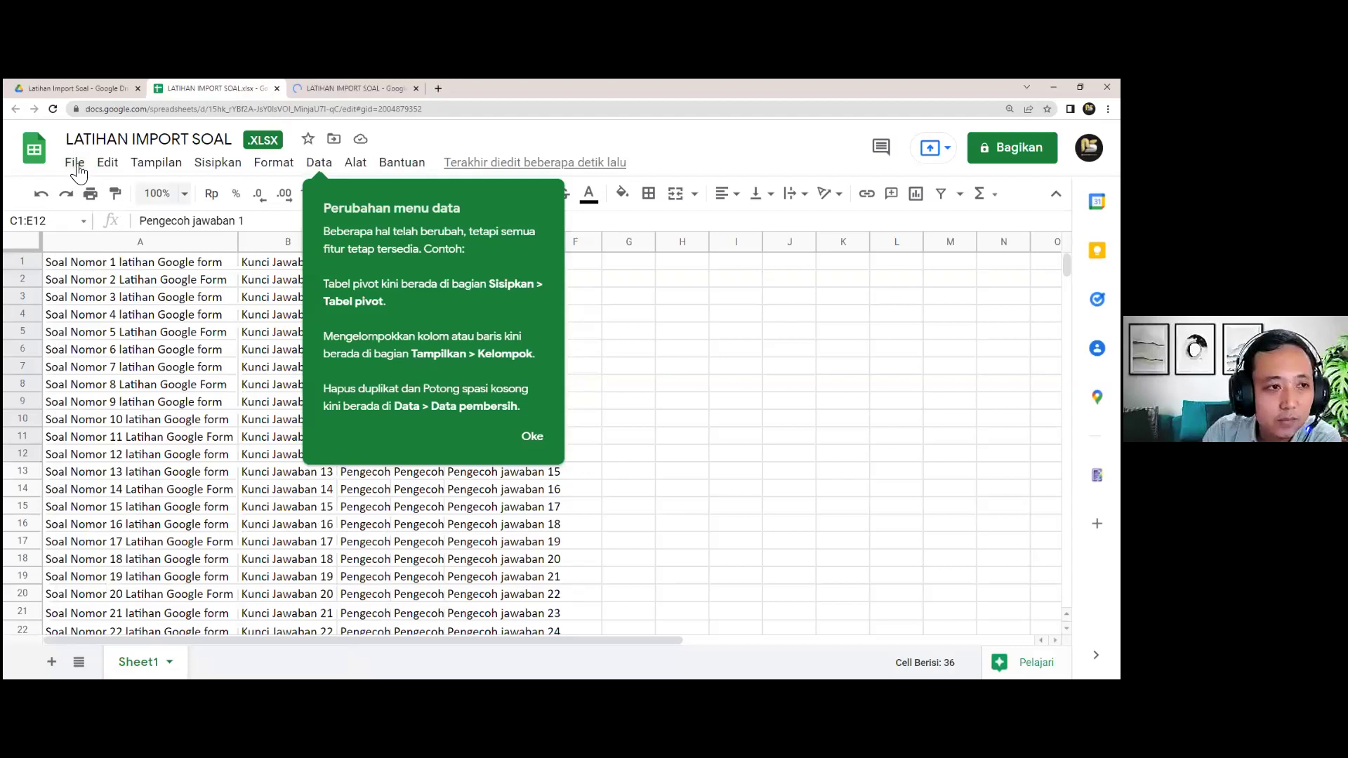
click(74, 163)
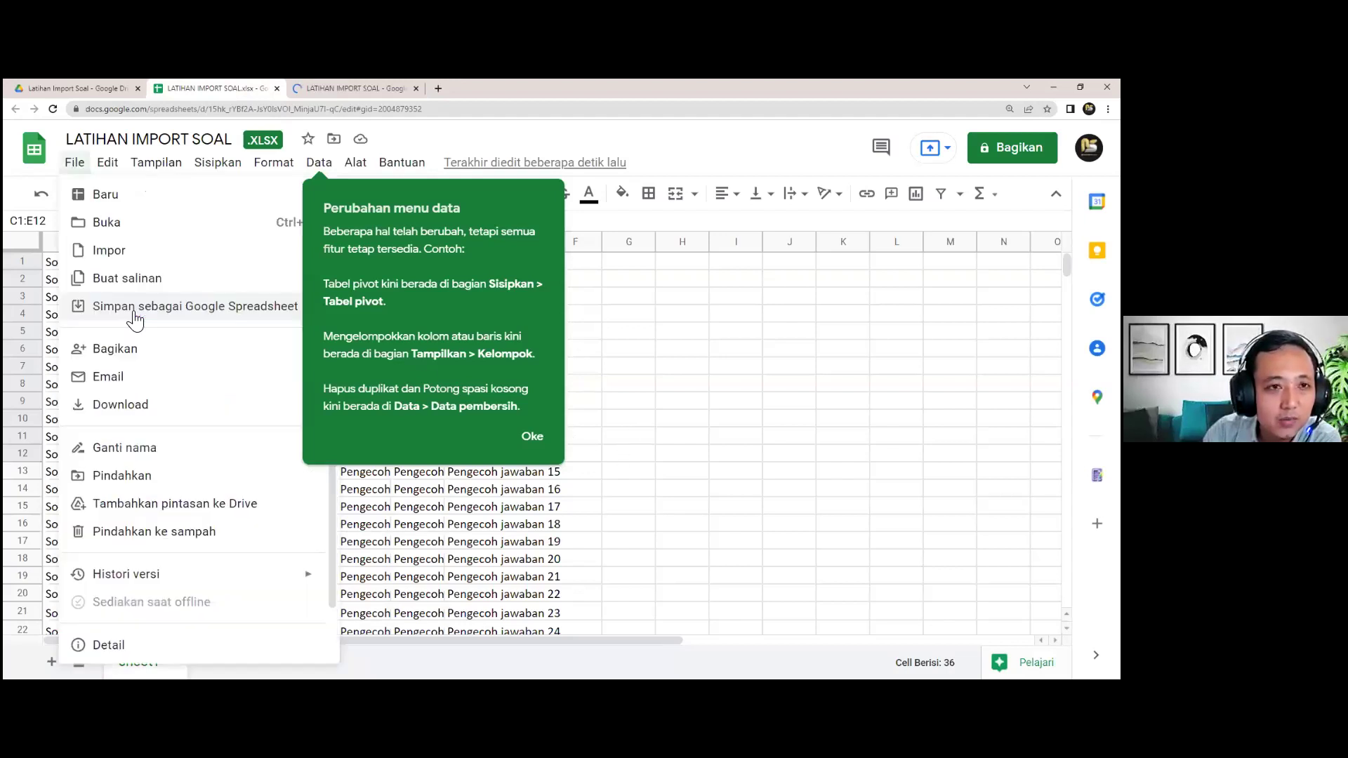
click(319, 88)
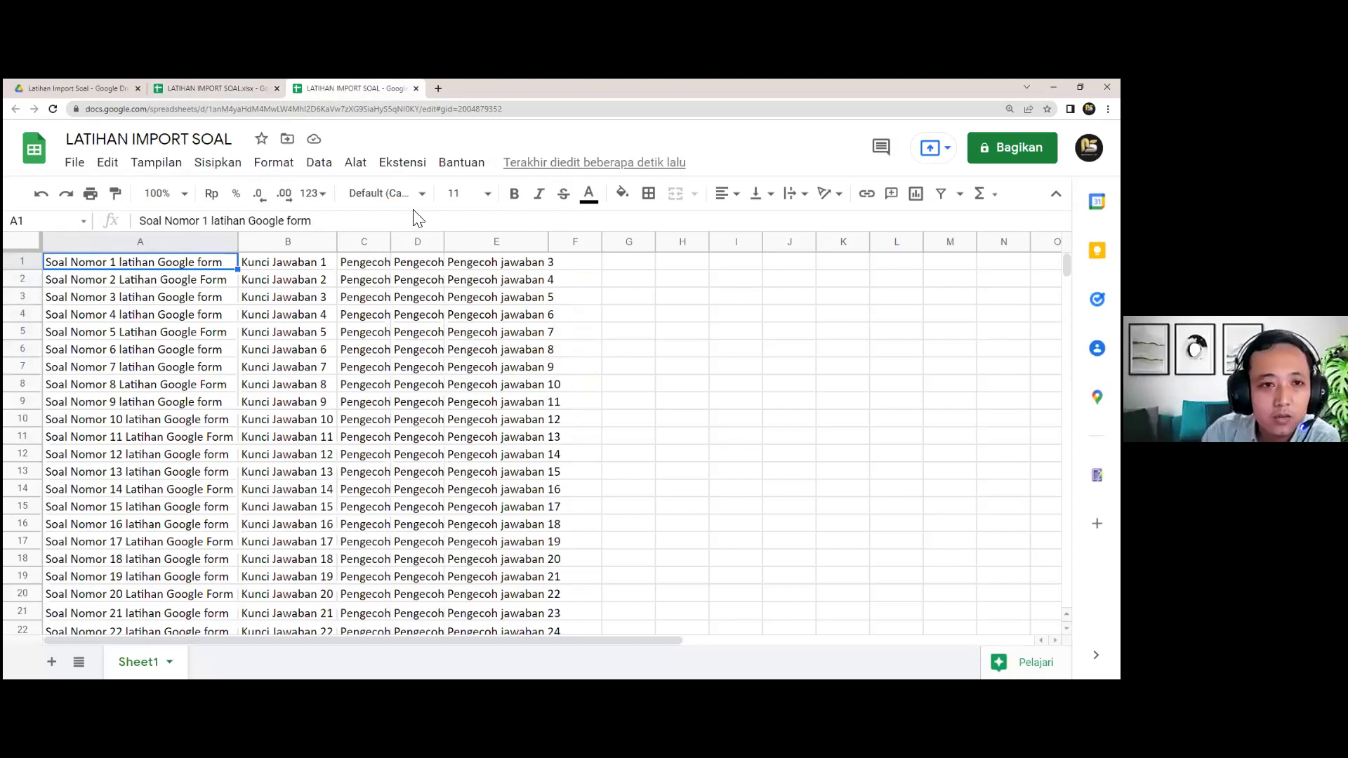
Open Apps Script from Ekstensi, declining the new editor prompt.
click(397, 169)
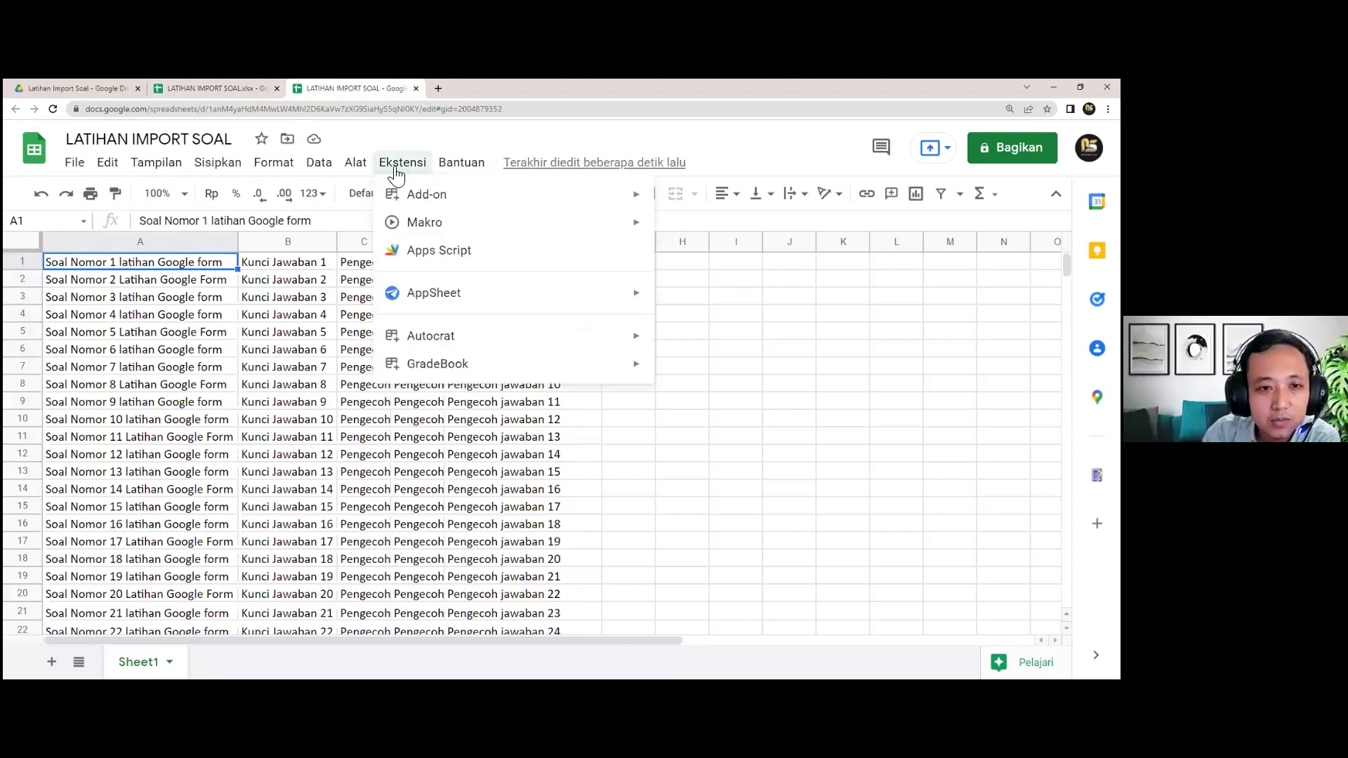
click(450, 260)
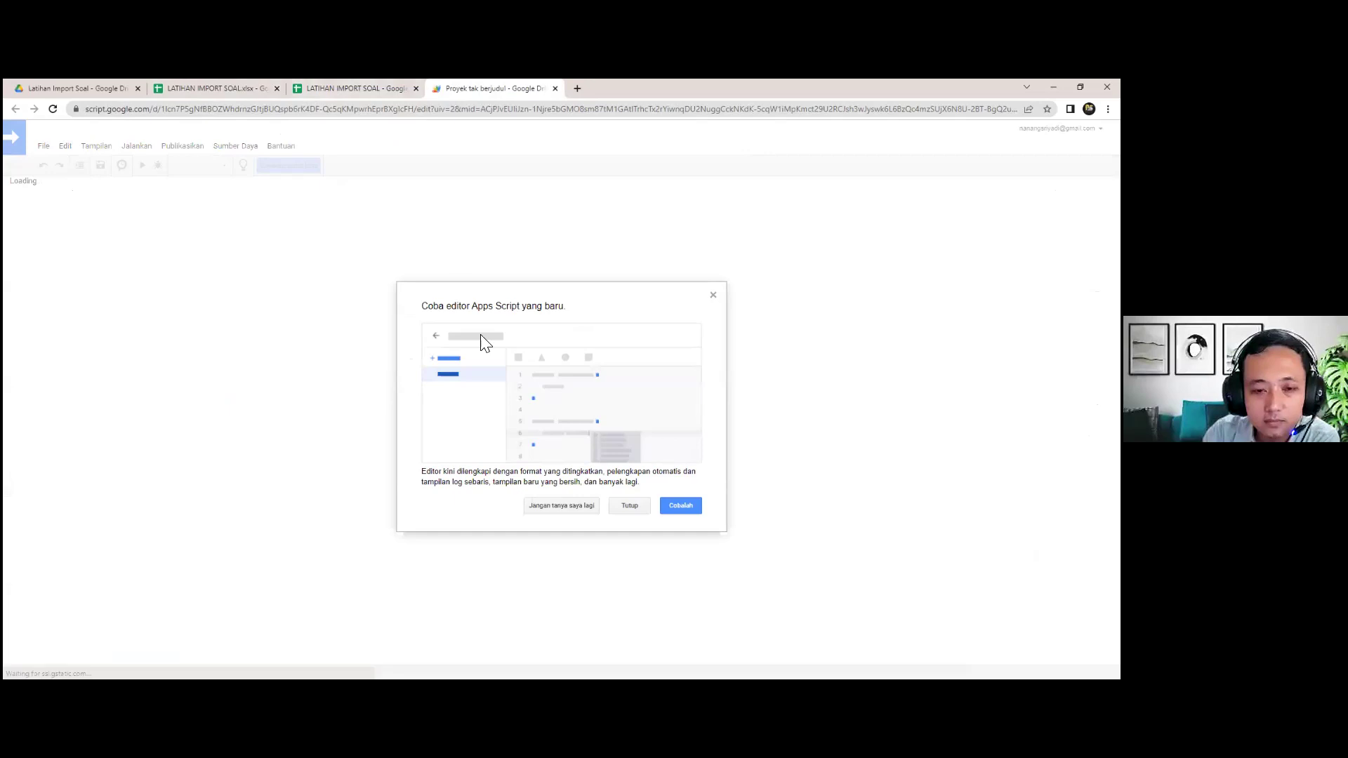
click(627, 506)
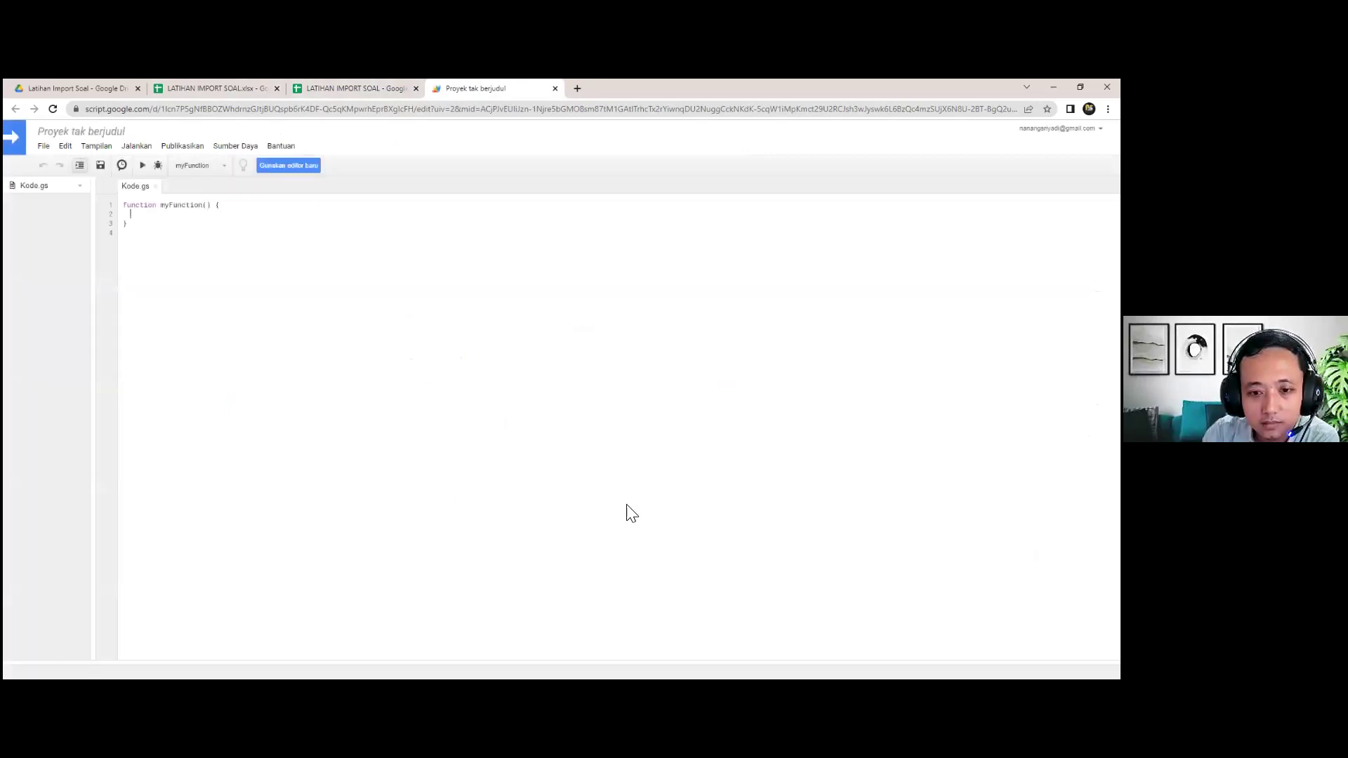
Rename the project to 'latihan import soal' and delete the default starter code.
click(86, 134)
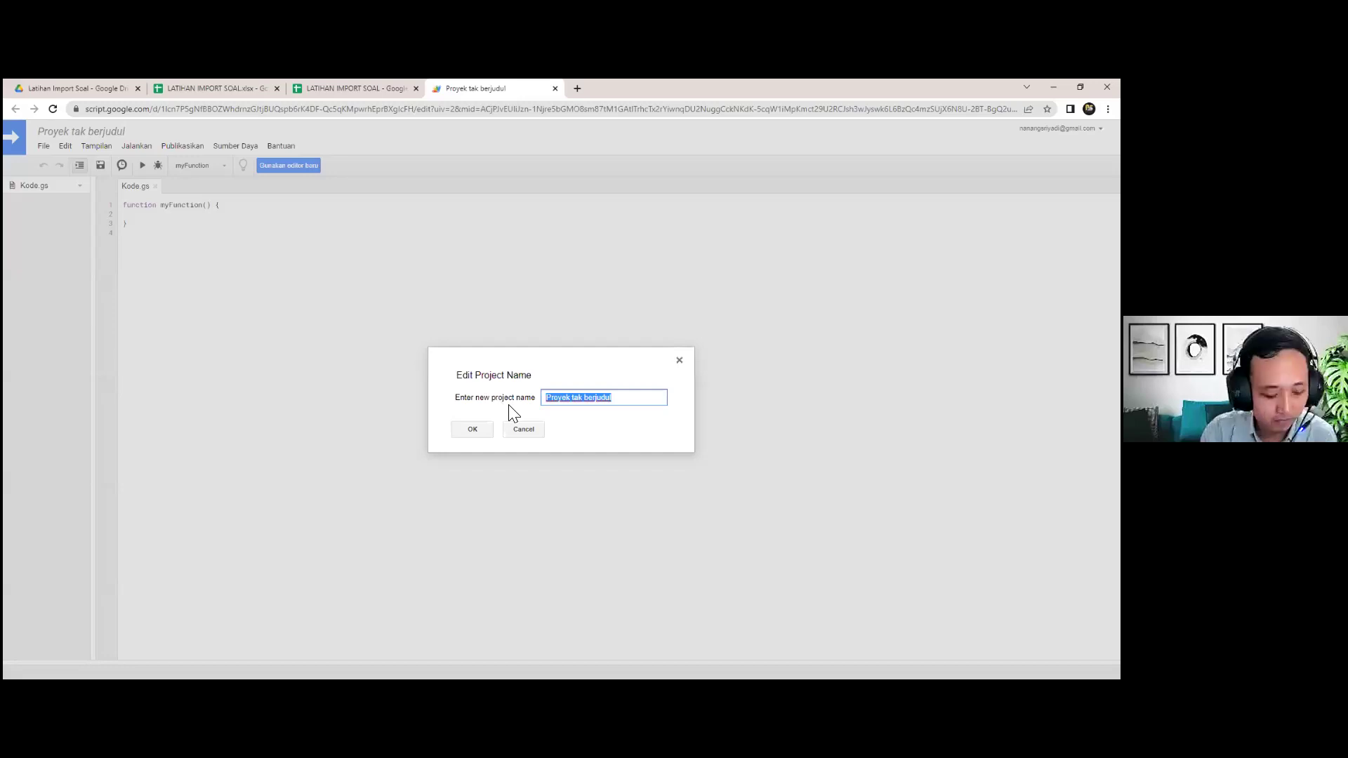
text(la)
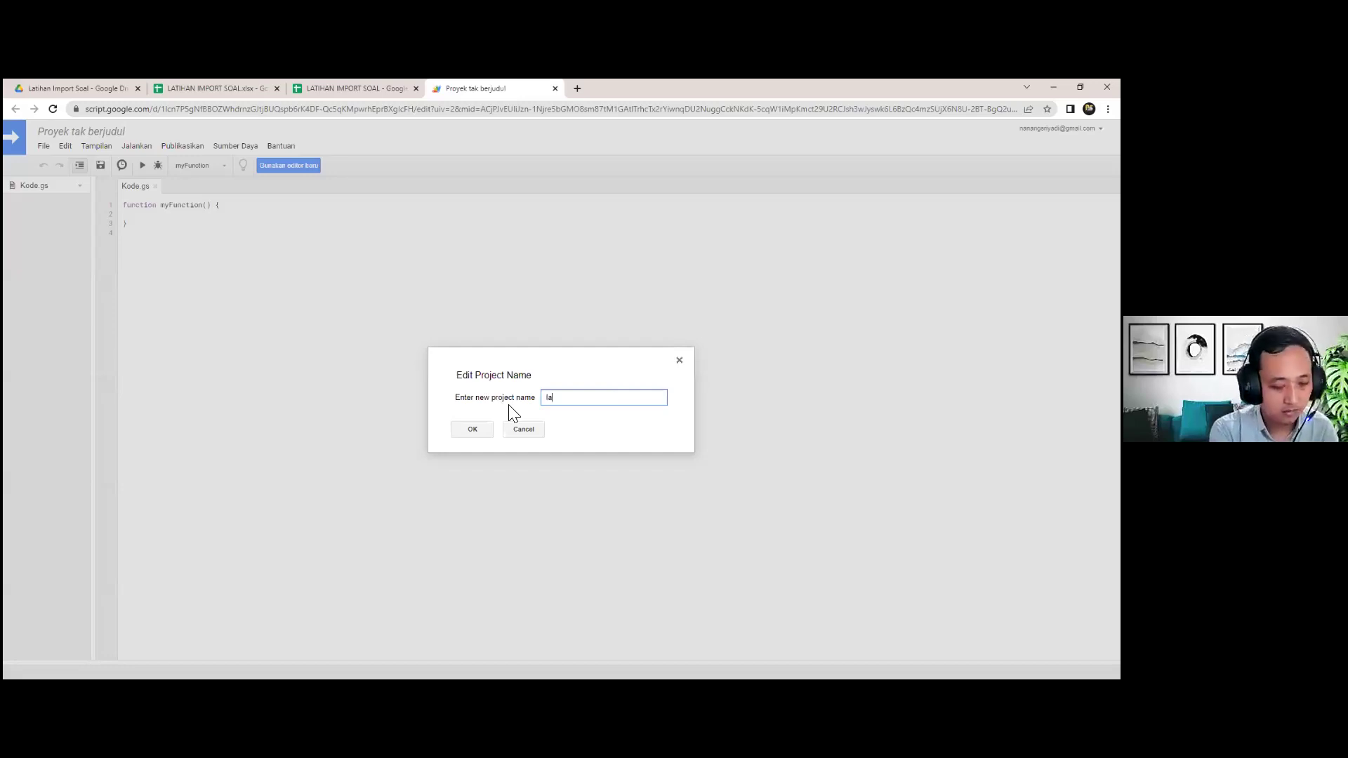
text(tihan import soal)
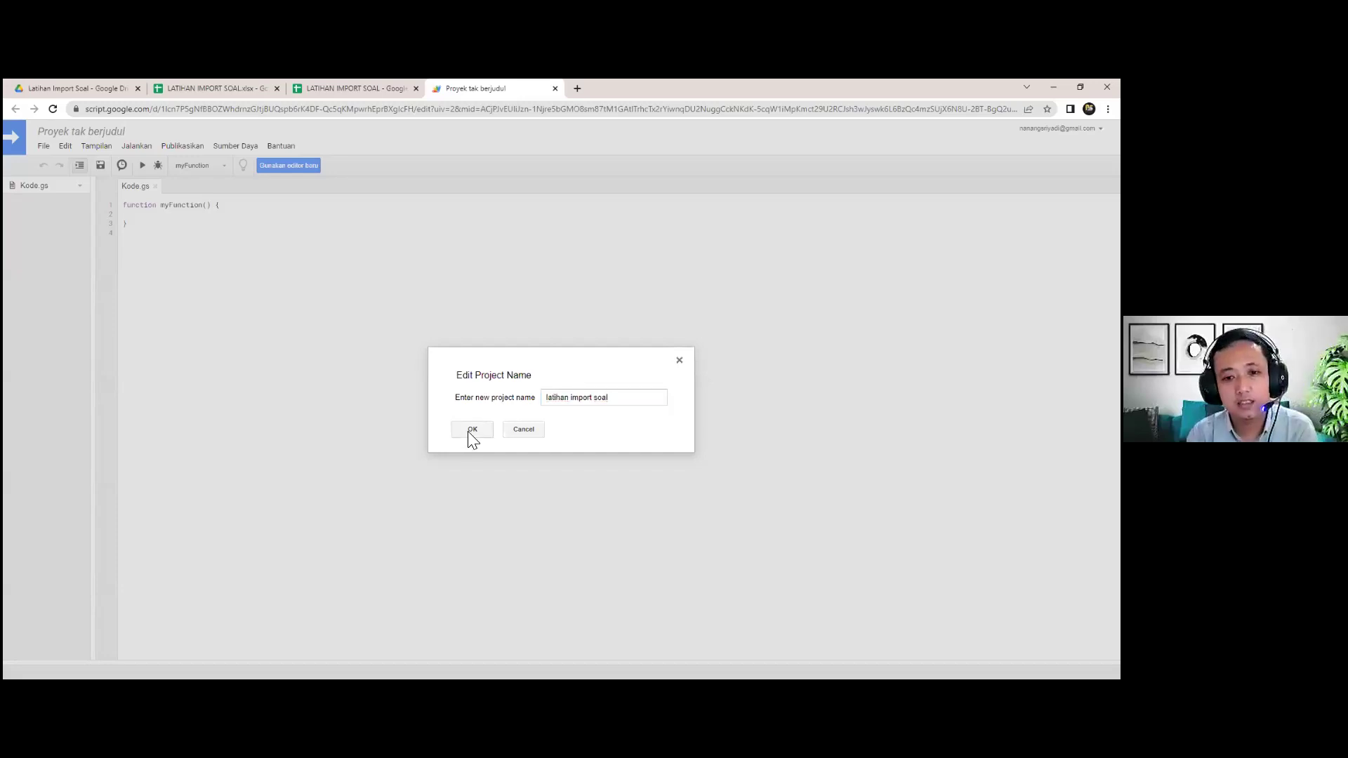
click(471, 429)
drag(144, 231, 113, 206)
key(Delete)
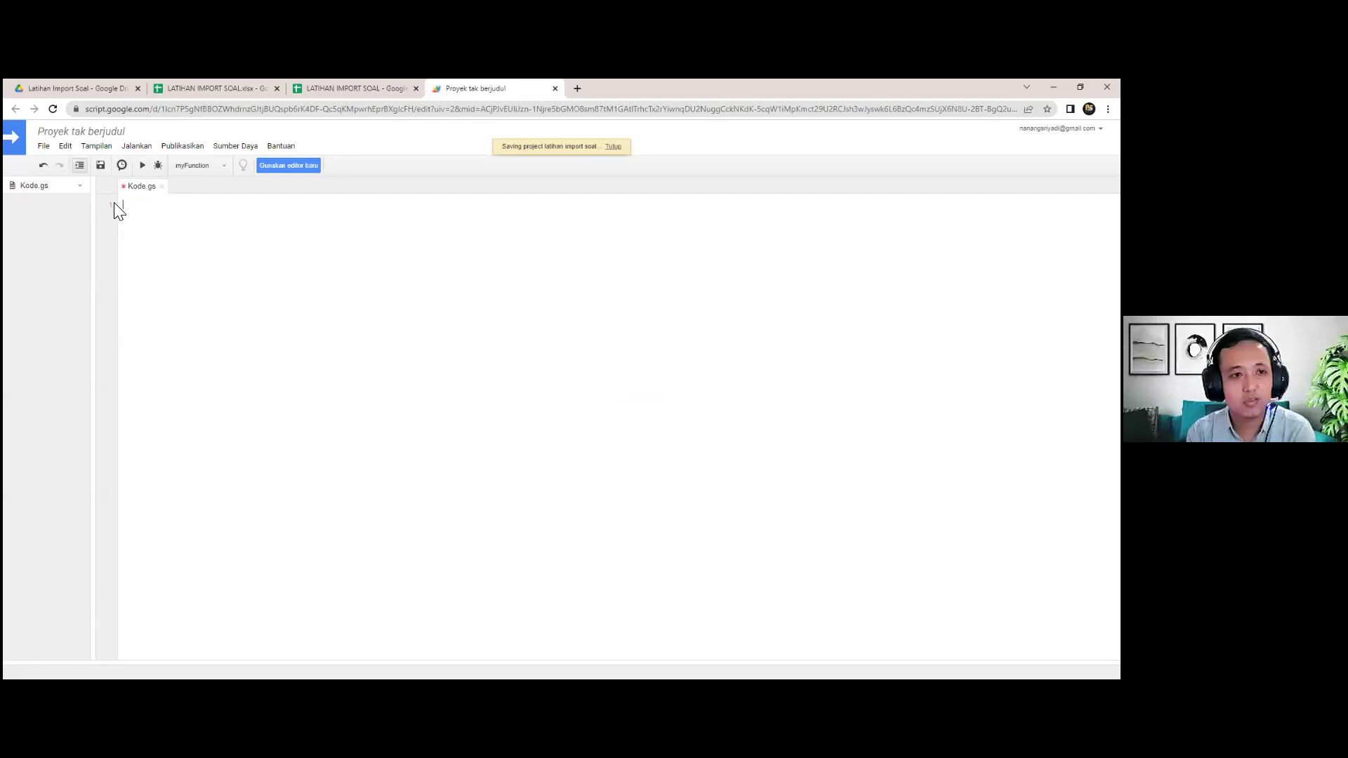
click(89, 82)
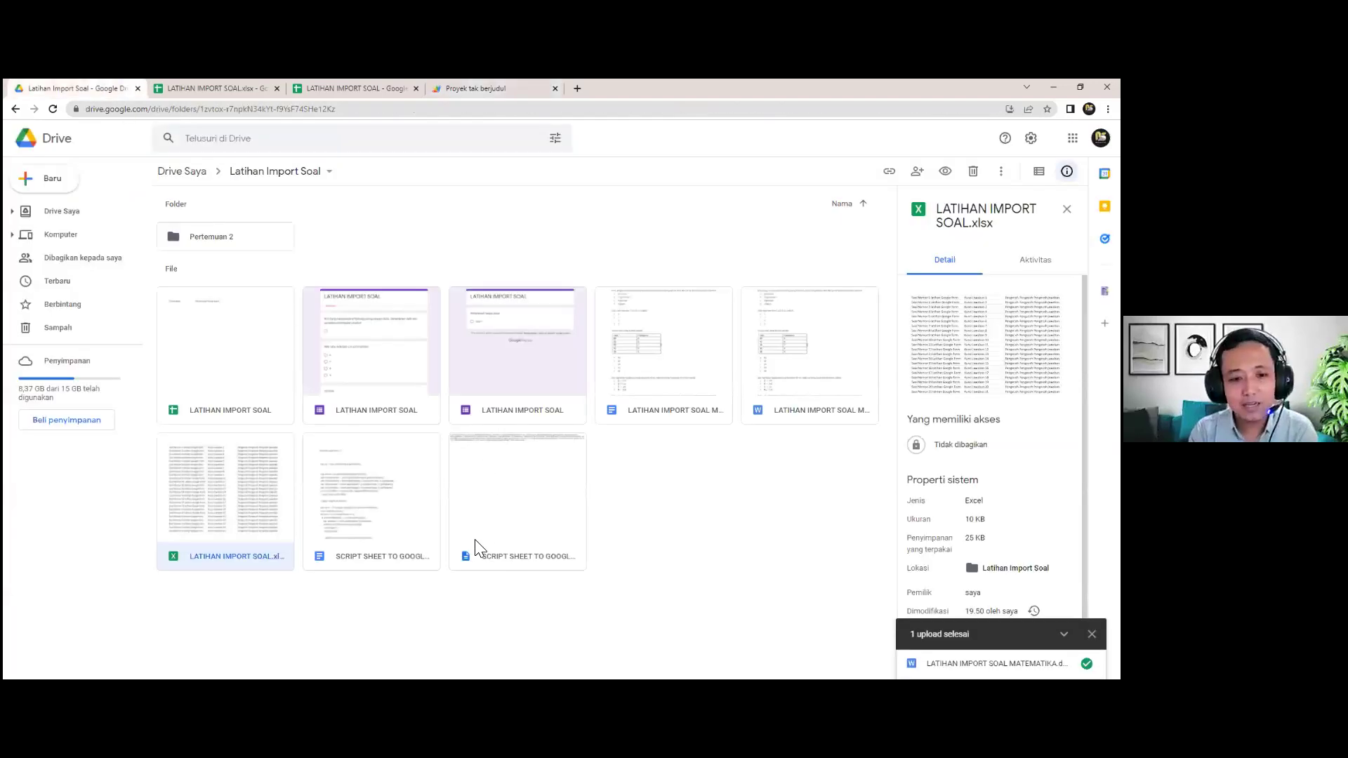
Copy the full script from the SCRIPT SHEET TO GOOGLE FORM document.
double_click(377, 501)
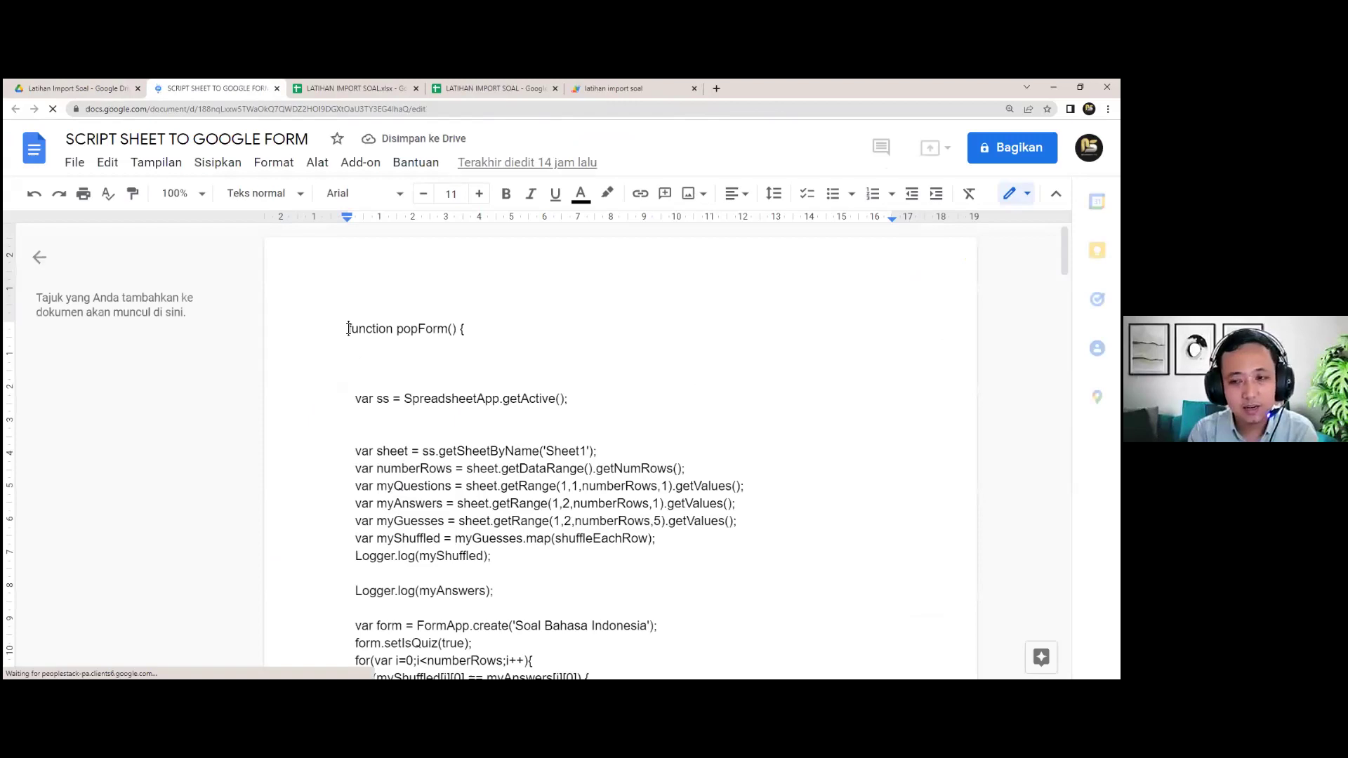
drag(349, 329, 495, 594)
right_click(403, 512)
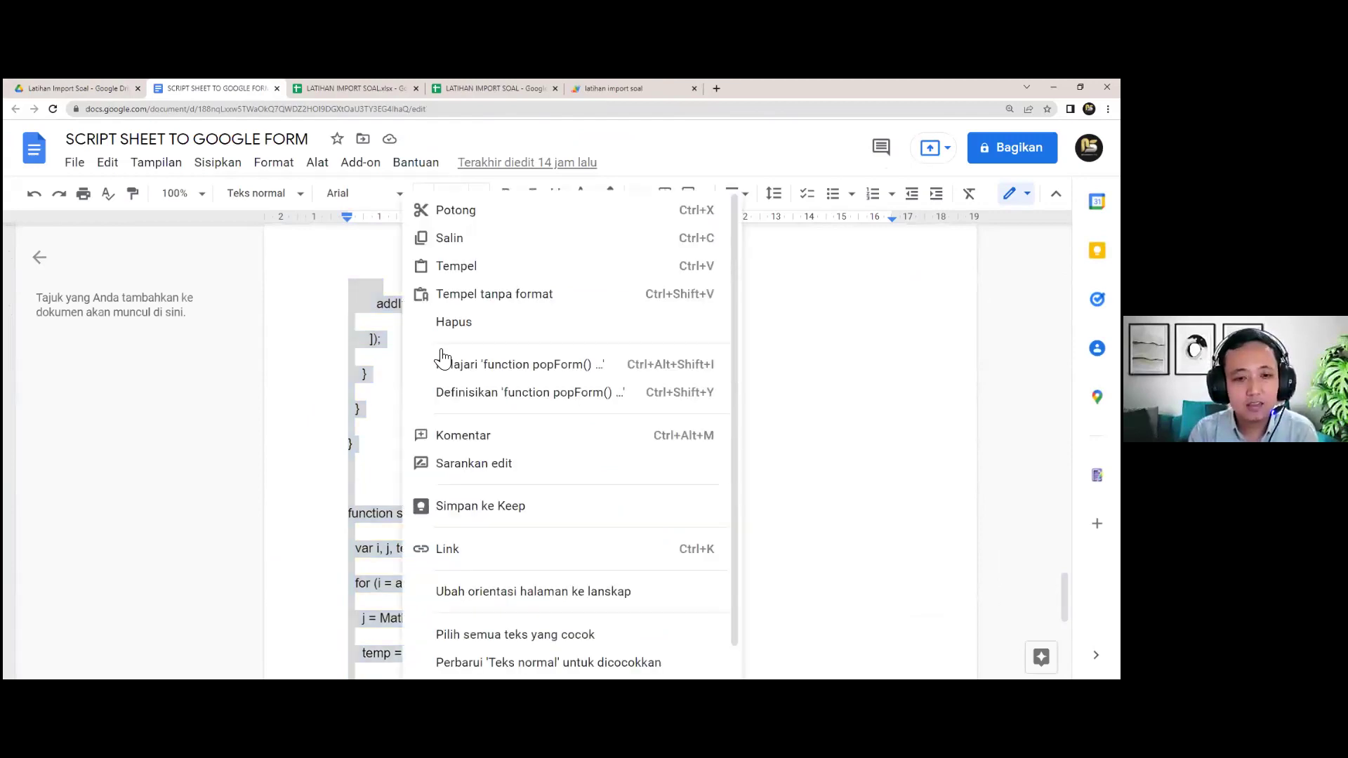
click(445, 239)
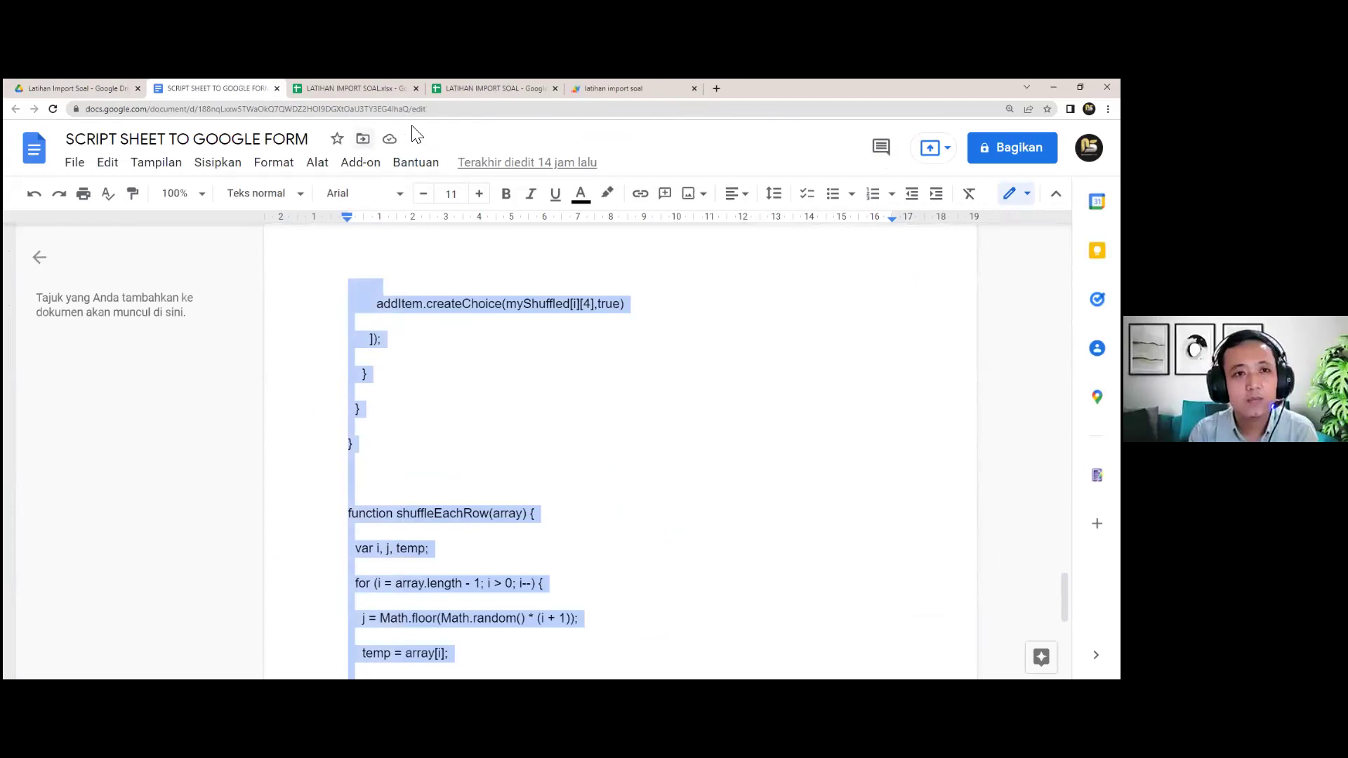
click(608, 91)
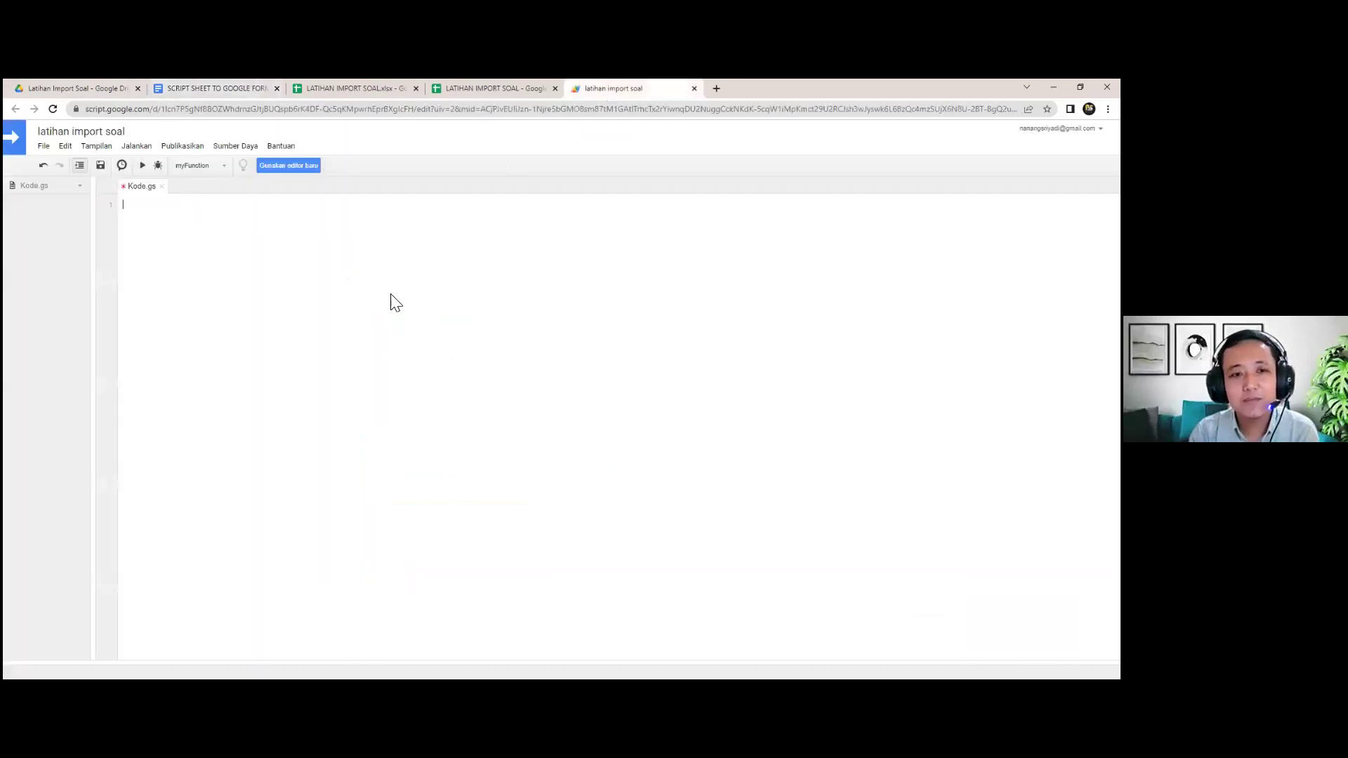
Paste the copied popForm script into Kode.gs and check the spreadsheet's sheet name.
key(ctrl+a)
key(BackSpace)
right_click(139, 214)
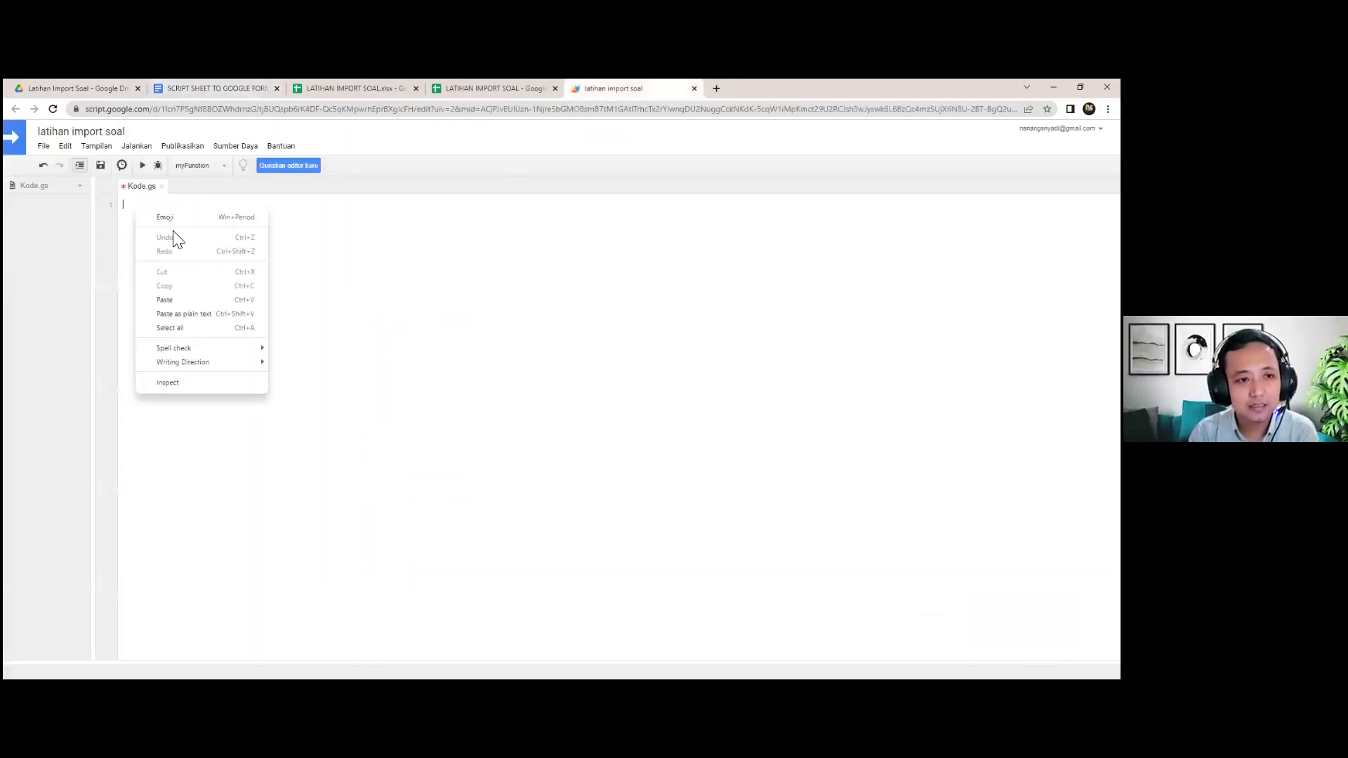
click(189, 298)
scroll(267, 368, up, 15)
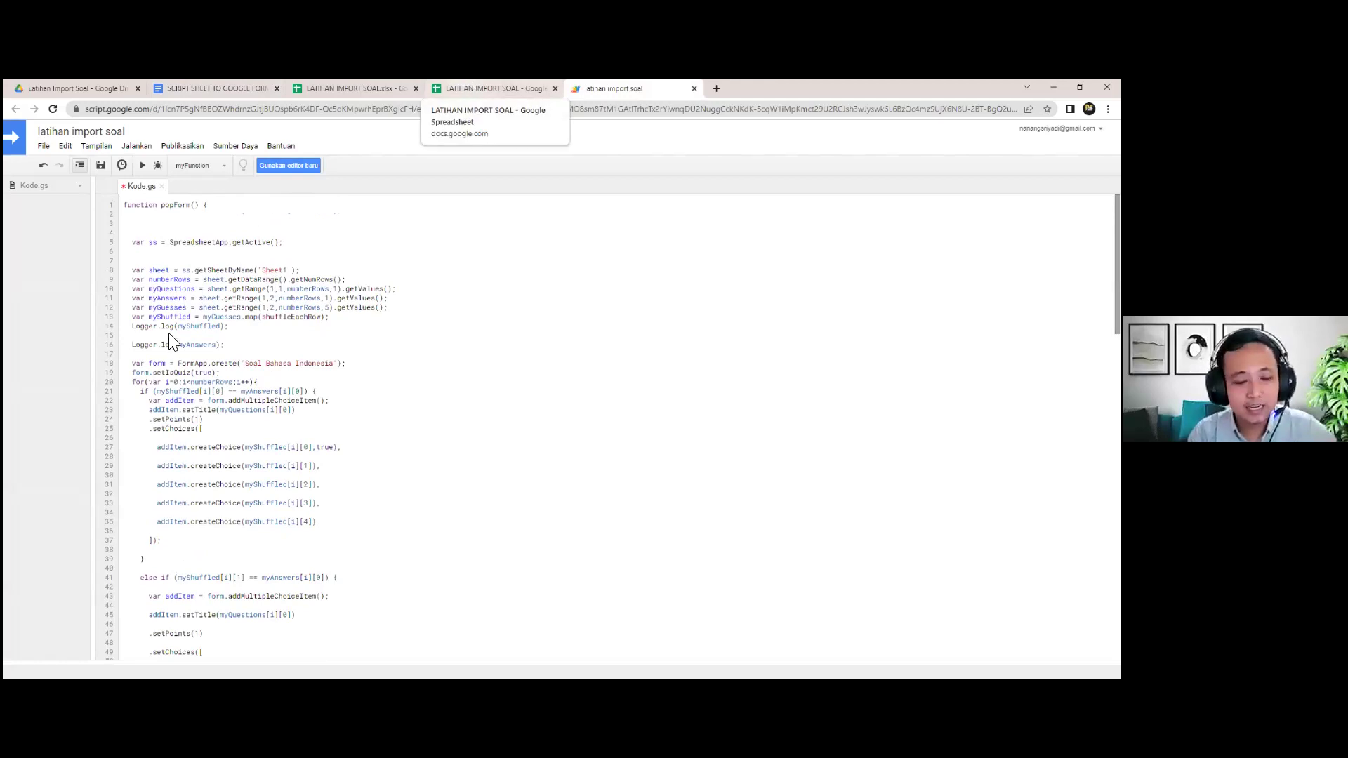
key(ctrl+shift+Tab)
click(158, 673)
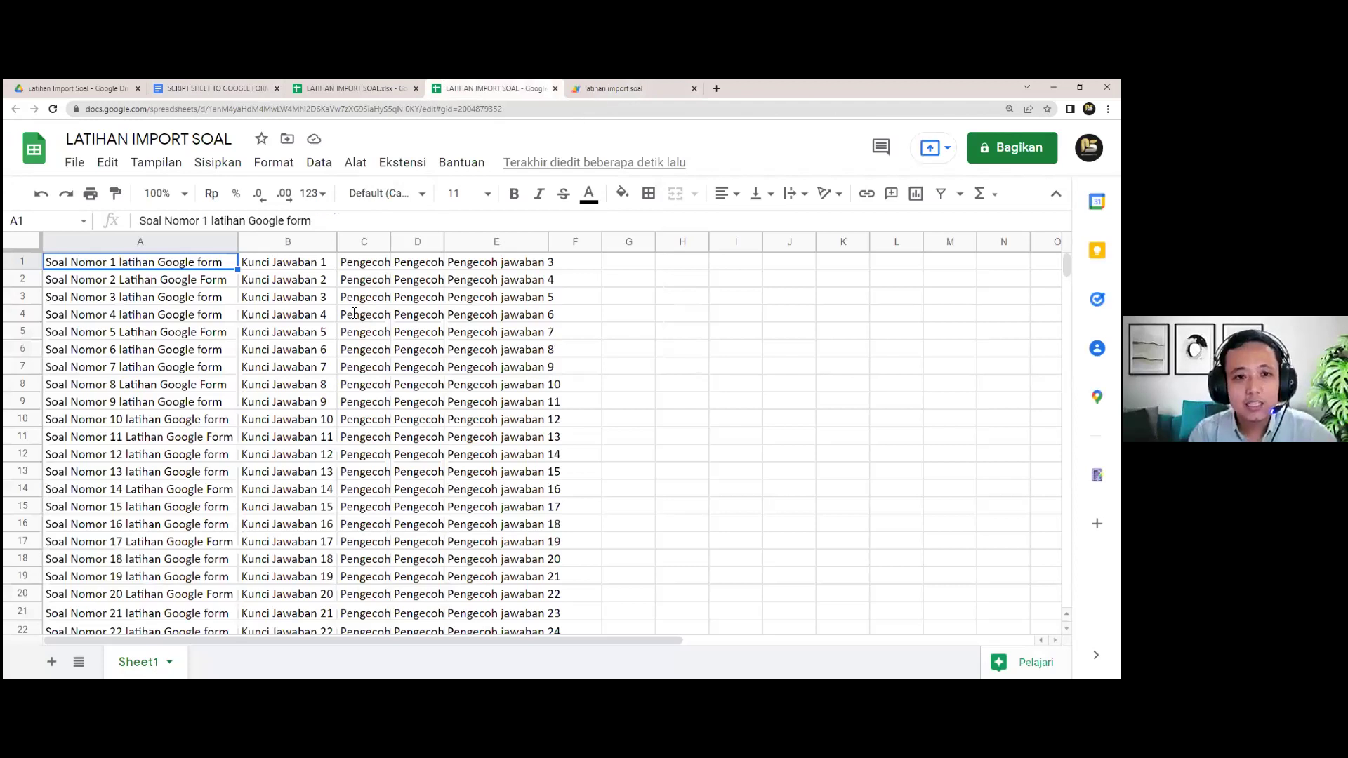
key(ctrl+Tab)
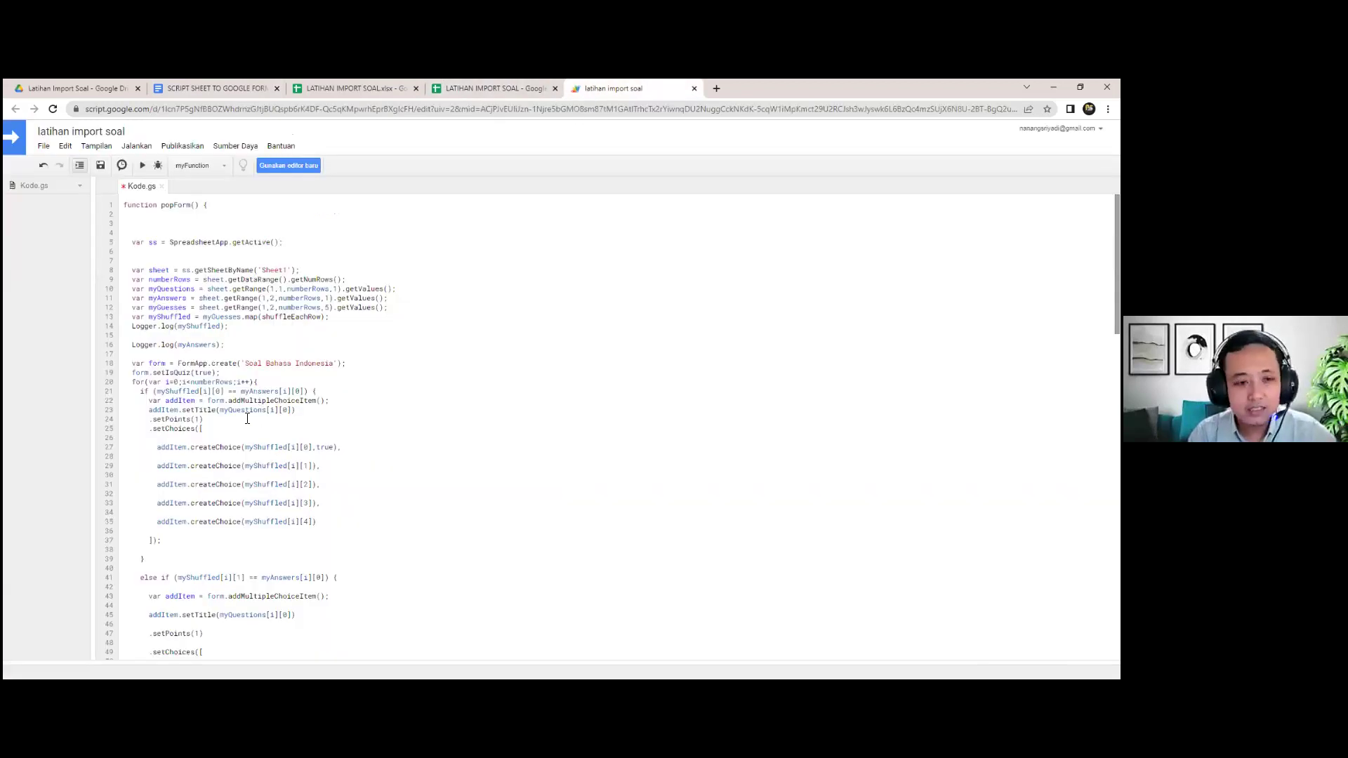
Replace the form title 'Soal Bahasa Indonesia' on line 18 with 'Latihan Soal Google form'.
drag(262, 271, 288, 271)
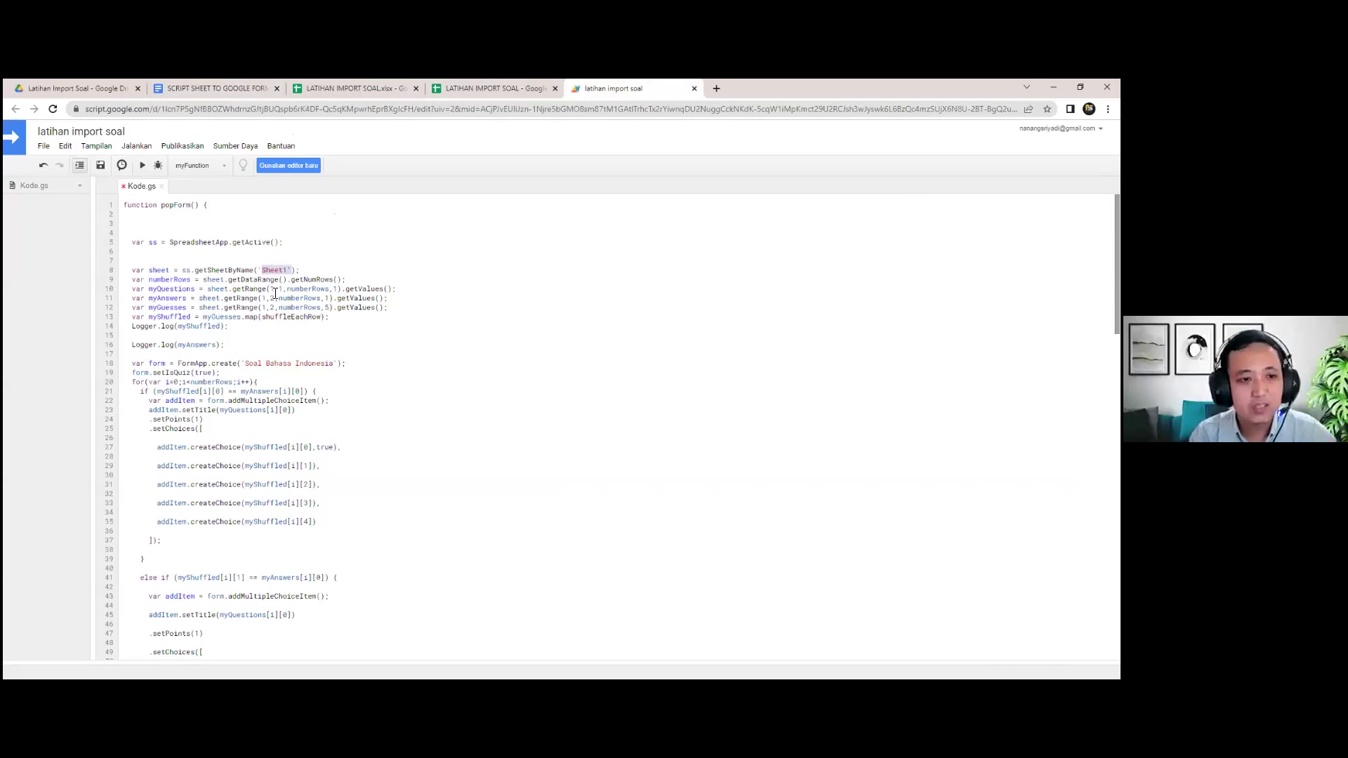
click(269, 364)
drag(245, 364, 334, 363)
text(La)
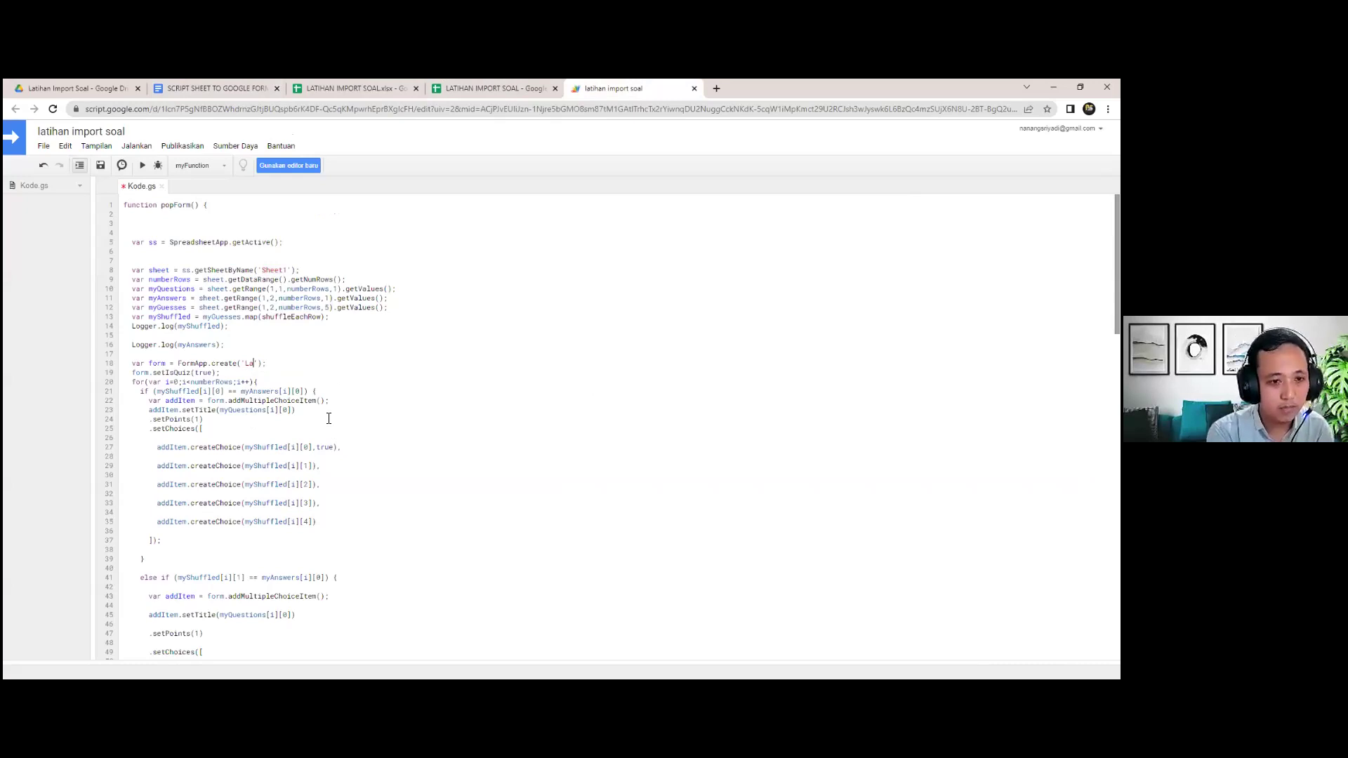
text(tihan Soal Google form)
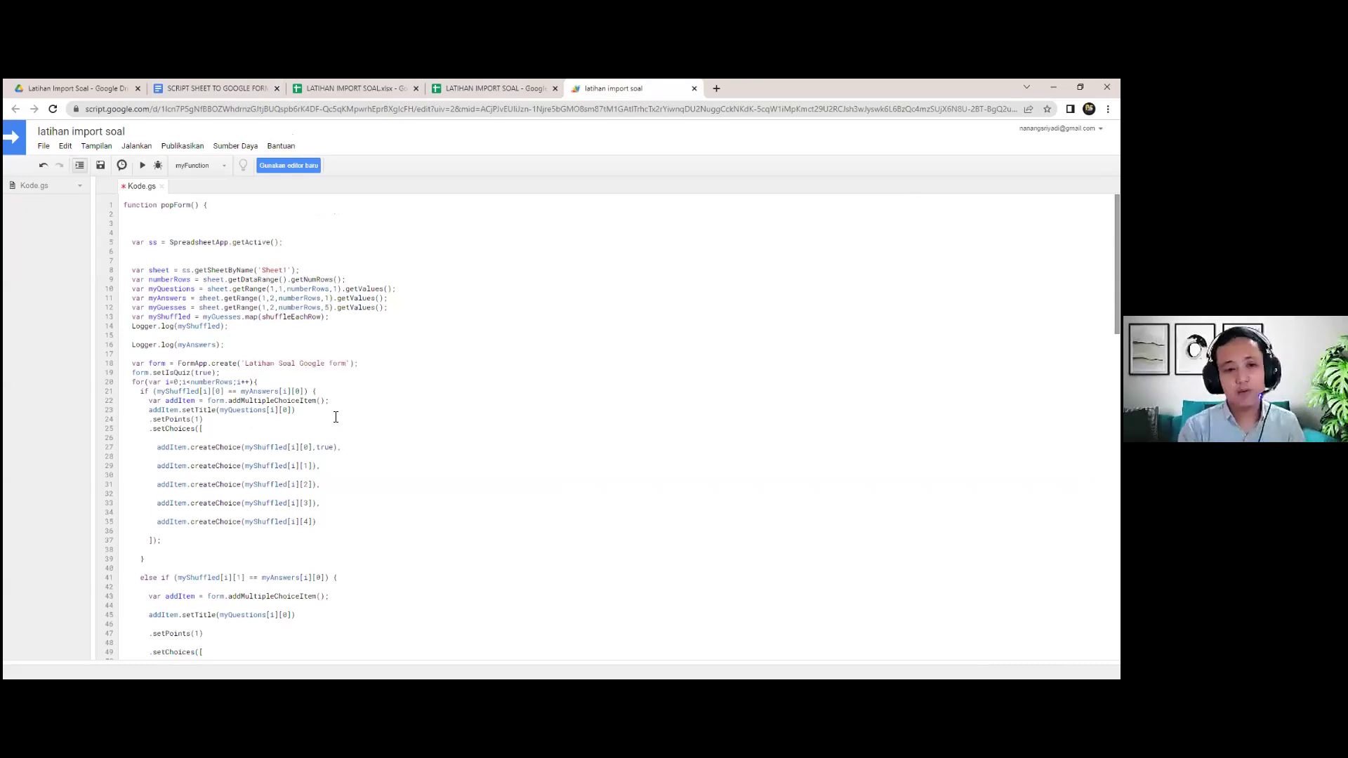
scroll(351, 472, down, 5)
scroll(352, 477, up, 5)
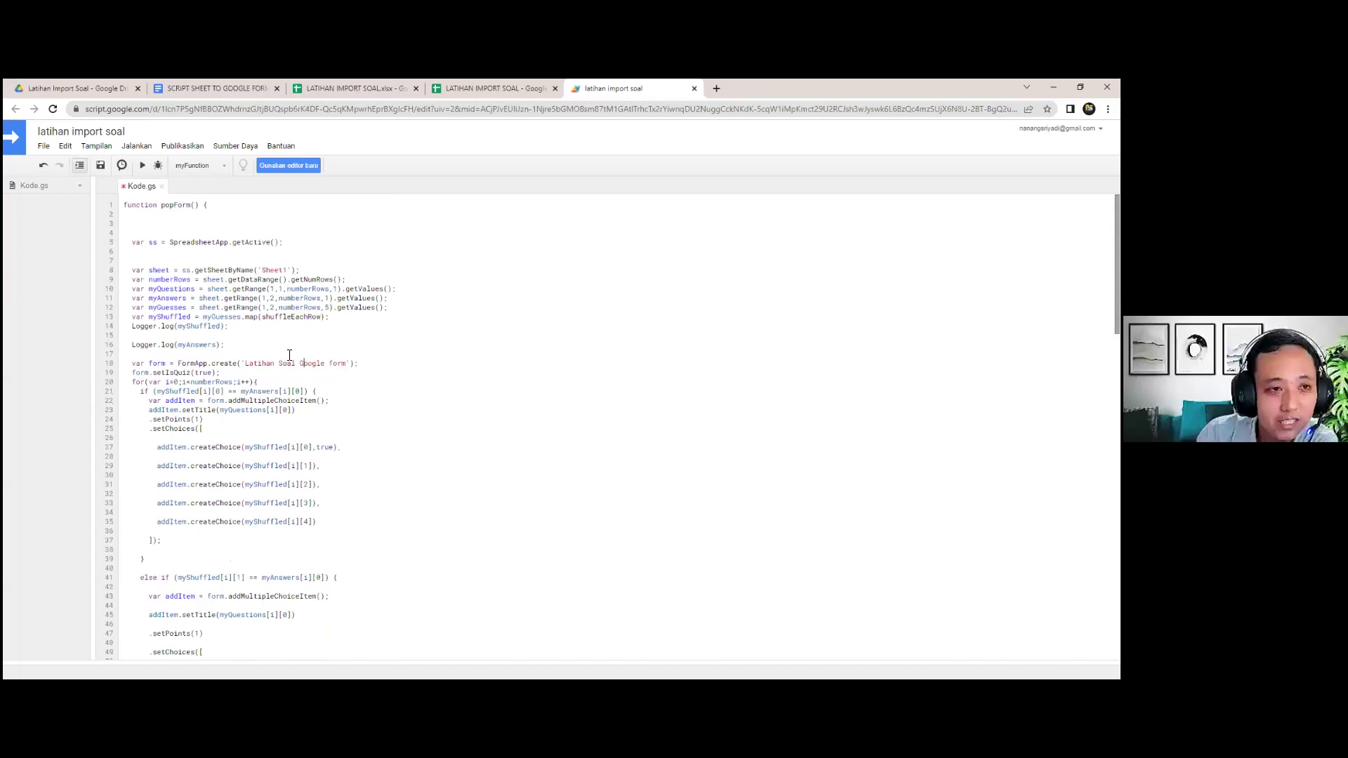
Save the script project after checking the list of runnable functions.
click(223, 165)
click(271, 247)
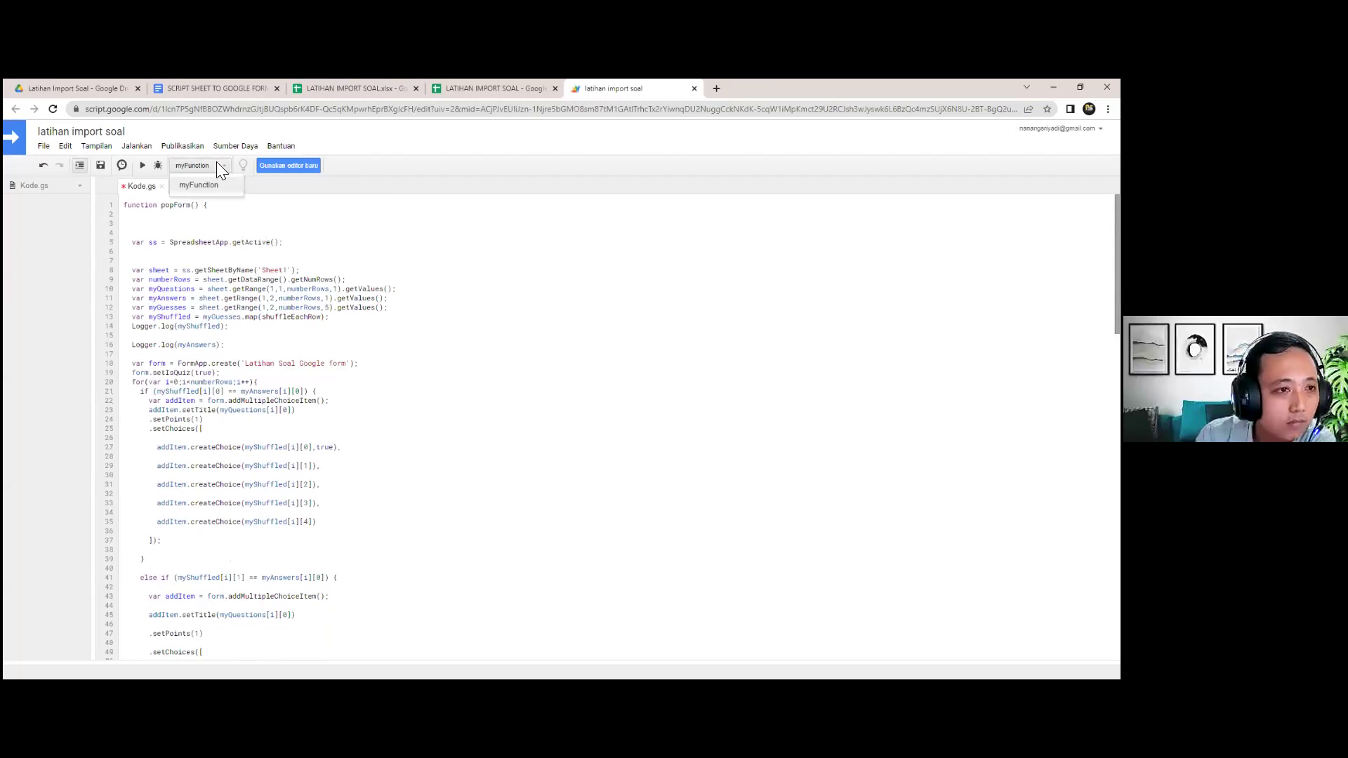
click(207, 185)
click(216, 167)
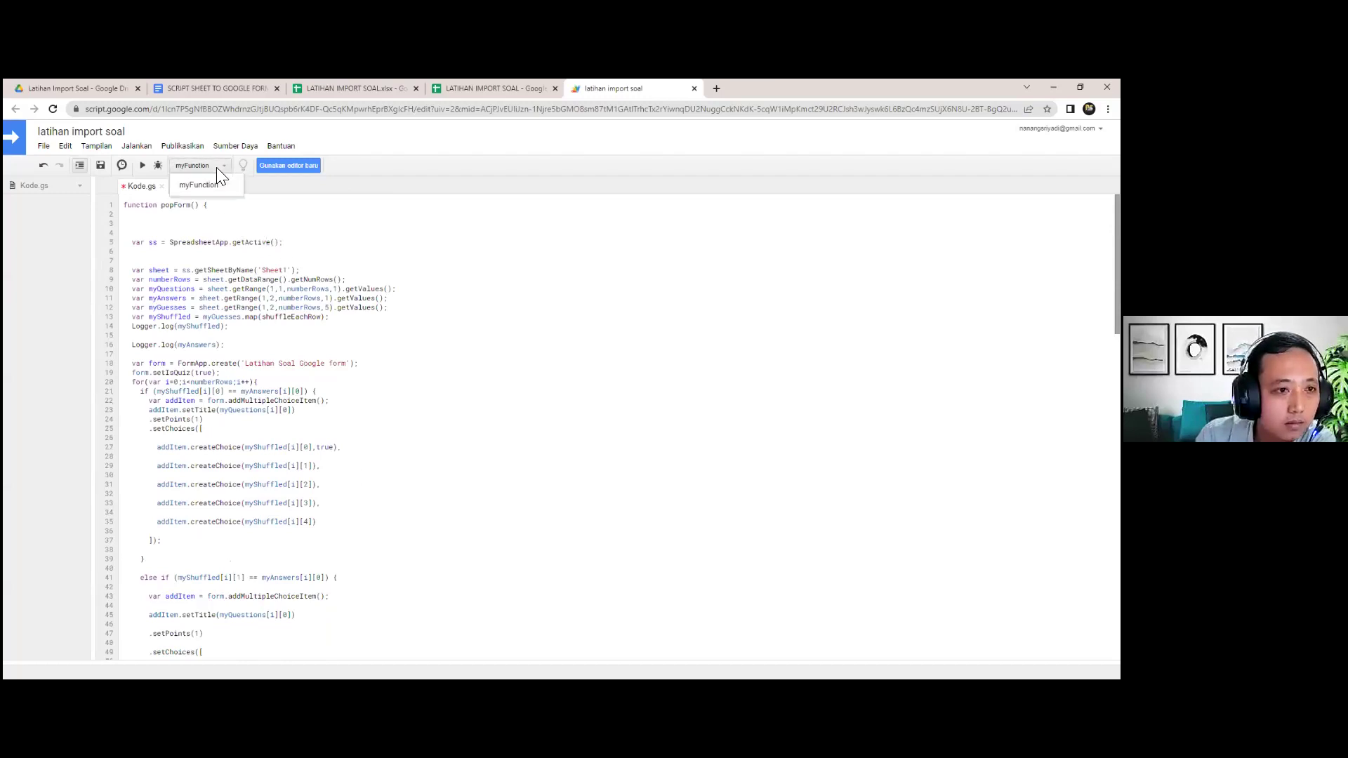
click(246, 354)
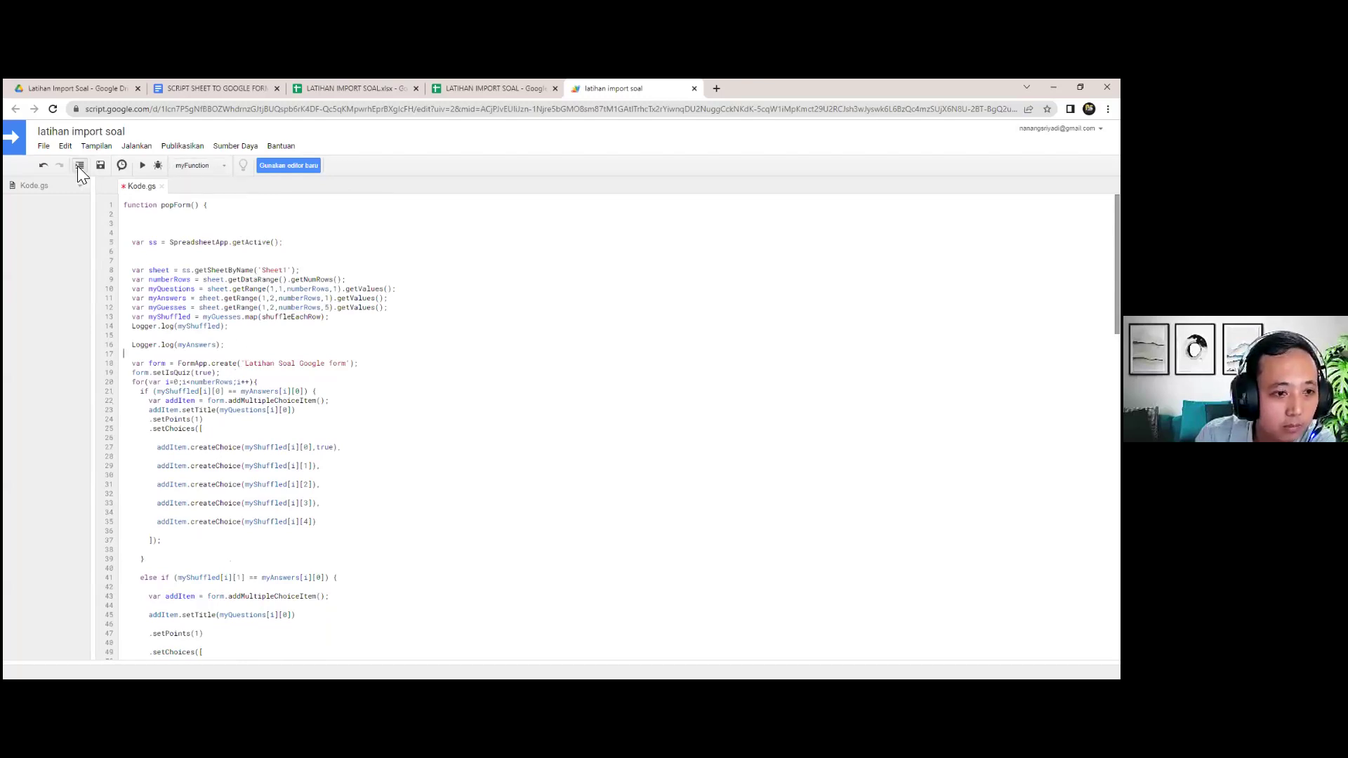
click(100, 166)
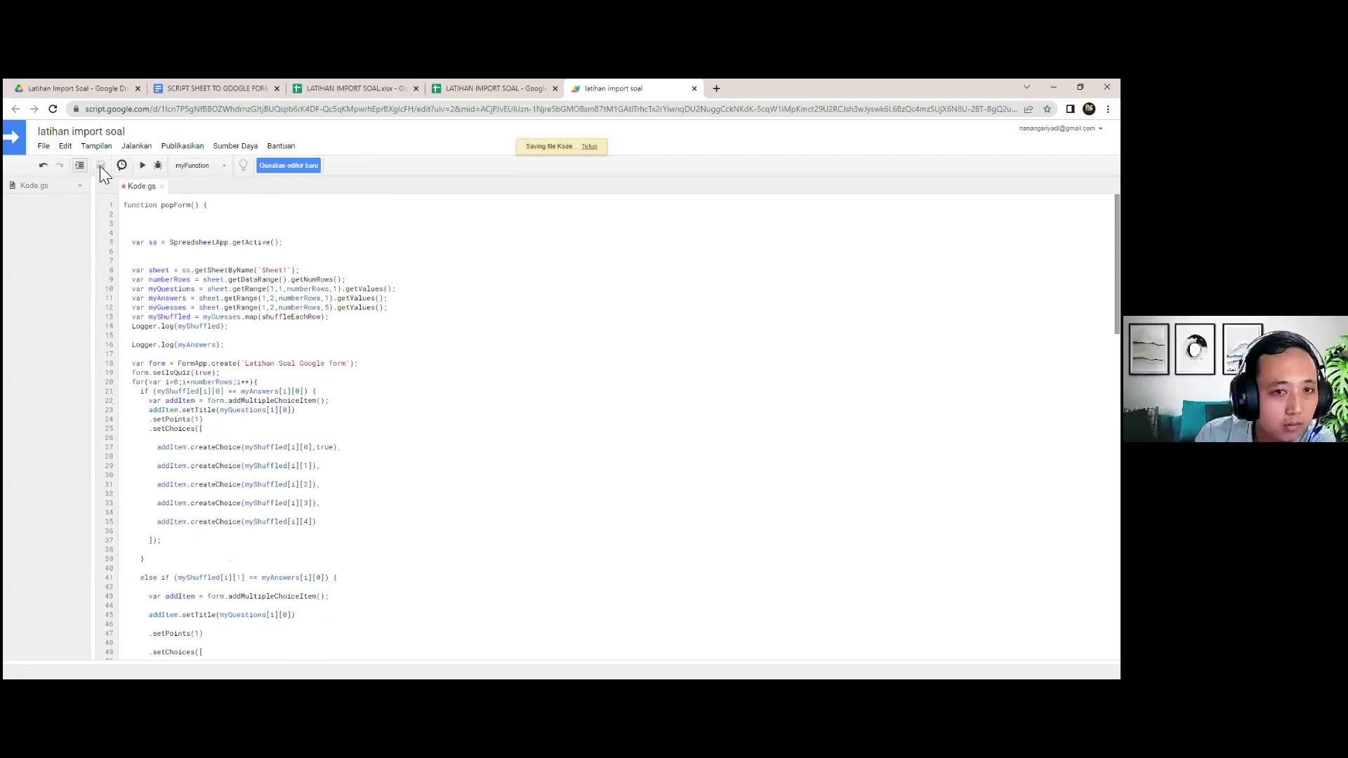
click(202, 166)
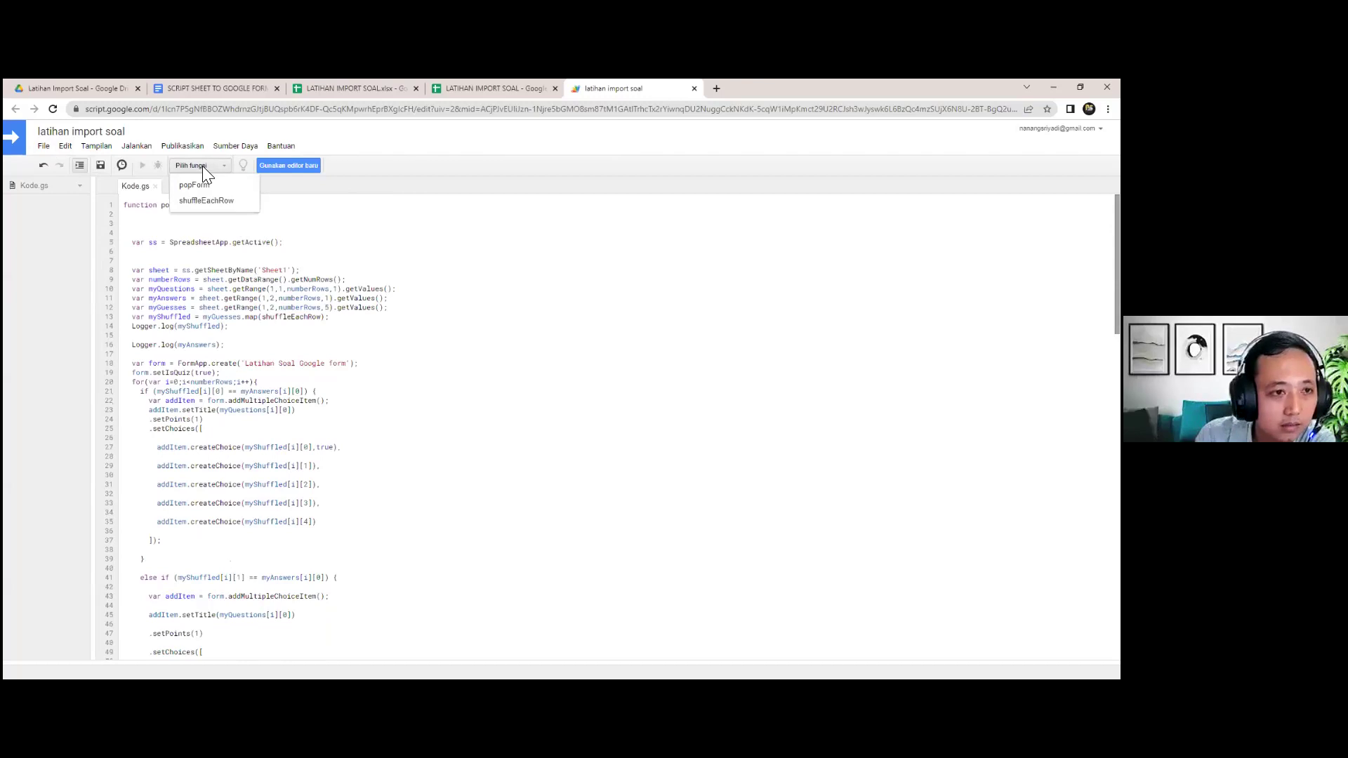
click(101, 164)
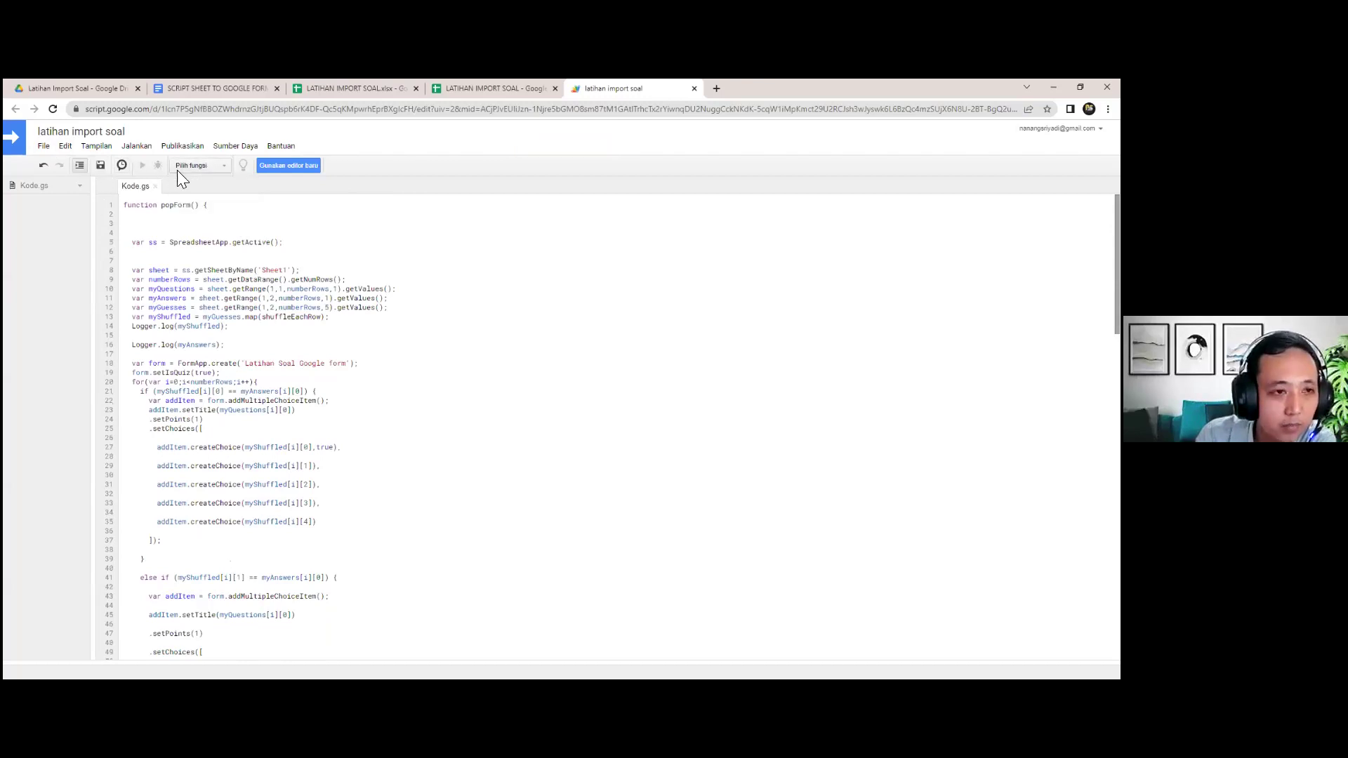
Run the popForm function and review the permissions it requests.
click(216, 169)
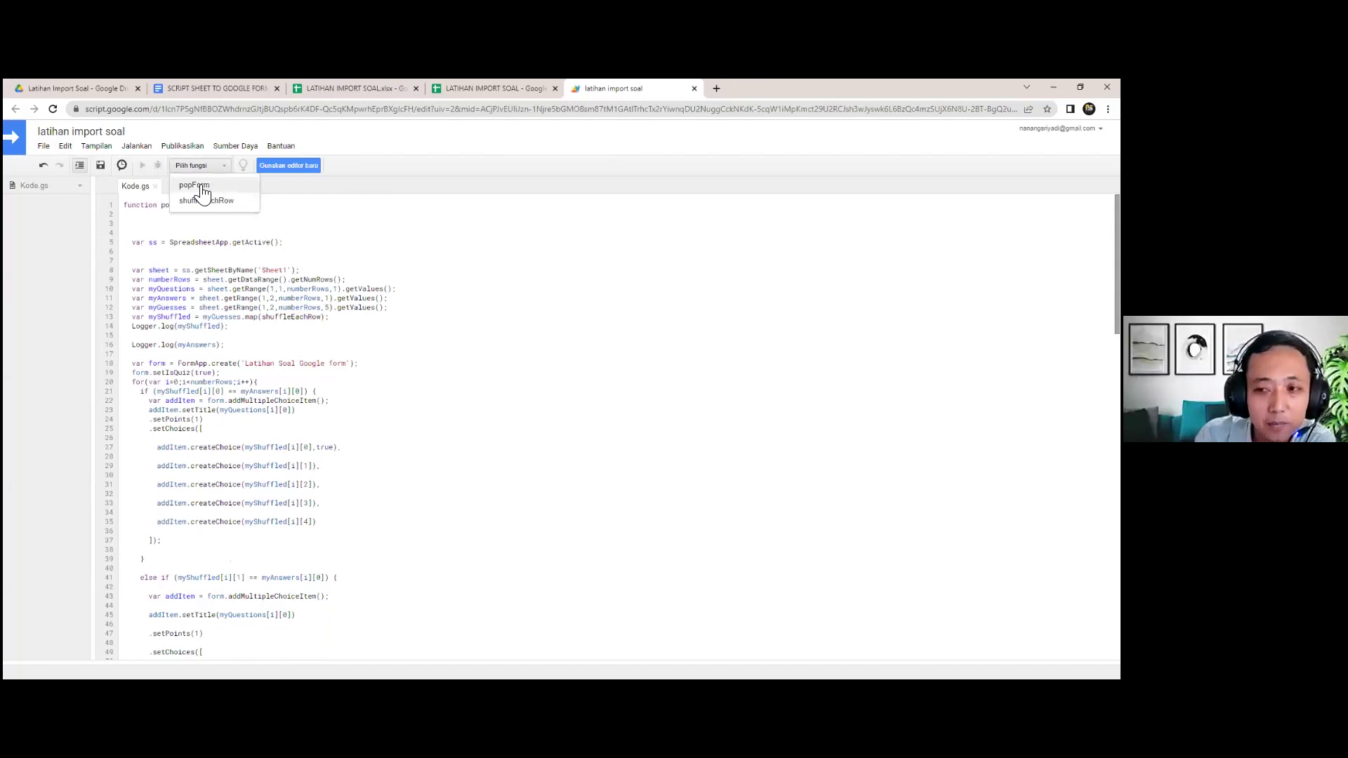
click(203, 187)
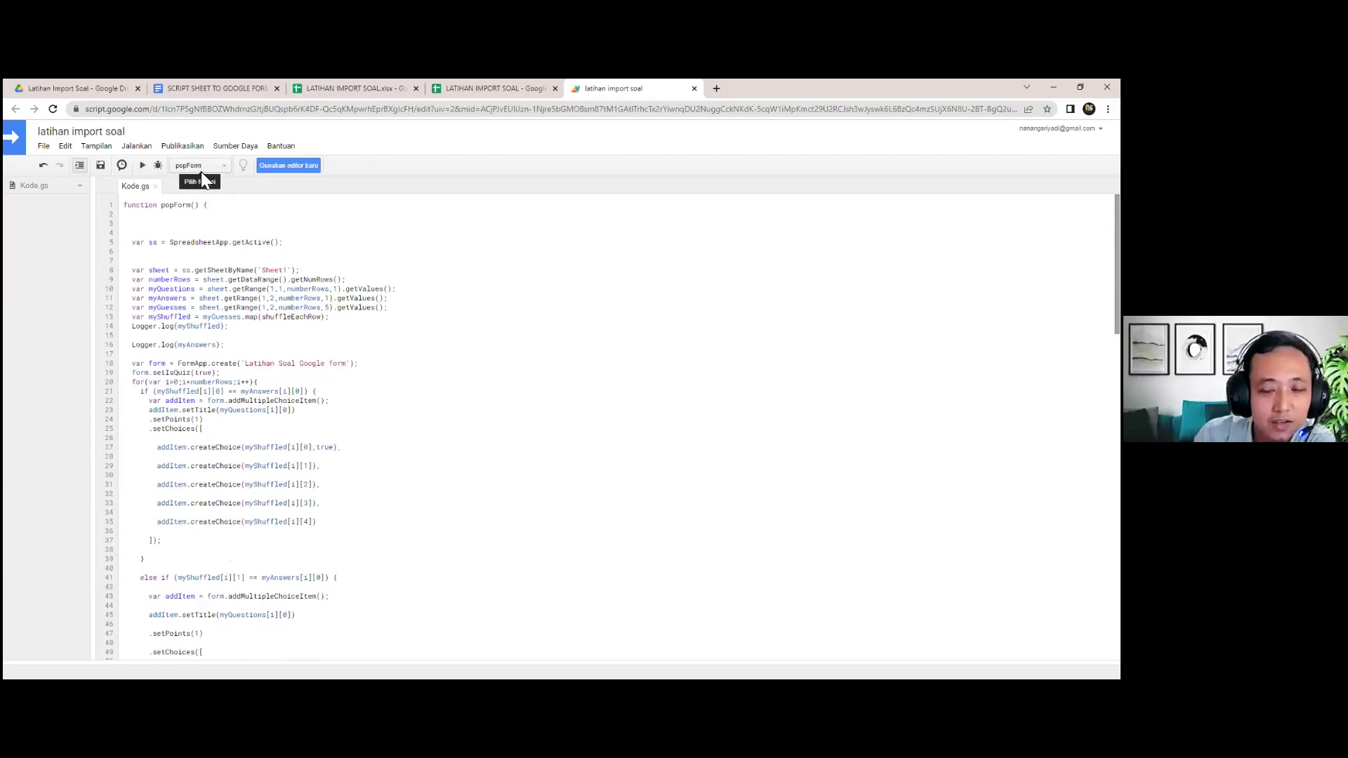
click(142, 165)
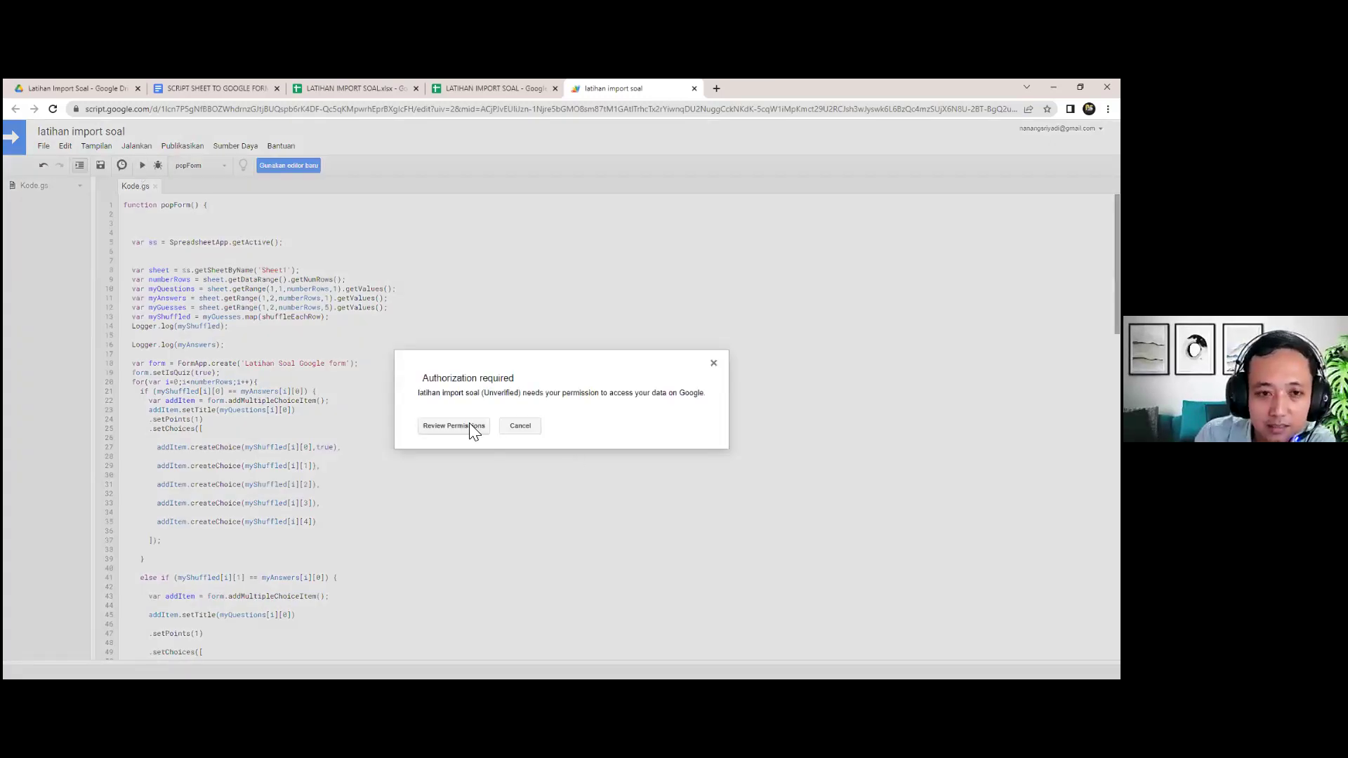
click(469, 425)
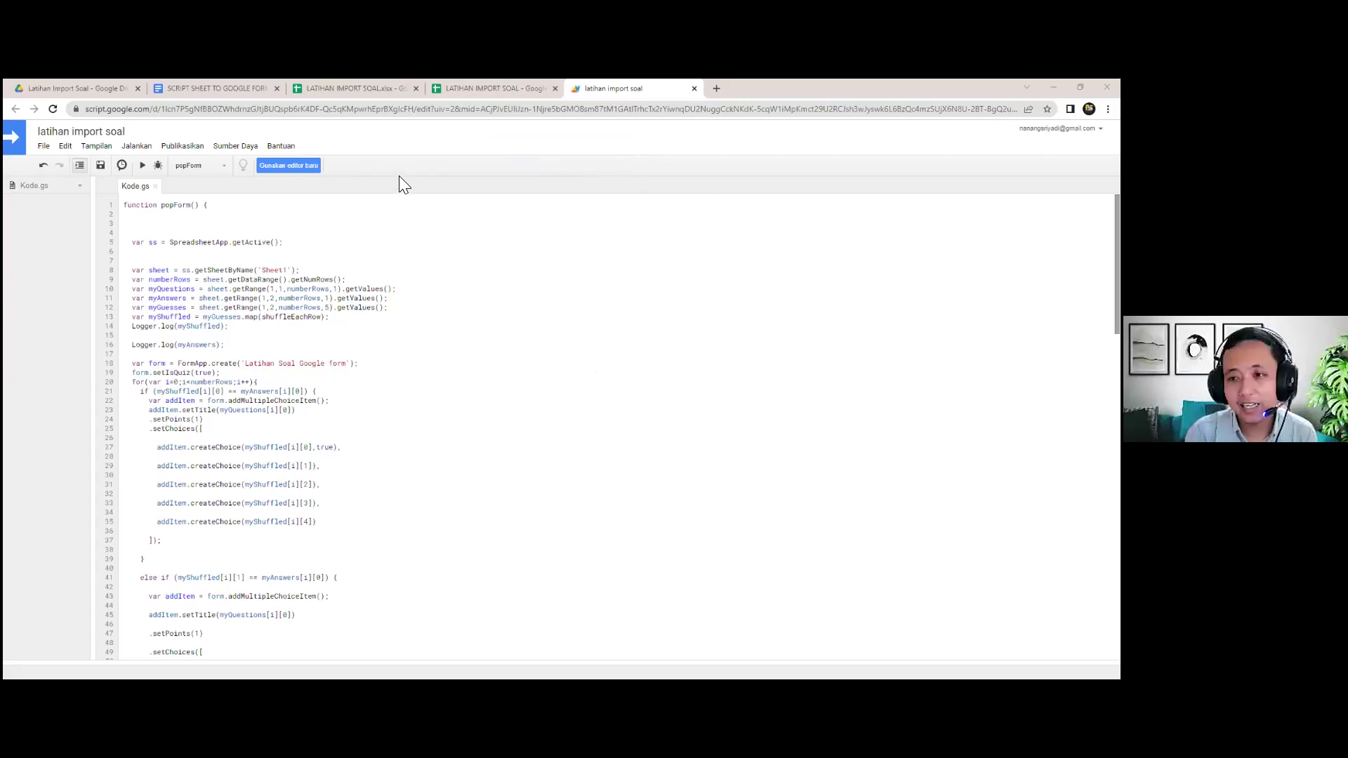
Go to Drive Saya and preview the older latihan import soal form, then close it.
click(39, 80)
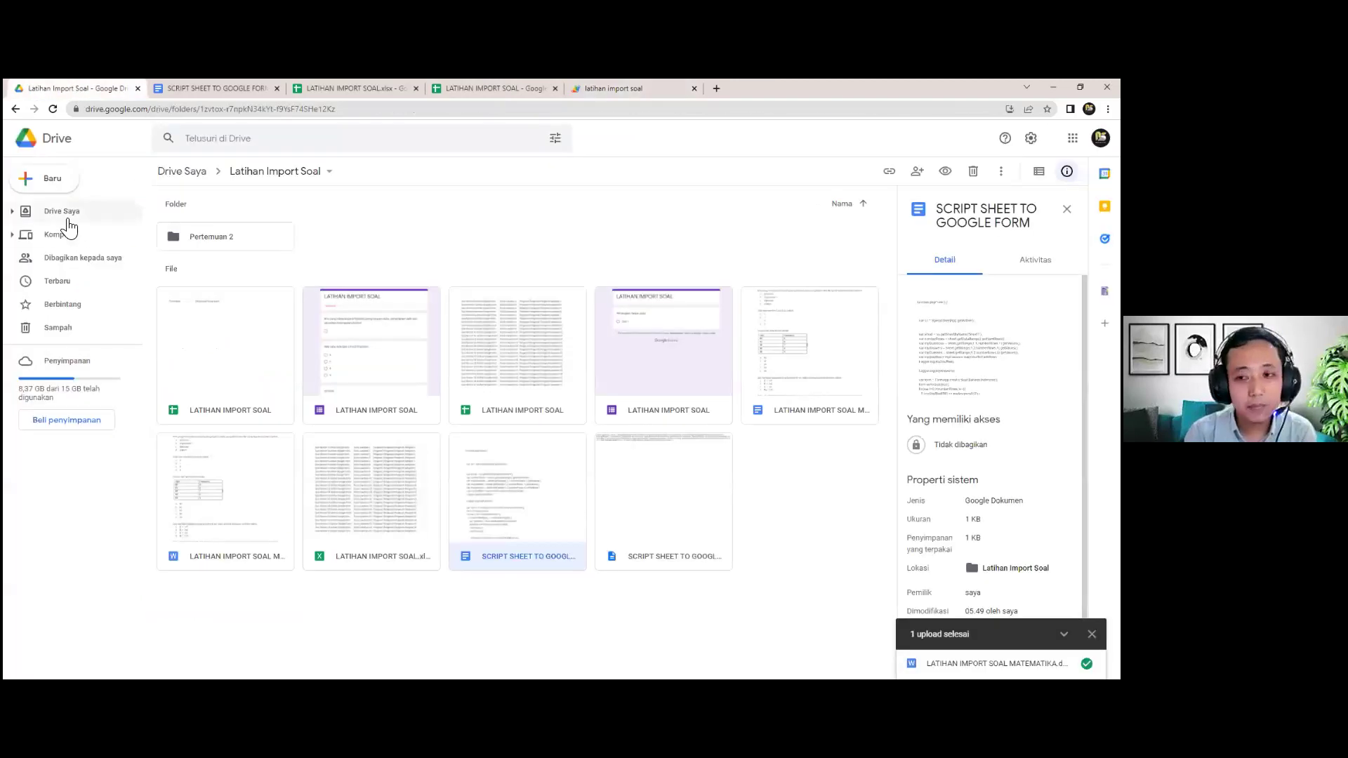
click(67, 217)
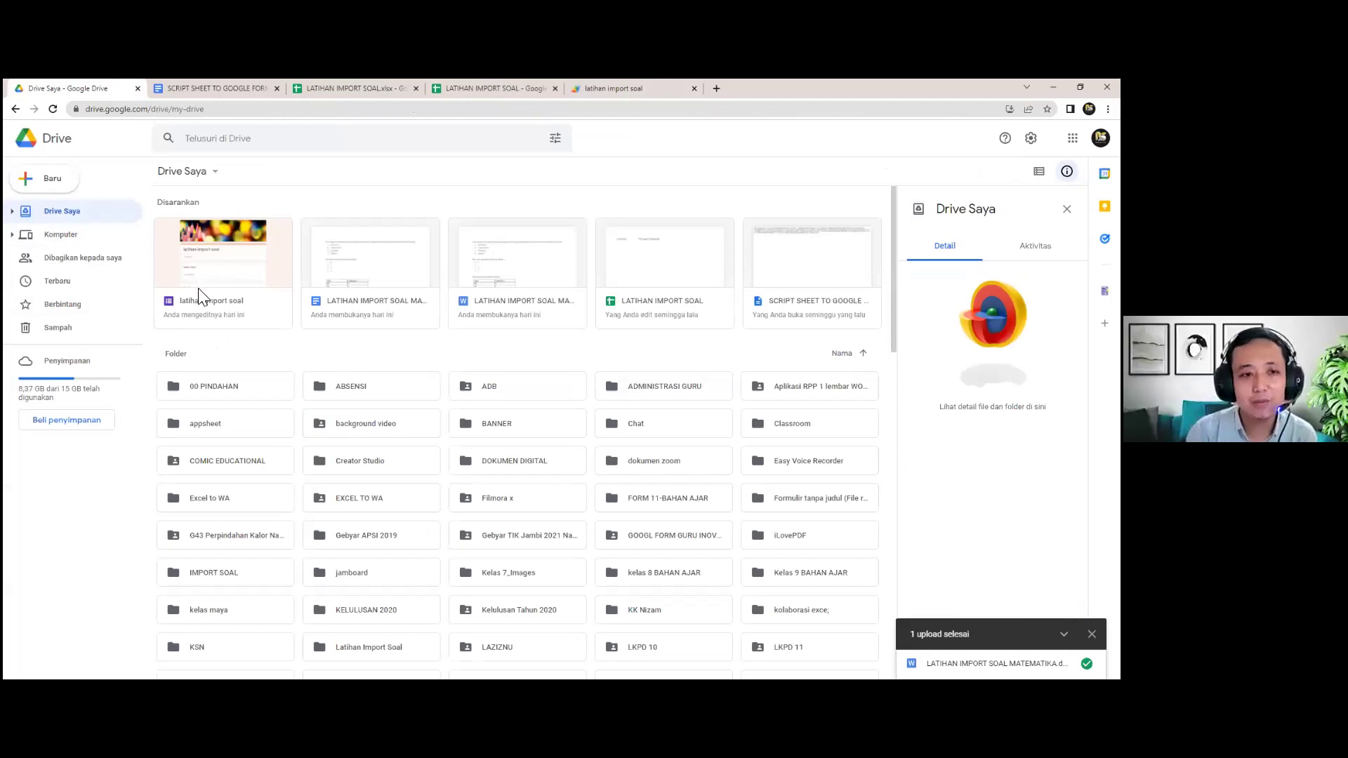
click(195, 310)
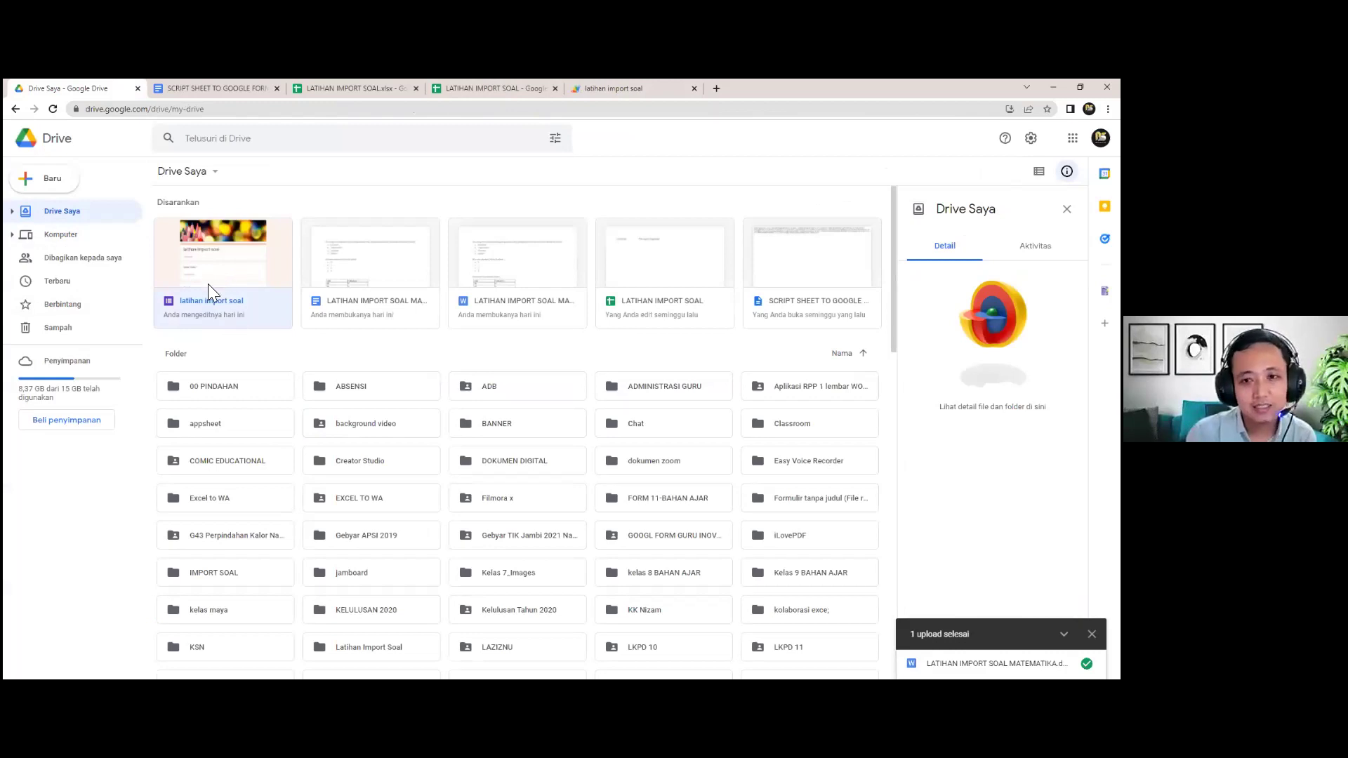
double_click(215, 260)
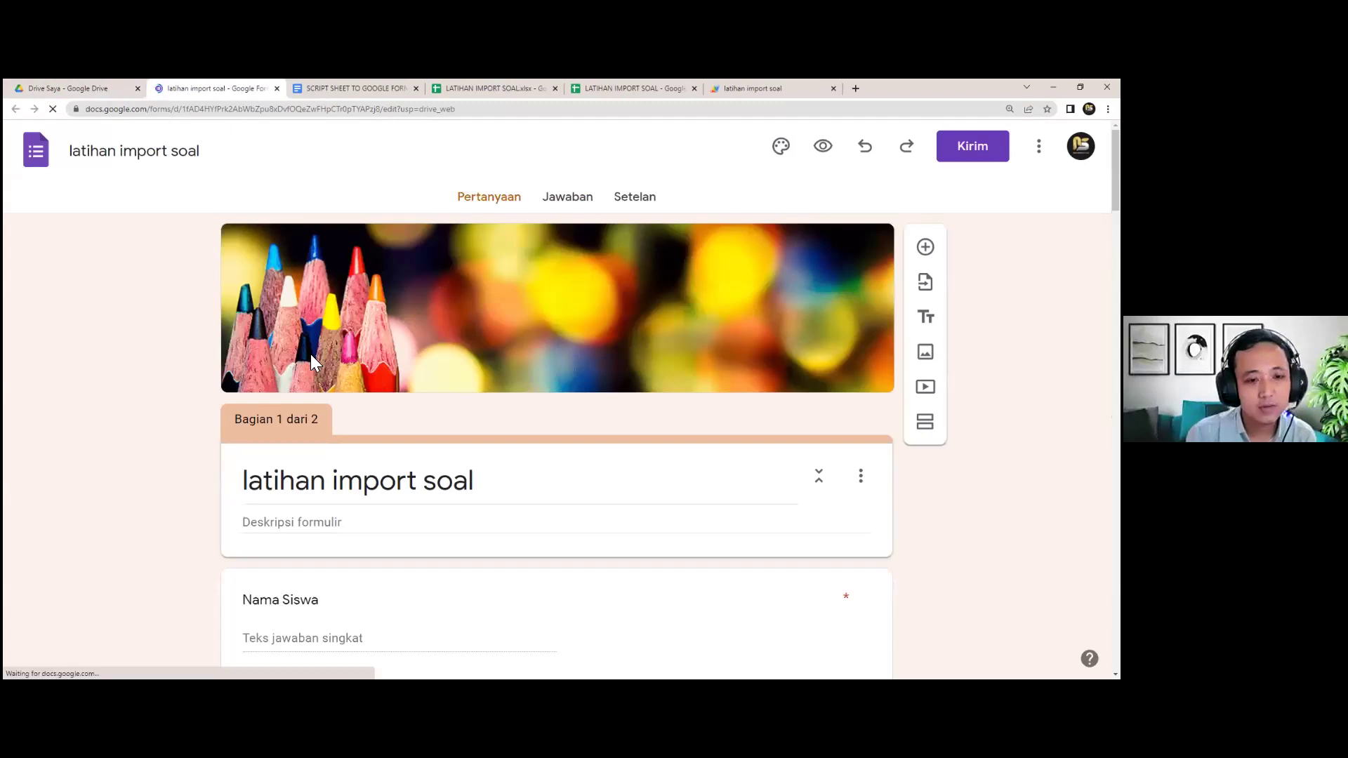
scroll(391, 379, down, 12)
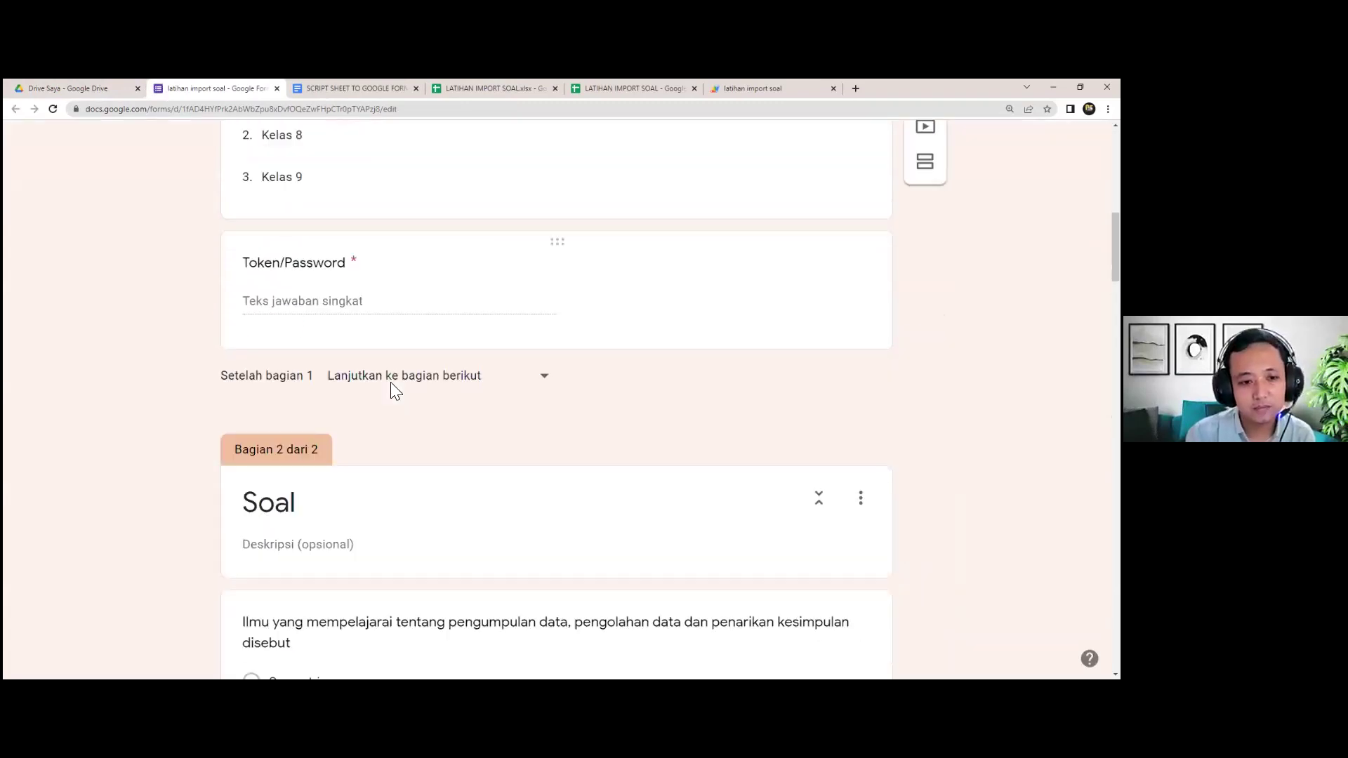
scroll(393, 337, up, 12)
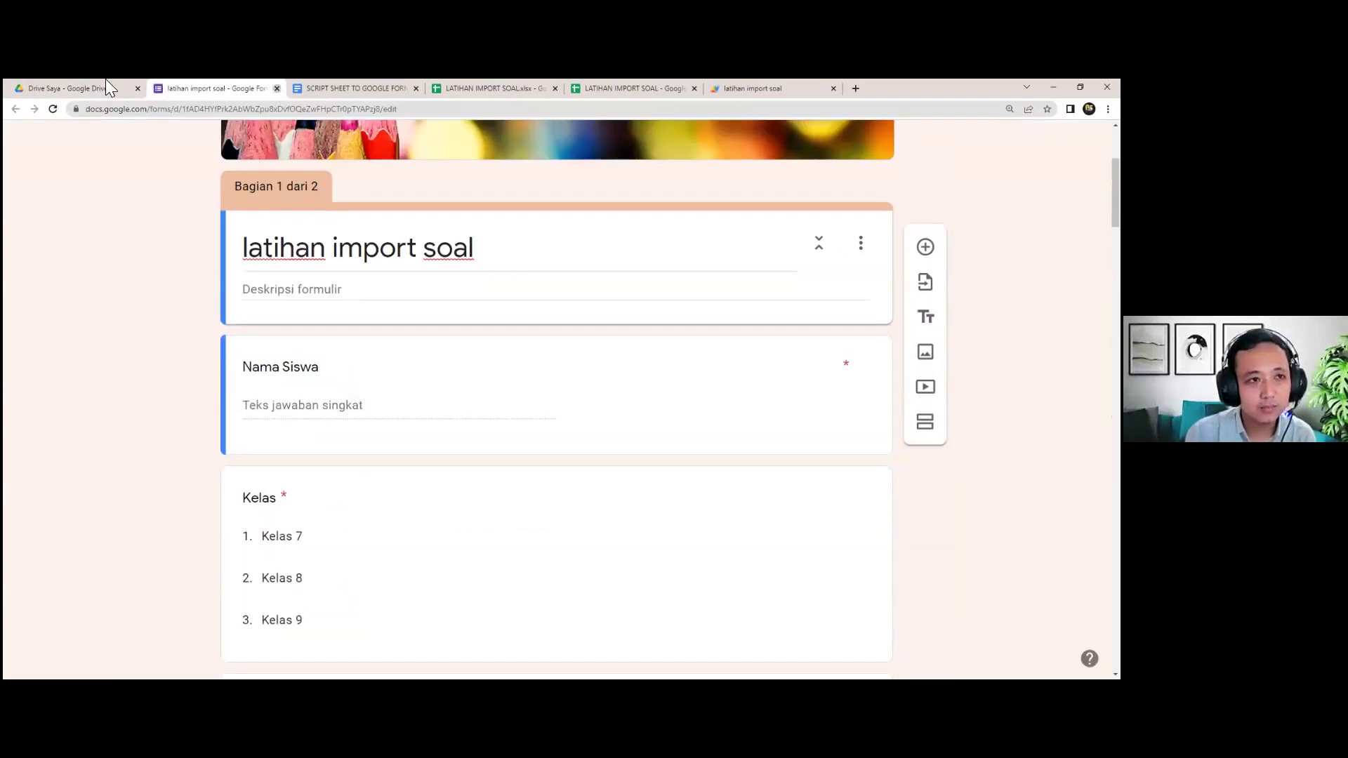
key(ctrl+w)
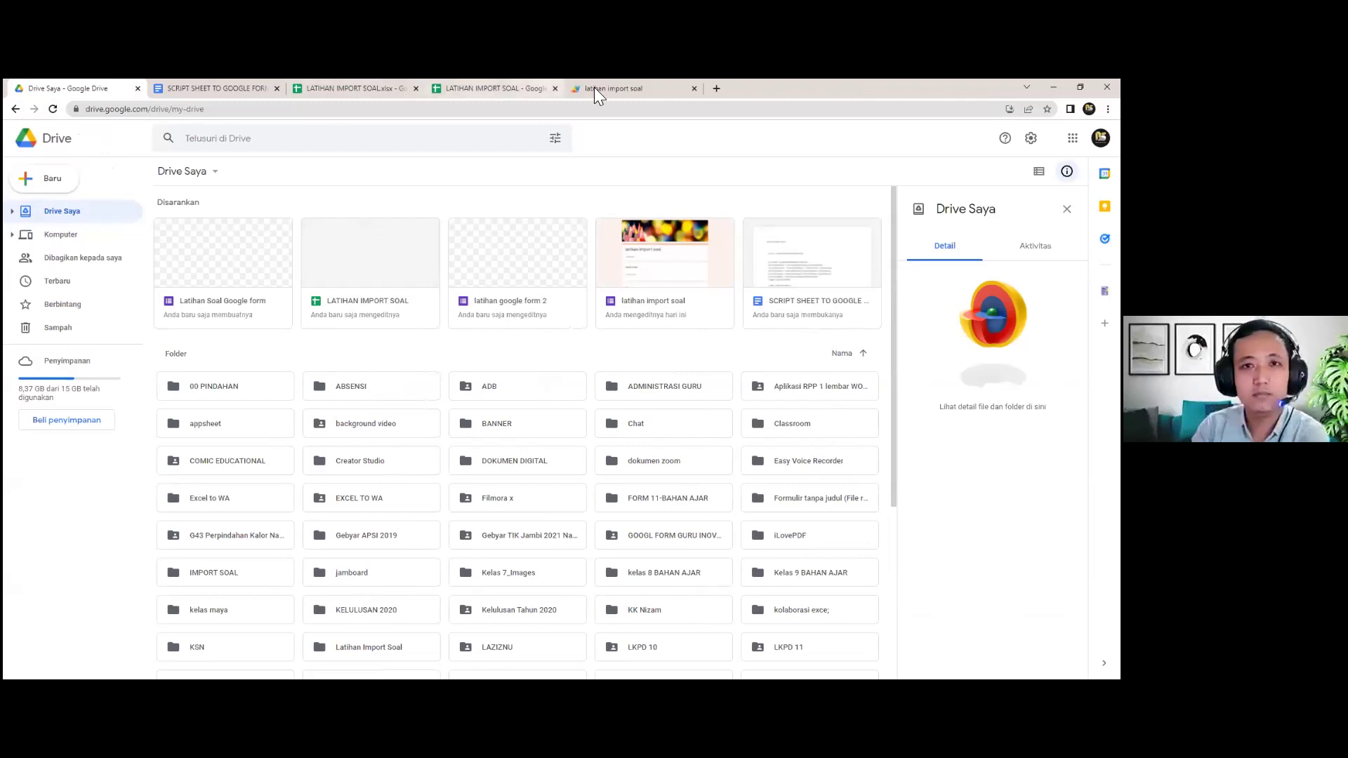
Check the Apps Script and script document tabs, then return to Google Drive.
click(570, 98)
scroll(401, 337, down, 4)
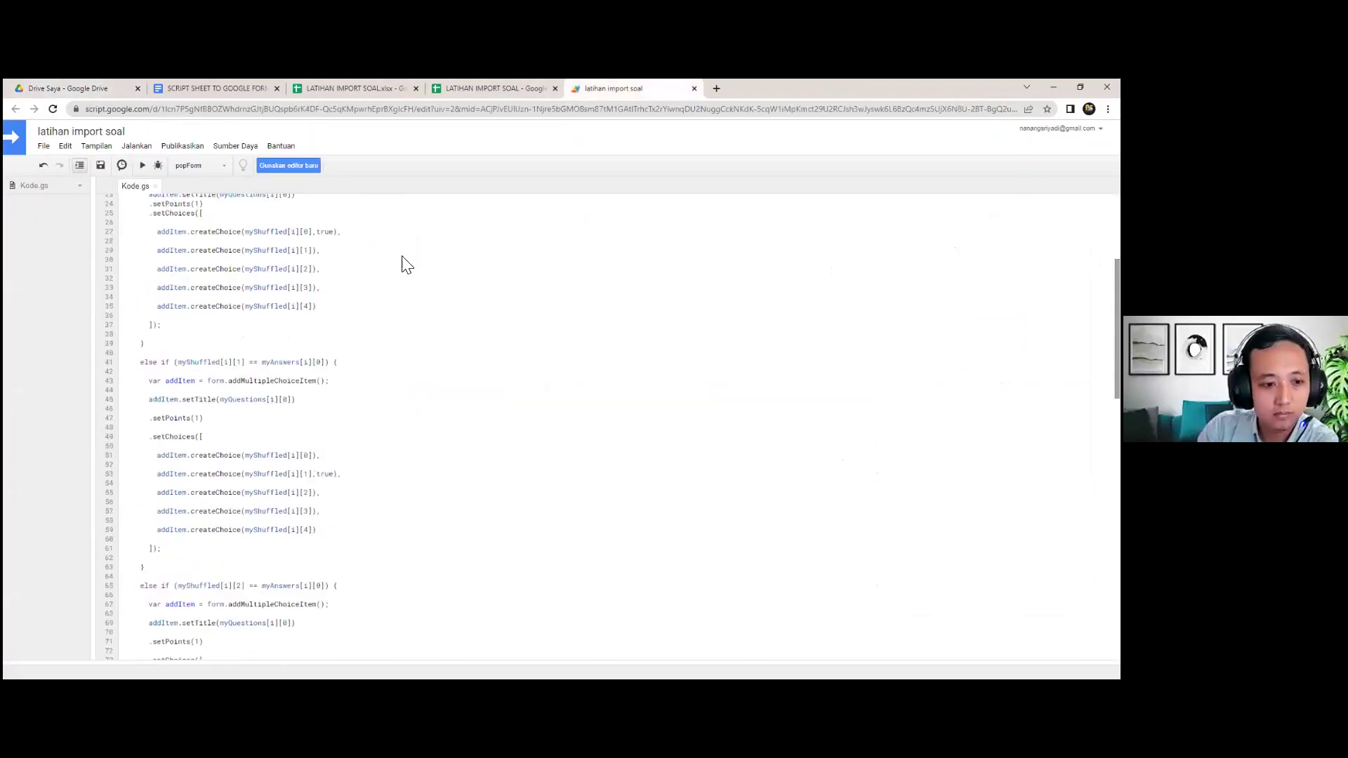
scroll(400, 264, up, 2)
click(210, 88)
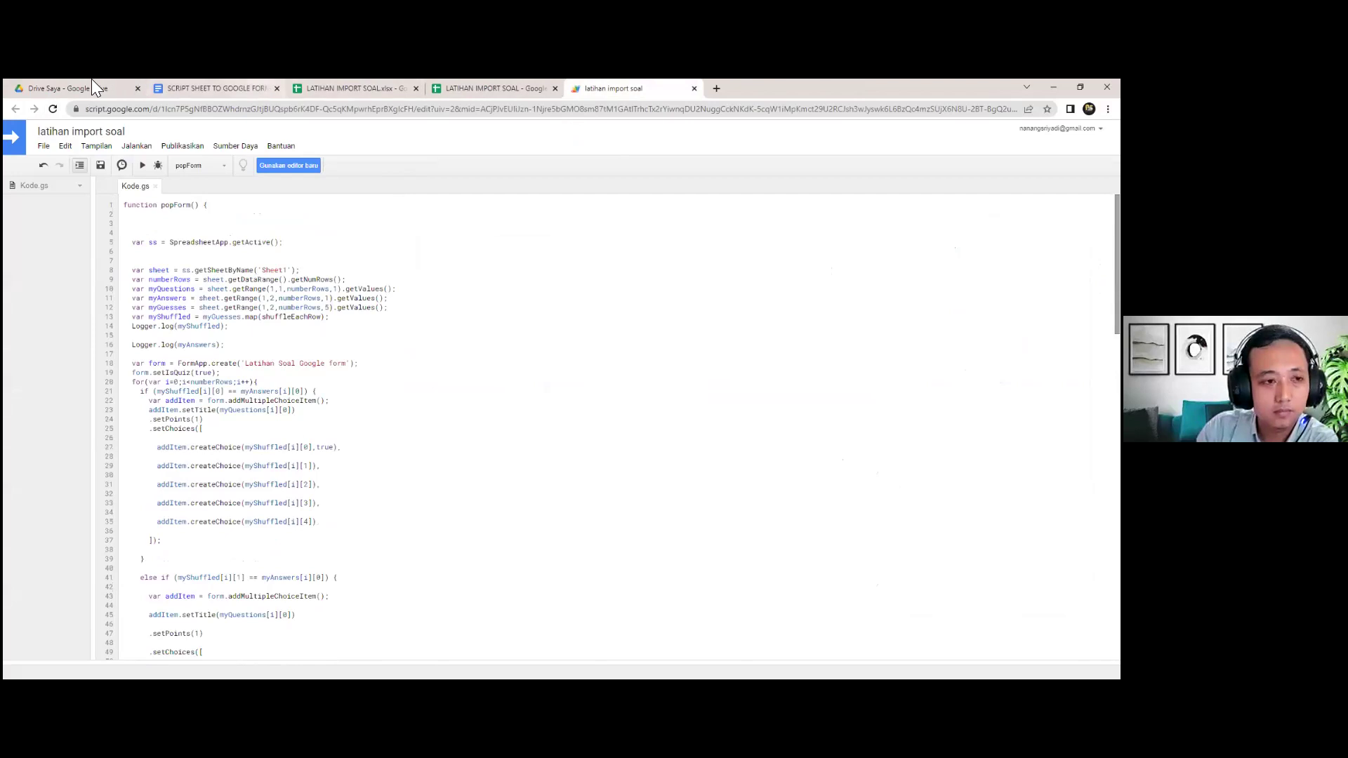
click(96, 87)
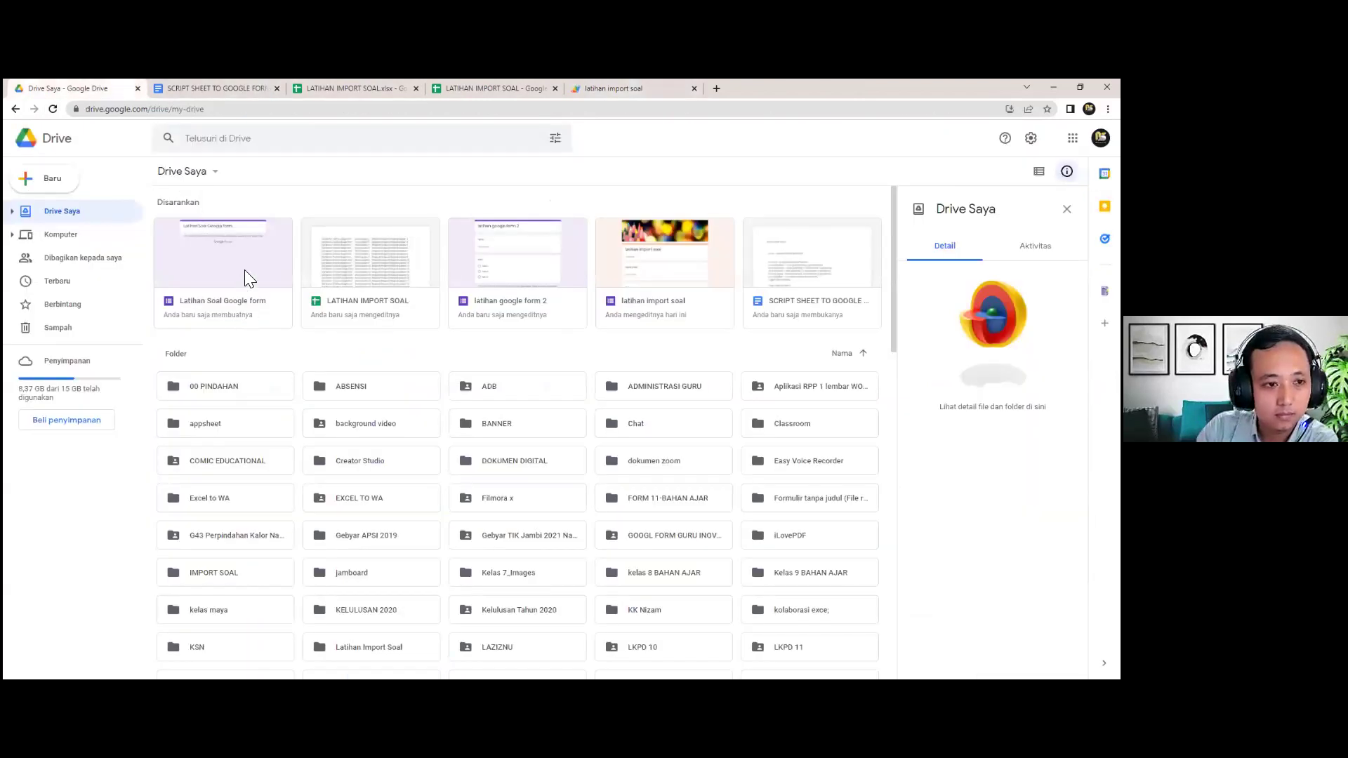
Open the Latihan Soal Google form and inspect question 1's answer key and points.
click(232, 313)
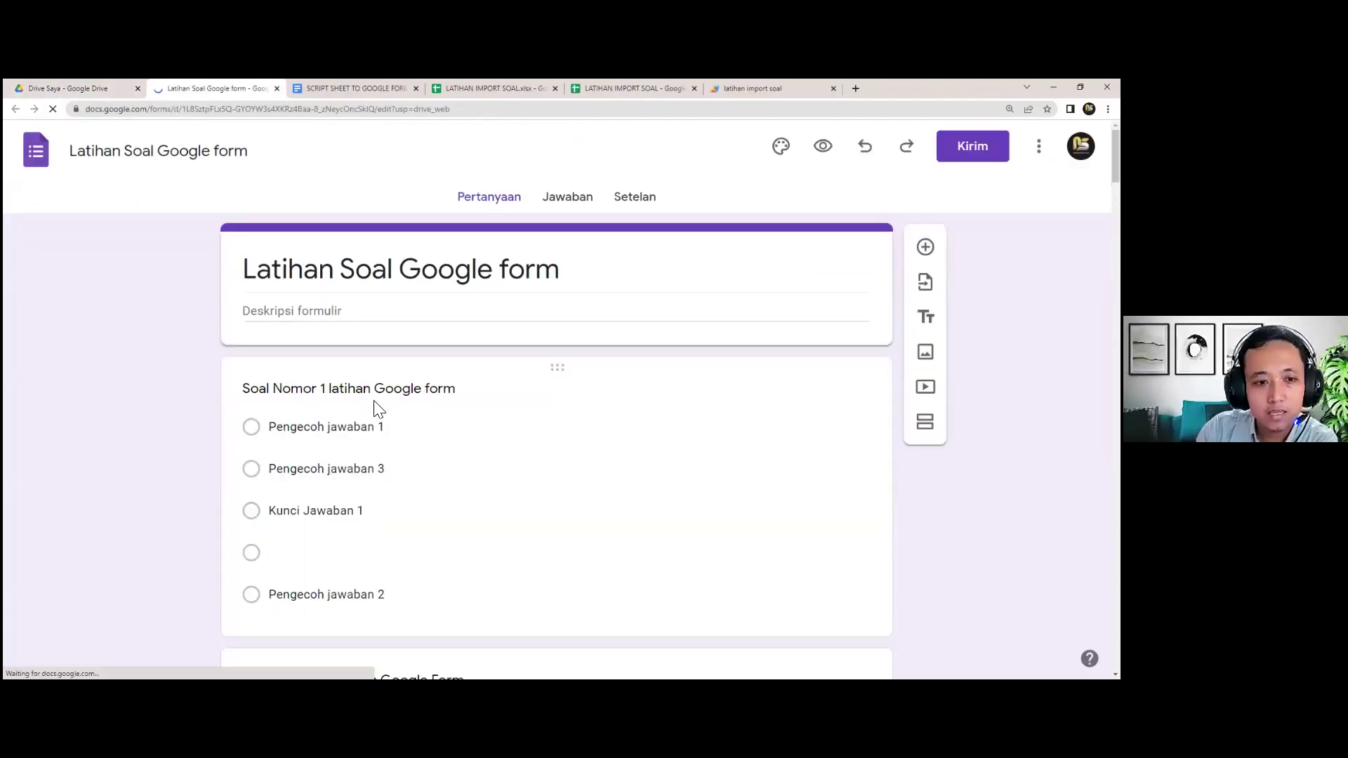
scroll(347, 391, down, 5)
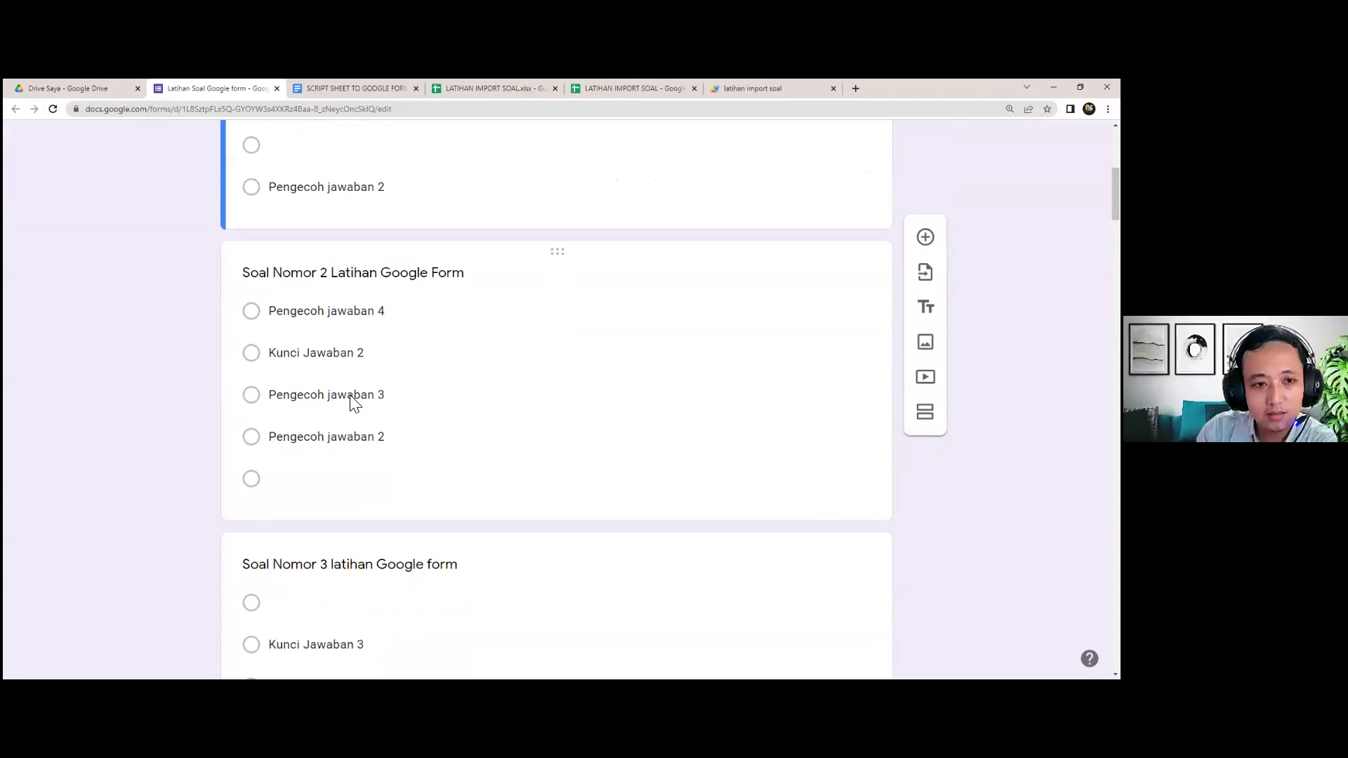
scroll(439, 401, up, 4)
click(340, 311)
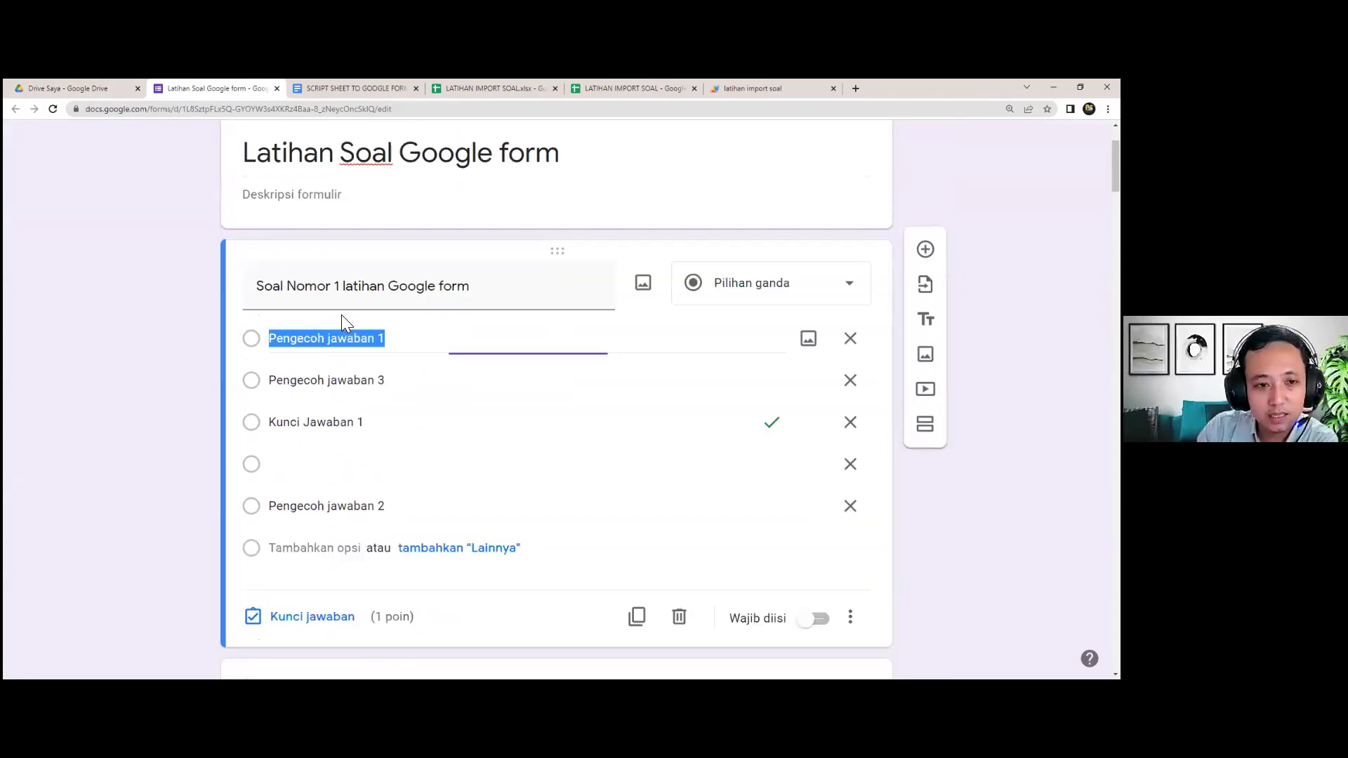
click(316, 617)
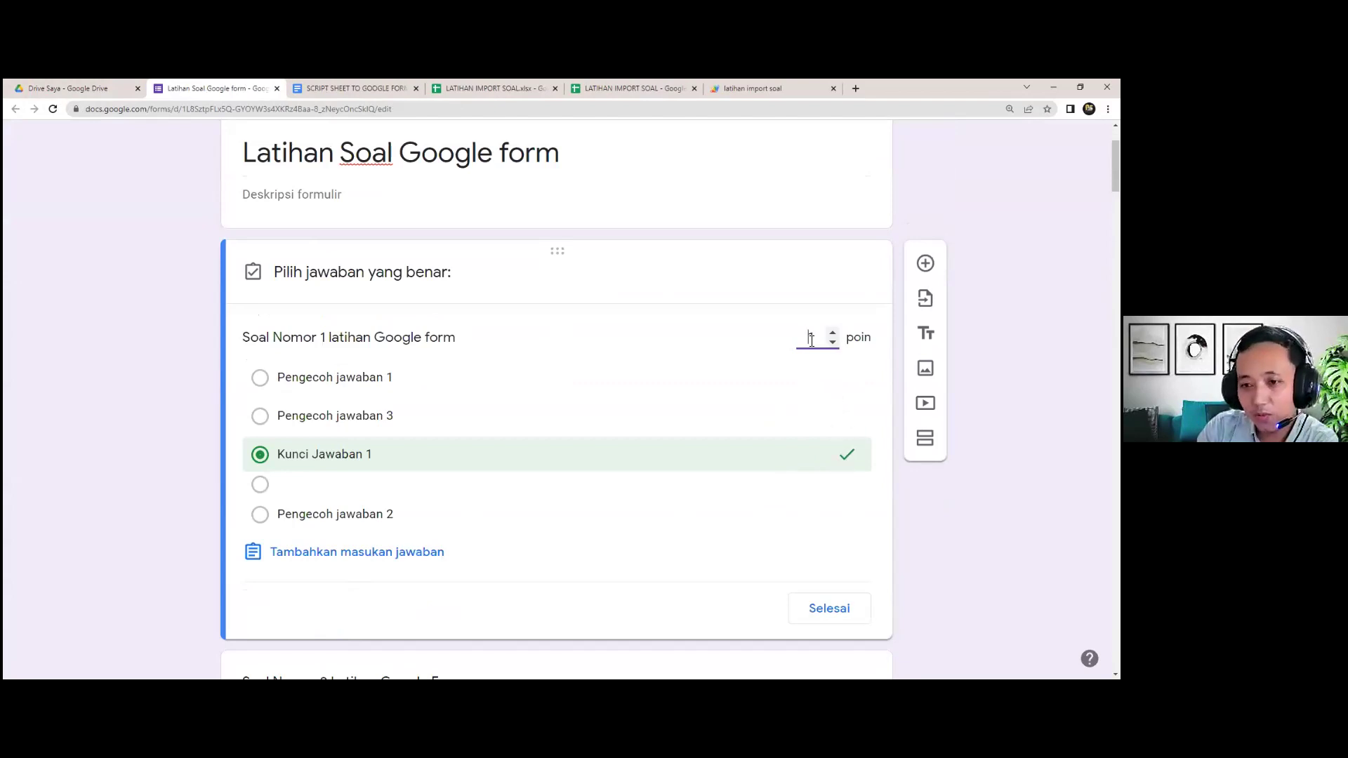
scroll(852, 470, down, 1)
scroll(851, 470, down, 5)
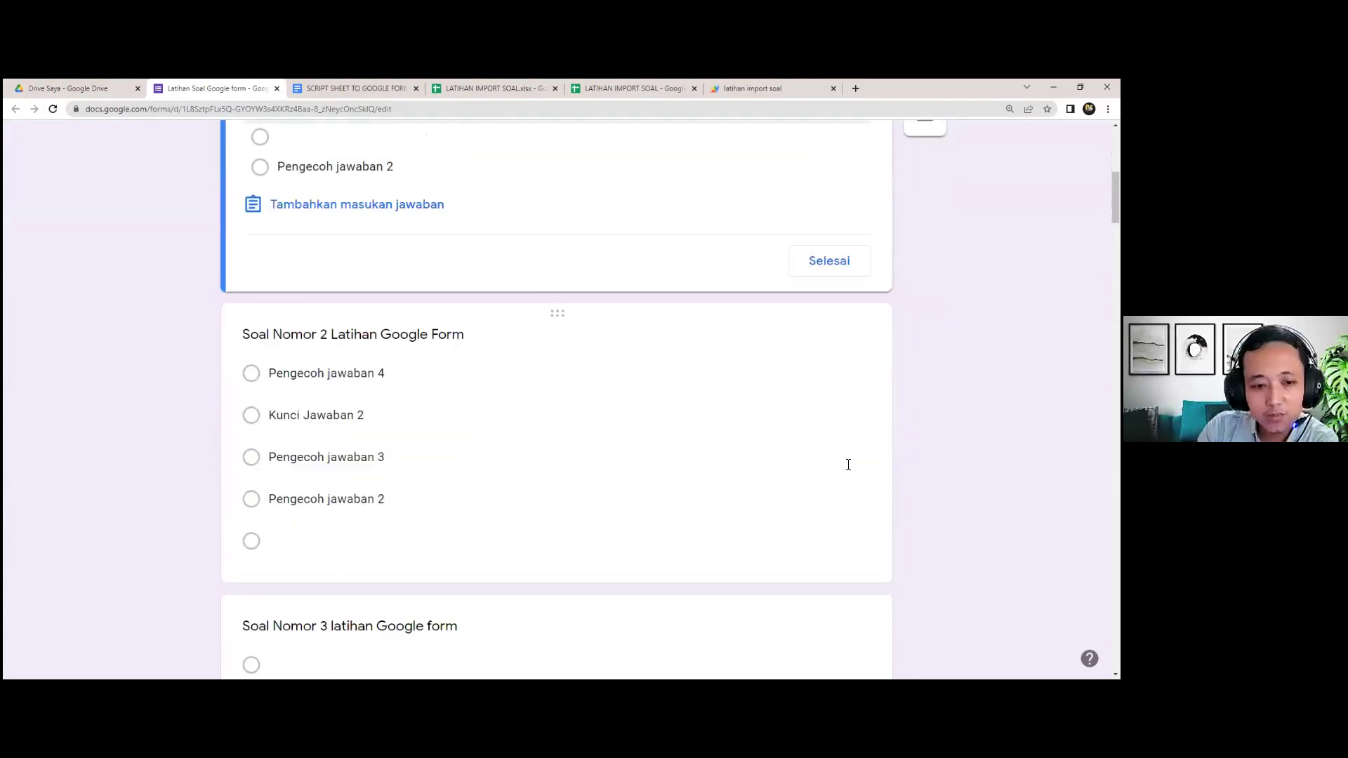
scroll(421, 466, up, 3)
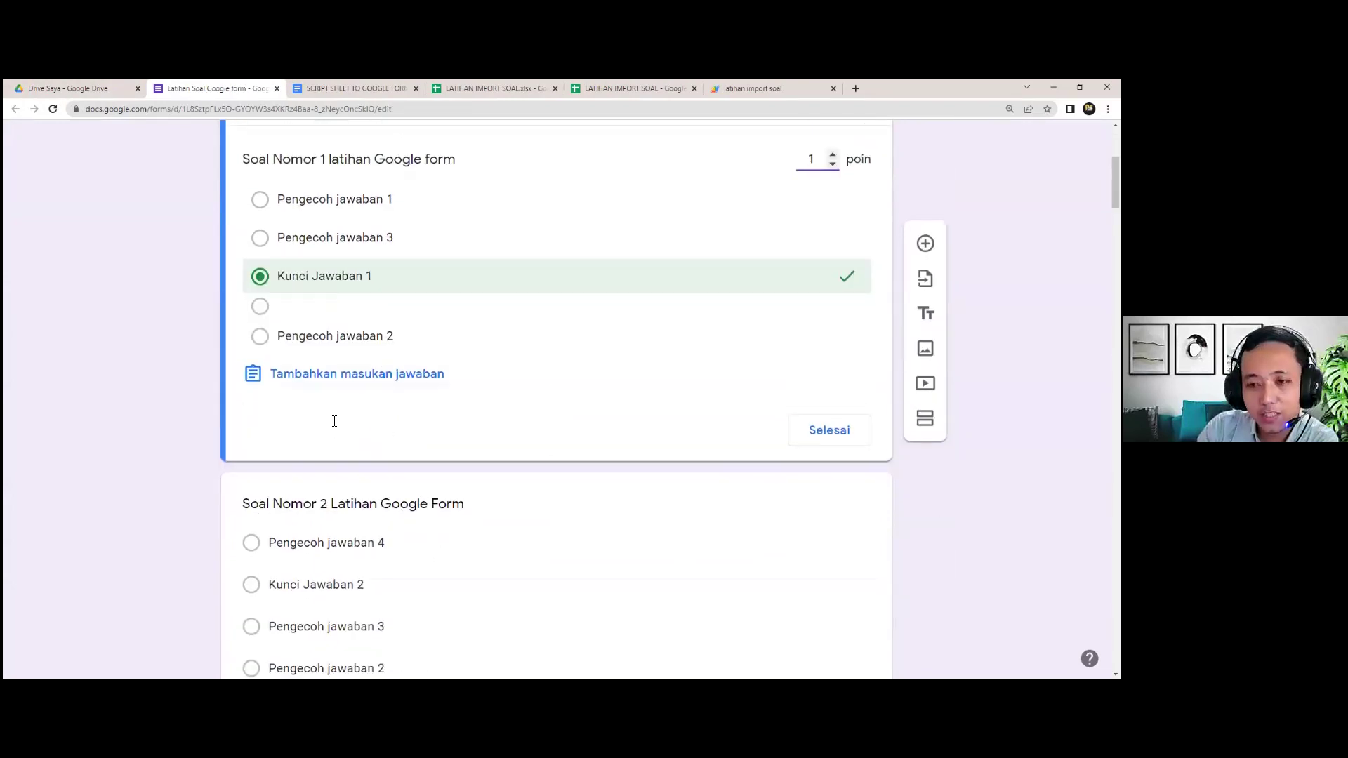
scroll(330, 418, down, 3)
Inspect the answer keys and points of questions 2 and 3.
click(393, 453)
click(328, 517)
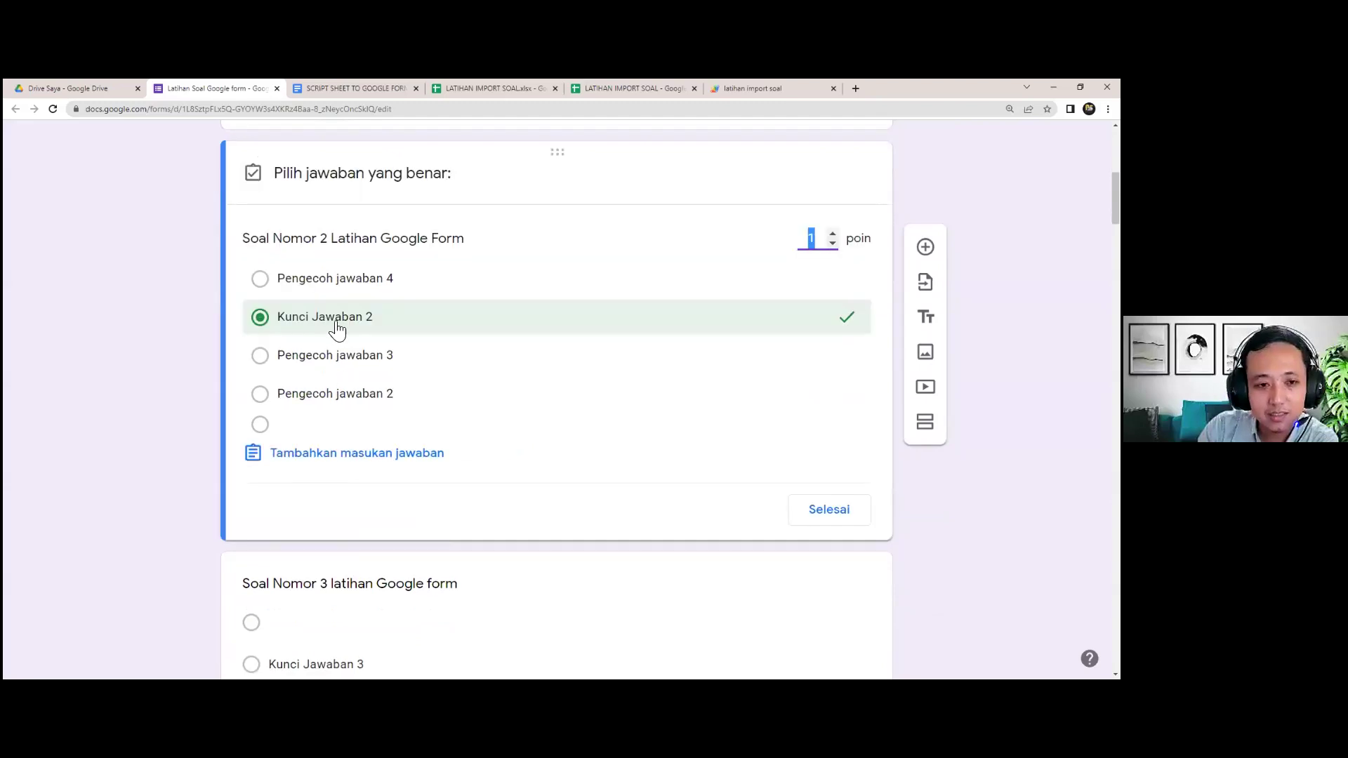
scroll(818, 414, up, 3)
click(833, 408)
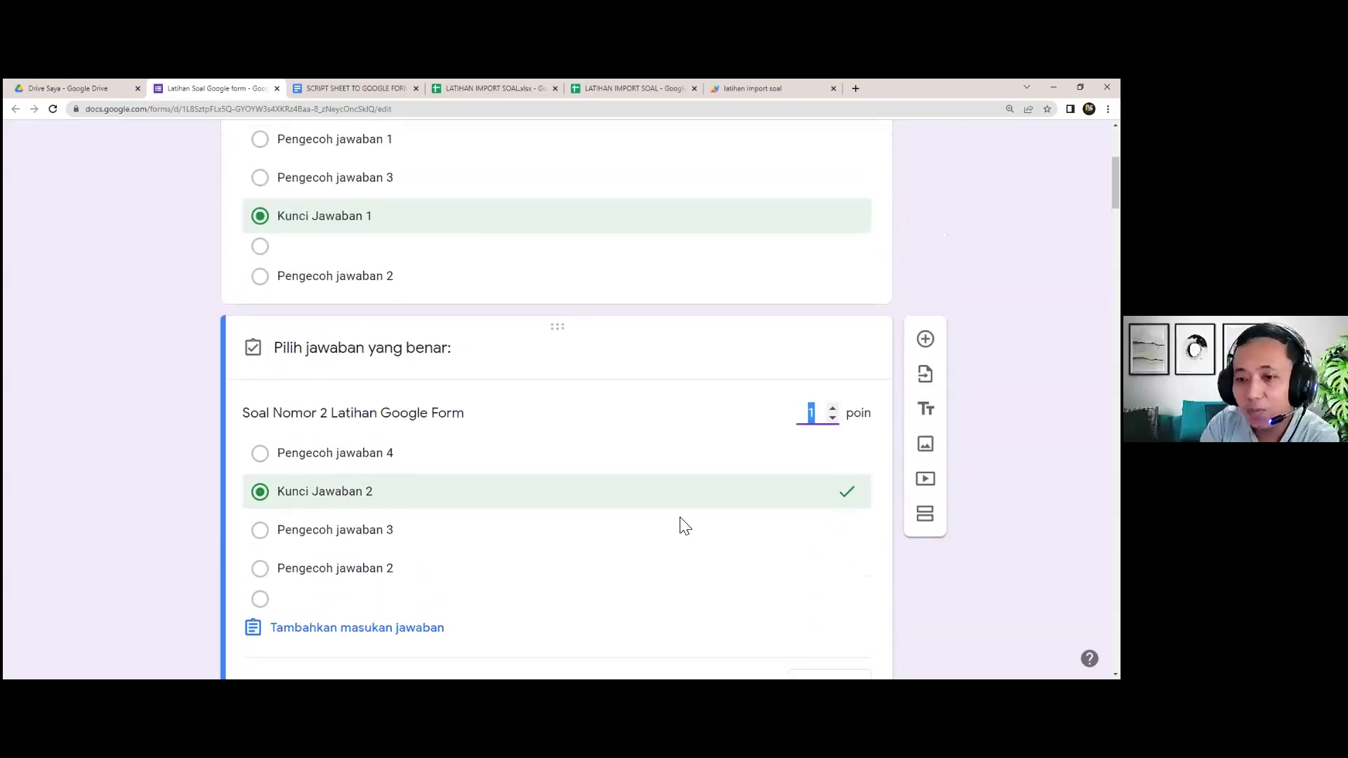
scroll(608, 547, down, 5)
click(373, 471)
click(306, 535)
scroll(601, 469, down, 2)
scroll(692, 499, down, 2)
scroll(695, 500, up, 20)
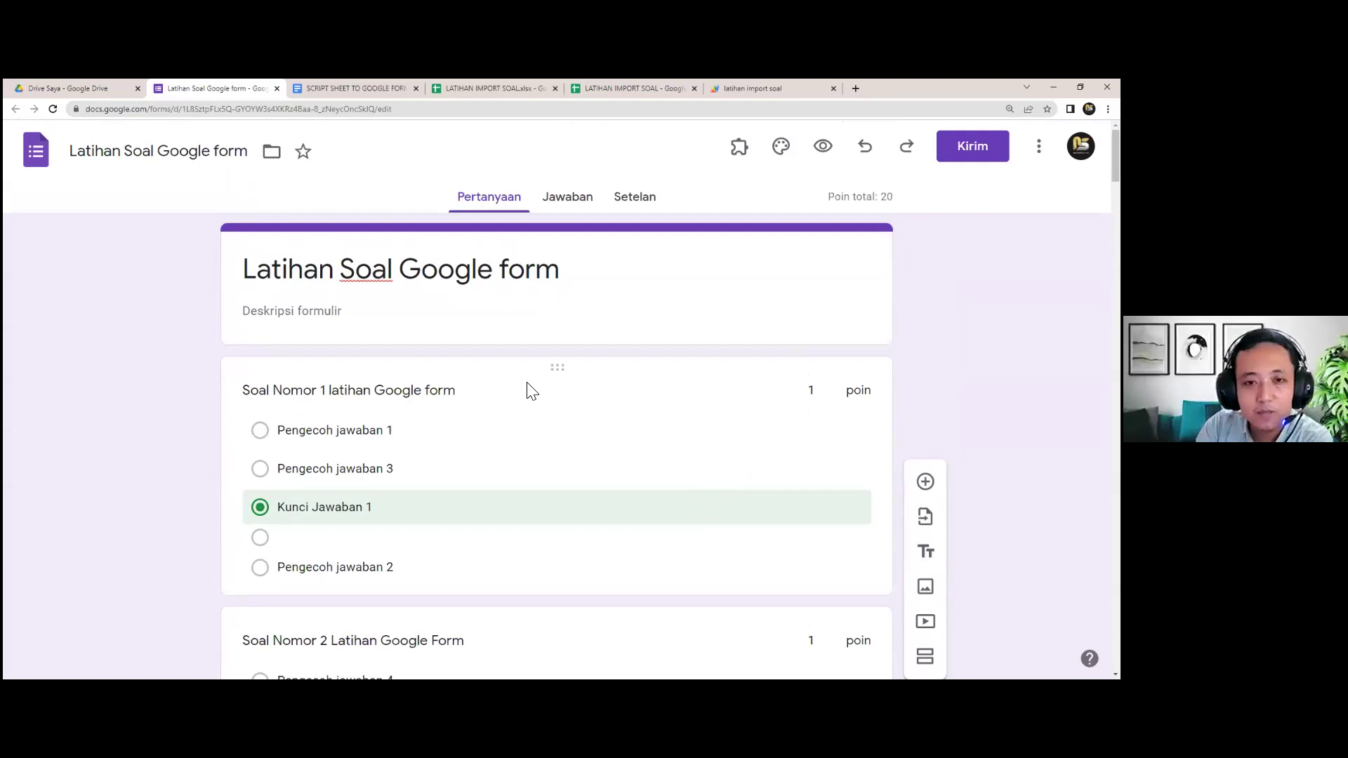
scroll(530, 383, down, 9)
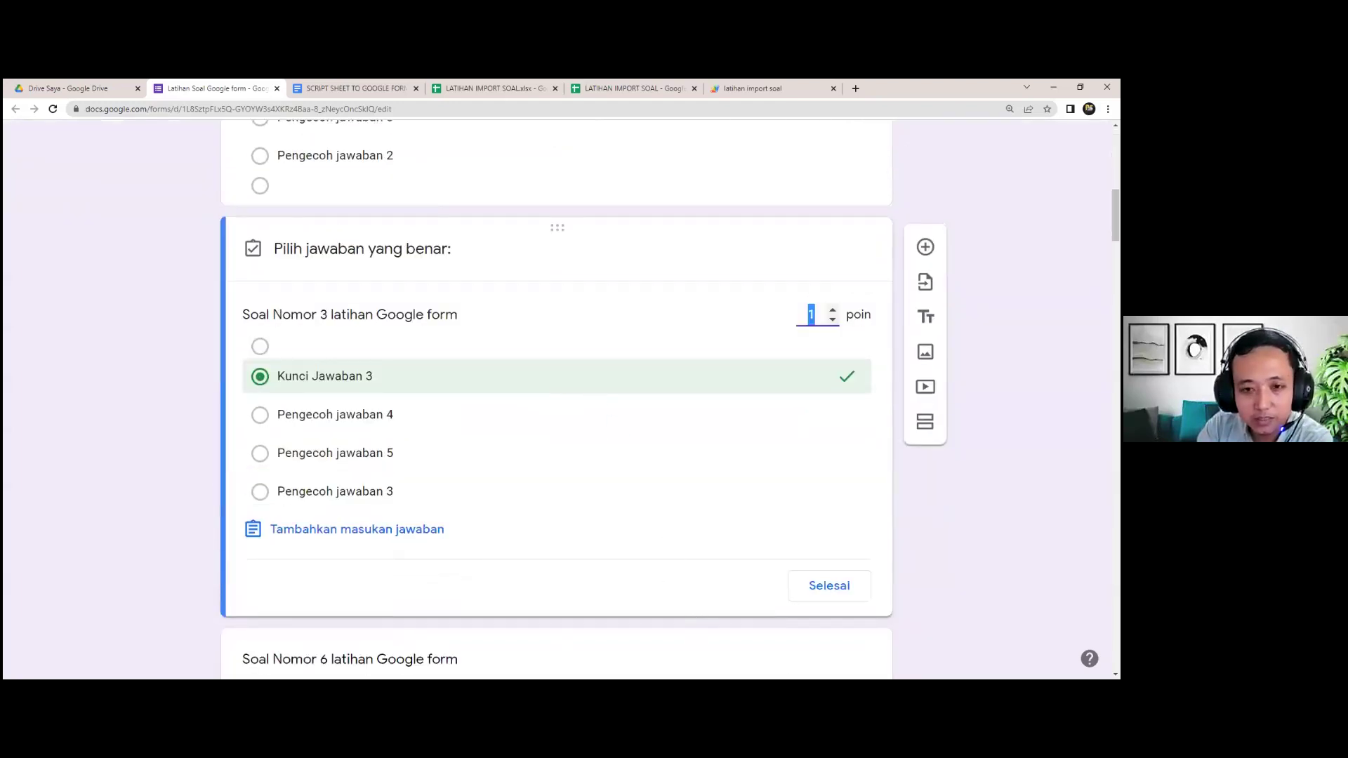
Glance at Google Drive, then return to review the quiz form.
key(alt+Tab)
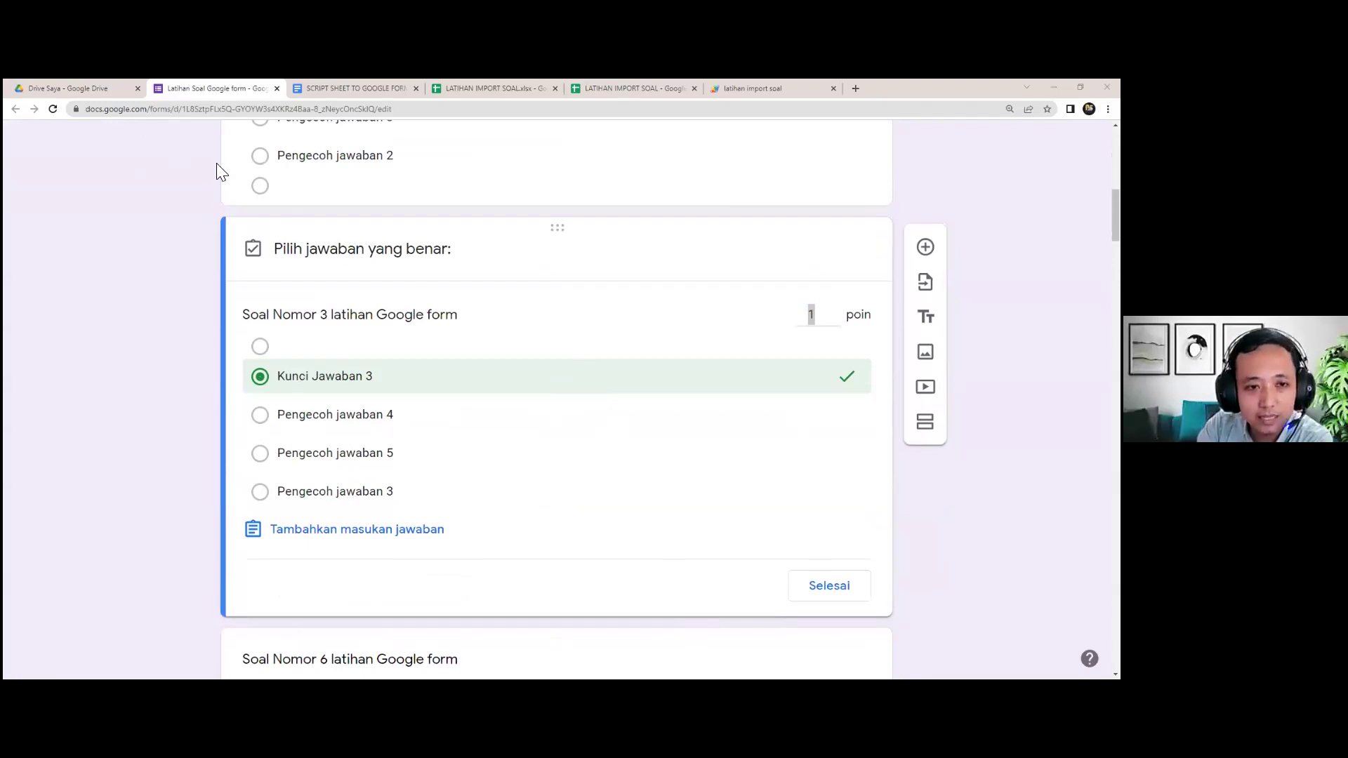
click(71, 79)
click(223, 79)
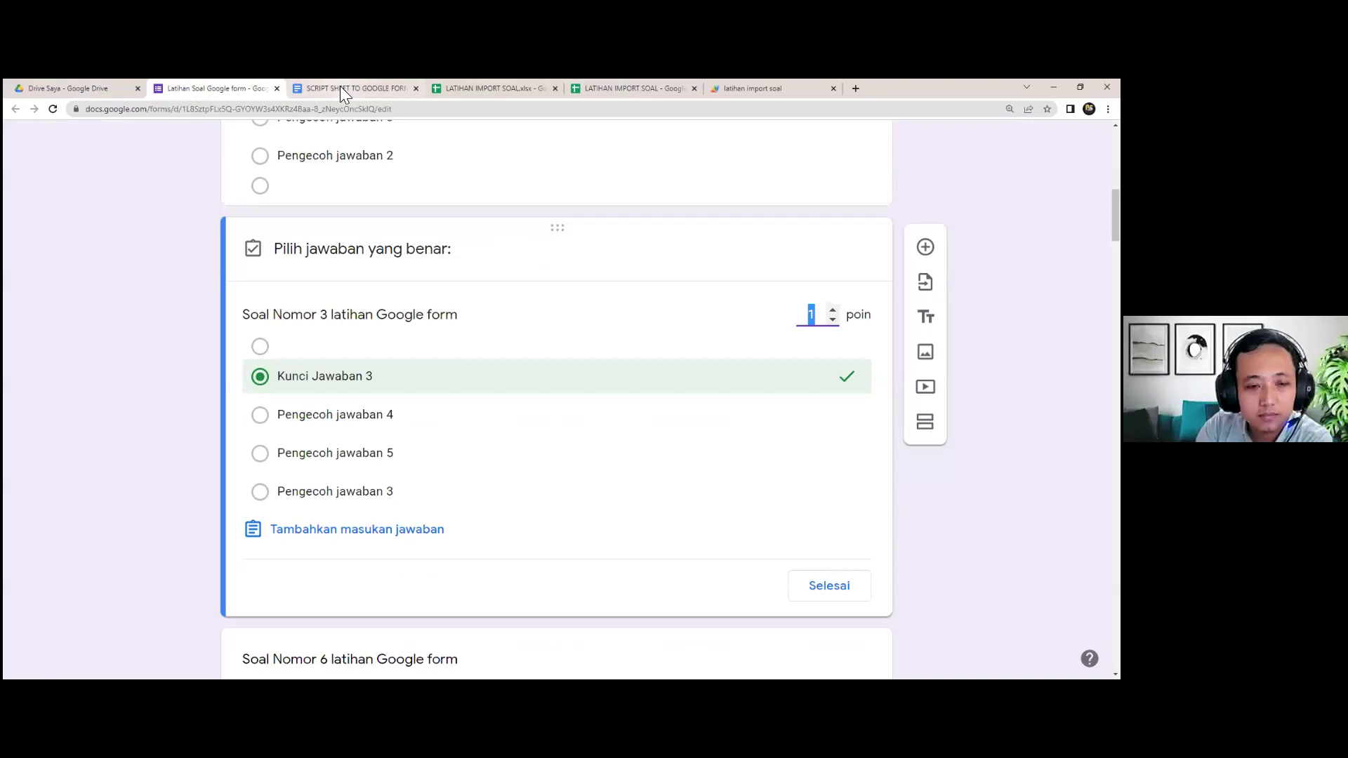
scroll(833, 560, up, 4)
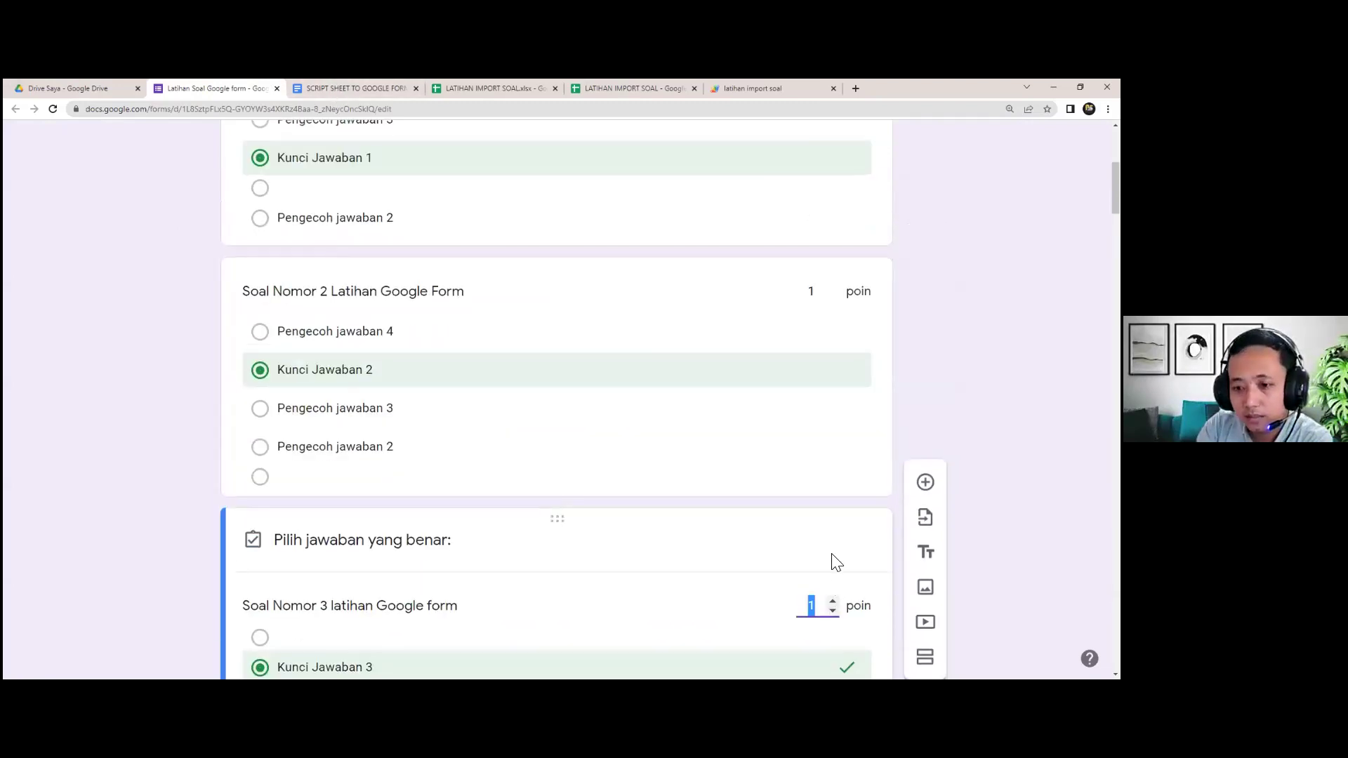
scroll(809, 551, down, 10)
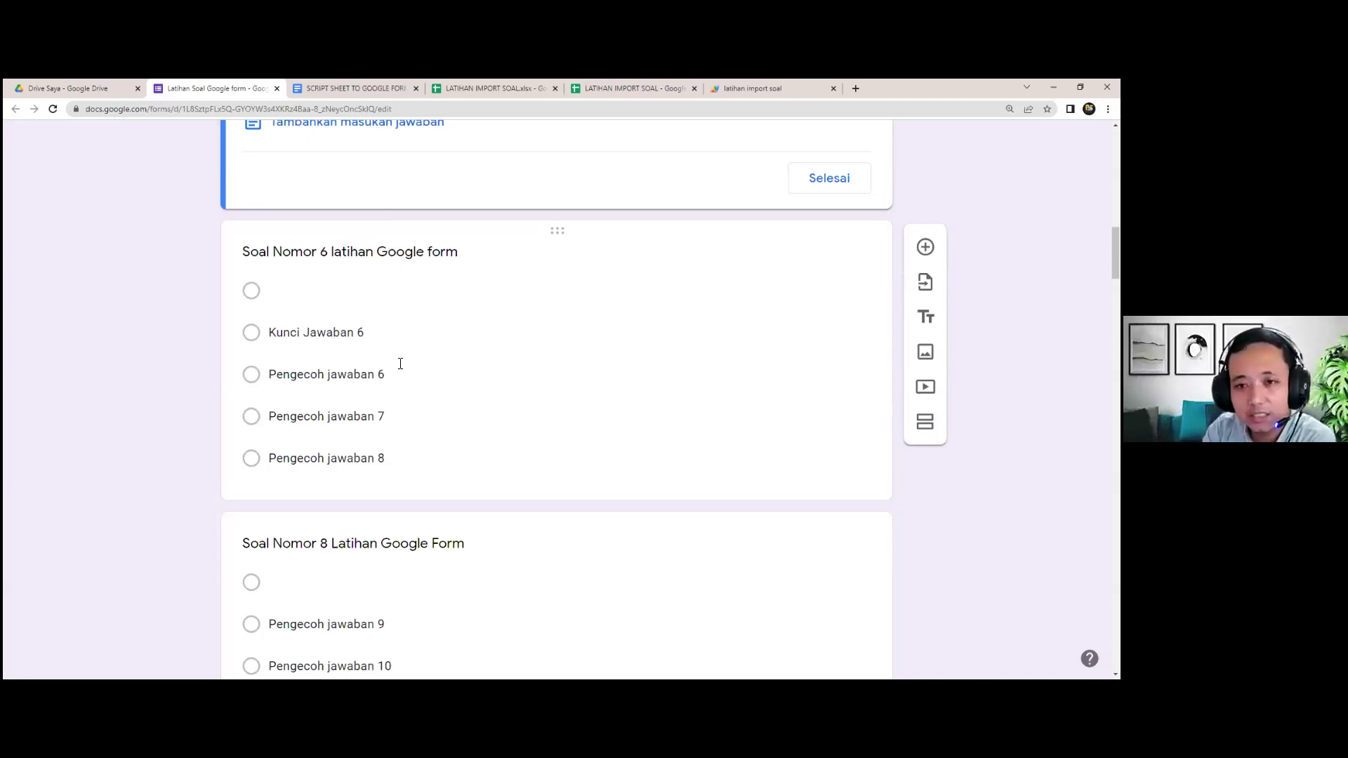
scroll(587, 421, up, 20)
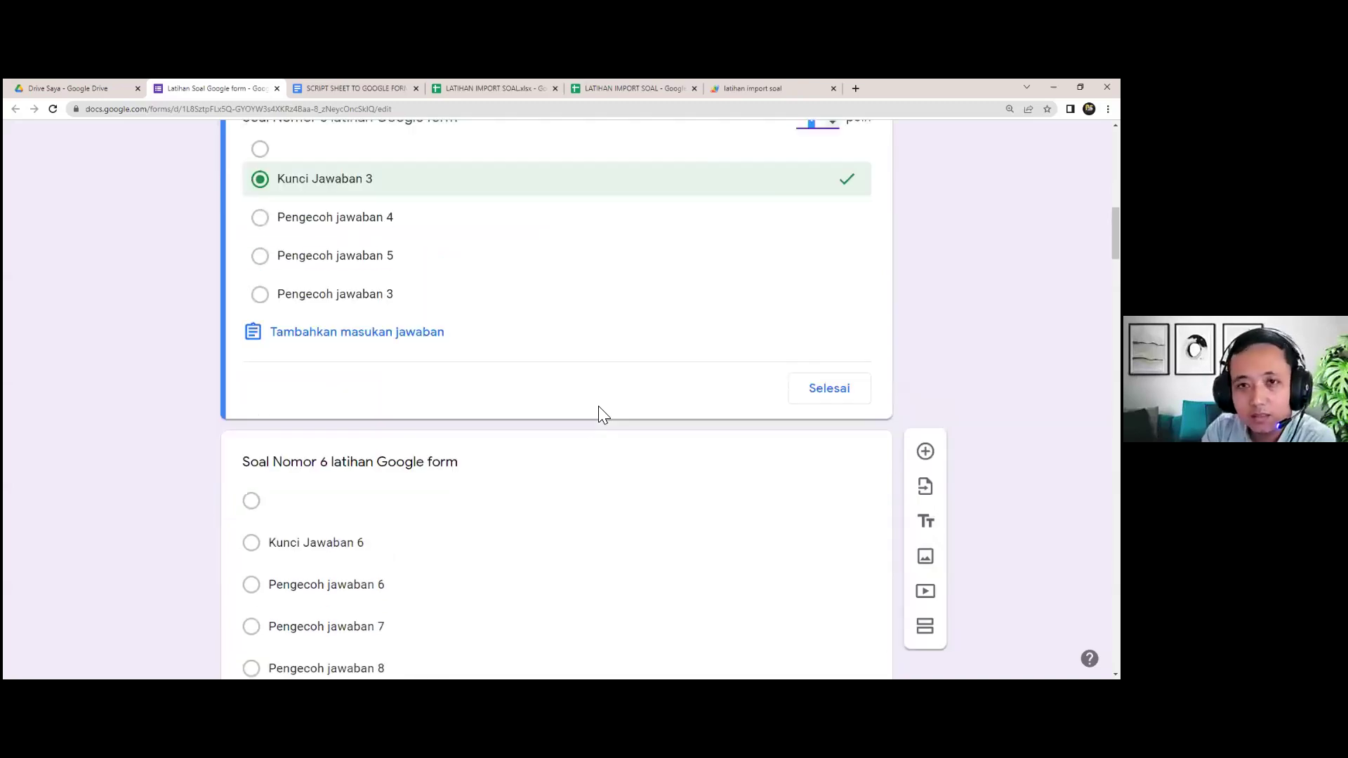
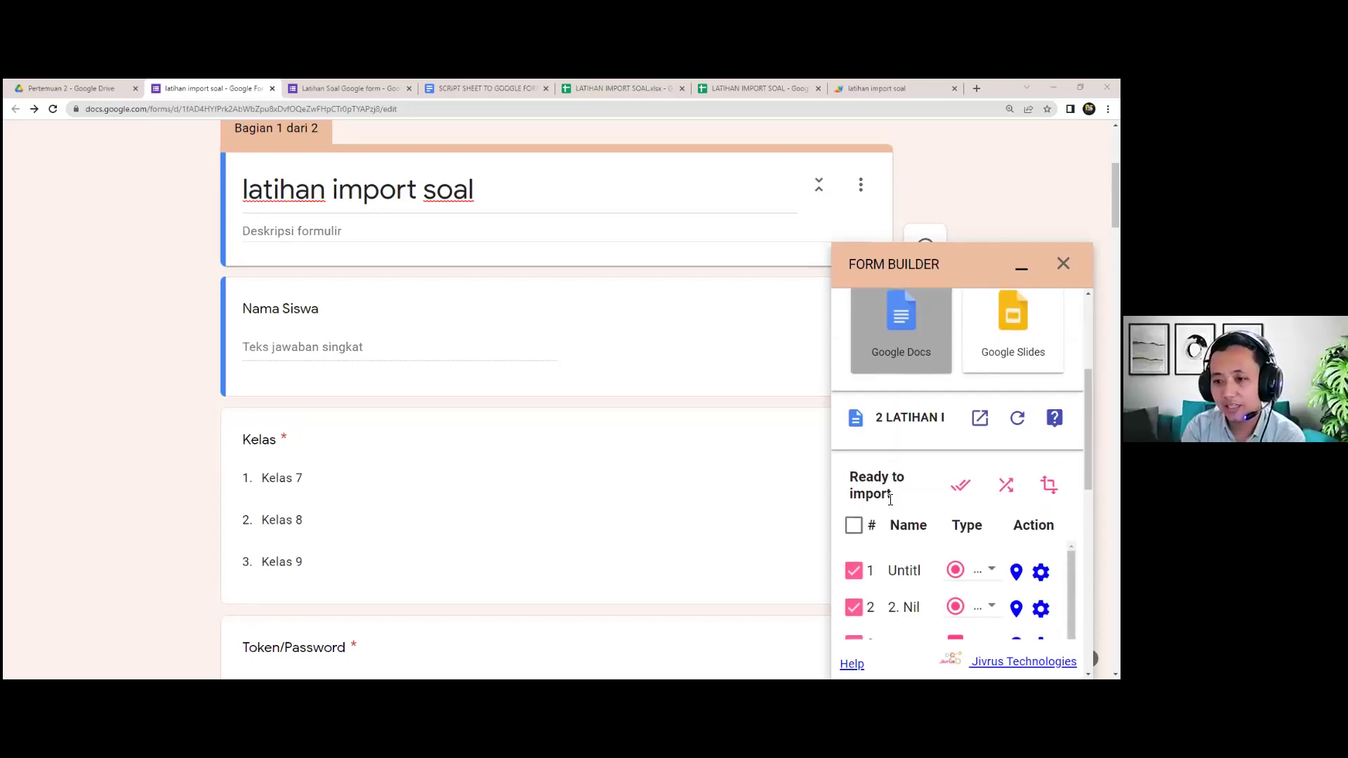
Minimize the Form Builder add-on panel to reveal the latihan import soal editor.
scroll(958, 456, up, 3)
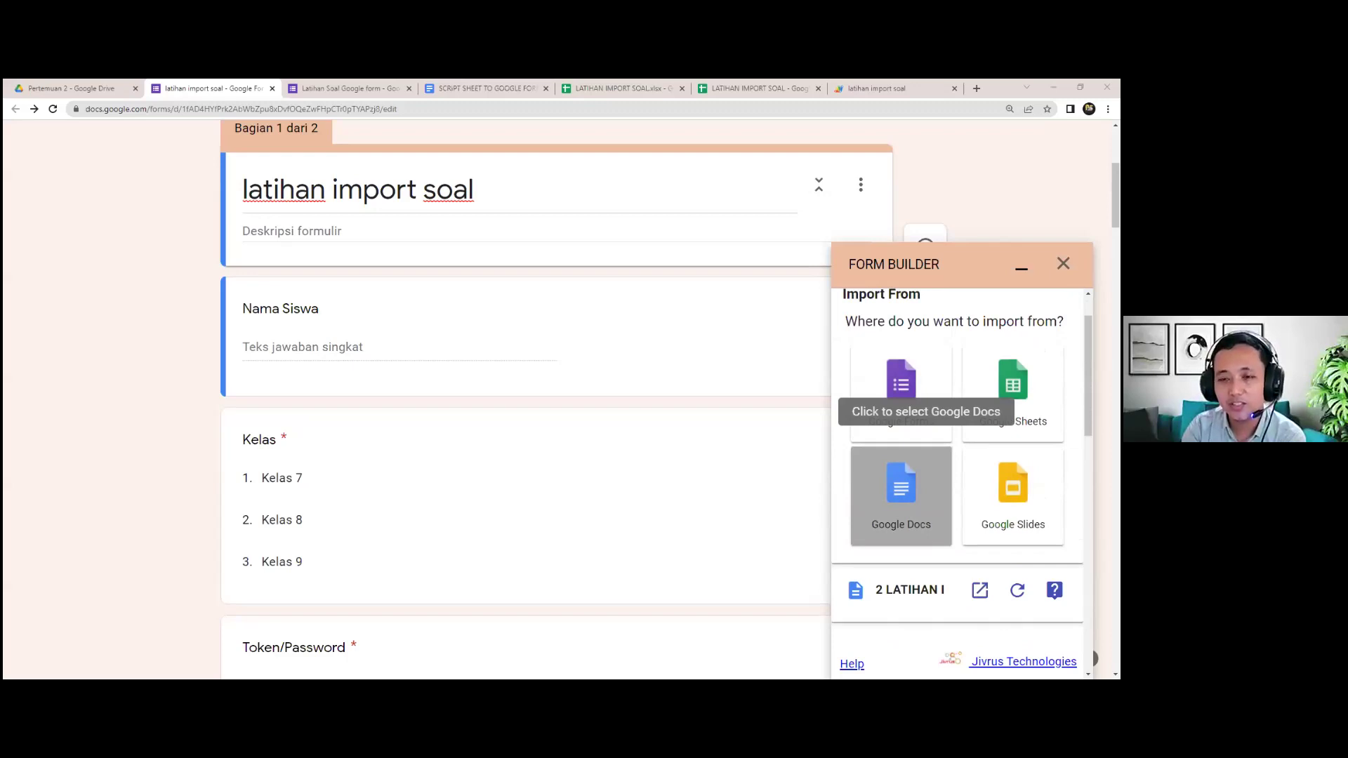
scroll(198, 296, up, 5)
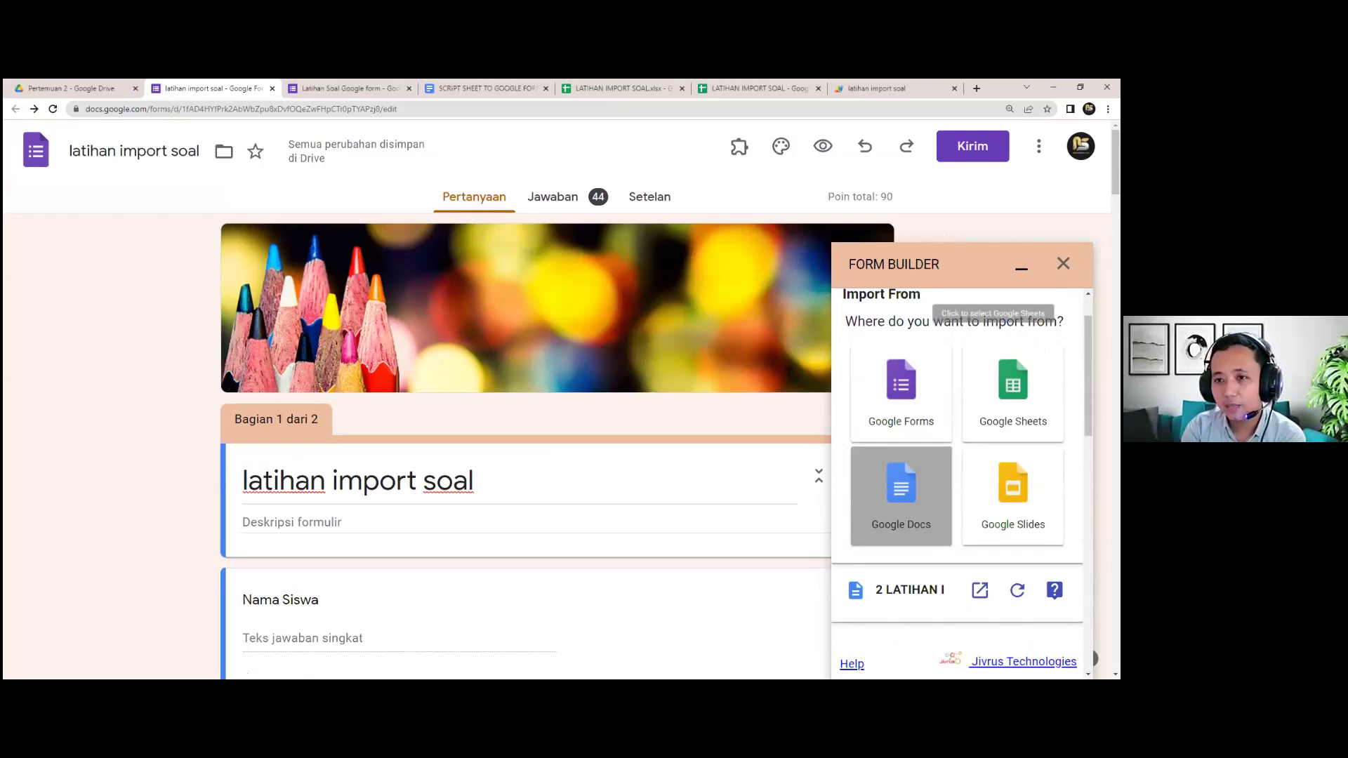
click(1021, 267)
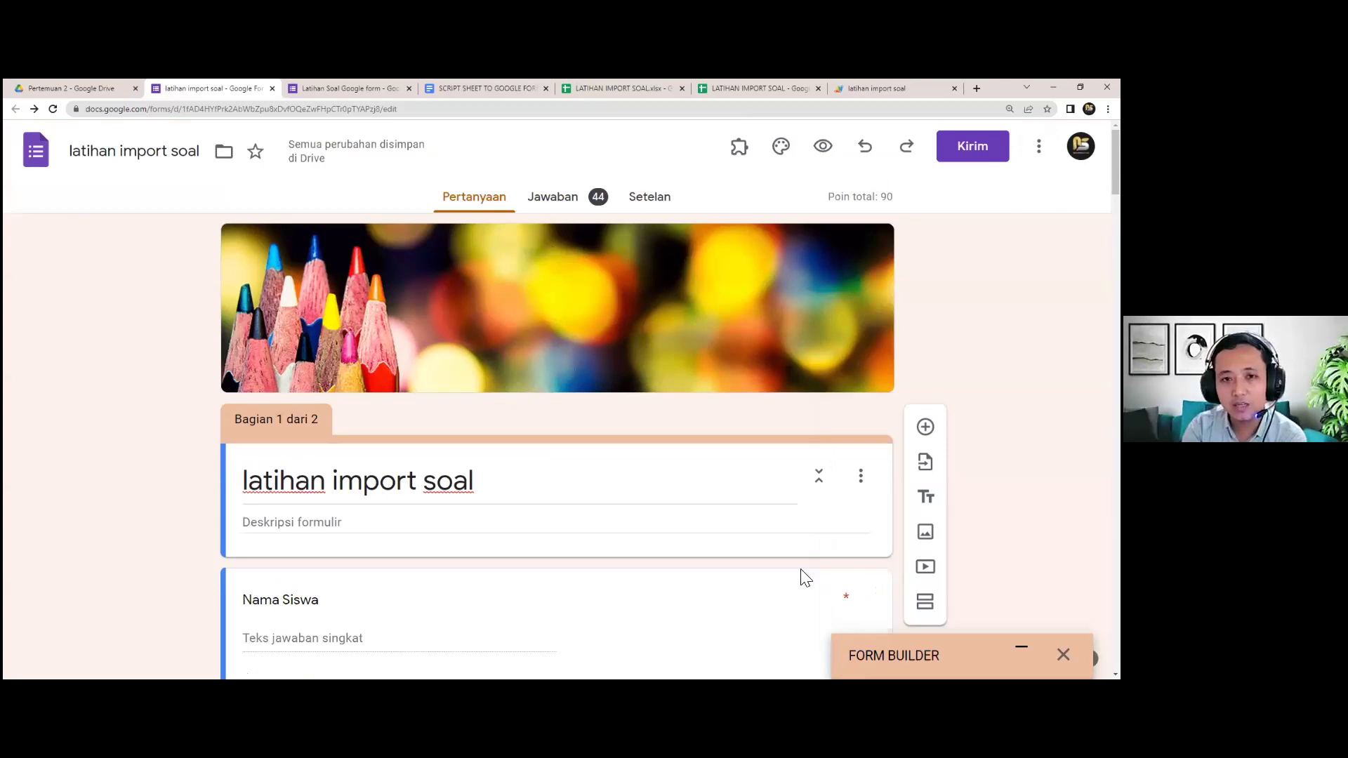
Show the Jawaban summary of the 44 responses and review the score distribution.
click(585, 210)
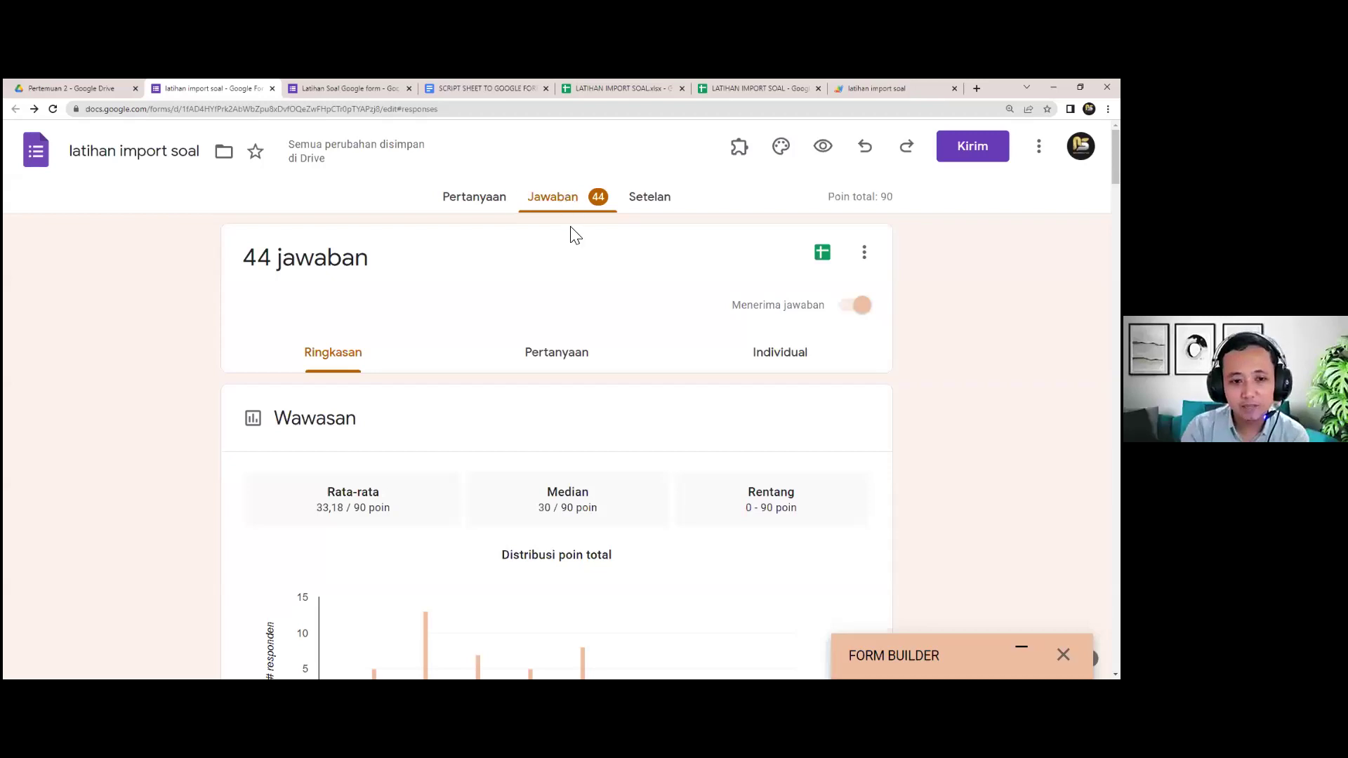
scroll(555, 260, down, 1)
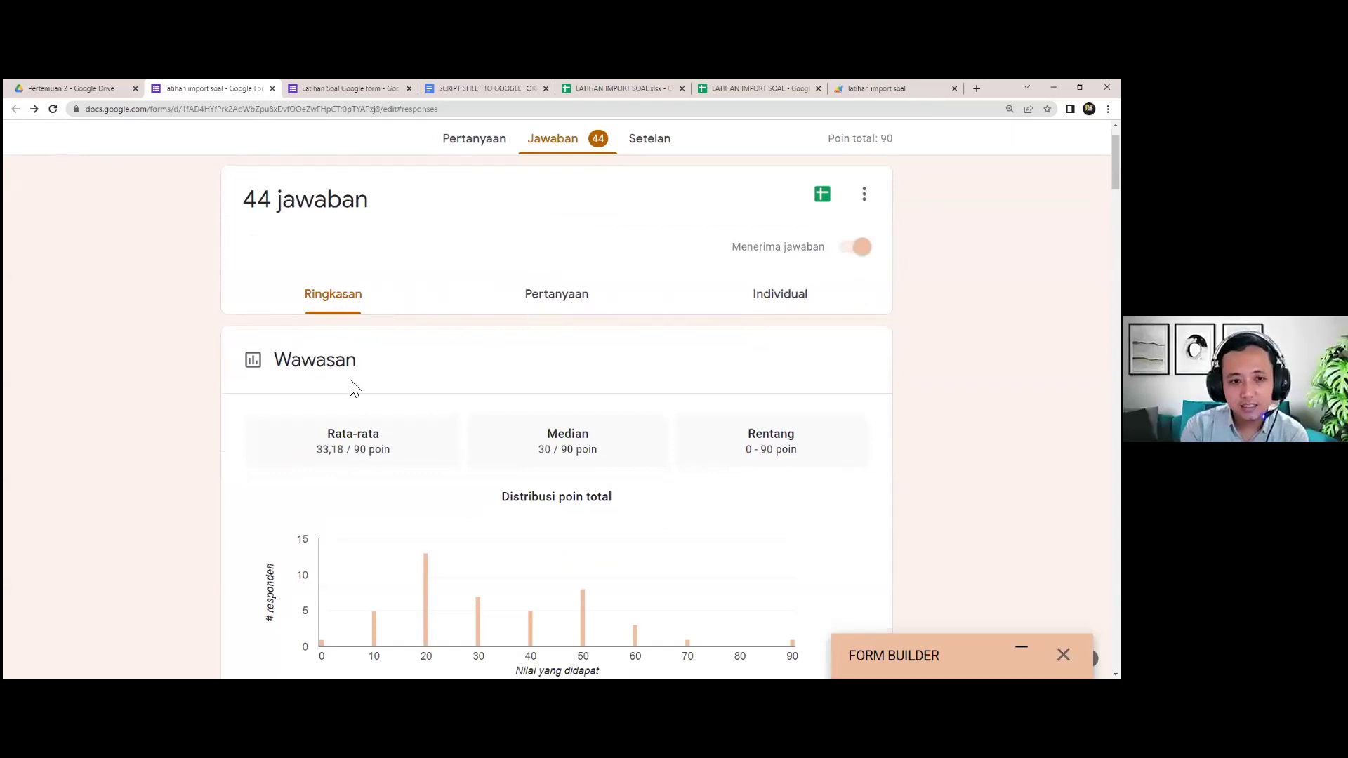
scroll(355, 417, down, 2)
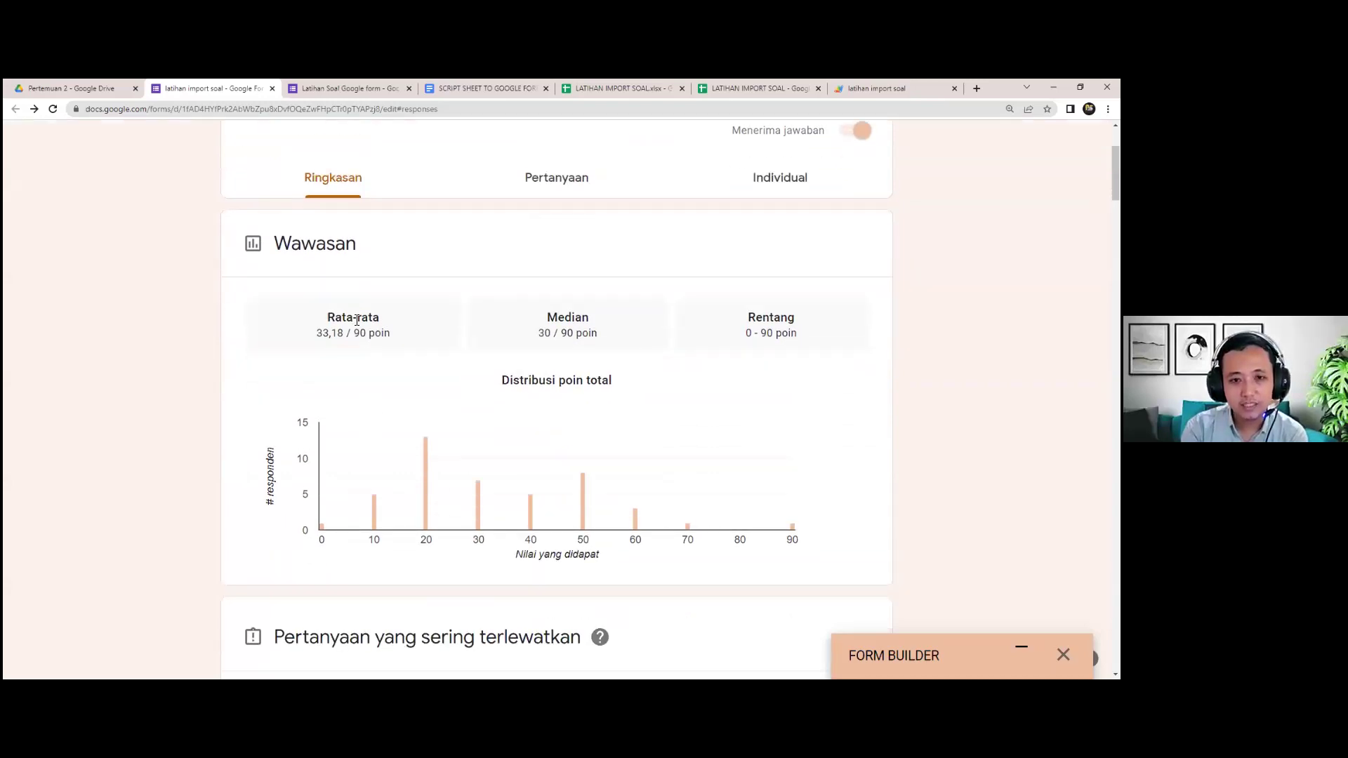
scroll(610, 322, down, 1)
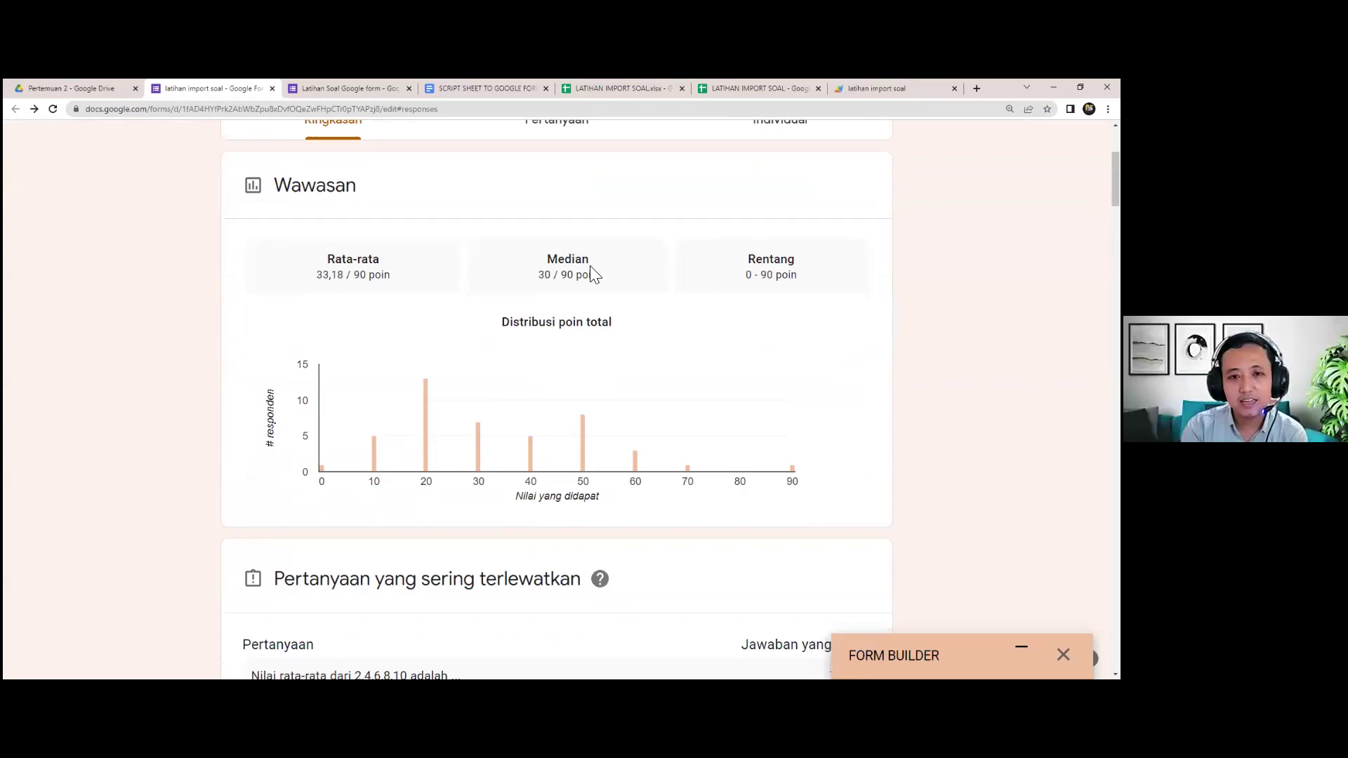
click(335, 276)
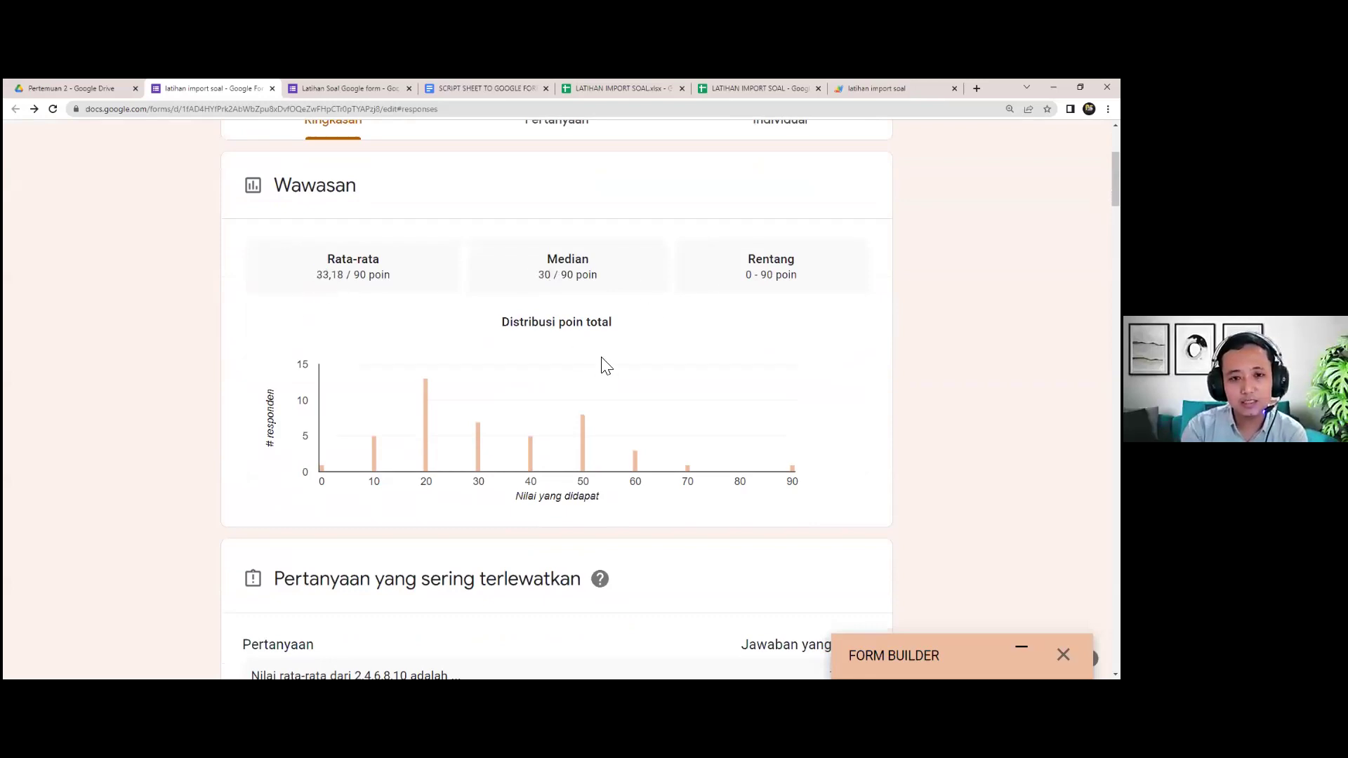
scroll(600, 362, down, 1)
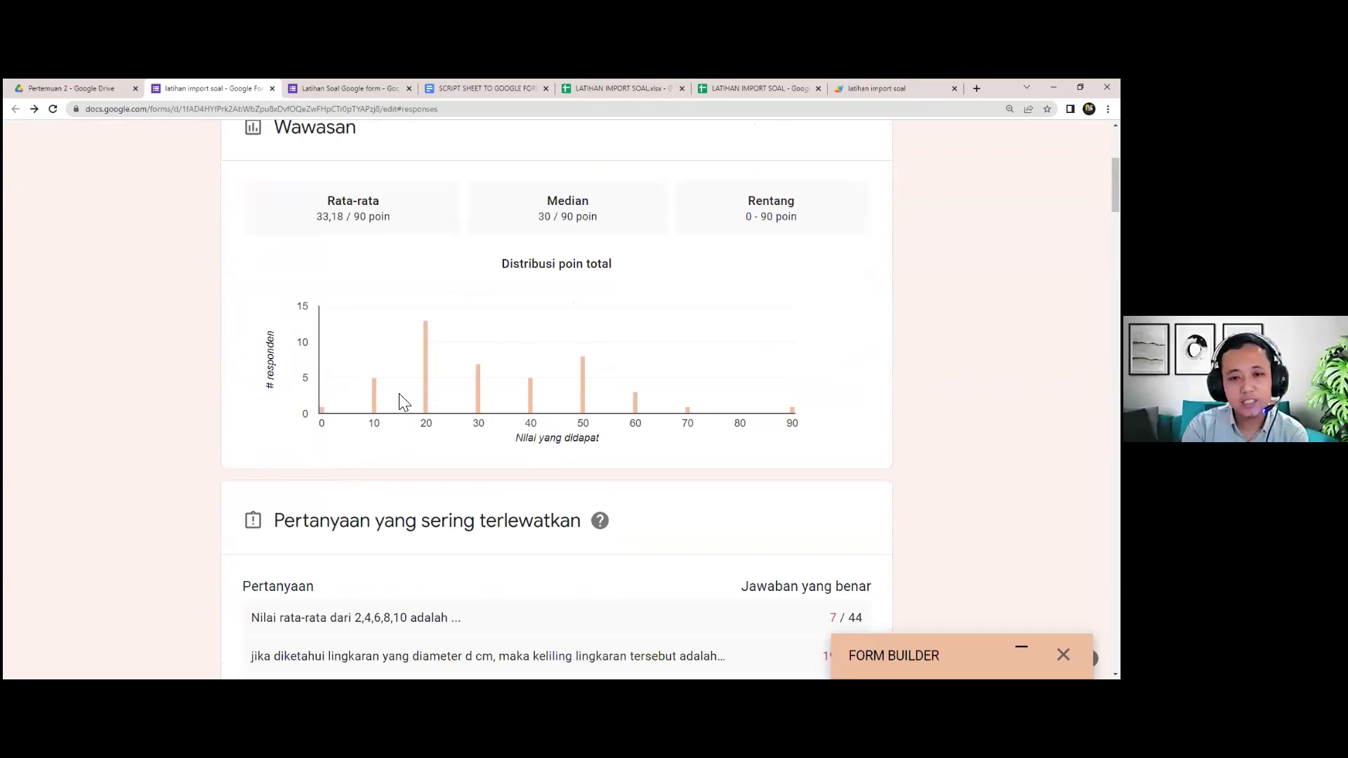
scroll(505, 477, down, 1)
scroll(505, 475, down, 4)
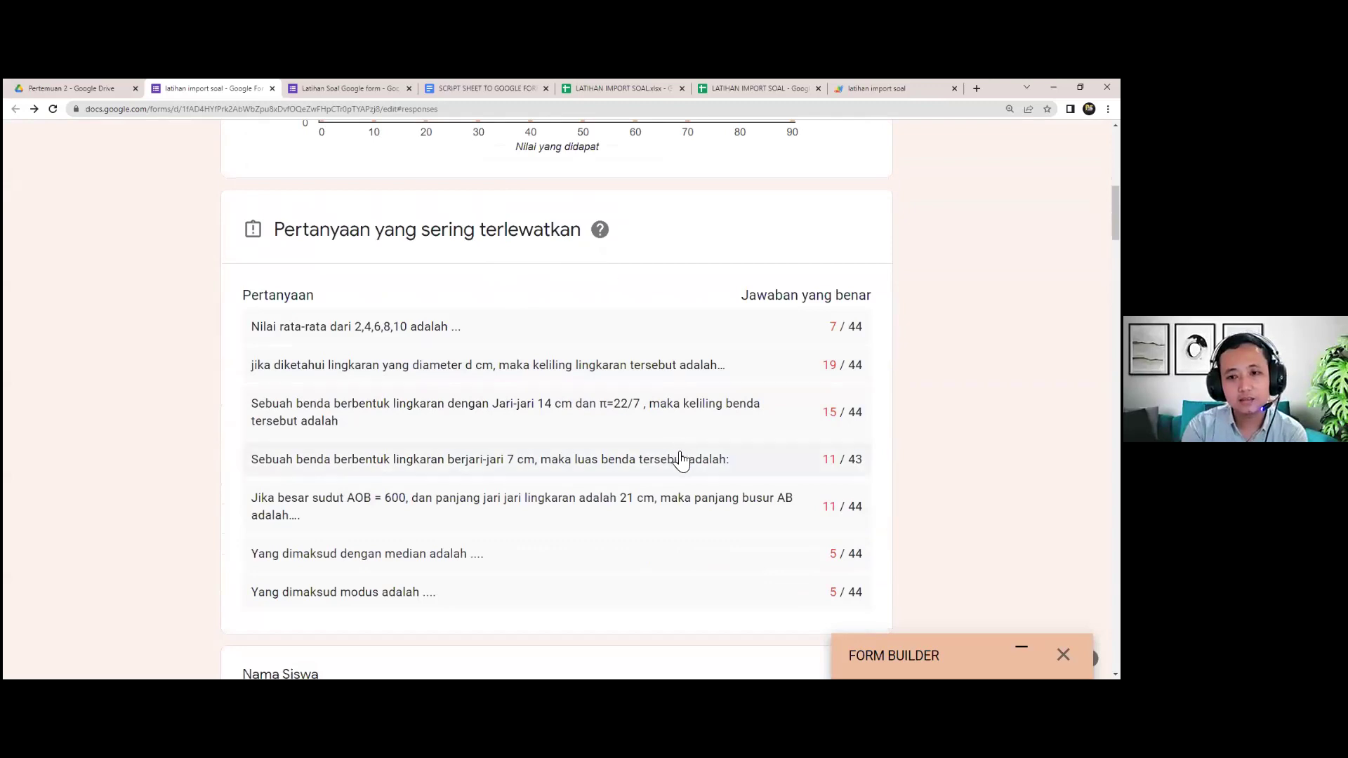
scroll(675, 449, down, 3)
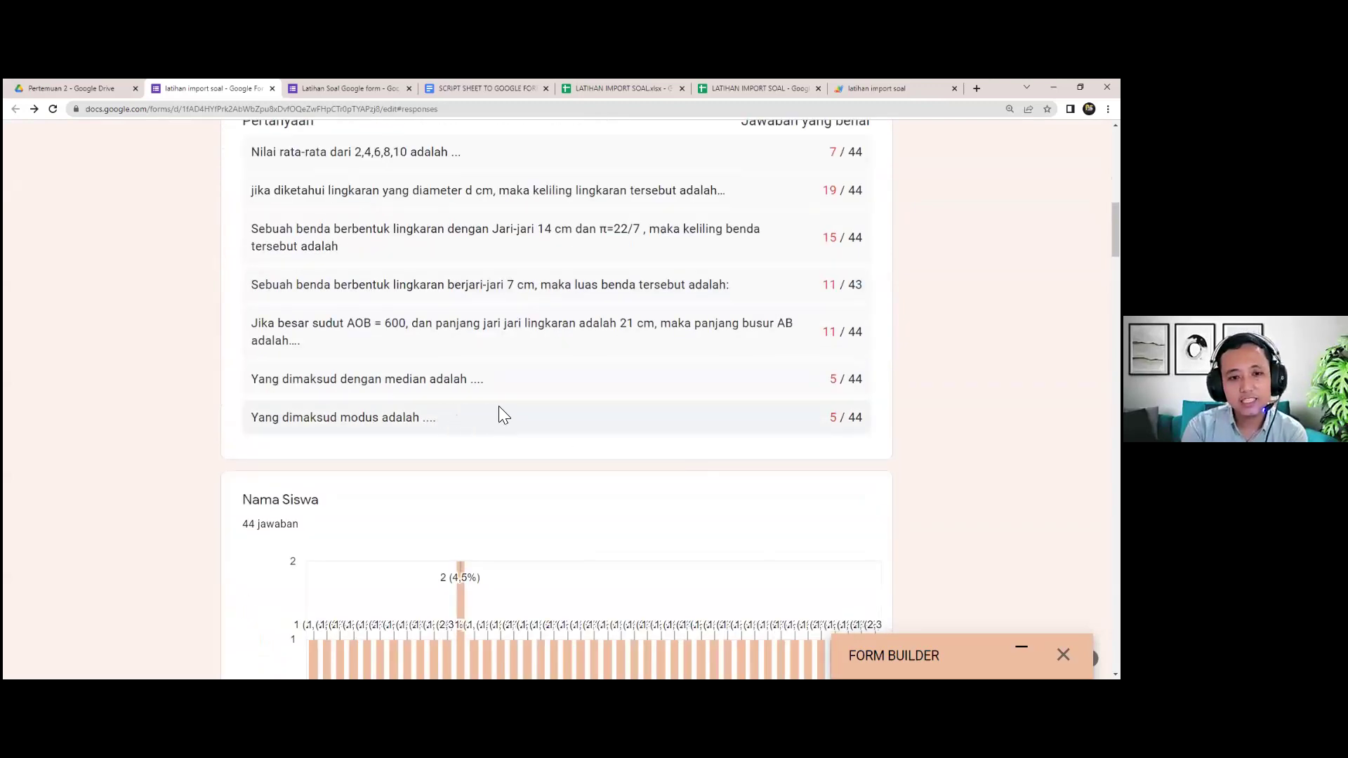
scroll(500, 415, up, 2)
scroll(510, 422, down, 5)
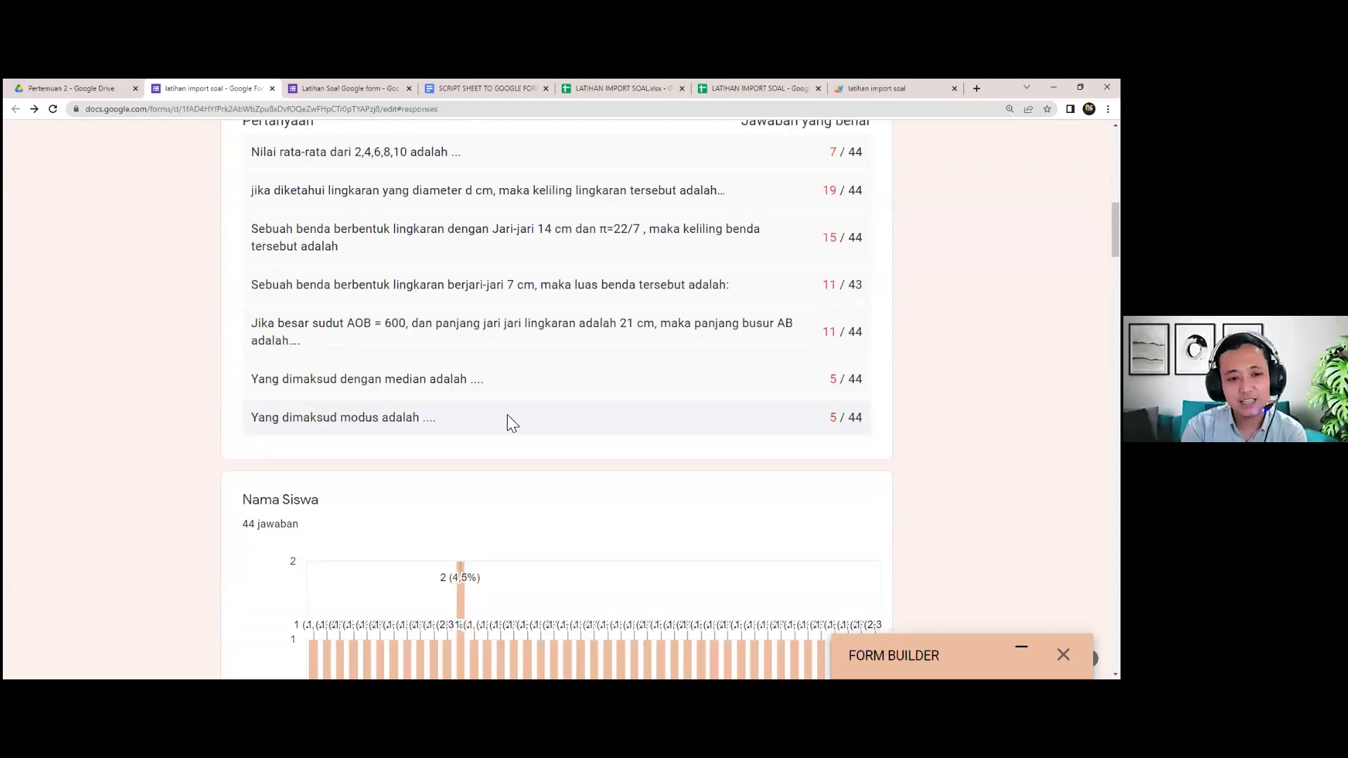
scroll(506, 418, down, 2)
Browse the per-question answer charts in the Ringkasan summary.
mouse_move(319, 413)
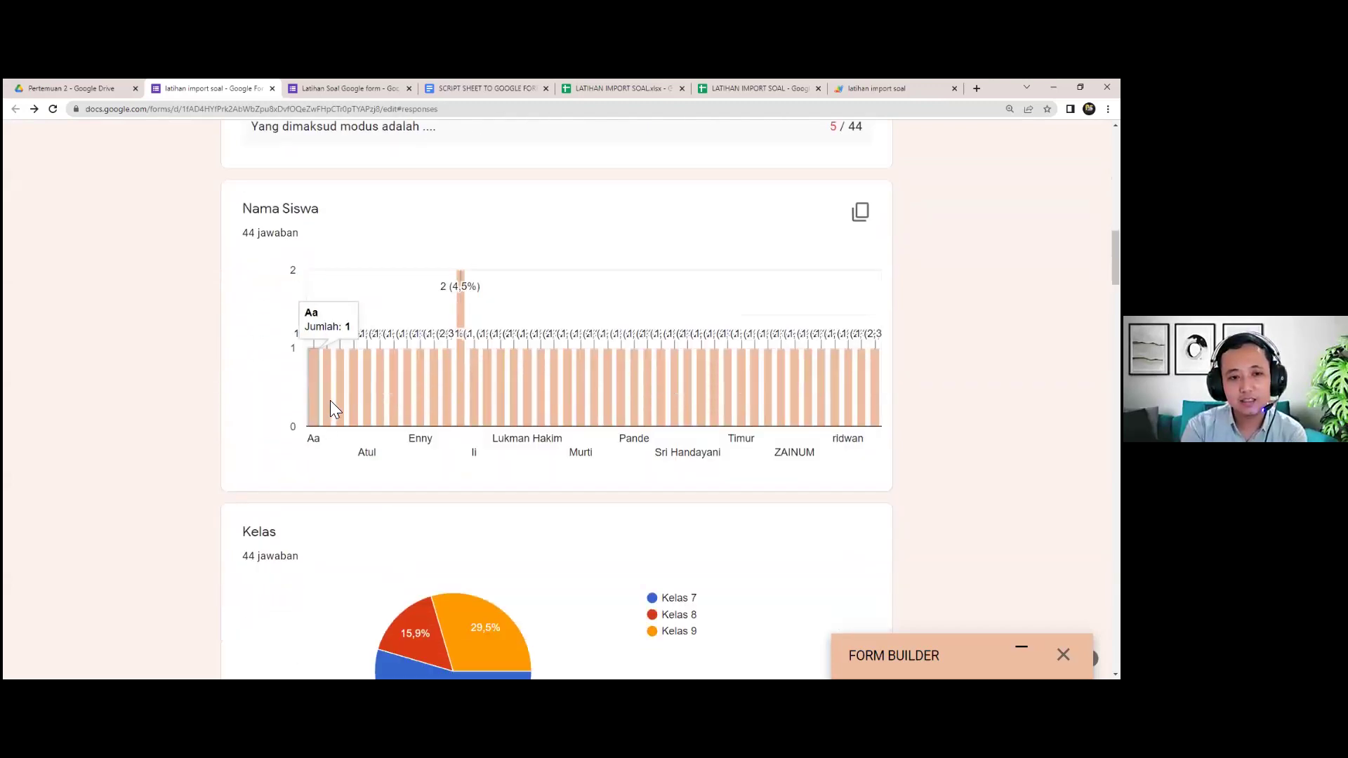
mouse_move(355, 399)
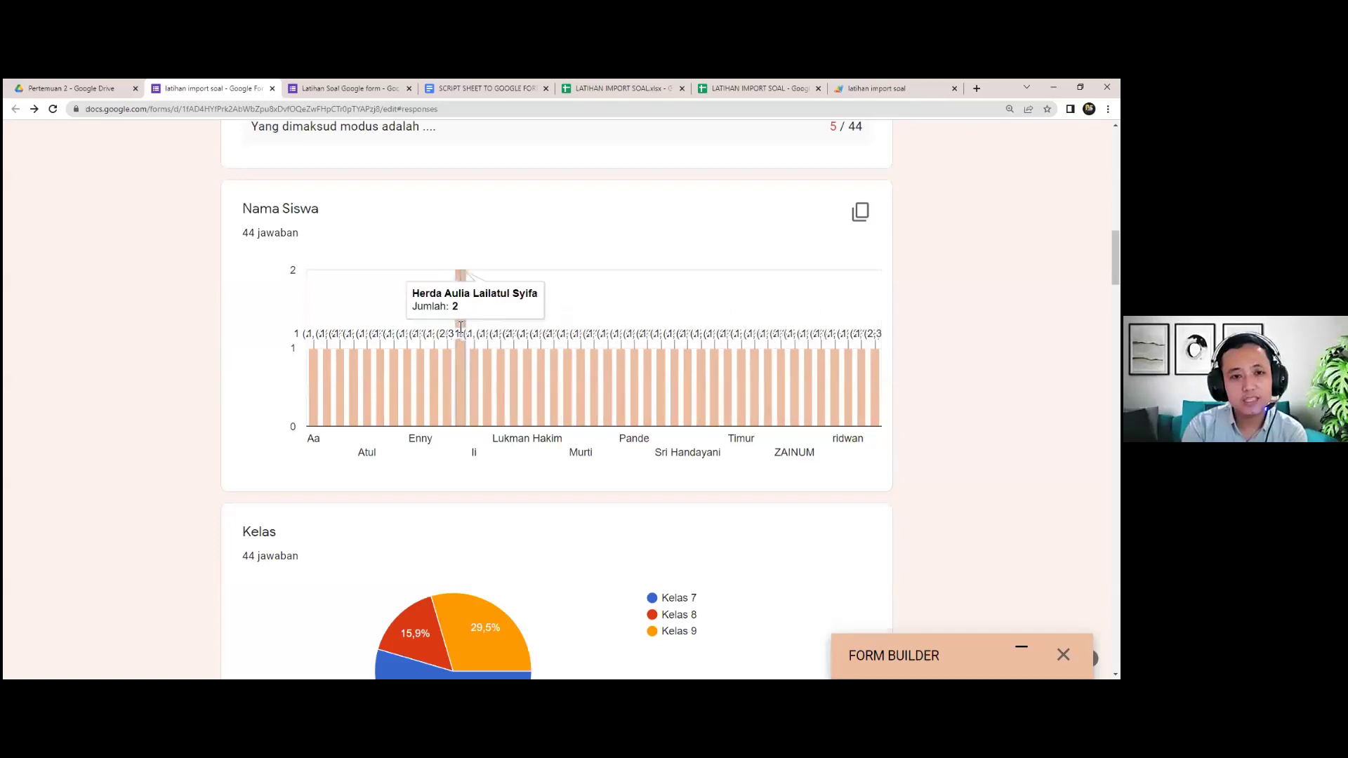
mouse_move(459, 338)
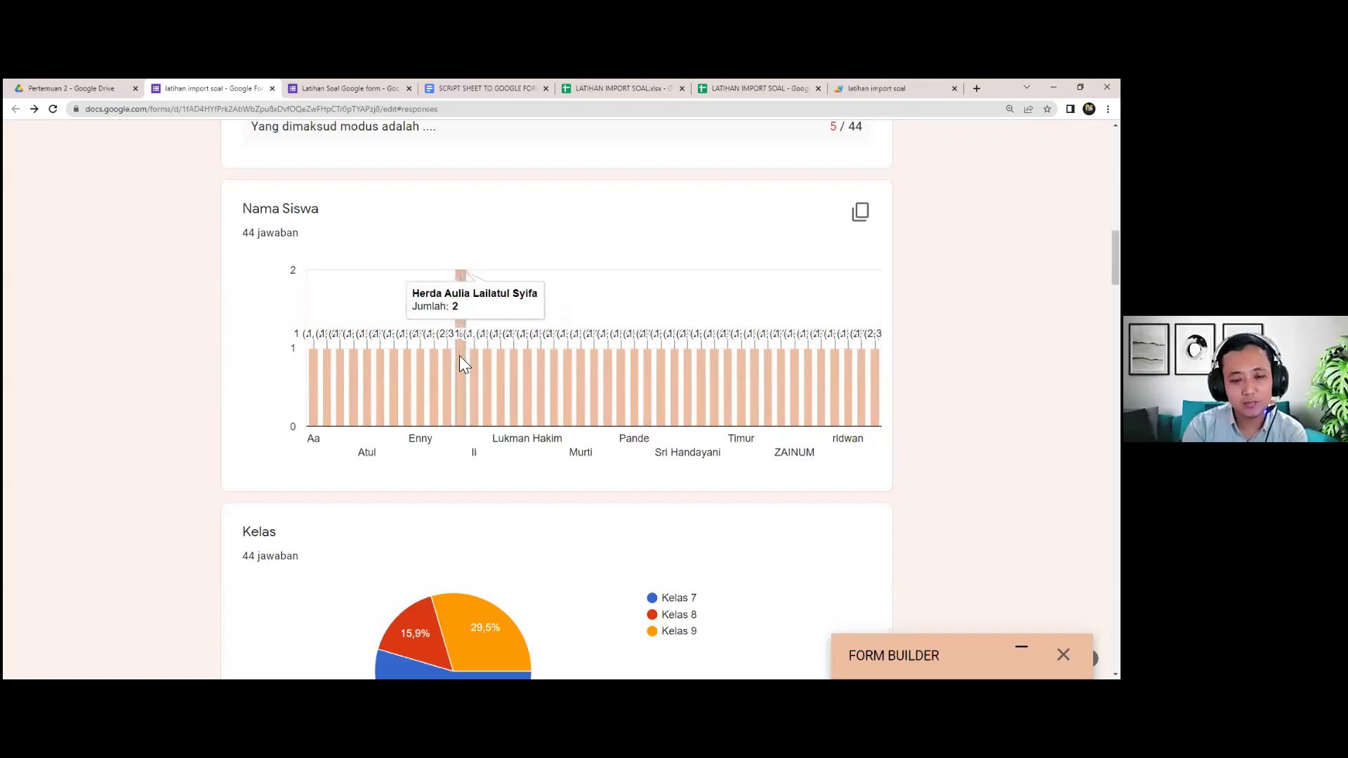
scroll(460, 365, down, 1)
scroll(461, 365, down, 4)
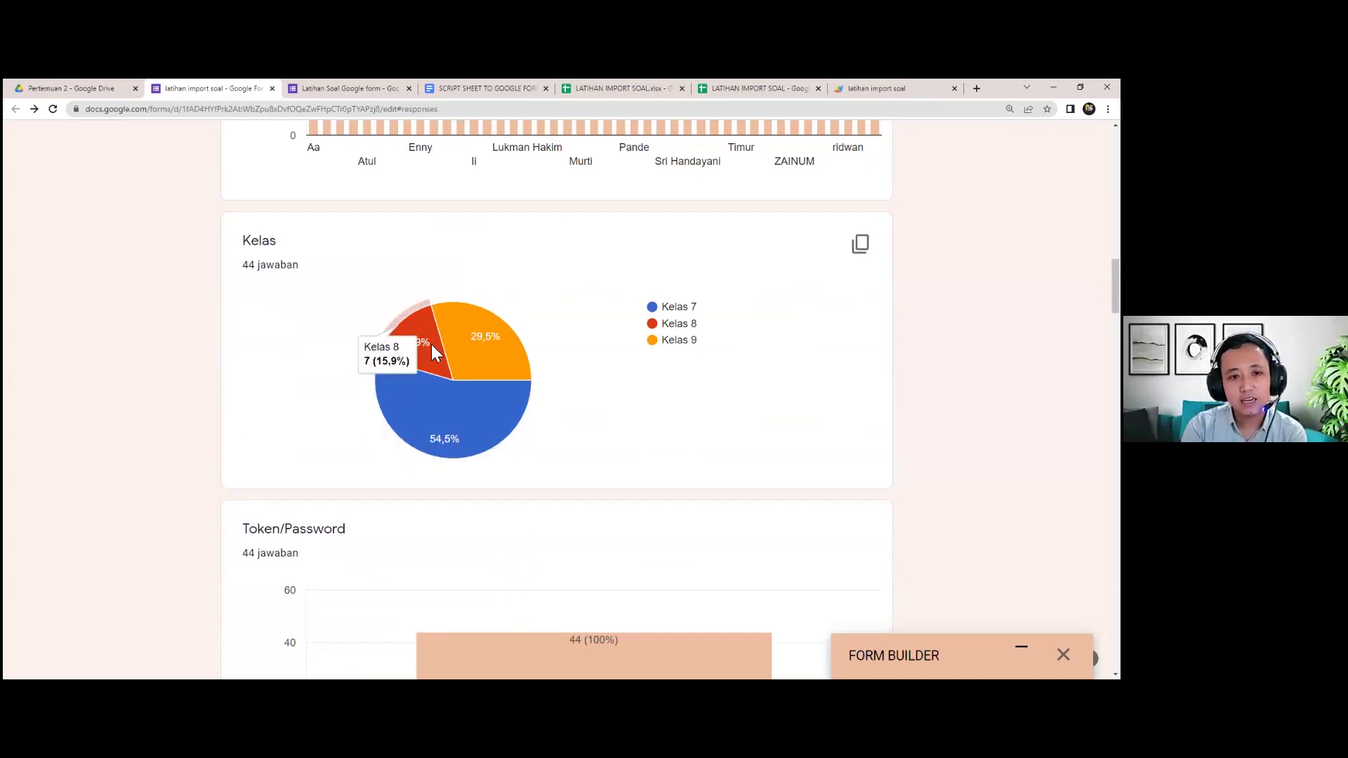
mouse_move(475, 417)
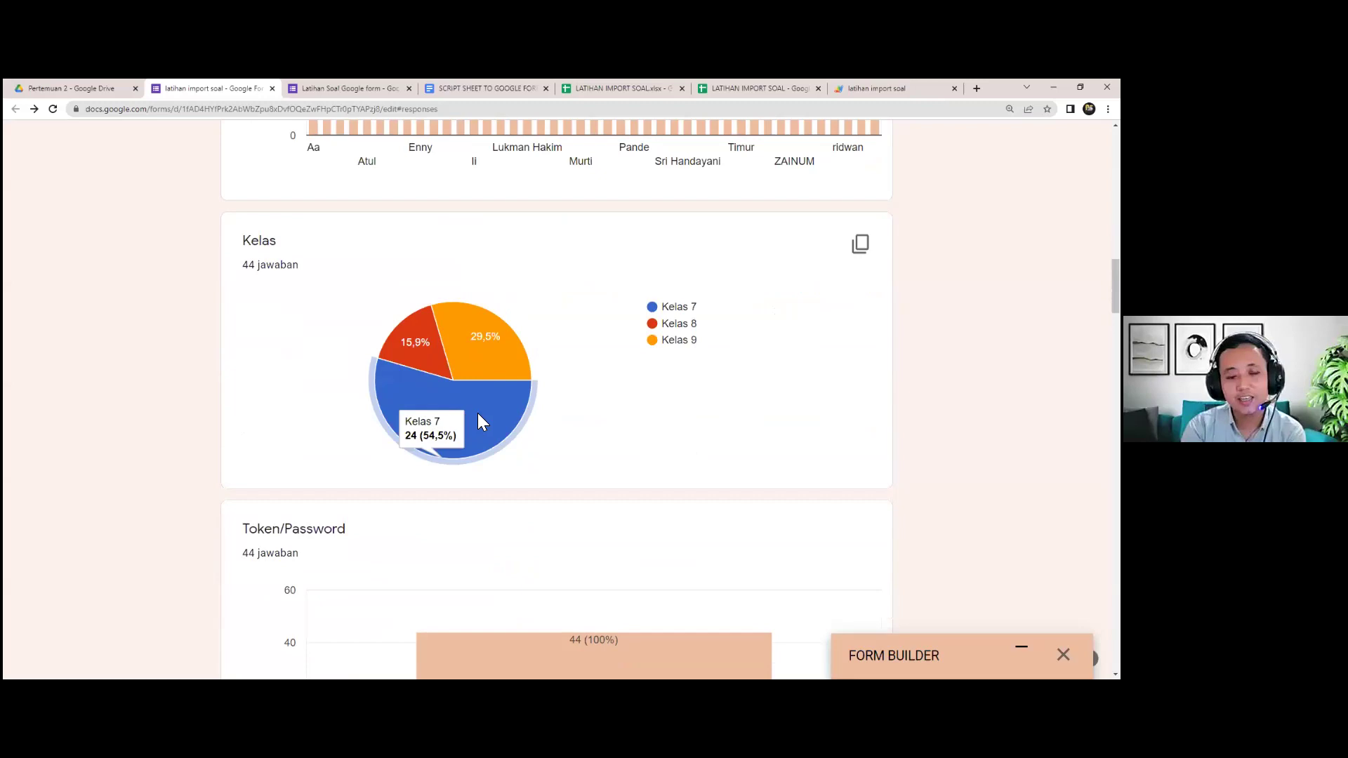
scroll(413, 469, down, 3)
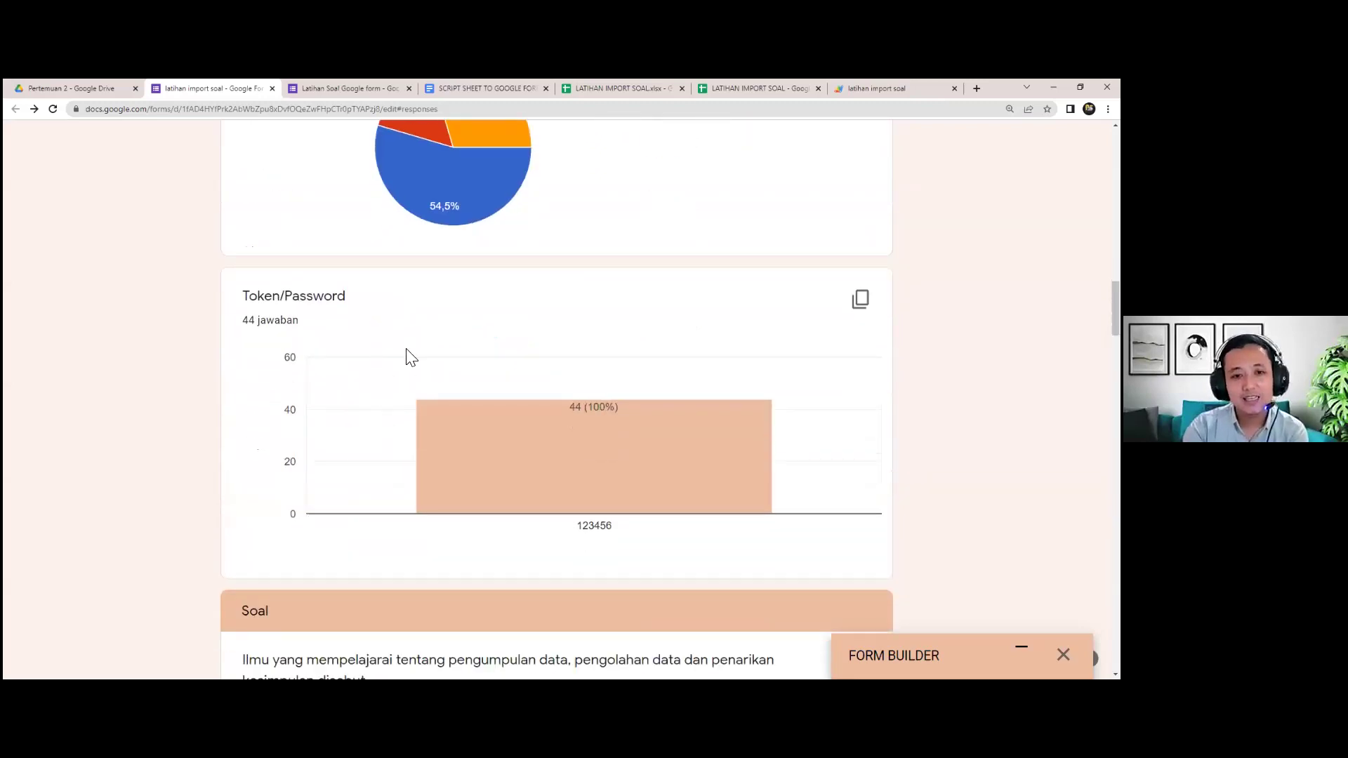
scroll(411, 356, down, 15)
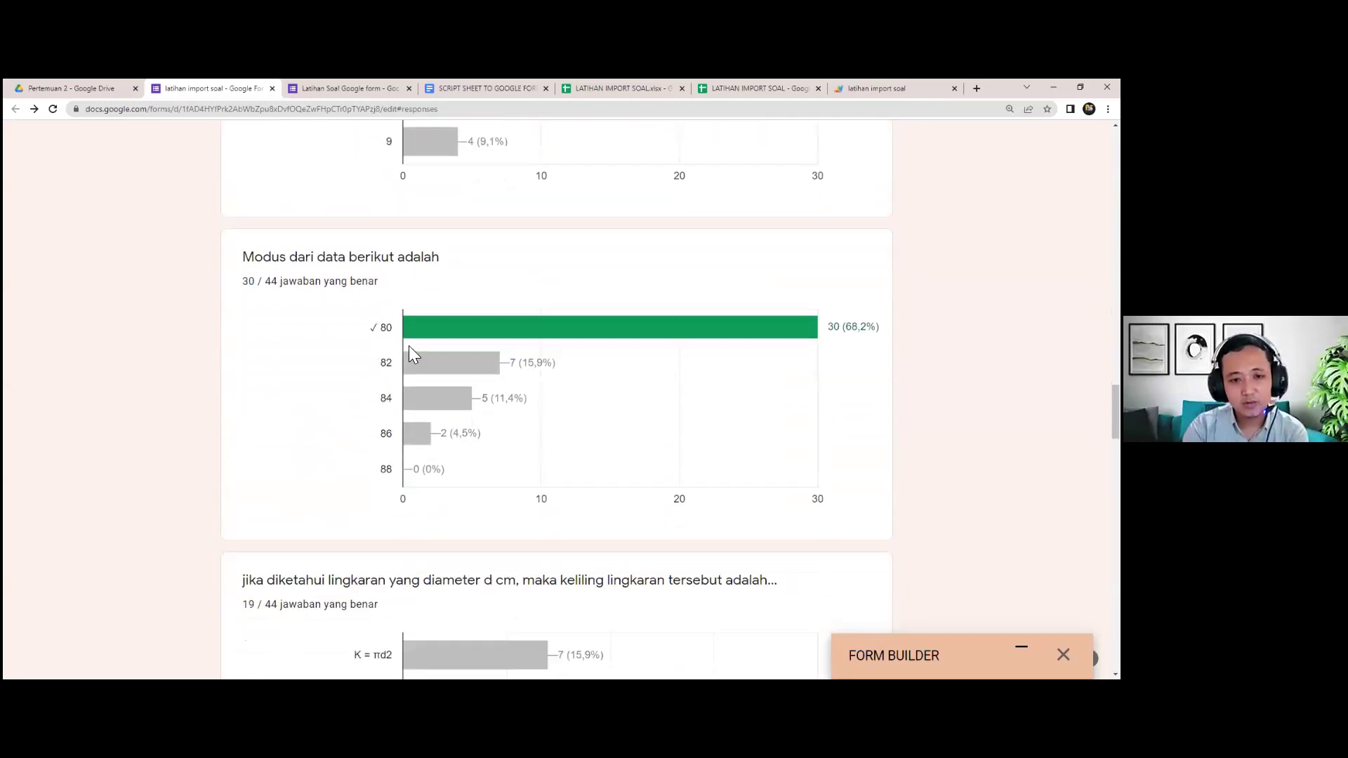
scroll(410, 351, down, 3)
scroll(502, 415, down, 2)
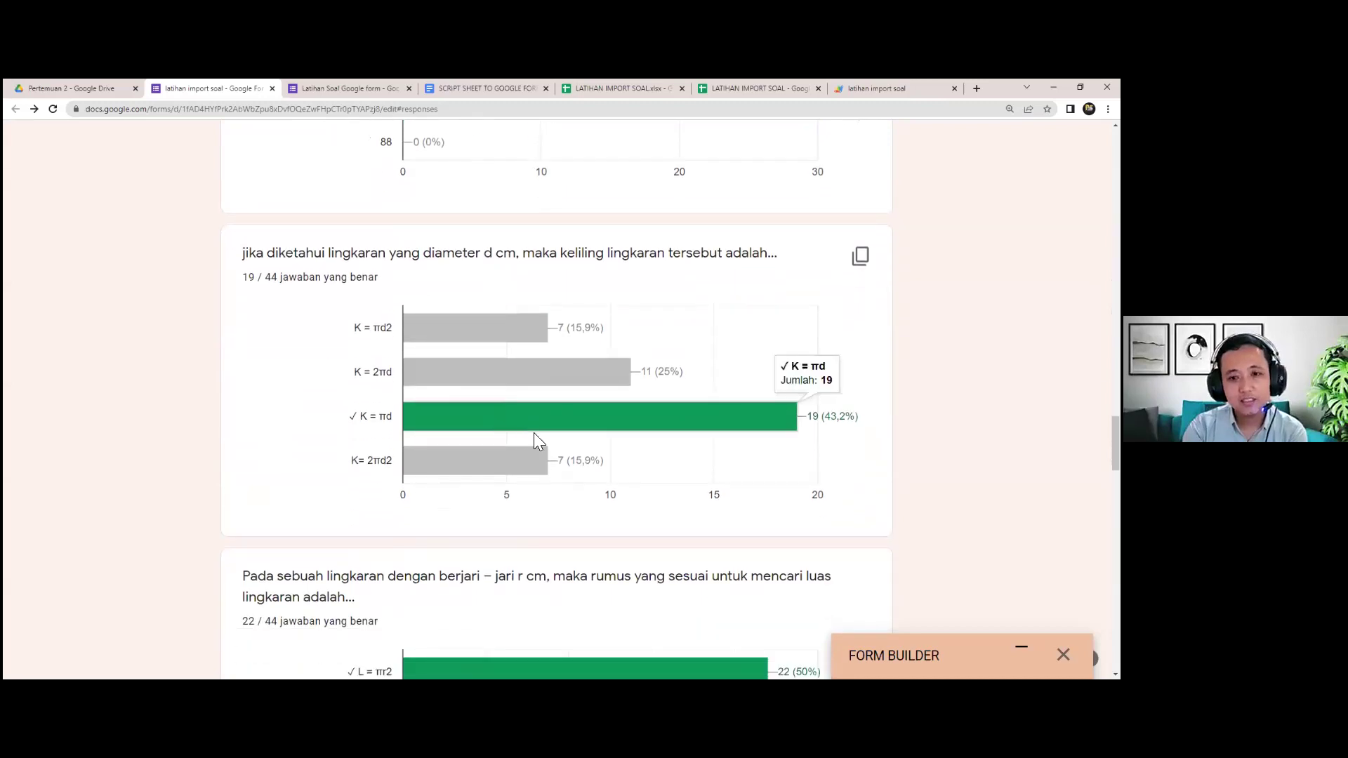
scroll(522, 438, up, 4)
scroll(522, 438, up, 1)
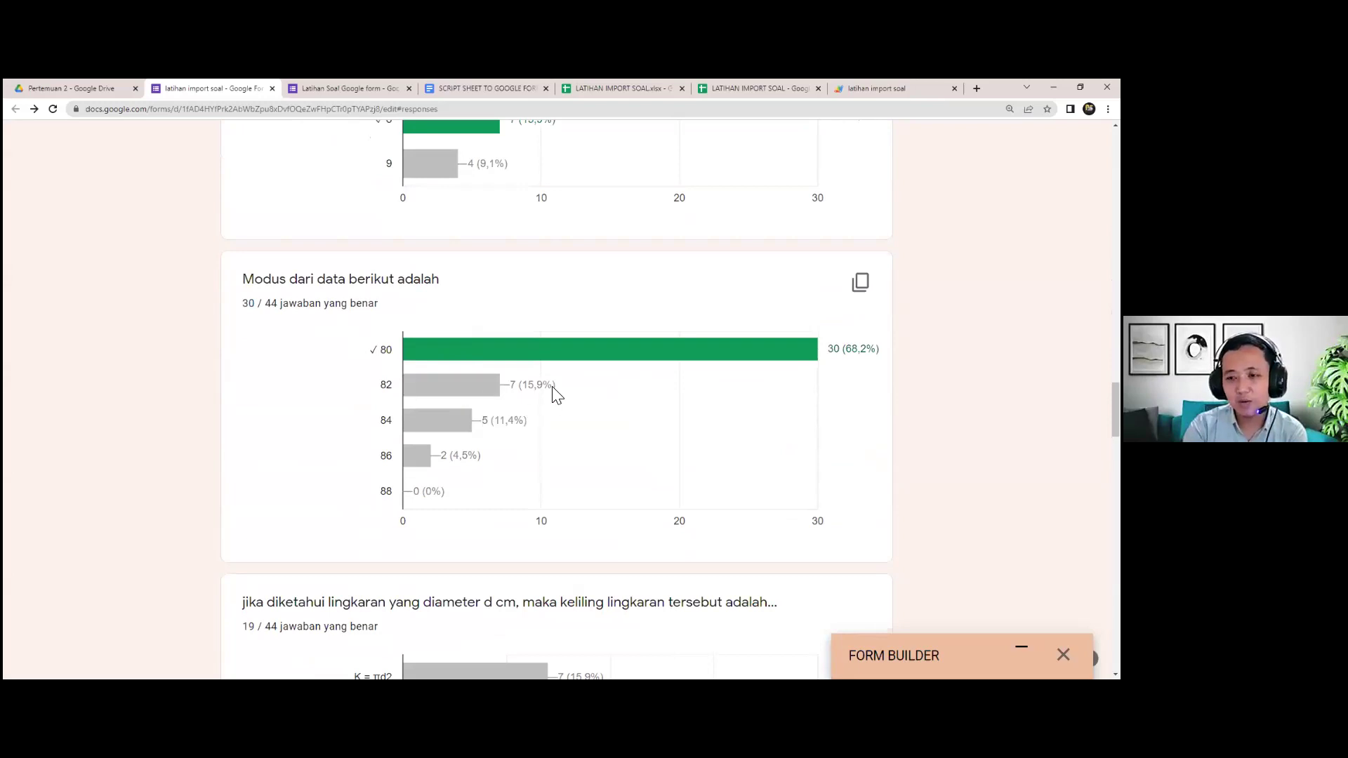
Finish reviewing the charts, return to the top, and switch to the per-question Pertanyaan view.
scroll(556, 400, down, 11)
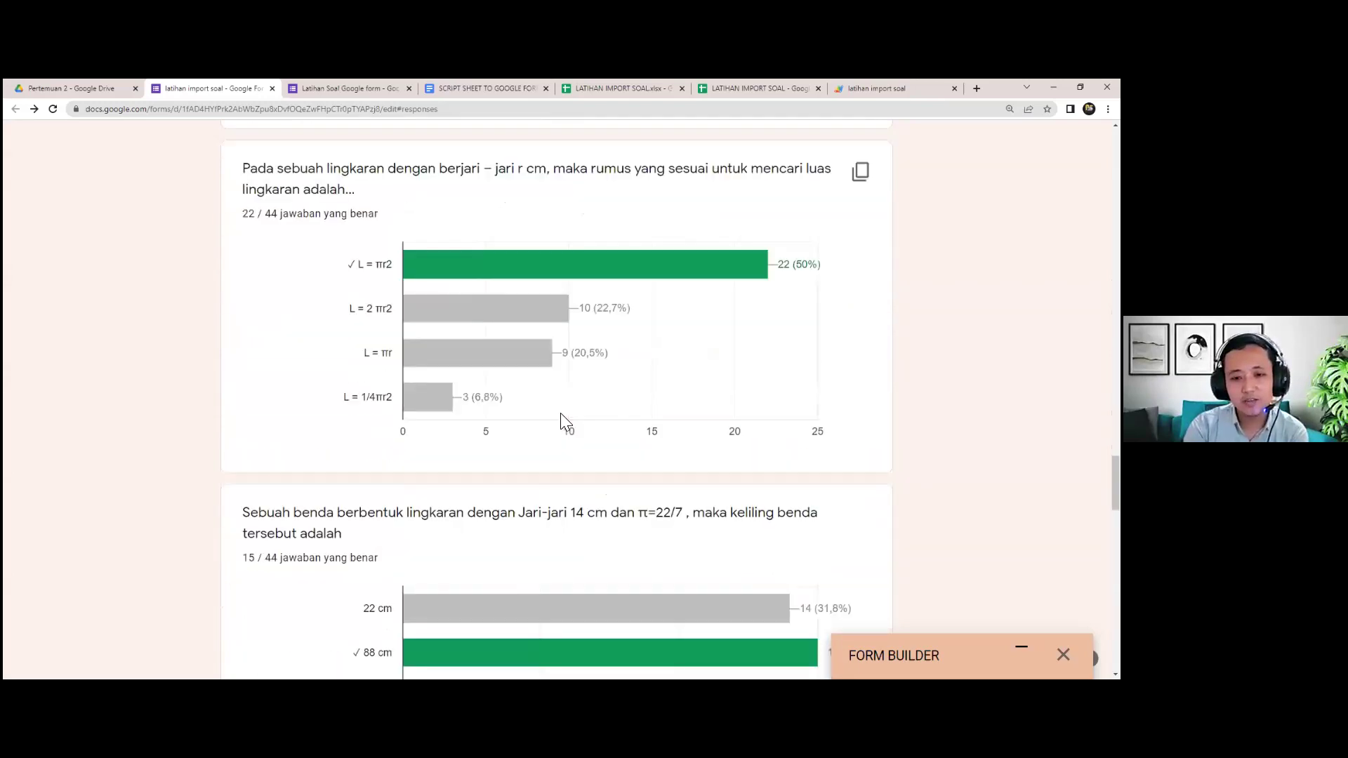
scroll(559, 414, down, 1)
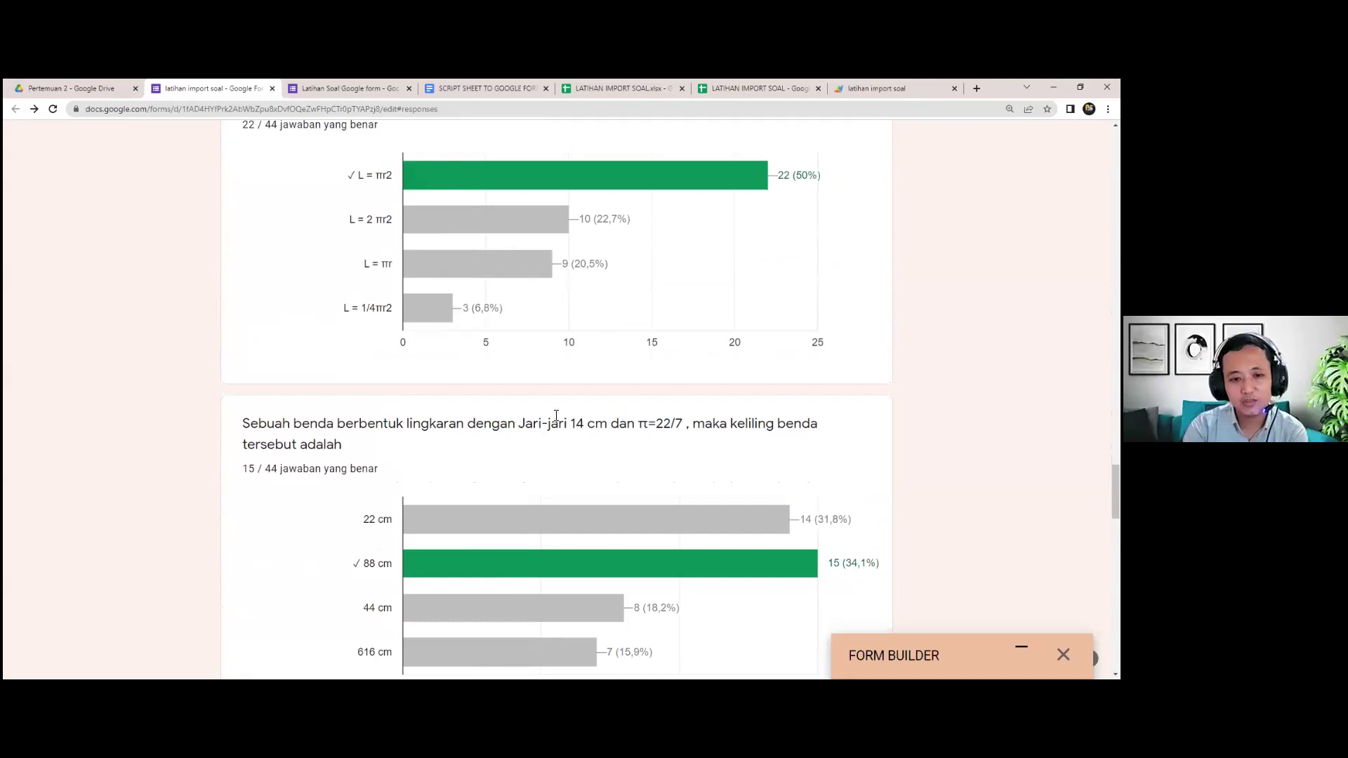
scroll(556, 415, down, 16)
scroll(550, 412, down, 7)
scroll(517, 451, up, 7)
scroll(422, 386, down, 7)
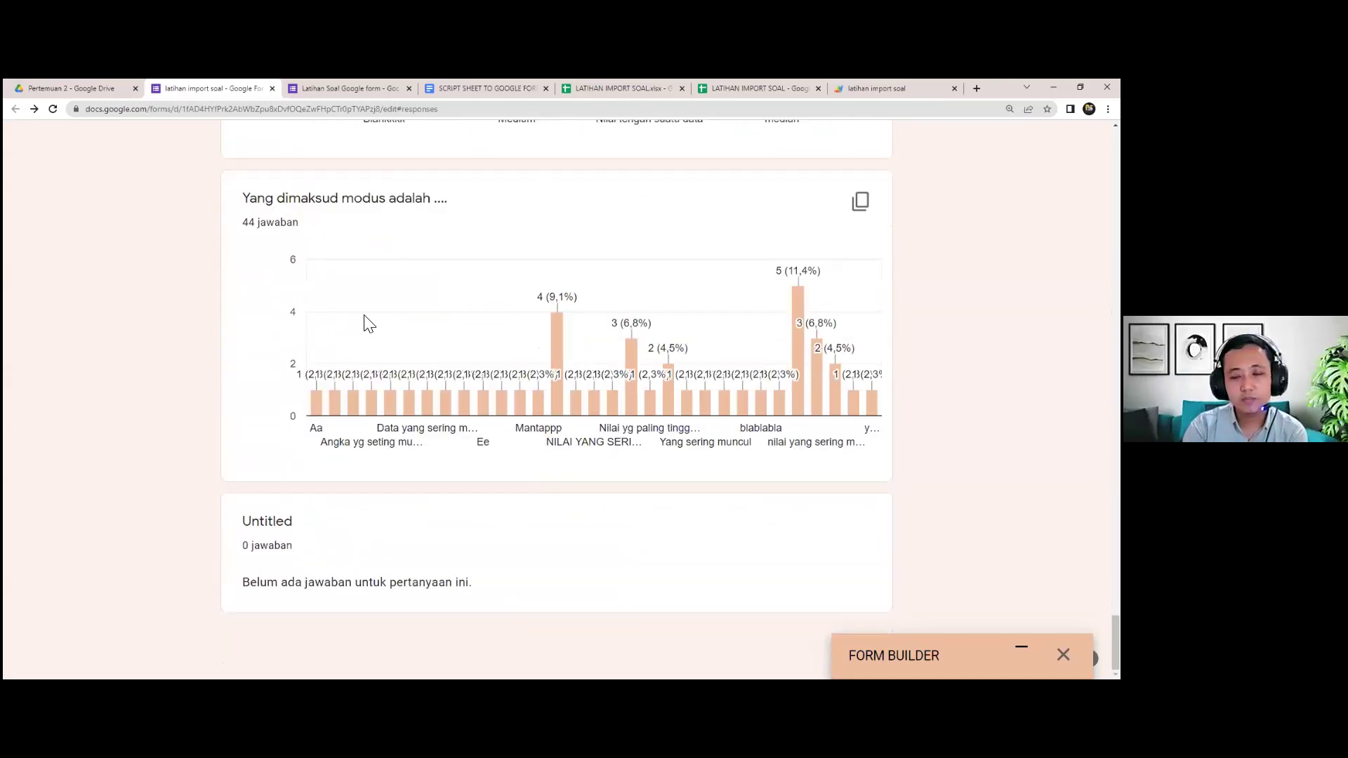
scroll(369, 322, up, 3)
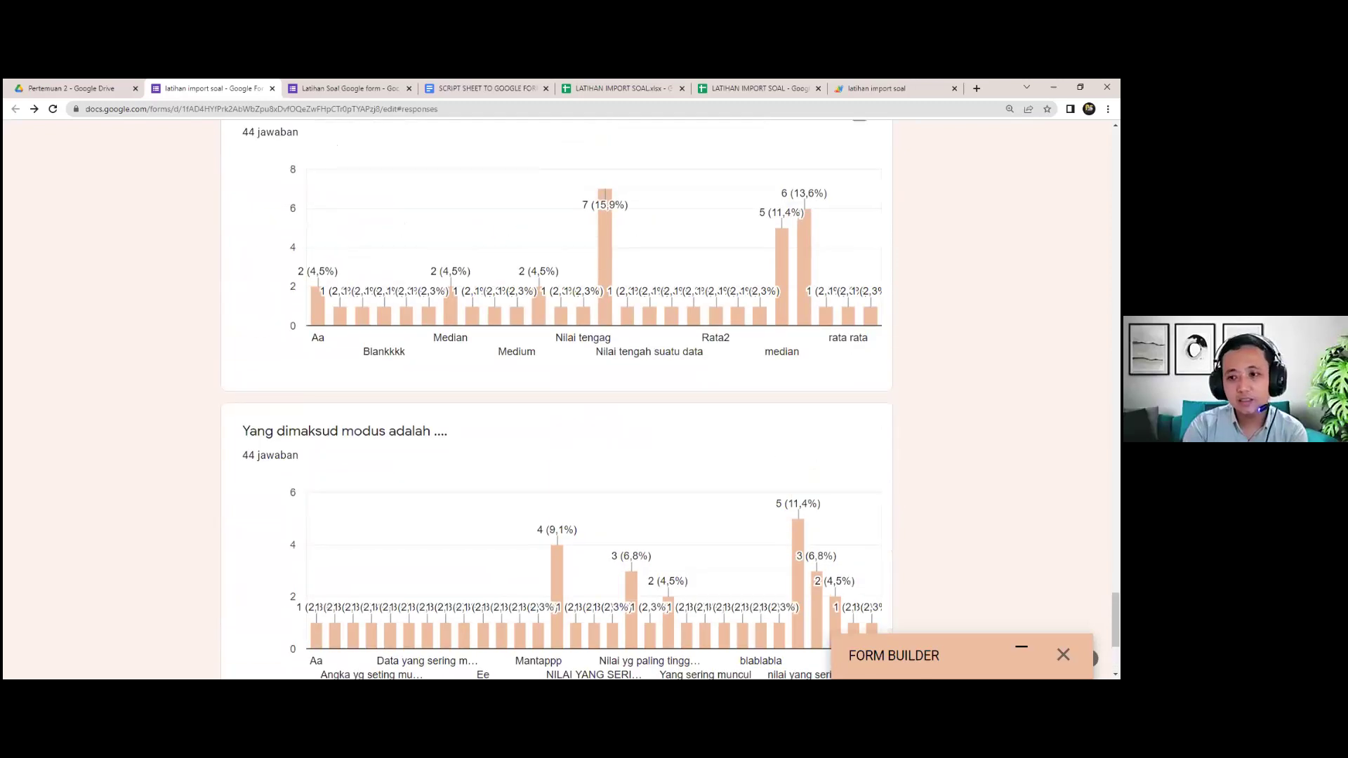
scroll(527, 362, up, 6)
scroll(503, 364, up, 20)
click(553, 353)
Review the Nama Siswa question results, question 1 of 14.
scroll(553, 360, down, 2)
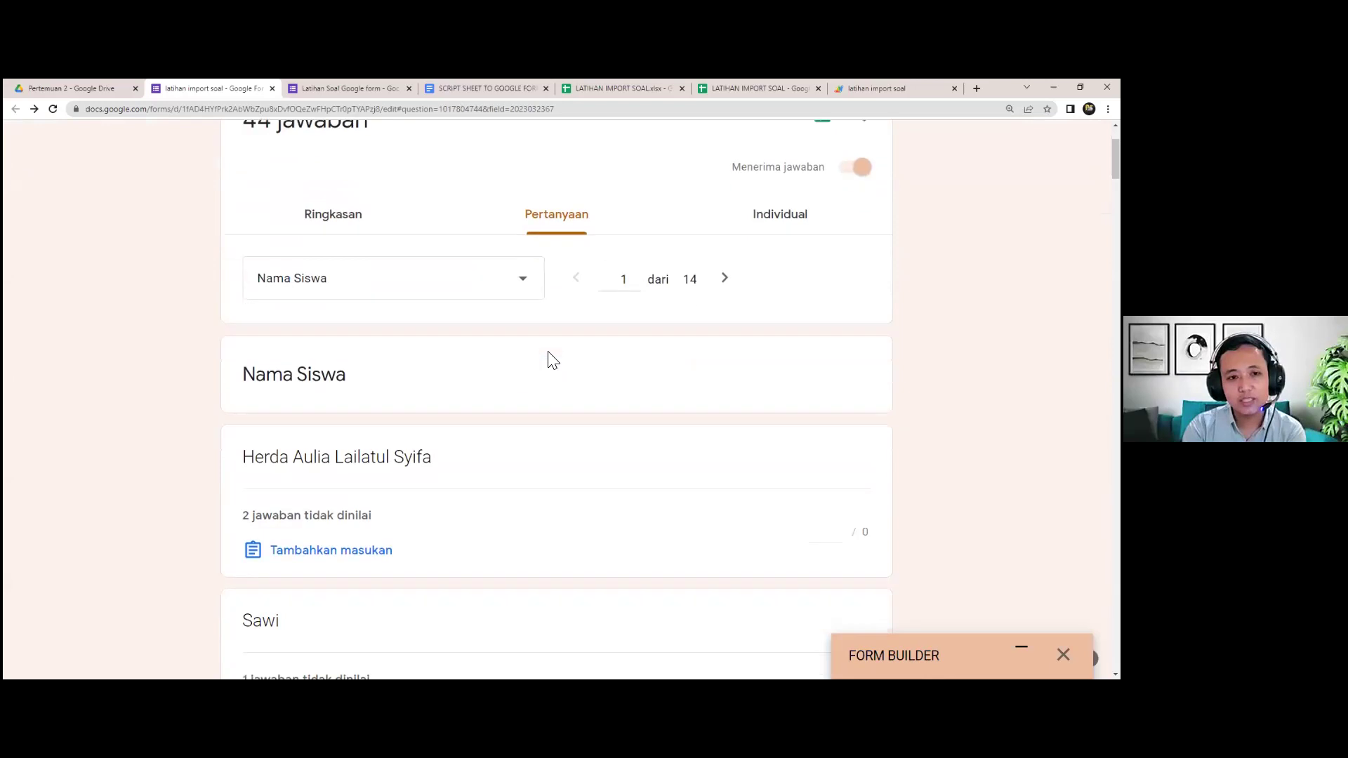
click(523, 253)
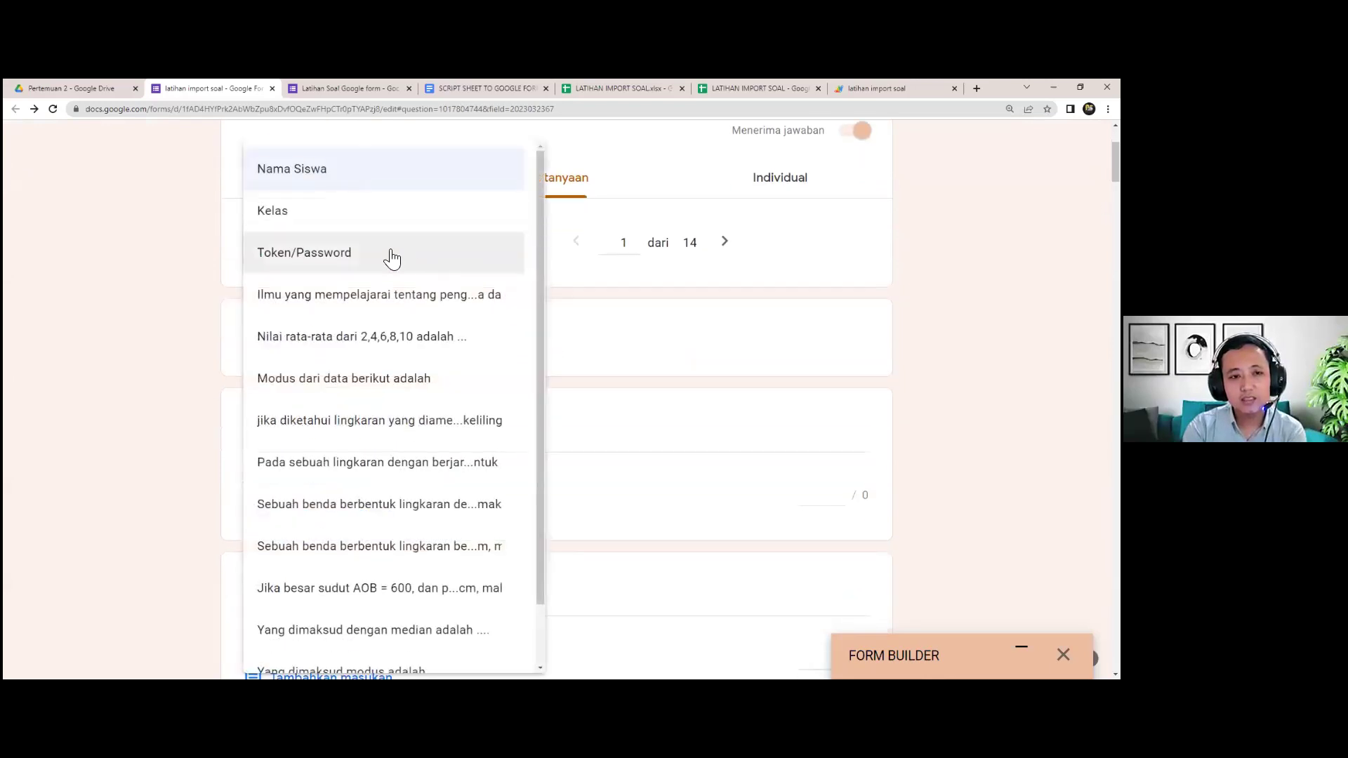
click(551, 280)
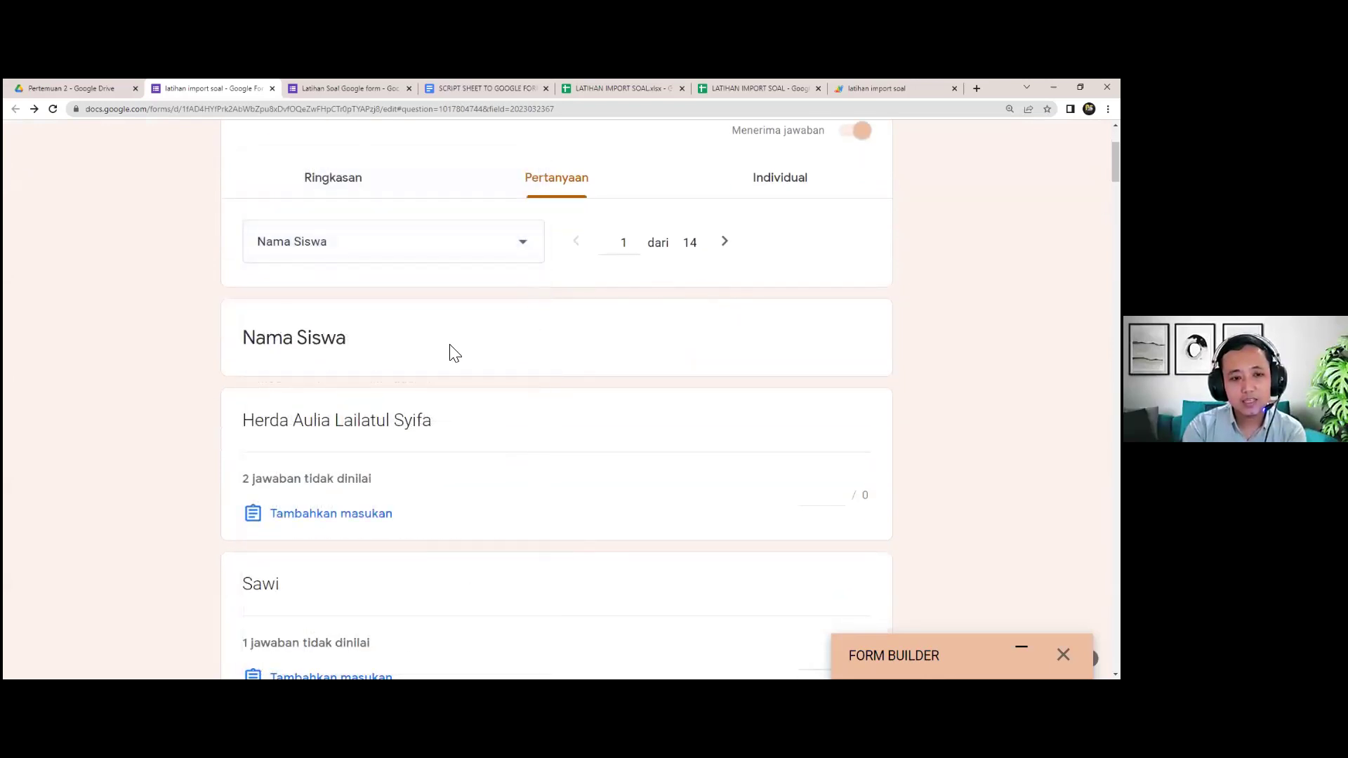
scroll(455, 353, down, 3)
scroll(316, 383, up, 5)
scroll(307, 485, down, 3)
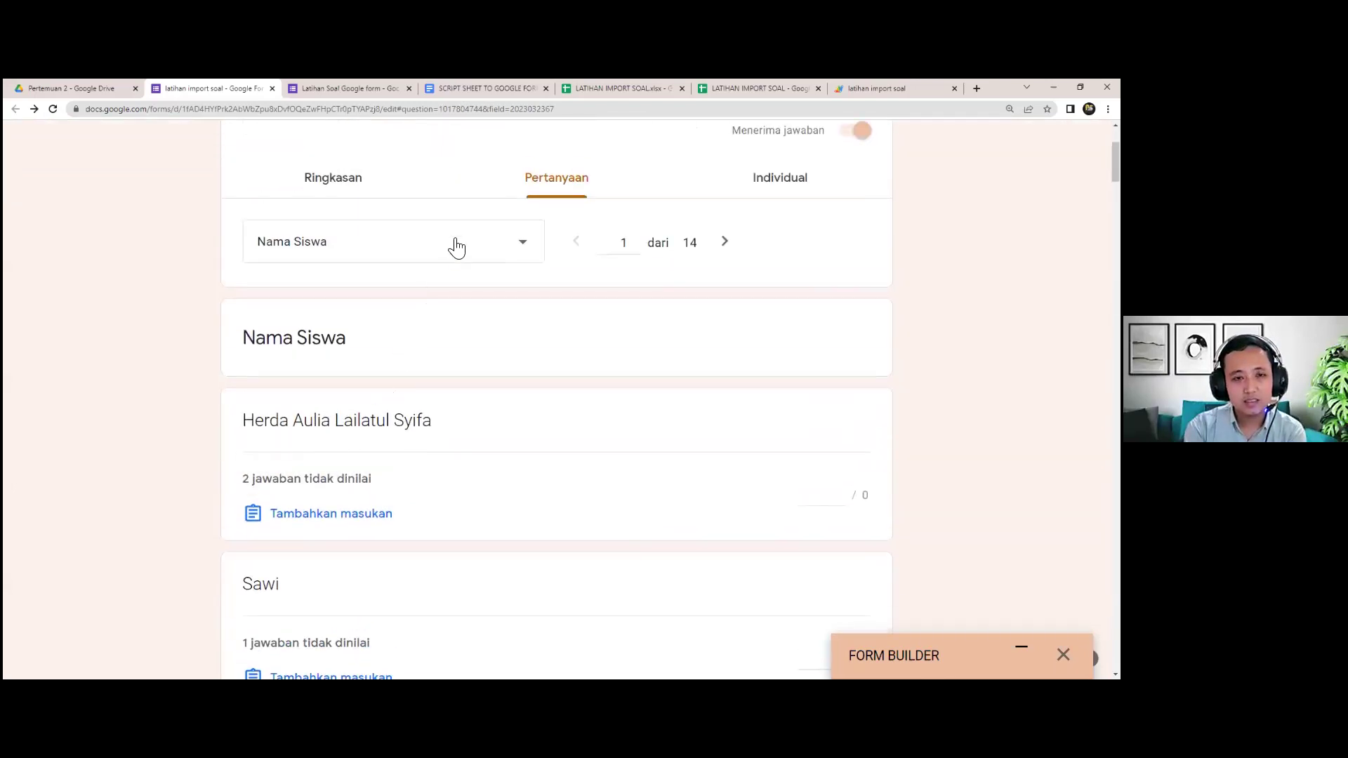
Show question 4 of 14: 26 chose Statistika, 11 Geometri, 6 Trigonometri.
click(456, 247)
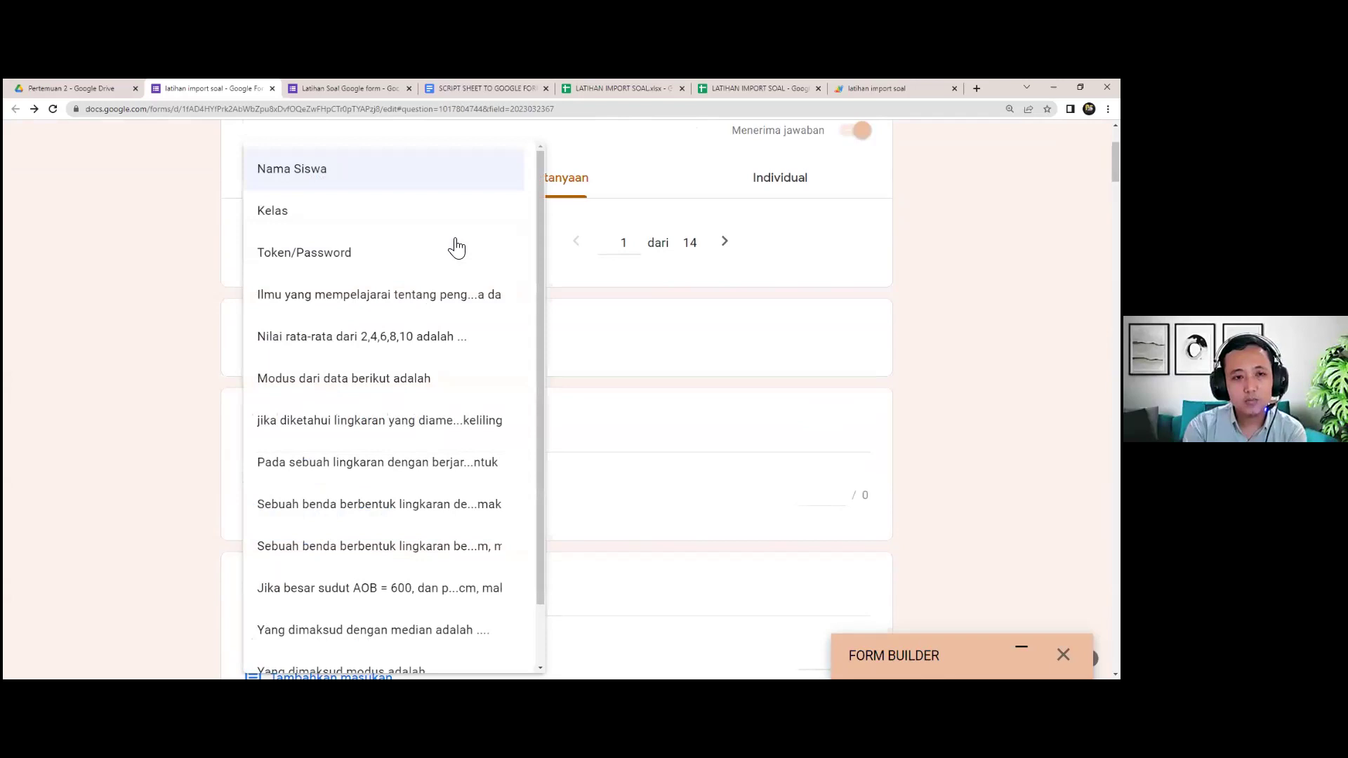
click(433, 314)
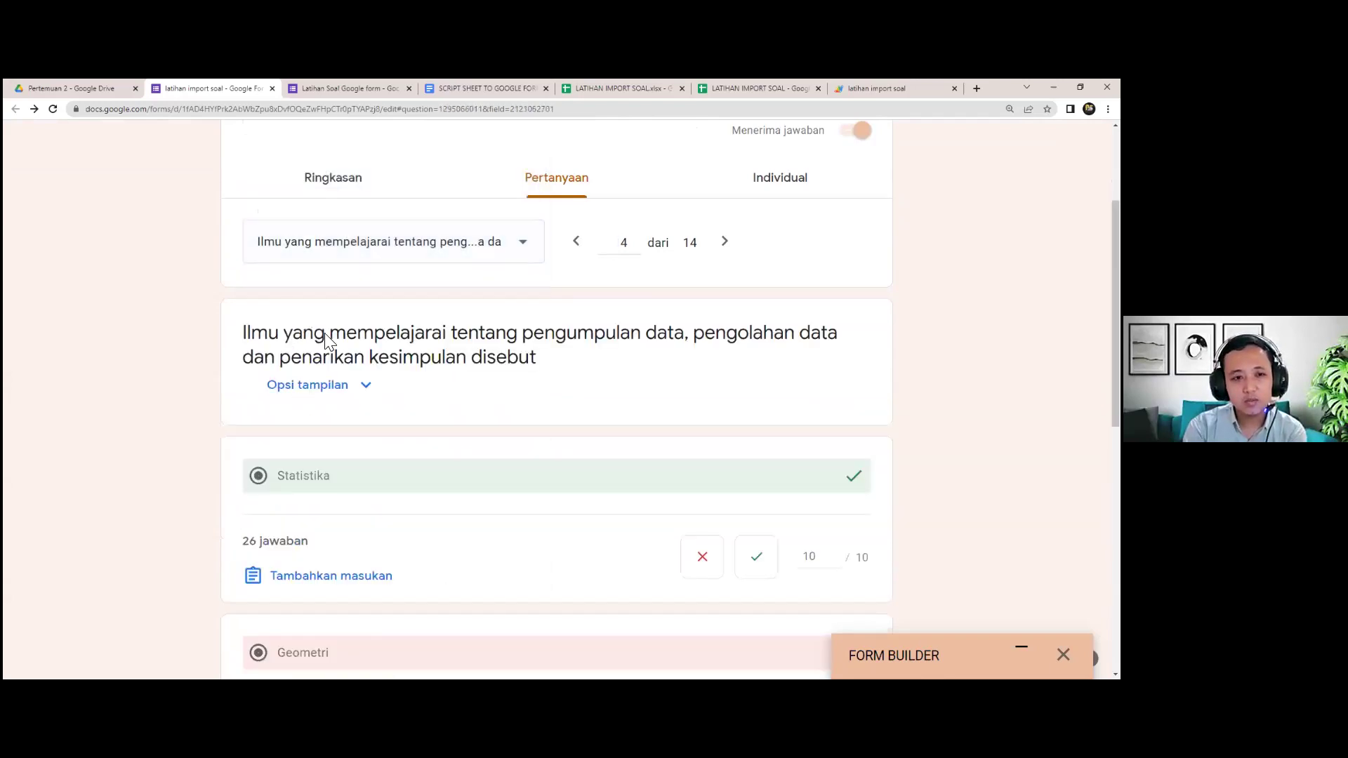
scroll(448, 363, down, 6)
scroll(281, 371, up, 2)
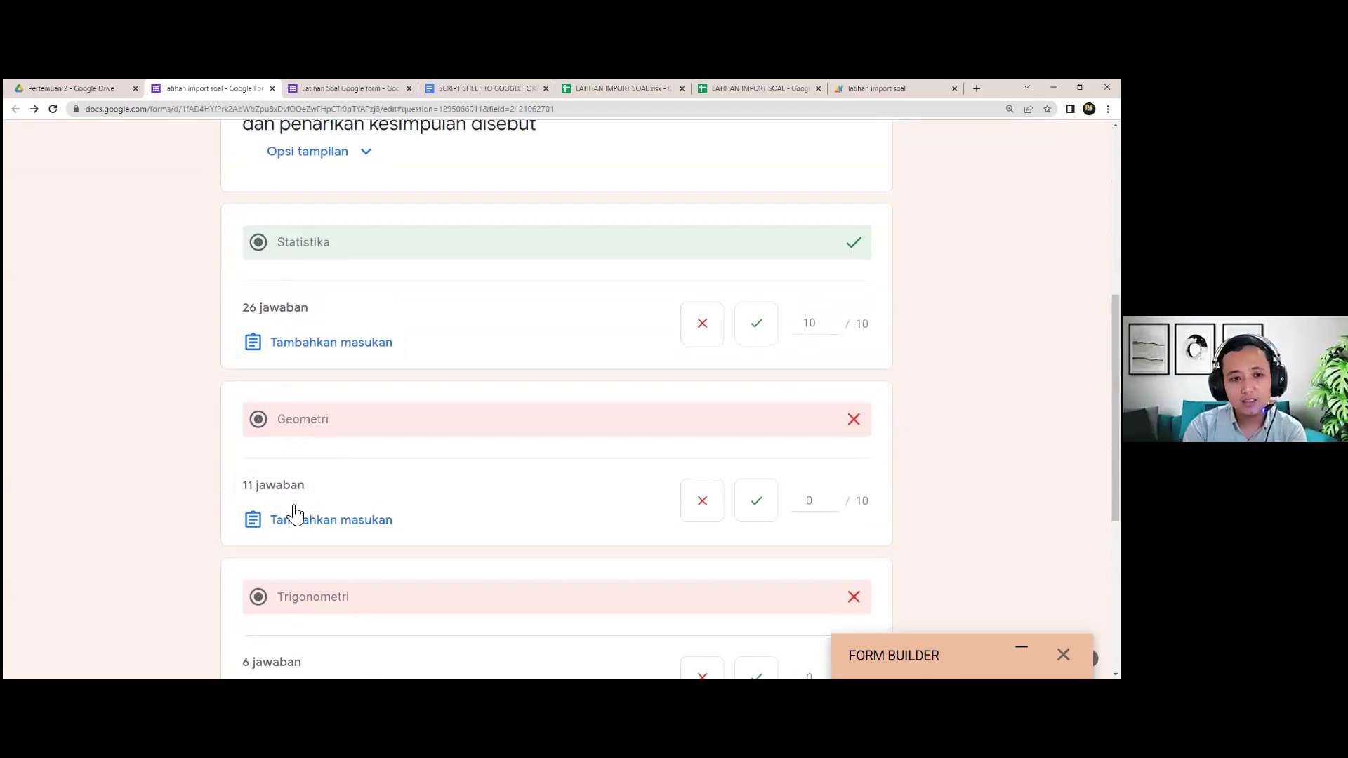
scroll(297, 503, down, 5)
scroll(405, 511, up, 10)
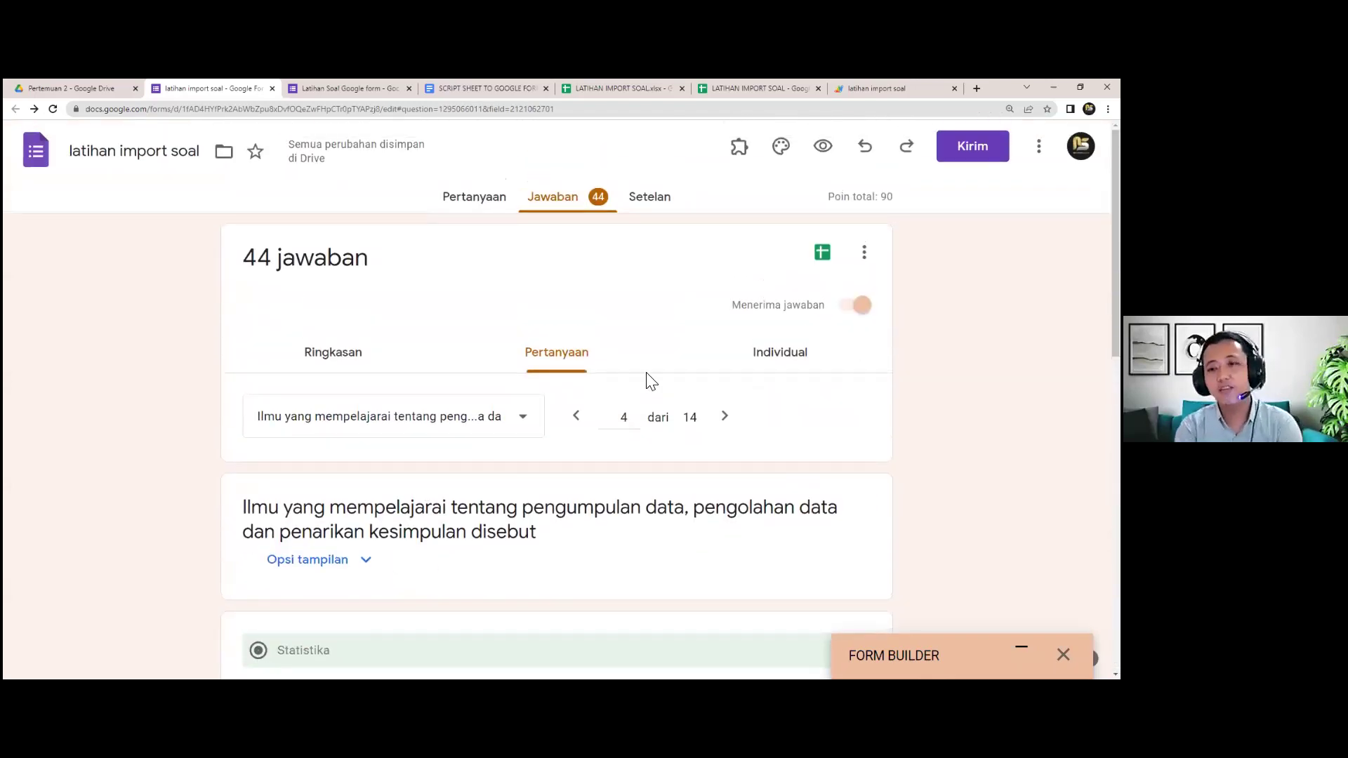
Switch to the Individual view and review response 1 of 44.
click(763, 366)
scroll(751, 366, down, 2)
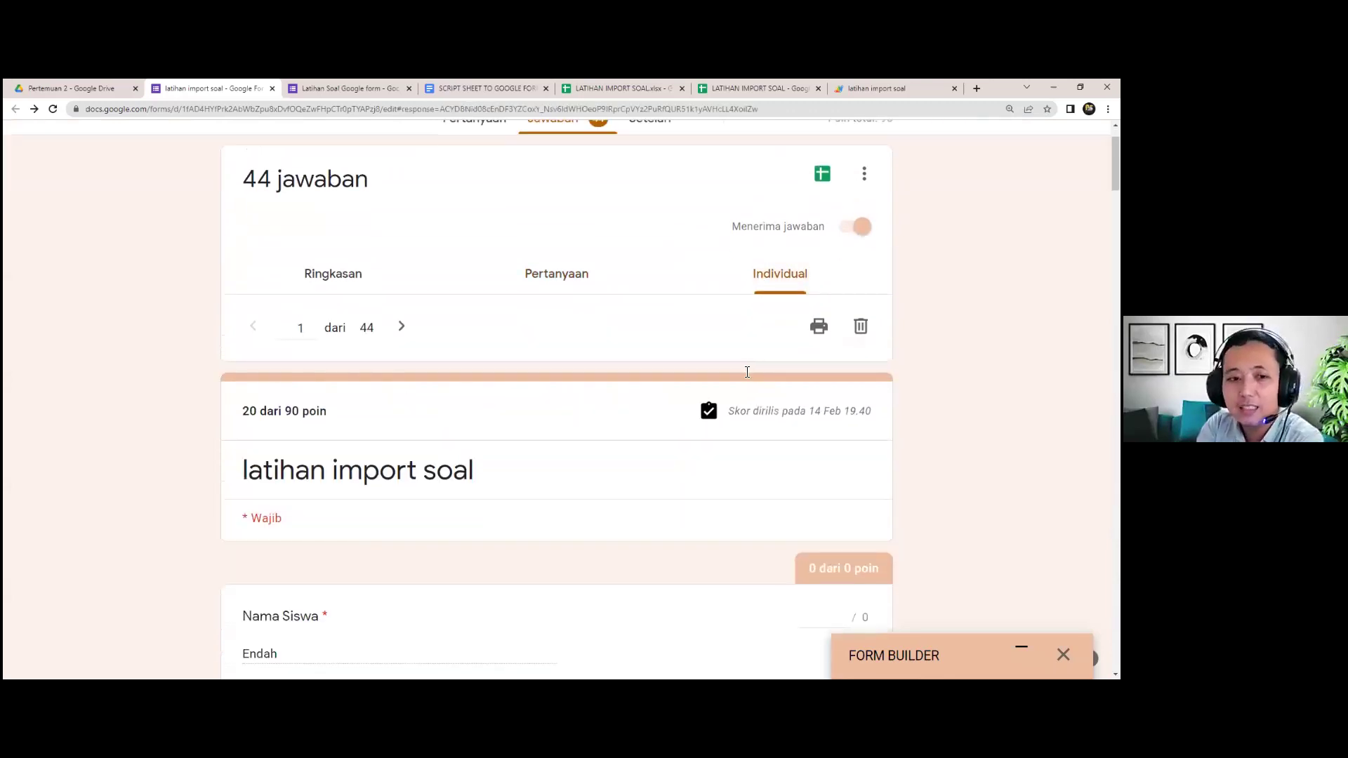
scroll(477, 518, down, 3)
scroll(477, 505, up, 3)
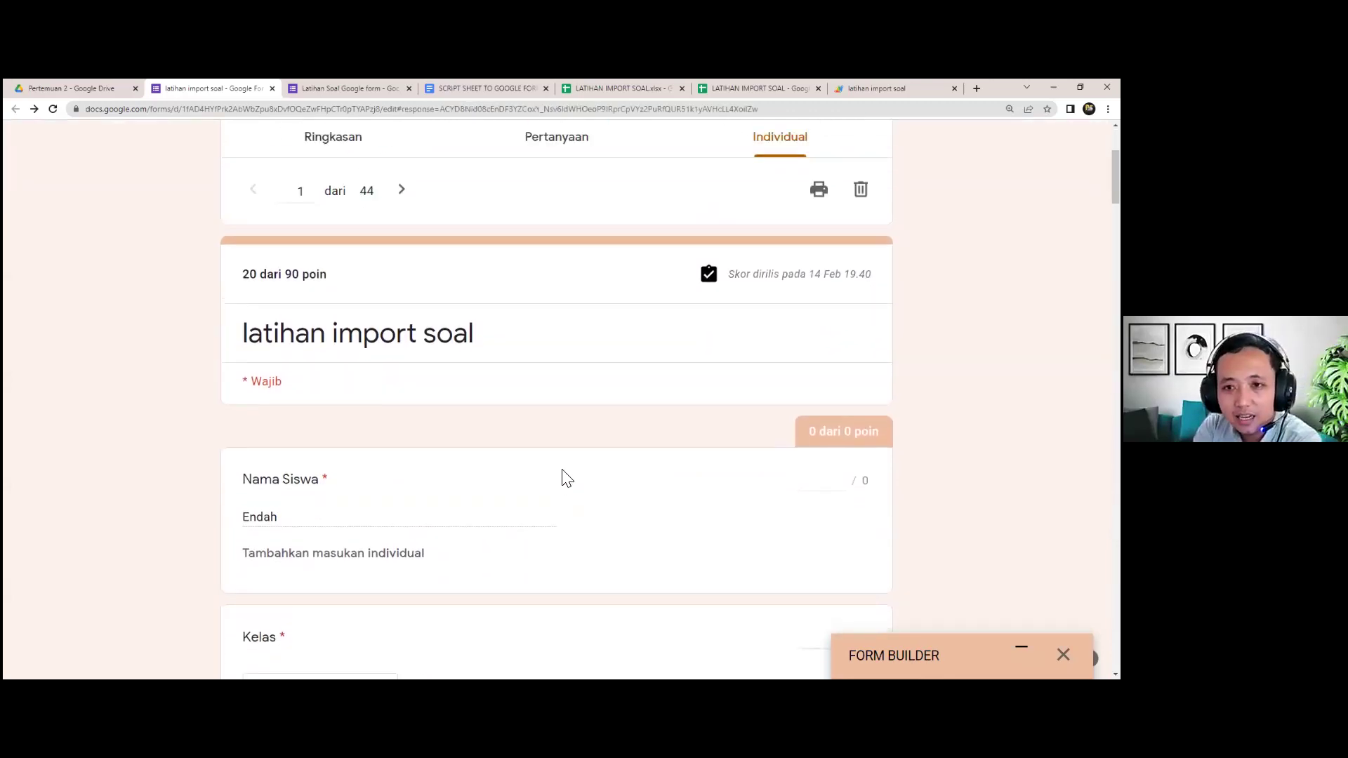
drag(377, 295, 360, 297)
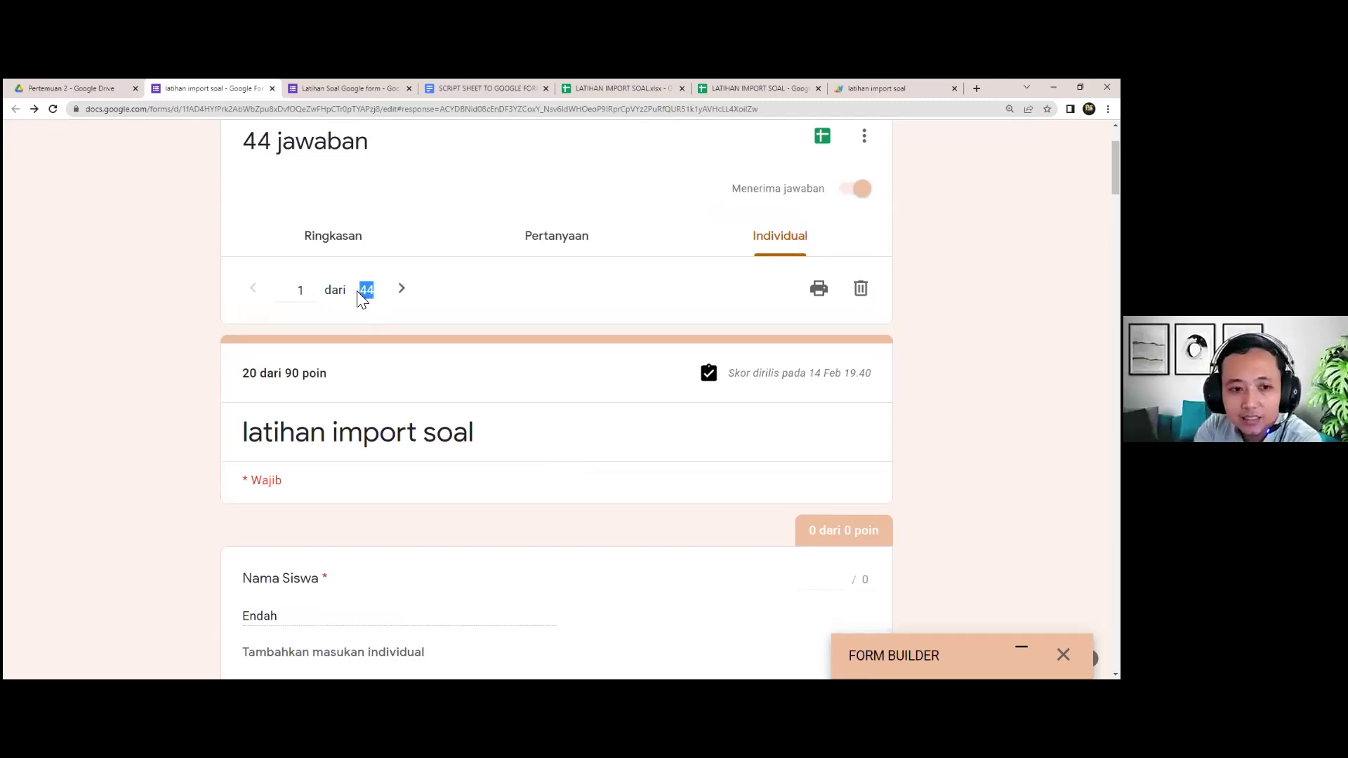
scroll(295, 273, down, 3)
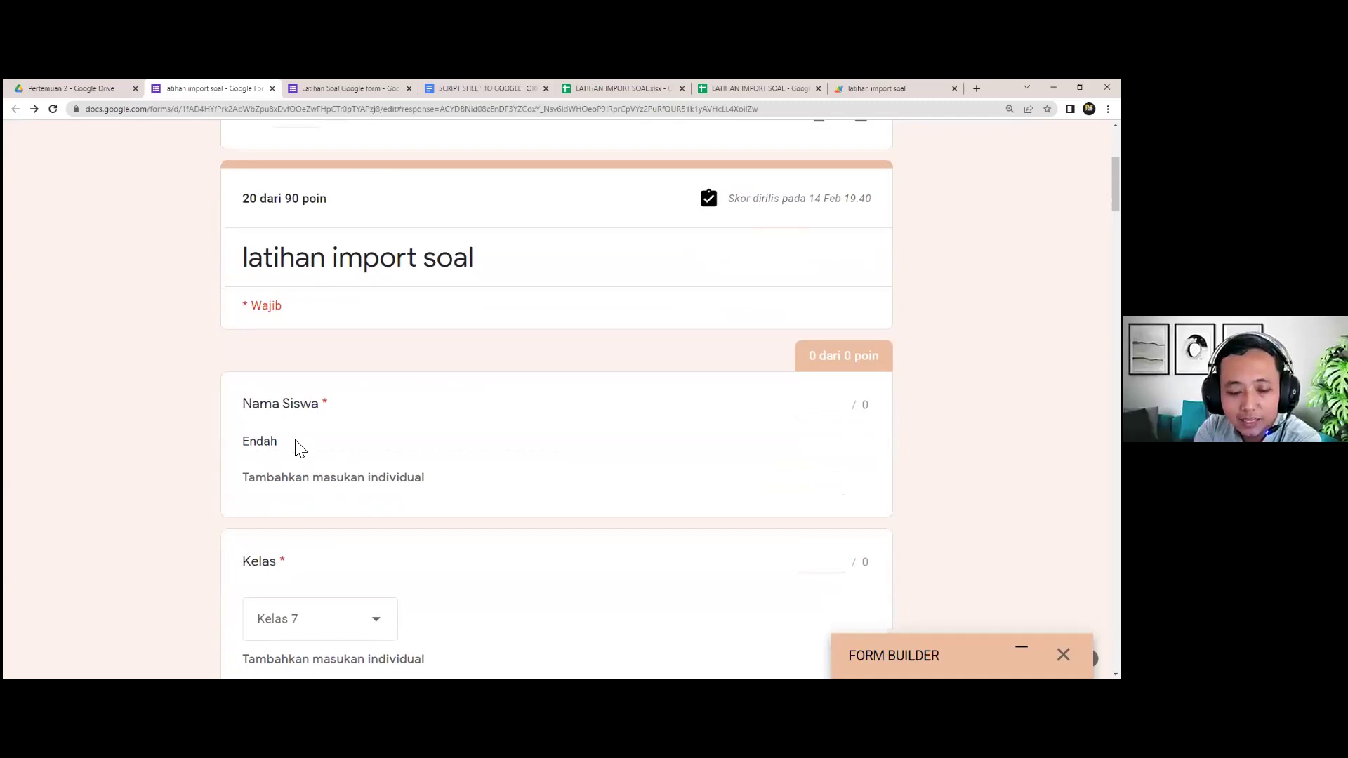
scroll(298, 446, down, 8)
scroll(352, 414, down, 14)
scroll(352, 414, up, 5)
scroll(347, 407, up, 20)
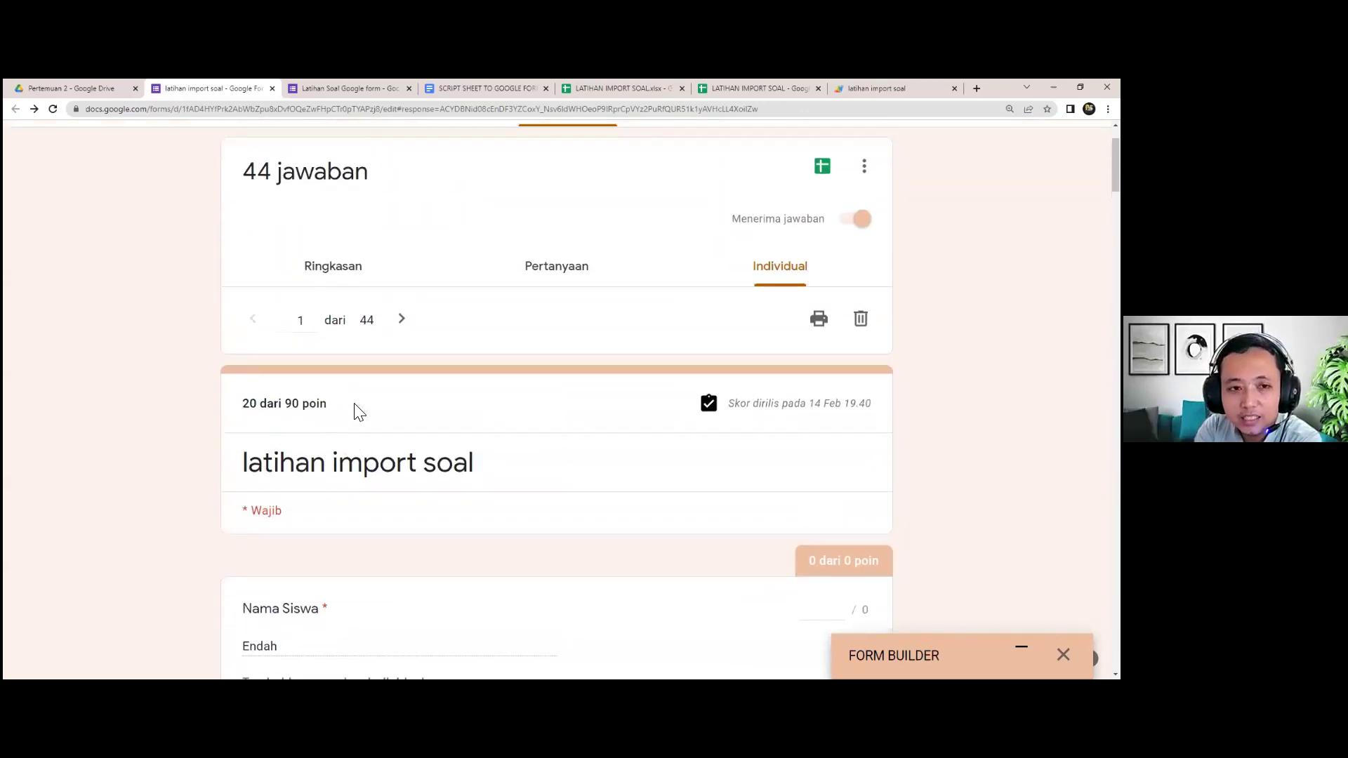
scroll(354, 411, up, 1)
Move to response 2 of 44, scored 50 of 90 points, and review it.
click(402, 408)
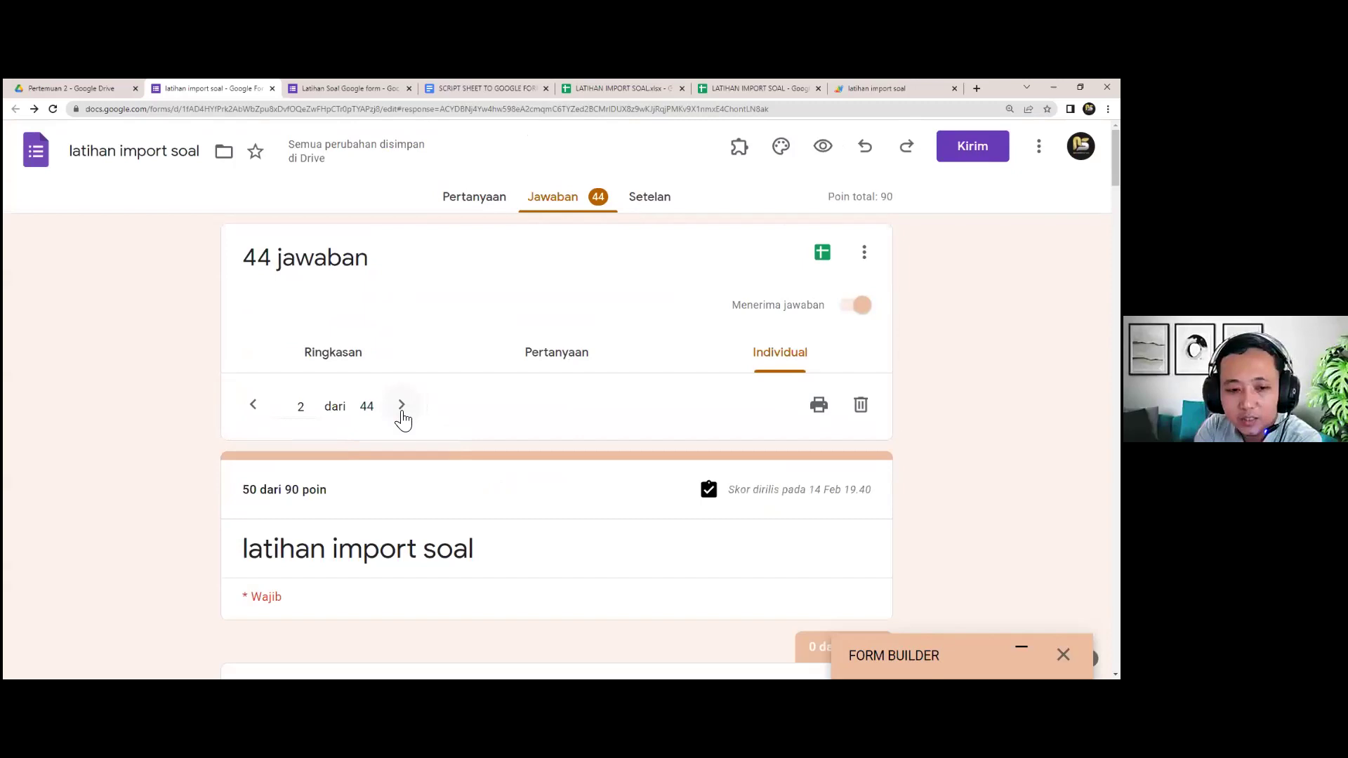
scroll(344, 428, down, 4)
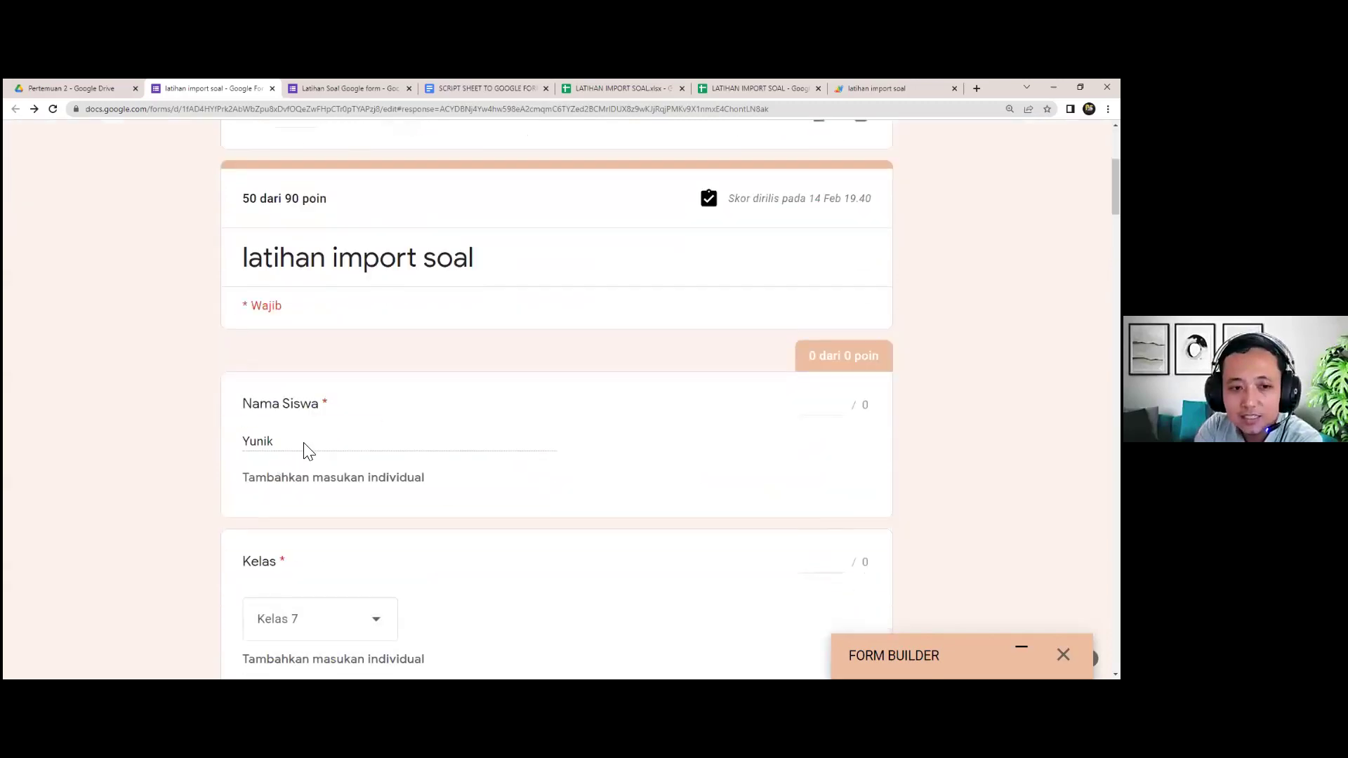
scroll(307, 445, down, 5)
scroll(314, 449, down, 15)
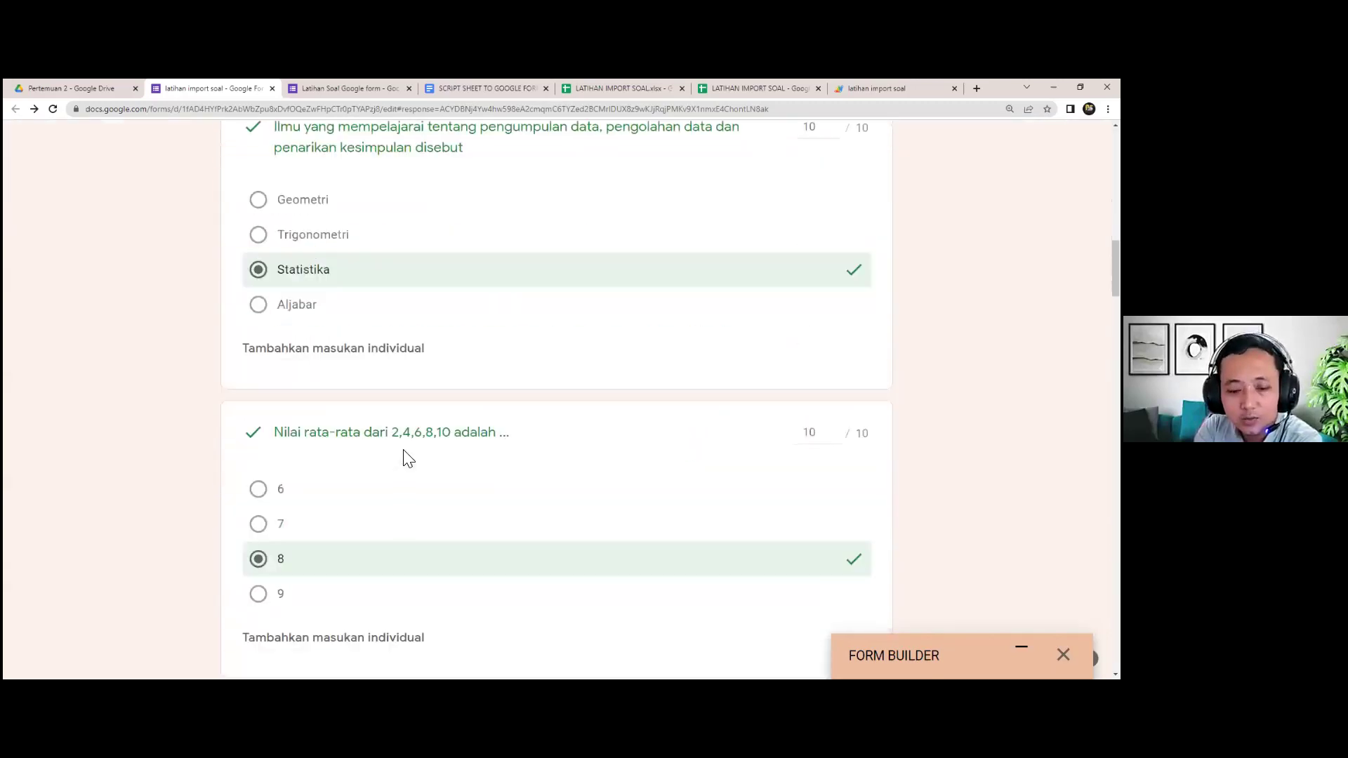
scroll(407, 459, down, 10)
scroll(407, 460, up, 6)
scroll(412, 454, up, 20)
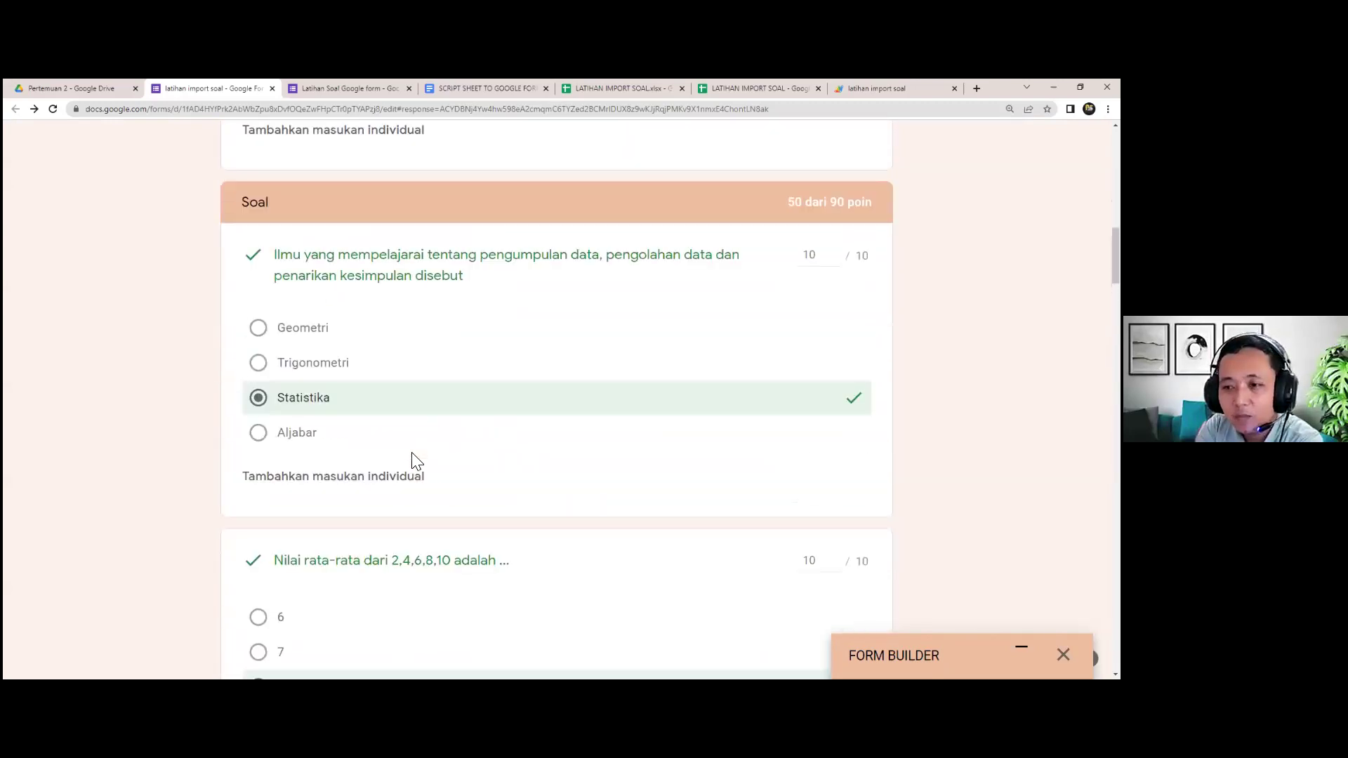
scroll(416, 459, up, 2)
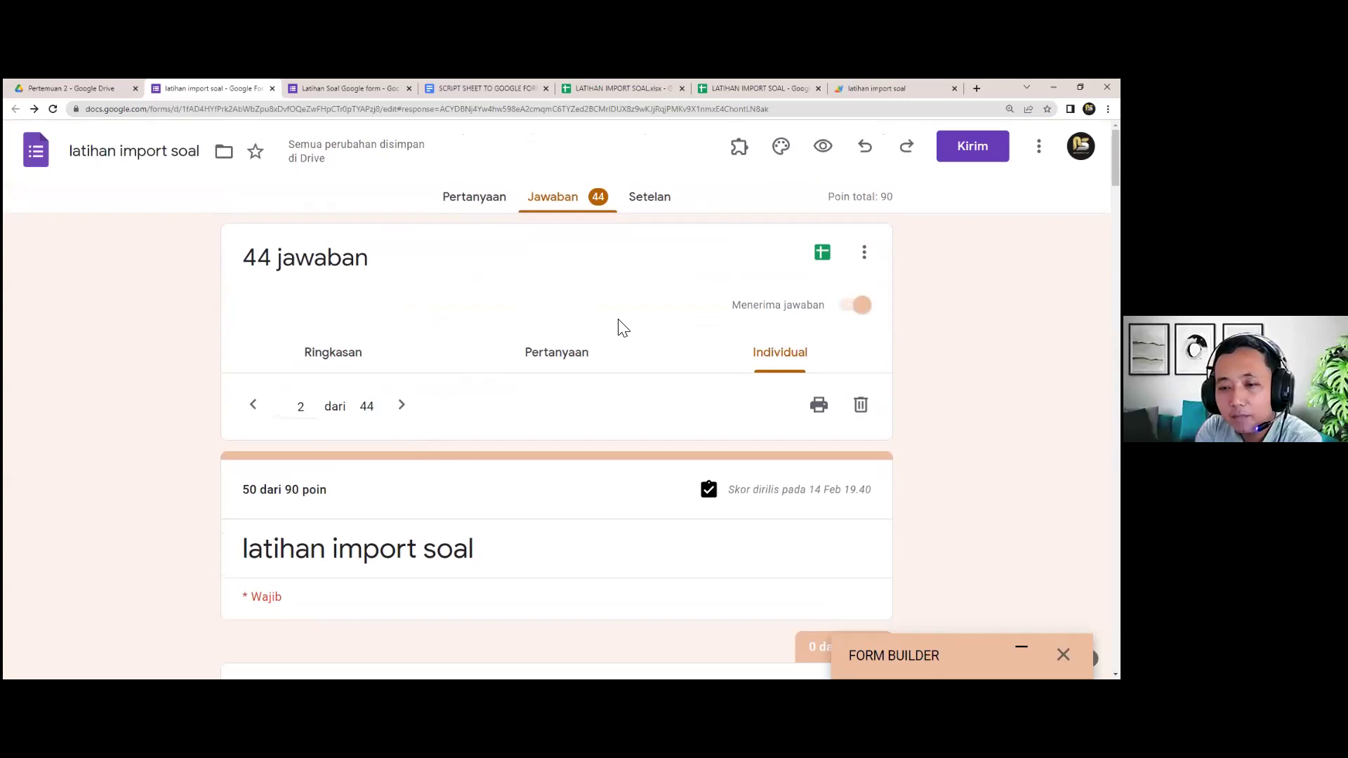
Link the responses to a new spreadsheet, latihan import soal (Jawaban).
click(825, 257)
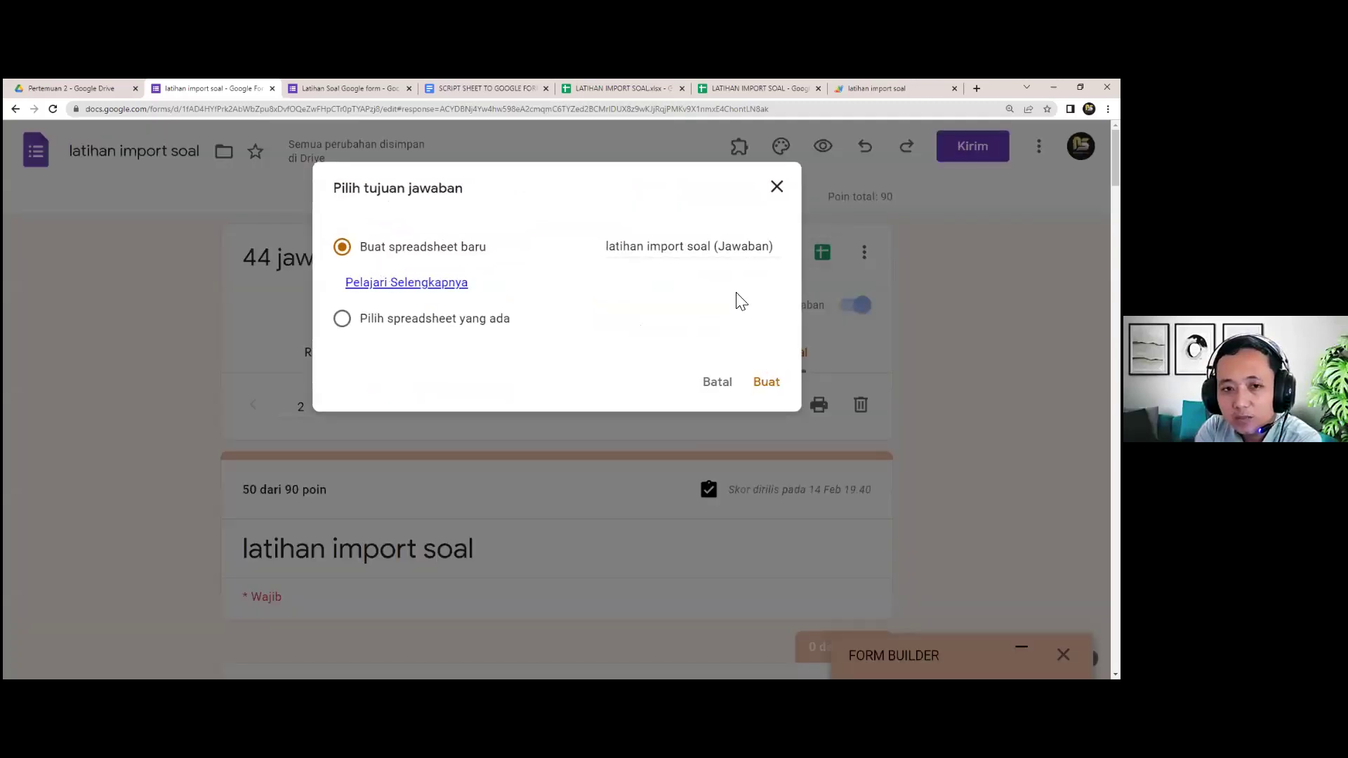
click(770, 387)
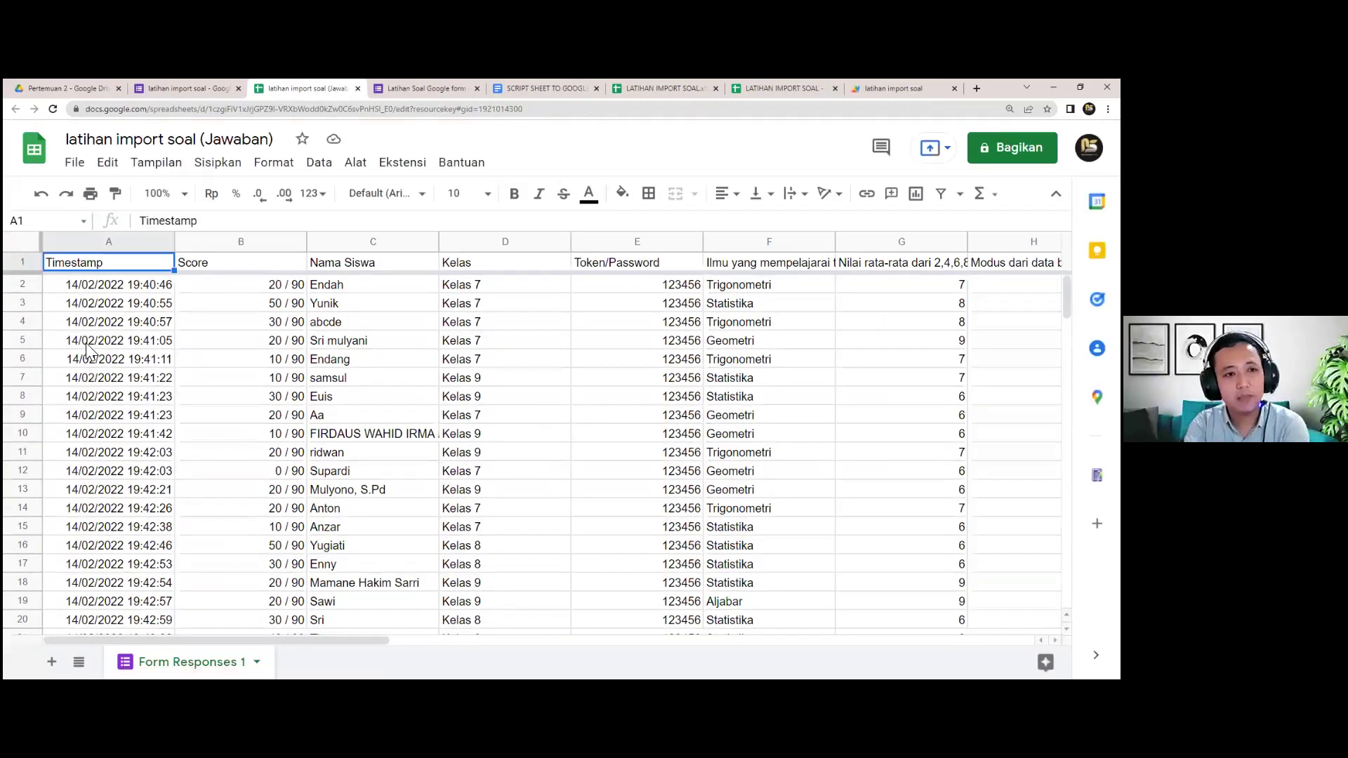
key(Right)
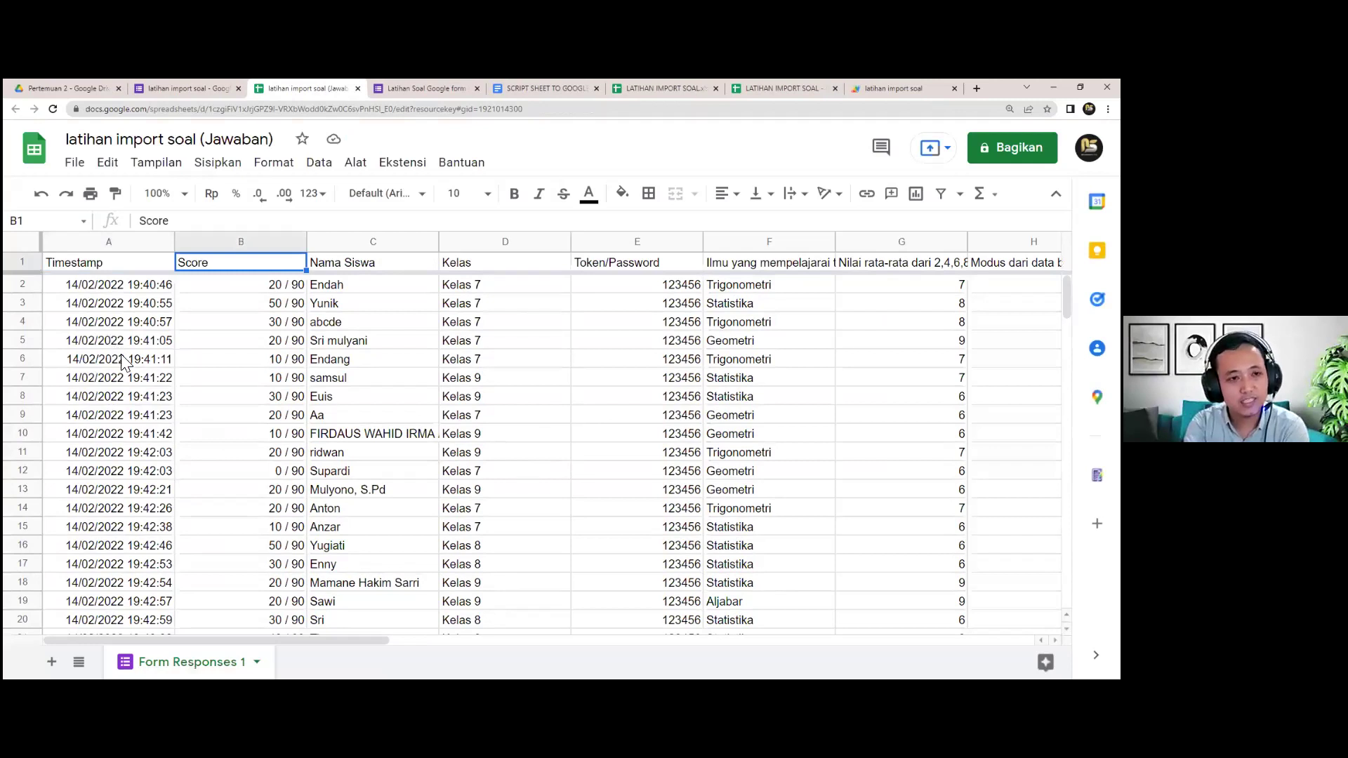
key(Left)
key(Down)
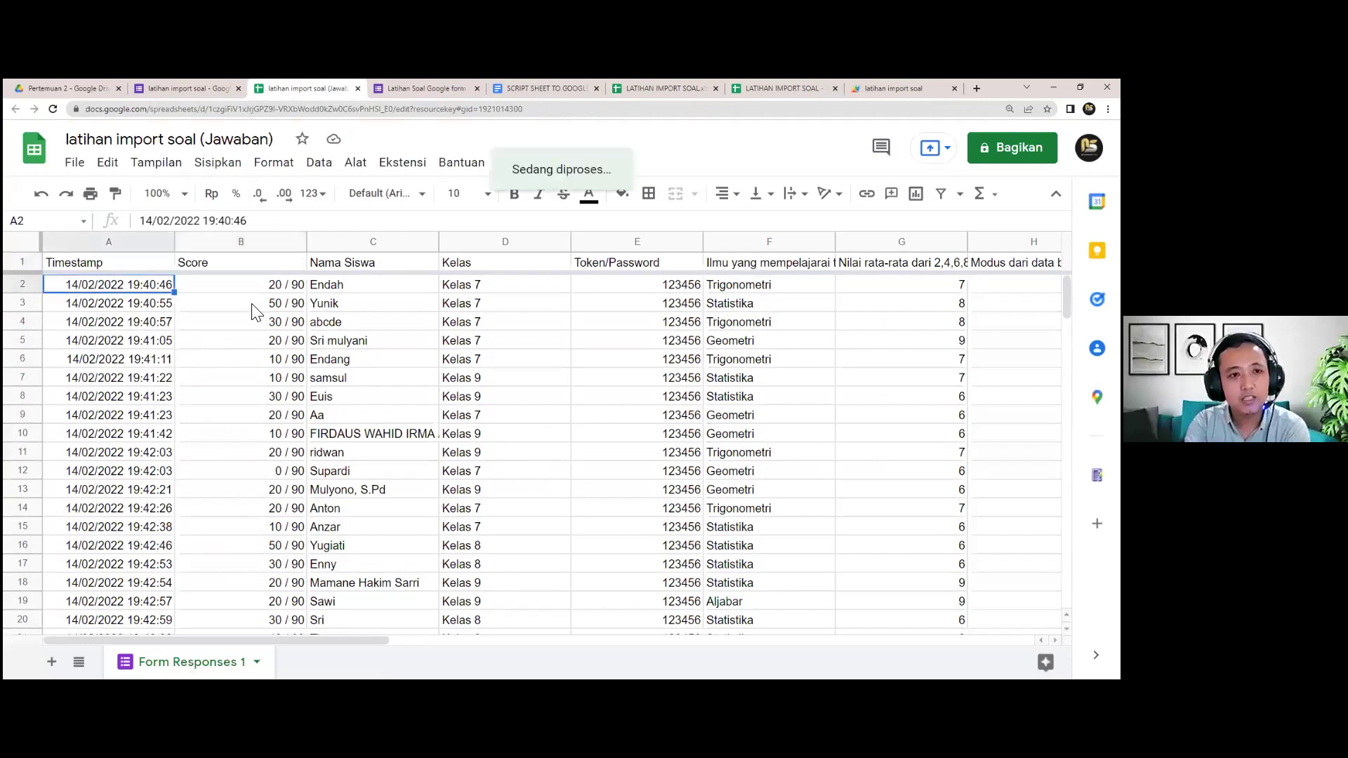
key(Right)
key(Down)
key(Down)
key(Down)
key(Down)
key(Down)
key(Down)
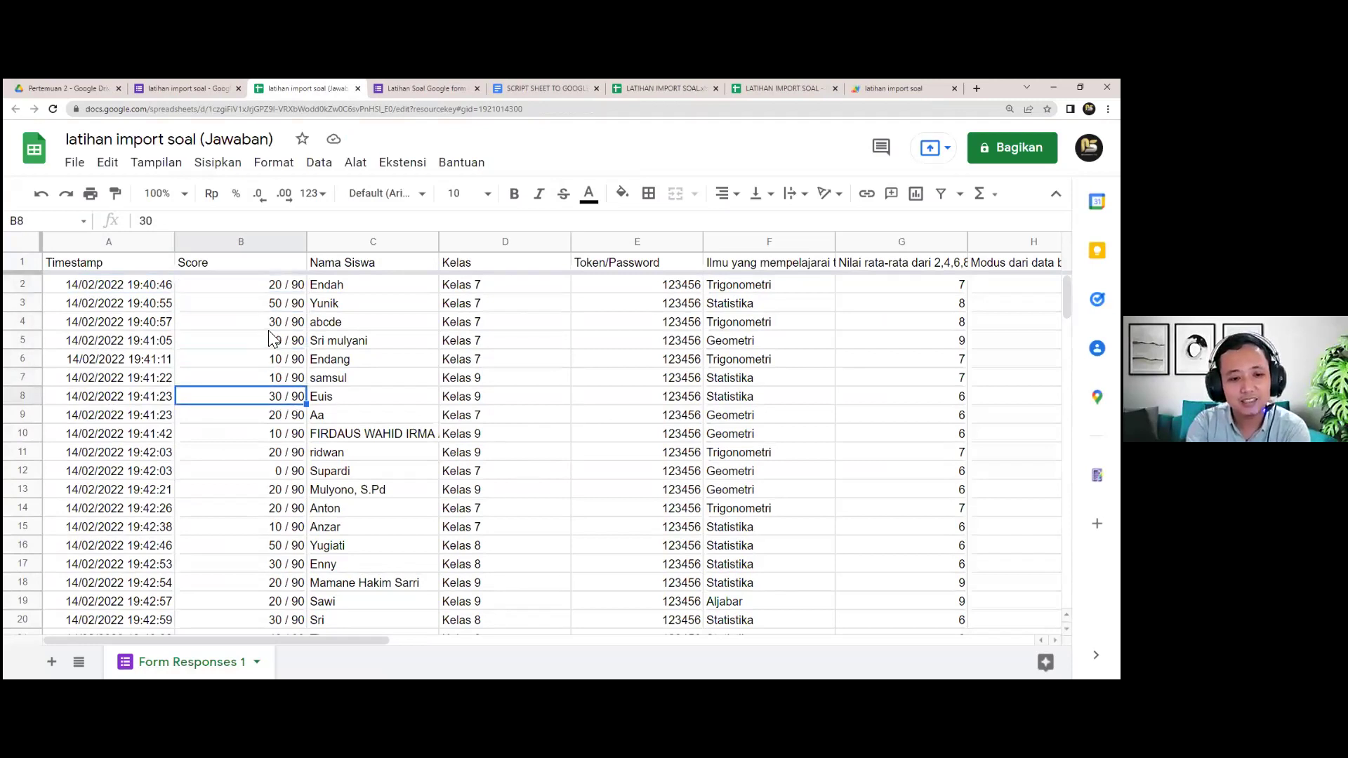
key(Down)
key(Down)
key(Down)
key(Down)
key(Down)
key(Down)
key(Down)
key(Down)
key(Down)
key(Down)
key(Down)
key(Down)
key(Down)
key(Down)
key(Down)
key(Down)
key(Down)
key(Down)
key(Down)
key(Down)
key(Down)
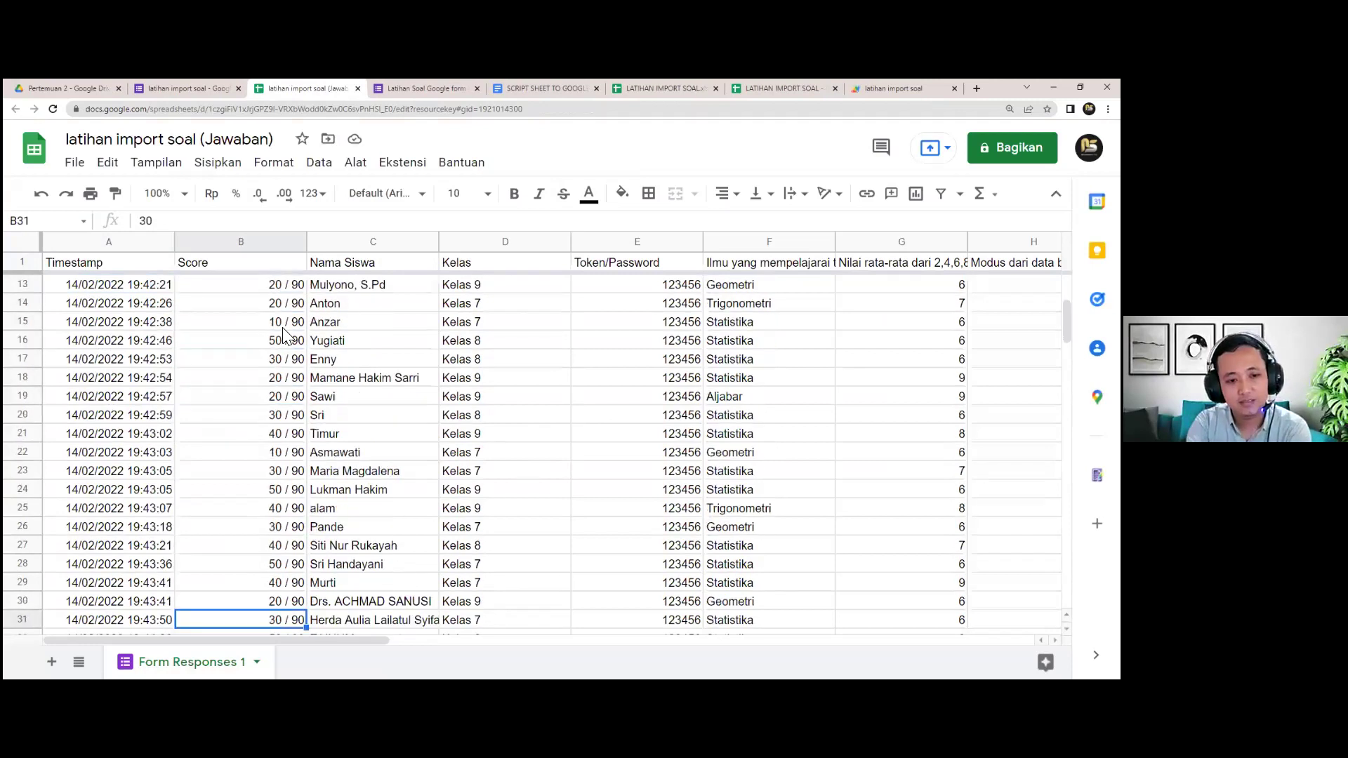
key(Down)
key(Down)
key(Down)
key(Down)
key(Down)
key(Down)
key(Down)
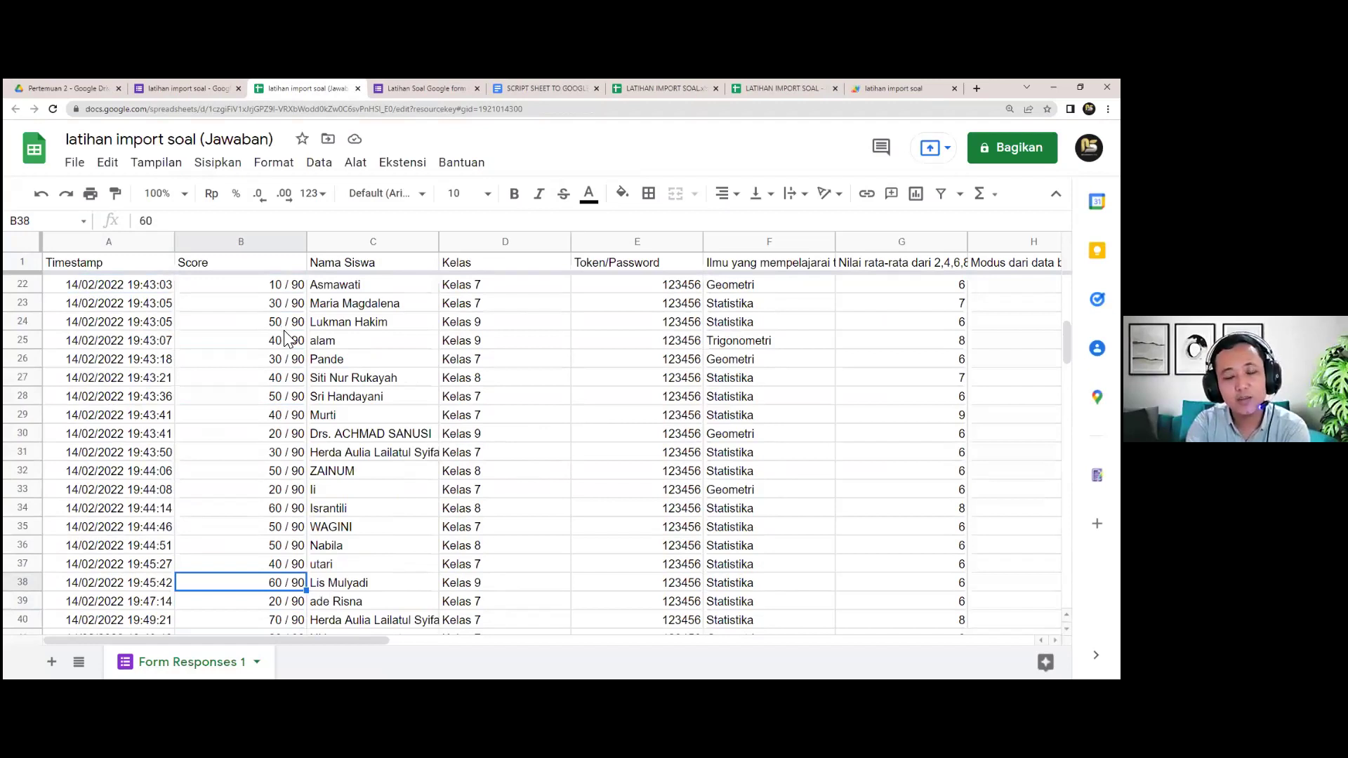
key(Up)
key(Up)
key(Up)
key(Up)
key(Up)
key(Up)
key(Up)
key(Up)
key(Up)
key(Up)
key(Up)
key(Up)
key(Up)
key(Up)
key(Up)
key(Up)
key(Up)
key(Up)
key(Up)
key(Up)
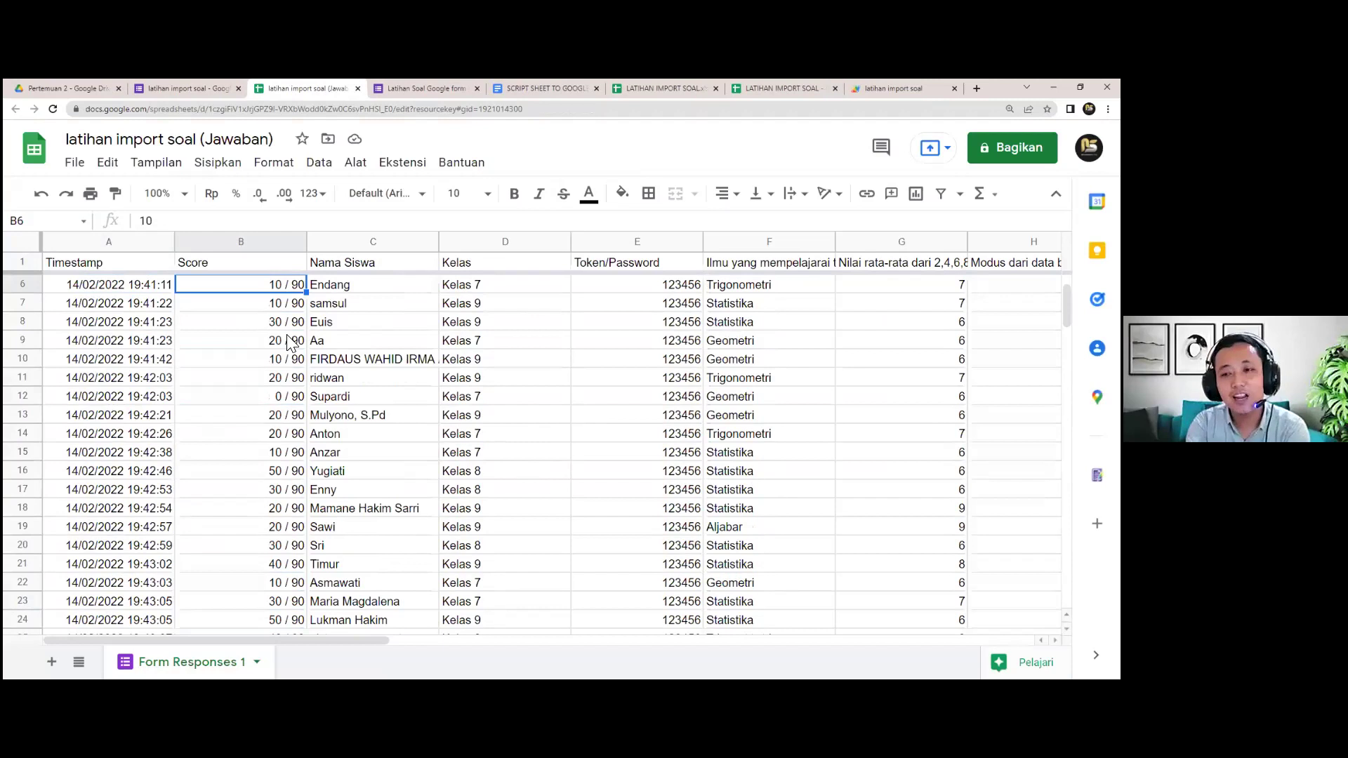
key(Up)
key(Up)
key(Up)
key(Up)
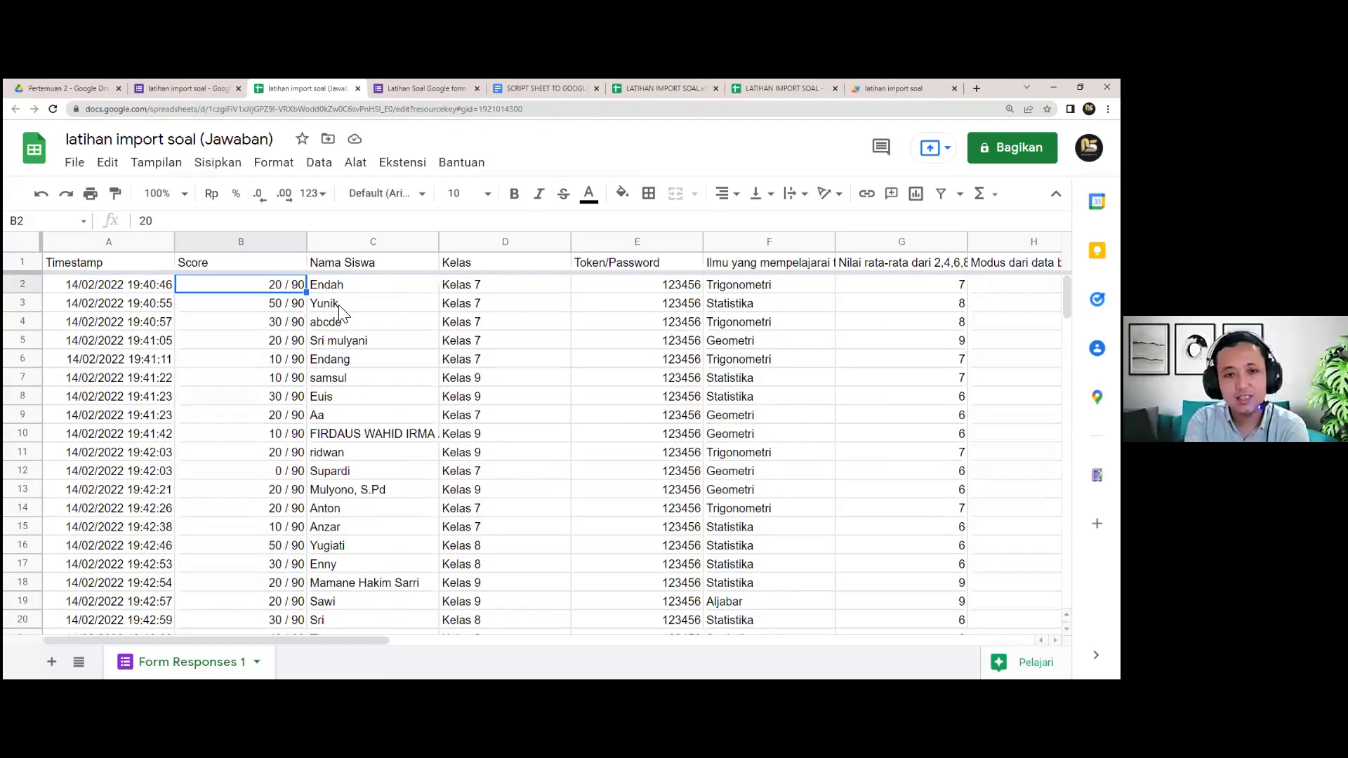
click(360, 287)
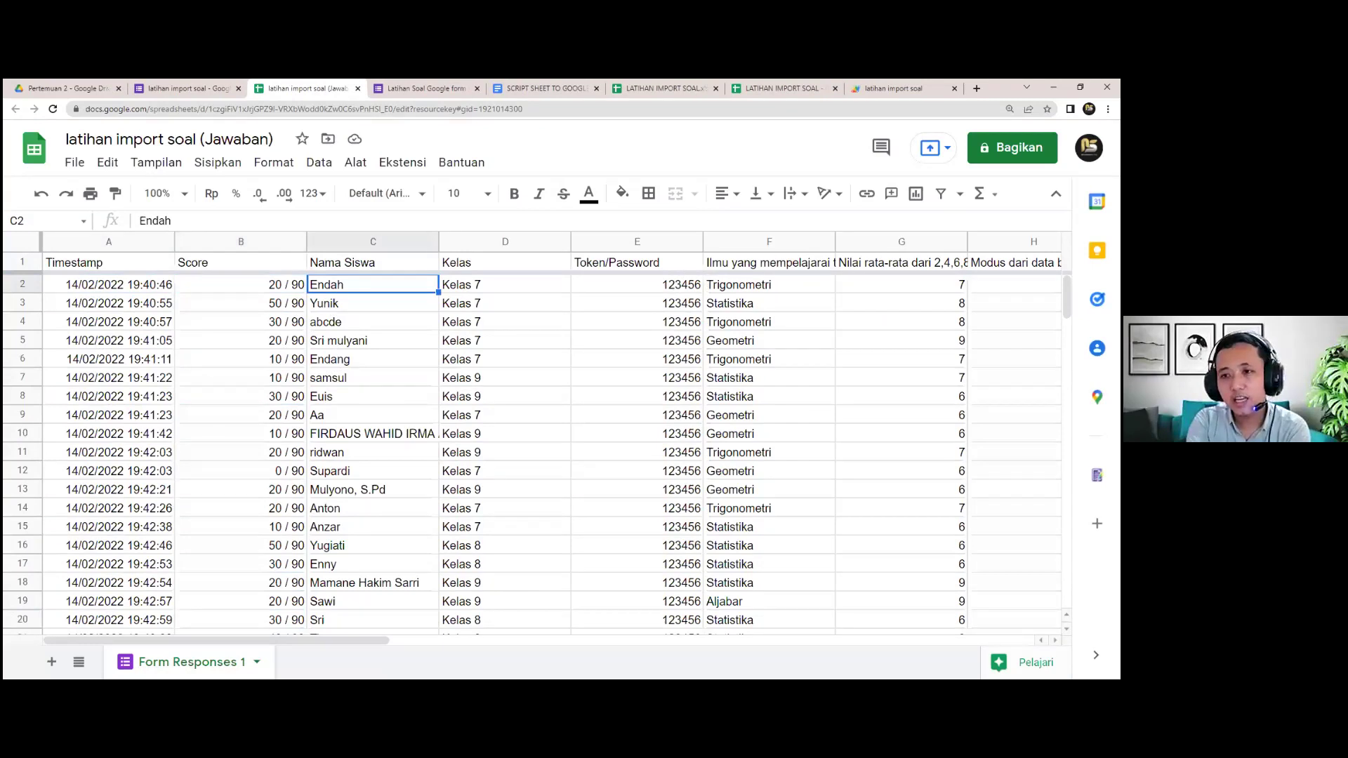
click(331, 266)
key(ctrl+shift+Right)
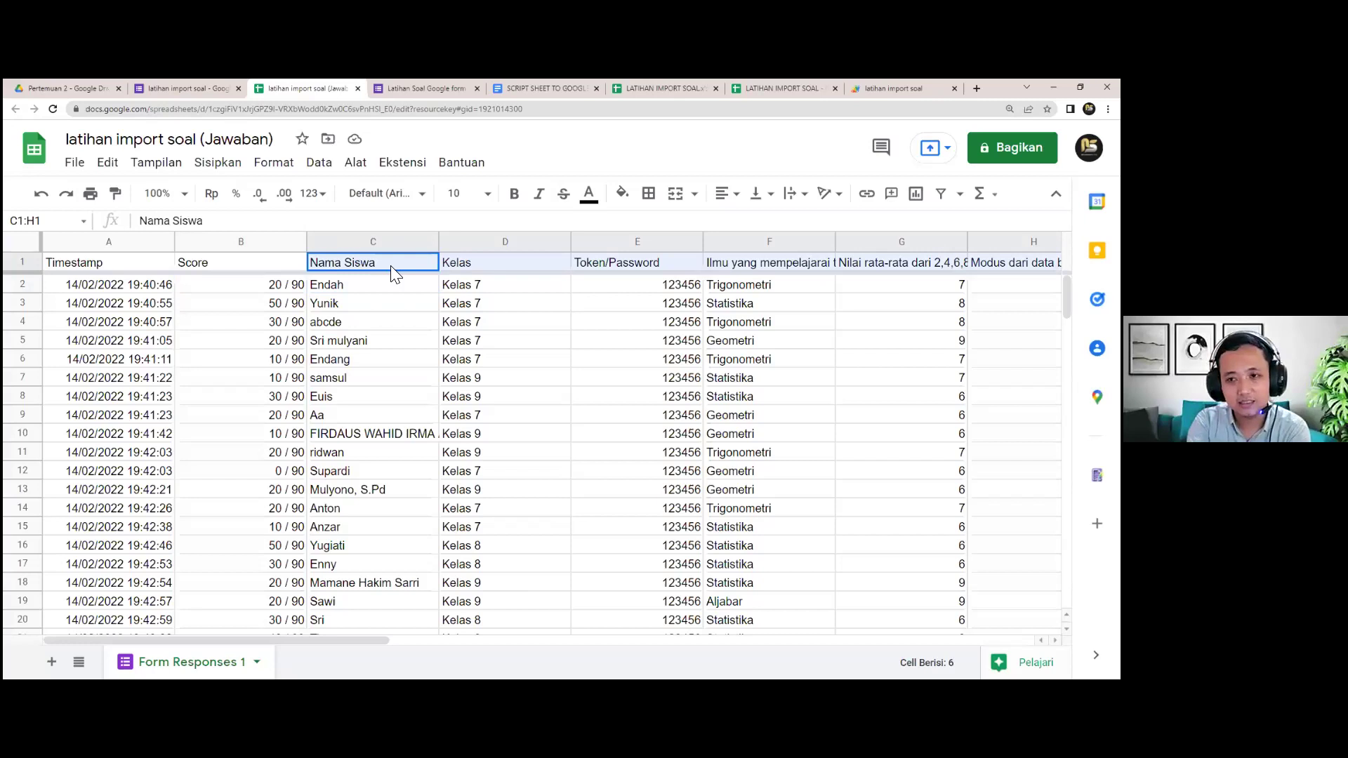
key(Right)
key(Right)
key(Right)
key(Right)
key(Right)
key(Right)
key(Right)
key(Right)
key(Right)
key(Right)
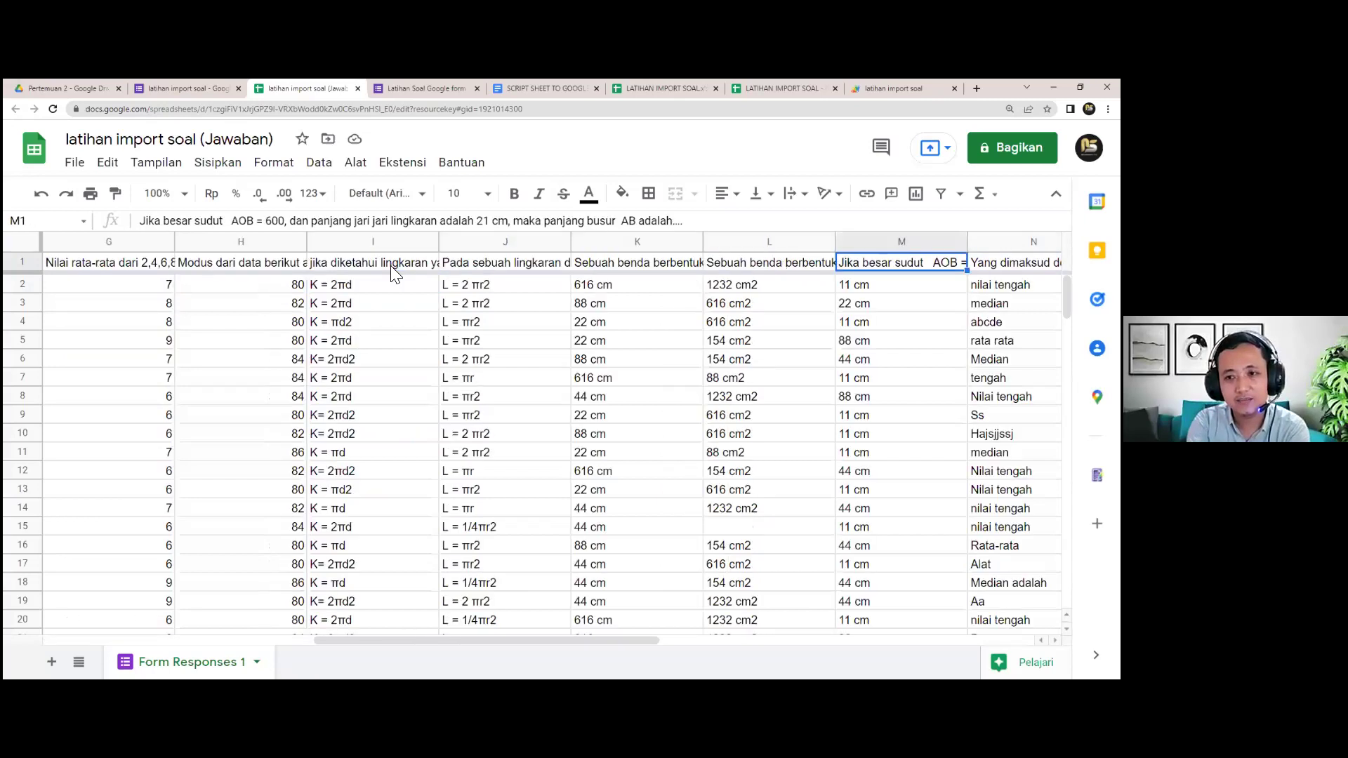
key(Right)
key(Right)
key(Right)
key(Right)
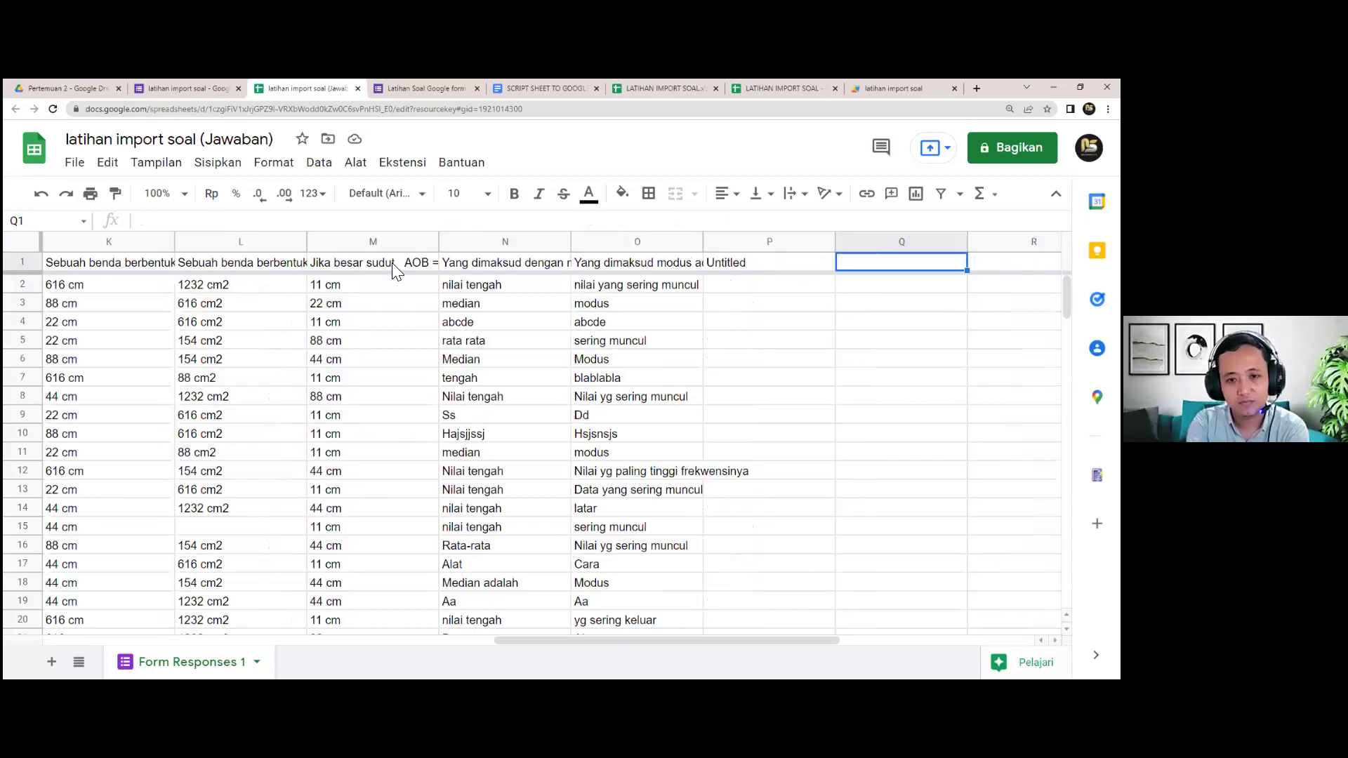
key(Left)
key(Left)
key(Left)
key(Left)
key(Left)
key(Left)
key(Left)
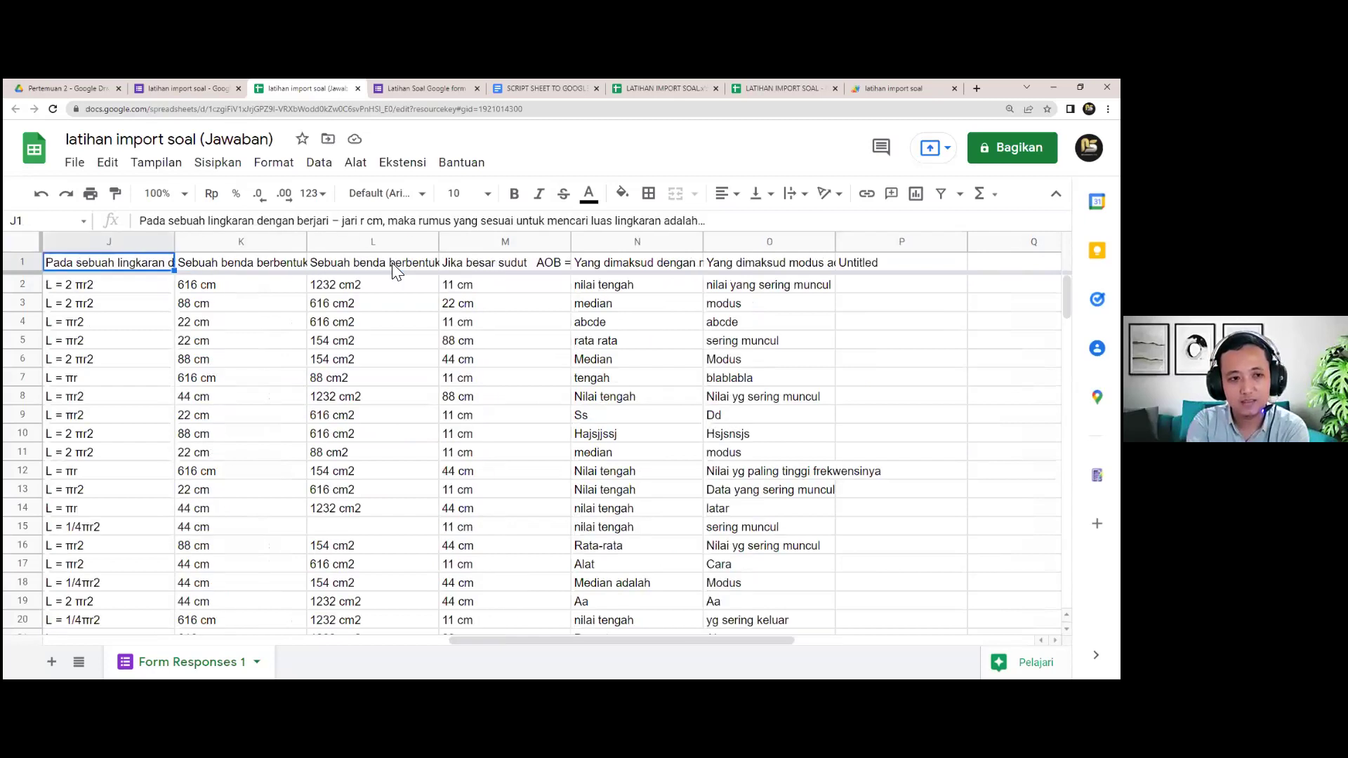
key(ctrl+Home)
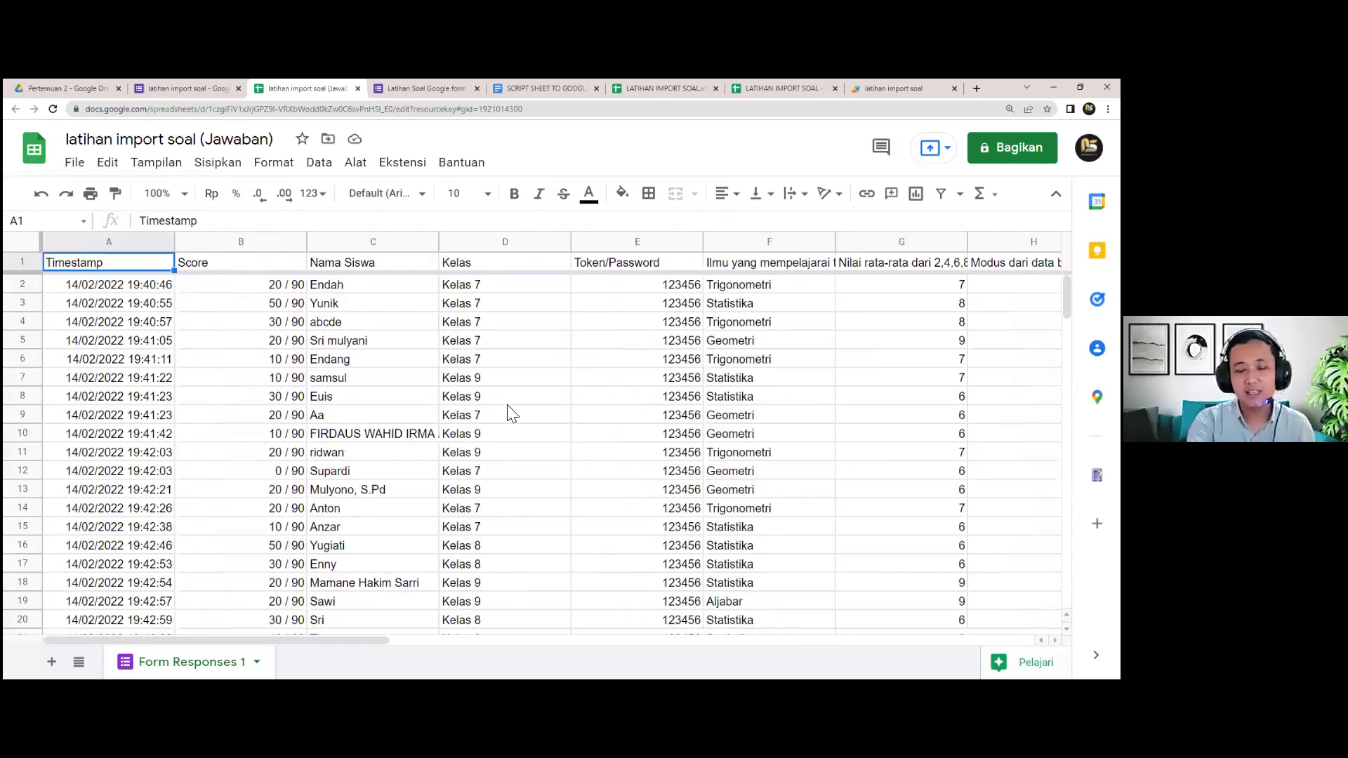